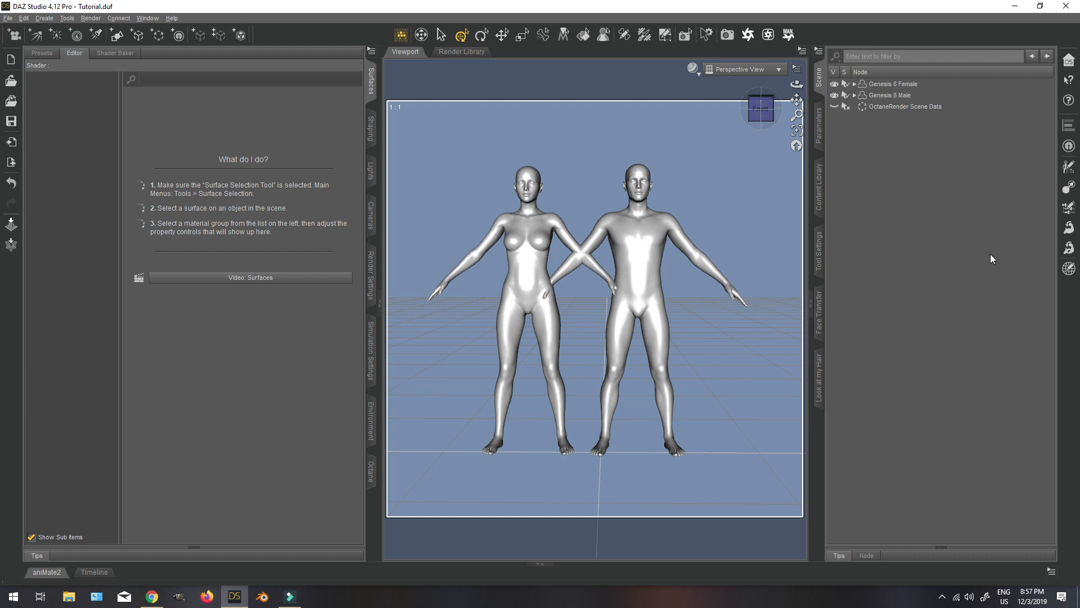
Reset the X Translate of Genesis 8 Female to its default position.
click(917, 85)
click(897, 95)
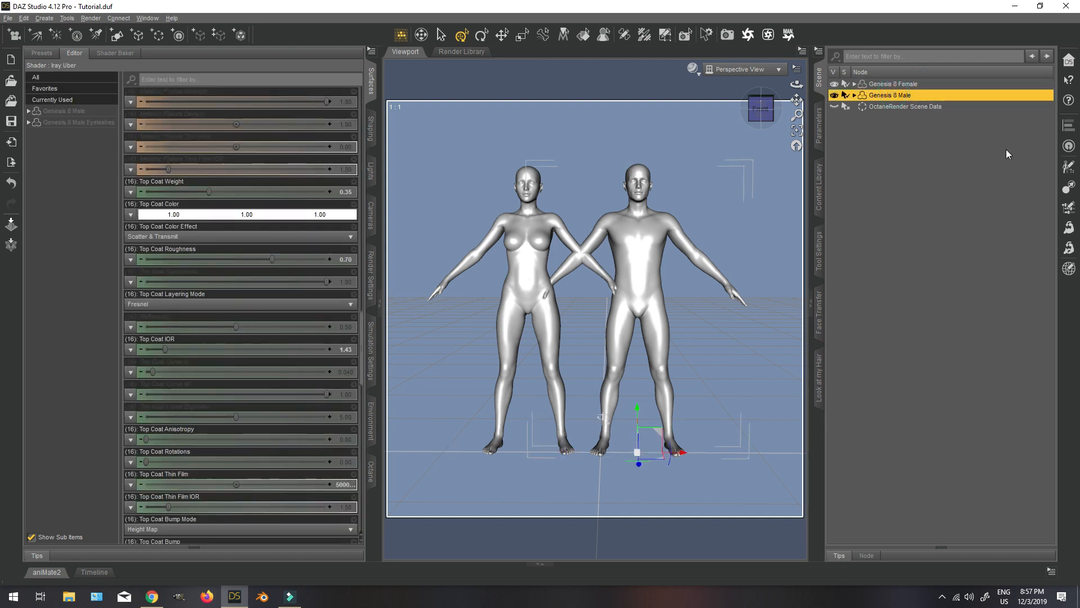
click(909, 84)
click(818, 125)
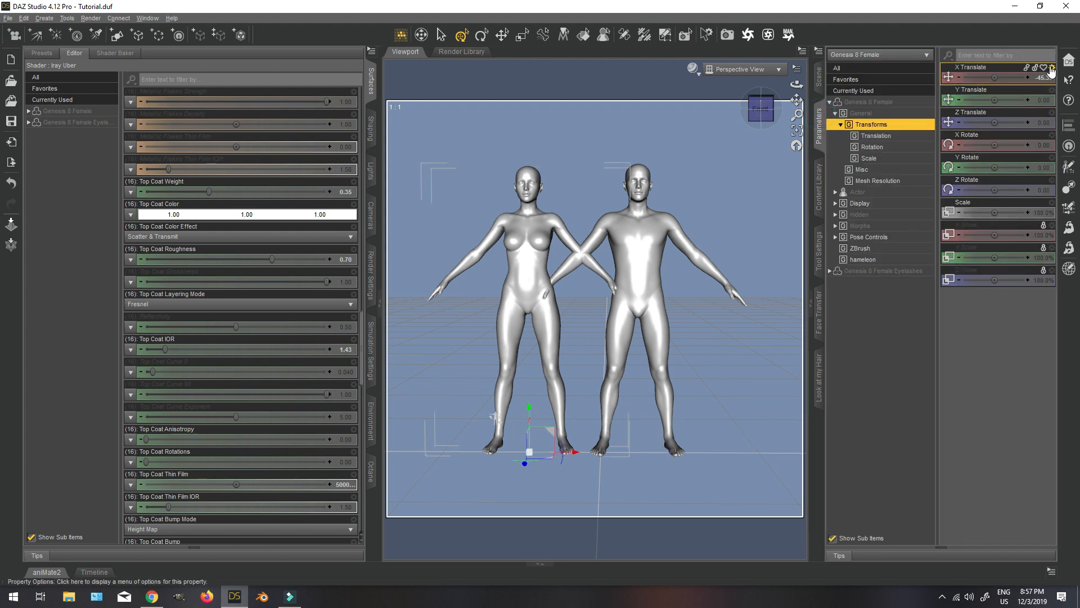
click(1052, 67)
click(1031, 125)
Reset the X Translate of Genesis 8 Male to its default position and deselect the figure.
click(819, 76)
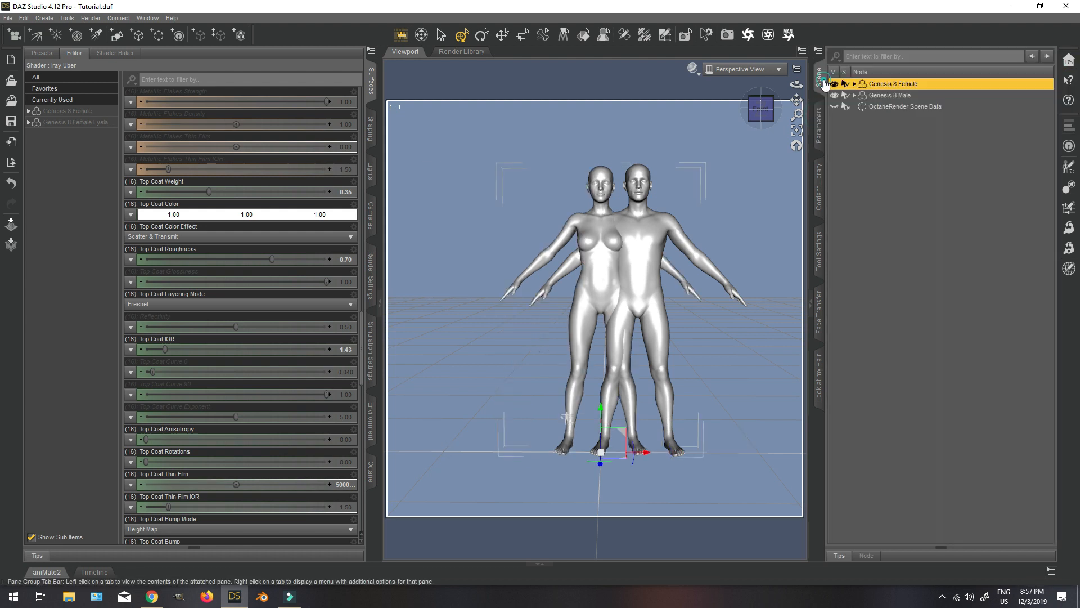
click(900, 95)
click(819, 125)
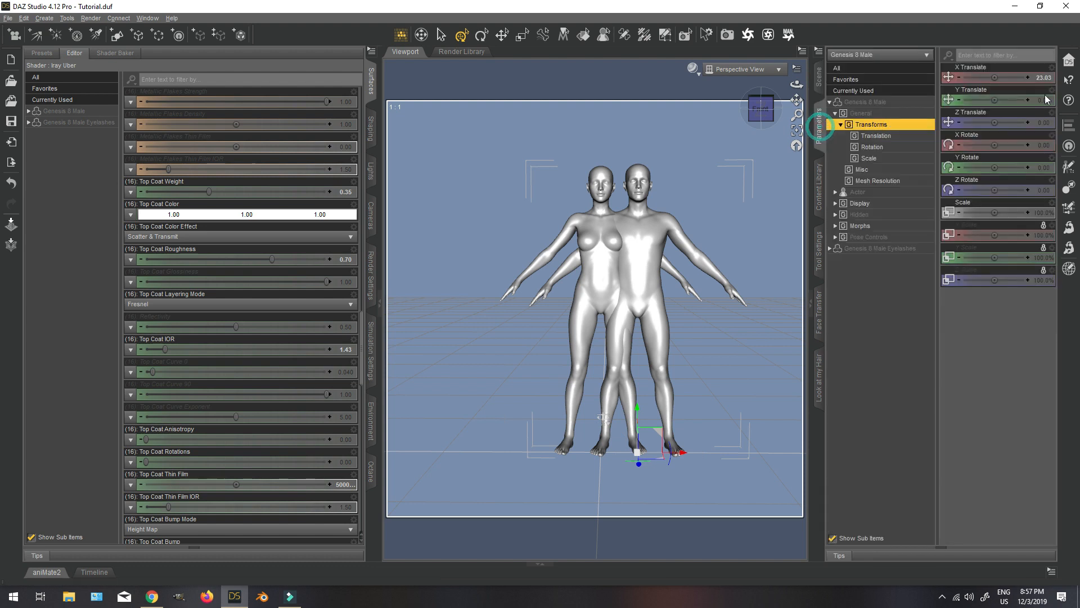
click(1052, 67)
click(1028, 126)
click(819, 76)
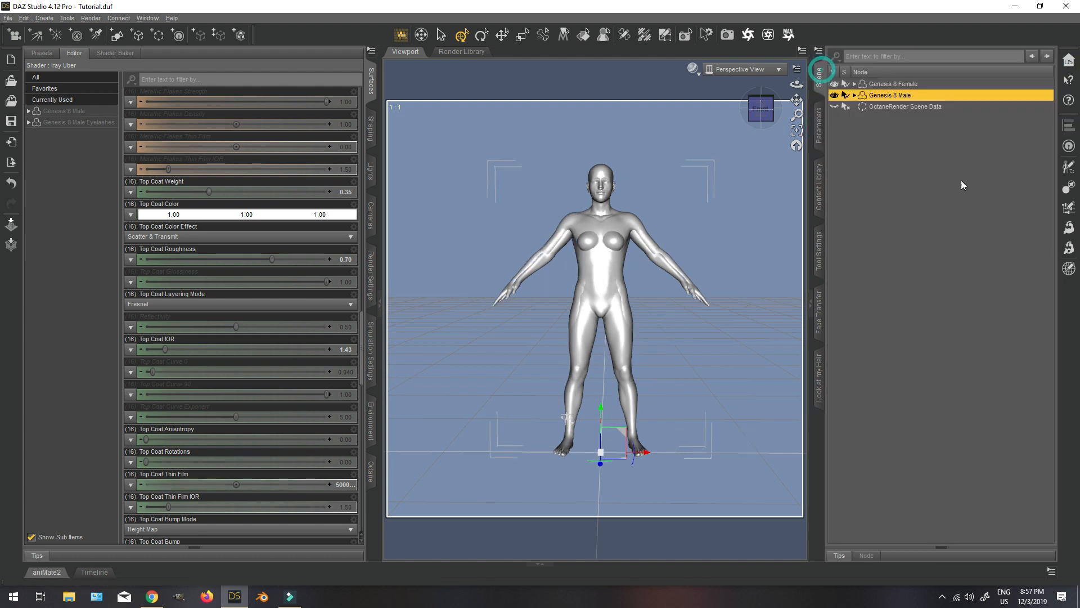
click(898, 180)
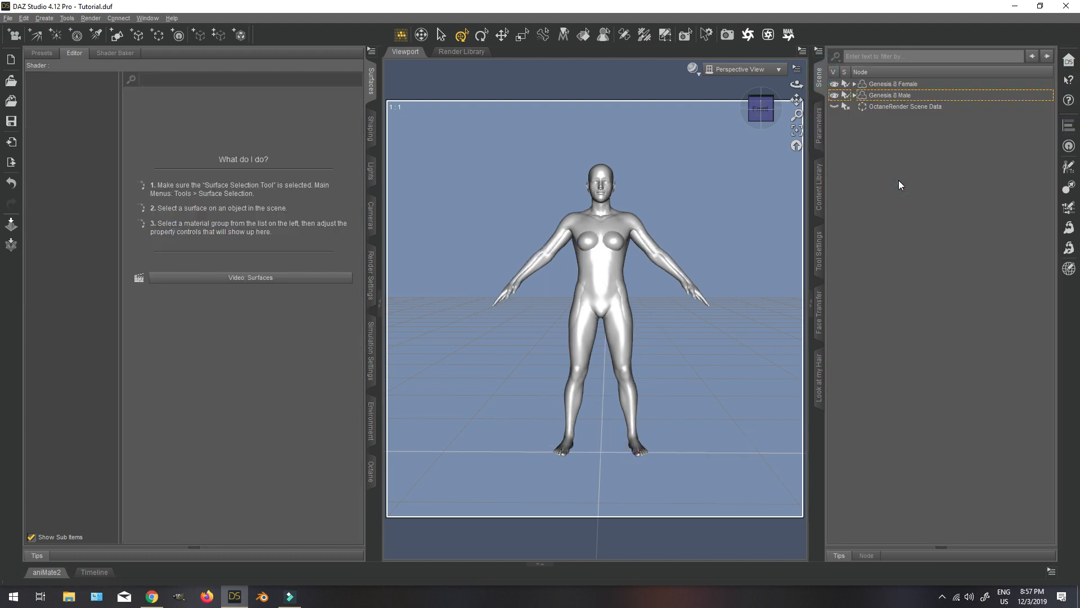
mouse_move(760, 109)
mouse_down()
mouse_move(709, 111)
mouse_move(757, 147)
mouse_move(805, 116)
mouse_move(760, 112)
mouse_up()
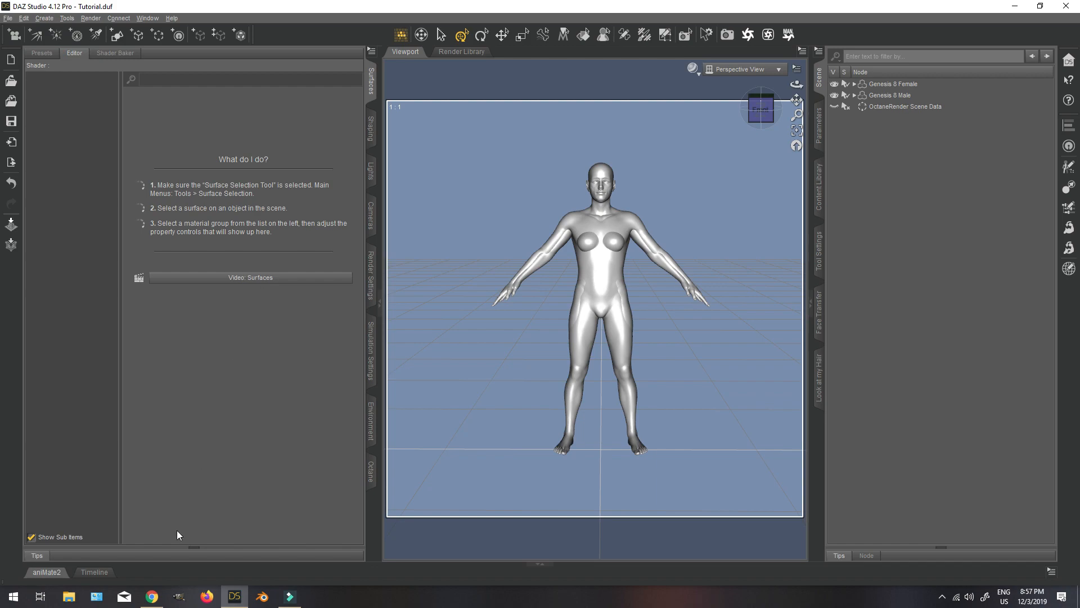
Switch to Chrome and examine the preview images on the CryoTube and CryoEnvironment product pages.
click(154, 594)
click(493, 14)
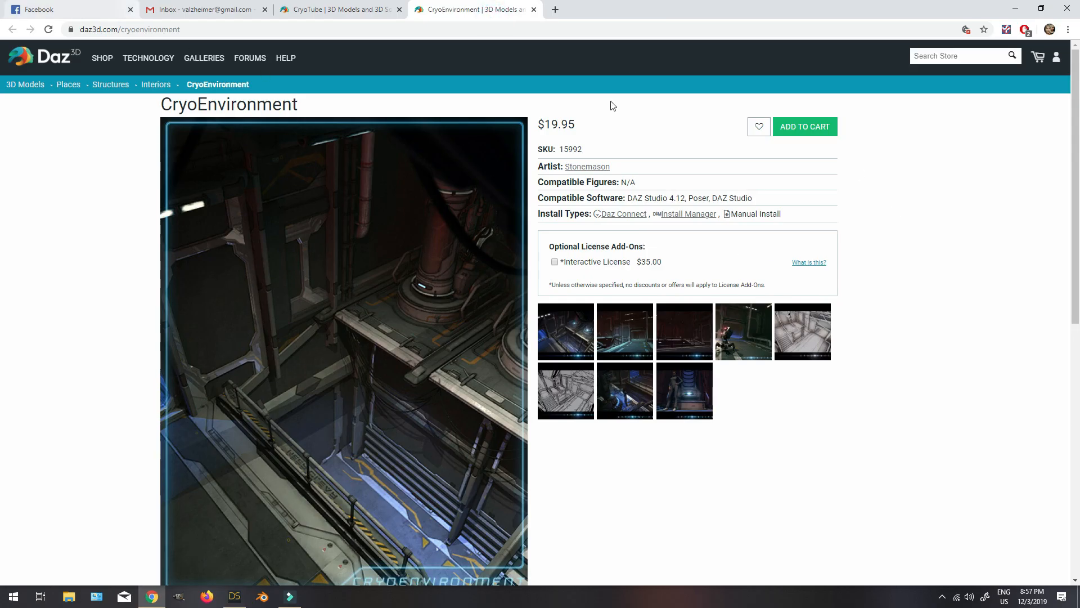
click(316, 11)
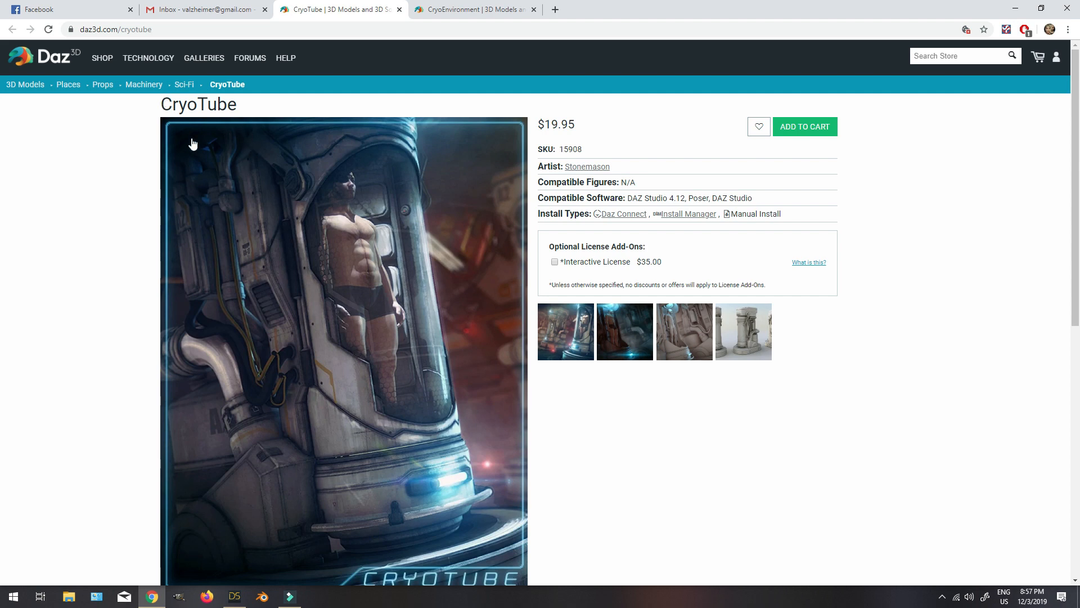
click(555, 347)
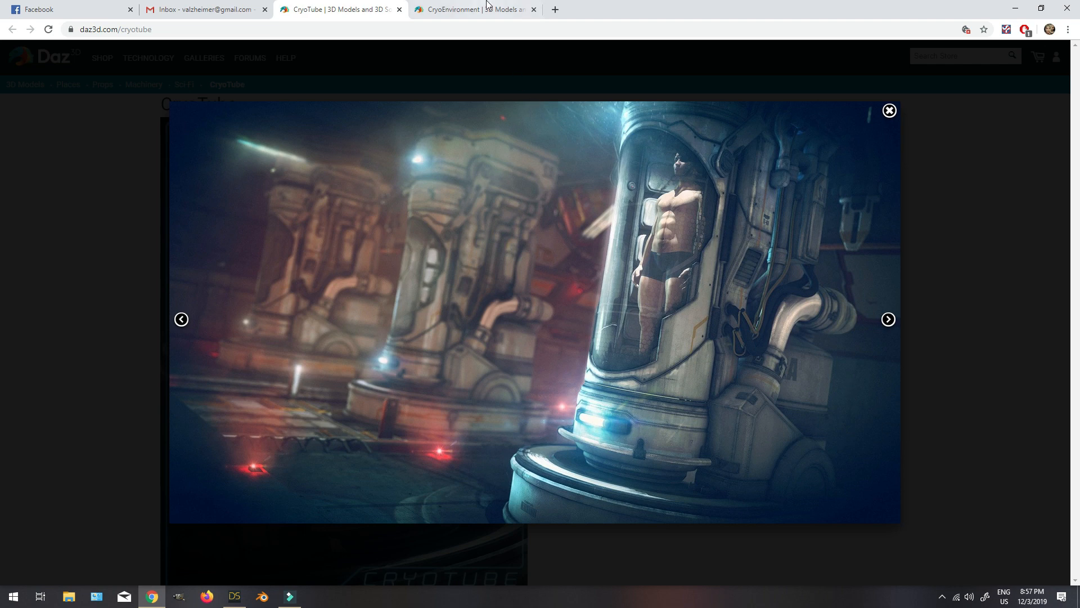
key(ctrl+Tab)
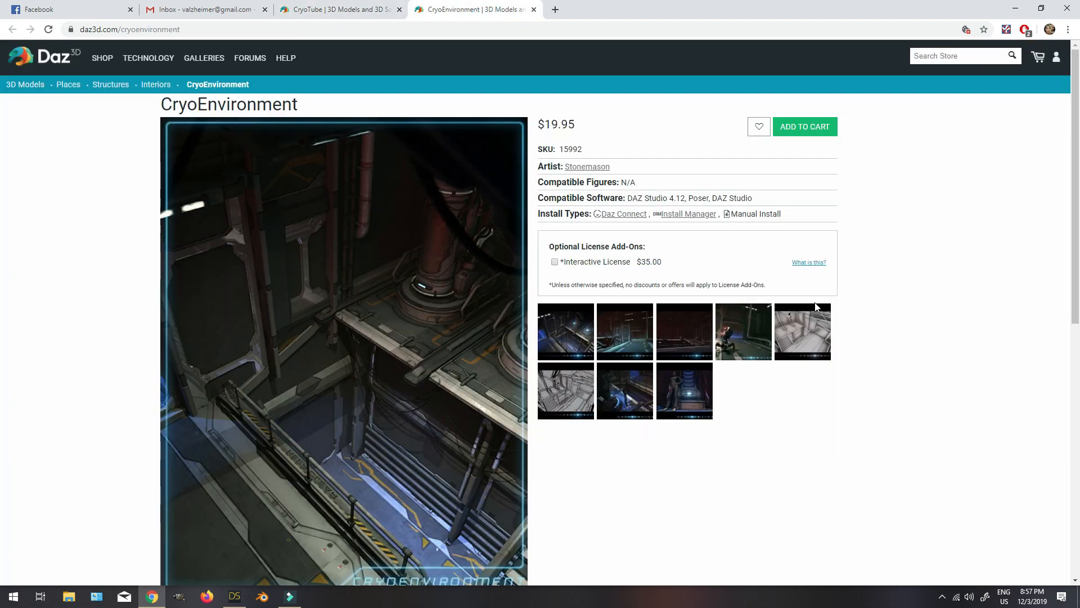
click(564, 340)
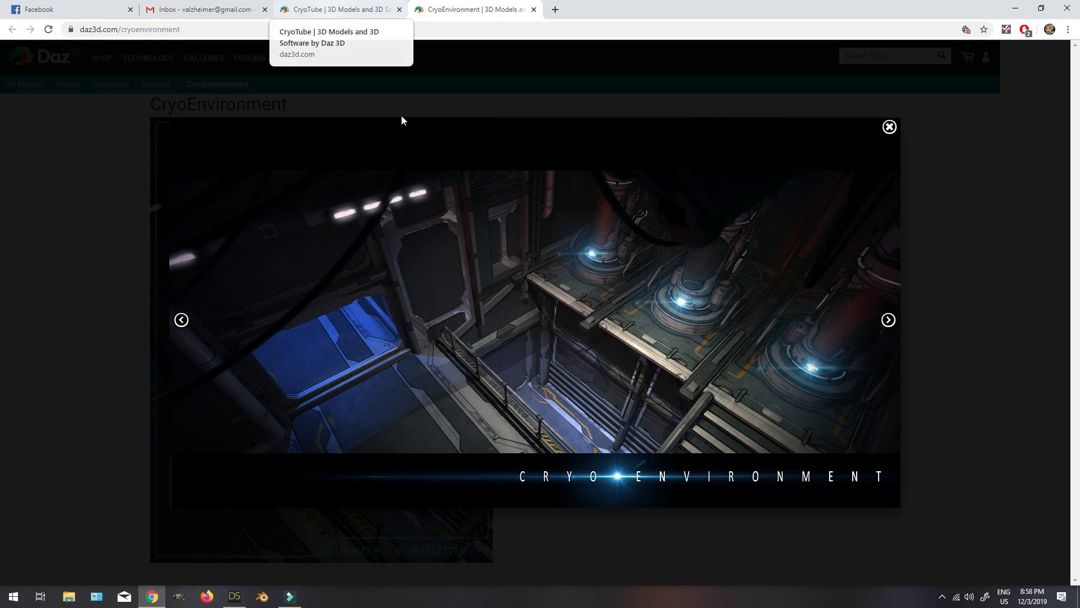
click(338, 9)
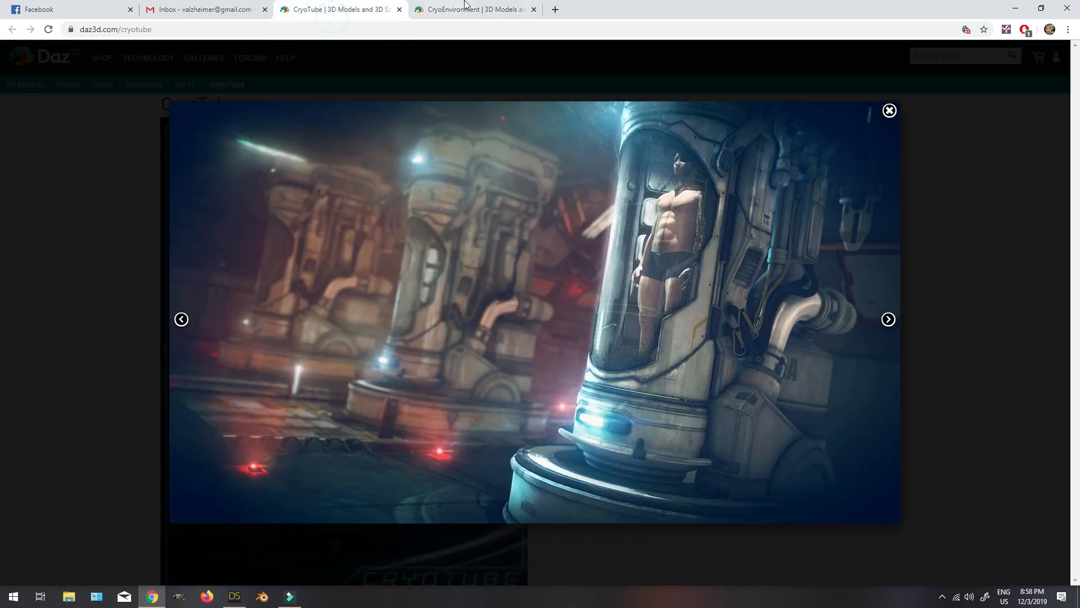
click(465, 11)
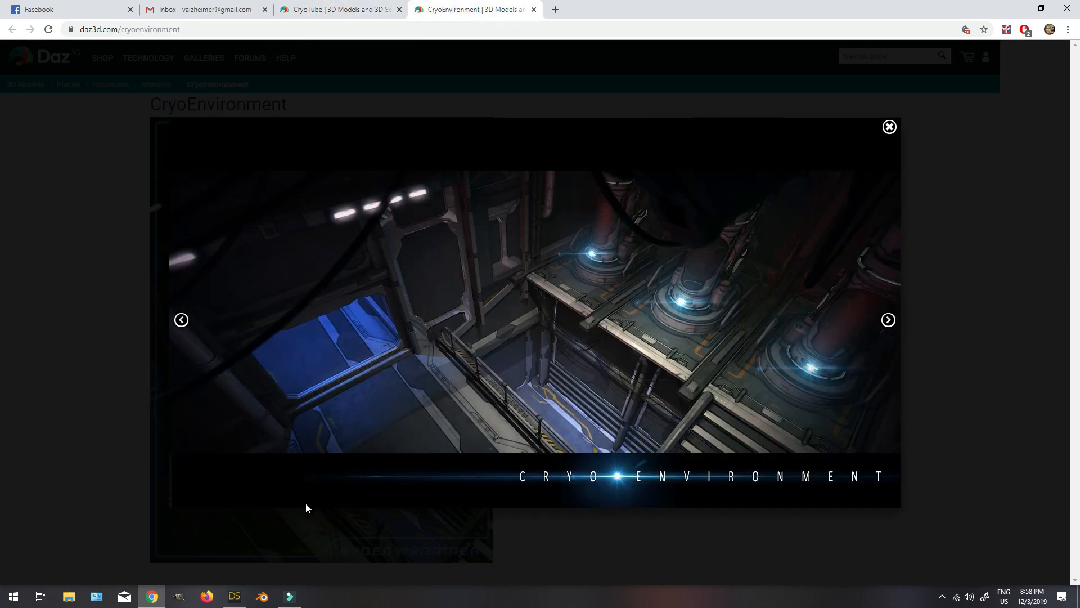
Switch back to DAZ Studio and hide Genesis 8 Female in the scene.
click(244, 594)
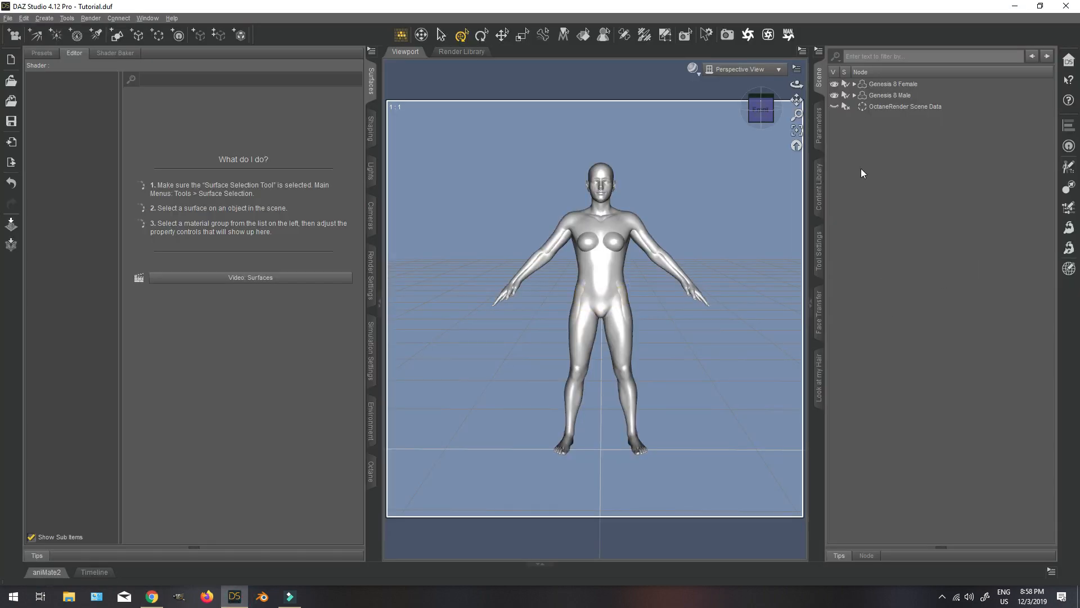
click(899, 85)
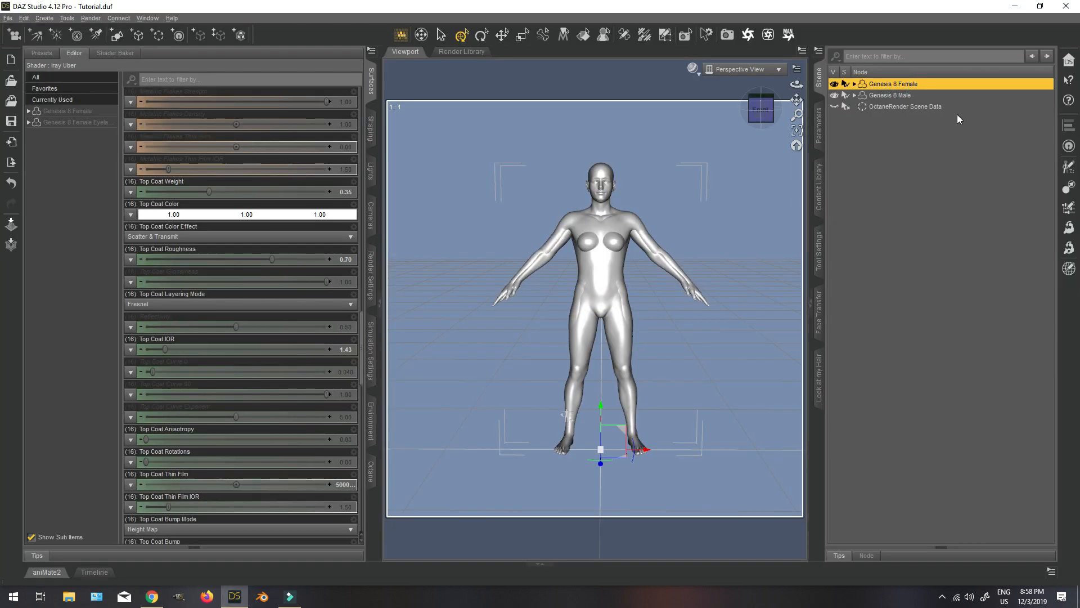
click(835, 85)
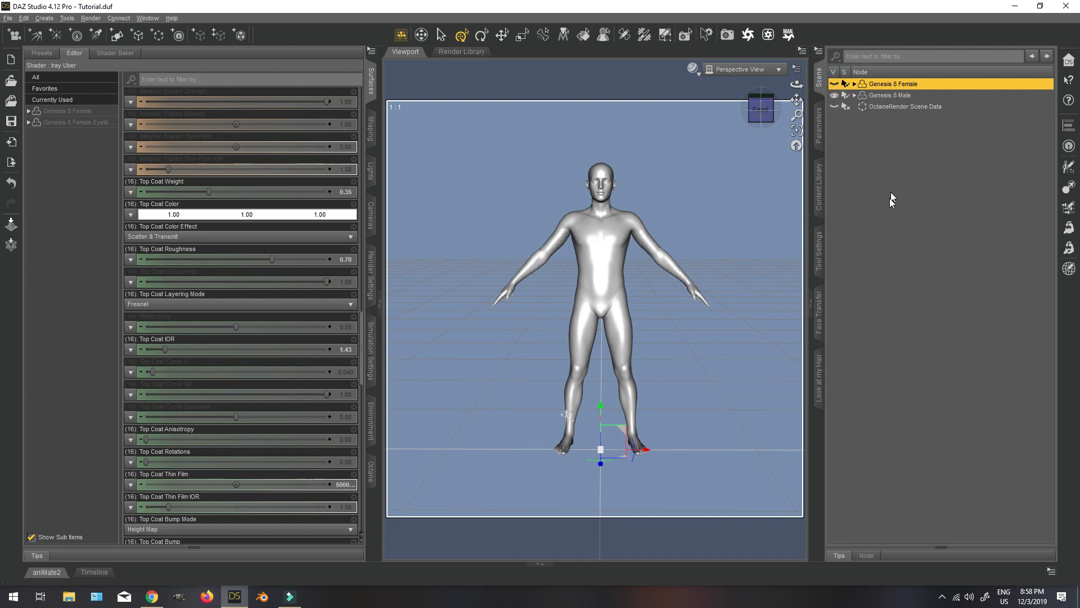
Load the Intimates Briefs from OOT Genesis 8 Male Intimates onto Genesis 8 Male.
click(889, 95)
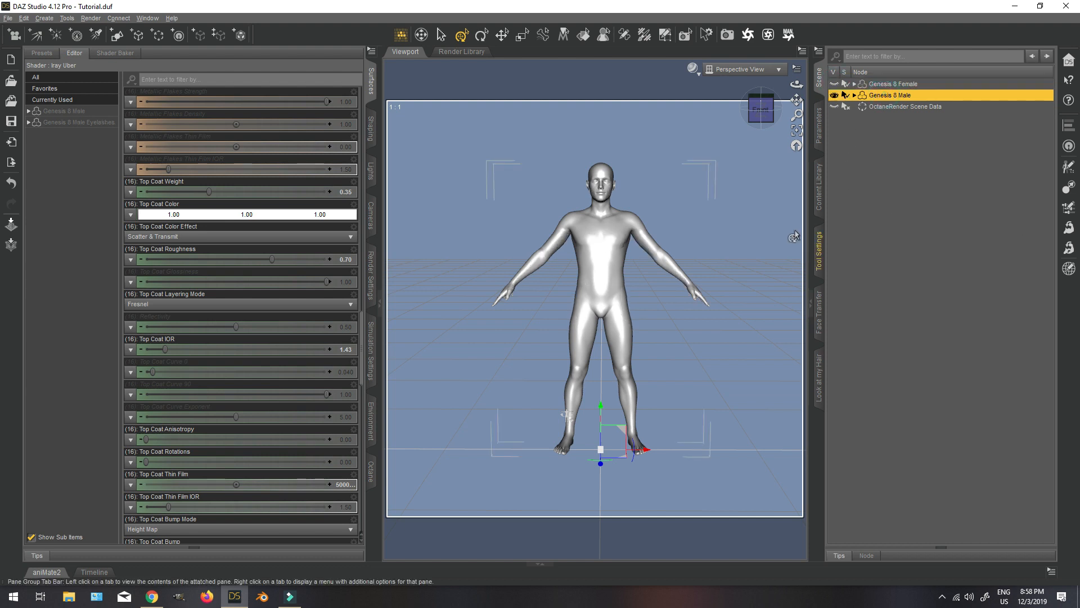
click(819, 187)
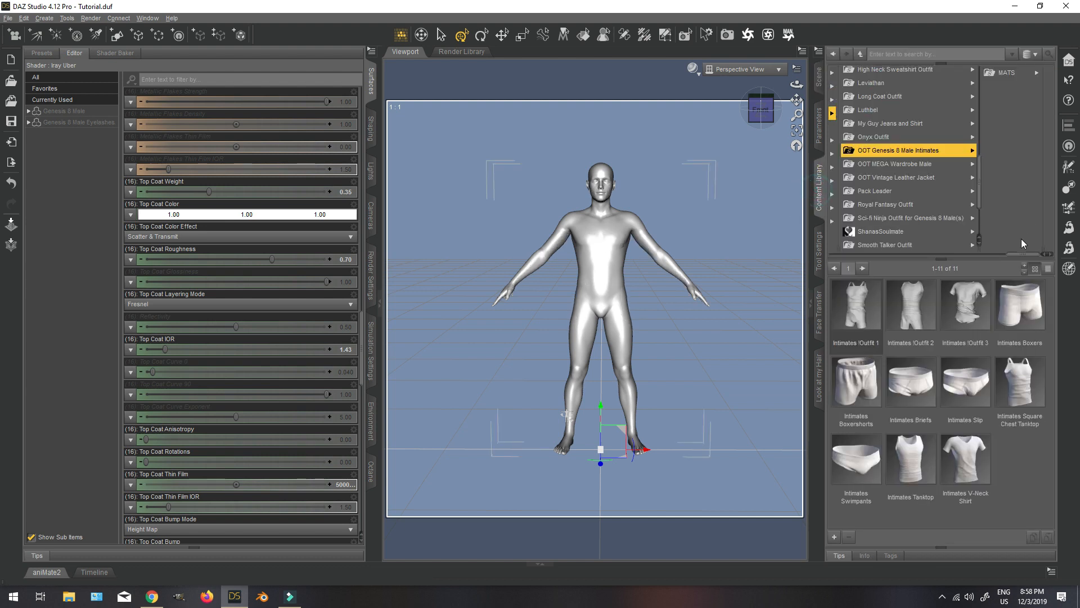
click(818, 75)
click(819, 180)
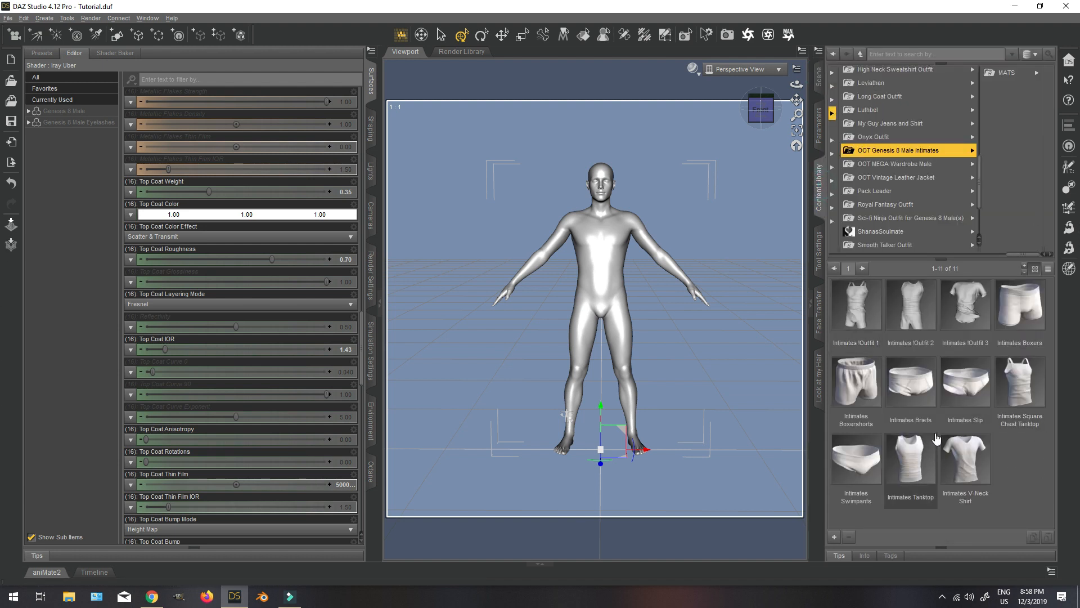
double_click(912, 388)
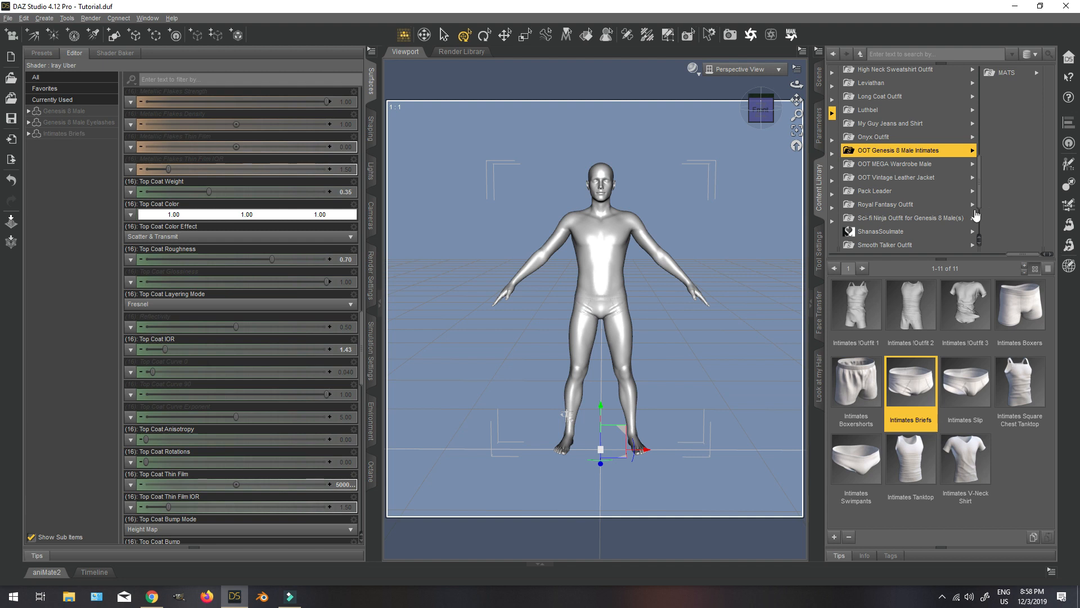
Select the Intimates Briefs and apply the Pants extra colors Intimates Cloth 1 Color 35 and Intimates Cloth 2 Color 35.
click(819, 76)
click(854, 95)
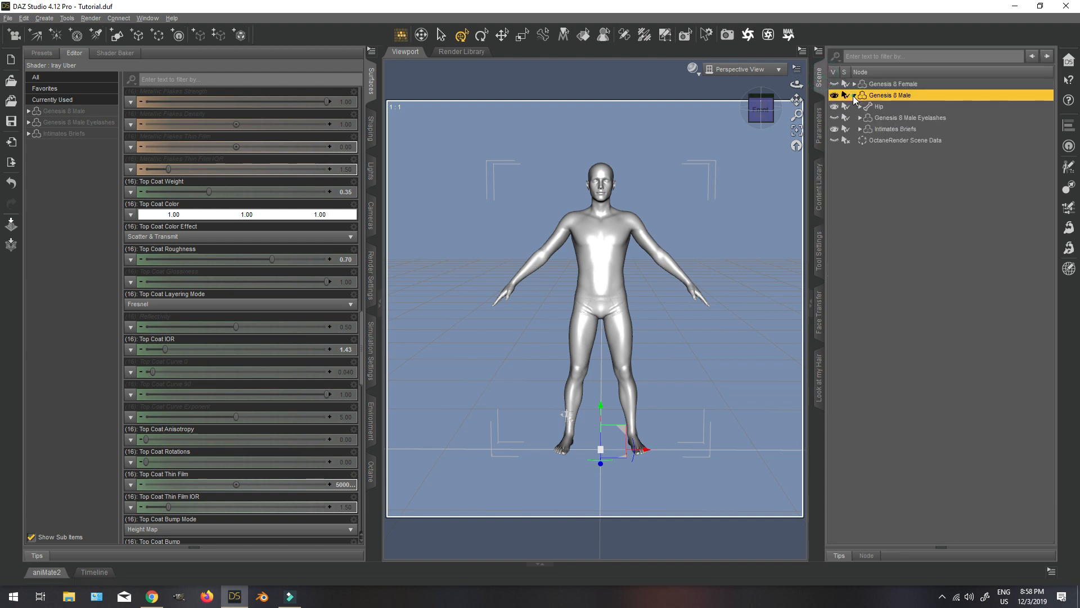
click(882, 128)
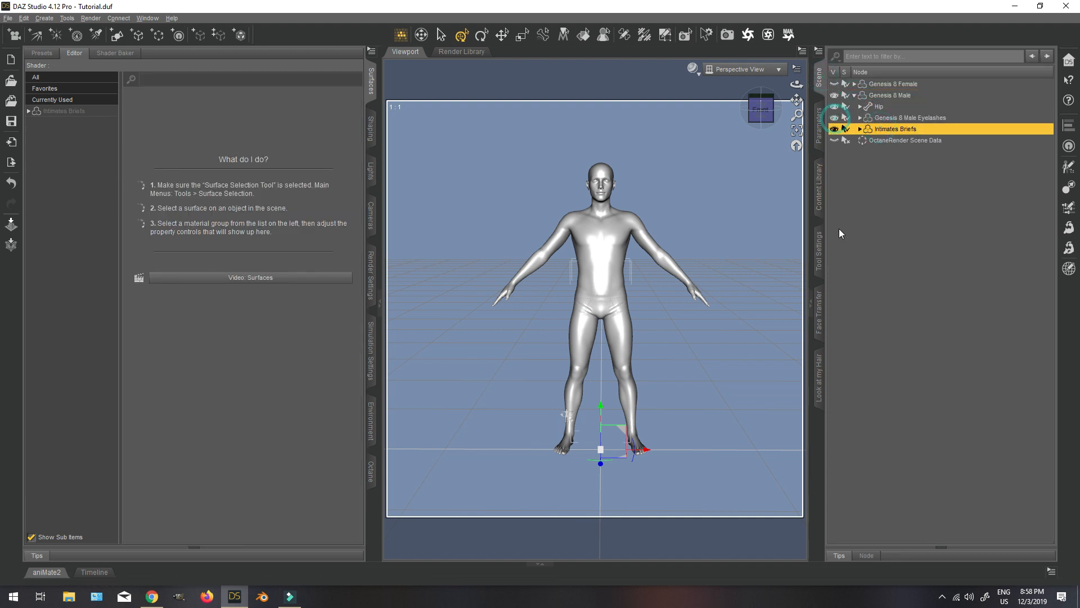
click(819, 179)
click(1019, 74)
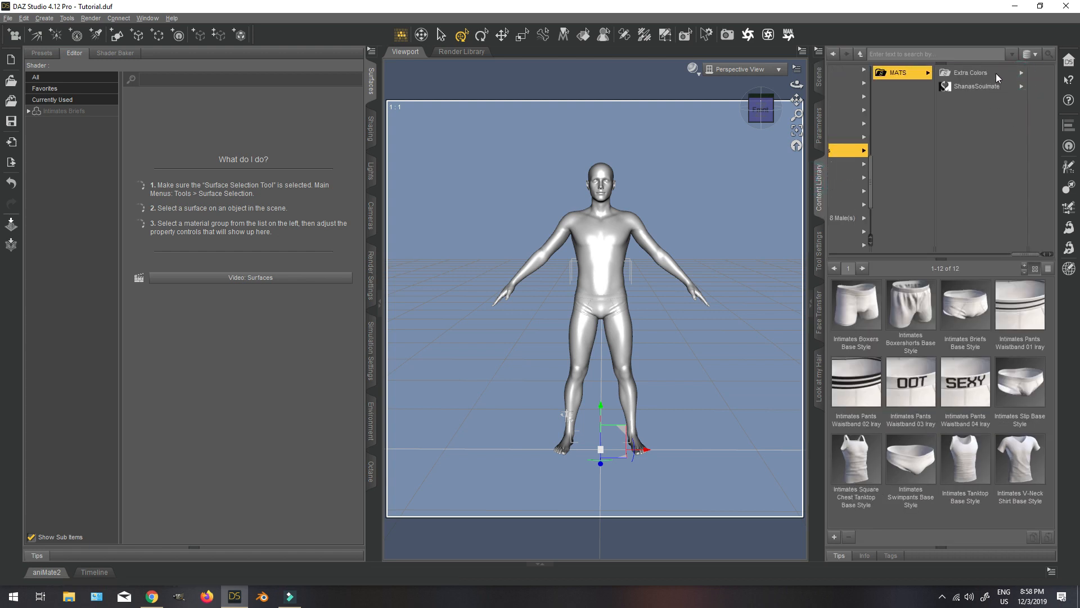
click(982, 86)
click(852, 70)
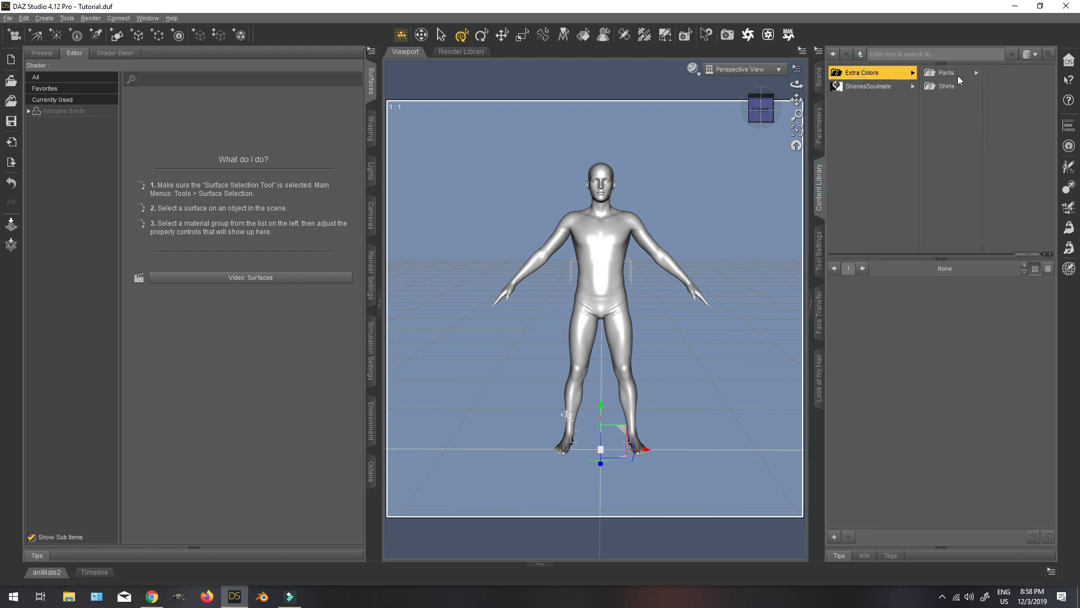
click(957, 78)
click(1037, 88)
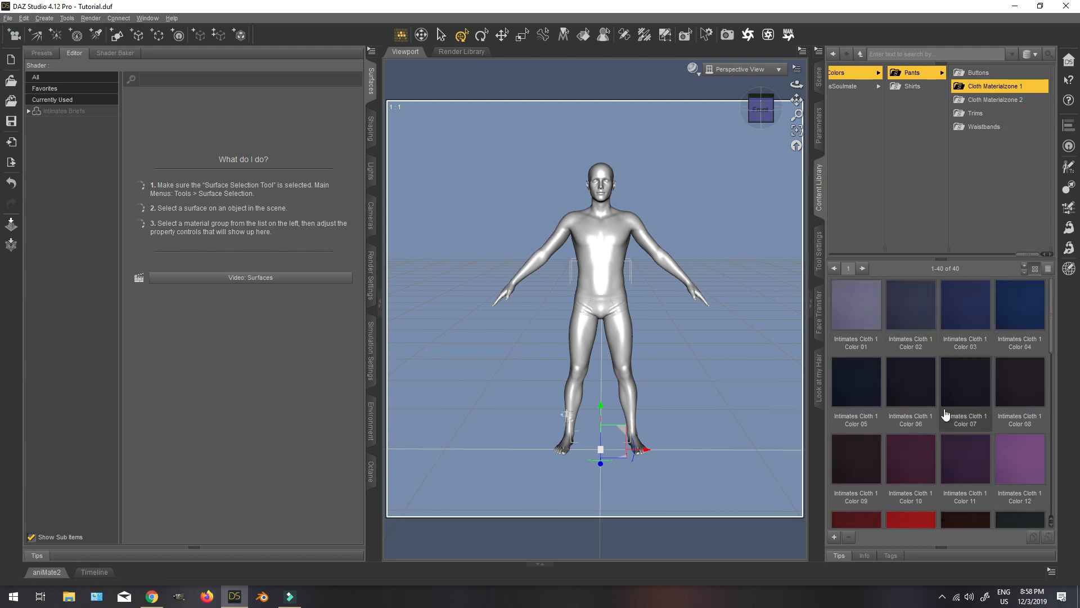
scroll(968, 447, down, 5)
scroll(969, 448, down, 3)
double_click(972, 414)
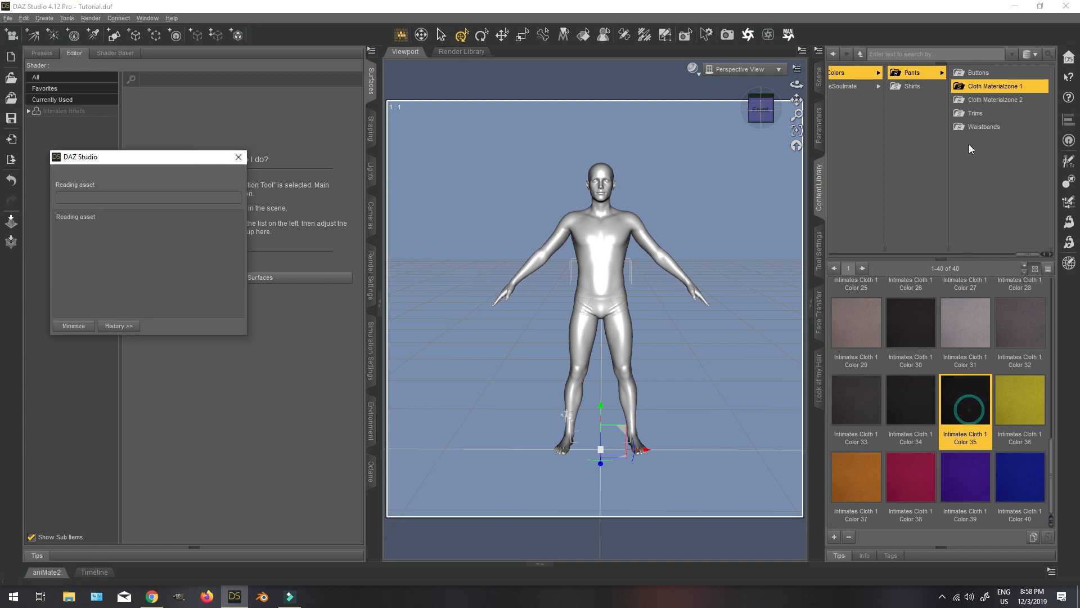
click(995, 100)
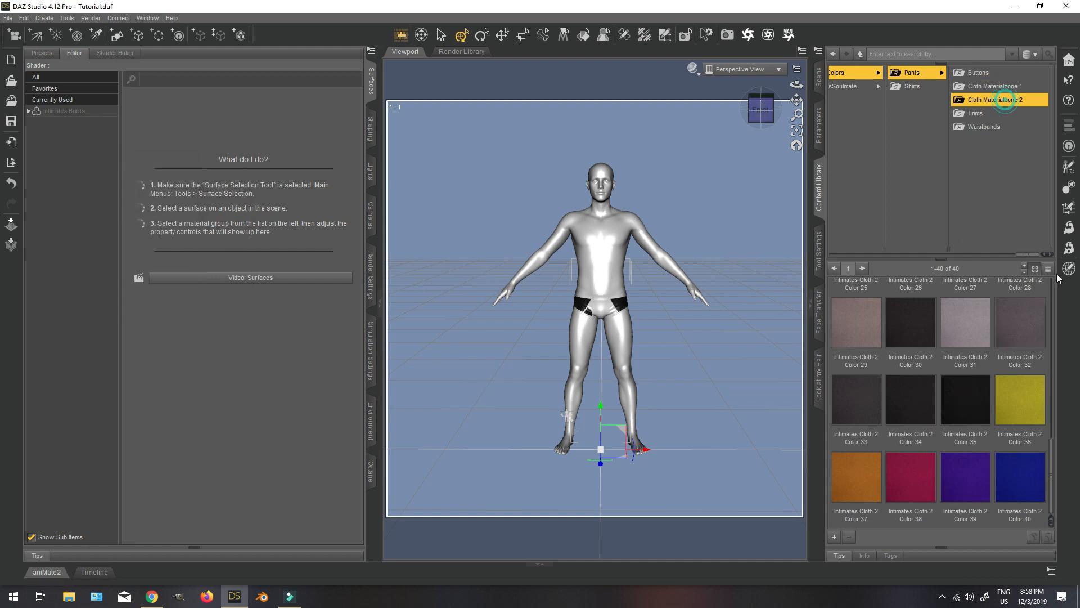
double_click(966, 420)
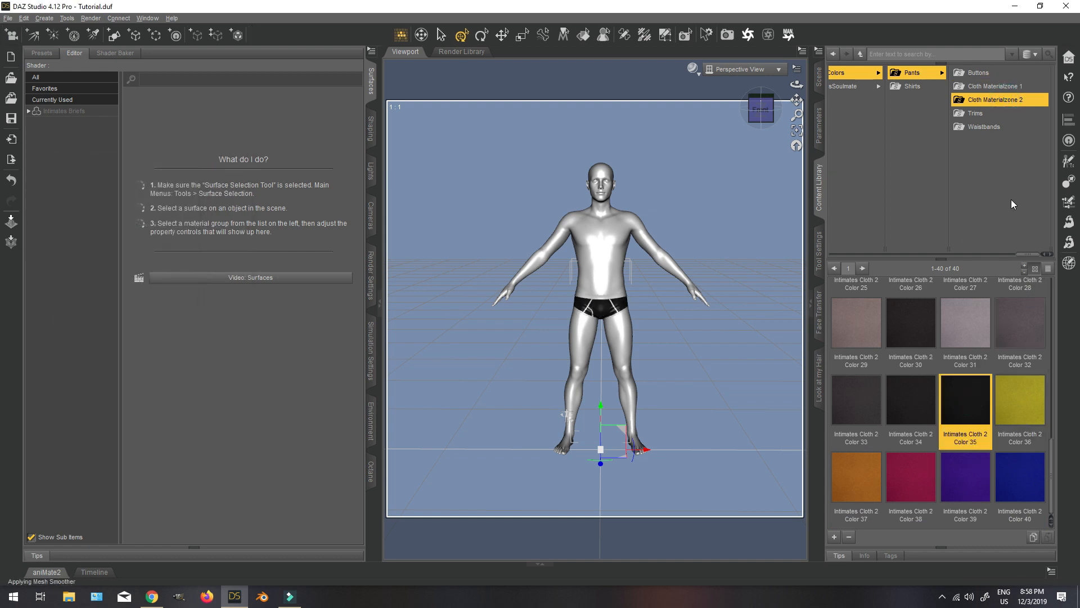
Apply Intimates Trims Color 35 and Intimates Waistbands Color 35 to the briefs.
click(989, 114)
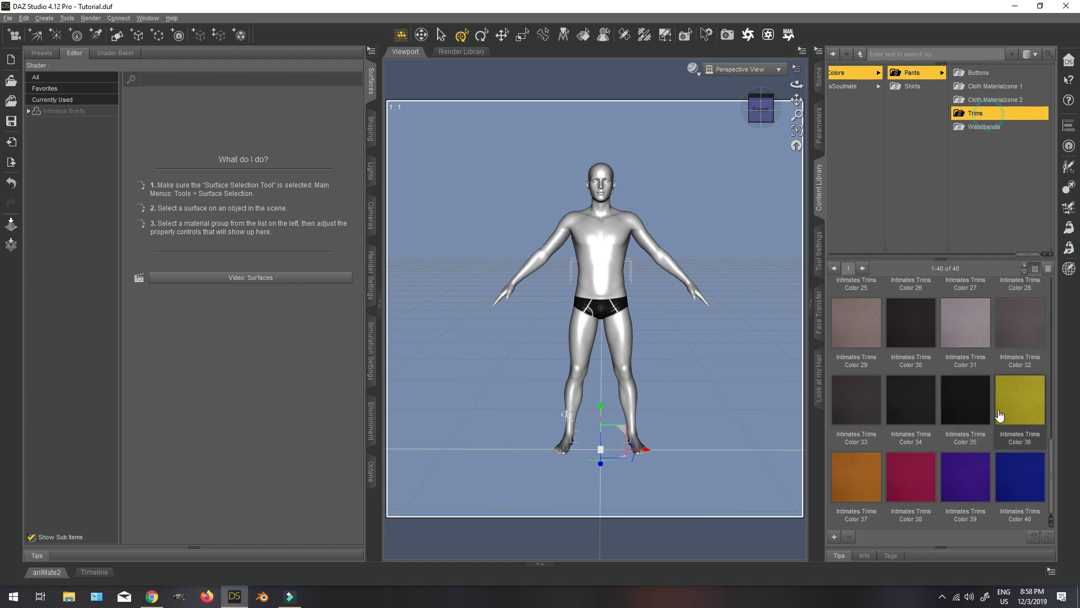
double_click(984, 393)
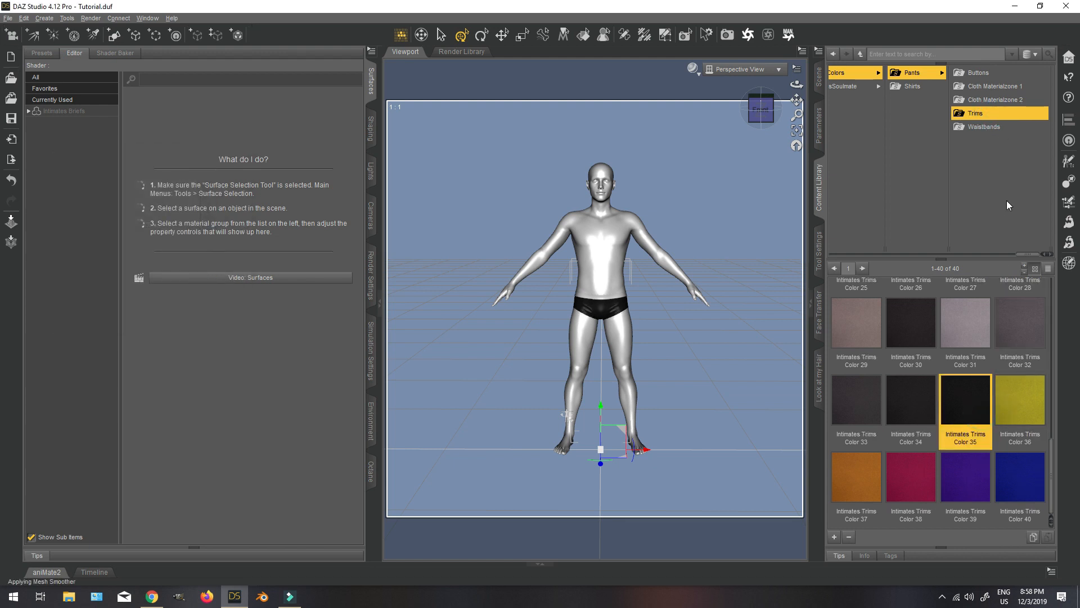
click(984, 127)
double_click(966, 398)
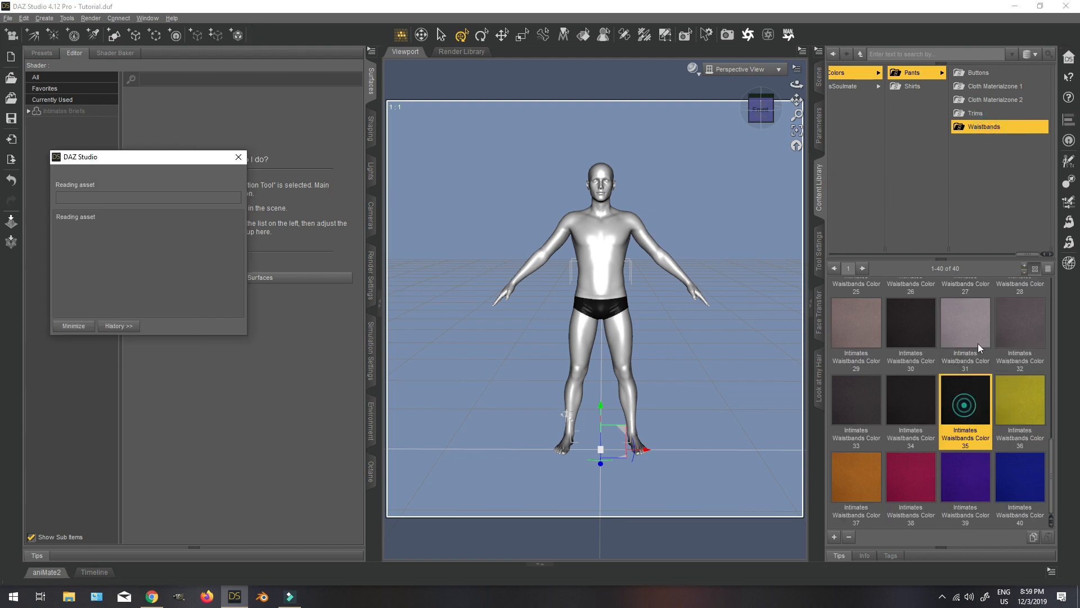
Select Genesis 8 Male, filter its parameters for "mich" and set the Michael 8 morph to 100%.
click(819, 76)
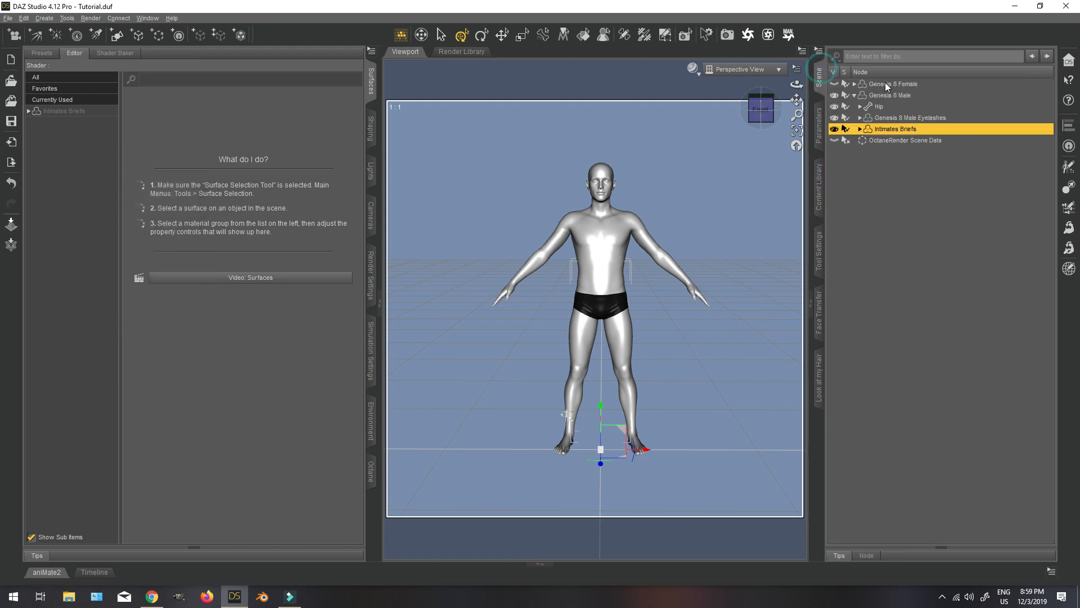
click(892, 95)
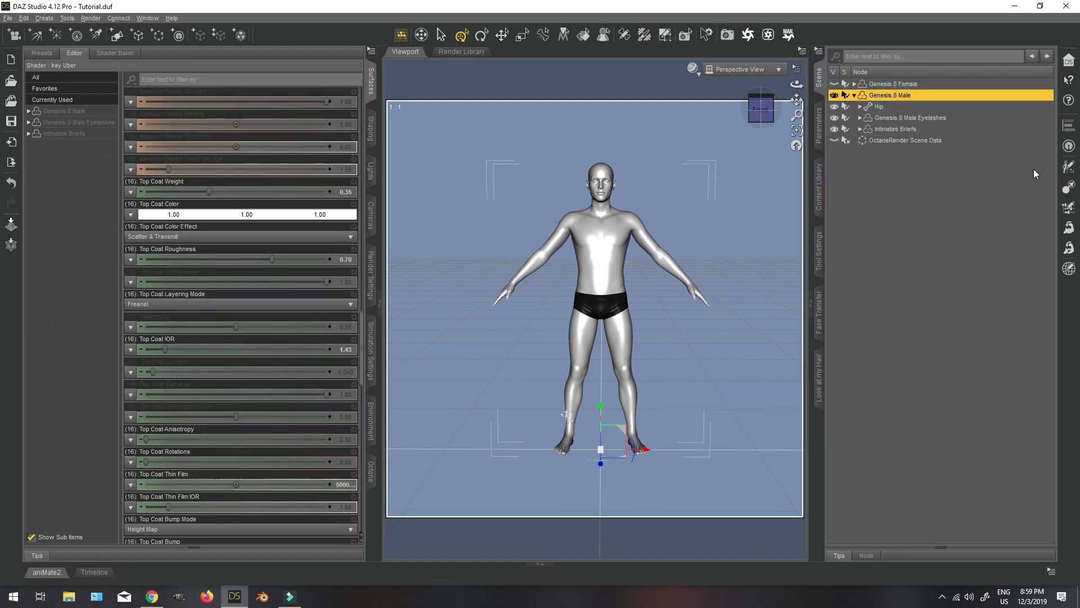
click(819, 125)
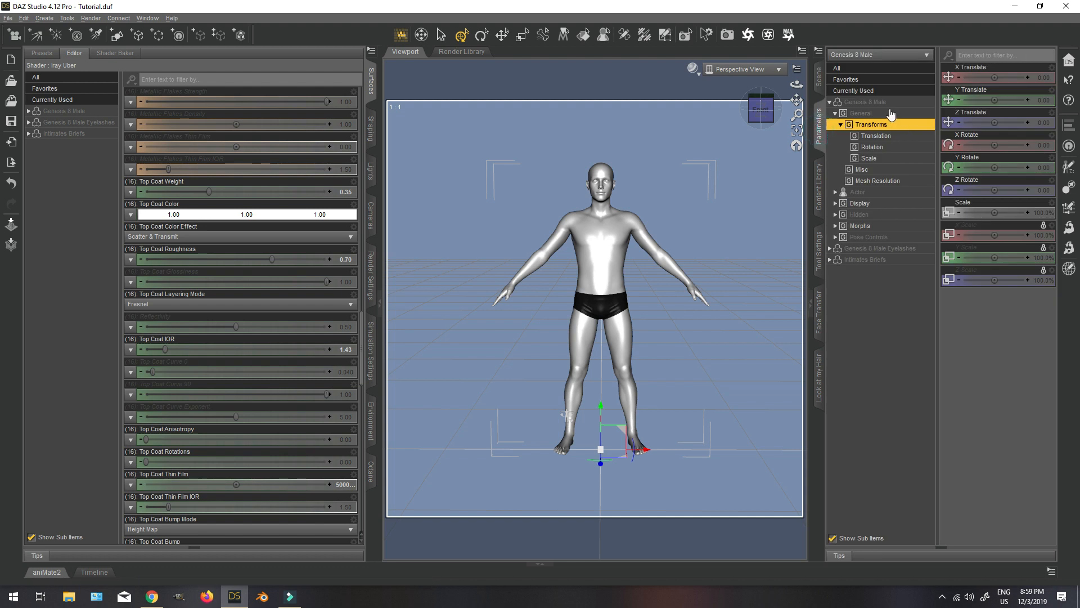
click(888, 103)
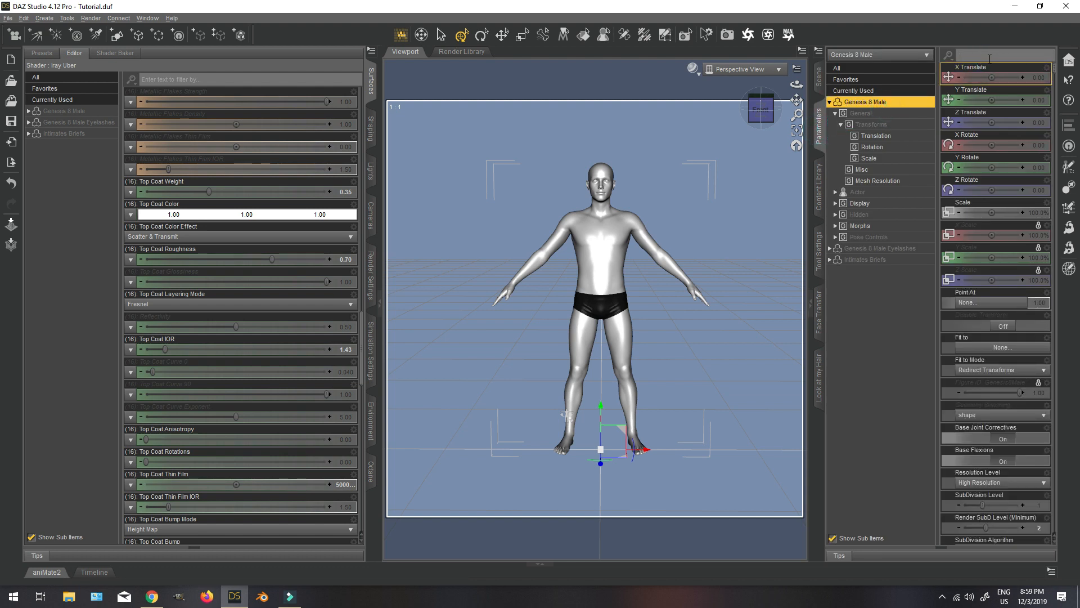
text(mich)
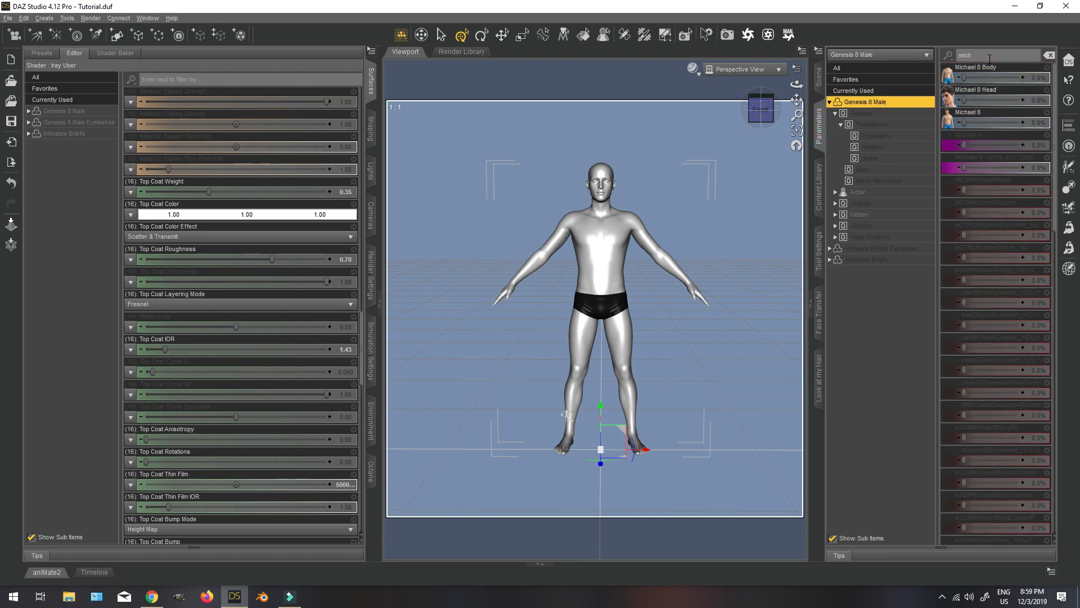
click(1041, 123)
text(1)
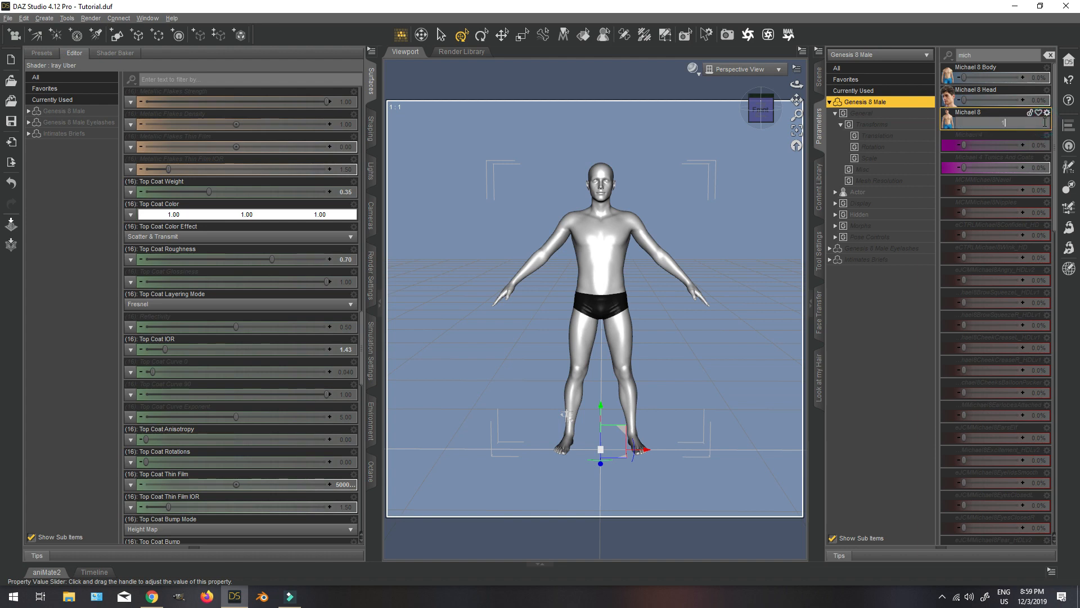
text(00)
key(Return)
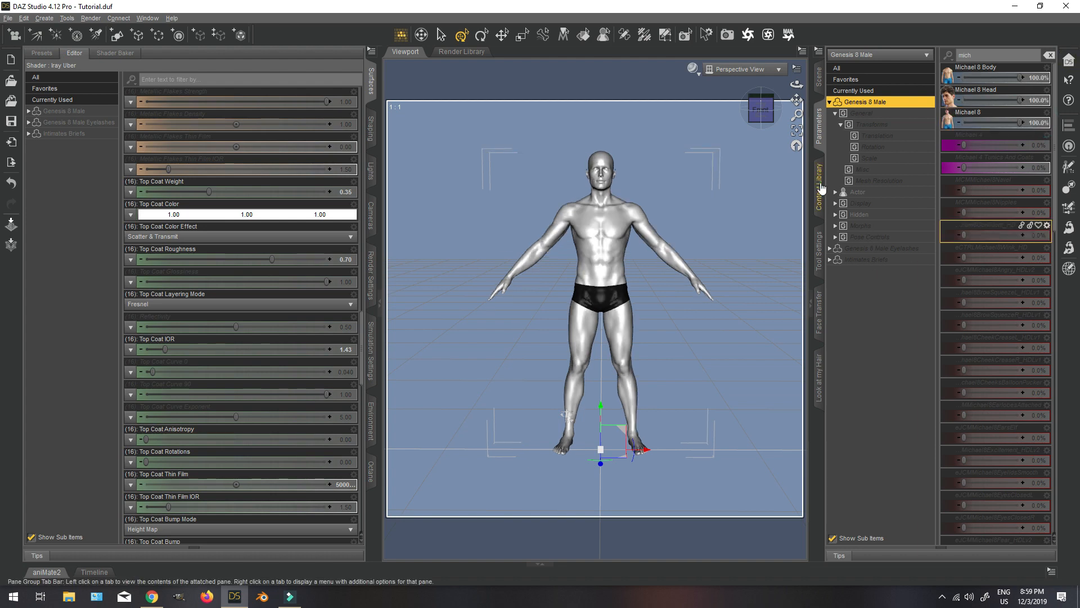
Apply the Michael 8 All Maps Iray material from the Genesis 8 Male characters library to the figure.
click(822, 188)
drag(1021, 253, 909, 257)
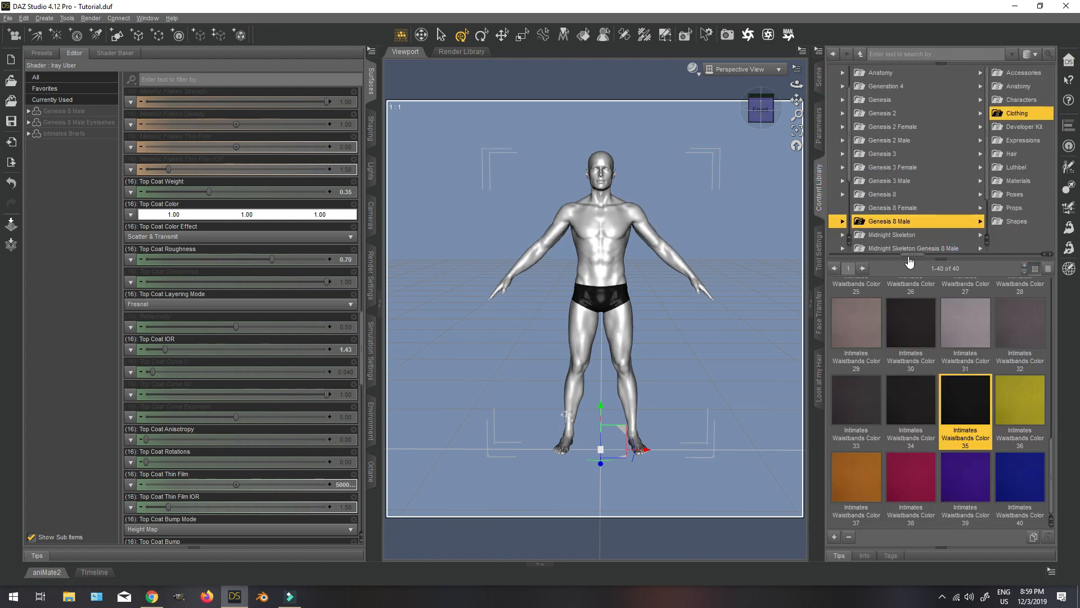
click(1029, 101)
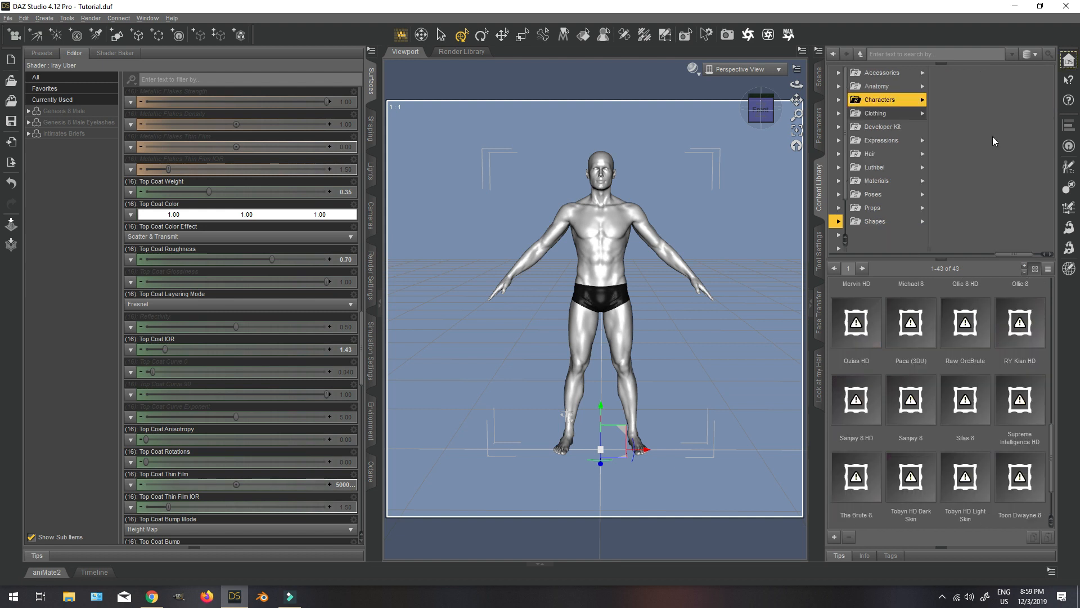
scroll(971, 146, down, 5)
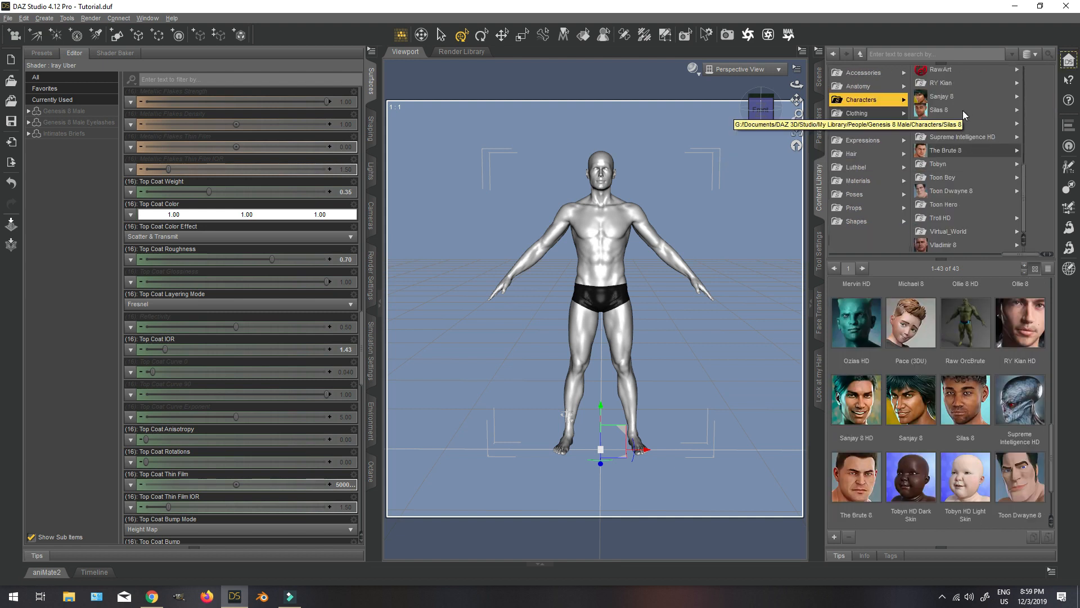
scroll(964, 117, up, 4)
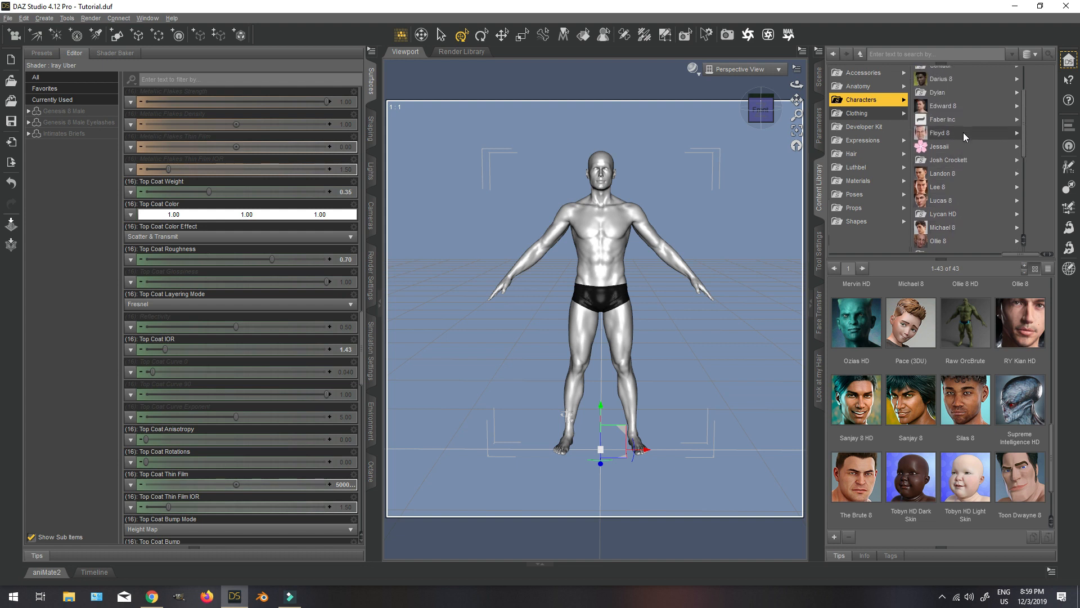
click(963, 150)
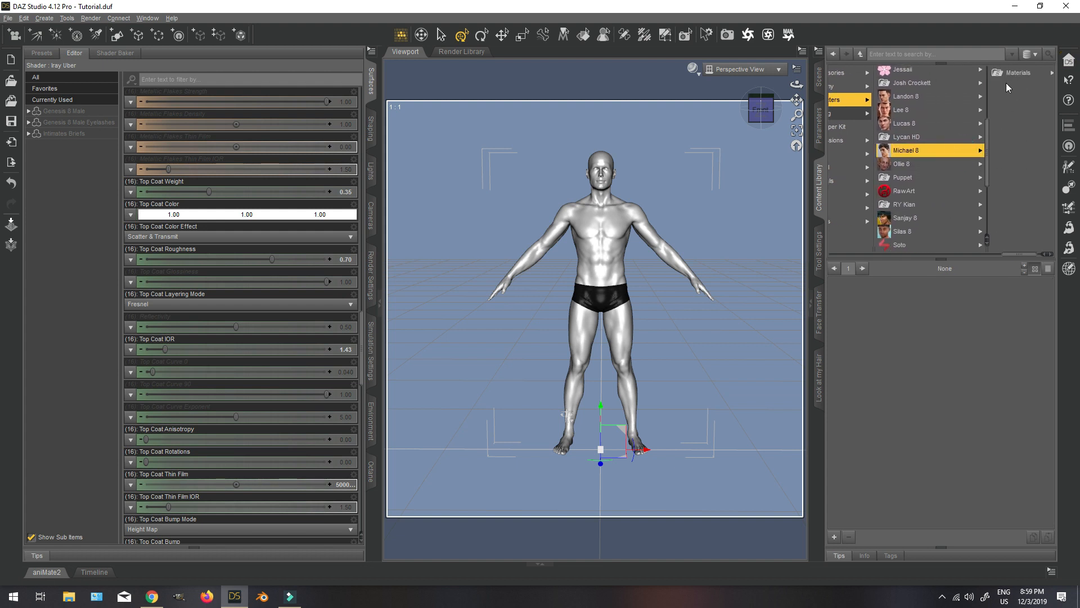
click(1005, 78)
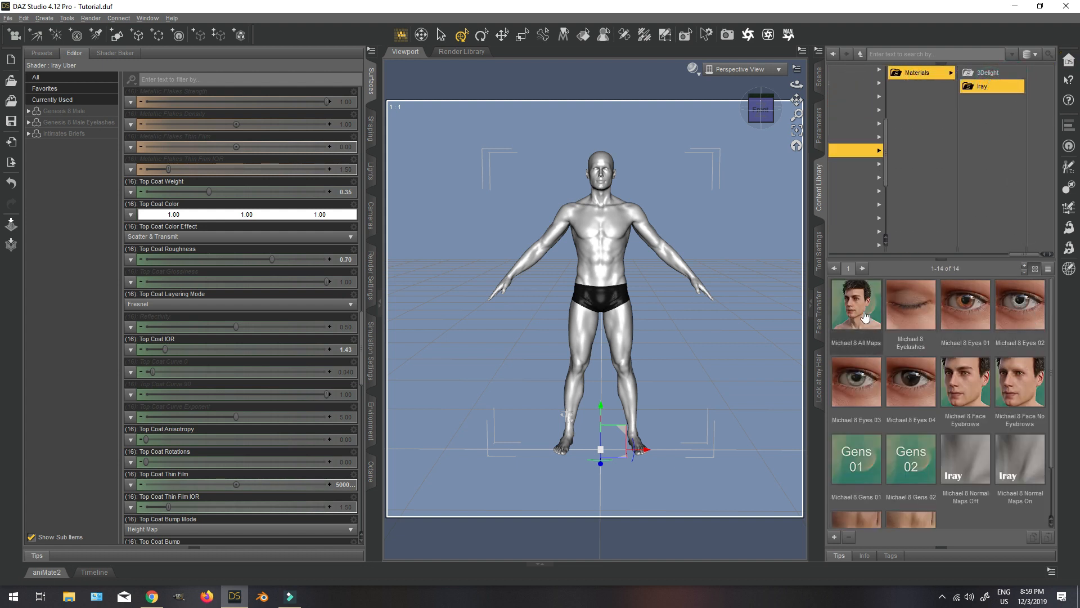
double_click(856, 306)
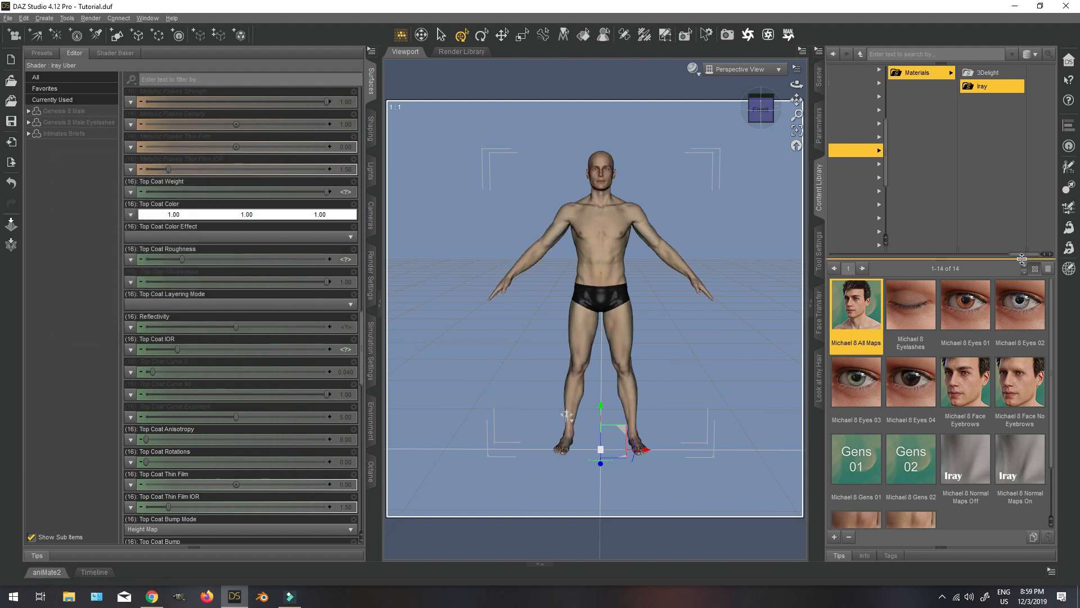
Create a new camera in the scene and look through it in the viewport.
drag(1032, 254, 950, 254)
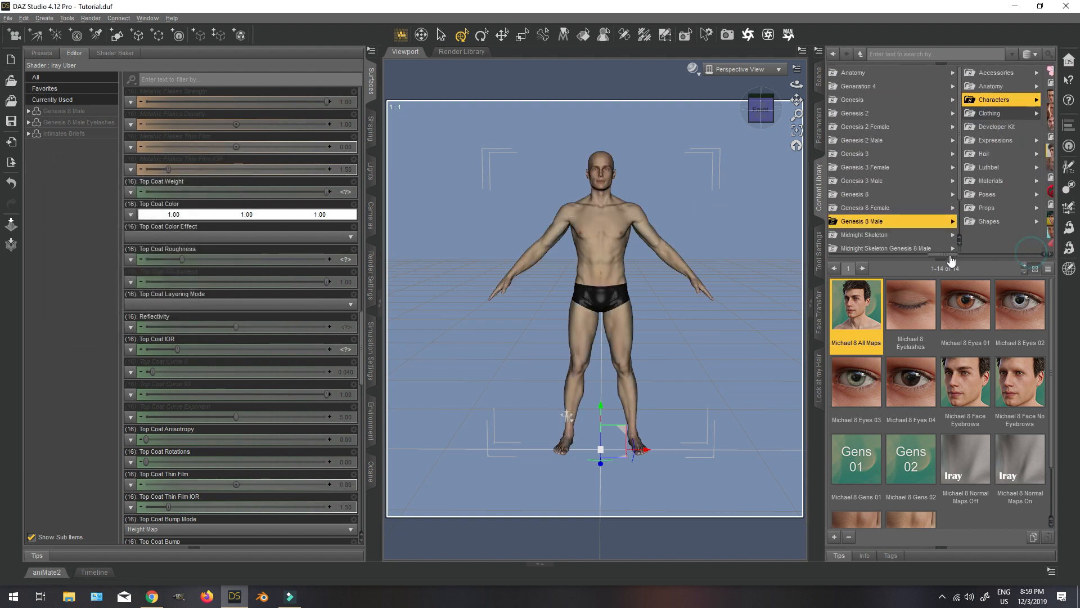
click(14, 35)
click(555, 317)
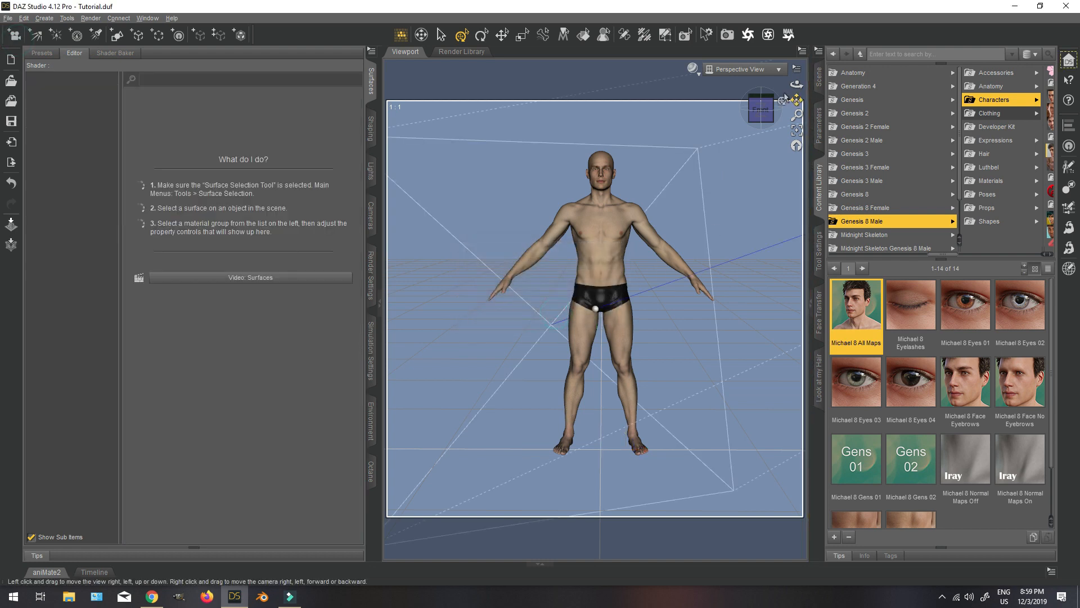
click(738, 70)
click(735, 161)
click(753, 114)
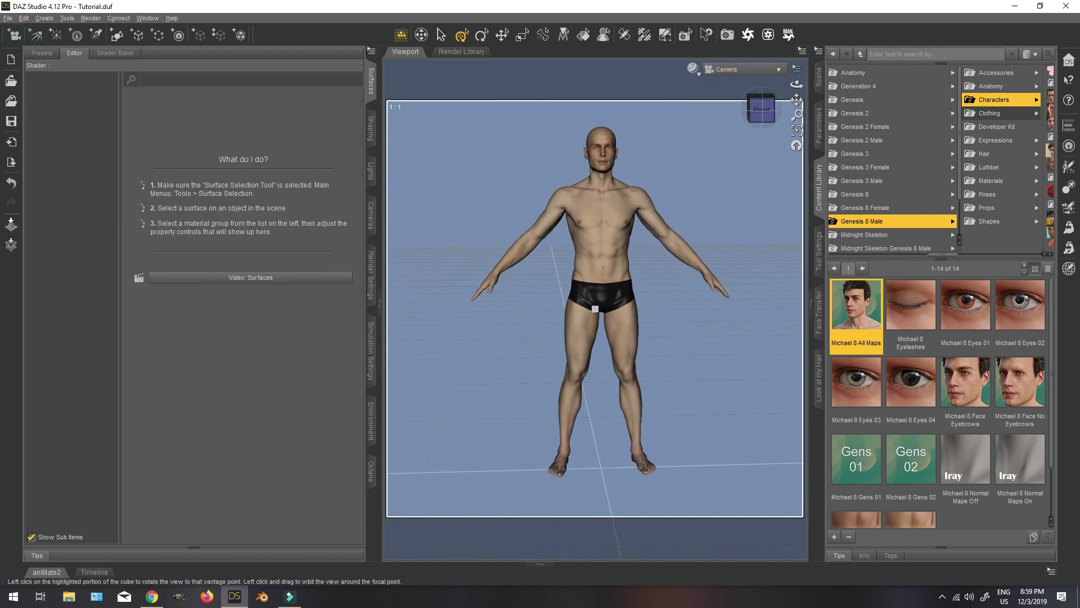
Load the render settings, Headlamp Blocker and optional lights from the Fast Production Lights presets.
drag(950, 253, 909, 260)
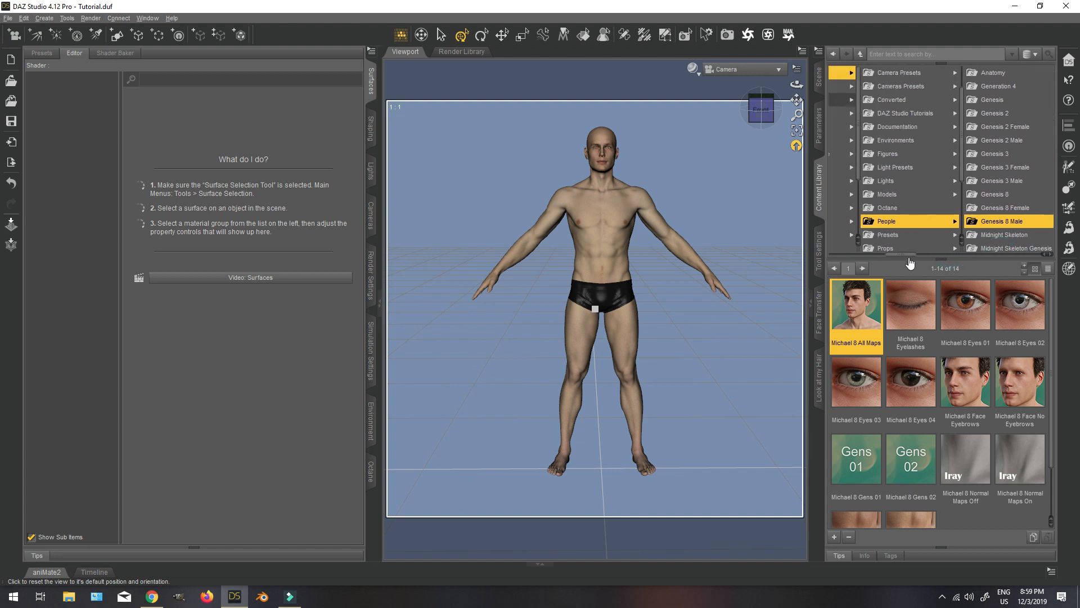
click(907, 166)
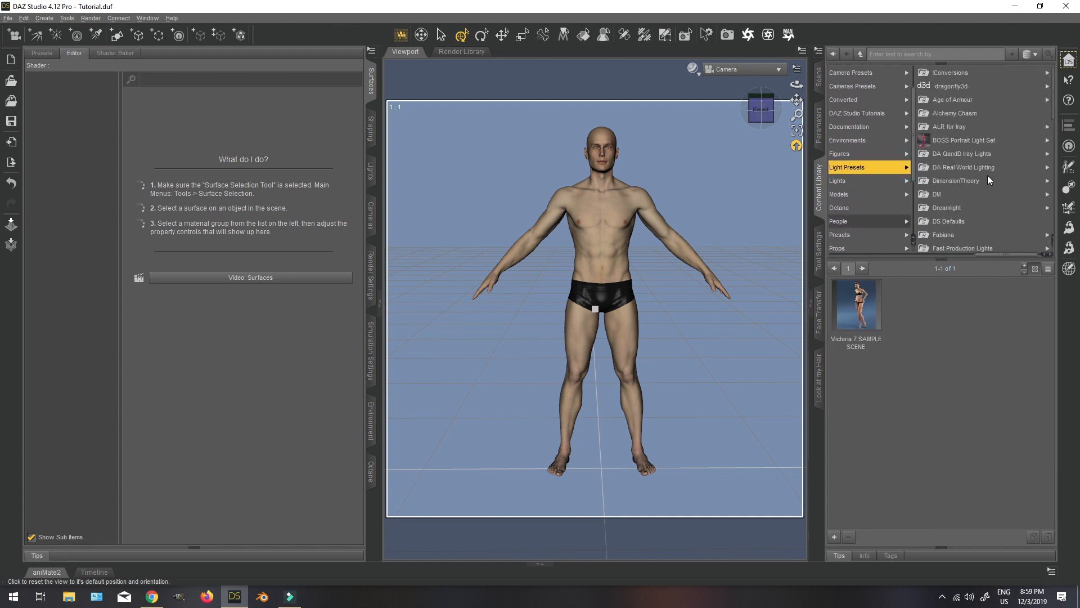
scroll(988, 175, down, 1)
click(981, 207)
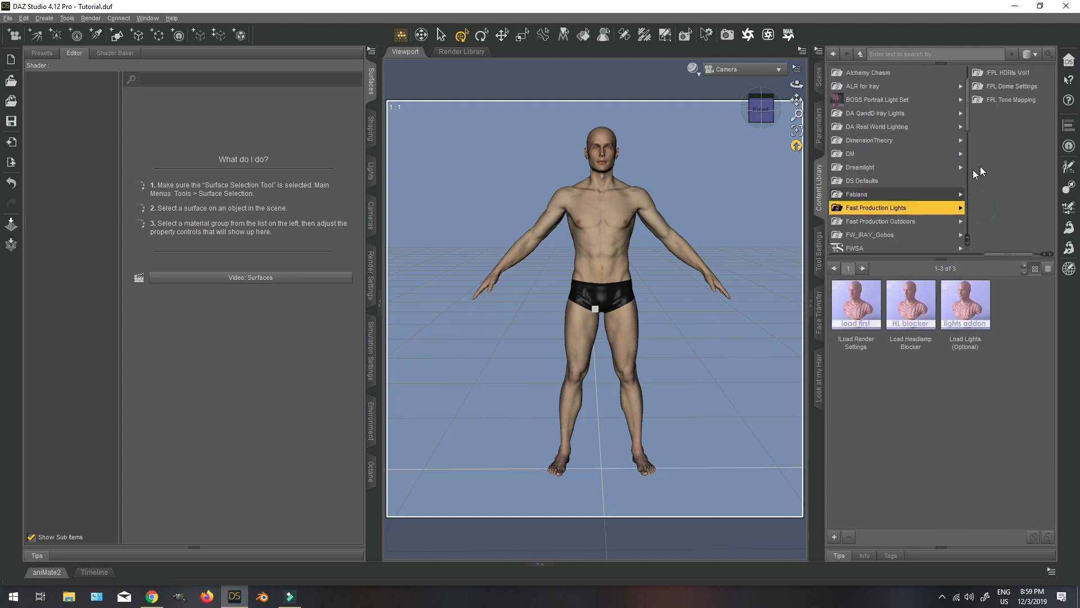
double_click(860, 335)
double_click(903, 330)
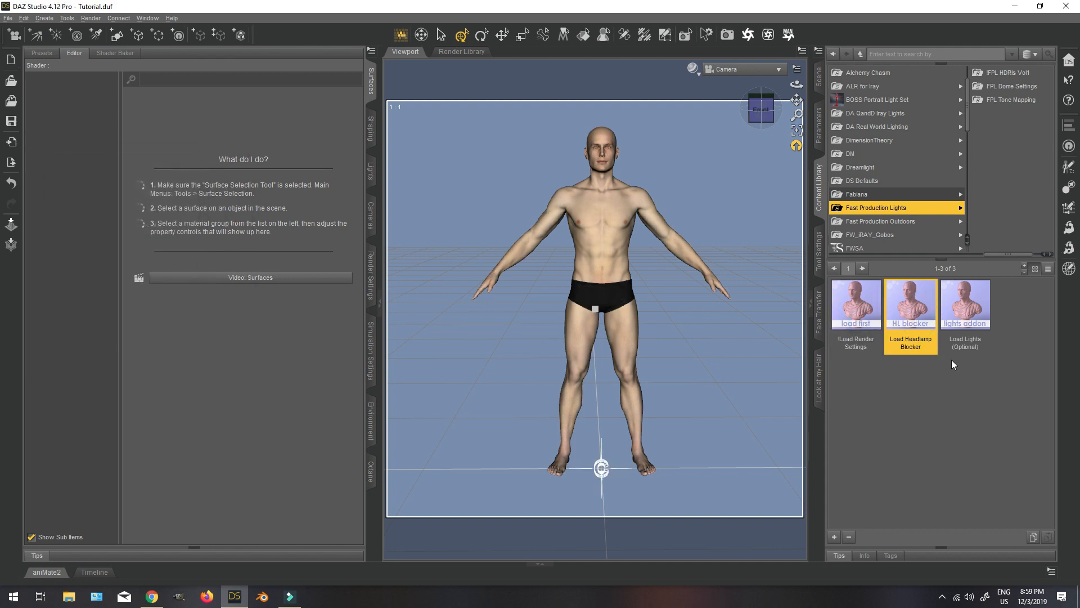
double_click(964, 312)
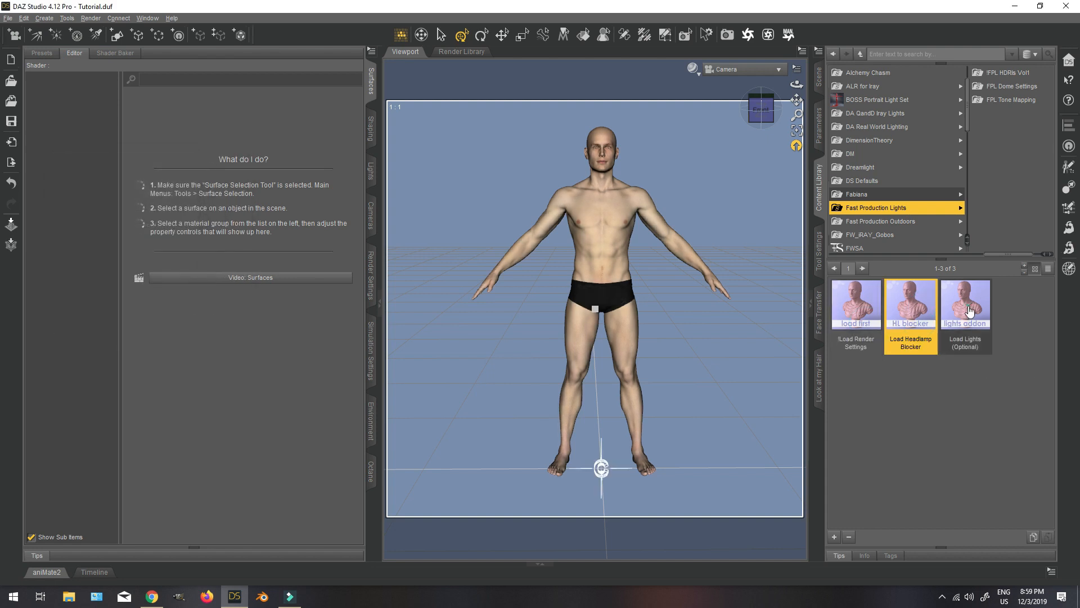
Apply the FPL020 preset from !FPL HDRIs Vol1 and preview the viewport in NVIDIA Iray.
click(1010, 72)
scroll(1008, 428, down, 10)
double_click(1019, 401)
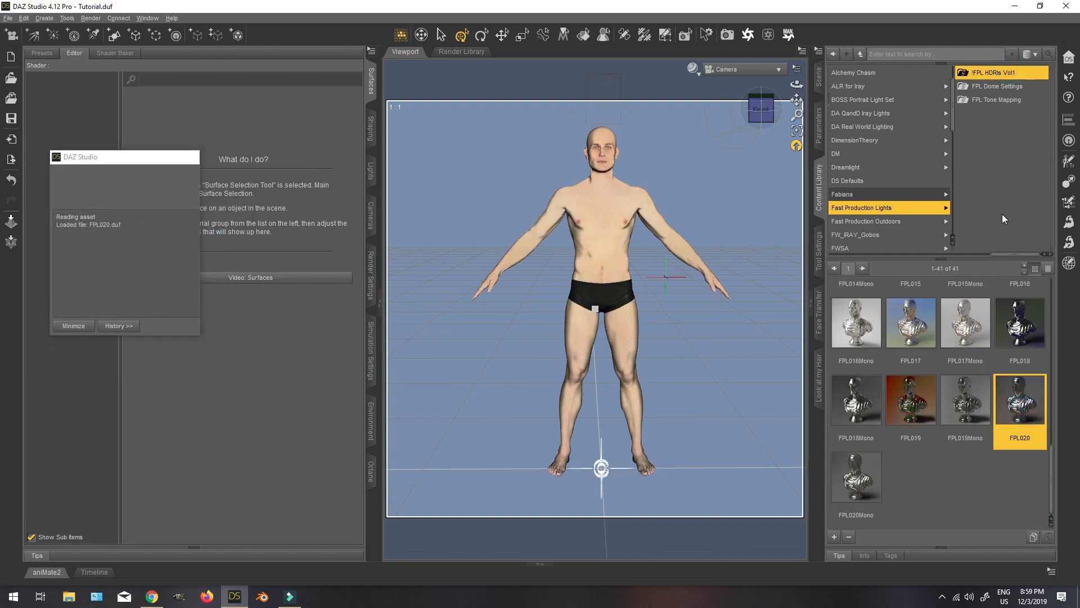
click(692, 68)
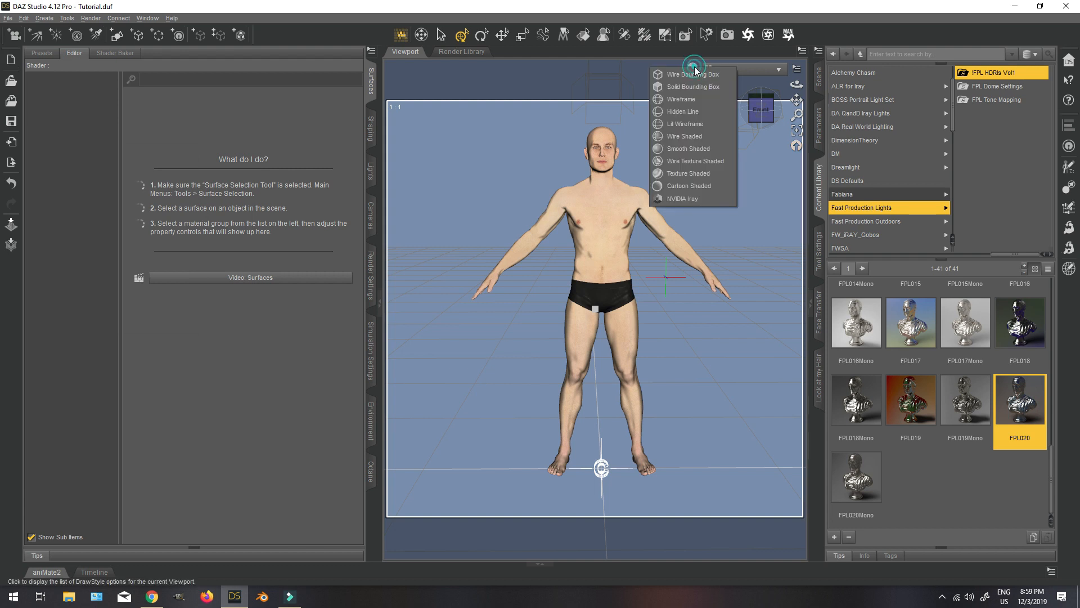
click(708, 198)
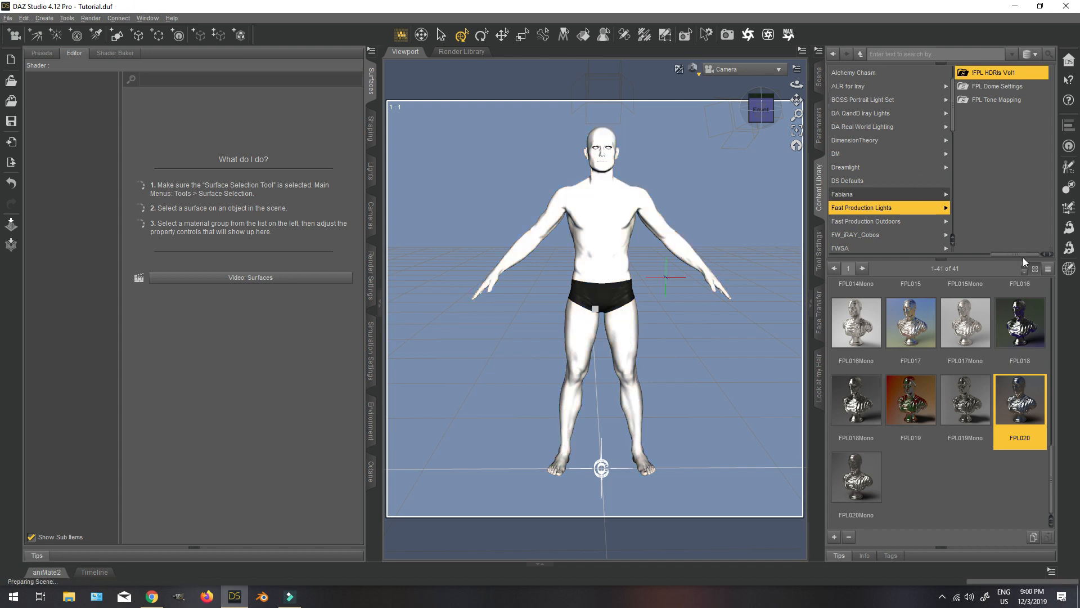
Return the viewport to Texture Shaded and load the CryoTube from the Stonemason environments in My Stonemason Library.
drag(1024, 254, 914, 253)
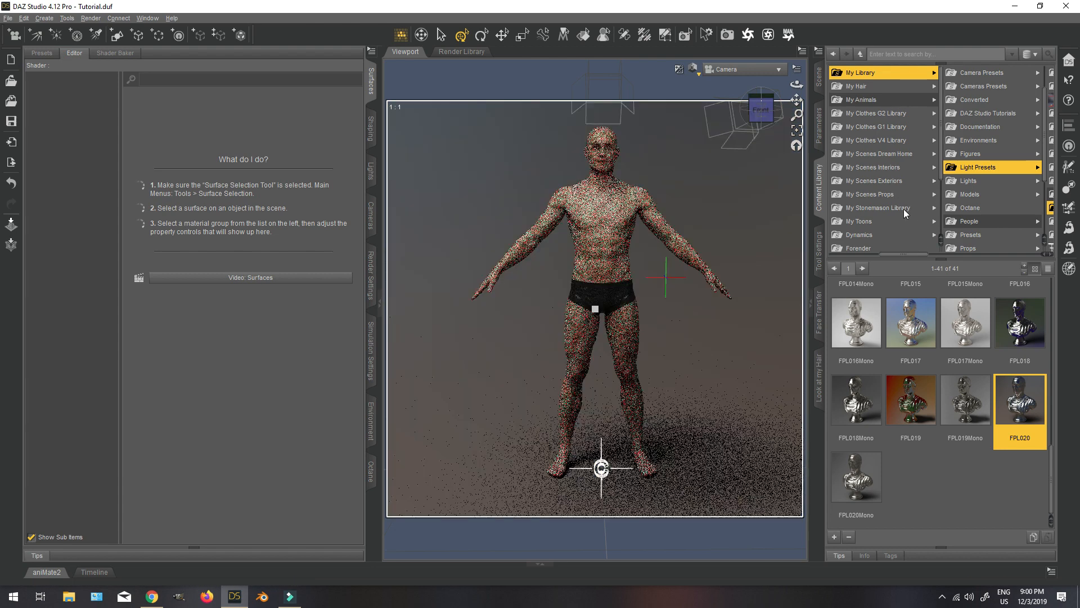
click(894, 207)
click(975, 99)
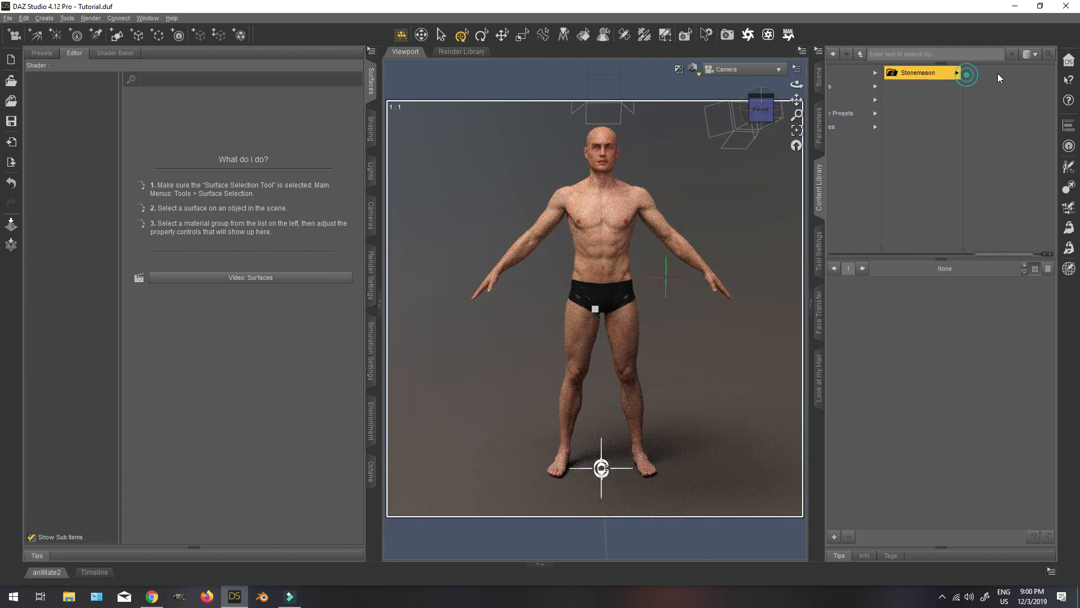
drag(763, 112, 744, 113)
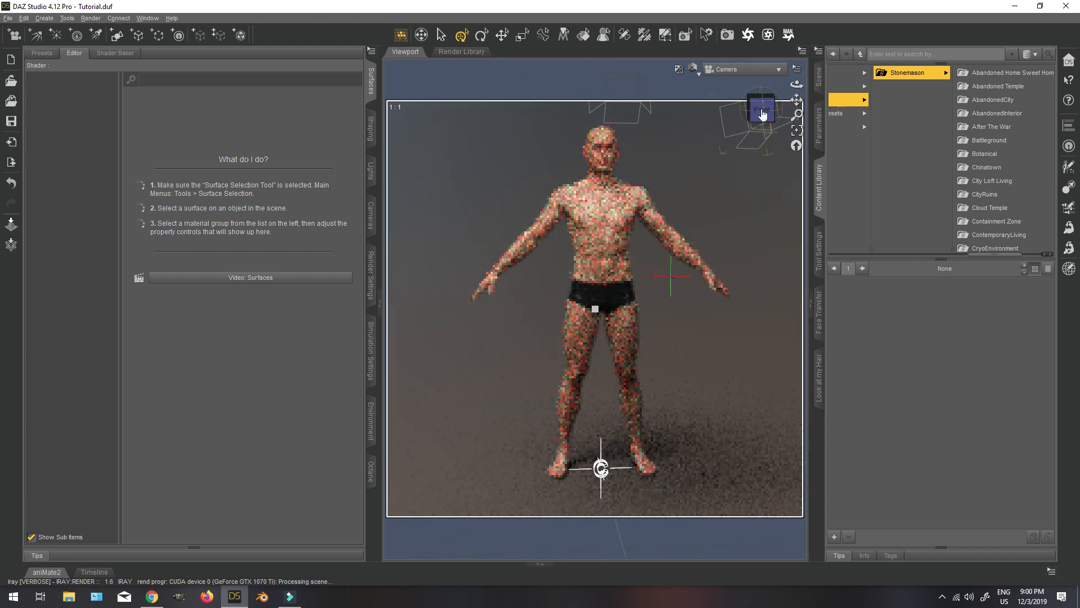
click(693, 69)
click(690, 178)
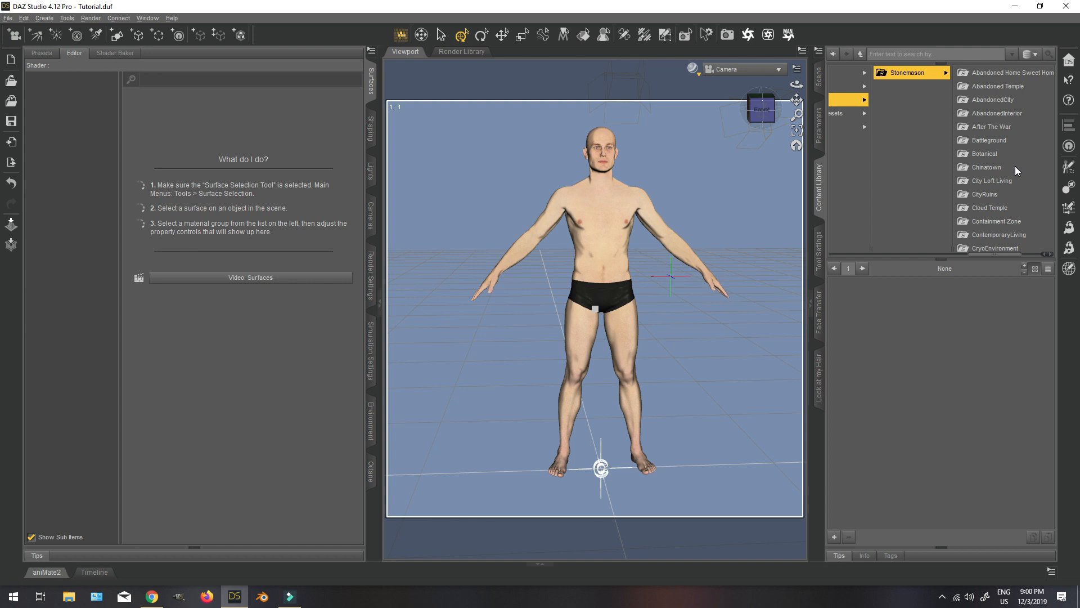
scroll(1015, 166, down, 1)
click(1006, 225)
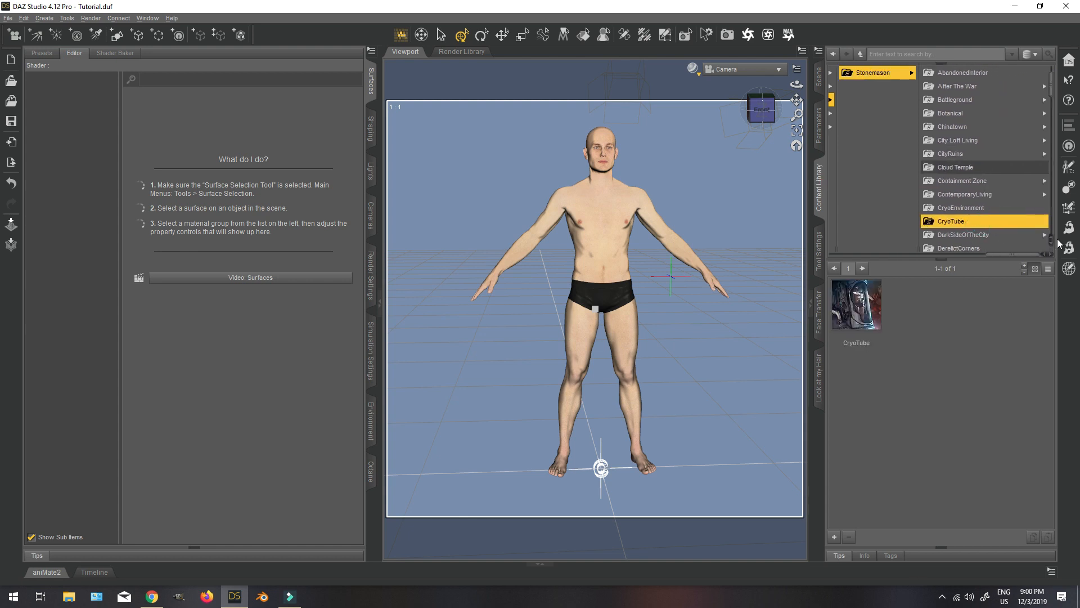
double_click(856, 312)
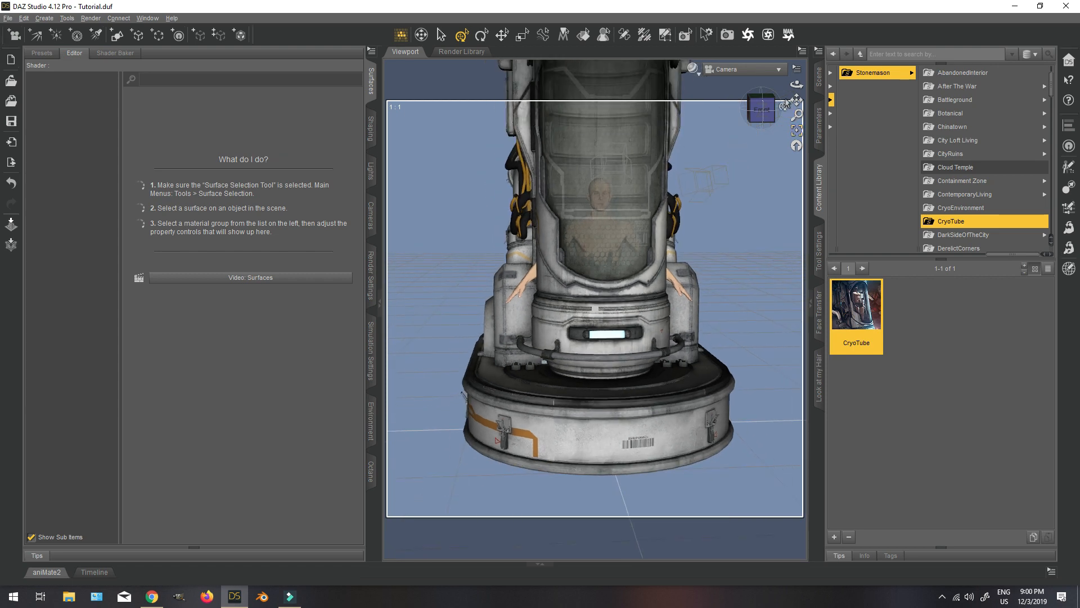
Switch the viewport to Perspective View and frame the whole CryoTube at an angle.
click(742, 69)
click(755, 119)
drag(755, 119, 793, 186)
drag(796, 100, 796, 150)
Select Genesis 8 Male and hide the CryoTube in the scene.
click(818, 78)
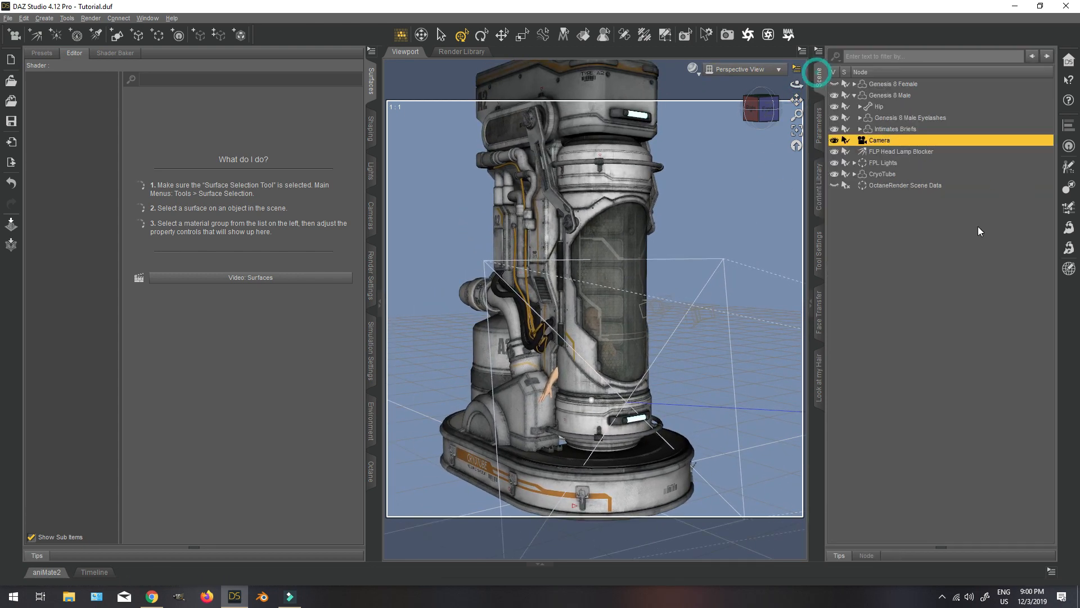
click(878, 99)
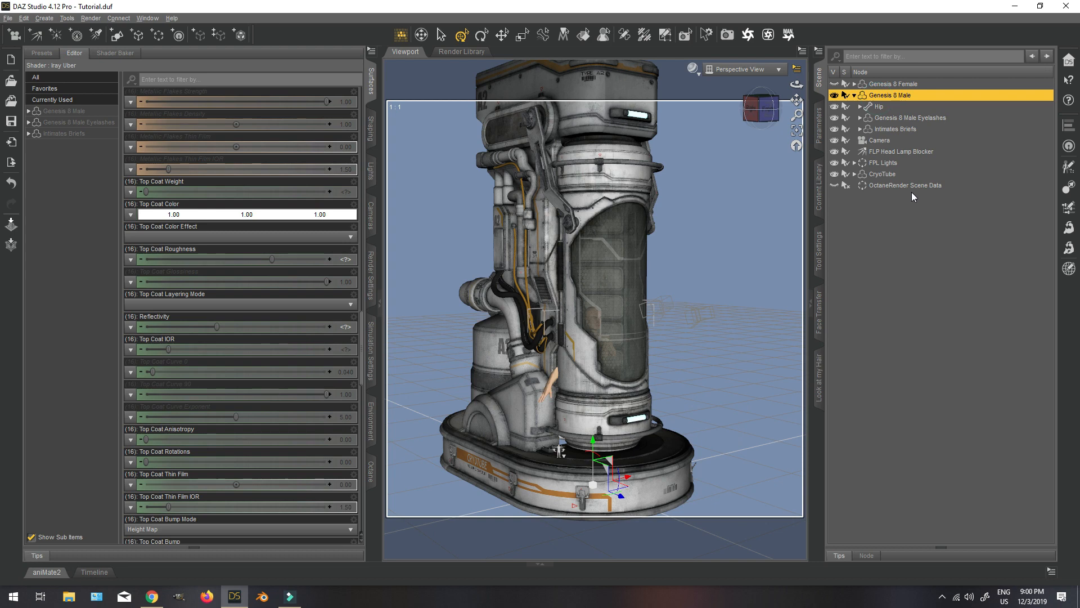
click(763, 107)
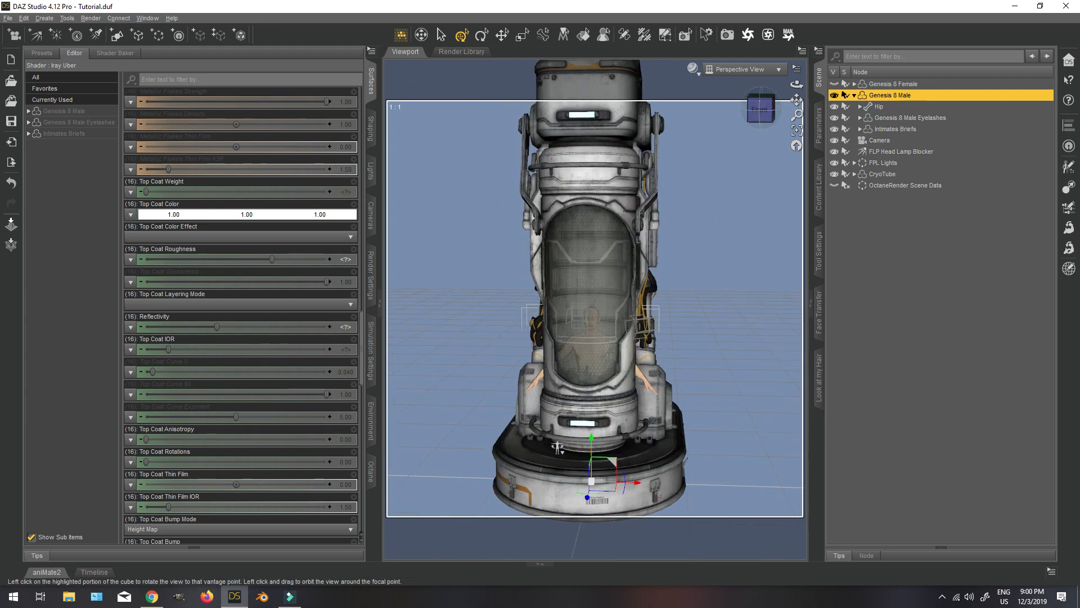
click(834, 174)
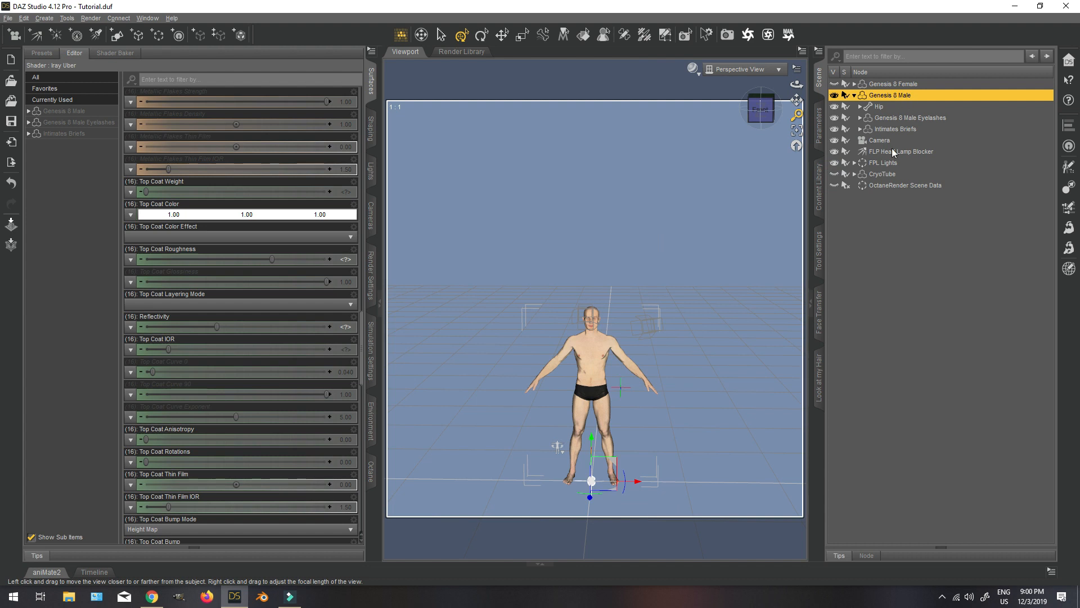
Apply the 01-Awaiting Order 01 pose from the Everyday army set of Code Squad 01 Poses to Genesis 8 Male.
click(819, 187)
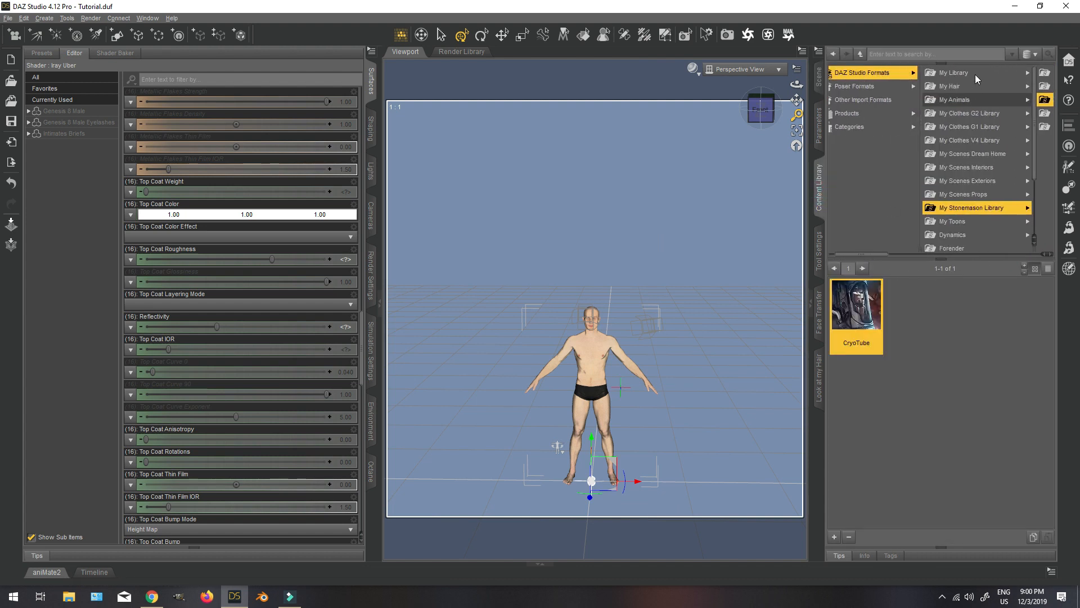
click(975, 73)
click(998, 184)
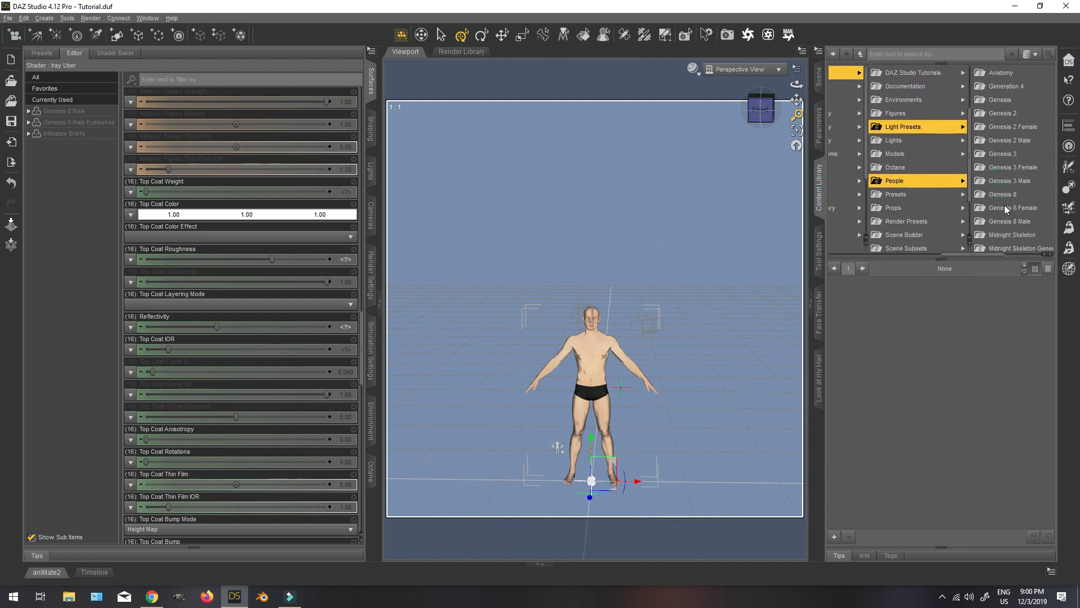
click(1004, 208)
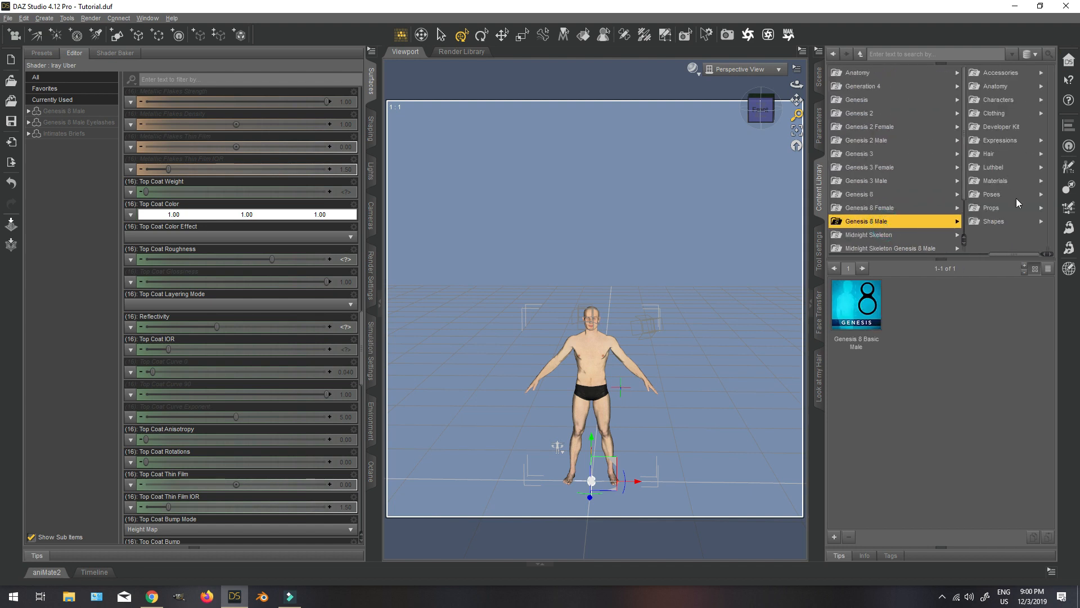
click(1002, 196)
click(1002, 72)
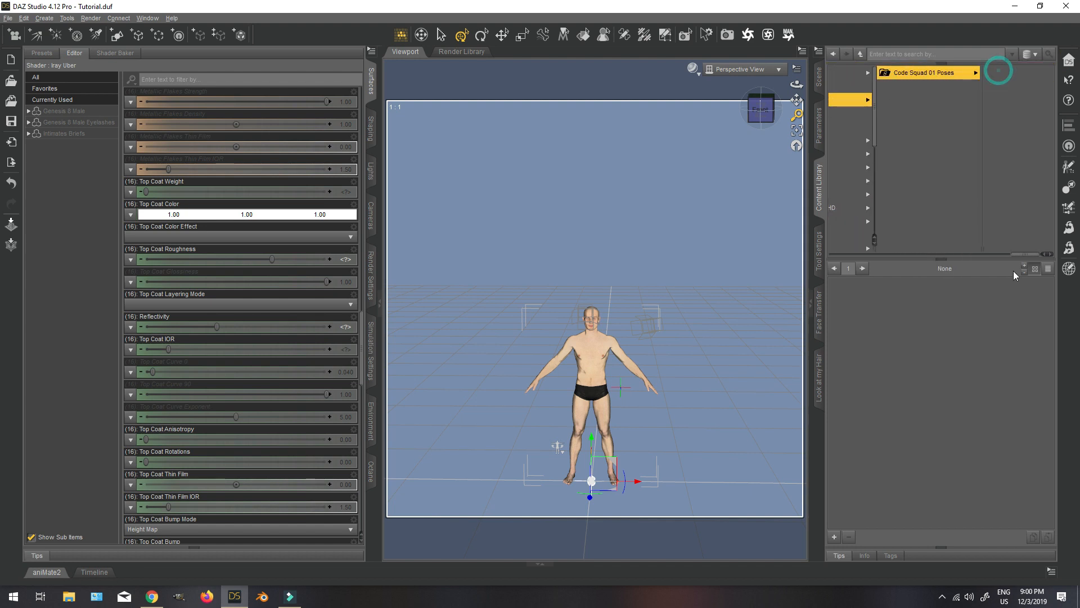
click(1019, 73)
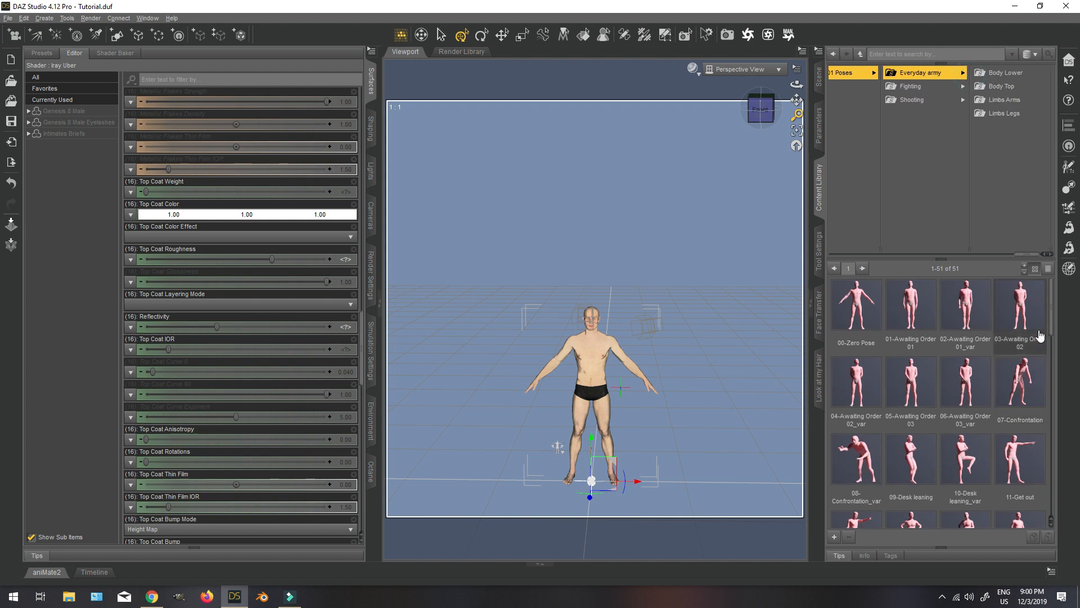
double_click(911, 308)
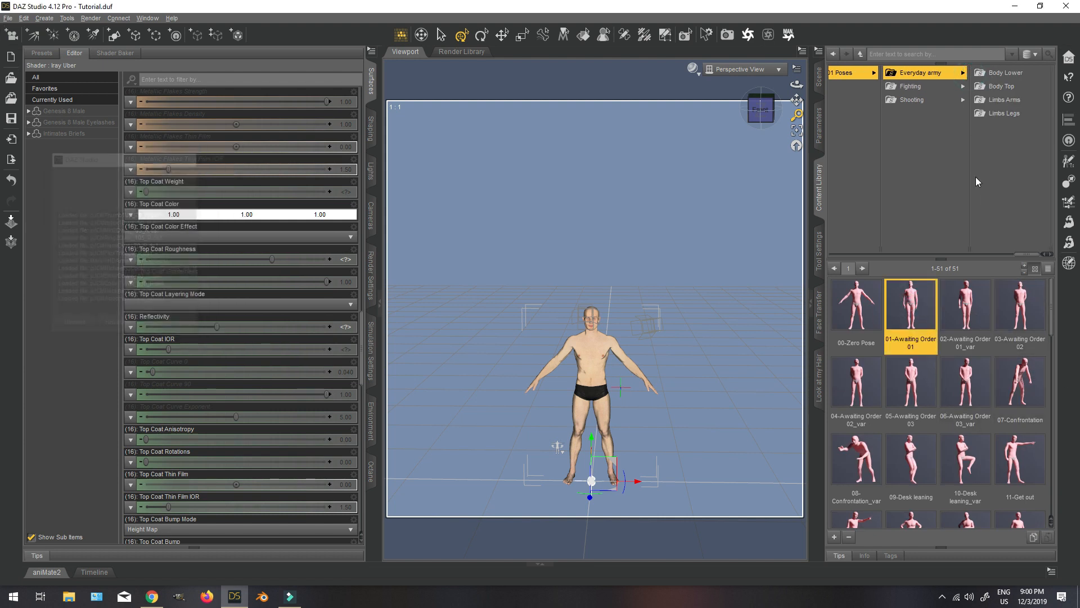
Make the CryoTube visible again and view it at an angle.
click(818, 76)
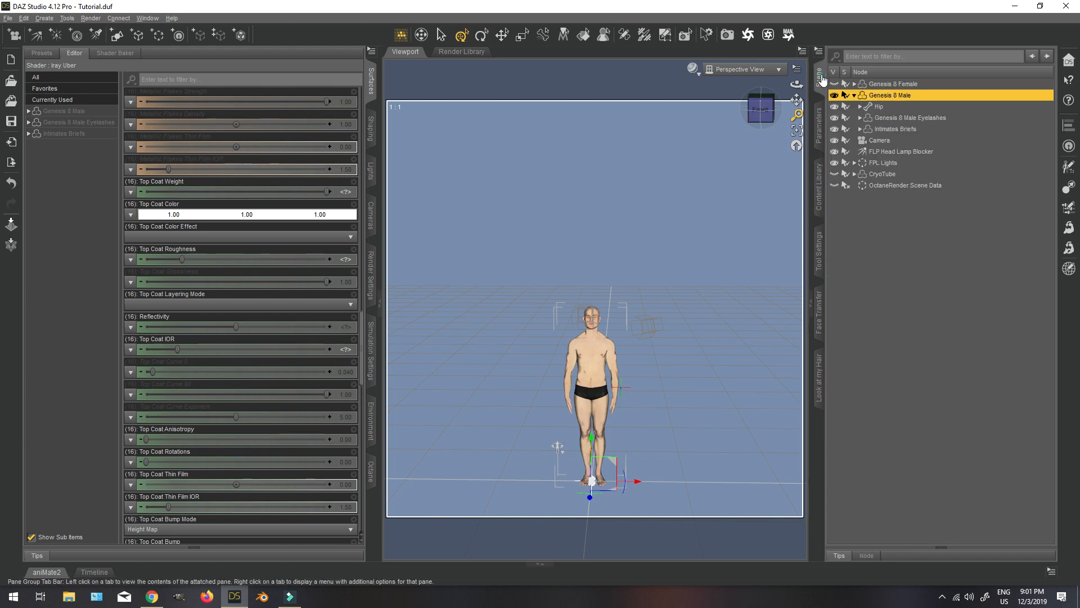
click(835, 175)
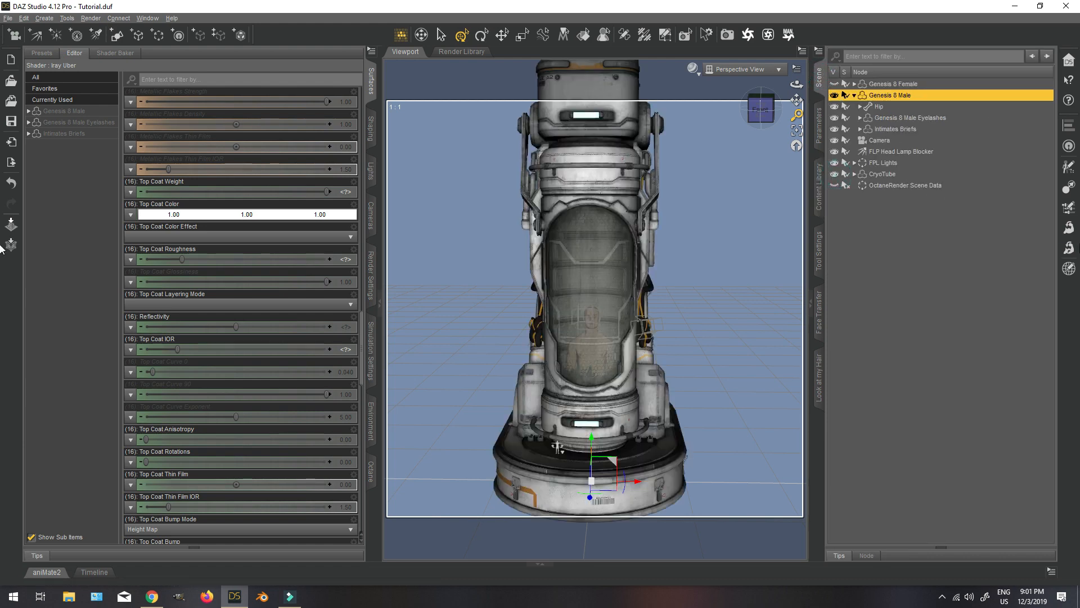
mouse_move(763, 111)
mouse_down()
mouse_move(792, 116)
mouse_move(779, 115)
mouse_up()
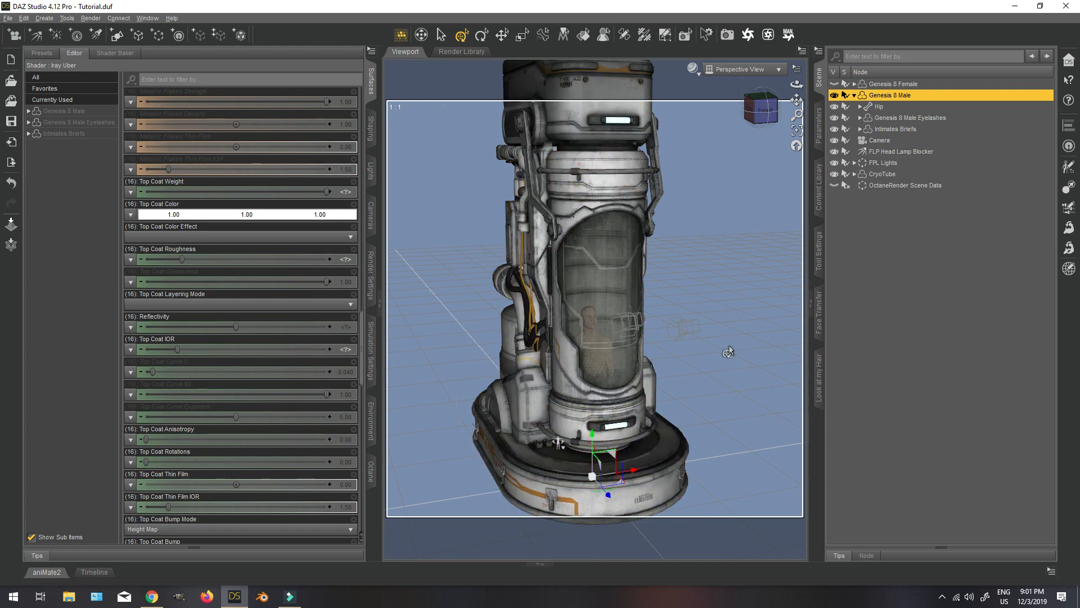
Swing the CryoTube's door arms open to about -85.56 with the Open parameter of CRYTubeArms.
click(523, 183)
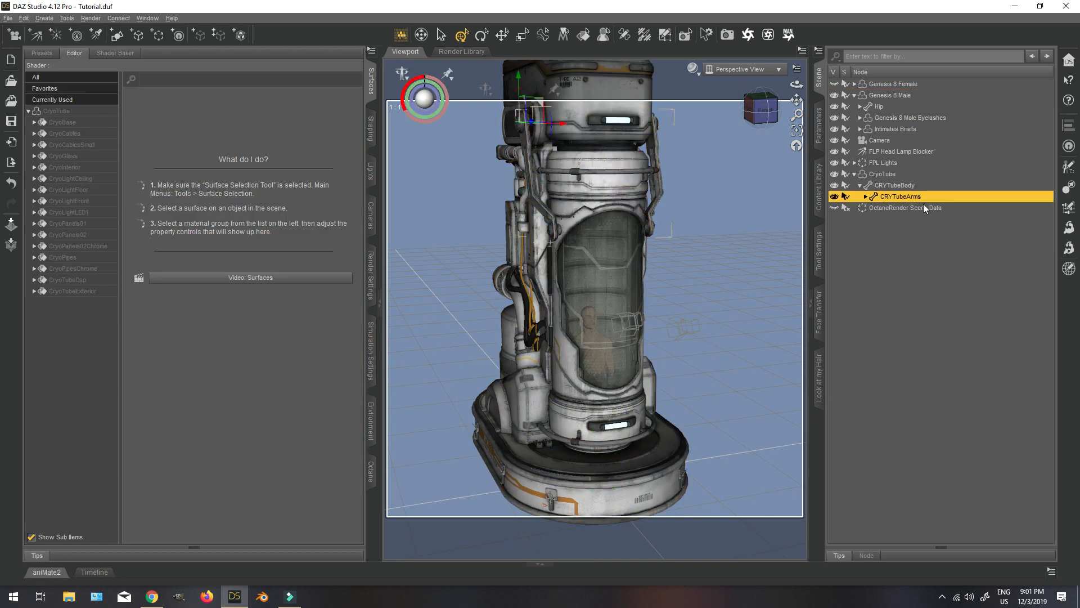
click(865, 196)
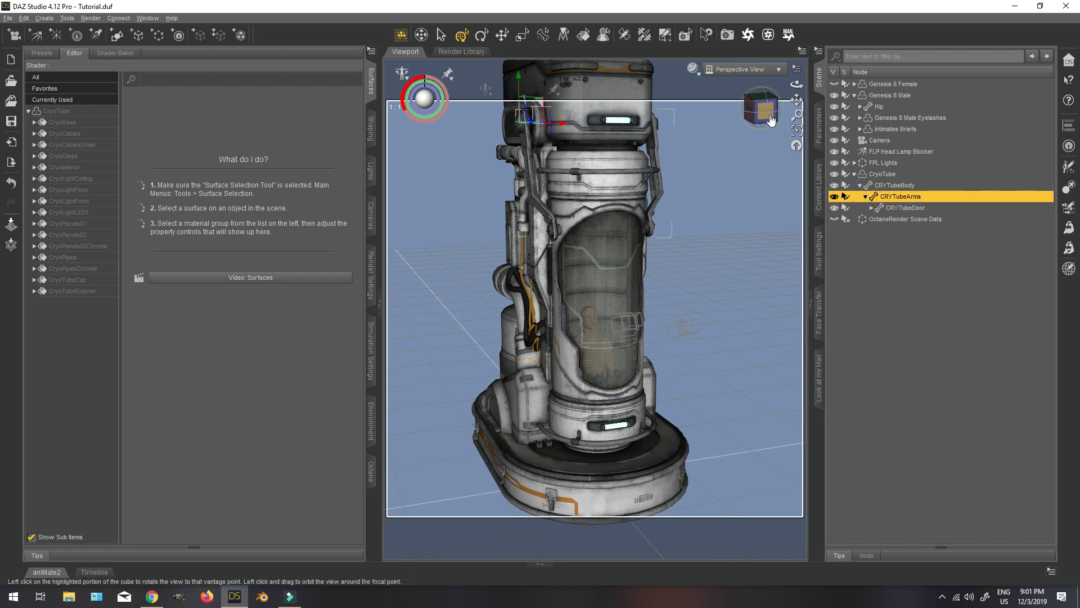
drag(762, 110, 805, 114)
click(819, 128)
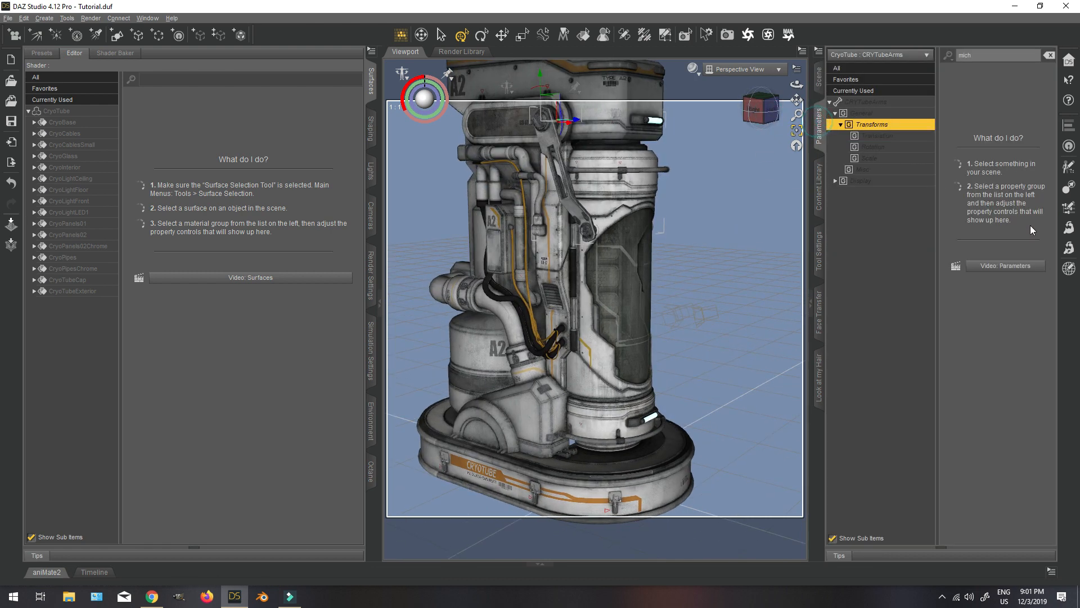
click(1049, 54)
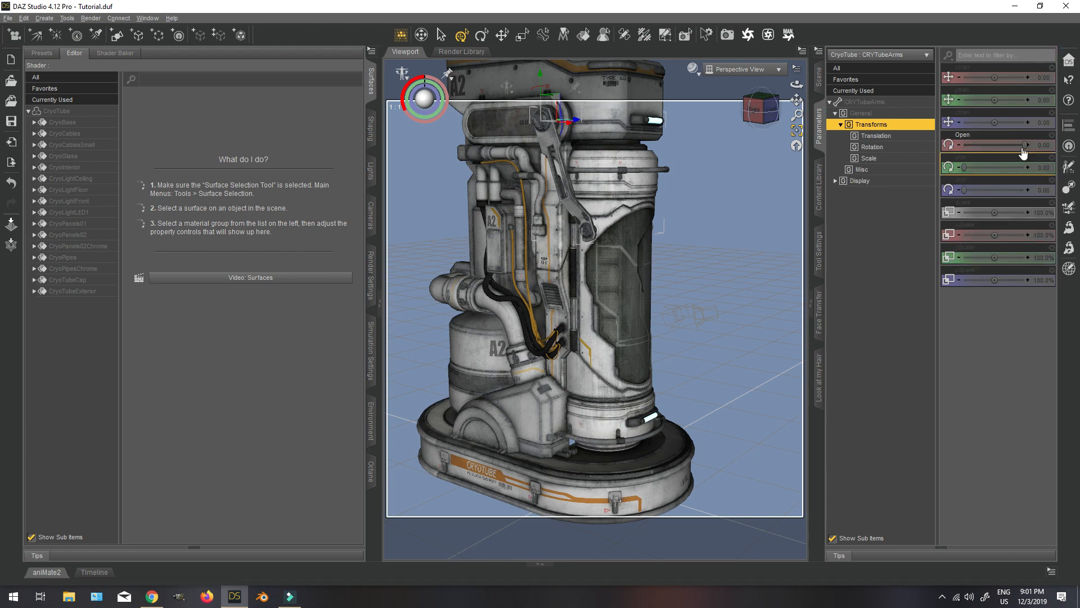
drag(1025, 145, 725, 147)
click(754, 112)
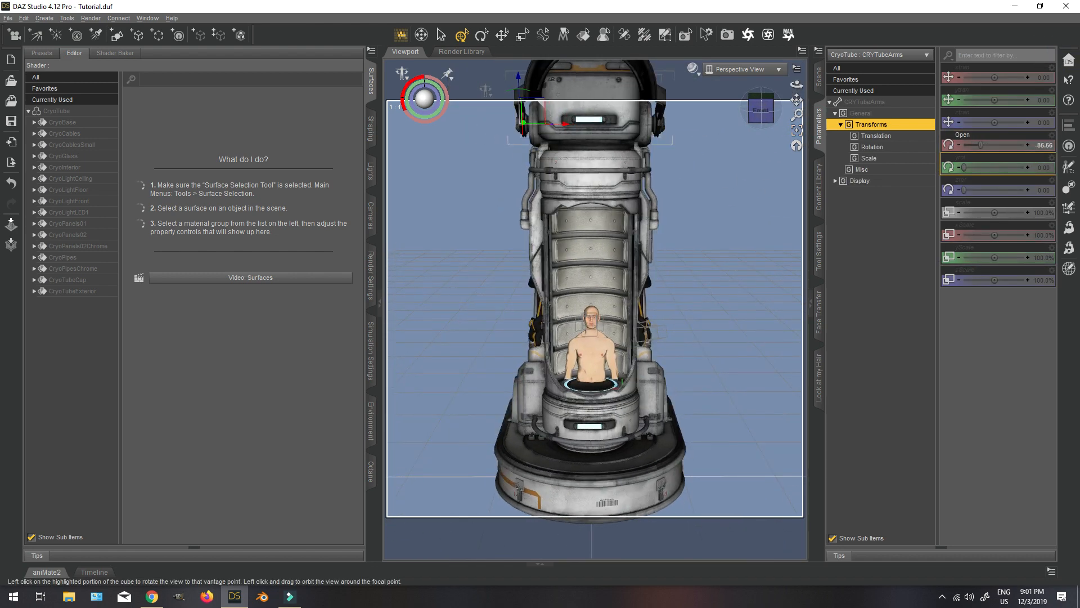
Raise Genesis 8 Male about 109 cm vertically so the feet stand on the CryoTube's inner platform.
click(820, 77)
click(897, 96)
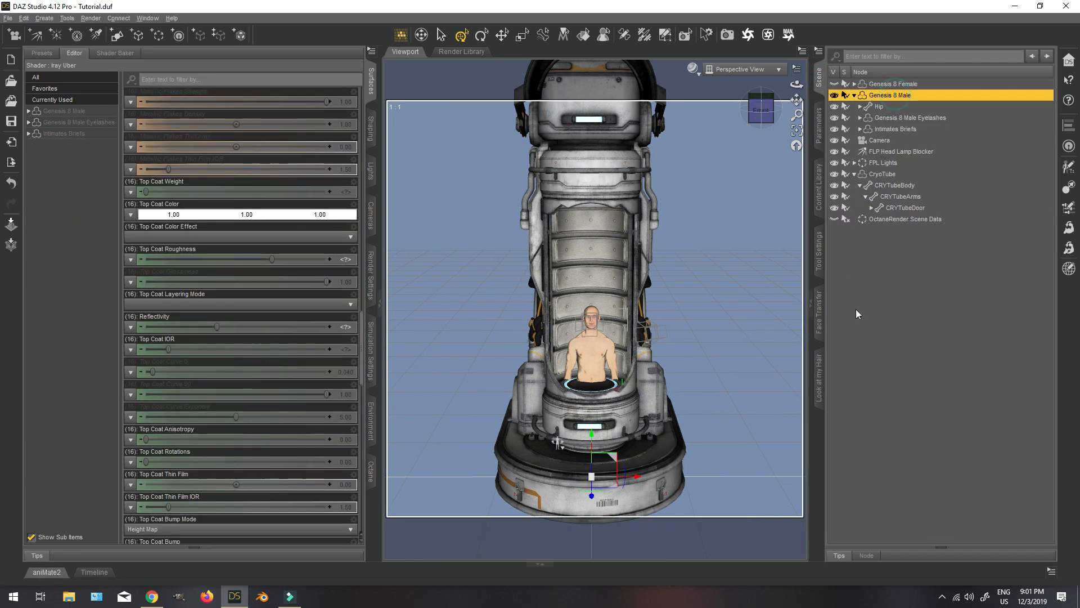
drag(592, 443, 621, 343)
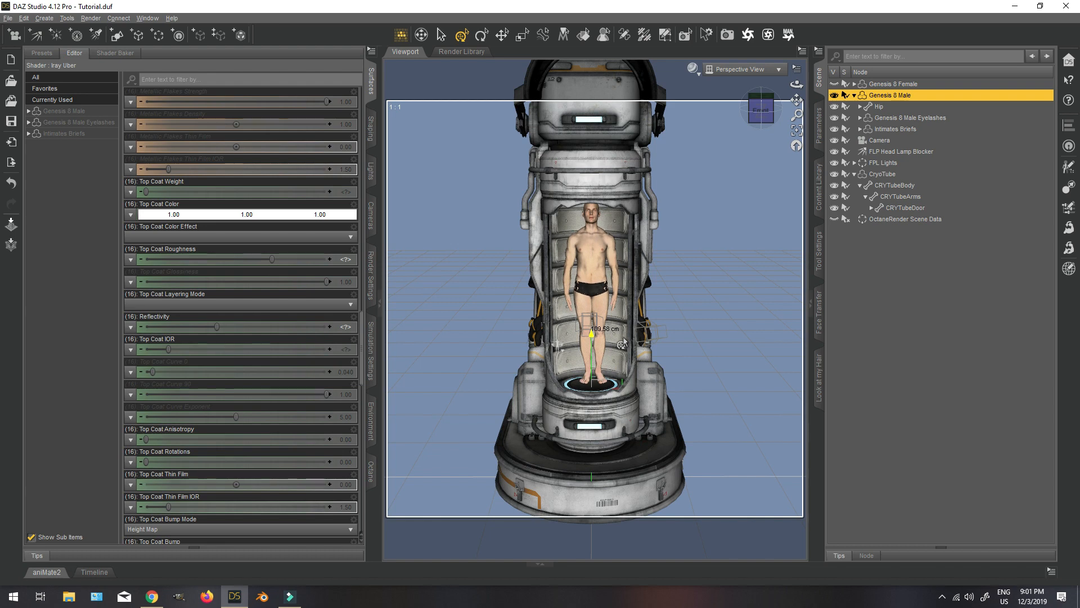
scroll(676, 369, up, 4)
scroll(676, 369, up, 1)
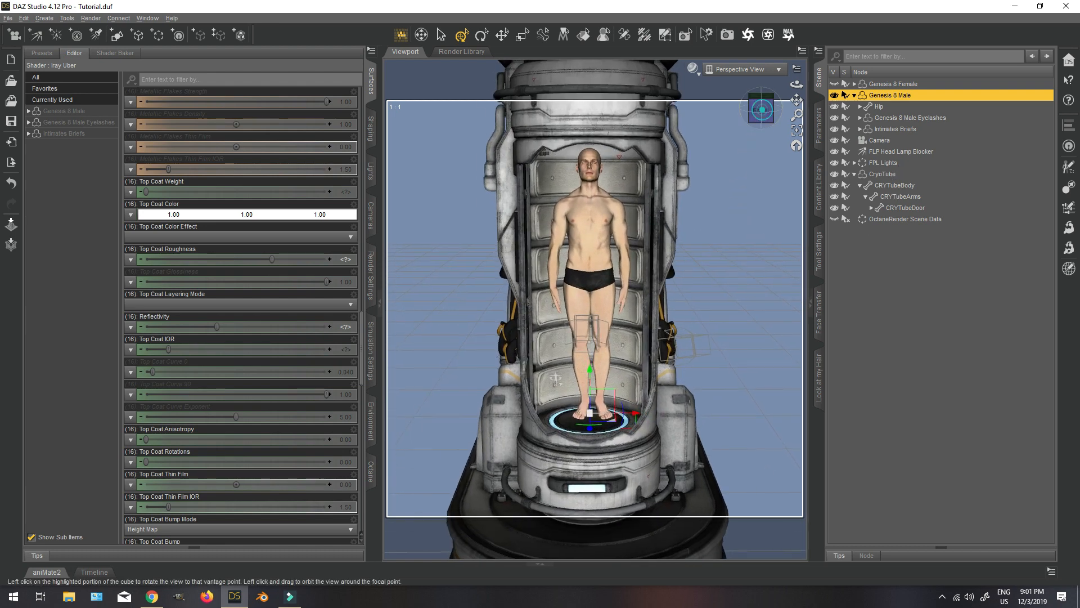
Select the CryoTube and shift it about 11.5 cm backward along the Z axis around the figure.
drag(762, 112, 817, 118)
click(893, 175)
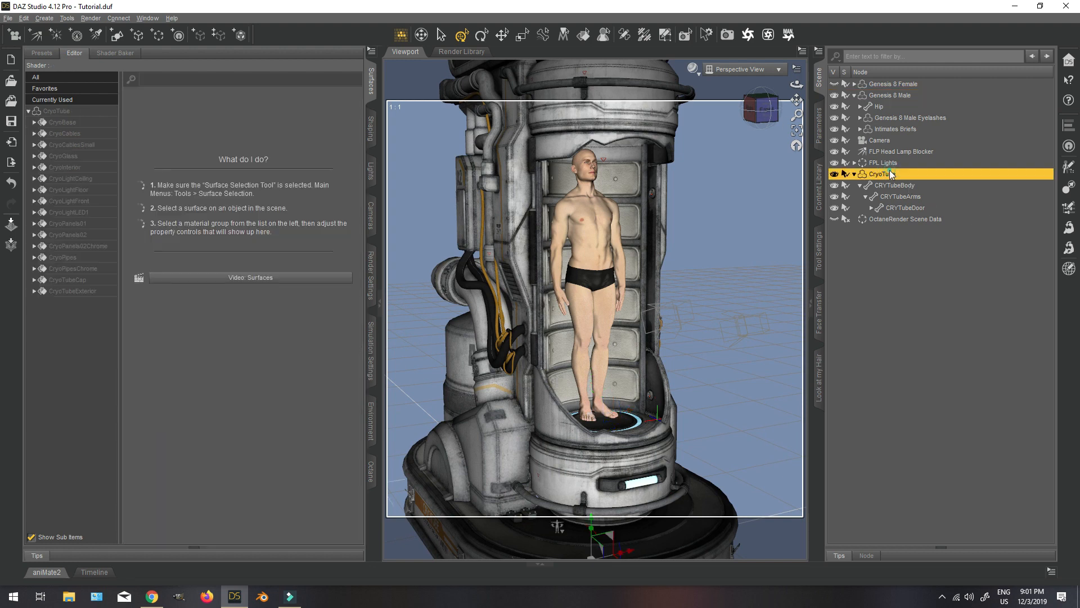
scroll(681, 399, down, 3)
scroll(681, 398, down, 1)
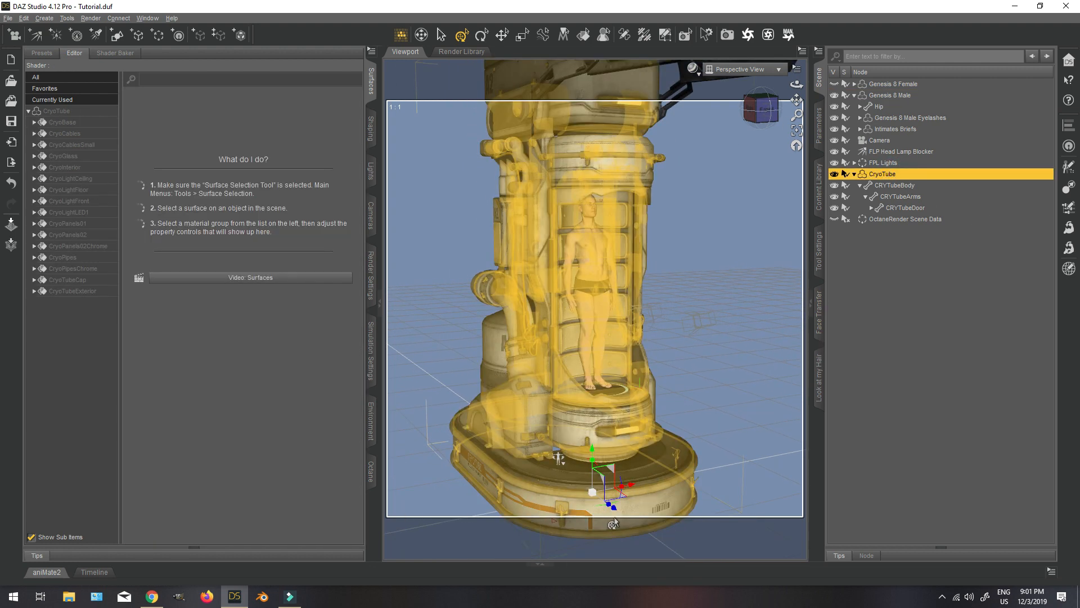
drag(615, 512, 609, 508)
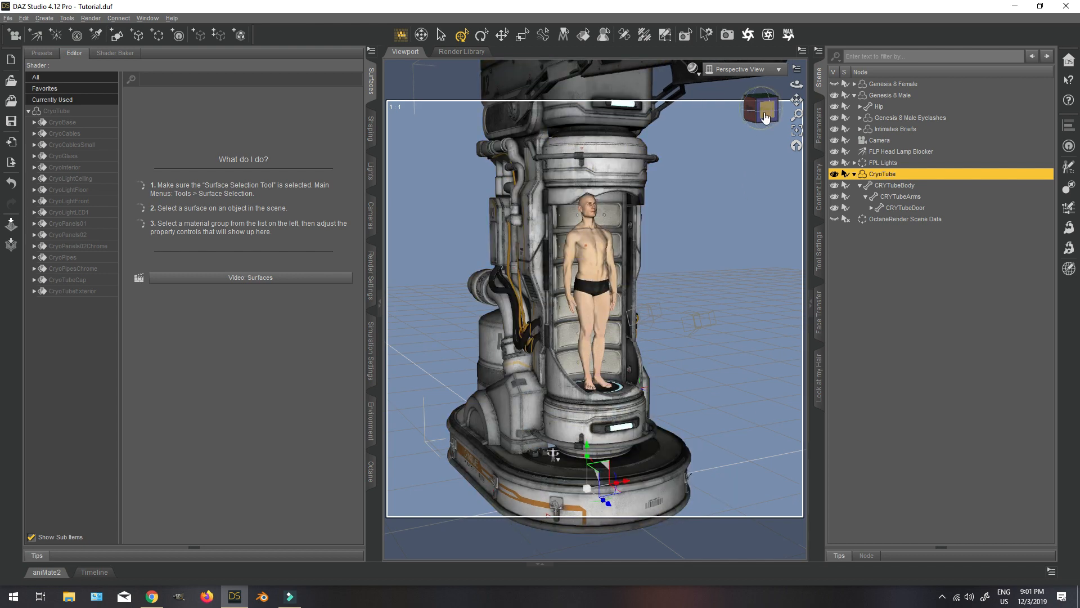
Return to the front view of the CryoTube and preview the viewport in NVIDIA Iray.
click(762, 111)
drag(762, 110, 732, 137)
click(765, 117)
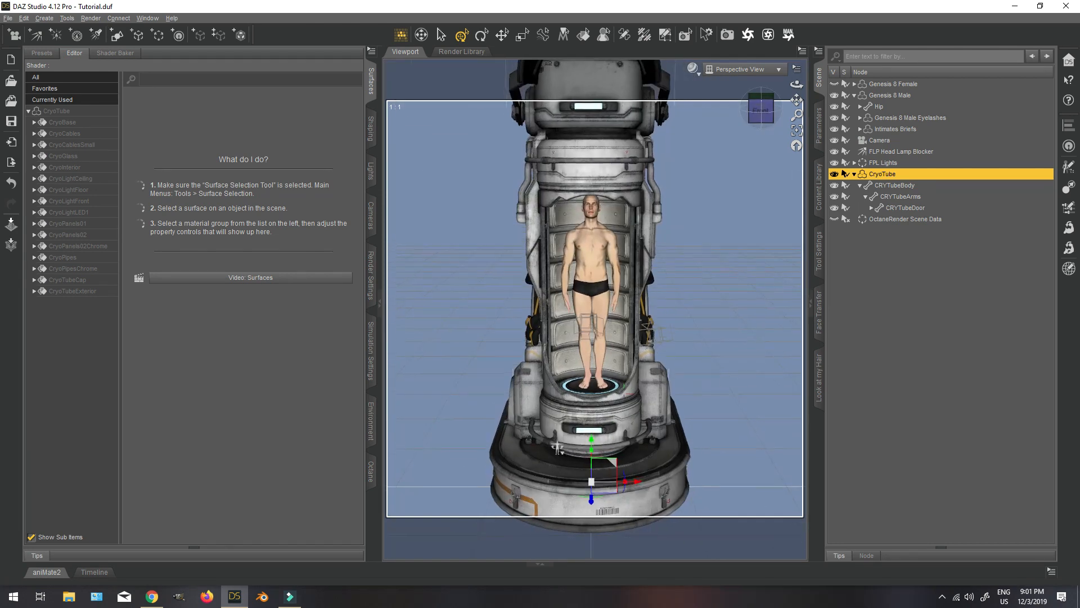
click(693, 69)
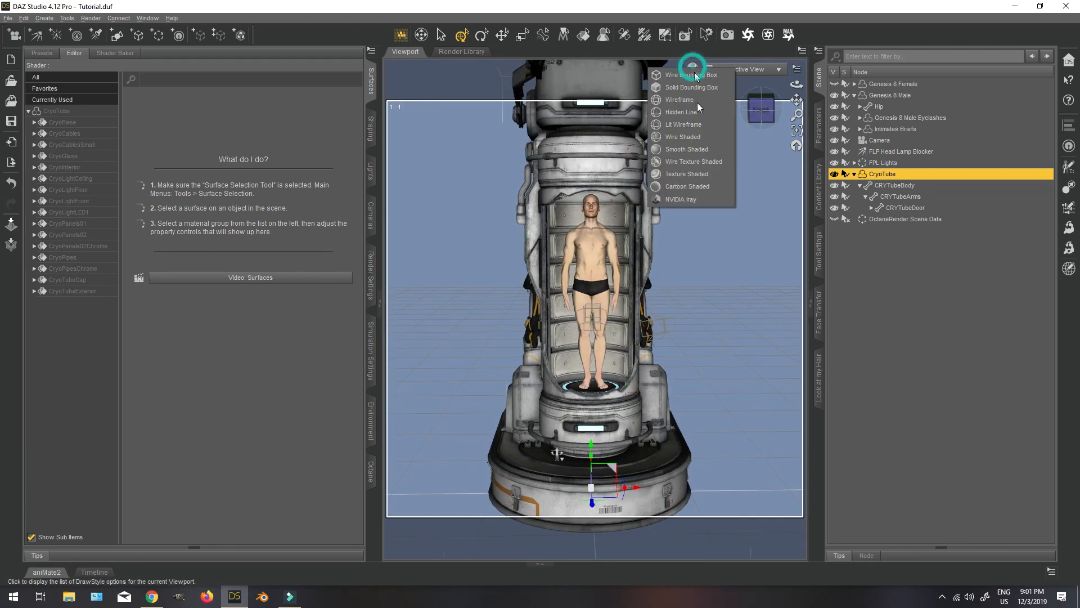
click(678, 198)
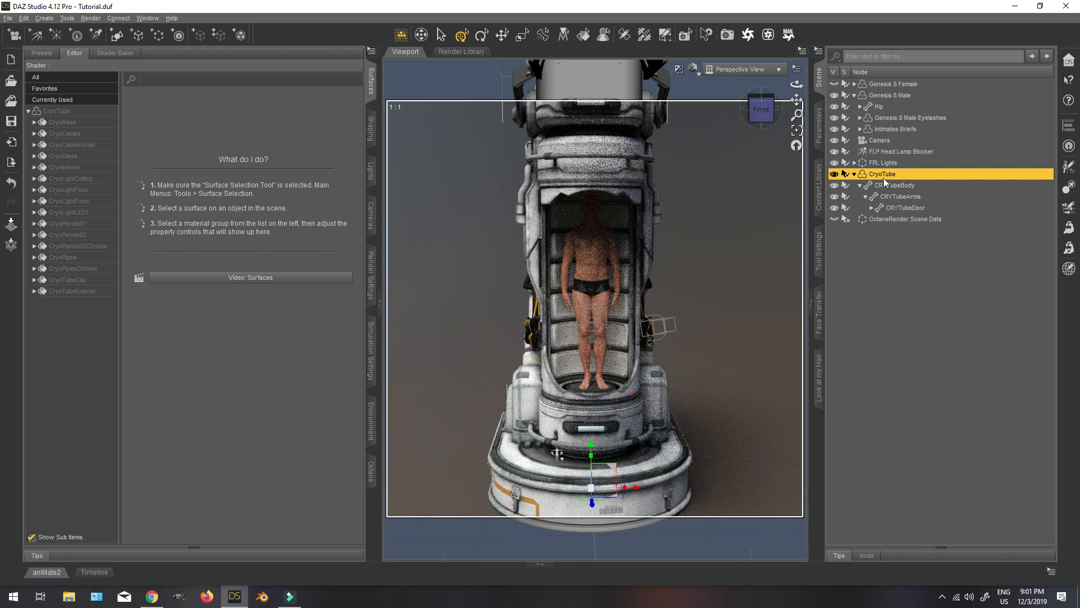
Select all of the CryoTube's surfaces and review its shader type and transform parameters.
click(79, 110)
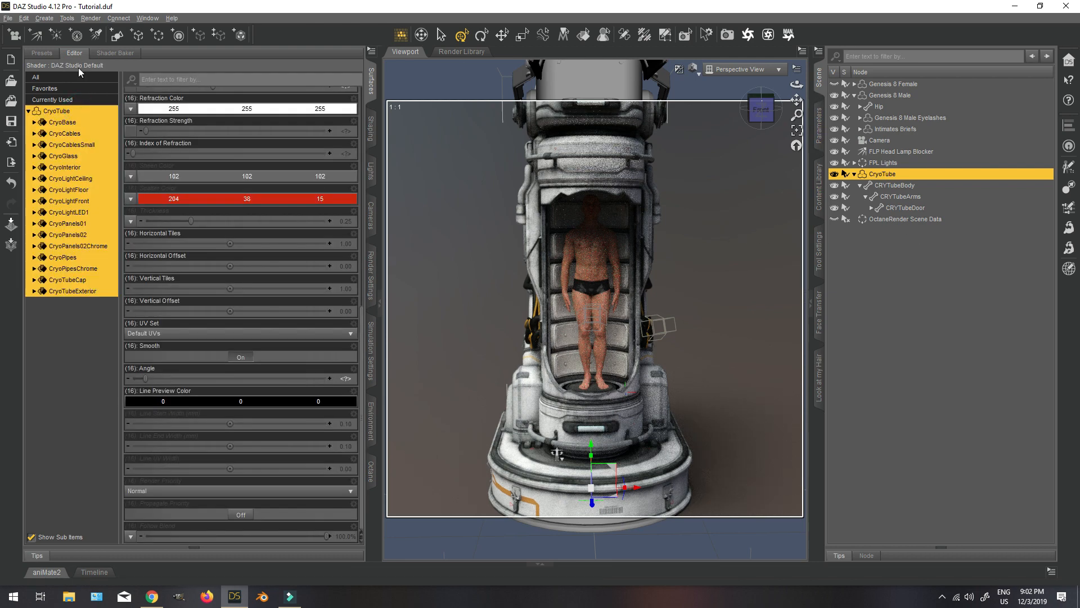
click(819, 126)
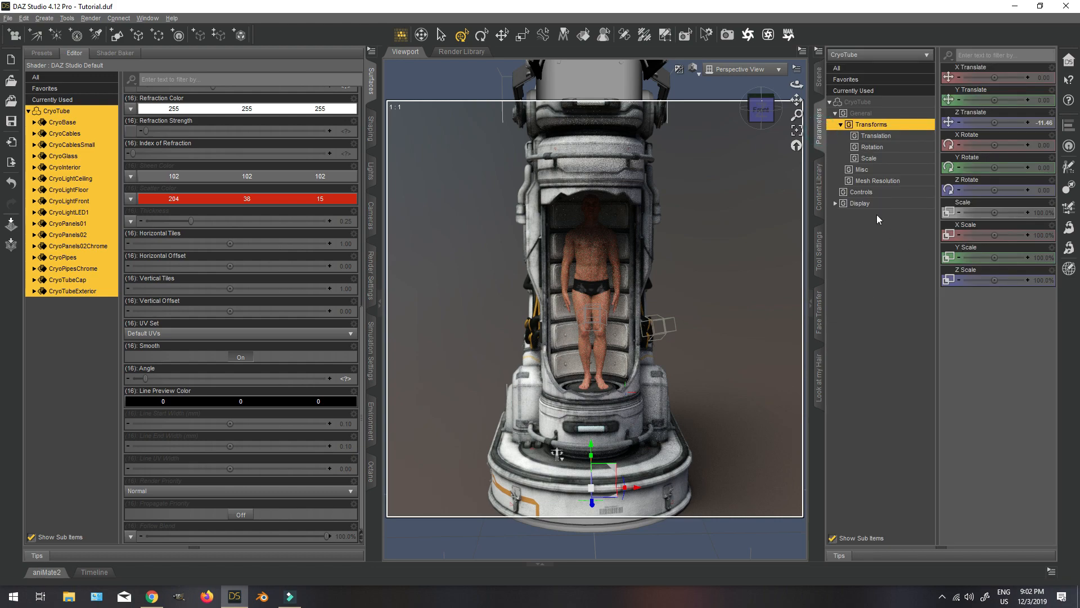
drag(766, 119, 782, 118)
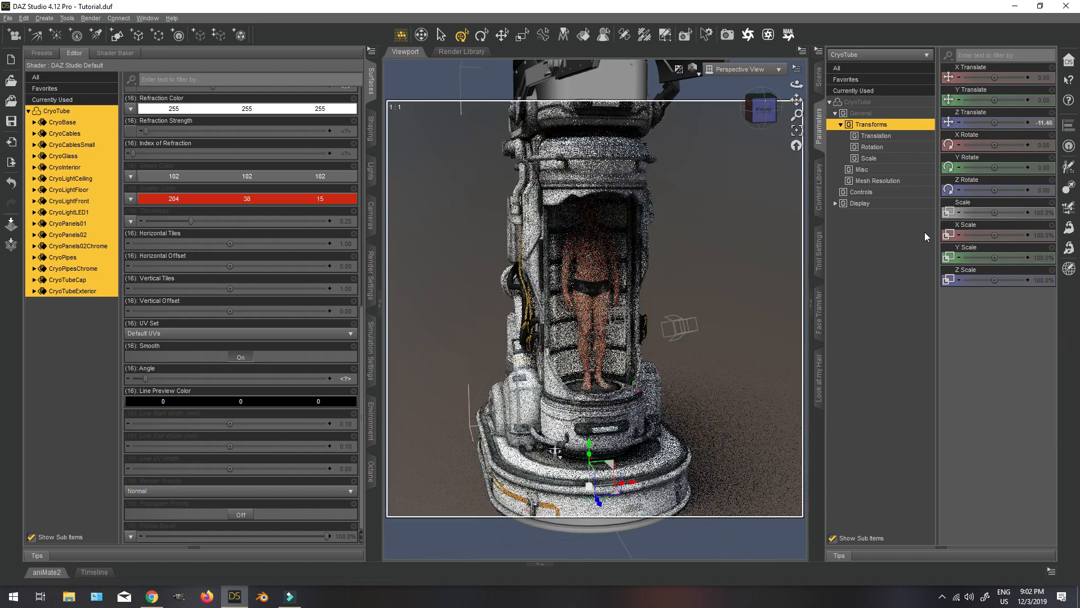
Select Genesis 8 Male and set the figure's overall Scale to 100%.
click(821, 75)
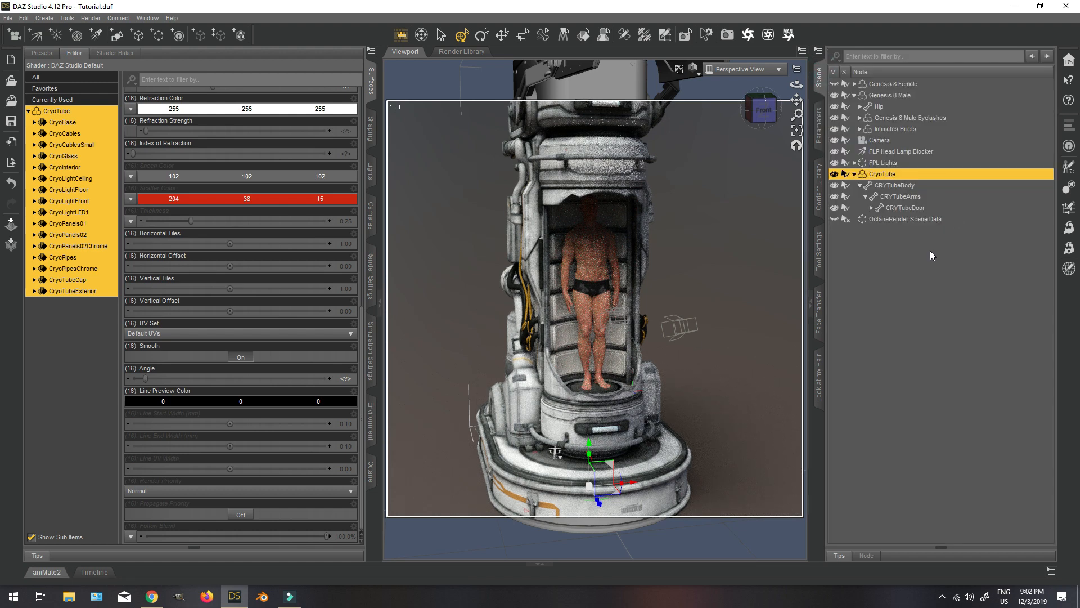
click(891, 96)
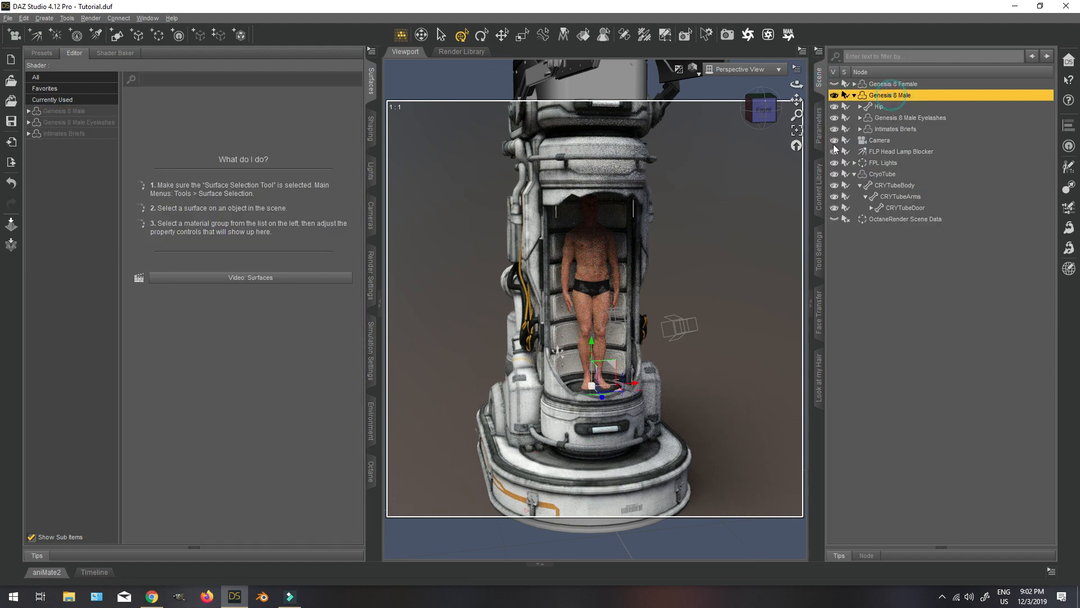
click(820, 125)
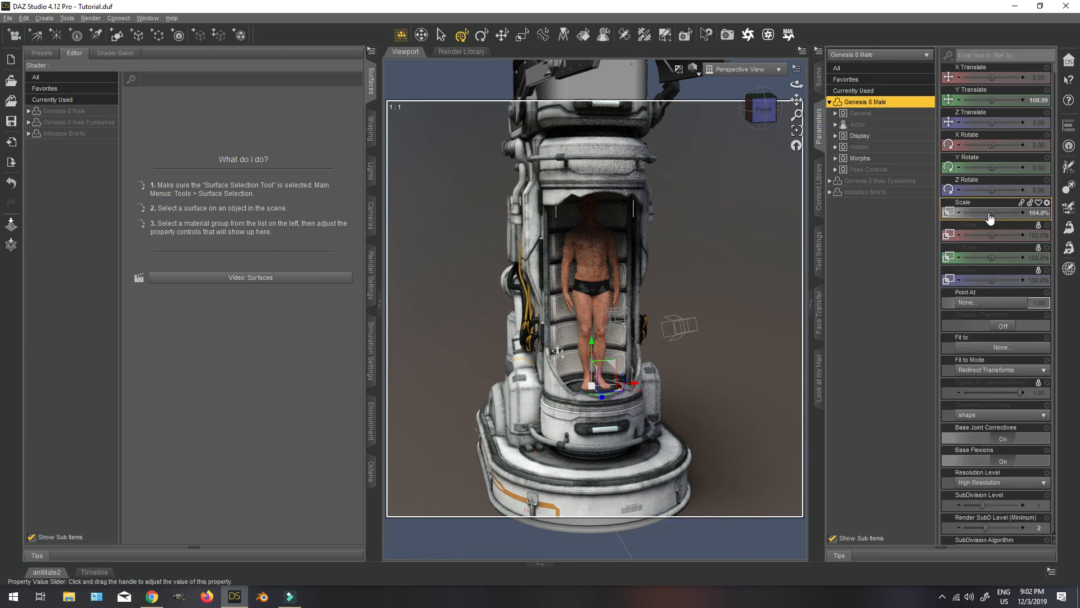
click(1040, 214)
text(100)
key(Return)
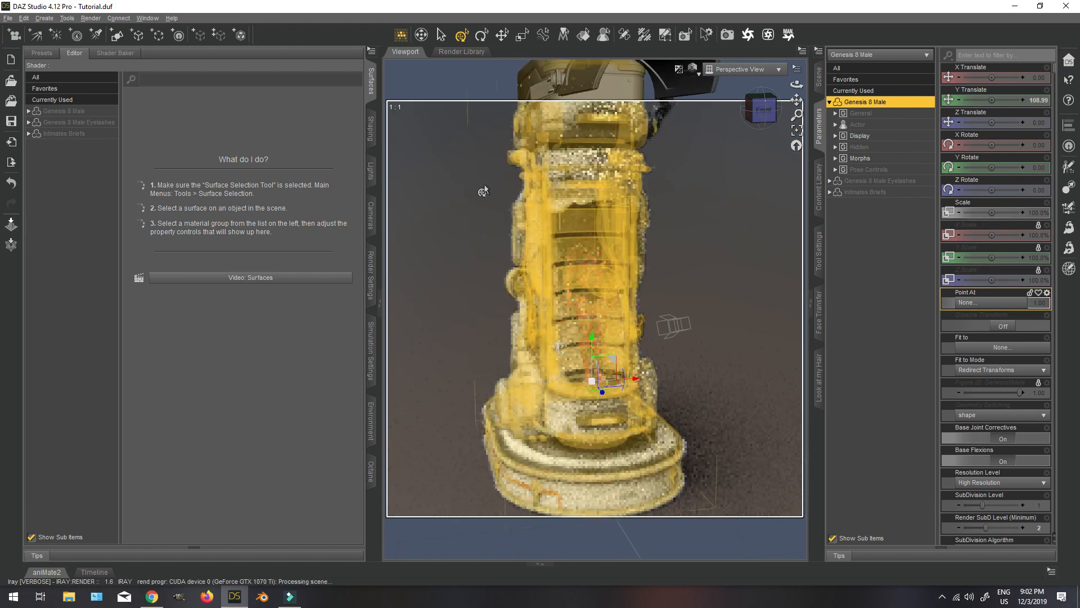
Apply the !Iray Uber Base preset from the Iray DAZ Uber shader presets to all of the CryoTube's surfaces.
click(818, 77)
click(885, 175)
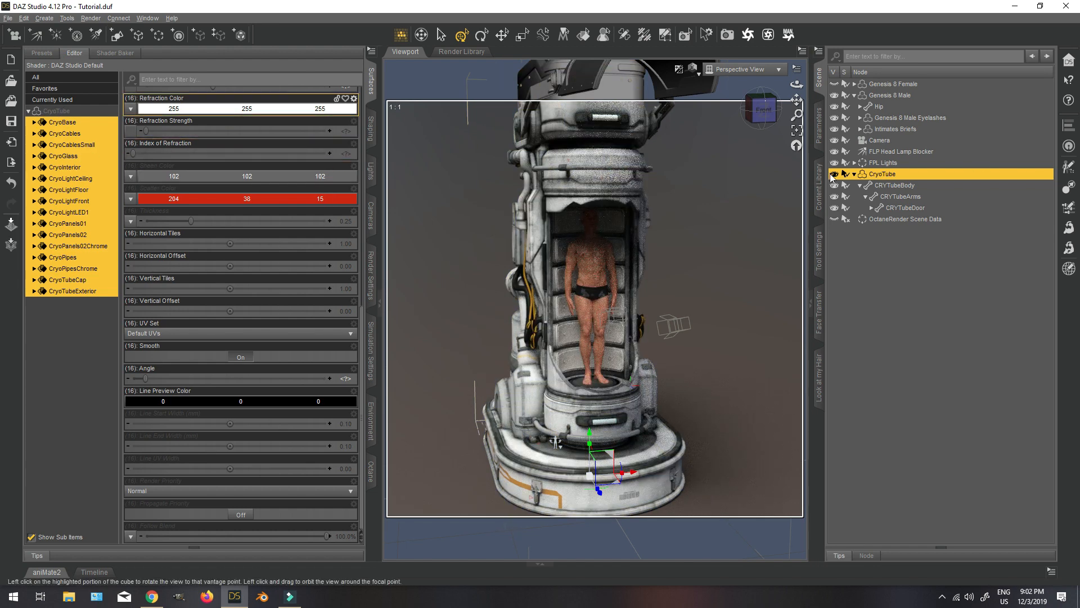
click(820, 185)
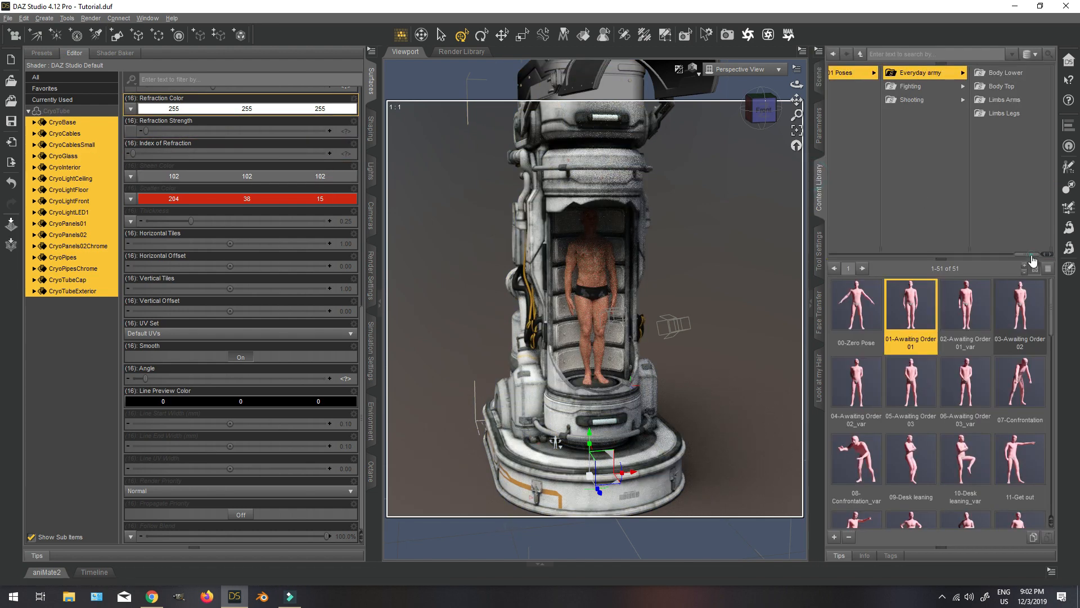
drag(1029, 254, 870, 256)
click(920, 73)
scroll(1007, 169, down, 2)
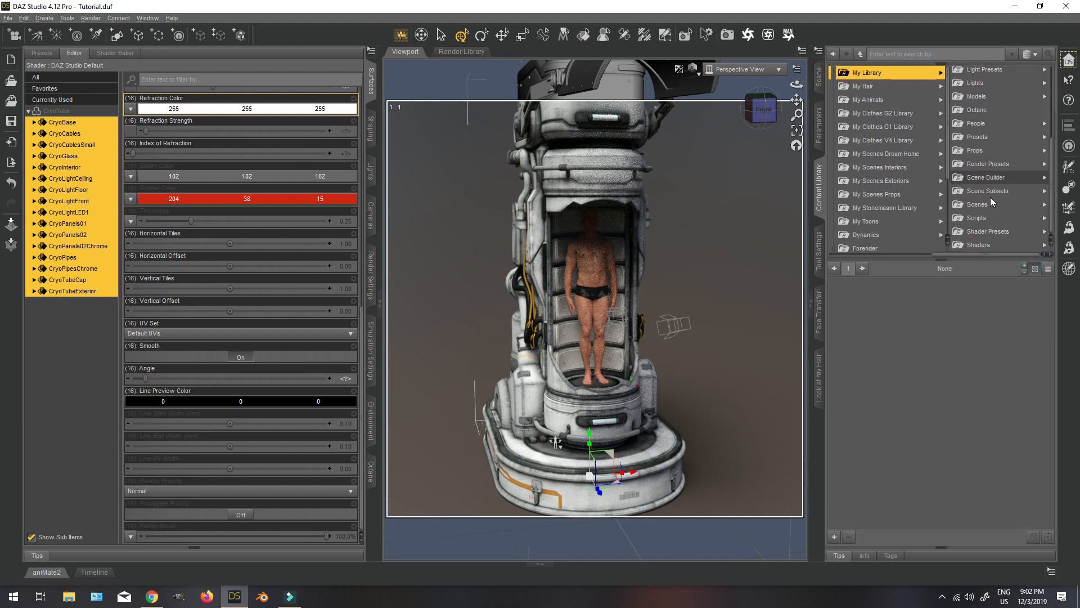
click(995, 230)
scroll(966, 133, down, 4)
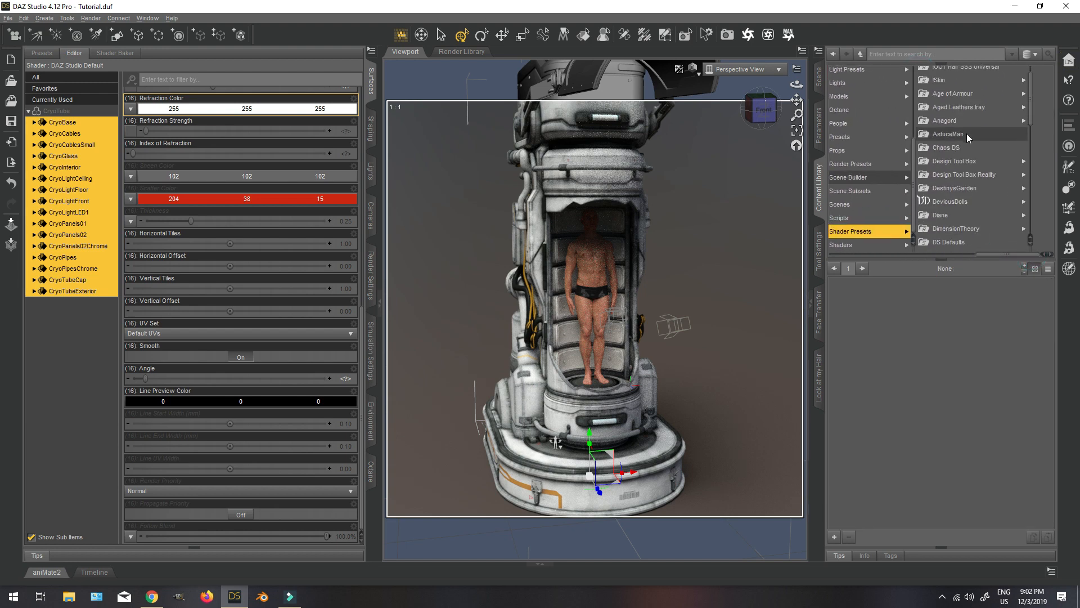
click(950, 207)
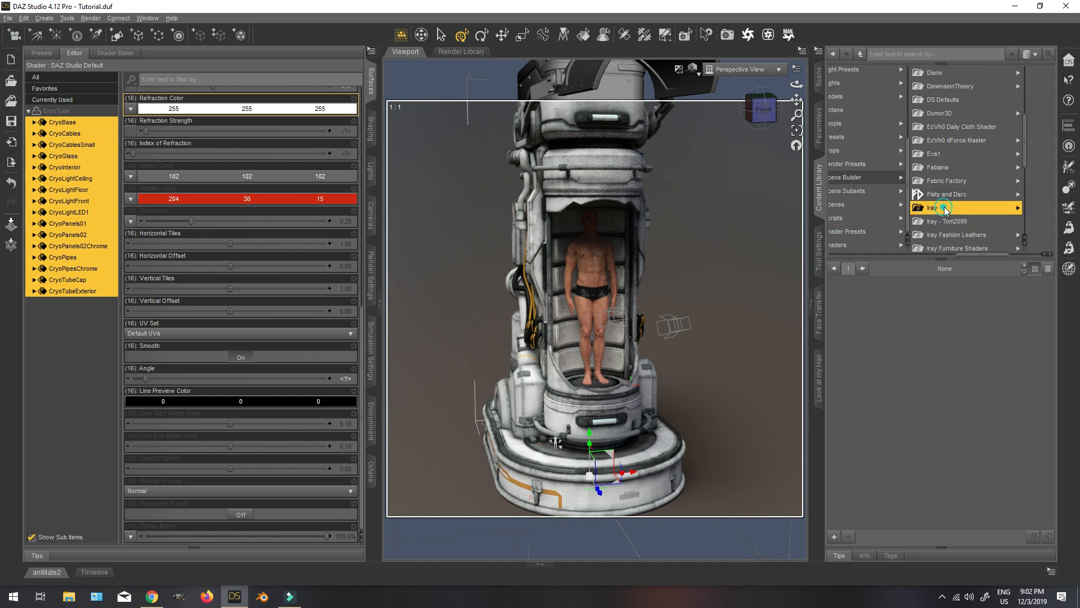
click(1001, 86)
double_click(857, 307)
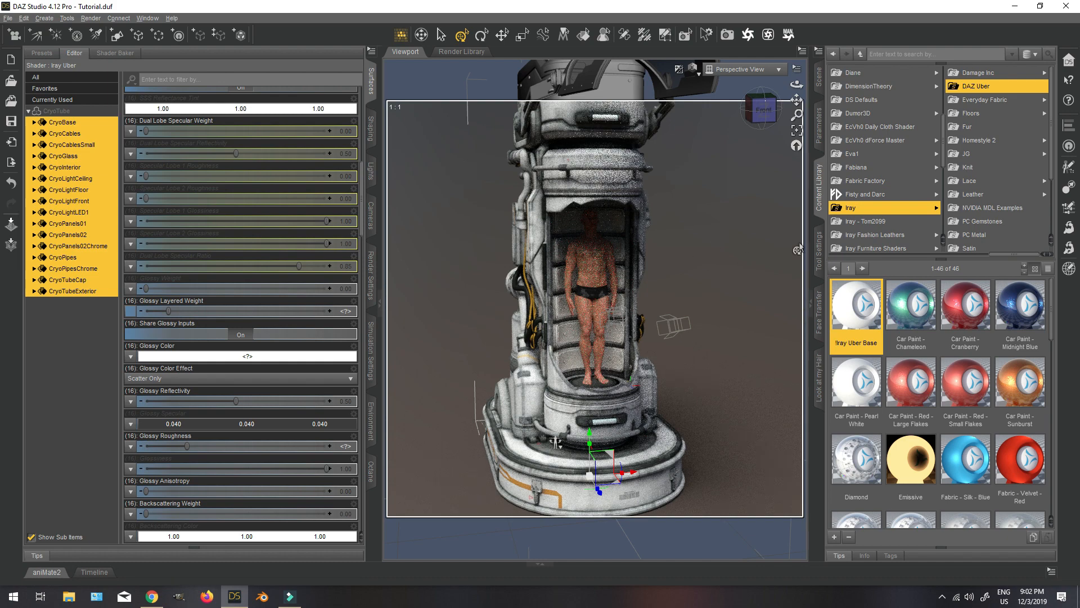
Close the tube by resetting the Open parameter of CRYTubeArms, and inspect the glass door from both sides and the front.
click(769, 119)
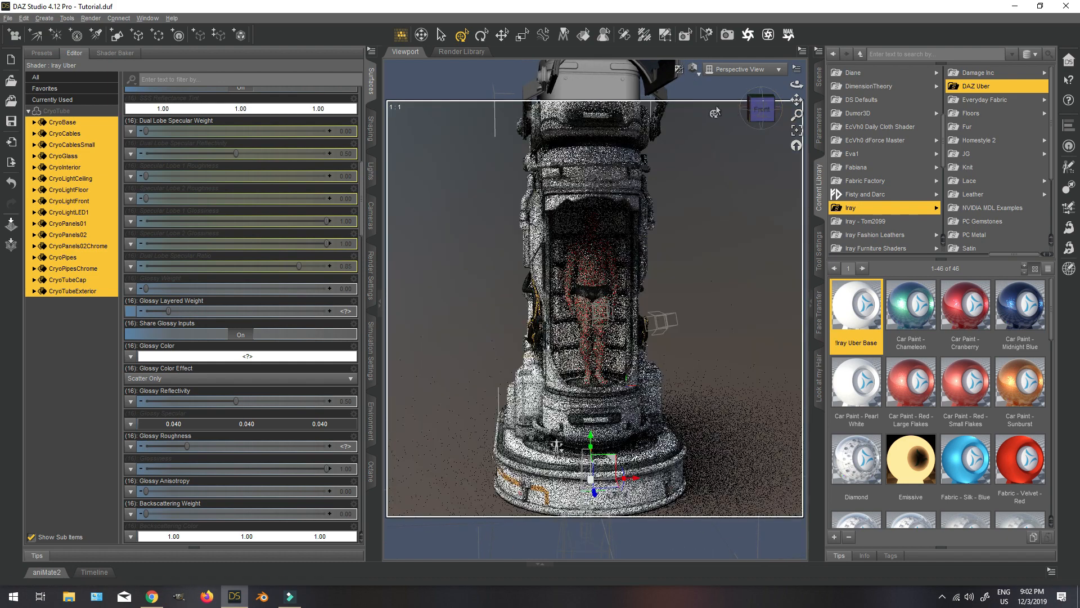
mouse_move(764, 116)
mouse_down()
mouse_move(710, 120)
mouse_move(780, 125)
mouse_up()
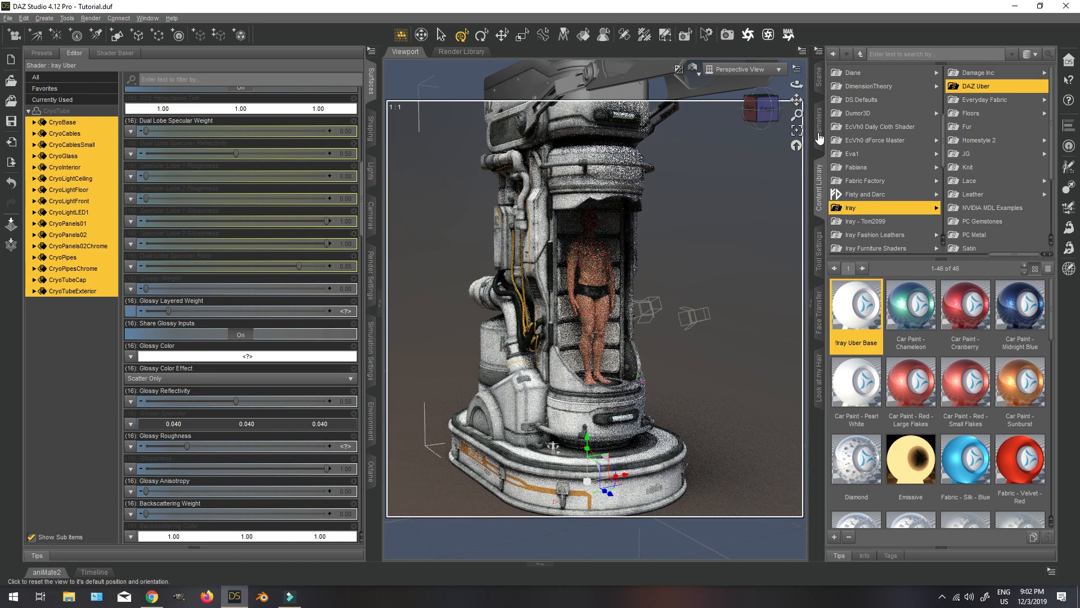
click(820, 74)
click(911, 196)
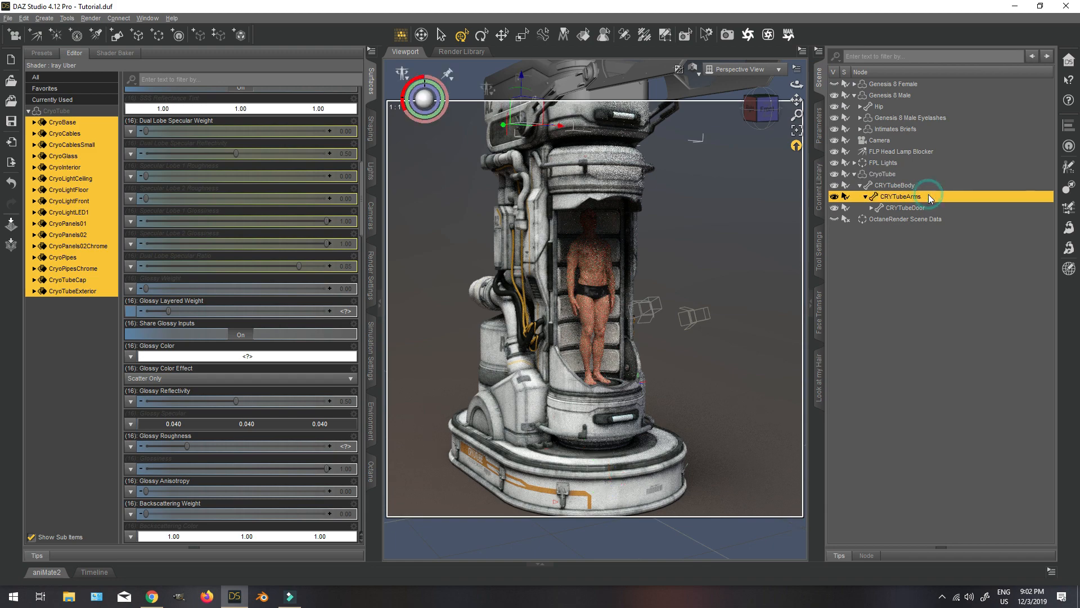
click(820, 120)
click(1051, 135)
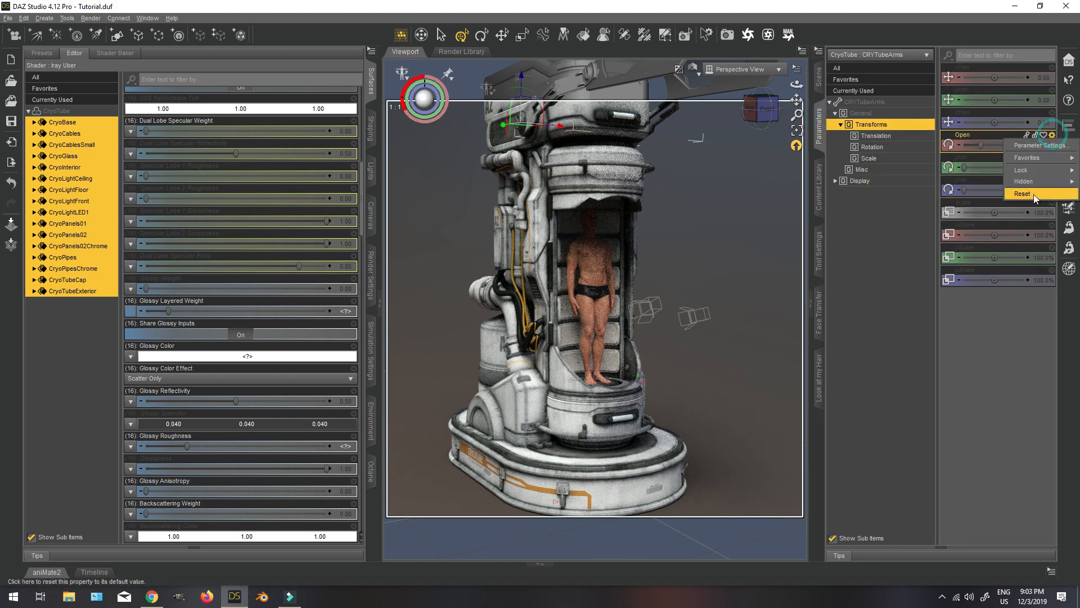
click(1034, 194)
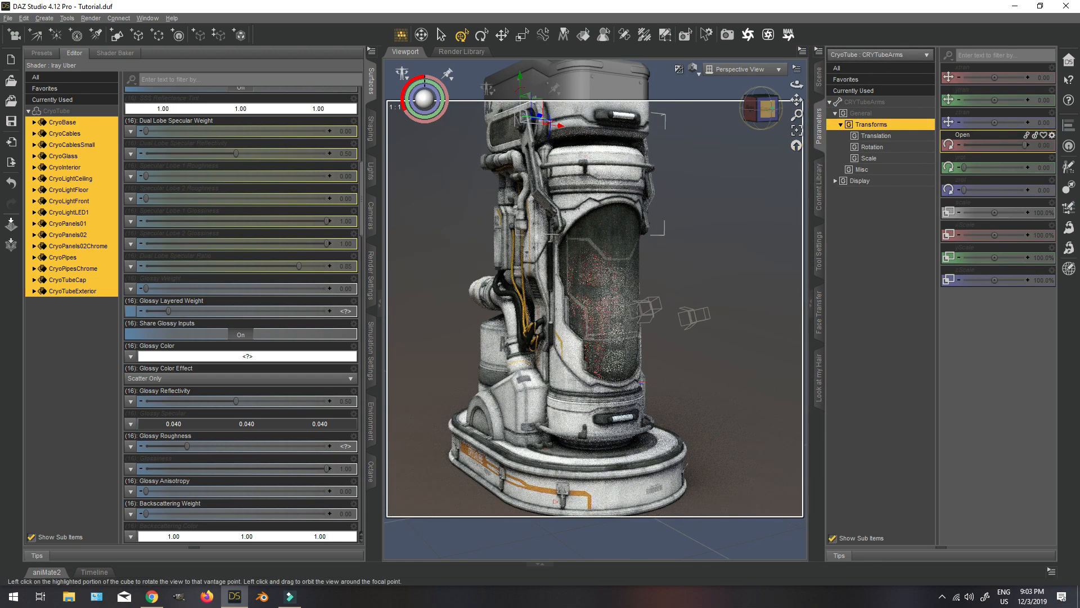
drag(769, 108, 697, 113)
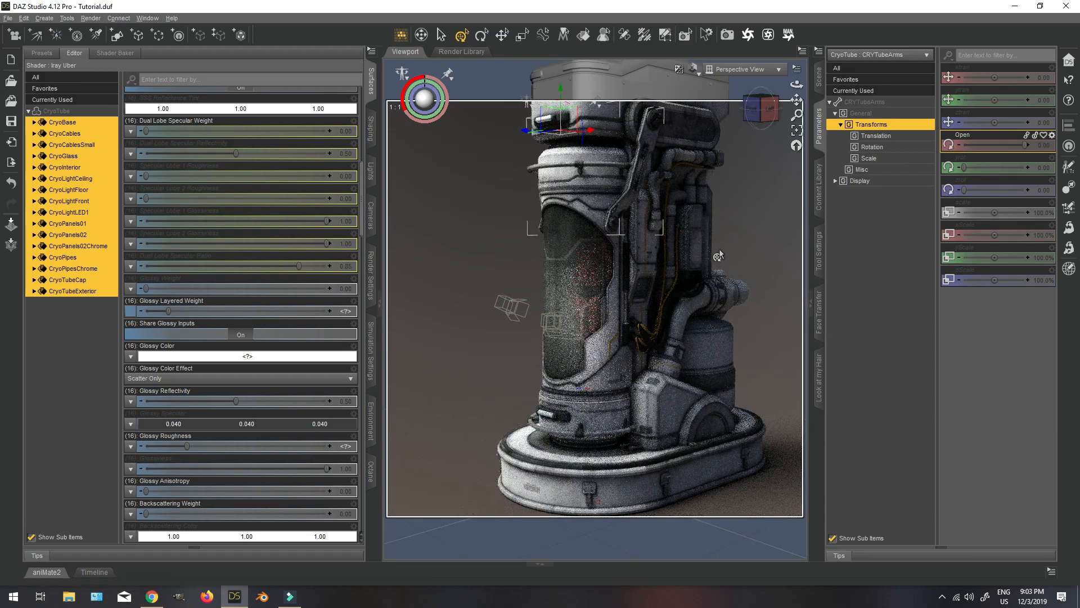
scroll(718, 256, up, 4)
drag(762, 108, 807, 109)
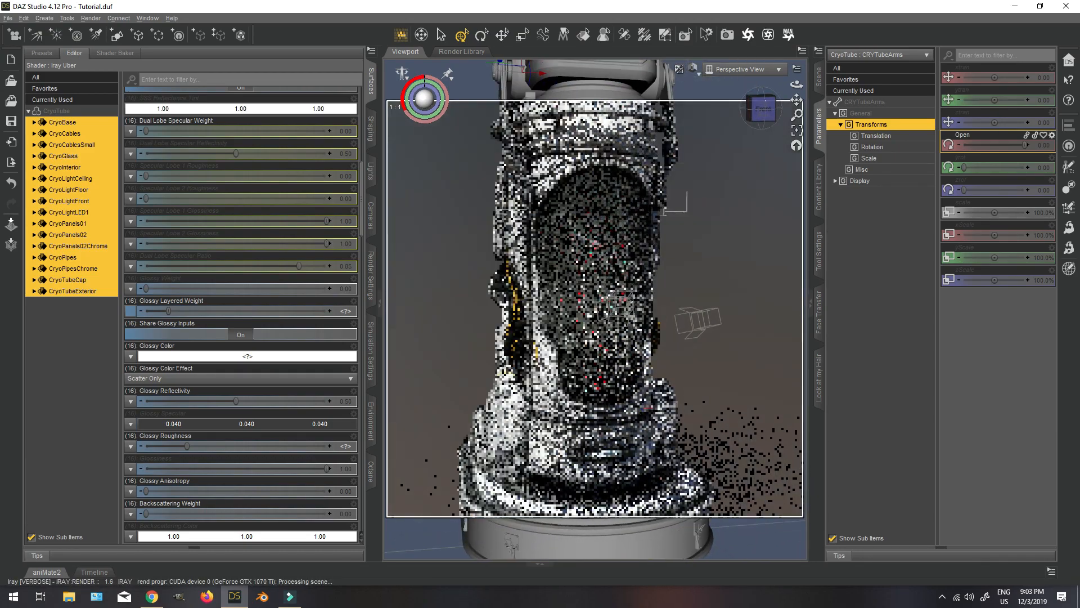
scroll(752, 217, up, 3)
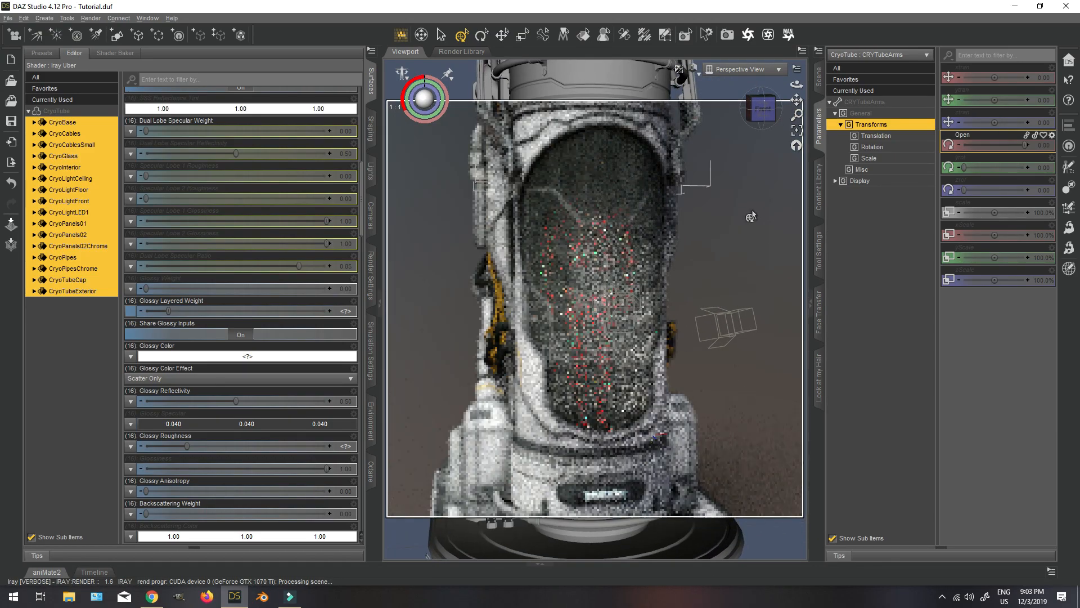
scroll(752, 217, down, 5)
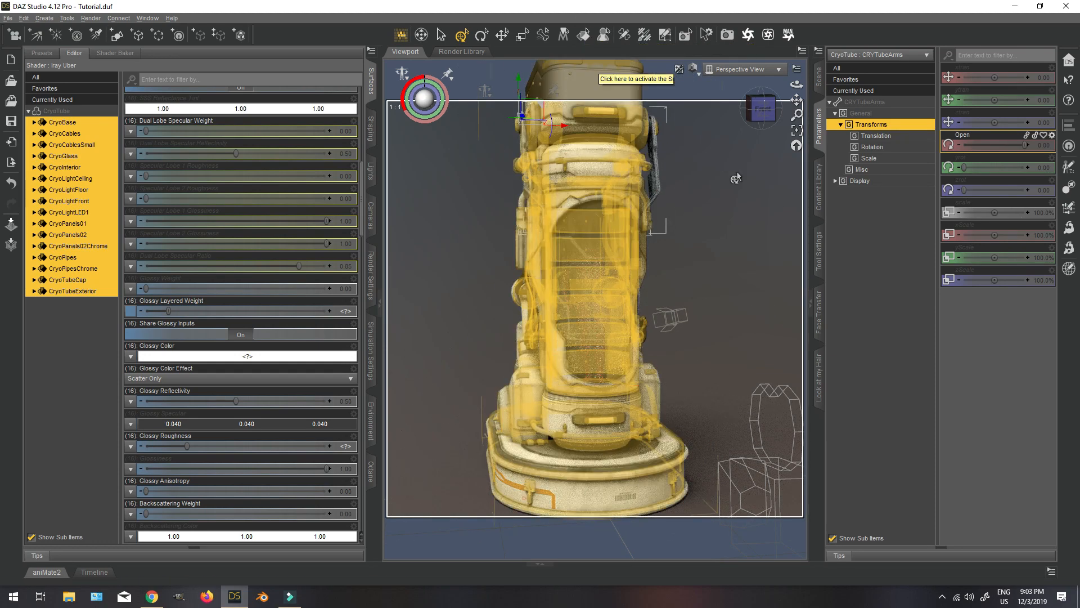
Reopen the tube by setting the Open parameter of CRYTubeArms to -120.
click(819, 75)
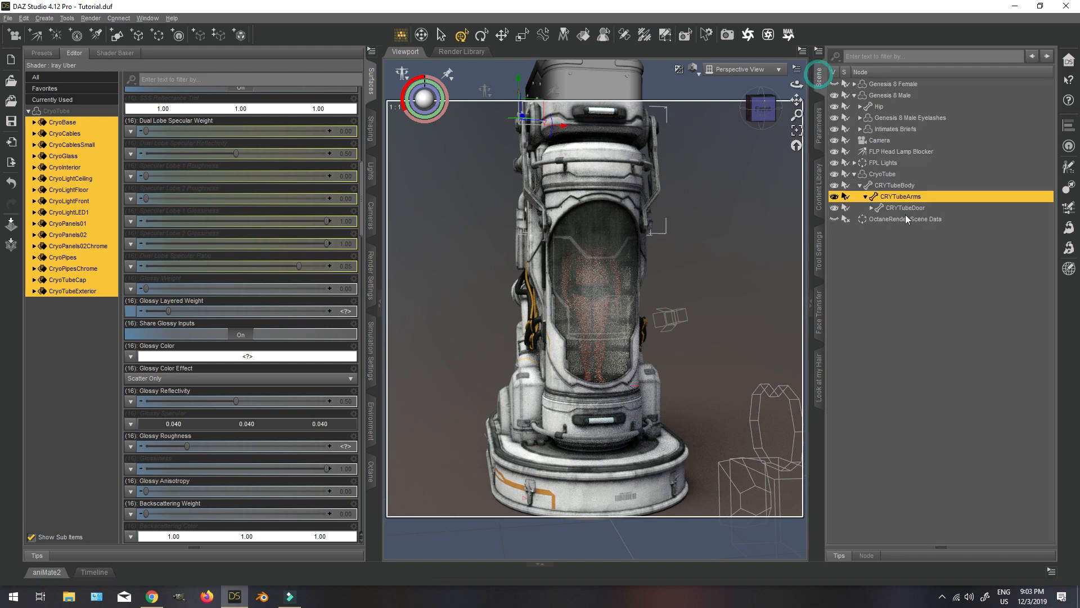
click(821, 119)
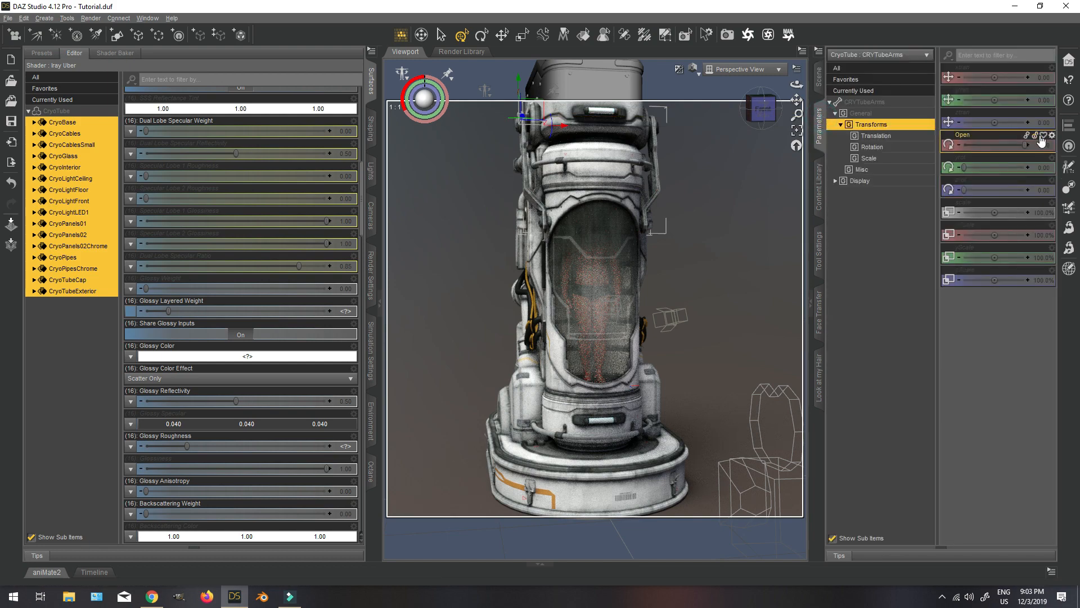
drag(1024, 148, 903, 150)
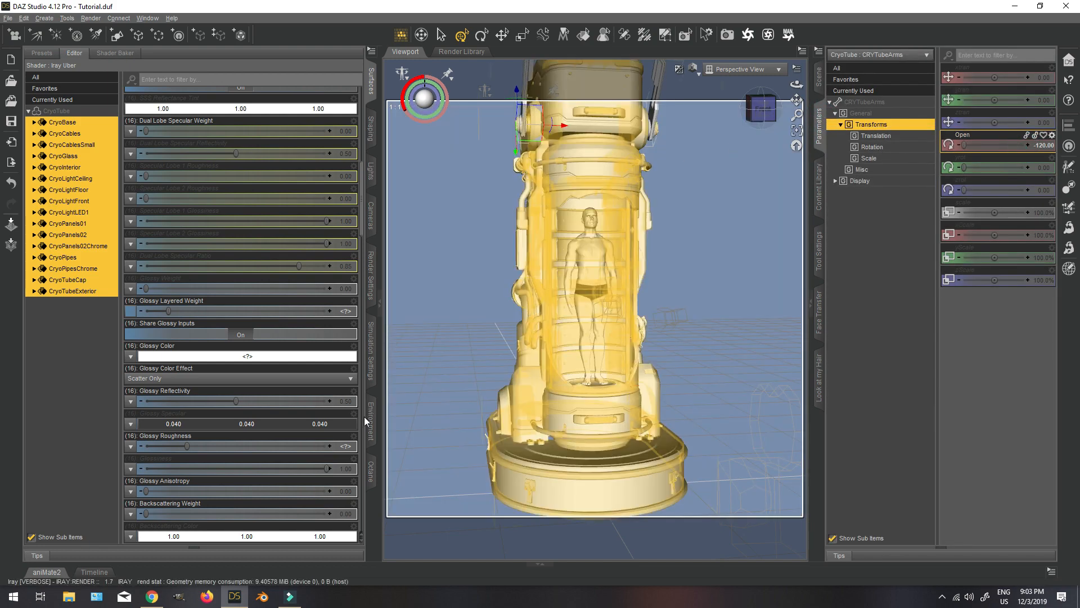
Switch to Chrome to view the CryoTube product page's promo image as a lighting reference, and return to DAZ Studio.
click(153, 598)
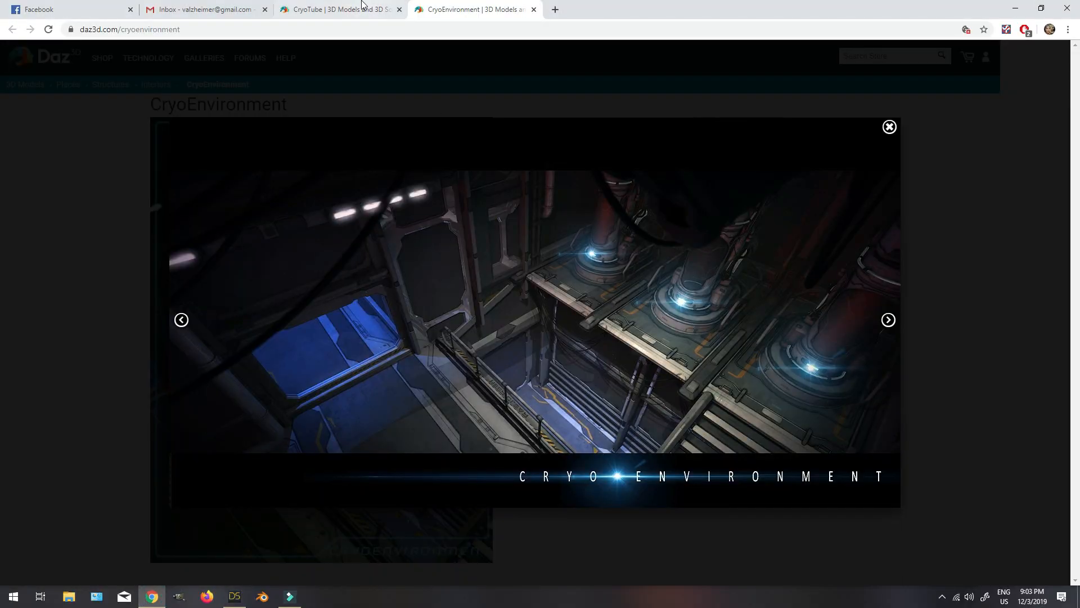
click(349, 13)
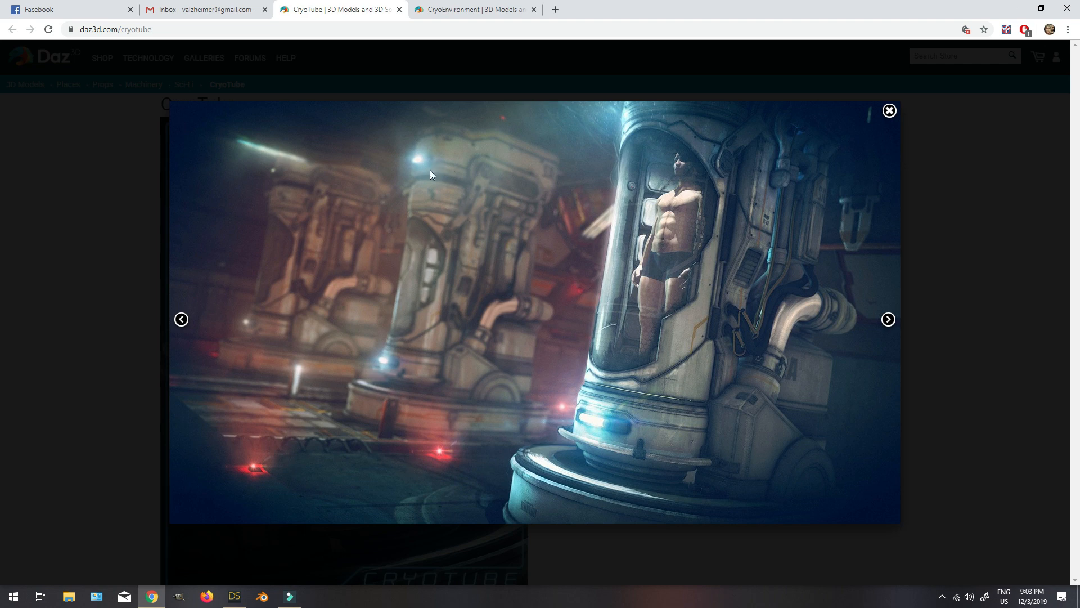
click(242, 599)
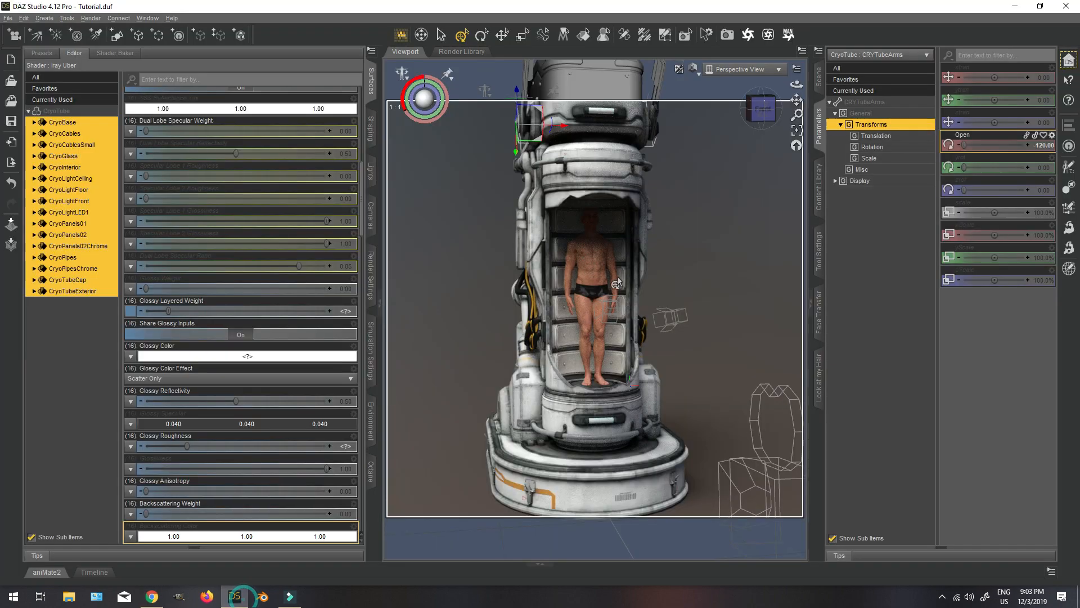
Select the CryoLightCeiling and CryoLightFloor surfaces together with the Surface Selection tool and check their Base Color map.
click(764, 110)
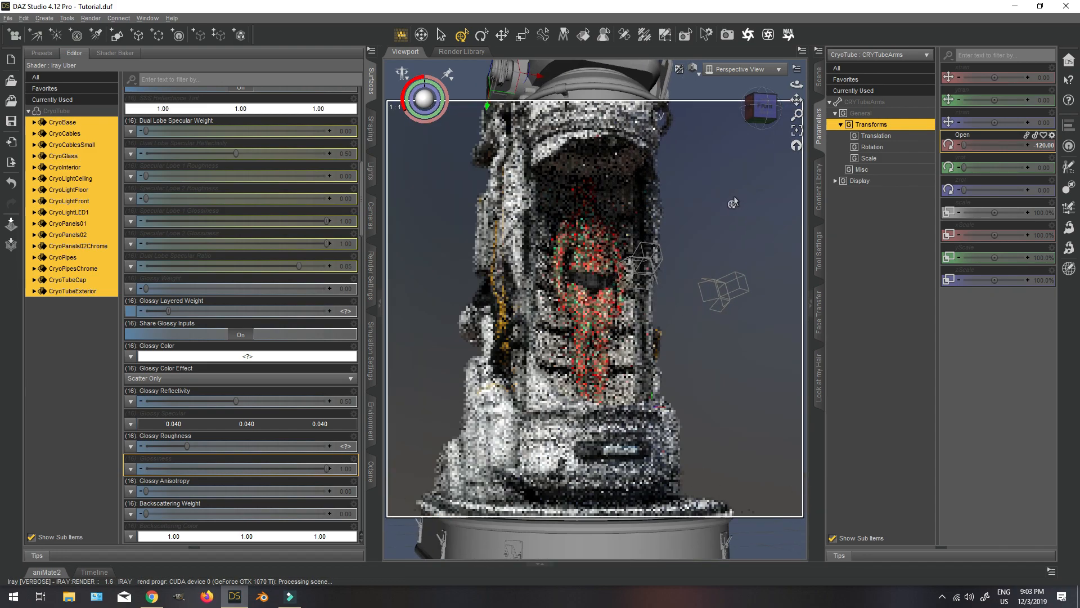
click(583, 35)
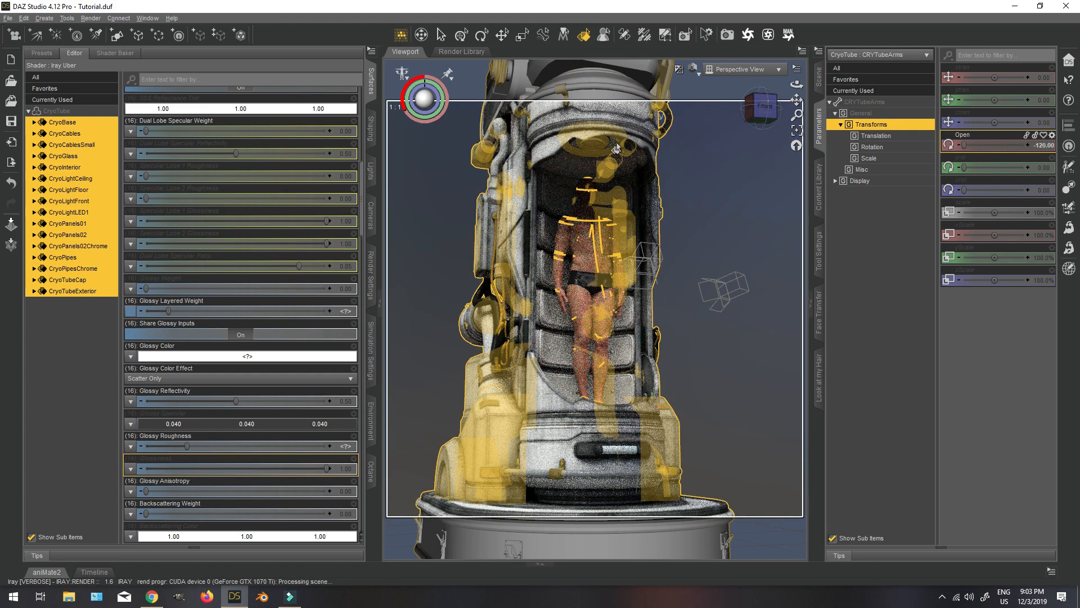
click(611, 147)
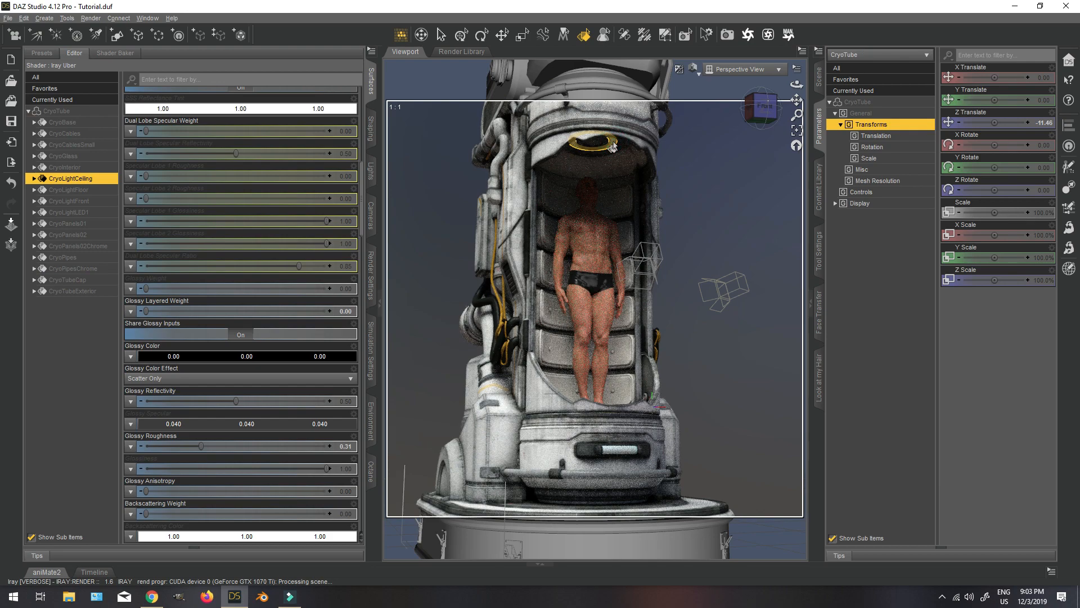
drag(764, 108, 768, 208)
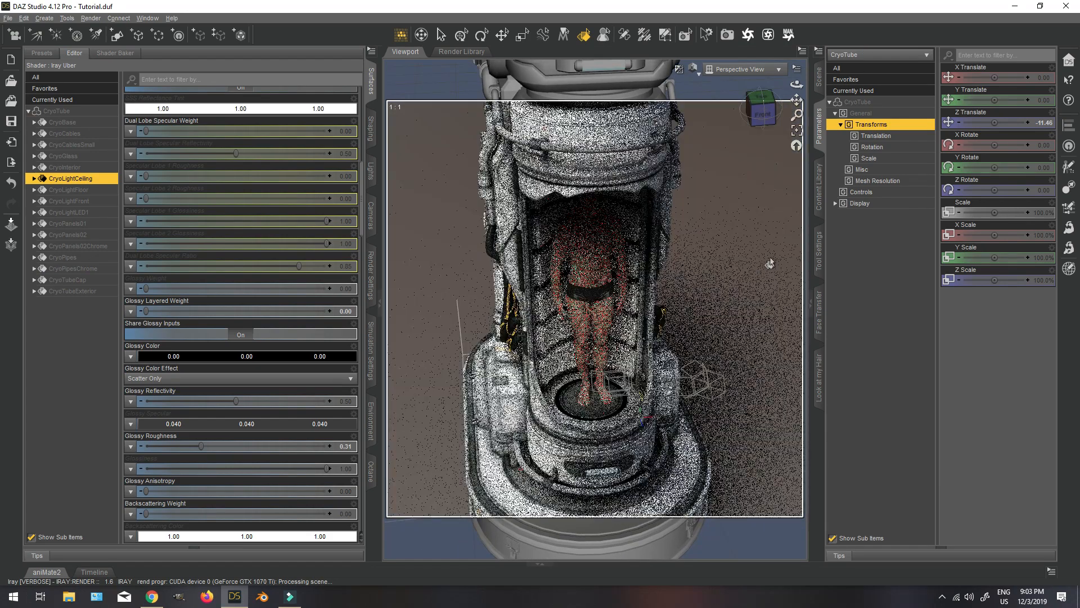
ctrl+click(617, 409)
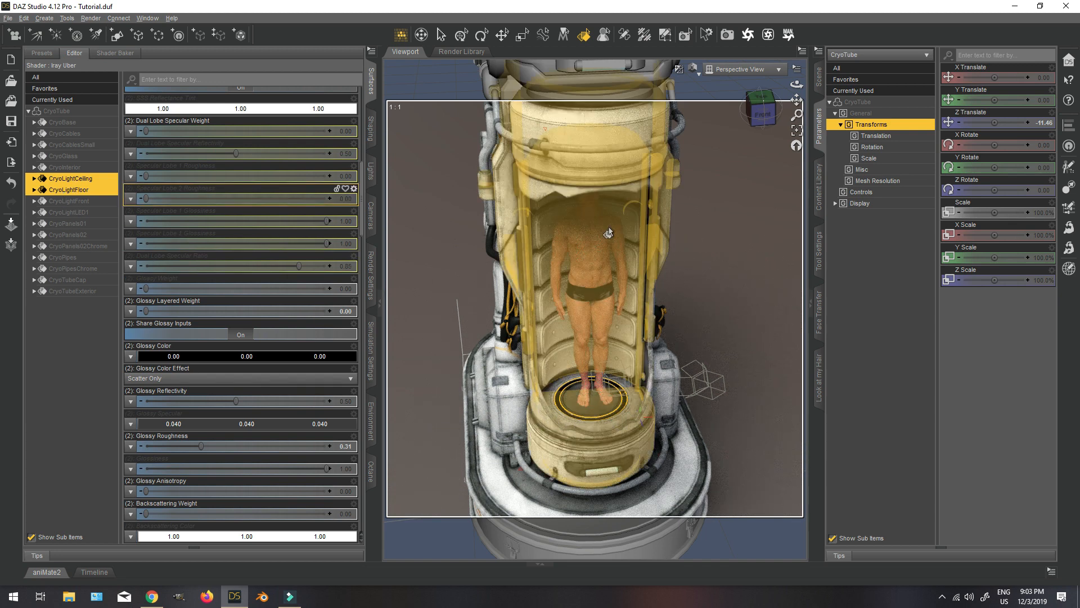
scroll(200, 236, up, 8)
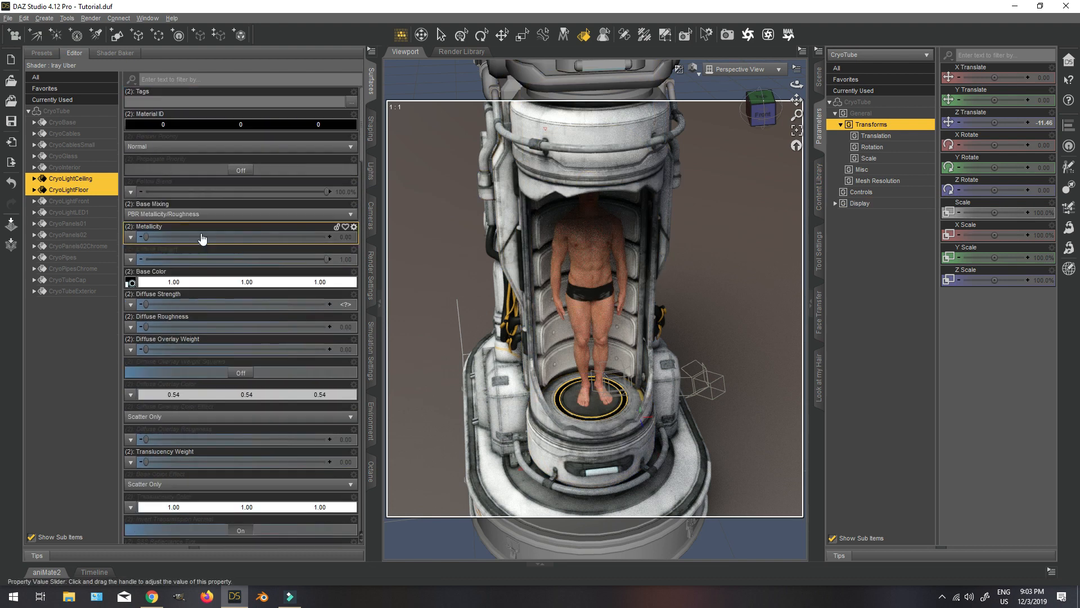
mouse_move(129, 283)
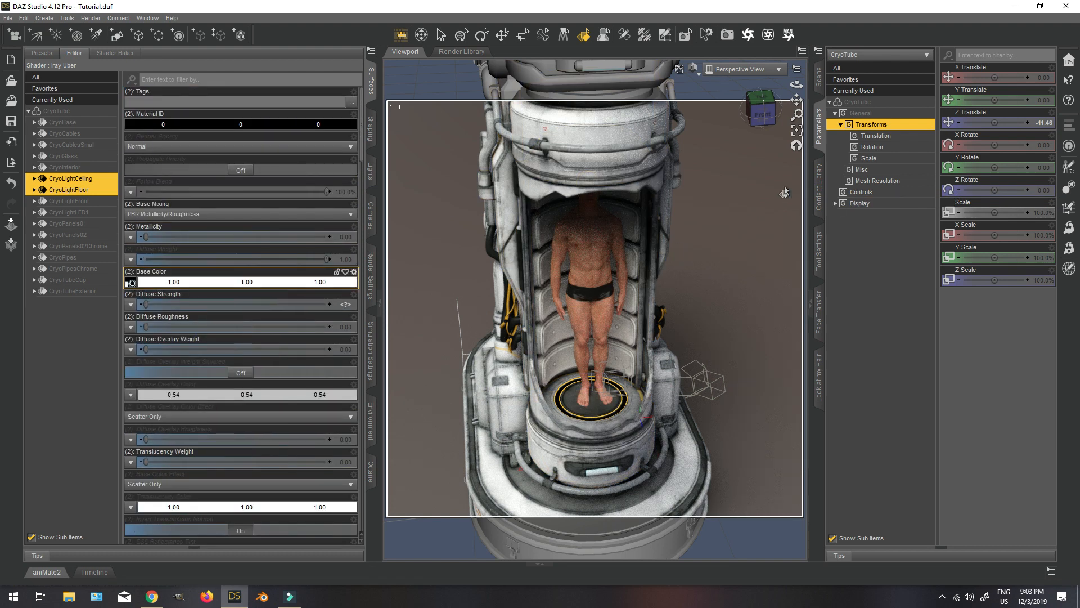
Browse the shader presets in the content library to the Iray Real Light folder and look through its light presets.
click(821, 180)
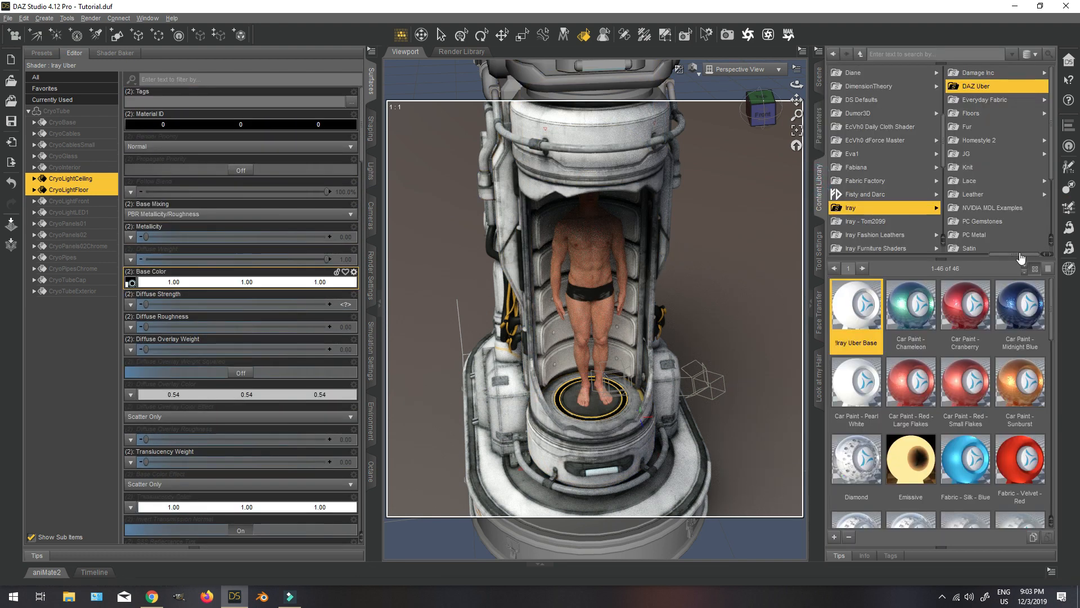
drag(1020, 254, 985, 255)
scroll(966, 156, down, 4)
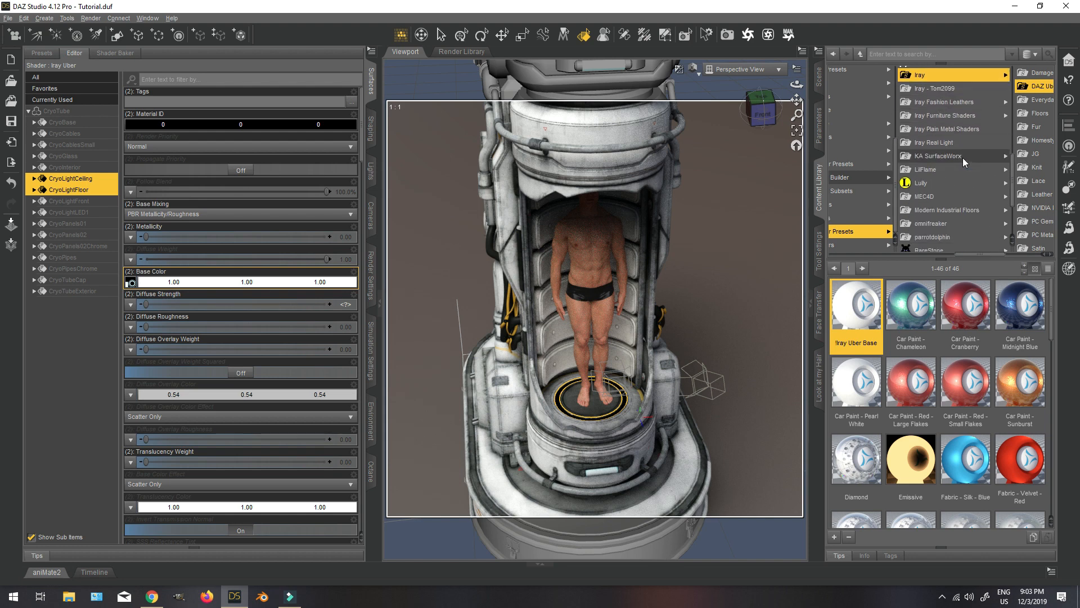
scroll(959, 157, down, 3)
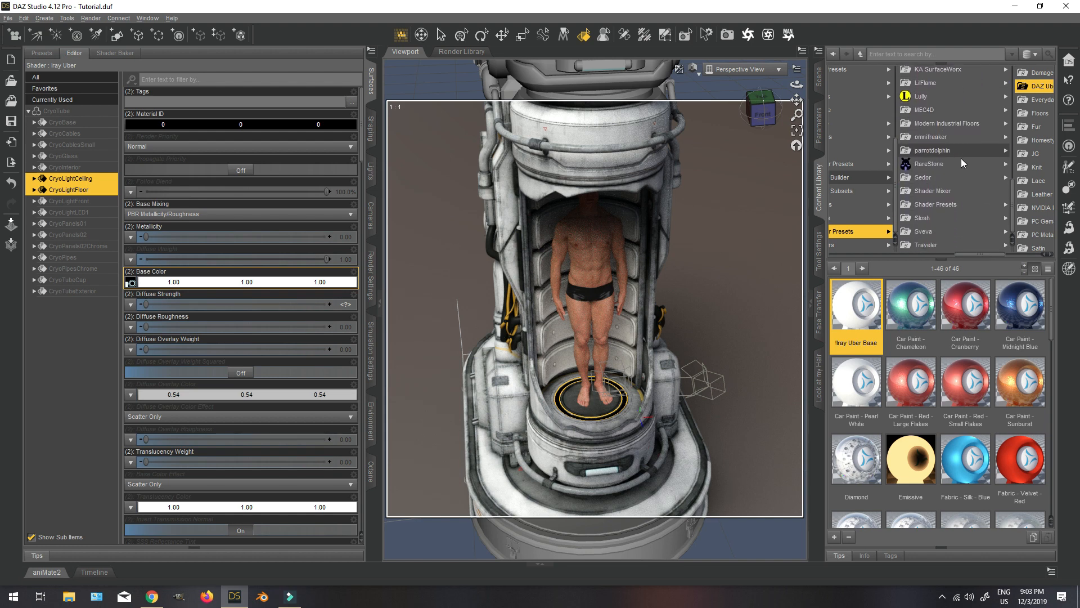
scroll(961, 158, up, 3)
click(945, 110)
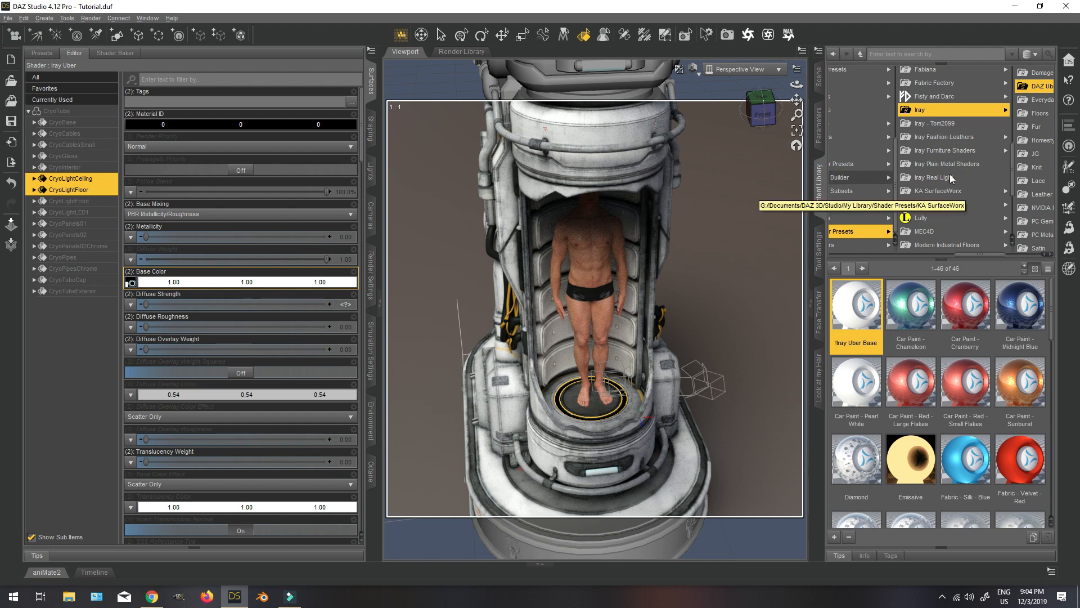
click(950, 176)
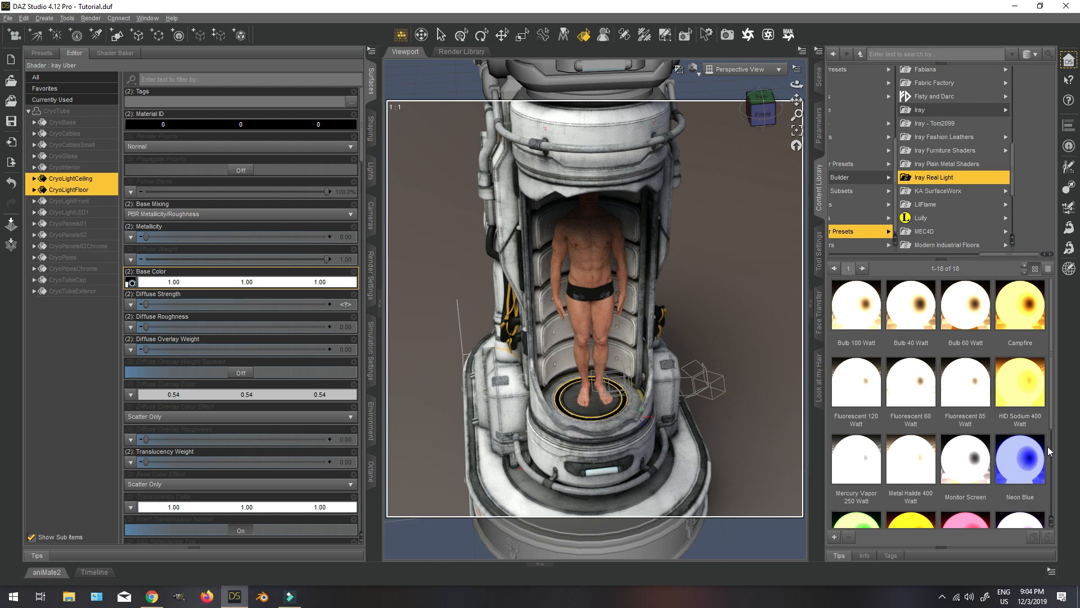
scroll(1022, 464, down, 3)
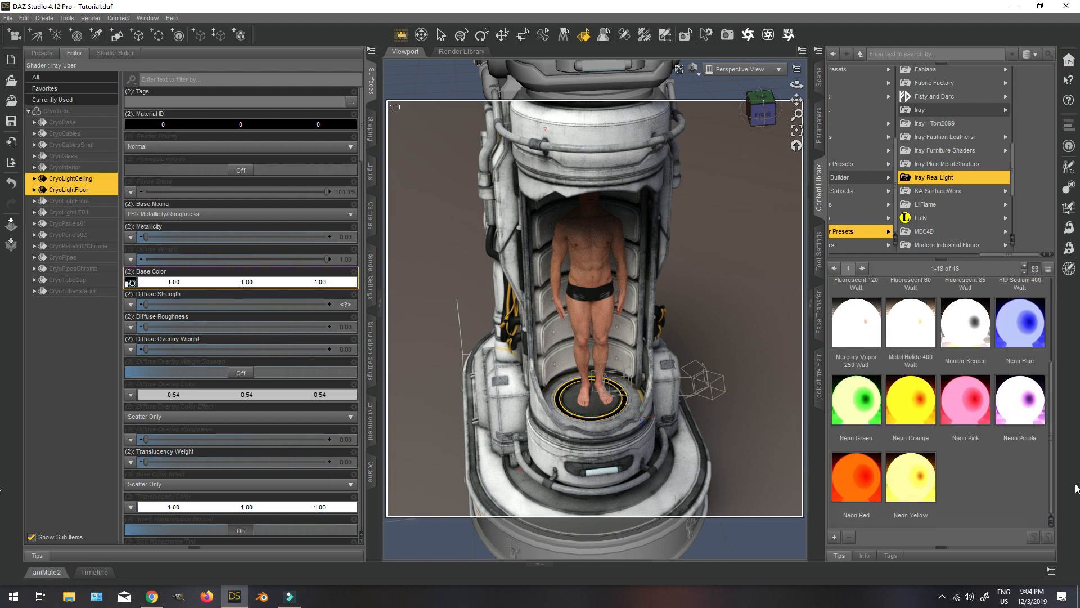
scroll(1018, 394, up, 3)
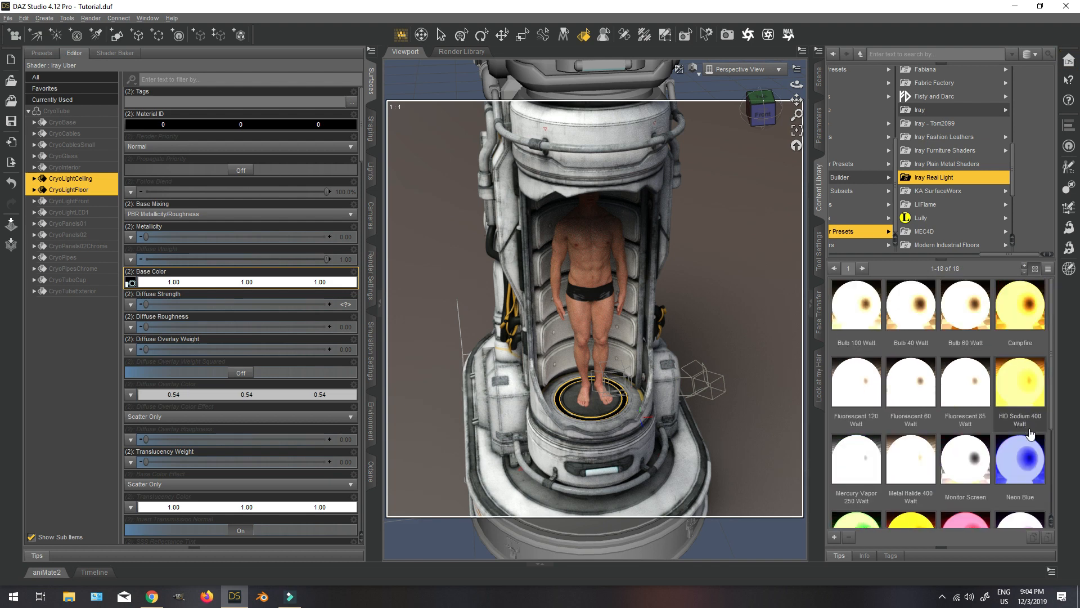
Apply the Bulb 40 Watt preset to the selected CryoLightCeiling and CryoLightFloor surfaces, adjusting the Images load option, and view the result from the front.
double_click(911, 325)
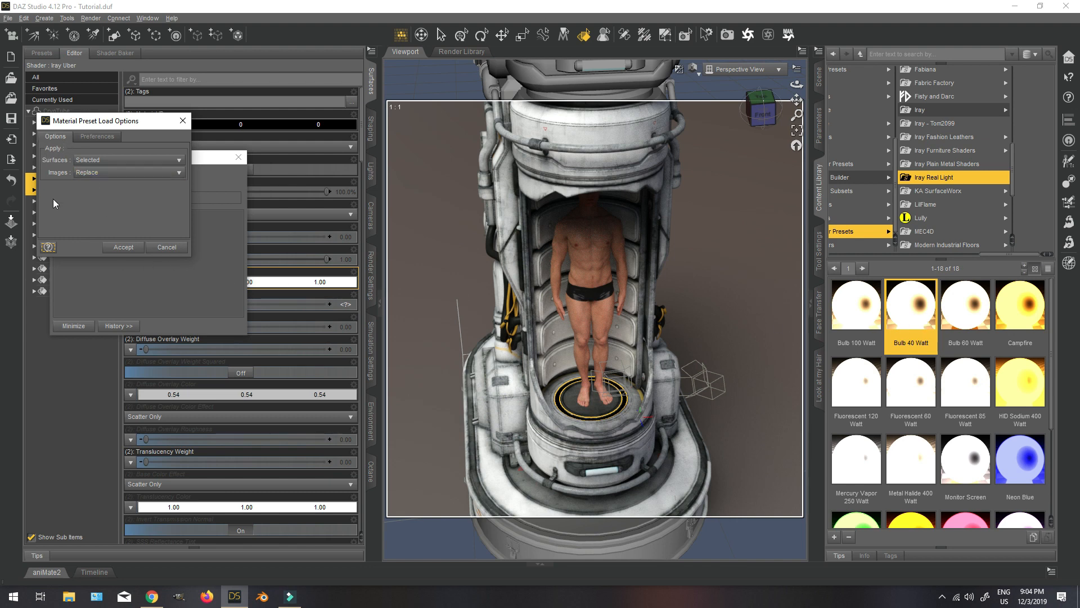
click(79, 176)
click(115, 188)
click(124, 248)
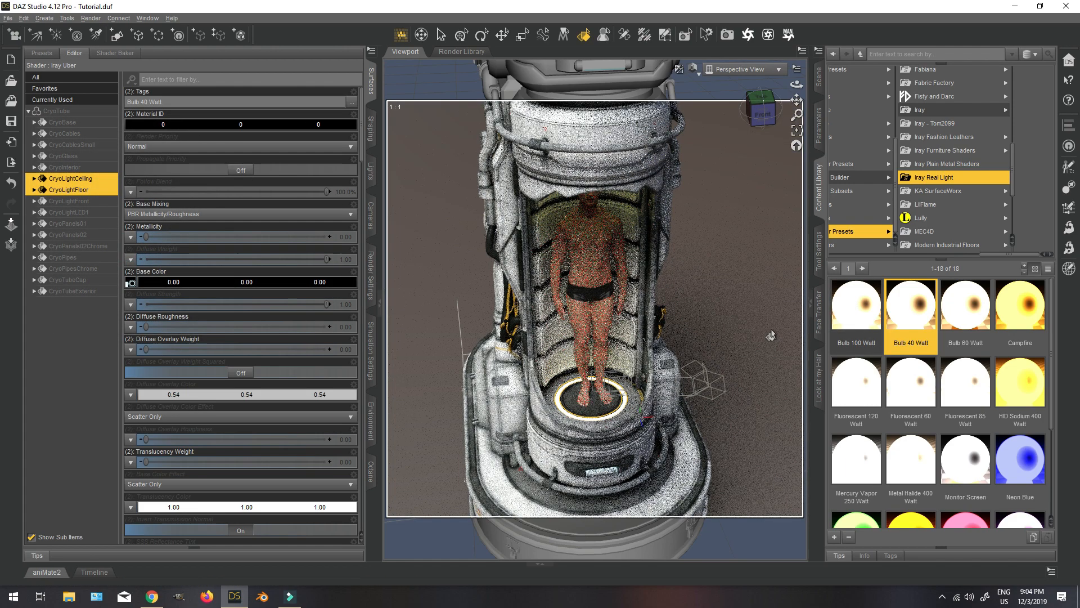
drag(762, 115, 761, 84)
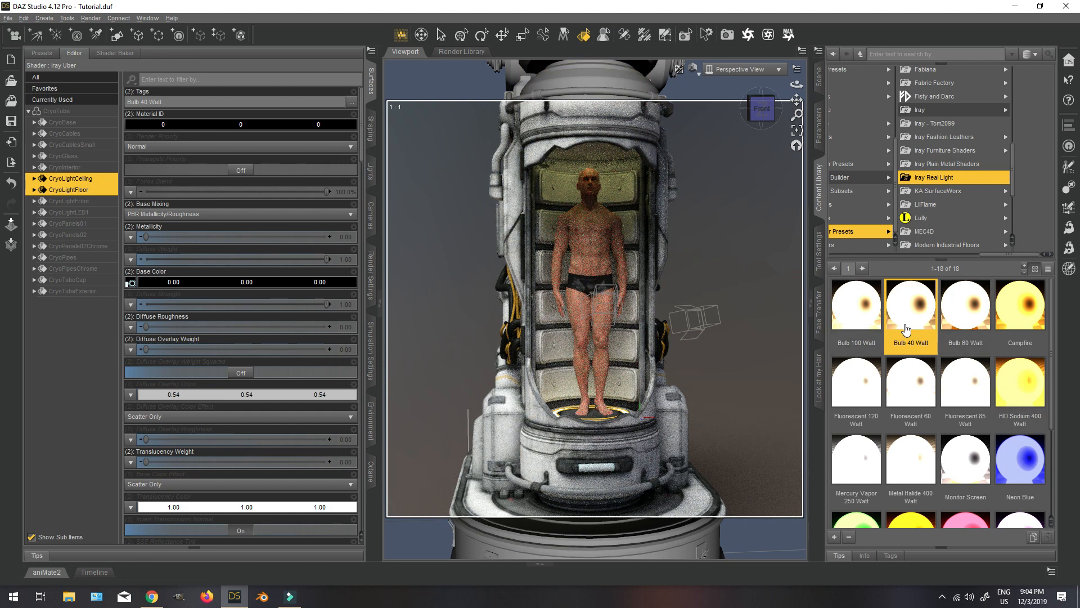
Reset the Emission Temperature of the CryoLightCeiling and CryoLightFloor surfaces to its default of 6500 K.
scroll(200, 385, down, 2)
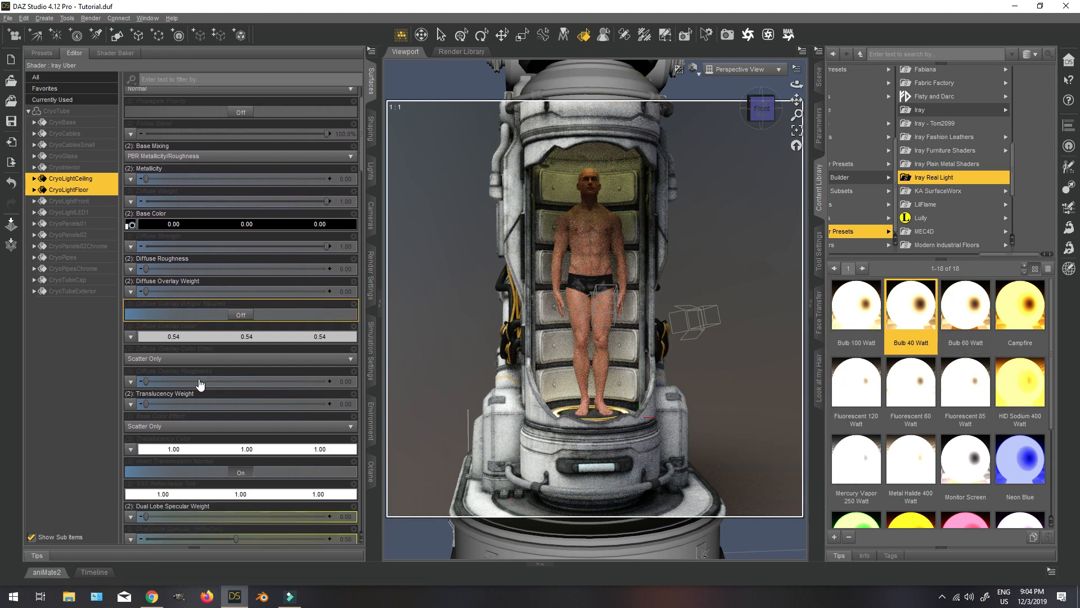
scroll(201, 385, down, 15)
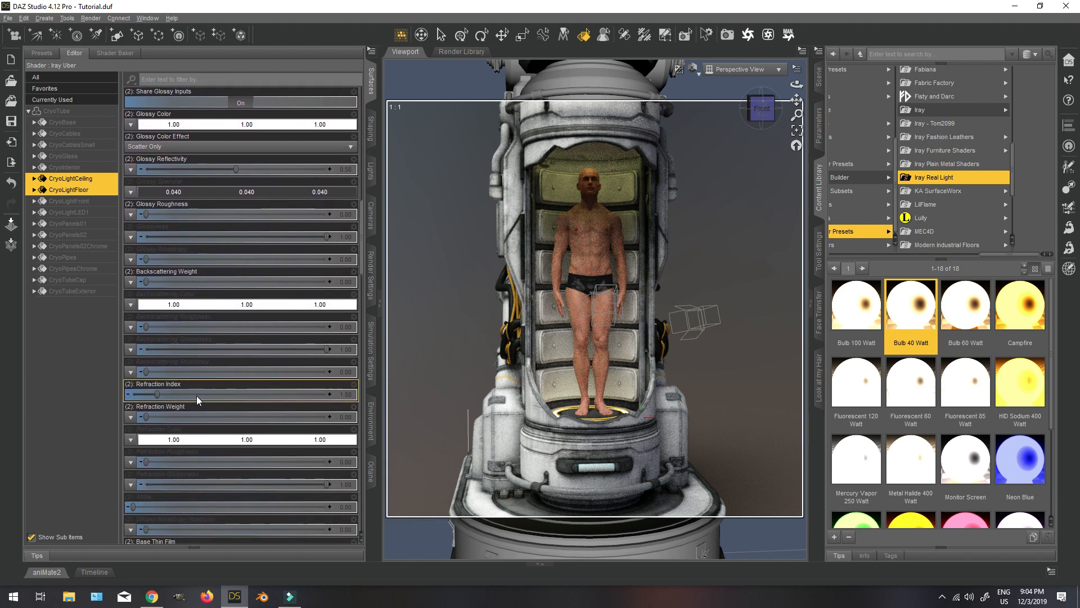
scroll(242, 383, down, 12)
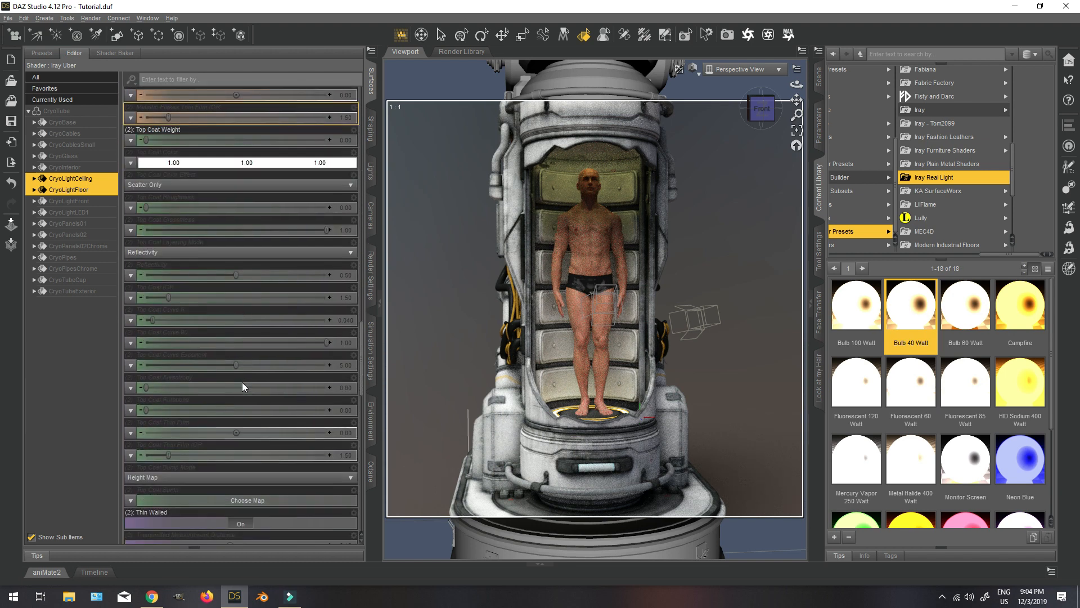
scroll(242, 383, down, 6)
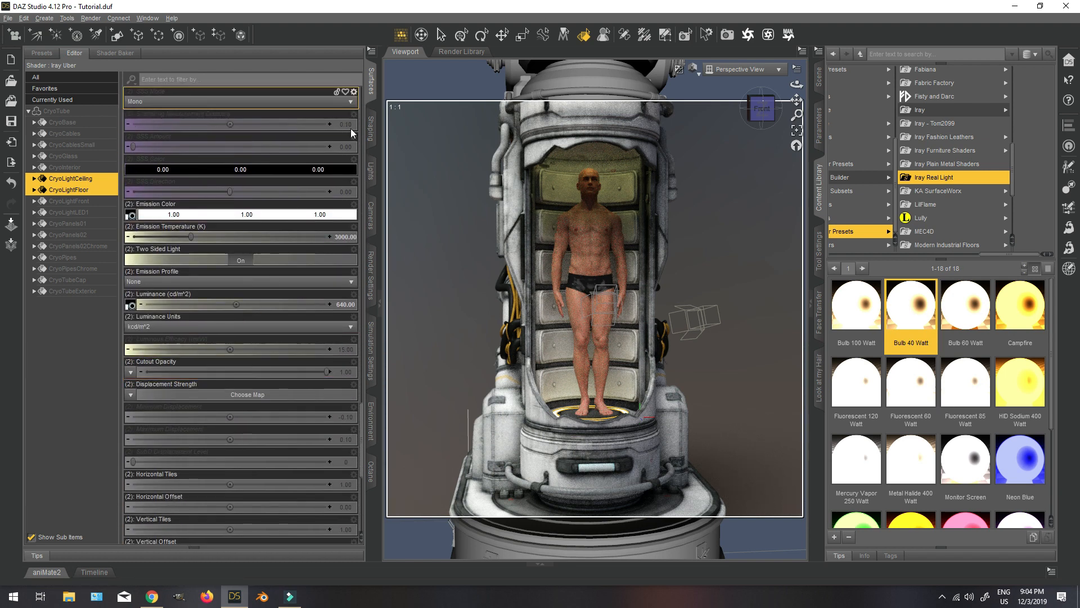
click(354, 227)
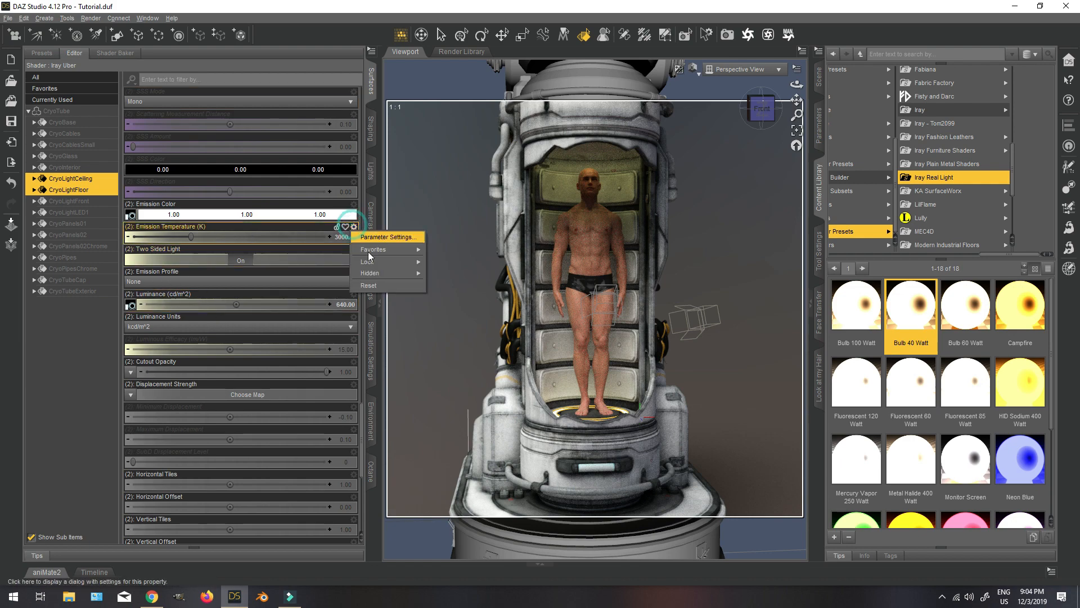
click(373, 285)
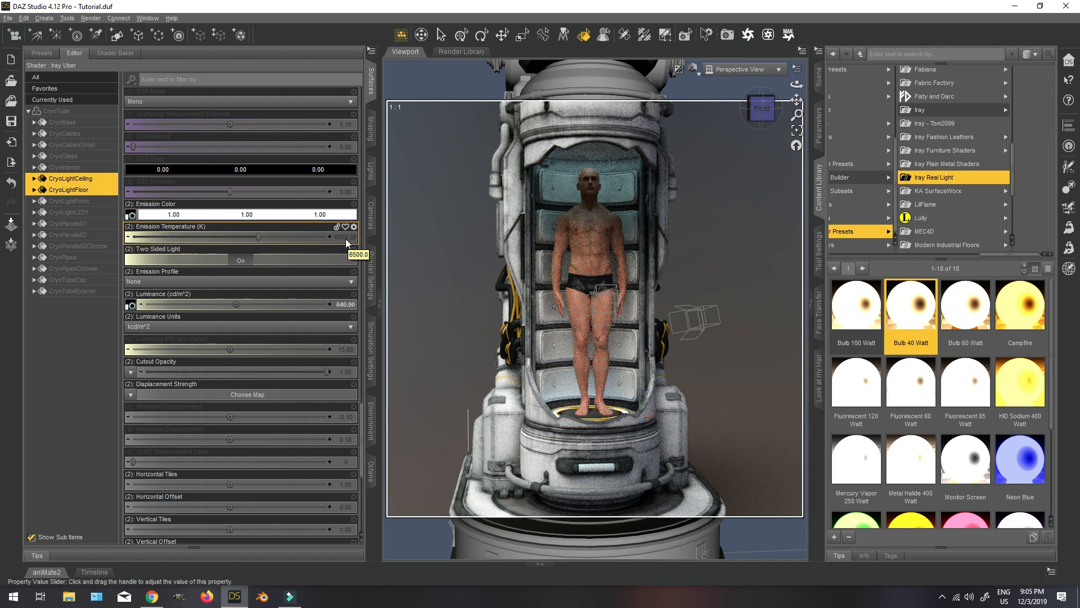
Close the tube by resetting the Open parameter of CRYTubeArms.
mouse_move(133, 307)
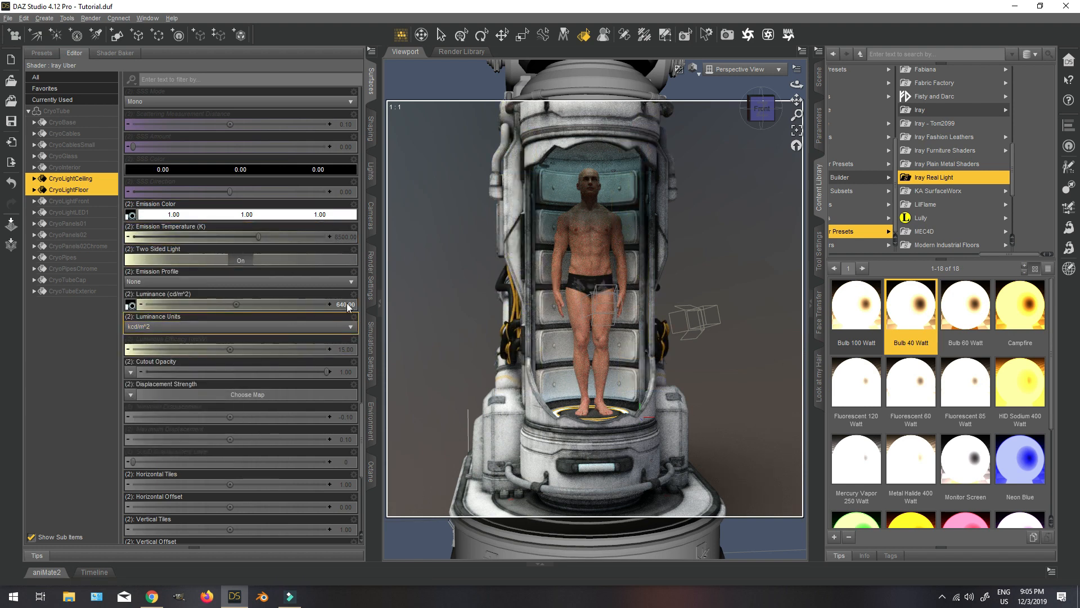
click(819, 76)
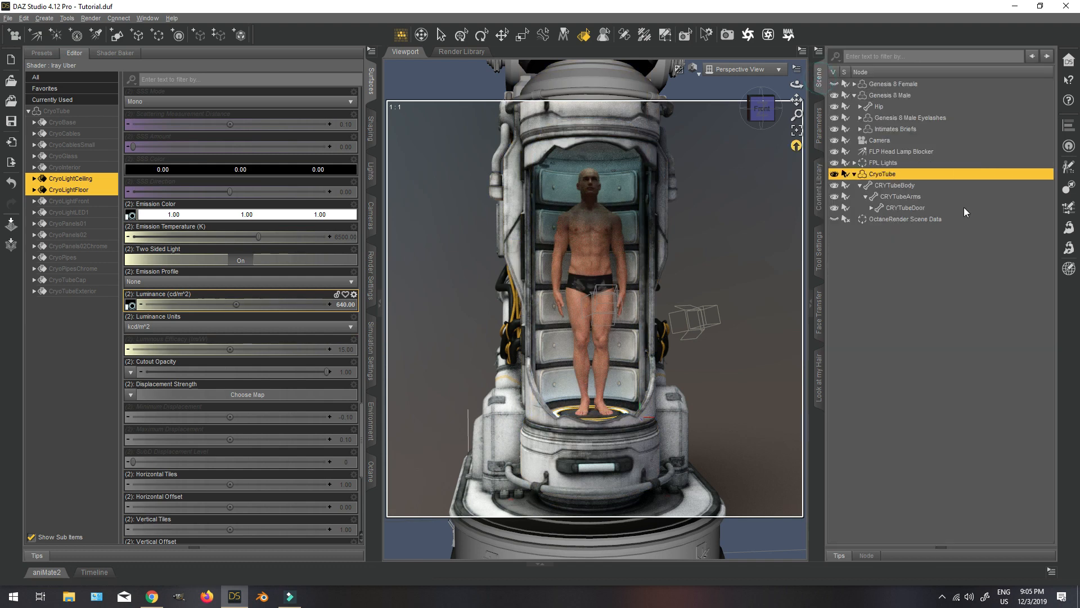
click(923, 208)
click(922, 197)
click(820, 127)
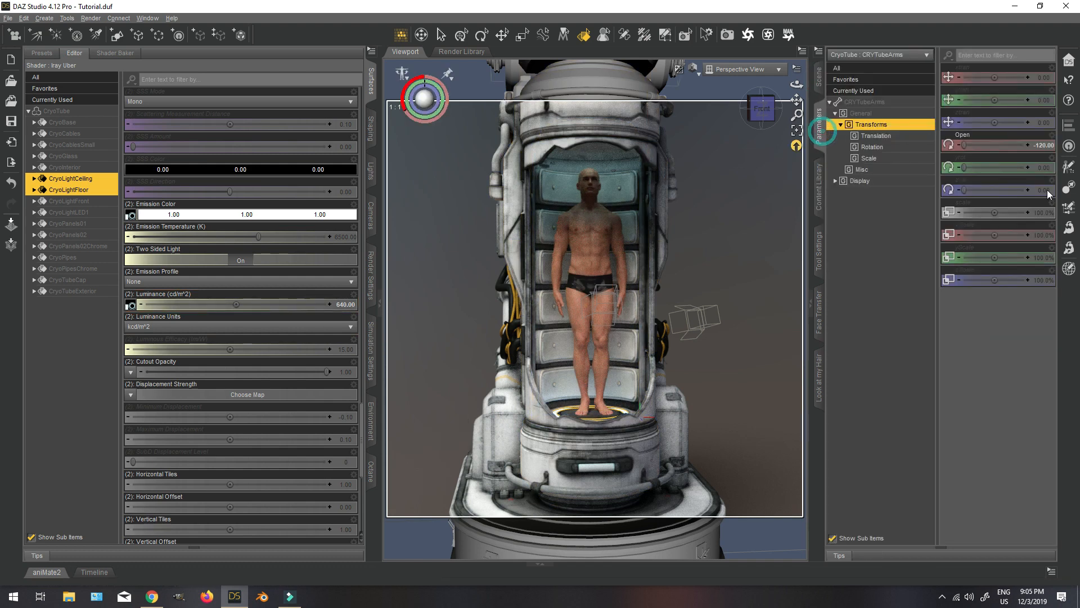
click(1052, 135)
click(1041, 189)
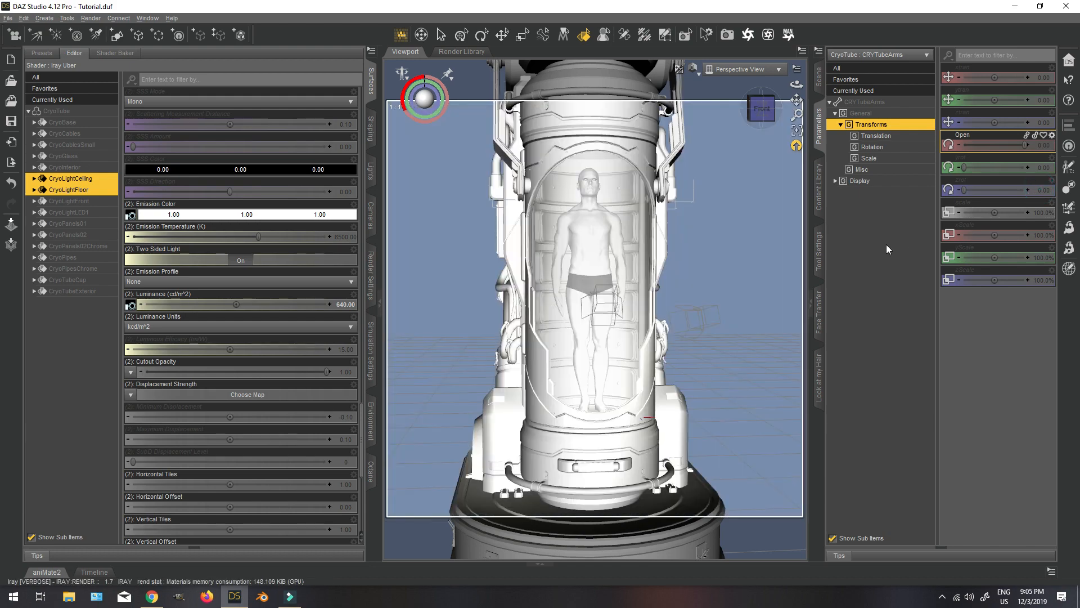
Set the Luminance of the CryoLightCeiling and CryoLightFloor surfaces to 1000 and check the glow from an angle.
click(345, 305)
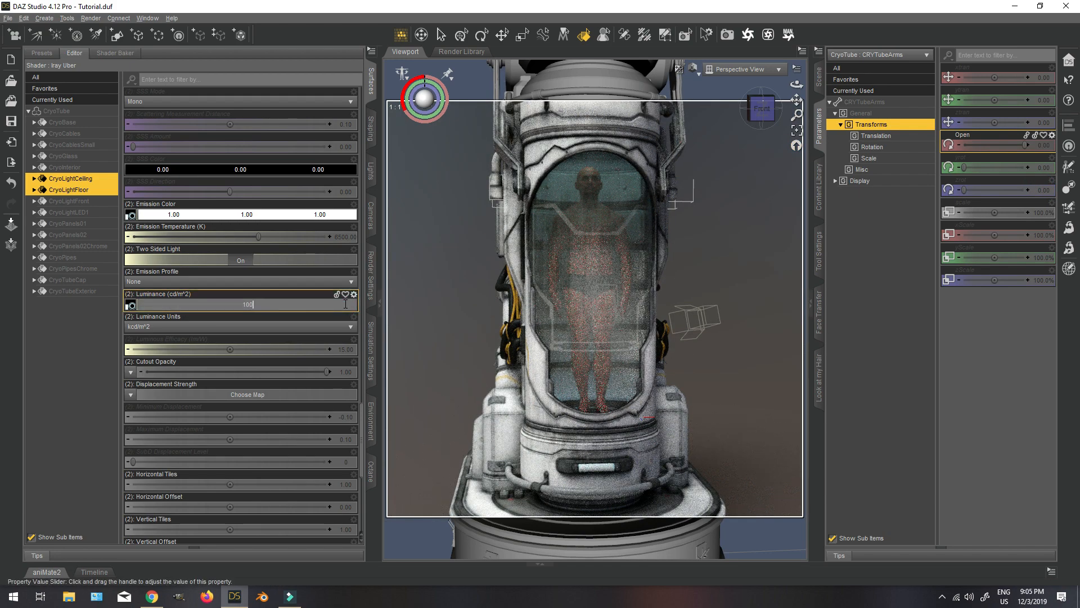
text(1000)
key(Return)
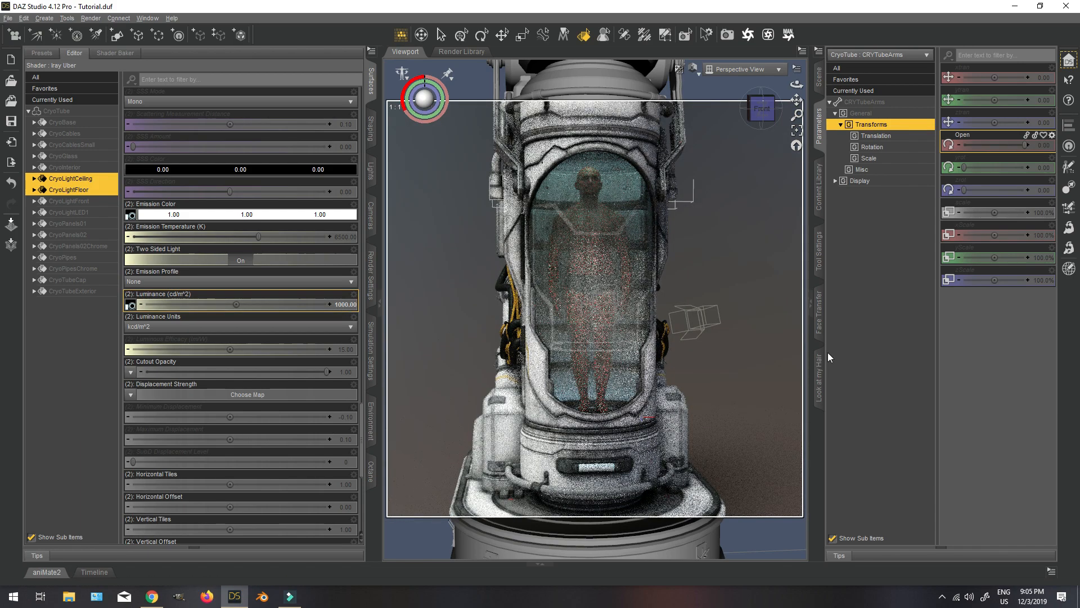
drag(762, 107, 790, 111)
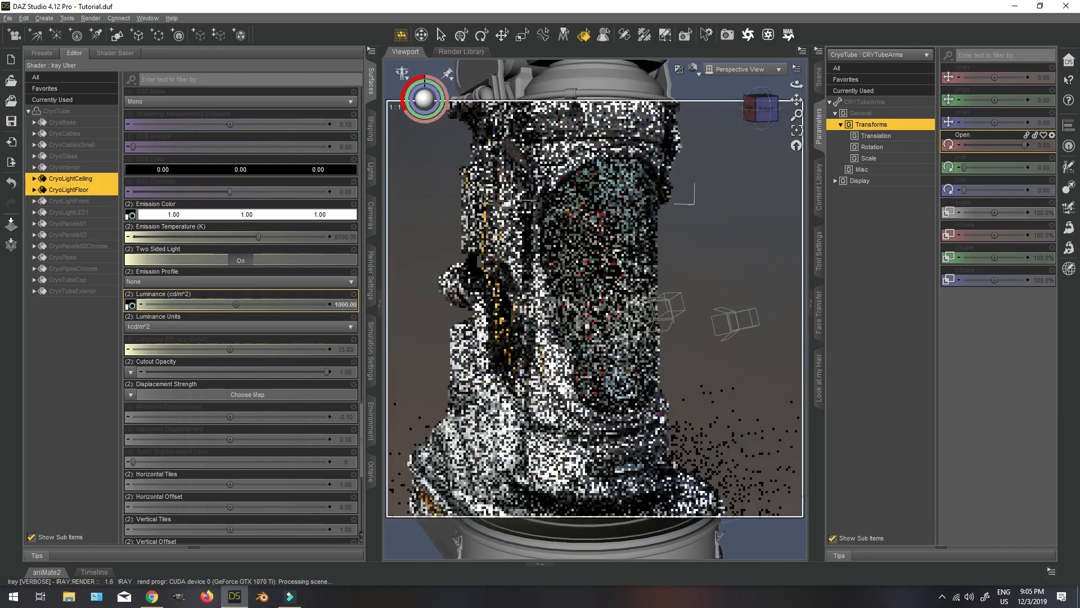
Set the Luminance of the CryoLightCeiling and CryoLightFloor surfaces to 3000 and view the tube from the front.
click(345, 305)
text(300)
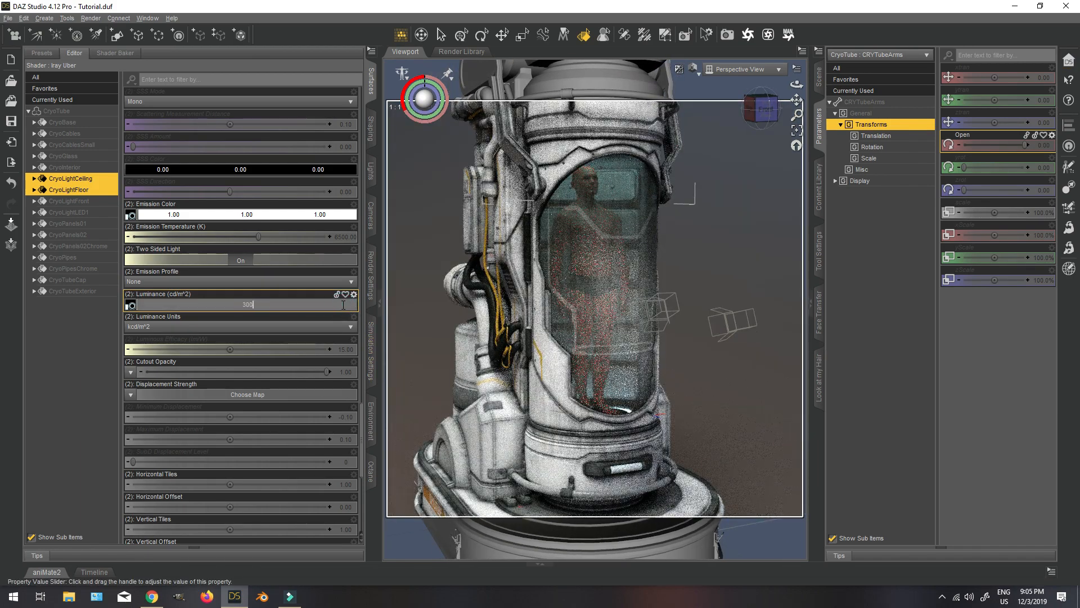
text(0)
key(Return)
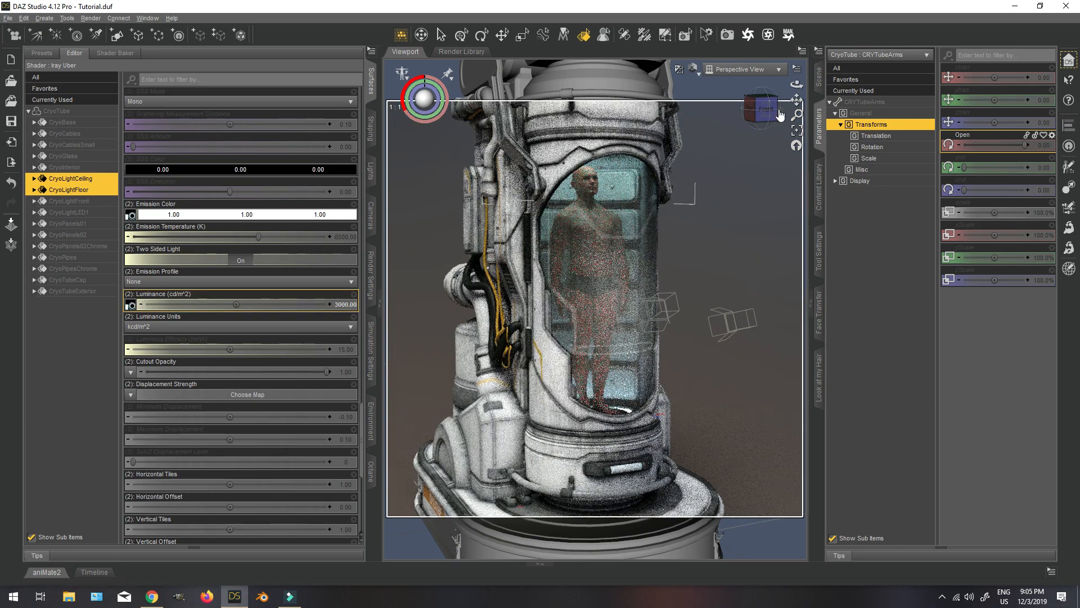
click(779, 115)
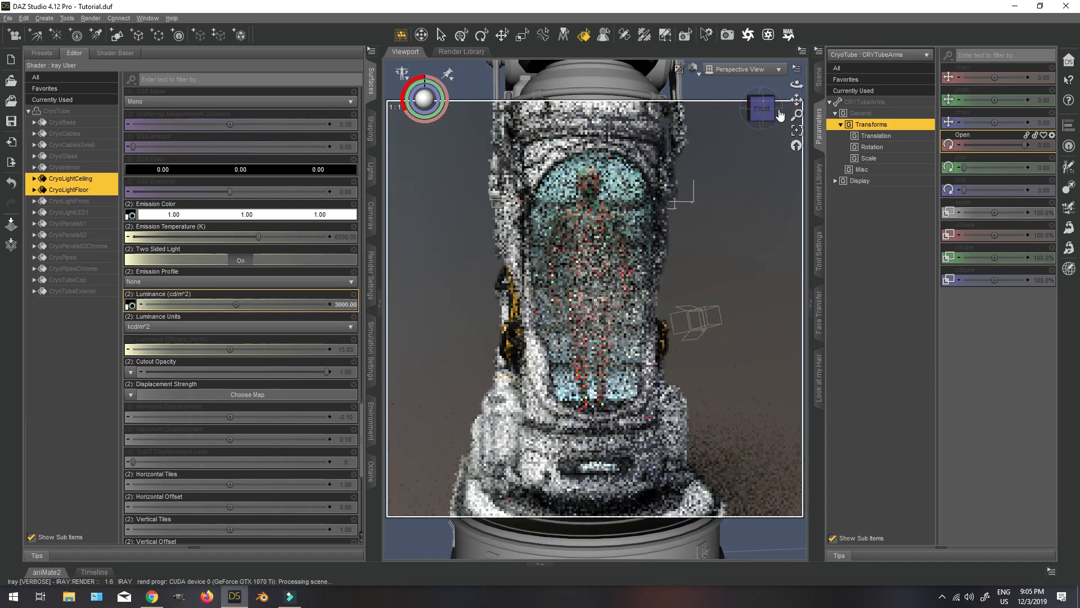
Select the CryoLightFront surface on the tube, and add CryoLightLED1 to the selection to locate it around the model.
scroll(740, 240, down, 3)
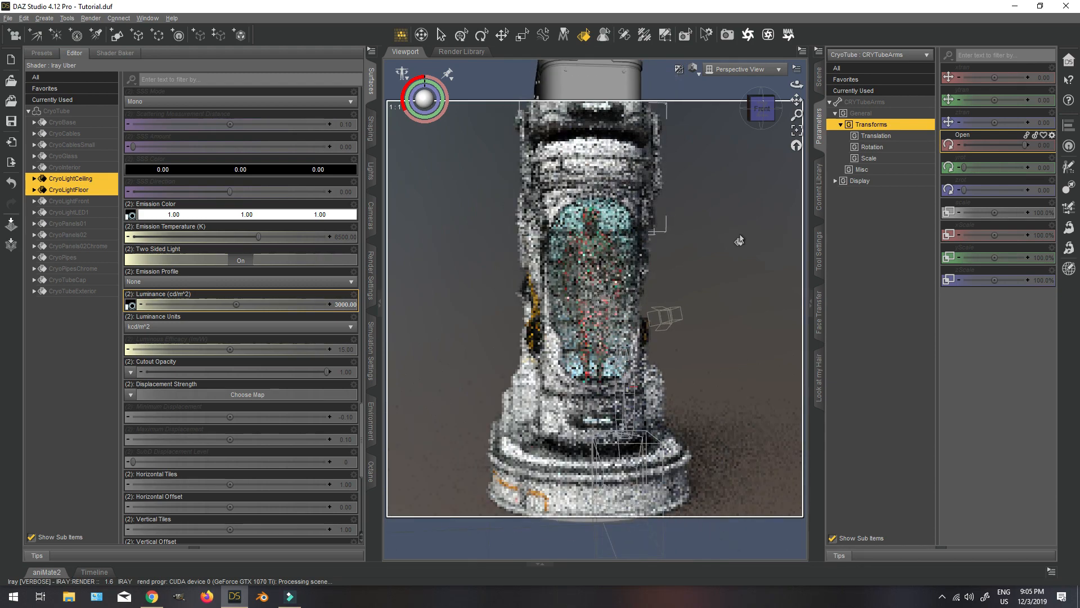
scroll(739, 240, down, 1)
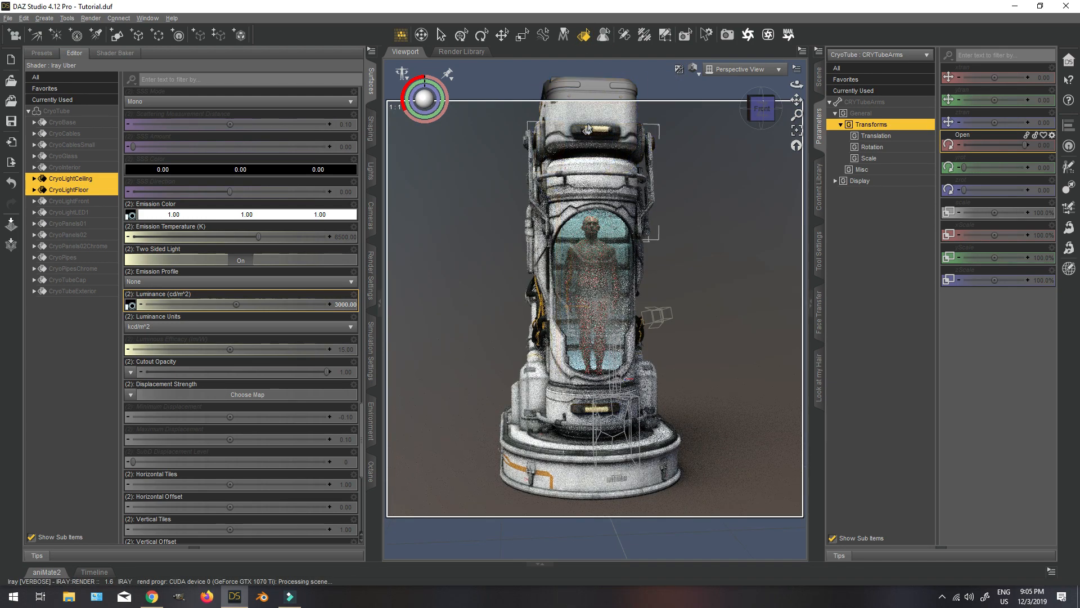
click(595, 134)
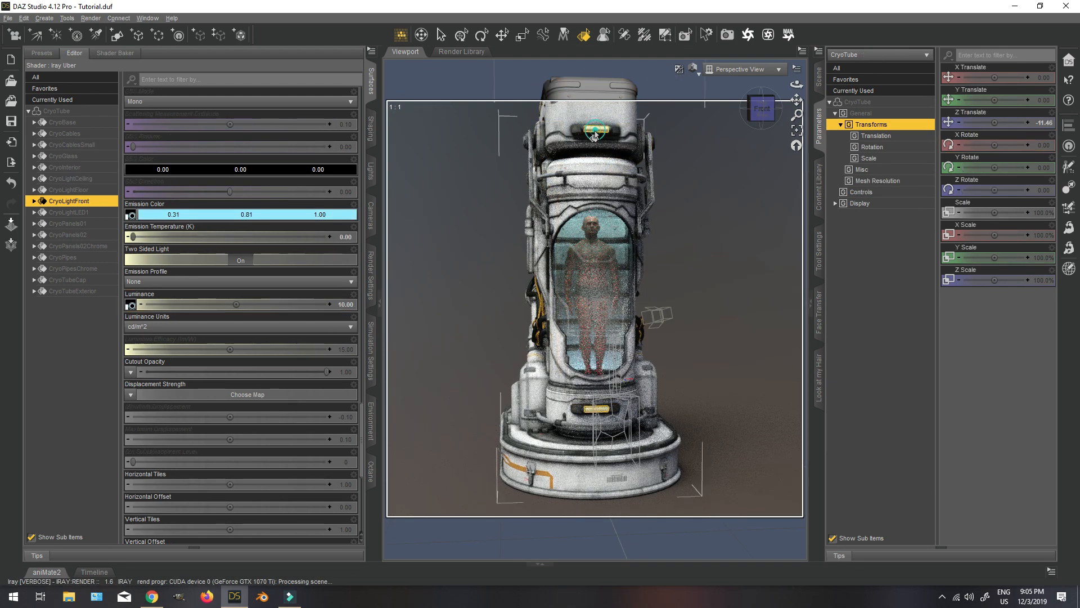
click(589, 416)
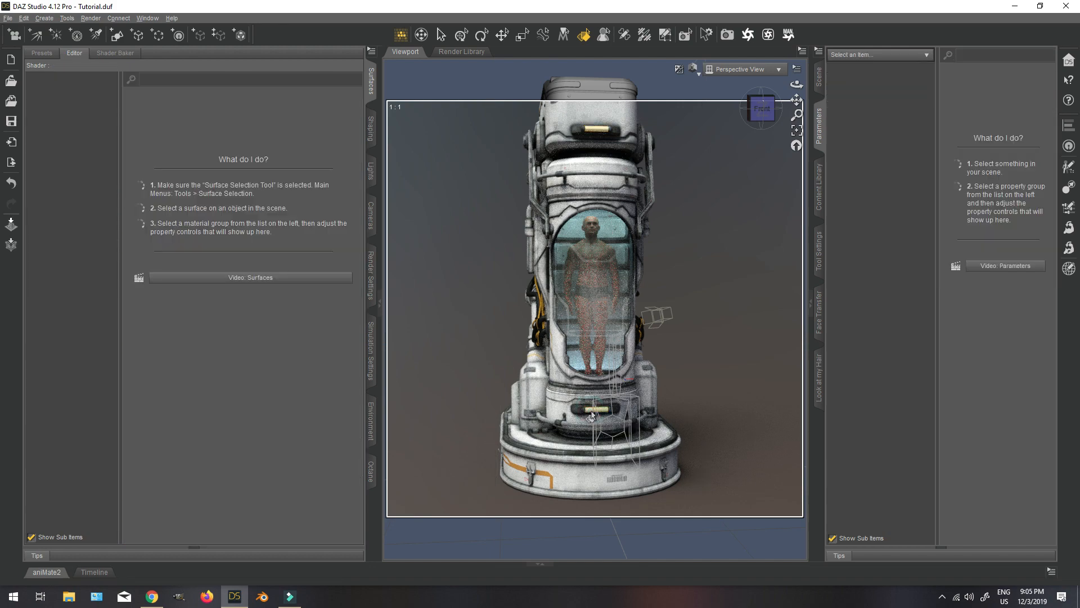
drag(771, 116, 751, 119)
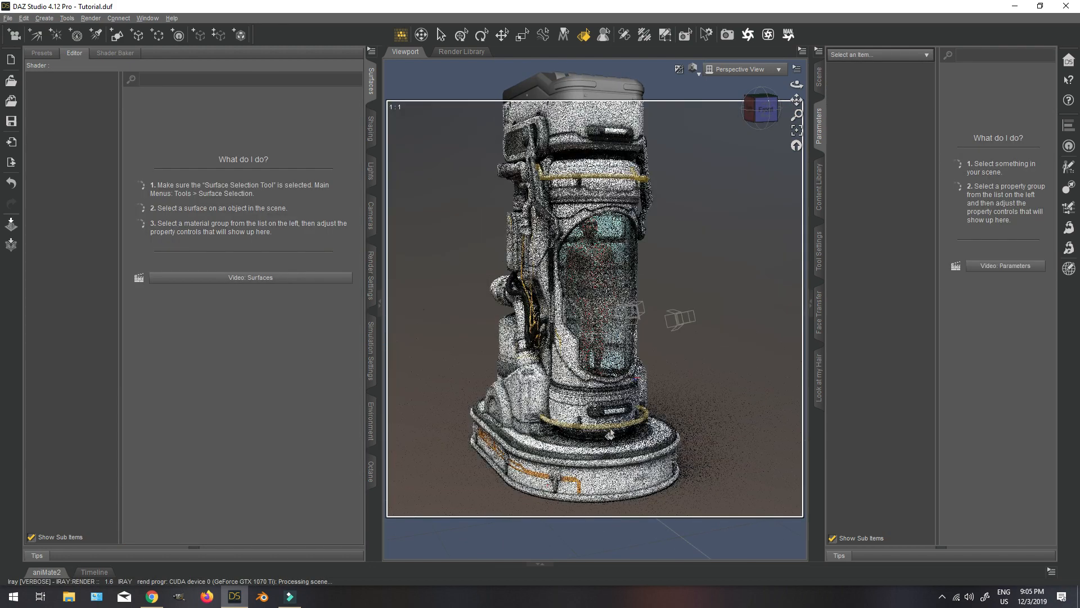
click(621, 416)
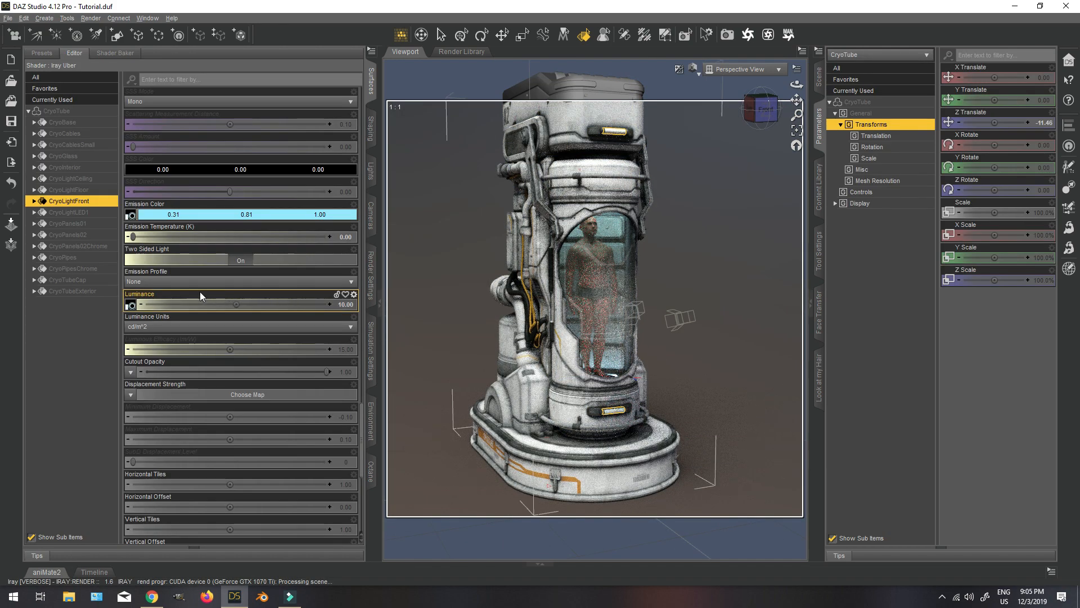
ctrl+click(71, 213)
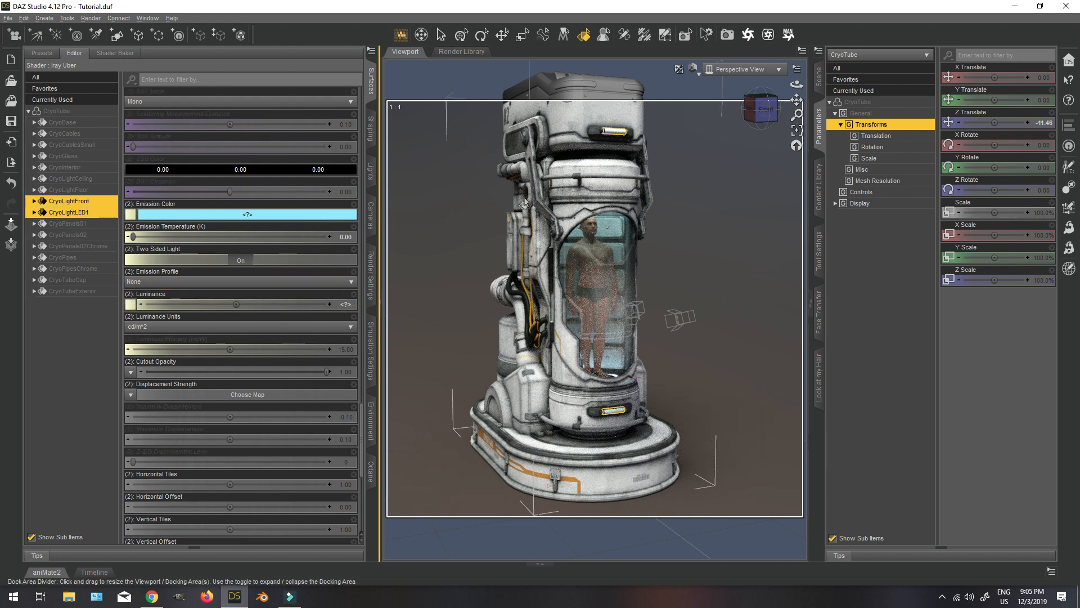
drag(771, 110, 715, 112)
Apply the Bulb 40 Watt Iray Real Light preset to the CryoLightFront surface, ignoring the preset's images.
click(104, 202)
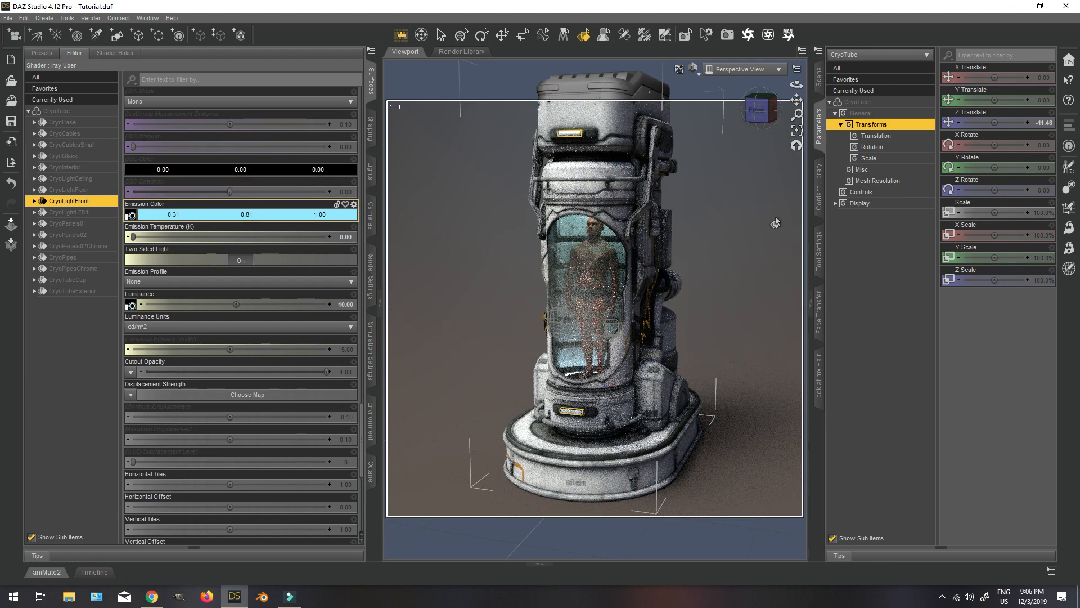
click(819, 193)
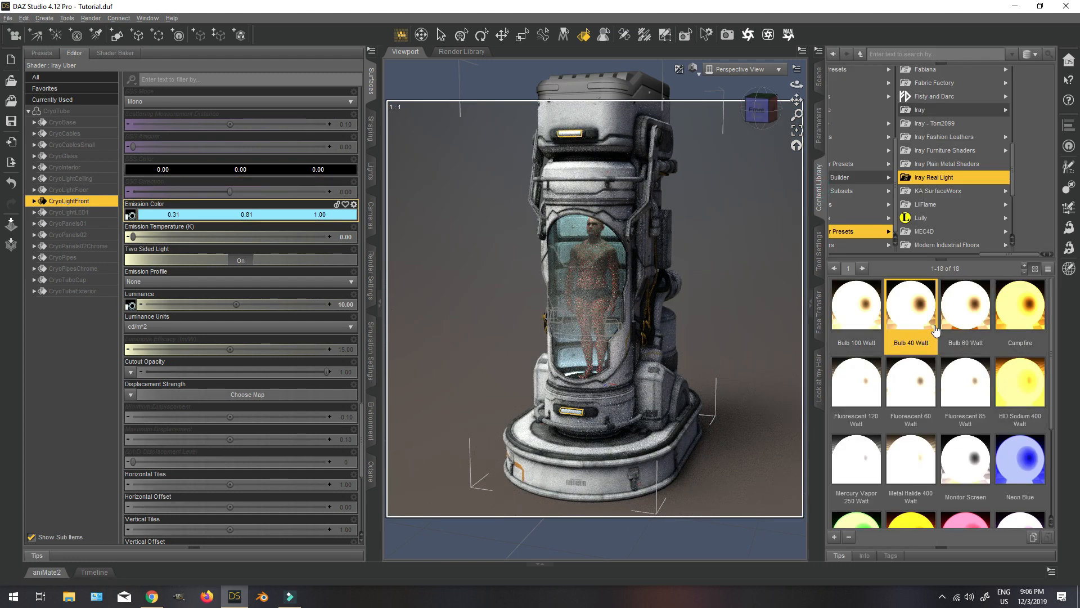
click(75, 212)
click(80, 202)
double_click(918, 305)
click(107, 173)
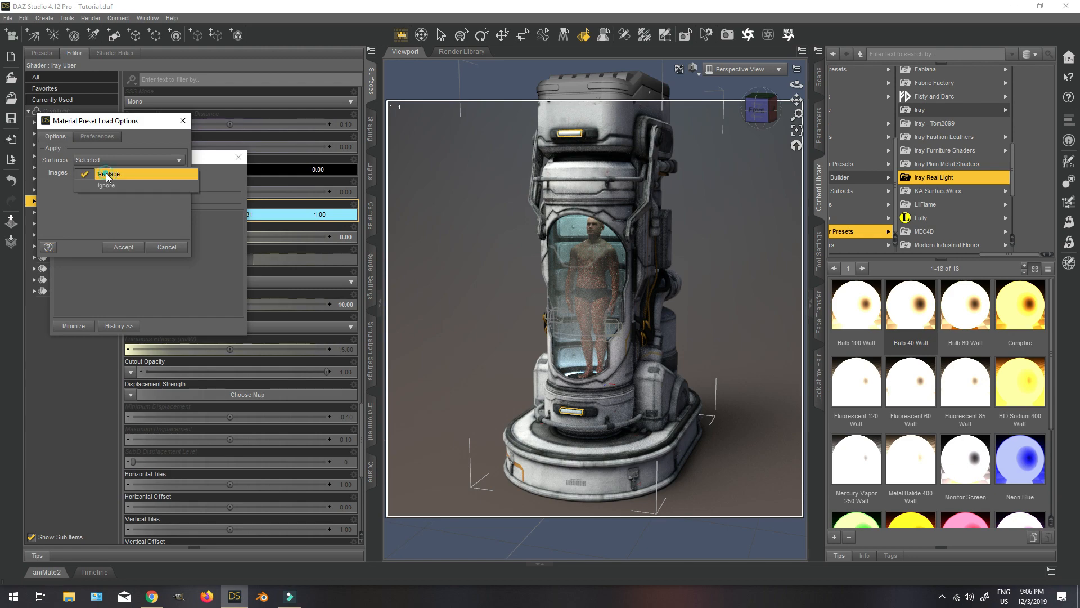
click(106, 185)
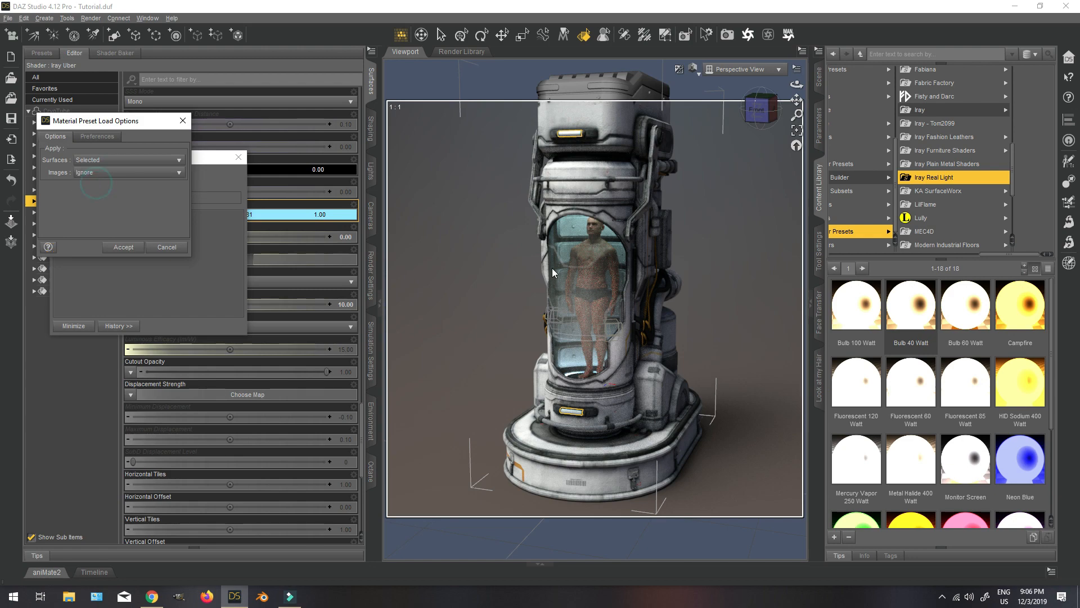
click(106, 248)
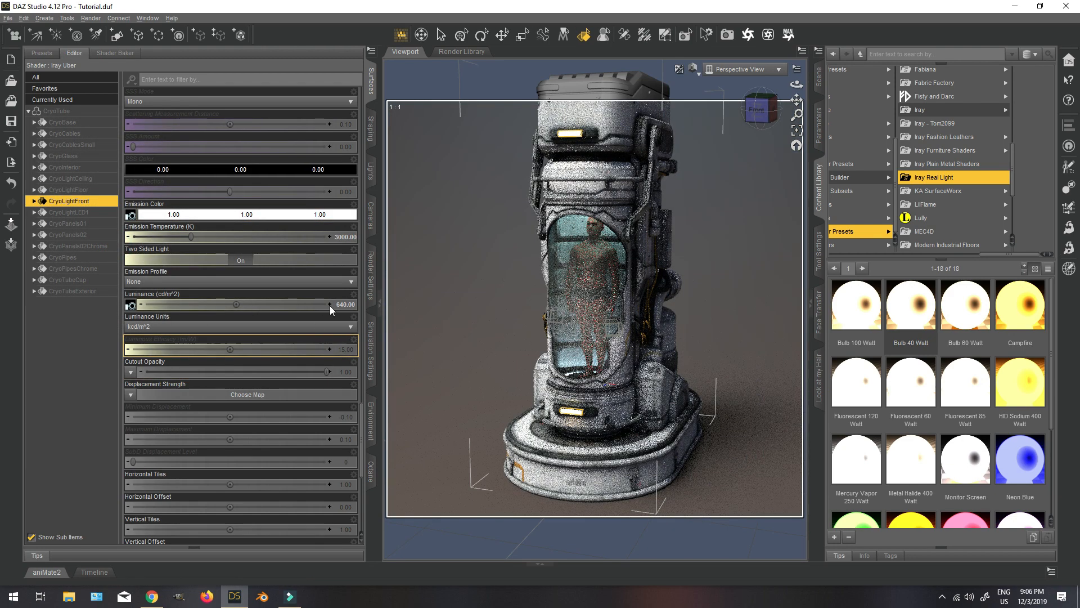
Set CryoLightFront's Emission Temperature to 6500 and Luminance to 1000, and view the tube from the front.
click(353, 227)
click(376, 285)
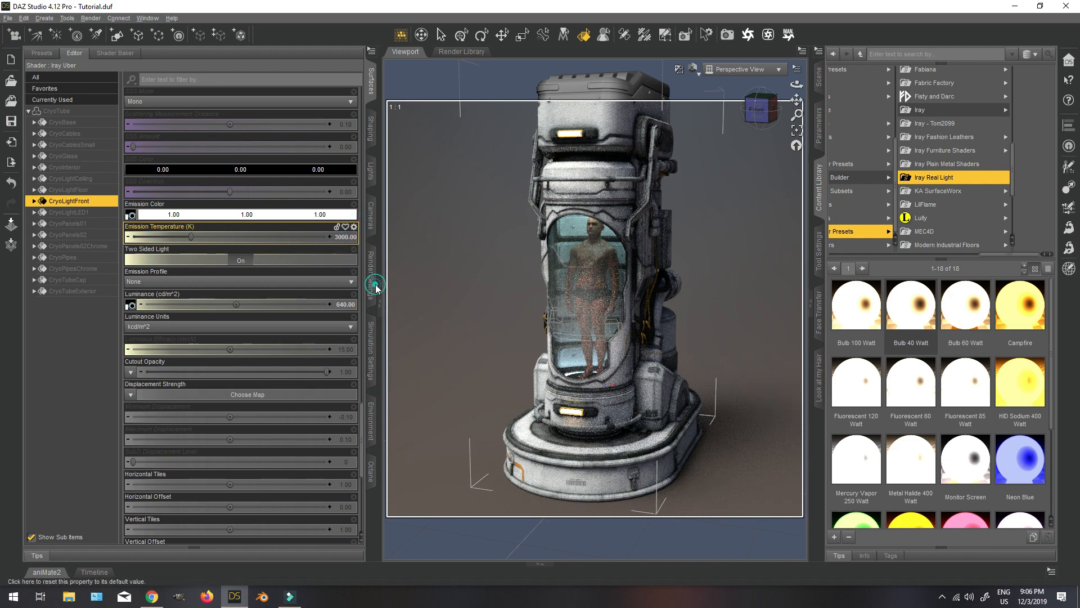
click(342, 305)
key(Return)
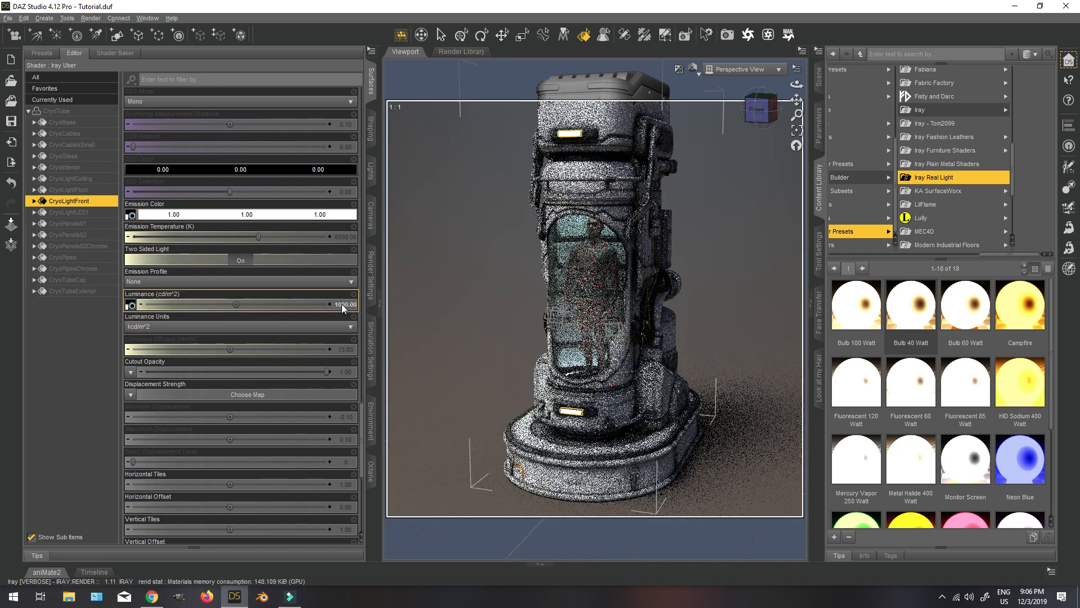
click(758, 111)
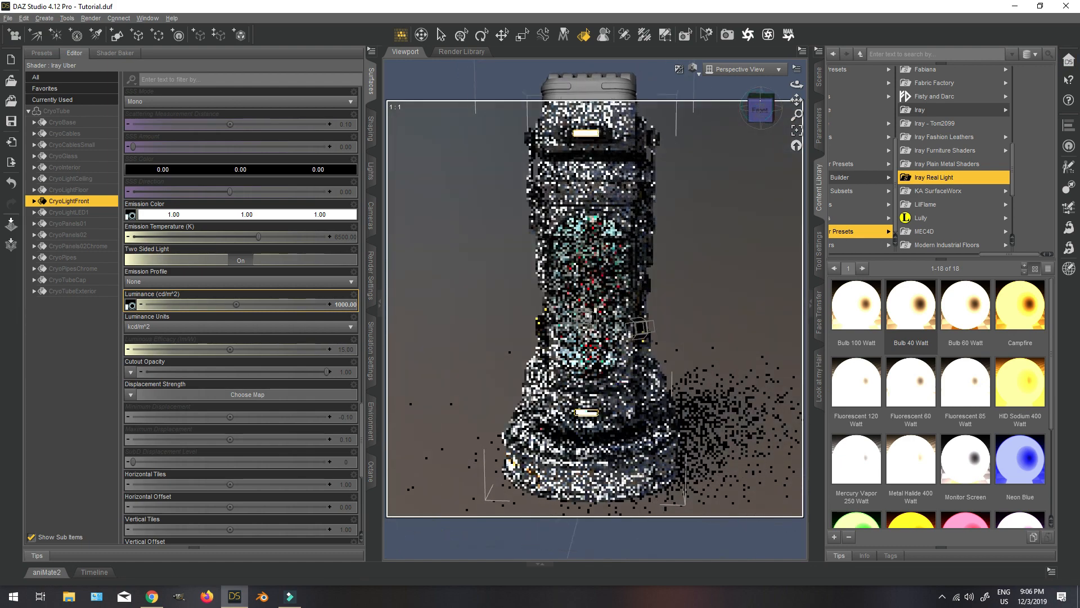
Switch the viewport's draw style to Texture Shaded and show the whole tube.
click(696, 72)
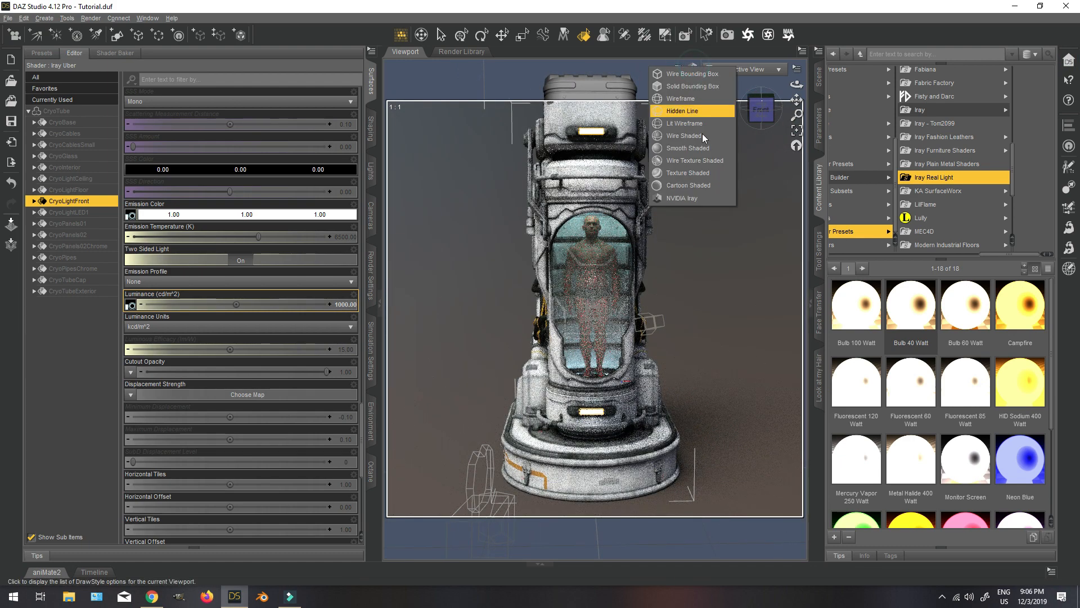
click(688, 173)
scroll(733, 253, down, 1)
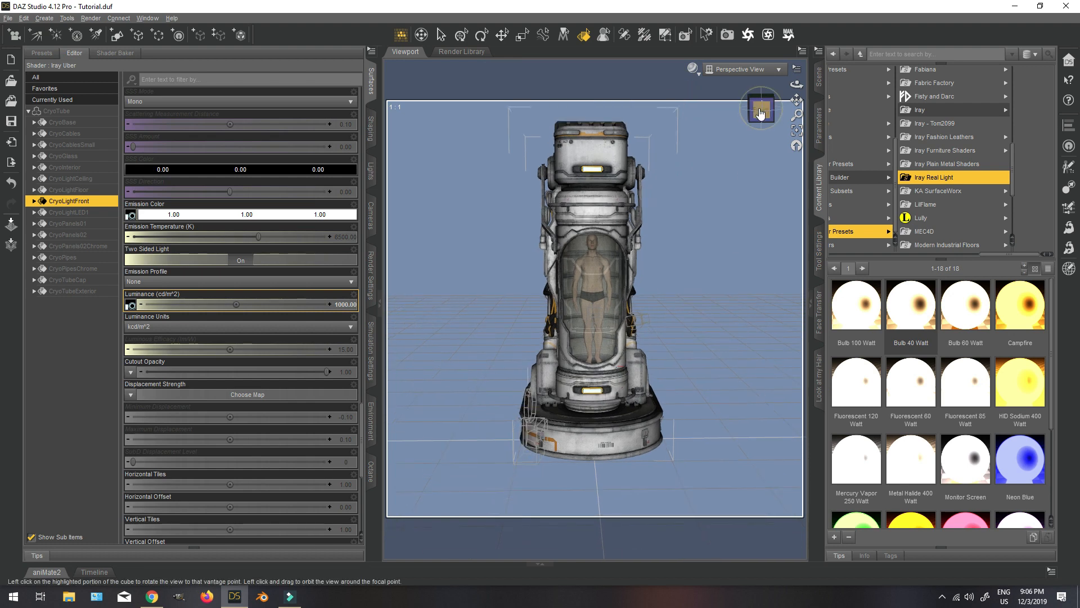
mouse_move(760, 113)
mouse_down()
mouse_move(806, 121)
mouse_move(760, 120)
mouse_up()
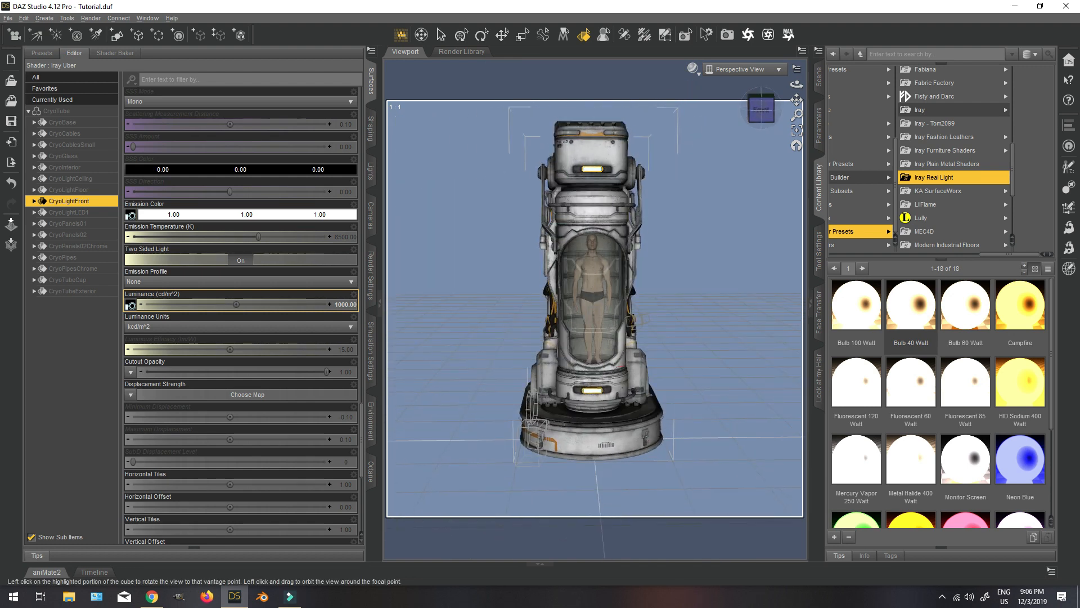
Merge CryoEnvironment from the Stonemason props in My Stonemason Library into the scene.
drag(1000, 255, 849, 247)
click(873, 86)
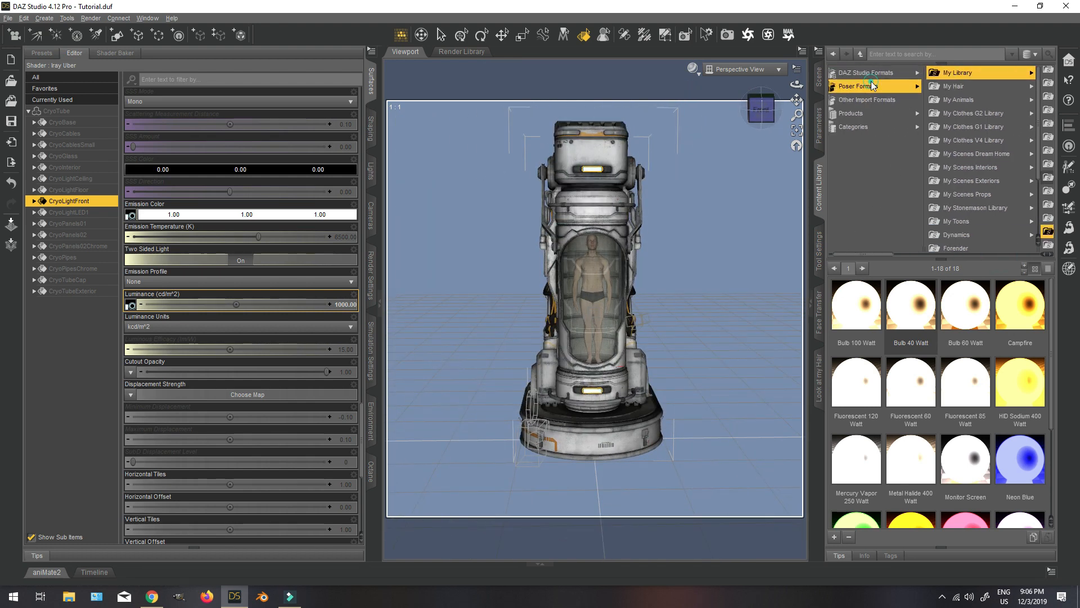
click(874, 72)
click(994, 212)
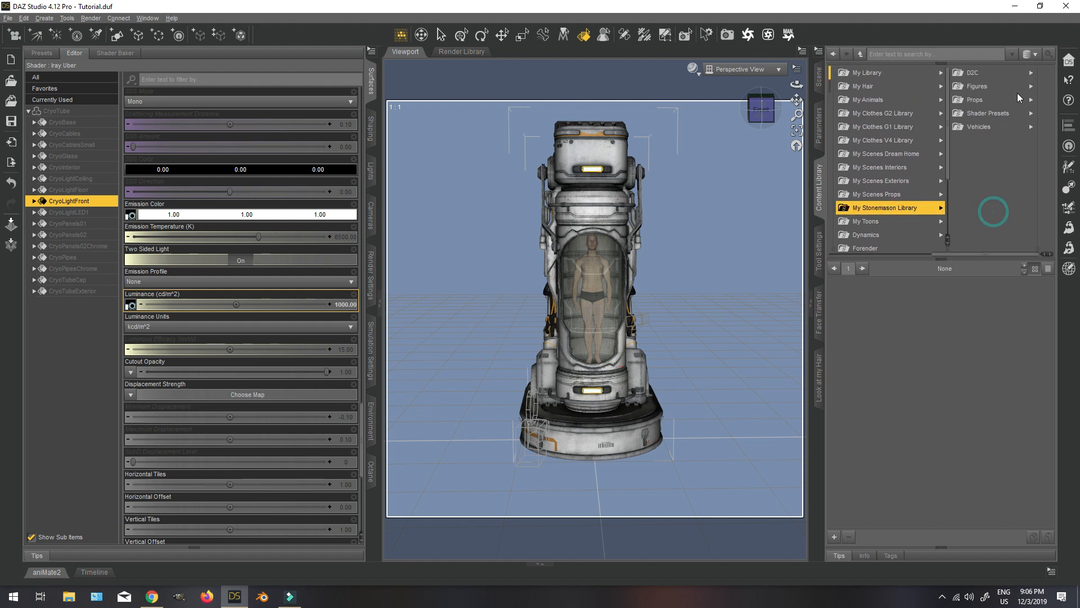
click(978, 101)
click(985, 73)
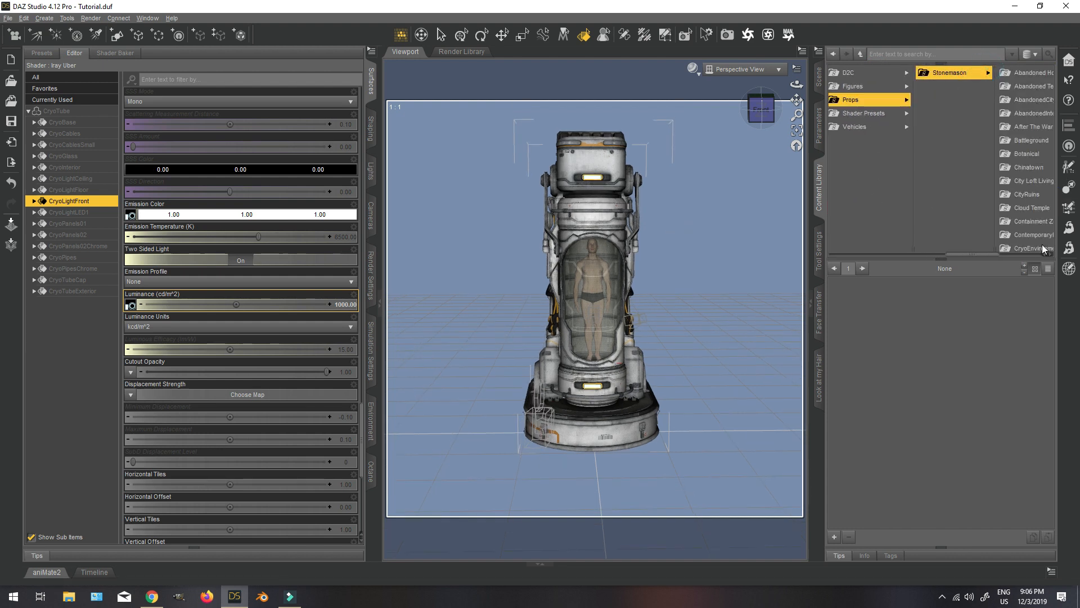
scroll(1029, 217, down, 1)
click(1032, 210)
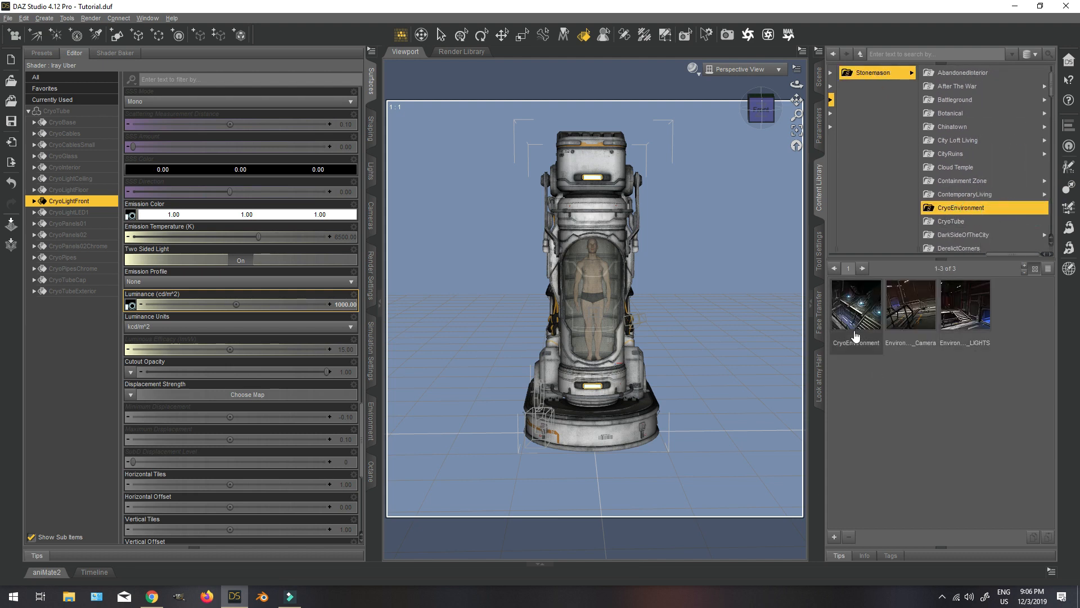
right_click(852, 308)
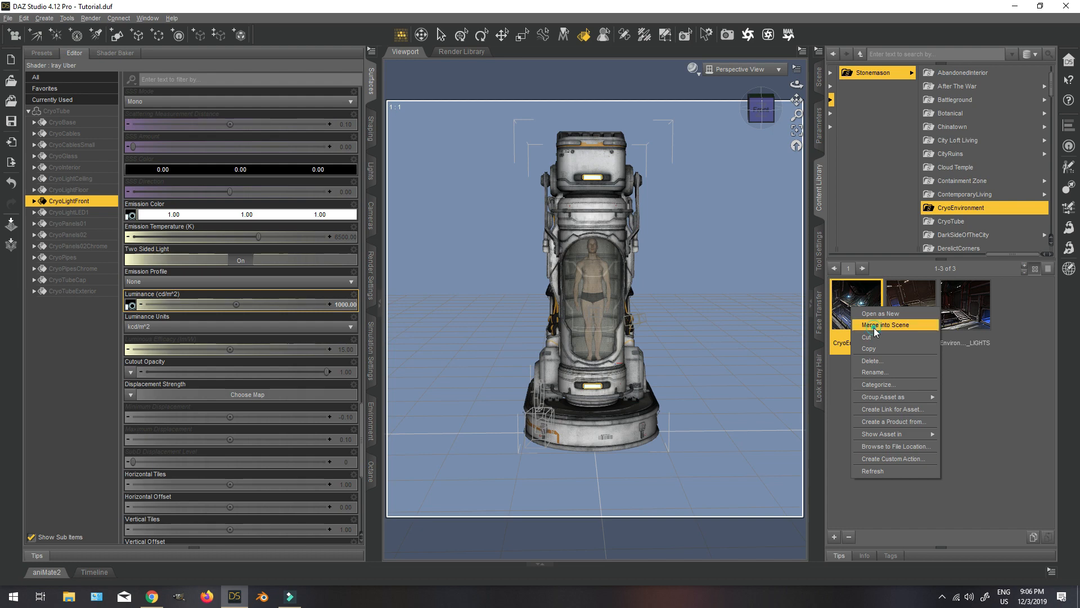
click(873, 326)
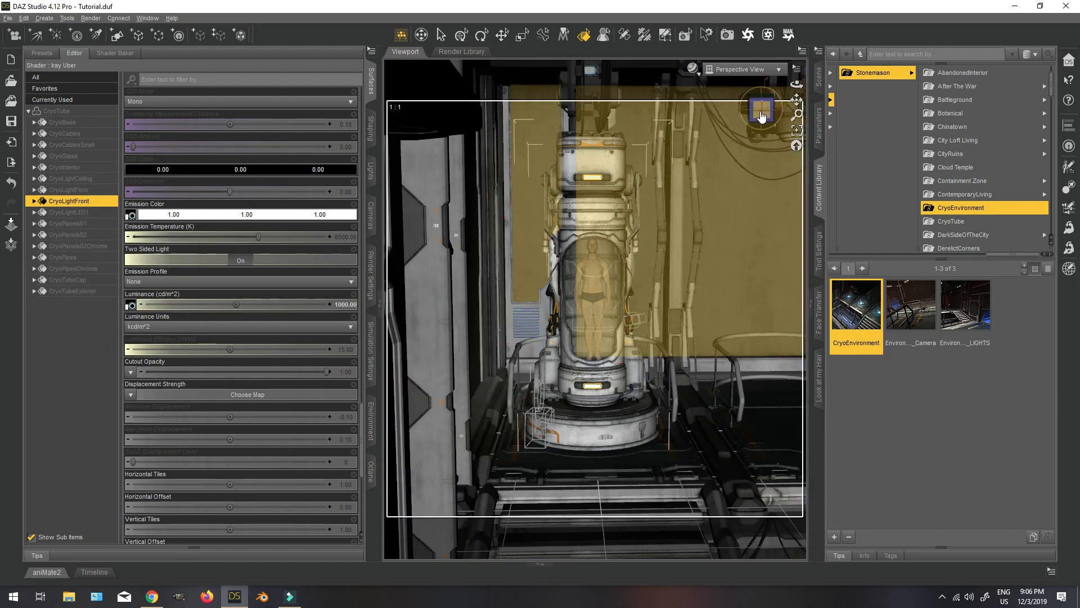
Inspect the environment around the tube and hide the CRY2_Wall9 wall that blocks the front view.
drag(762, 116, 740, 119)
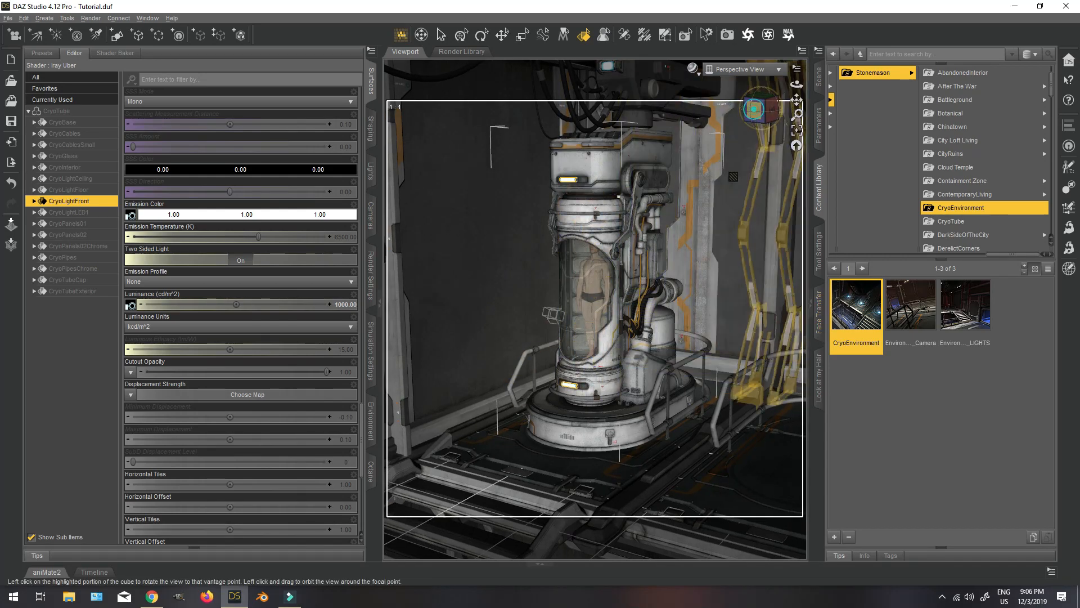
click(754, 109)
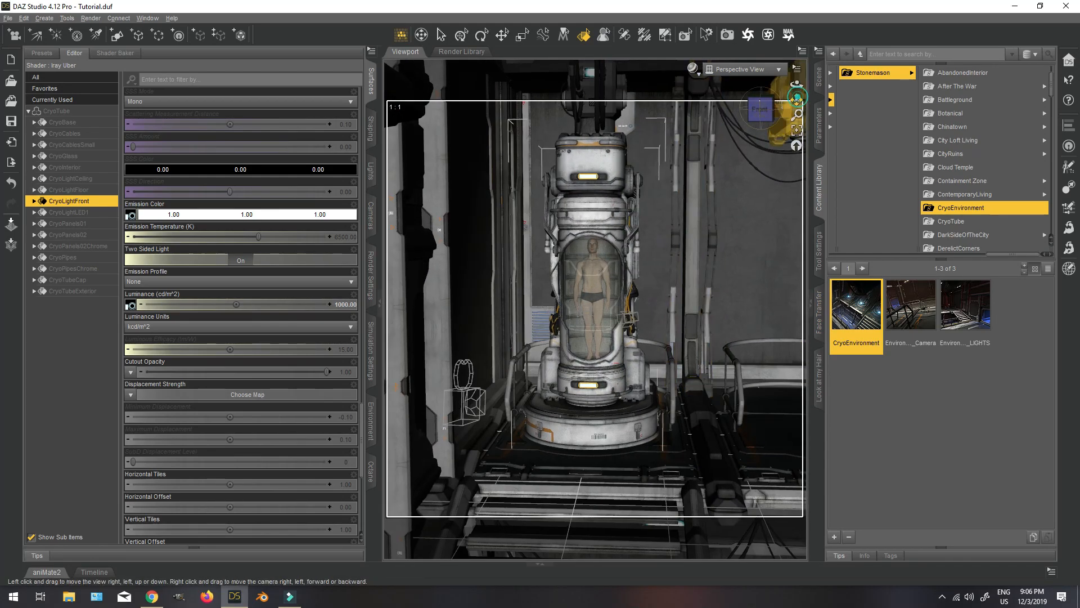
mouse_move(797, 98)
mouse_down()
mouse_move(820, 99)
mouse_move(796, 100)
mouse_up()
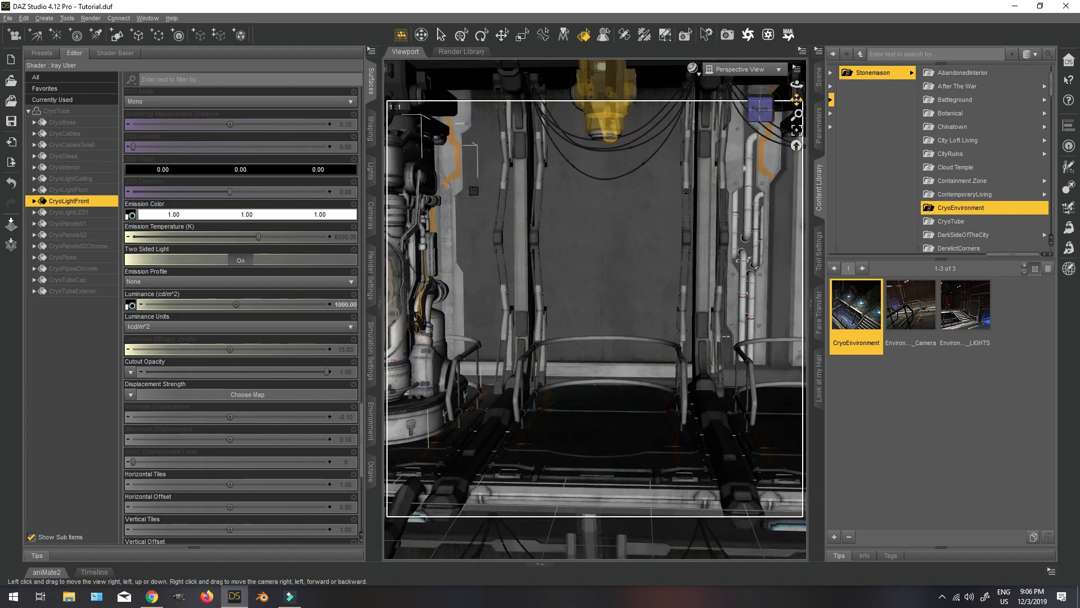
mouse_move(797, 101)
right_down()
mouse_move(788, 103)
mouse_move(796, 109)
right_up()
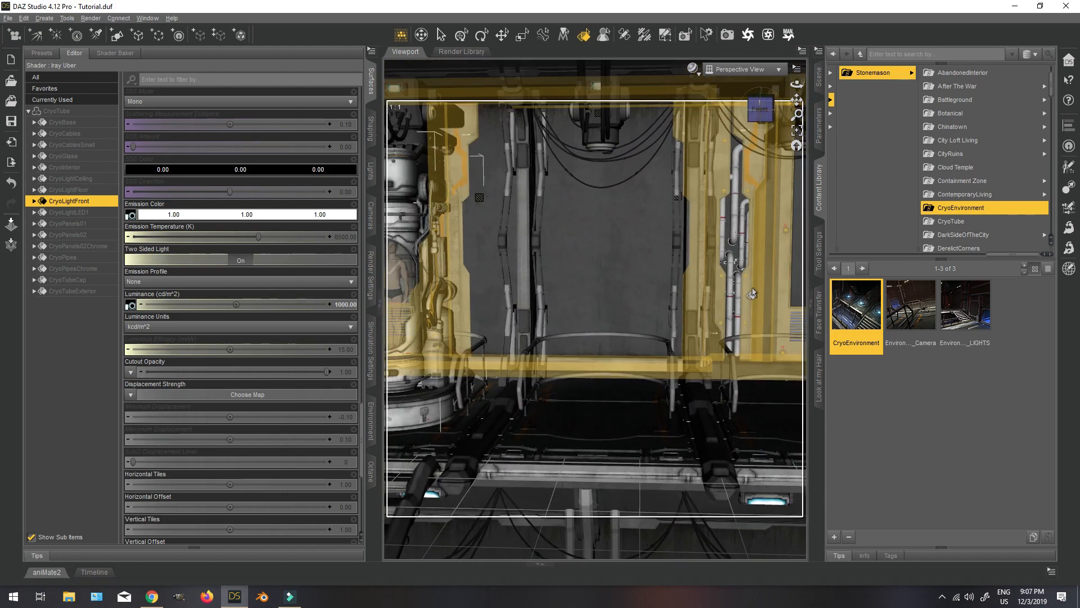
scroll(753, 292, up, 10)
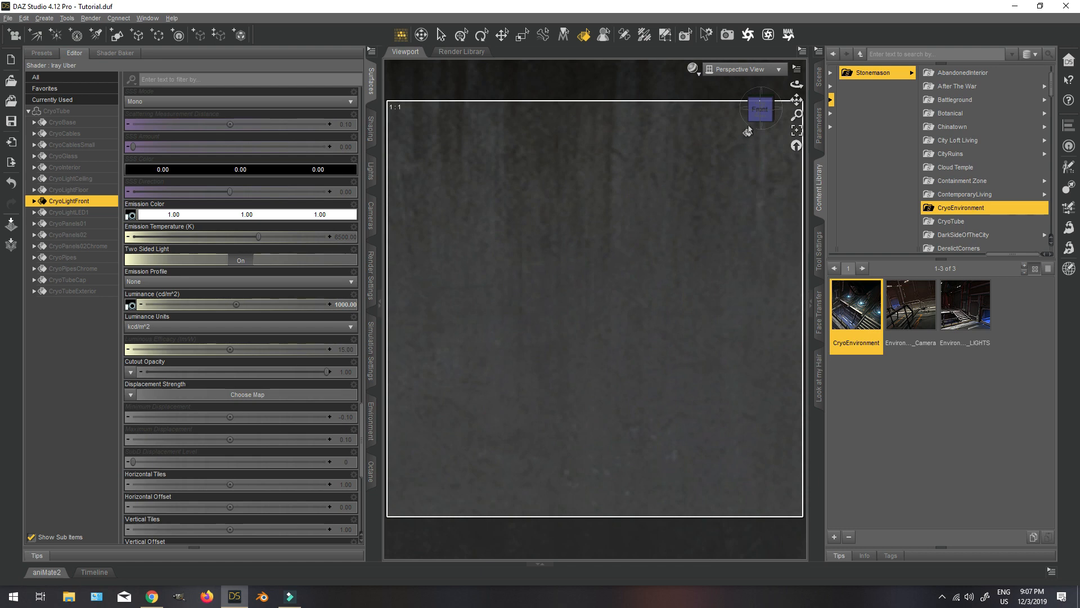
mouse_move(760, 110)
mouse_down()
mouse_move(761, 125)
mouse_move(761, 112)
mouse_up()
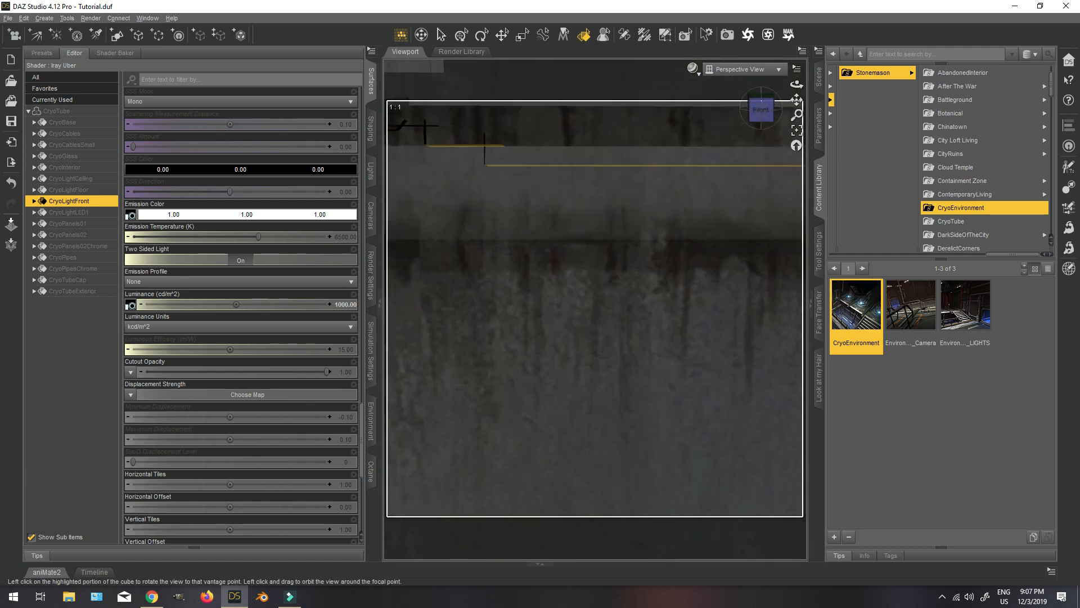
middle_drag(669, 284, 687, 230)
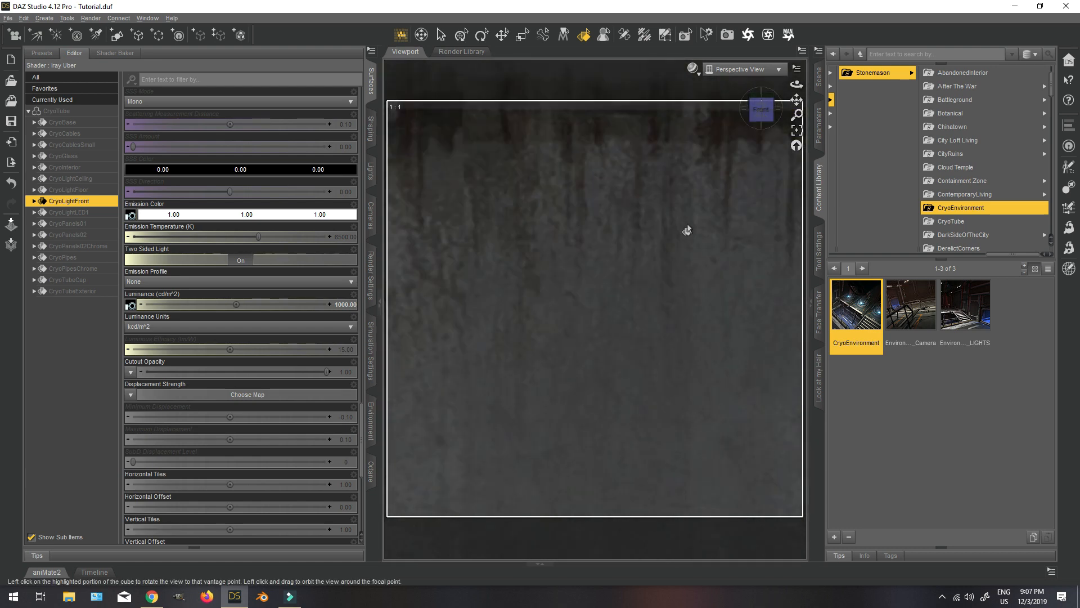
click(687, 230)
click(819, 80)
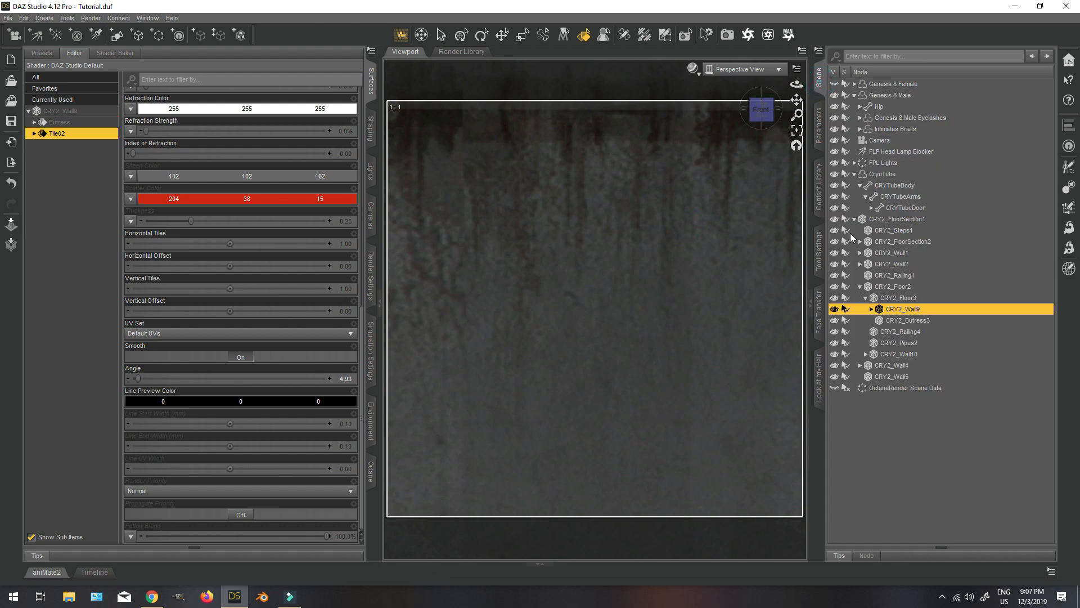
click(819, 126)
click(819, 79)
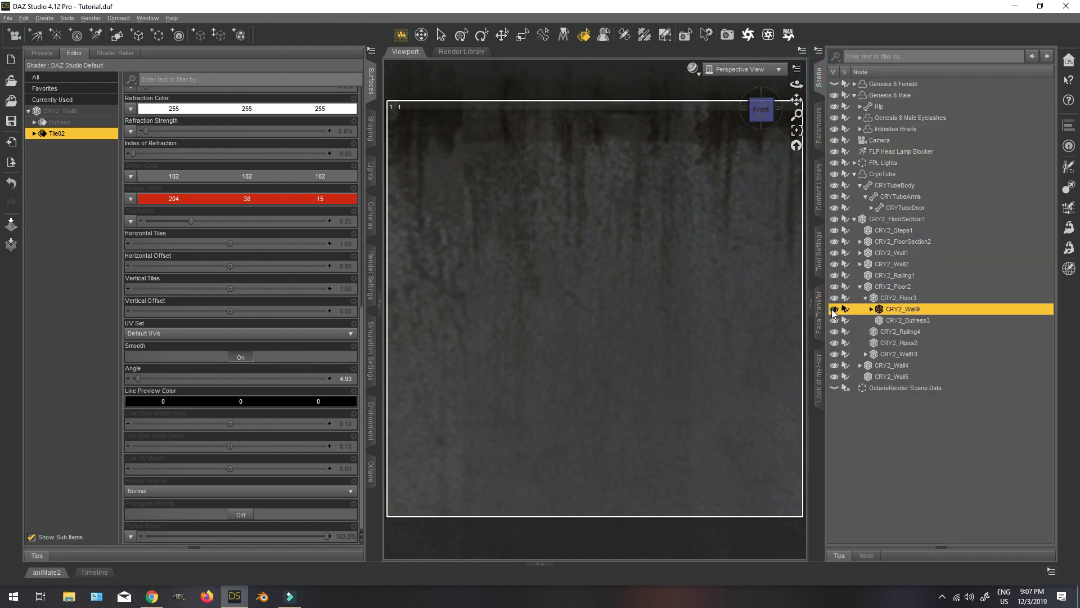
click(834, 310)
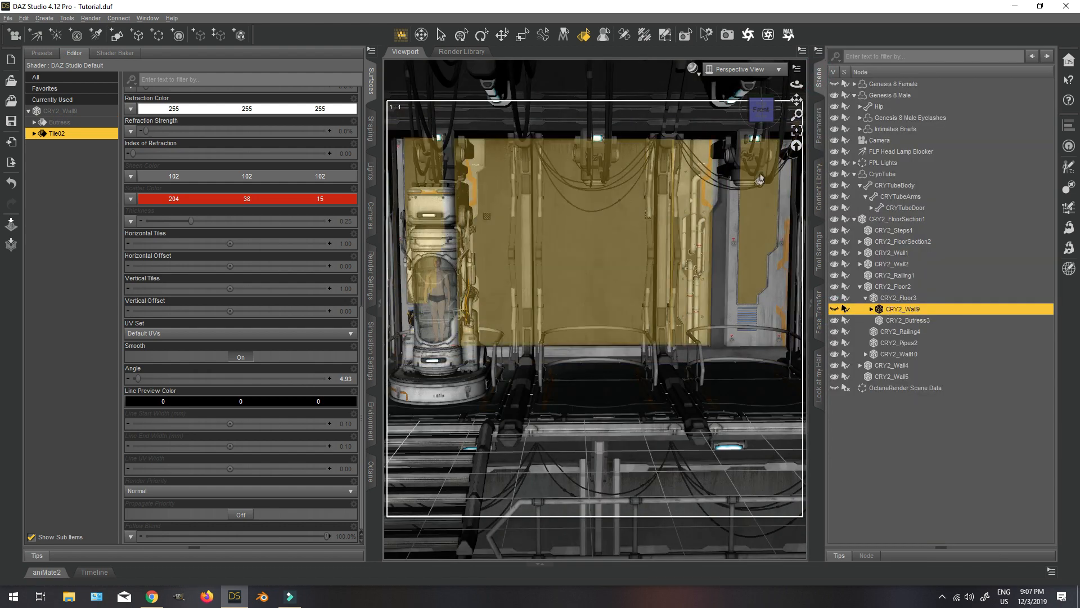
Collapse CRY2_FloorSection1 in the scene hierarchy and parent Genesis 8 Male to CryoTube.
drag(761, 110, 763, 117)
click(762, 110)
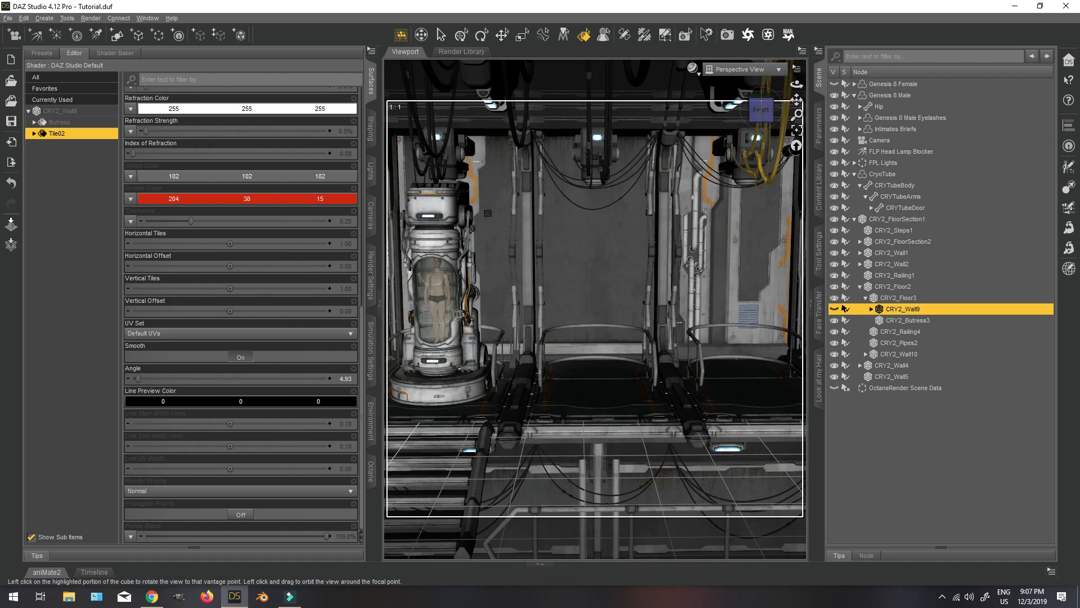
scroll(742, 202, up, 2)
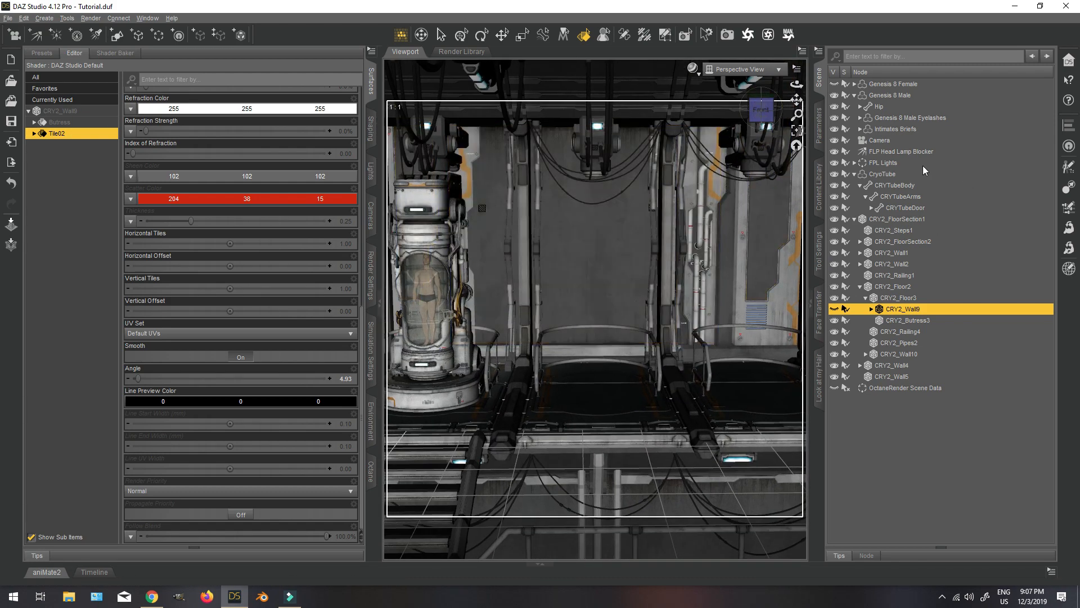
click(855, 219)
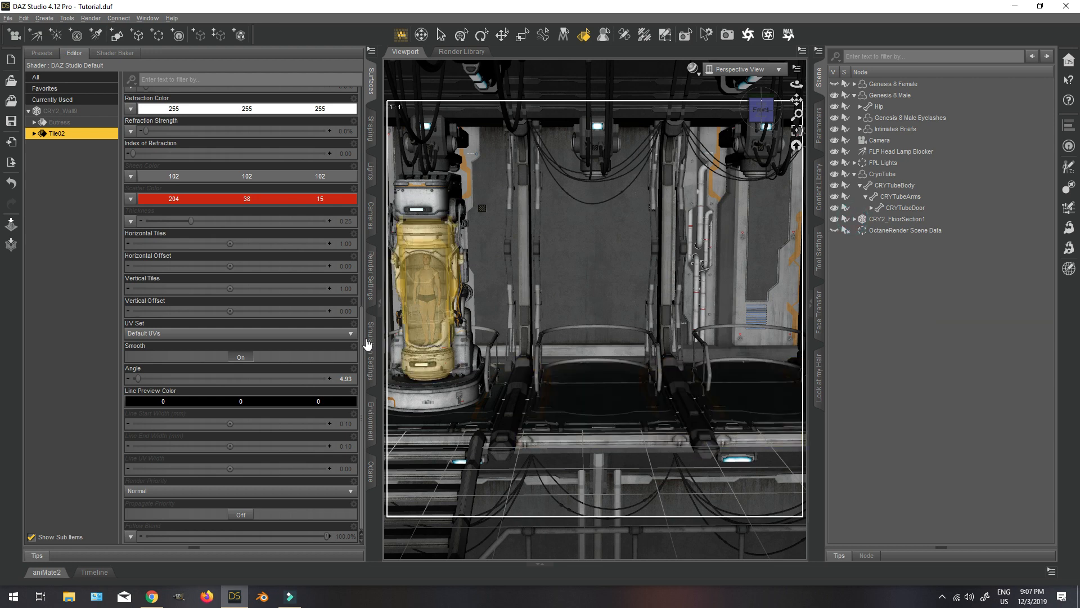
click(892, 175)
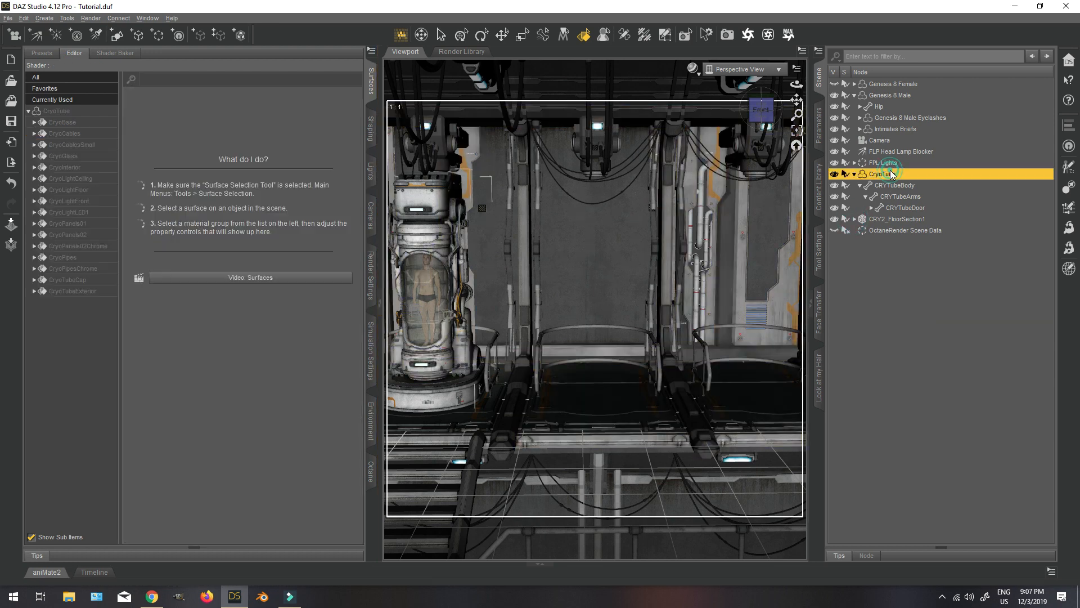
click(903, 96)
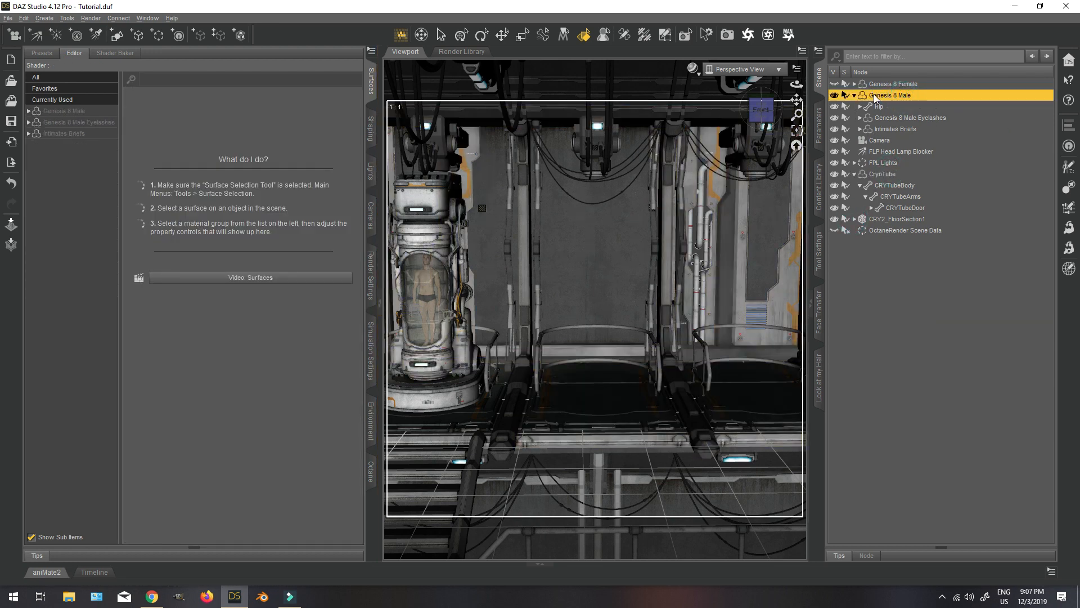
drag(873, 93, 900, 174)
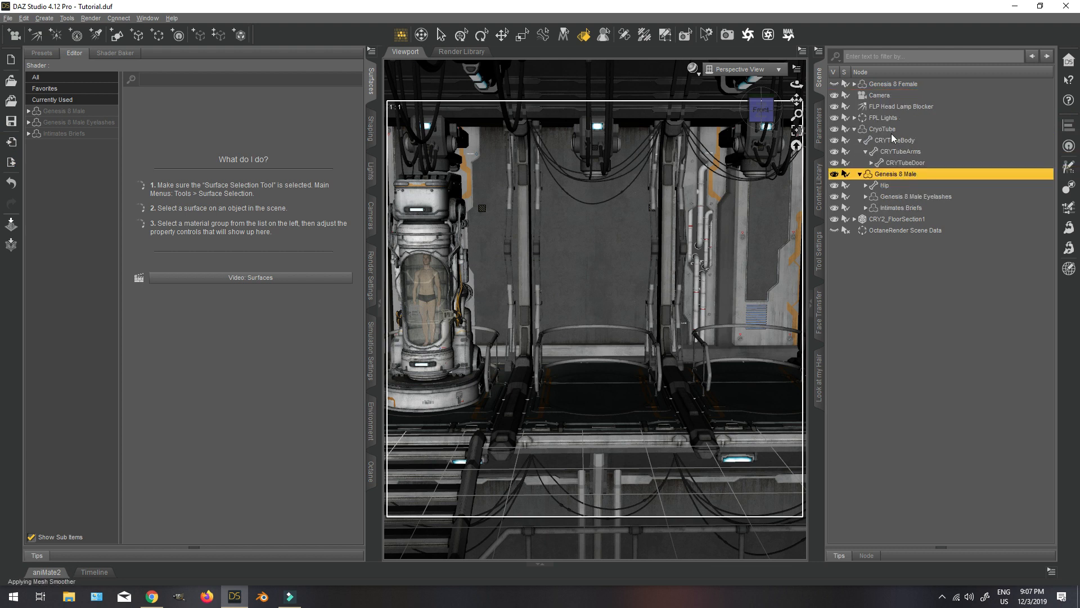
Create a node instance of CryoTube with the default name and label CryoTube Instance.
click(892, 130)
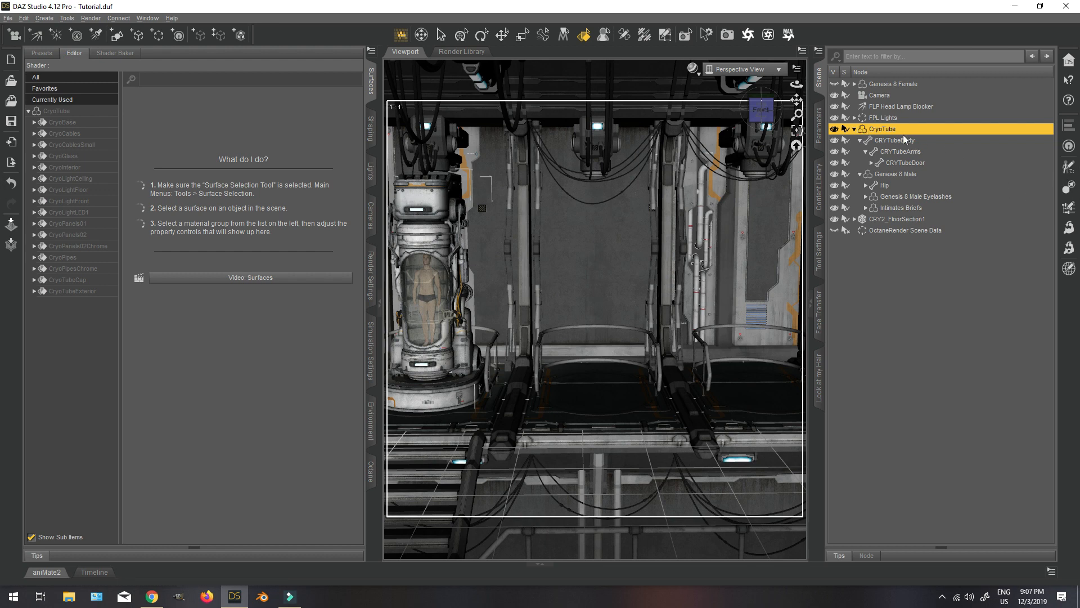
click(39, 20)
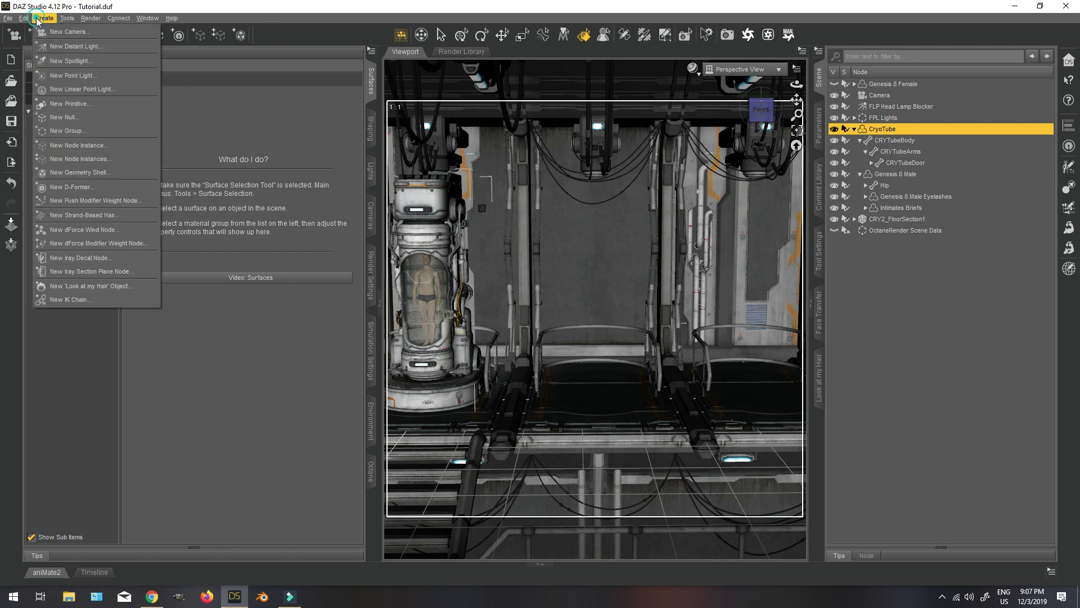
click(75, 146)
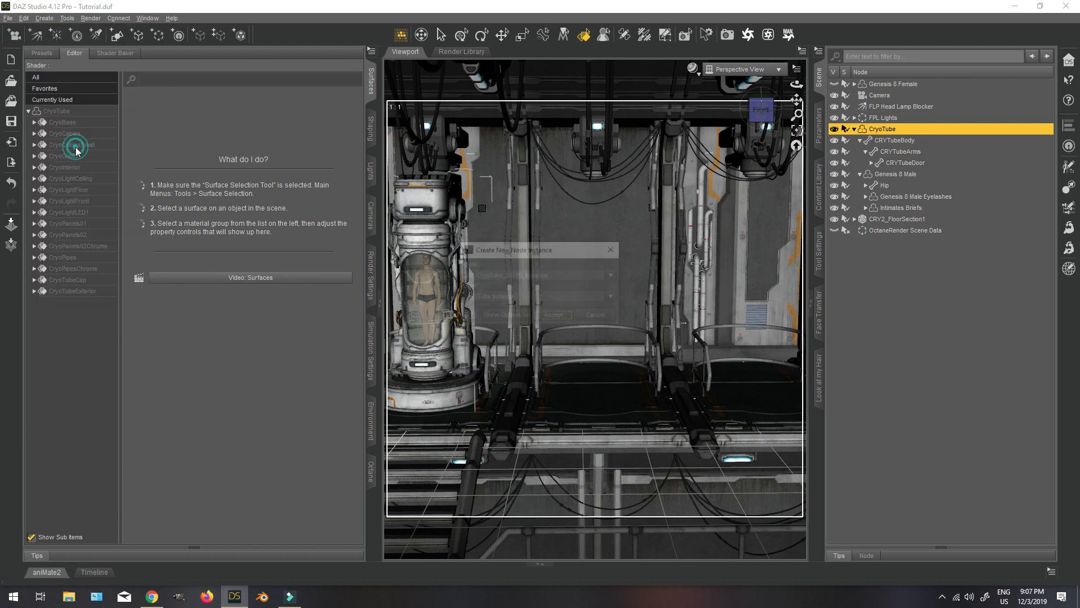
click(568, 323)
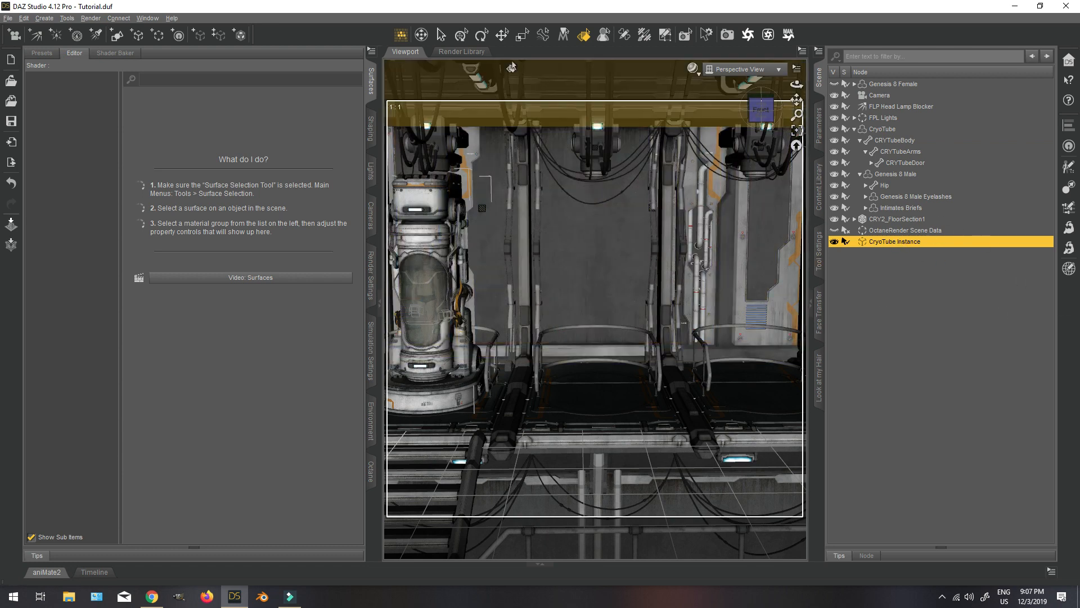
Move CryoTube Instance along X onto the platform in the middle bay and check its placement.
click(461, 35)
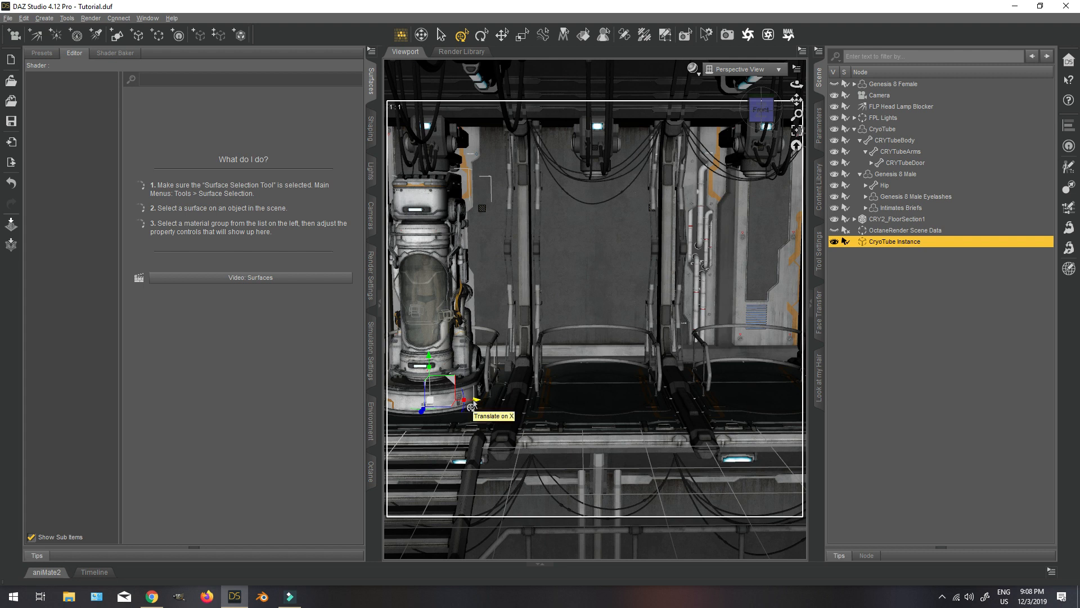
drag(474, 401, 532, 401)
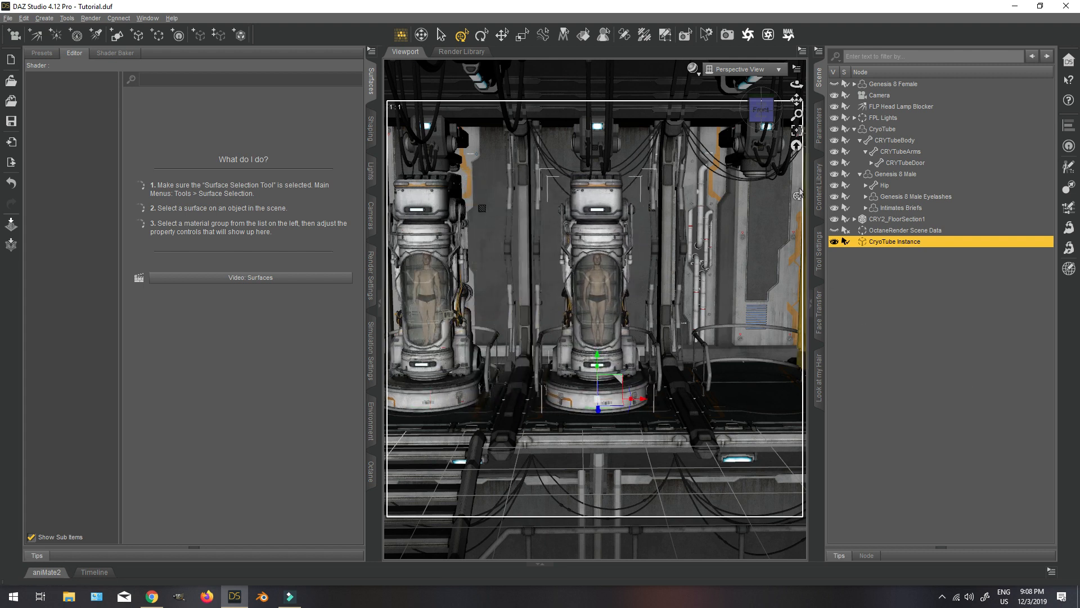
mouse_move(764, 112)
mouse_down()
mouse_move(781, 114)
mouse_move(746, 114)
mouse_move(760, 115)
mouse_up()
scroll(741, 177, up, 4)
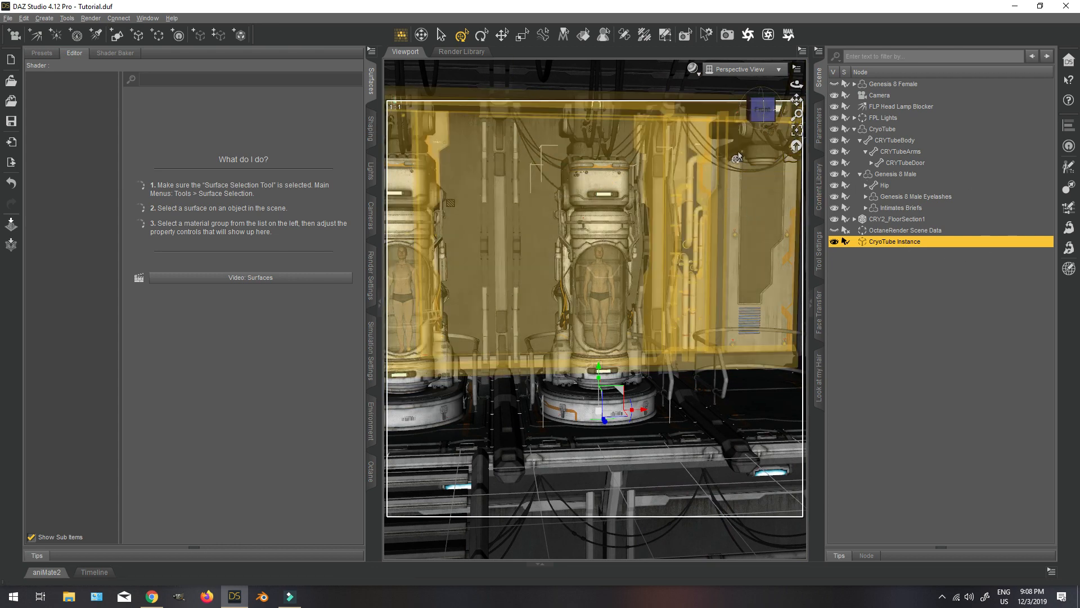
click(754, 115)
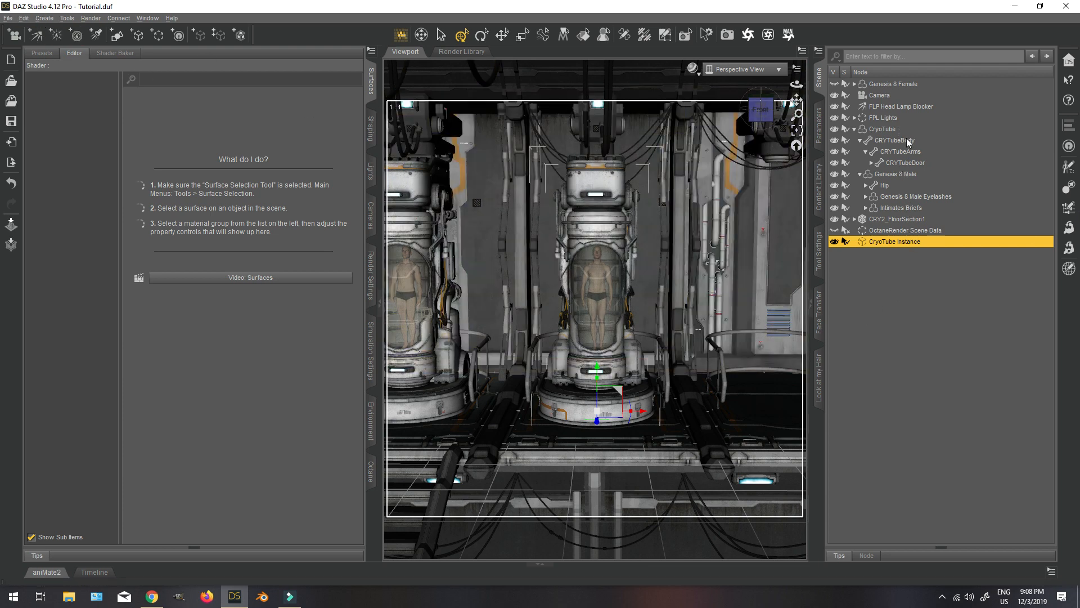
Duplicate the CryoTube Instance node and move CryoTube Instance (2) along X onto the third platform.
click(24, 18)
mouse_move(47, 83)
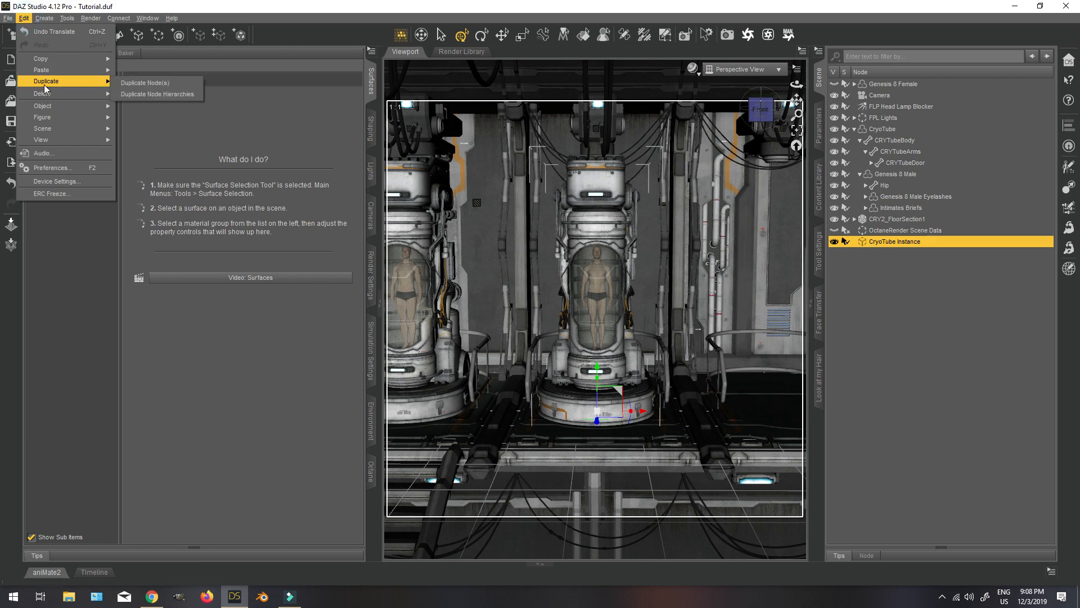
click(148, 84)
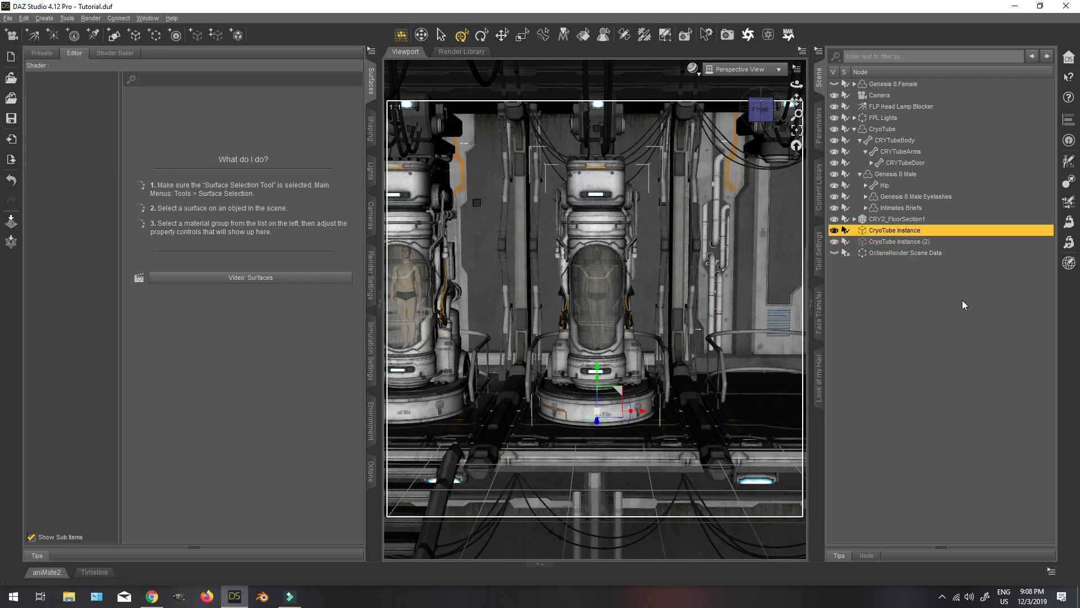
click(923, 242)
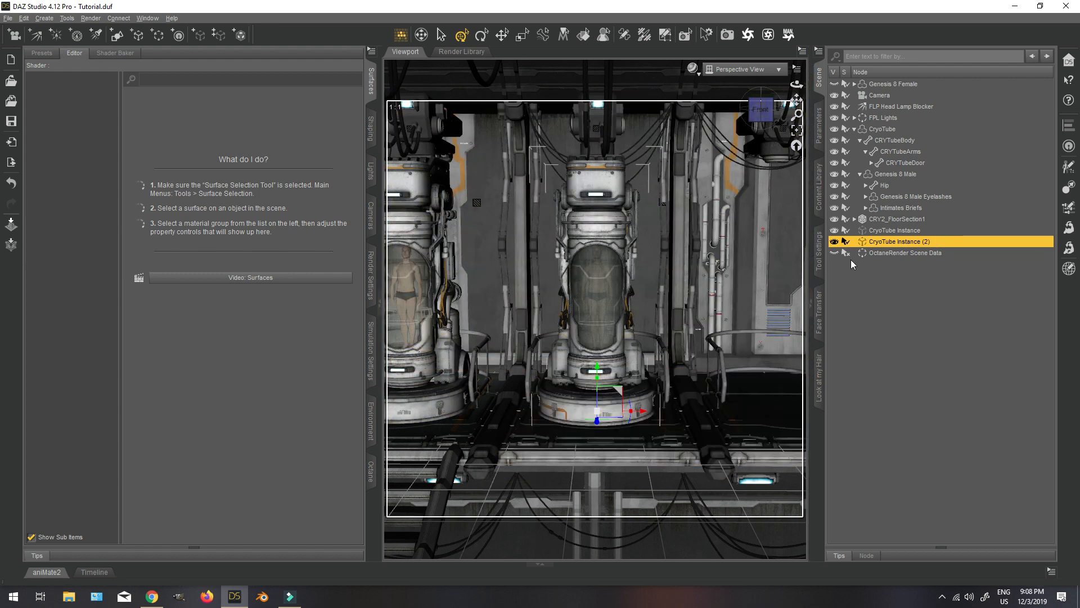
drag(759, 105, 761, 105)
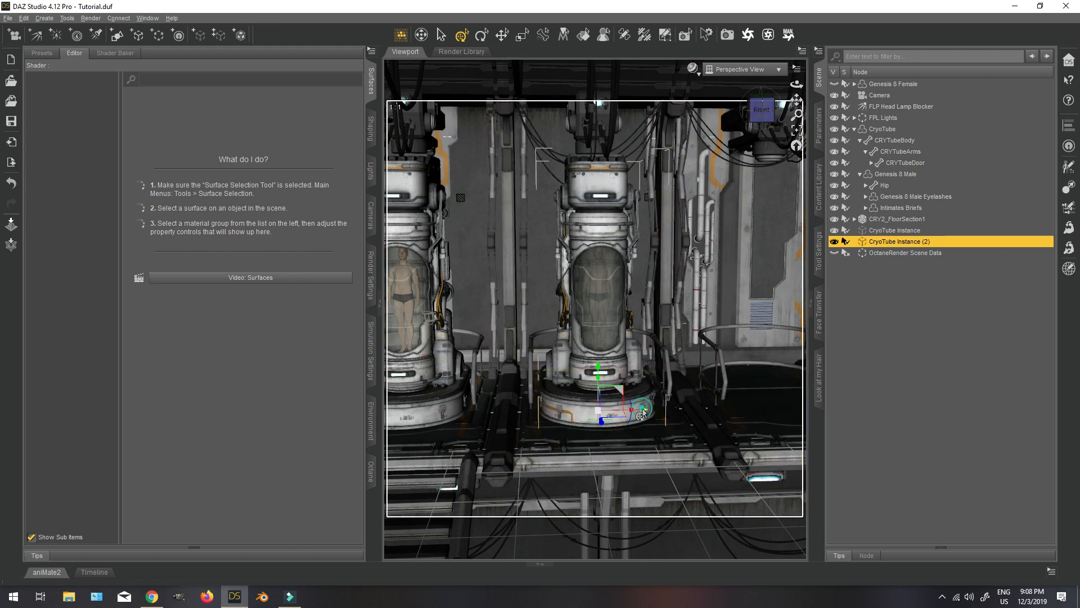
drag(642, 411, 833, 402)
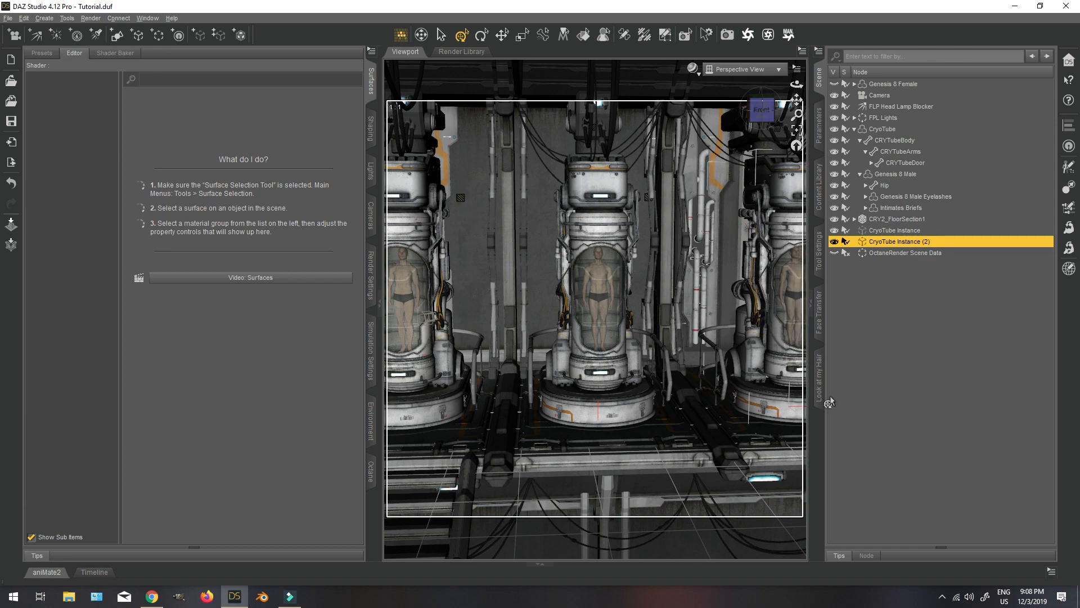
scroll(672, 369, up, 3)
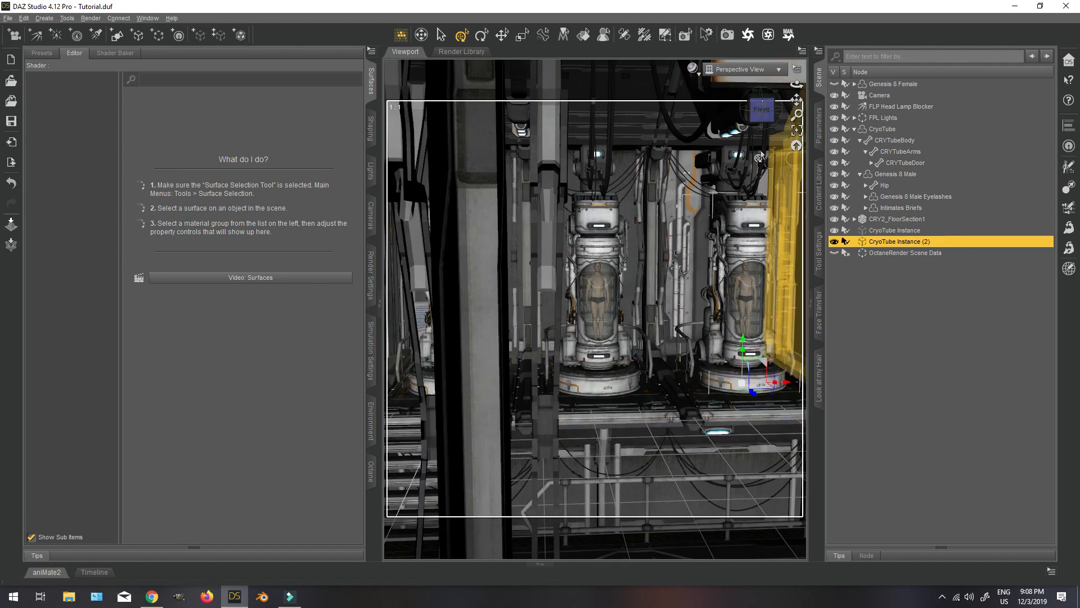
scroll(672, 369, up, 5)
scroll(673, 368, down, 8)
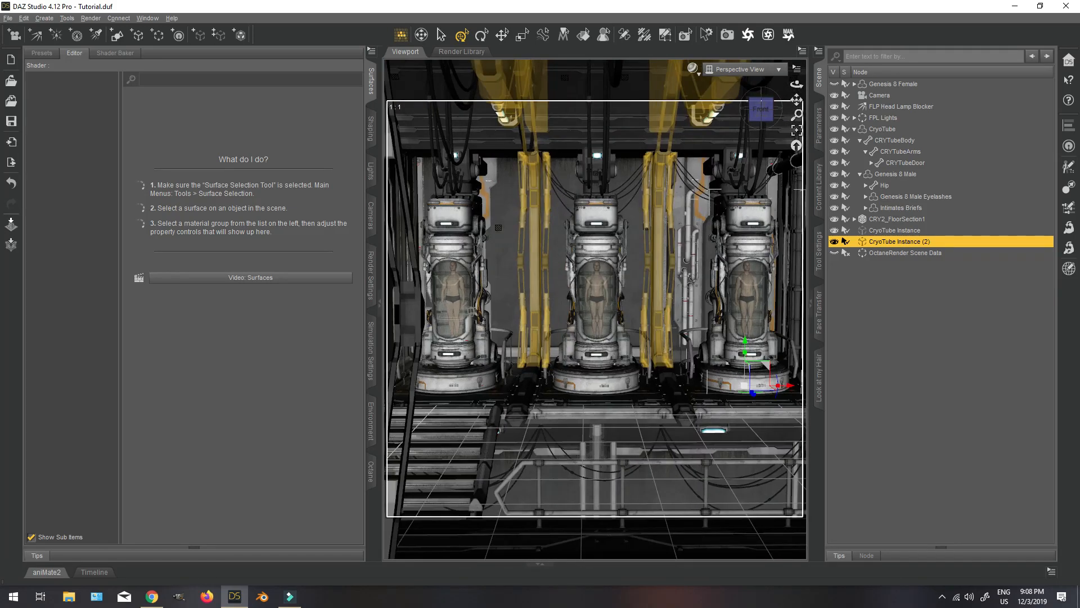
Parent both CryoTube instances to CryoTube and collapse its hierarchy.
ctrl+click(909, 231)
drag(909, 232, 902, 130)
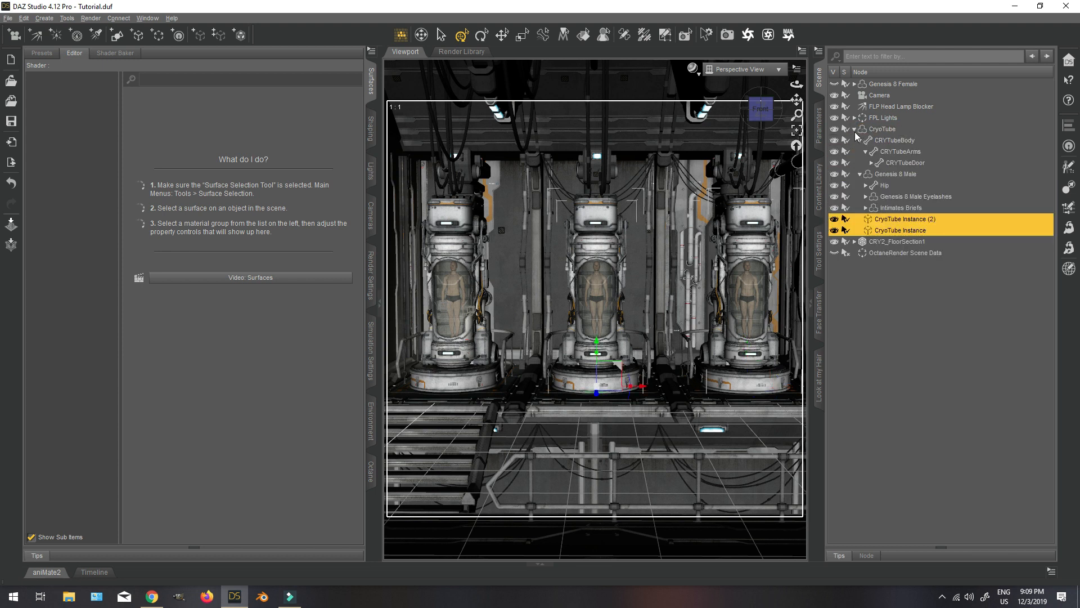
click(854, 129)
click(893, 129)
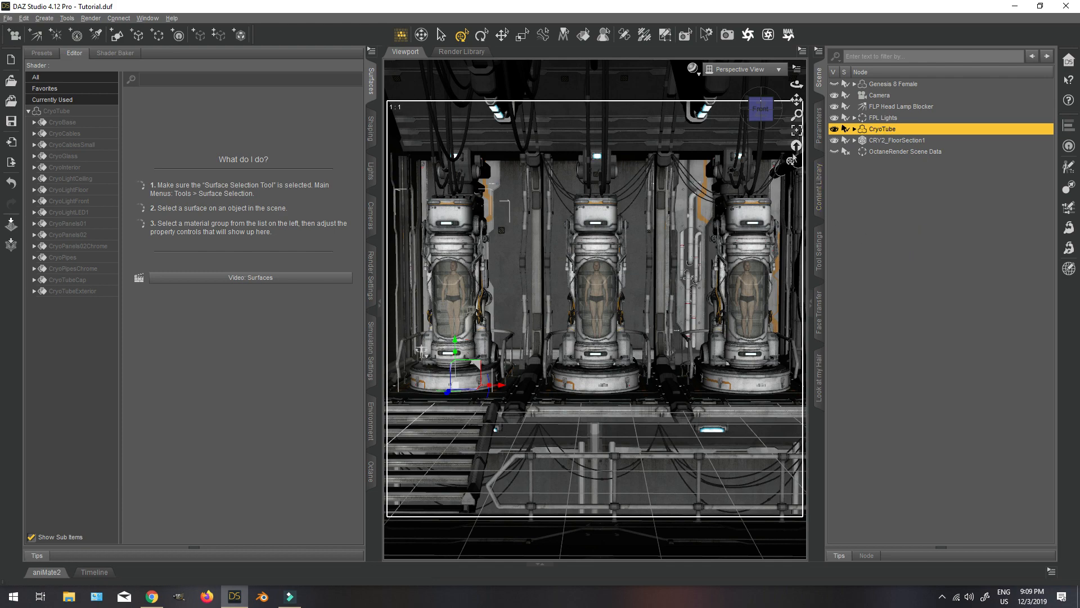
Inspect the three tubes from an angle and hide the CRY2_Wall7 wall that blocks the side view.
middle_drag(751, 162, 696, 171)
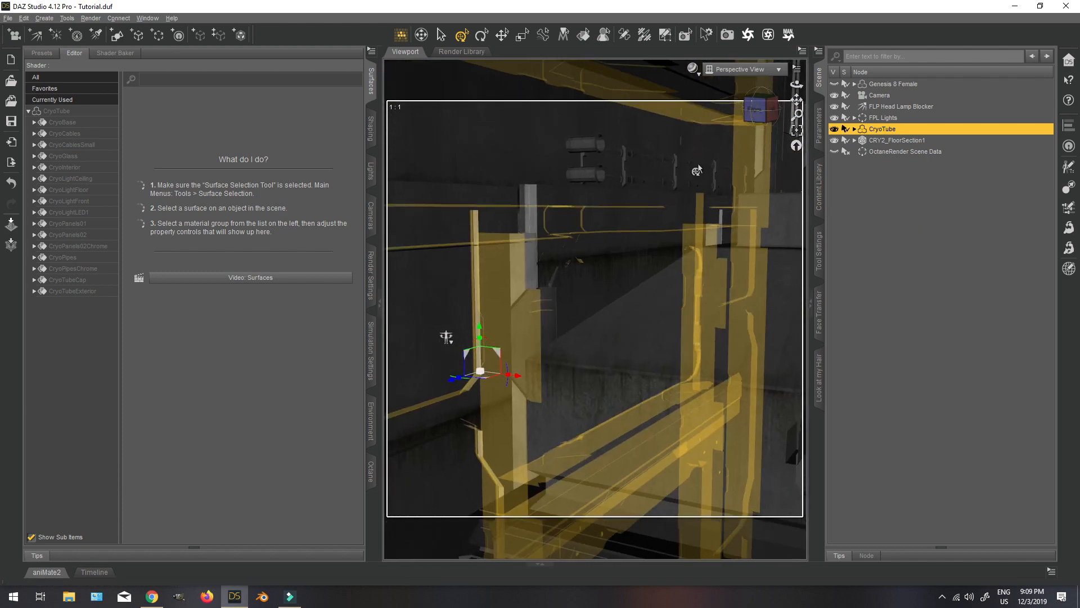
key(f)
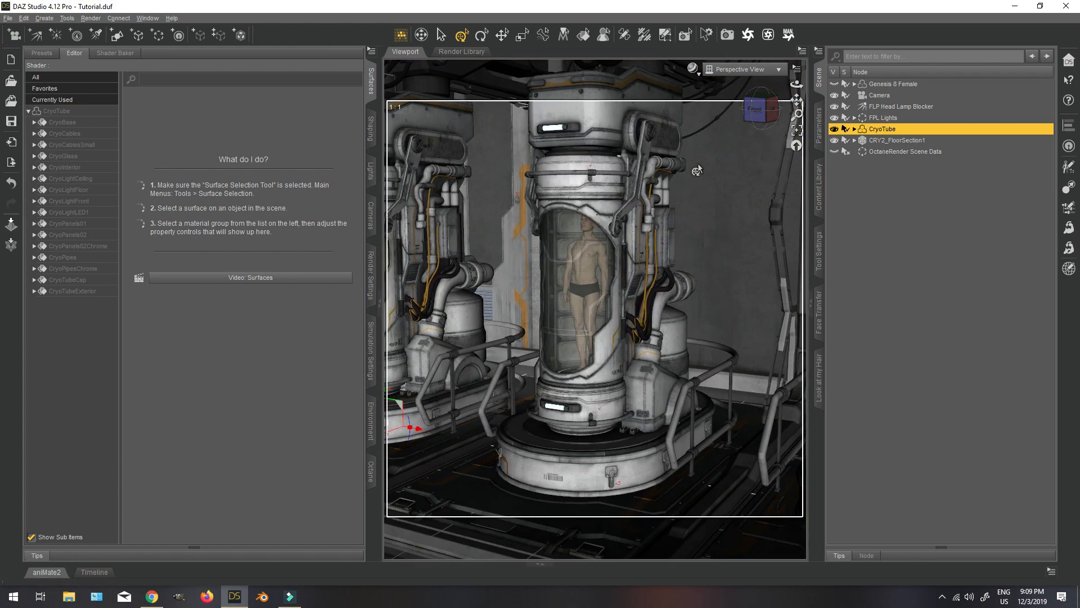
mouse_move(765, 109)
mouse_down()
mouse_move(742, 106)
mouse_move(764, 109)
mouse_up()
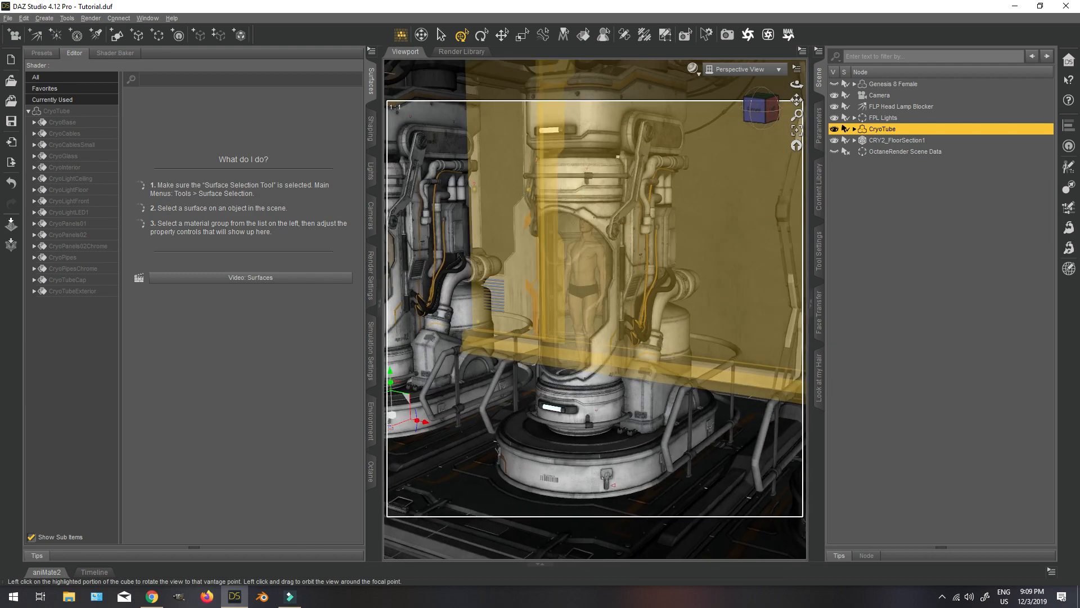
click(762, 109)
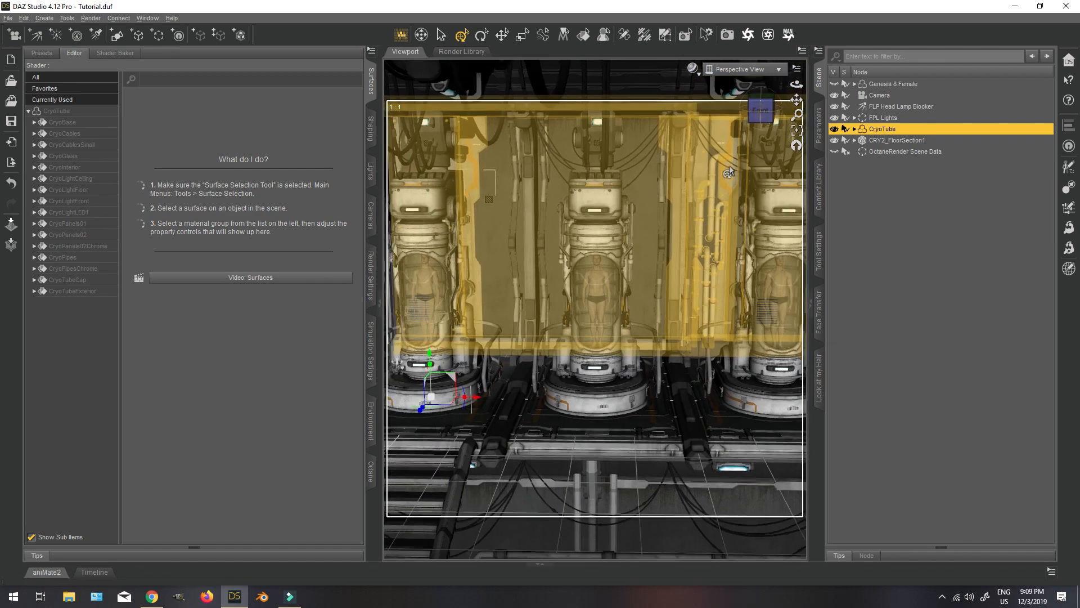
scroll(731, 167, down, 4)
click(769, 130)
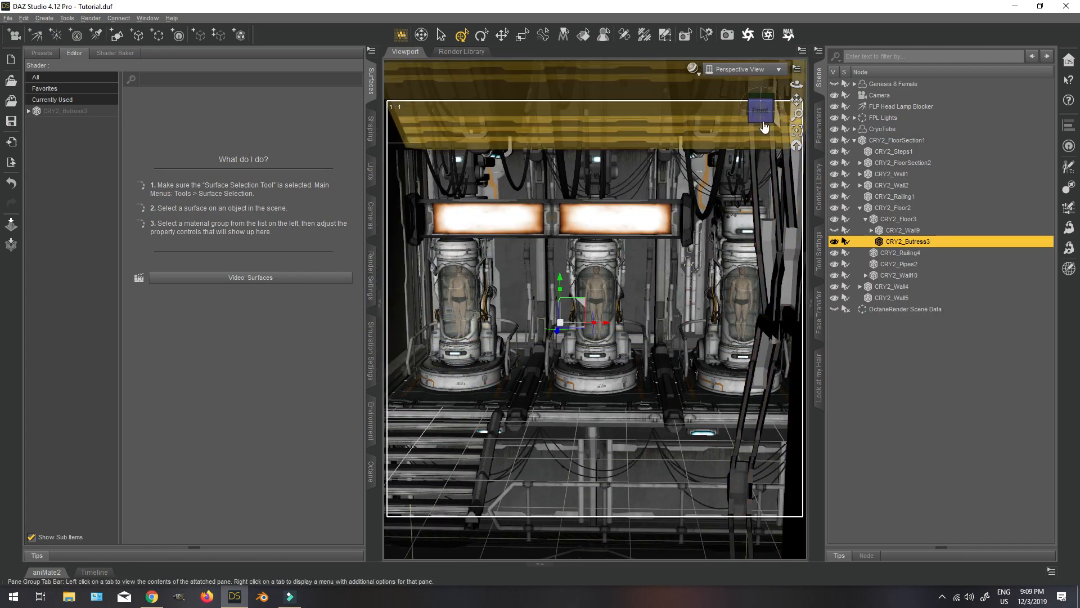
drag(762, 114, 780, 161)
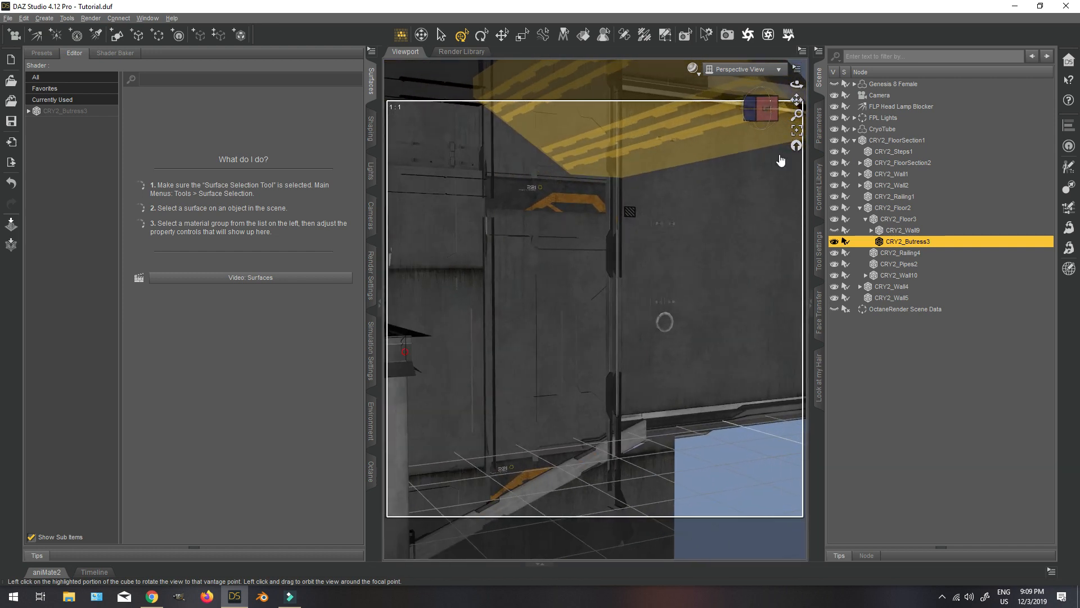
click(720, 282)
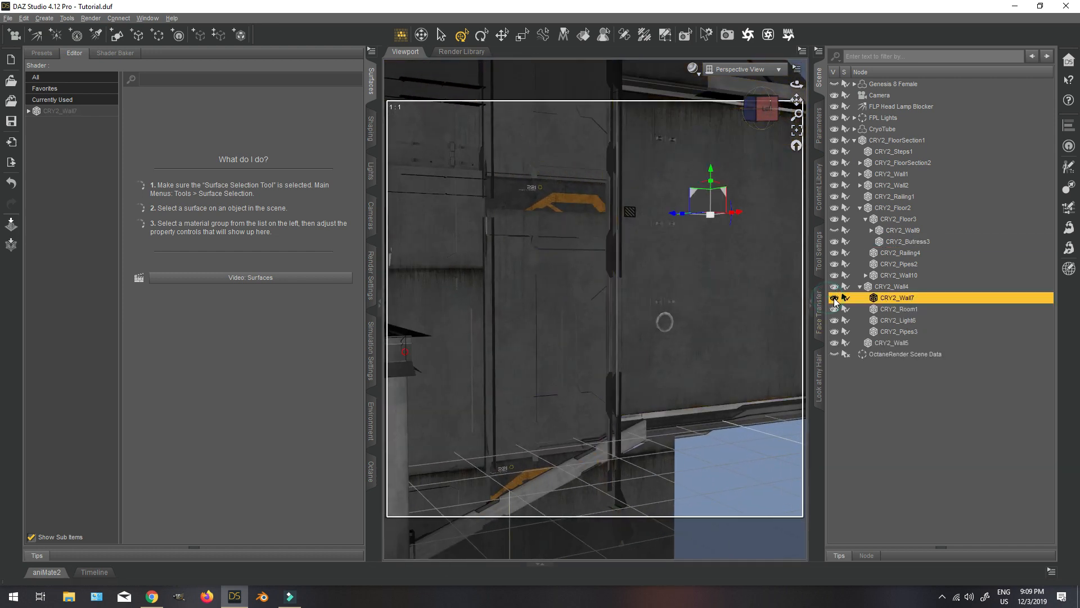
click(835, 299)
Hide CRY2_Pipes3, CRY2_Light6, CRY2_Room1 and the CRY2_Wall4 wall to open up the side of the room.
click(899, 331)
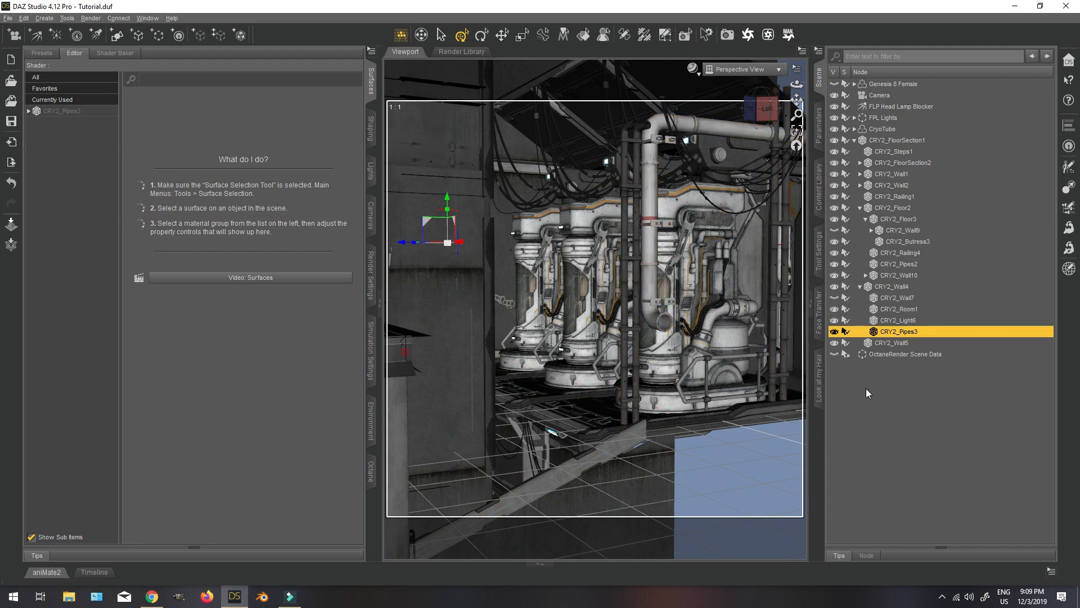
click(834, 332)
click(836, 310)
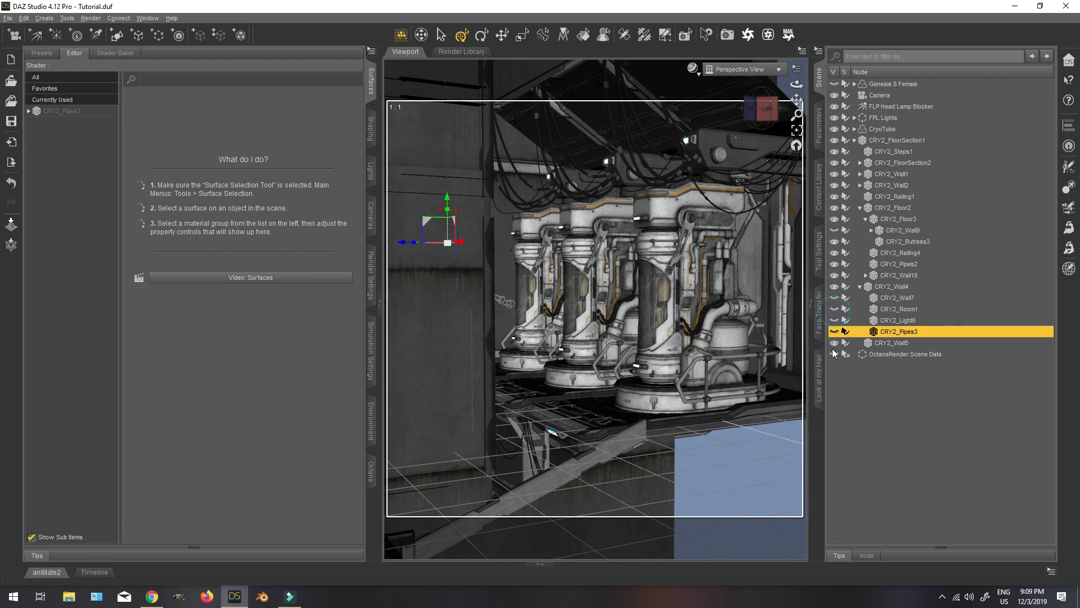
click(451, 310)
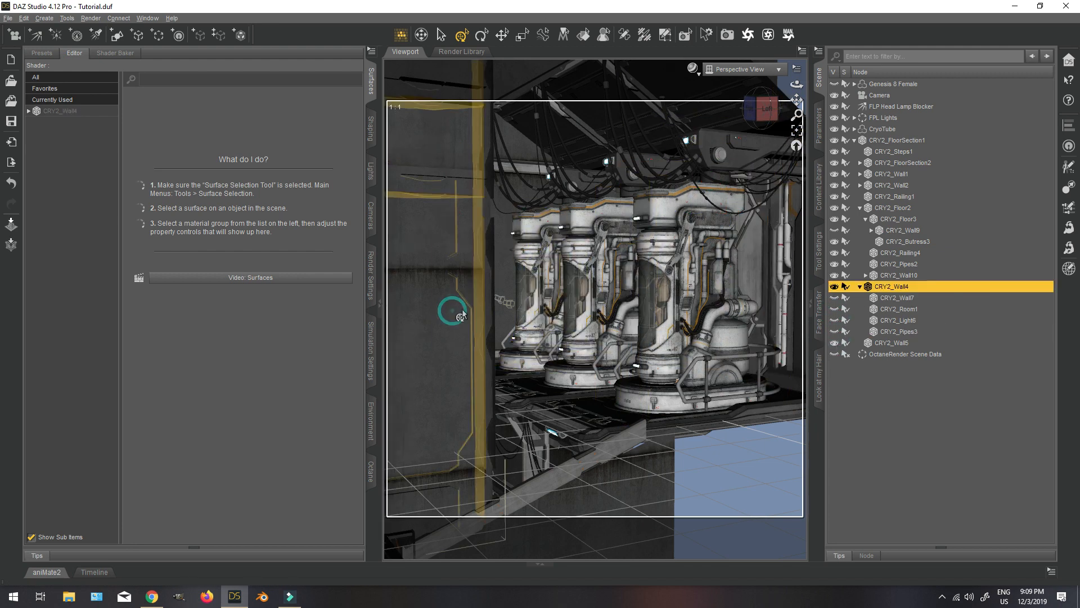
click(835, 287)
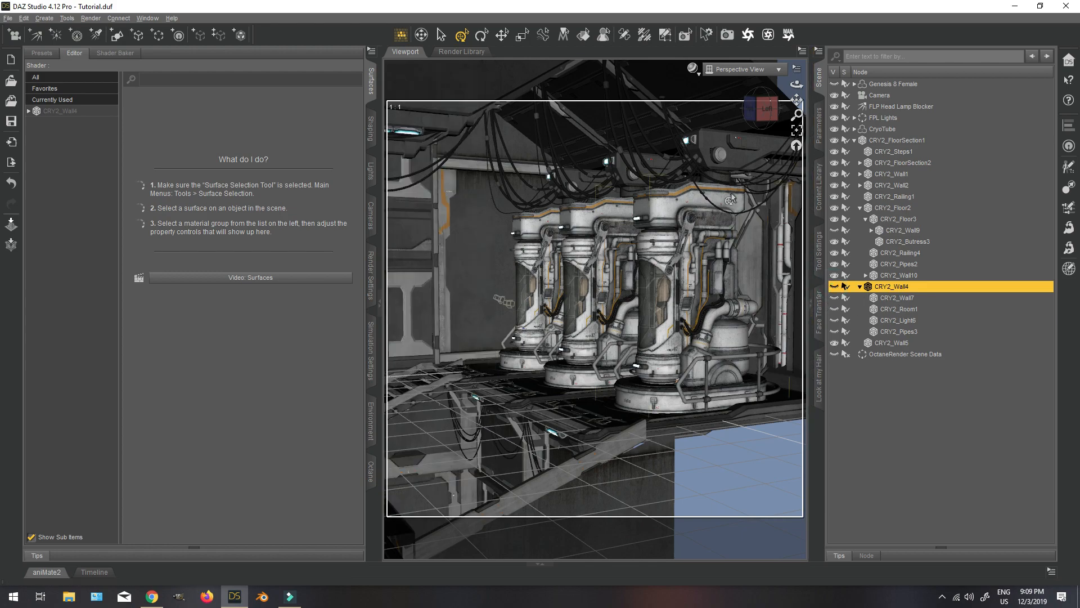
Look through Camera and reposition it to view the original CryoTube from an angle.
mouse_move(762, 110)
mouse_down()
mouse_move(783, 104)
mouse_move(765, 108)
mouse_up()
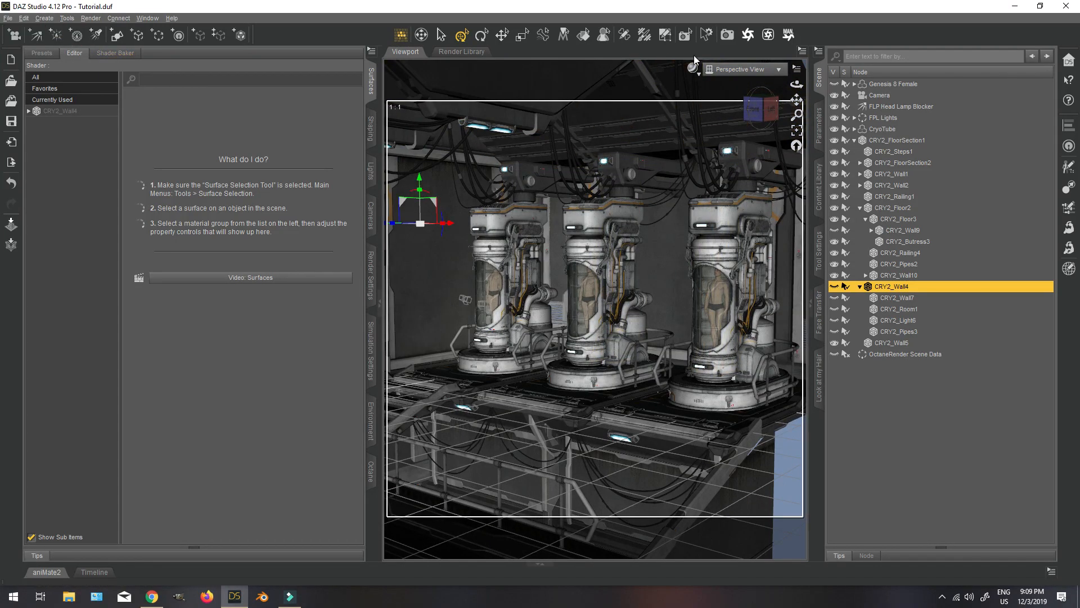
click(741, 69)
click(744, 160)
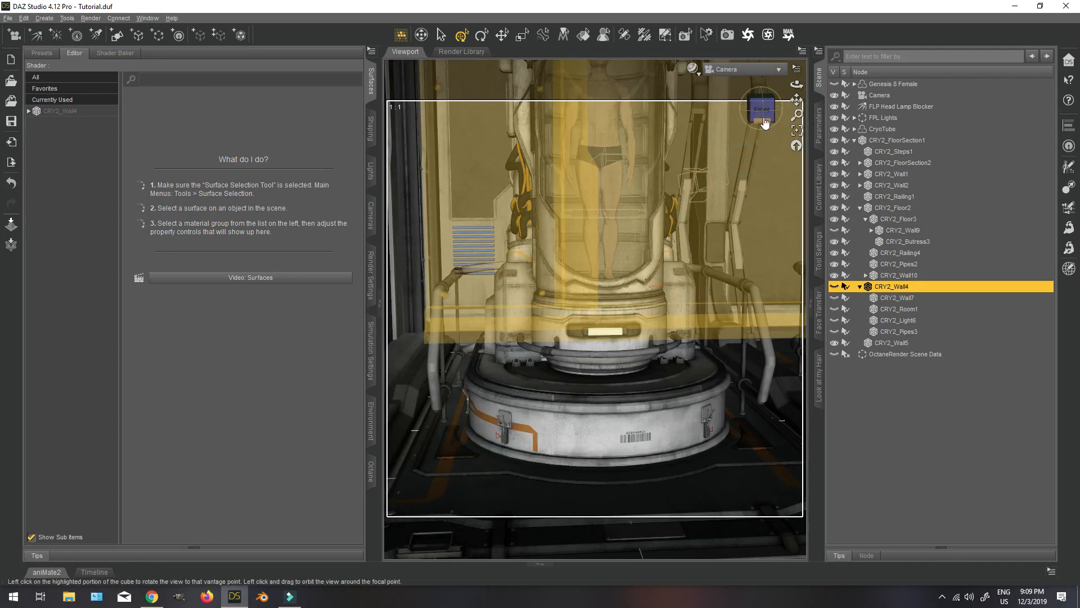
scroll(690, 208, down, 8)
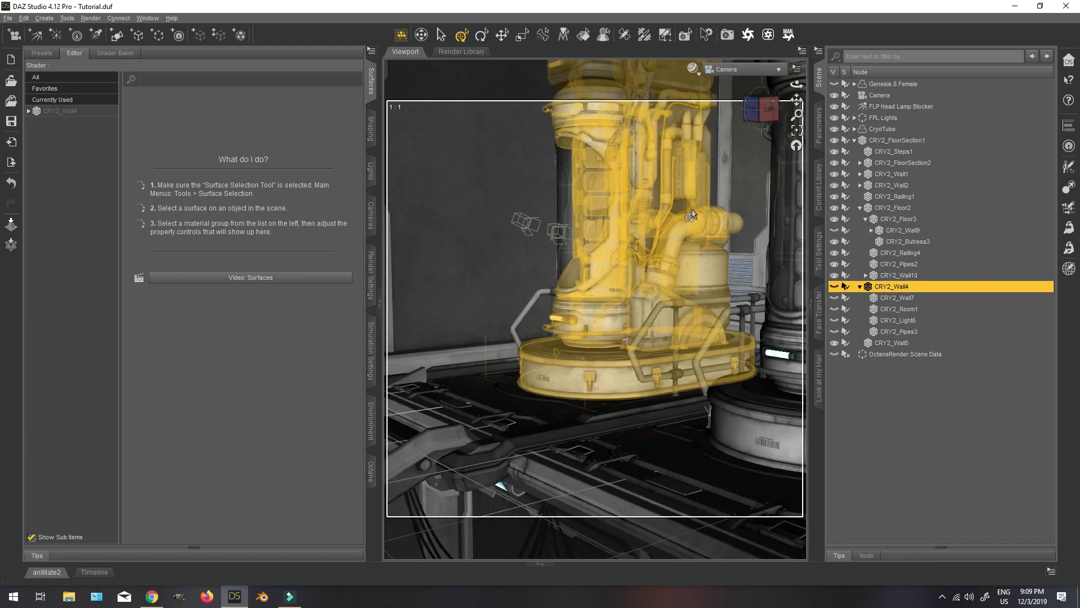
click(895, 130)
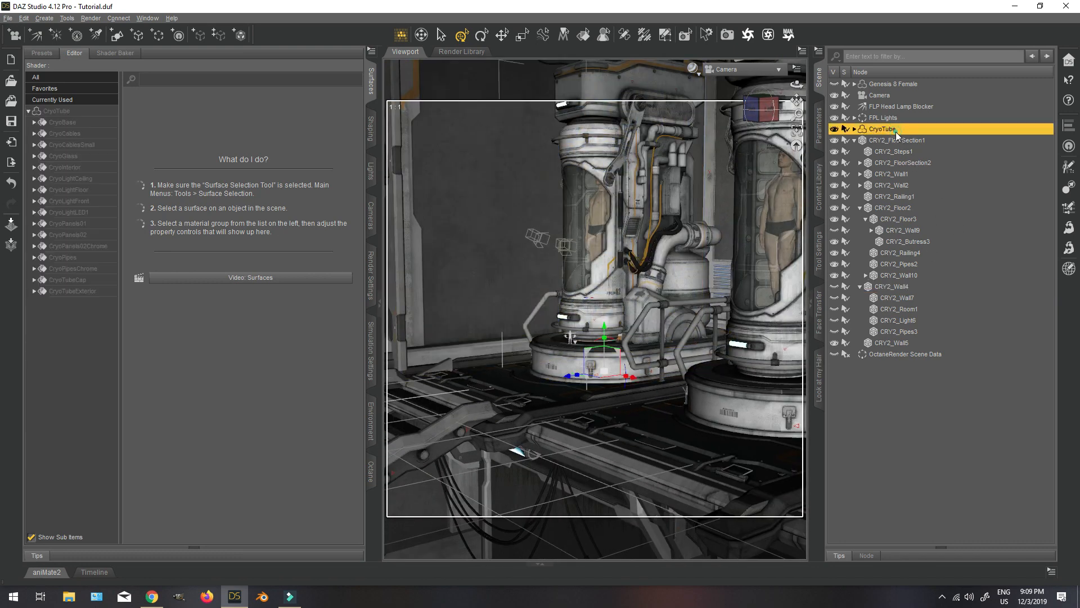
Collapse the CRY2_FloorSection1 hierarchy and group it together with CryoTube in a new group with the default name.
click(855, 141)
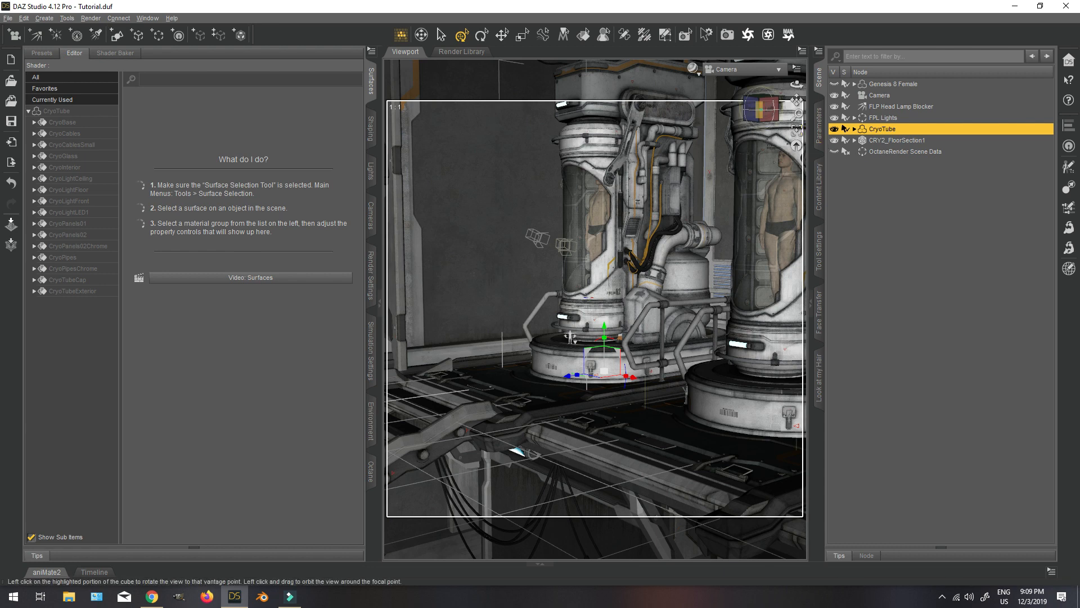
drag(797, 85, 841, 85)
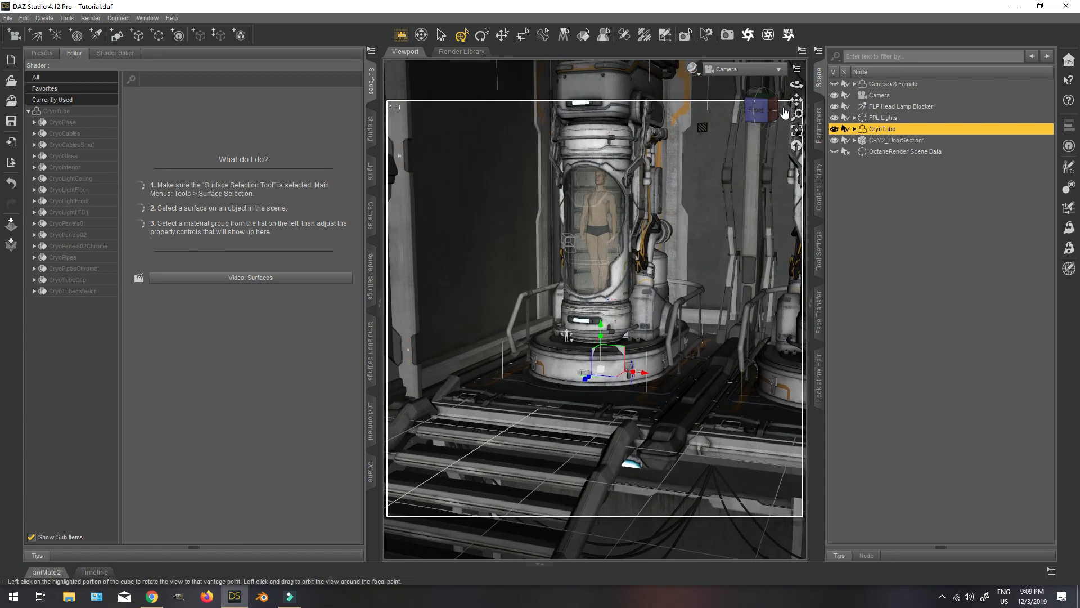
ctrl+click(906, 142)
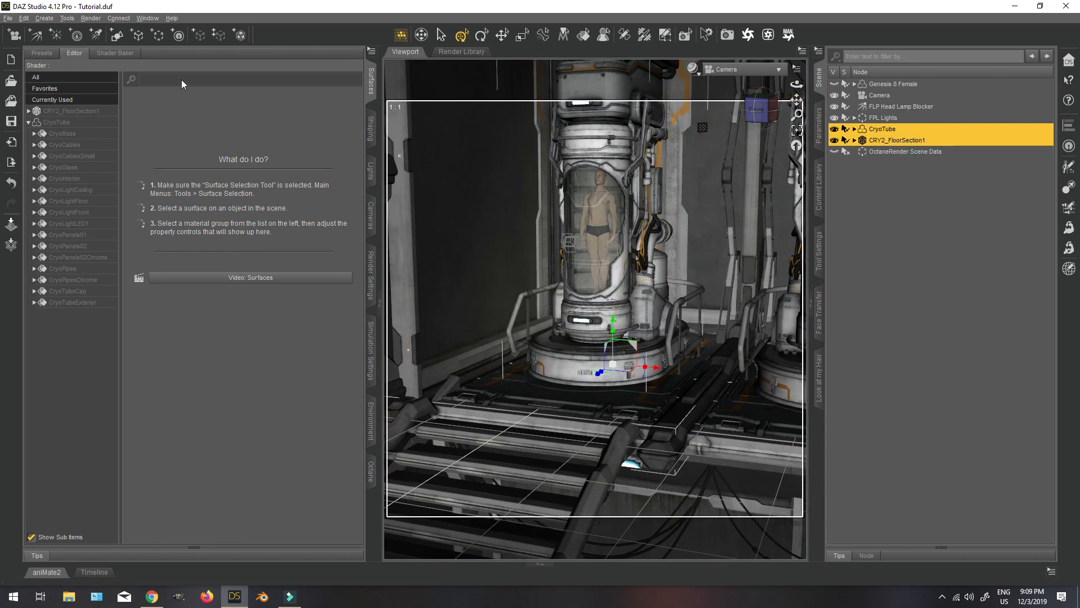
click(44, 18)
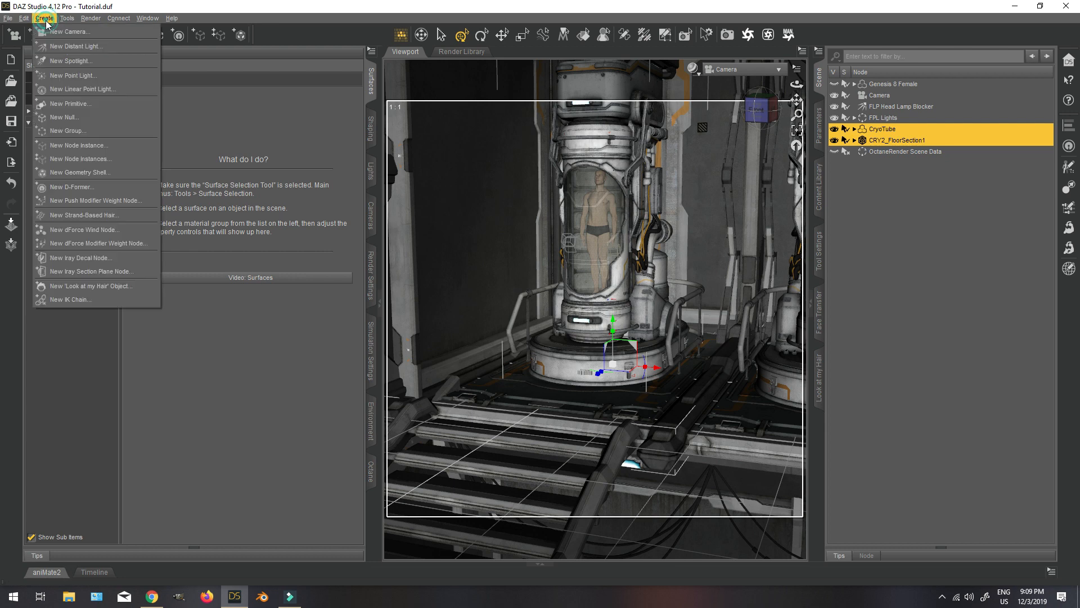
click(89, 130)
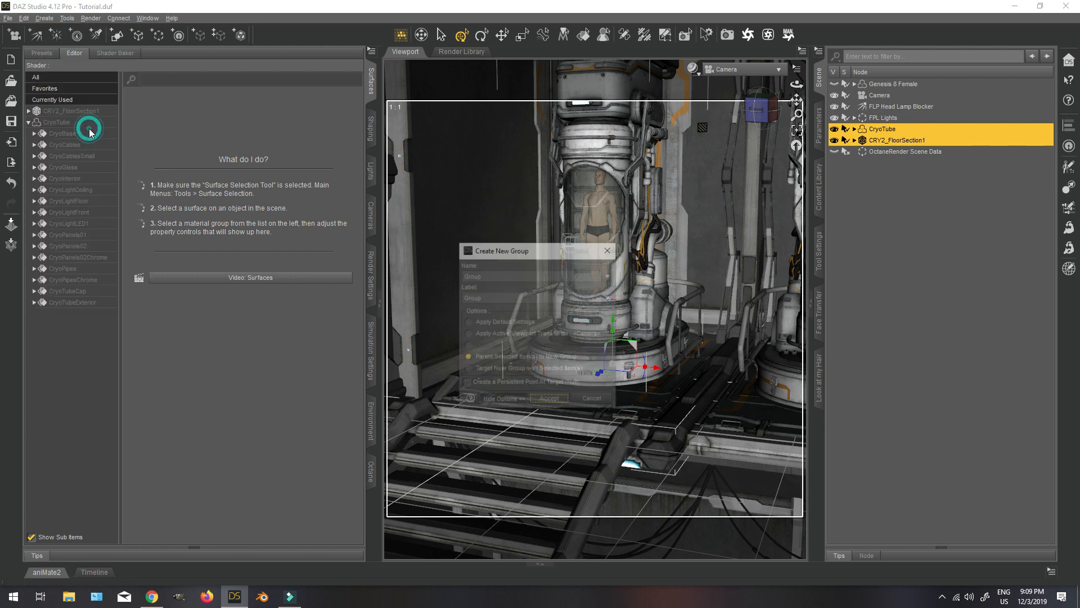
click(538, 402)
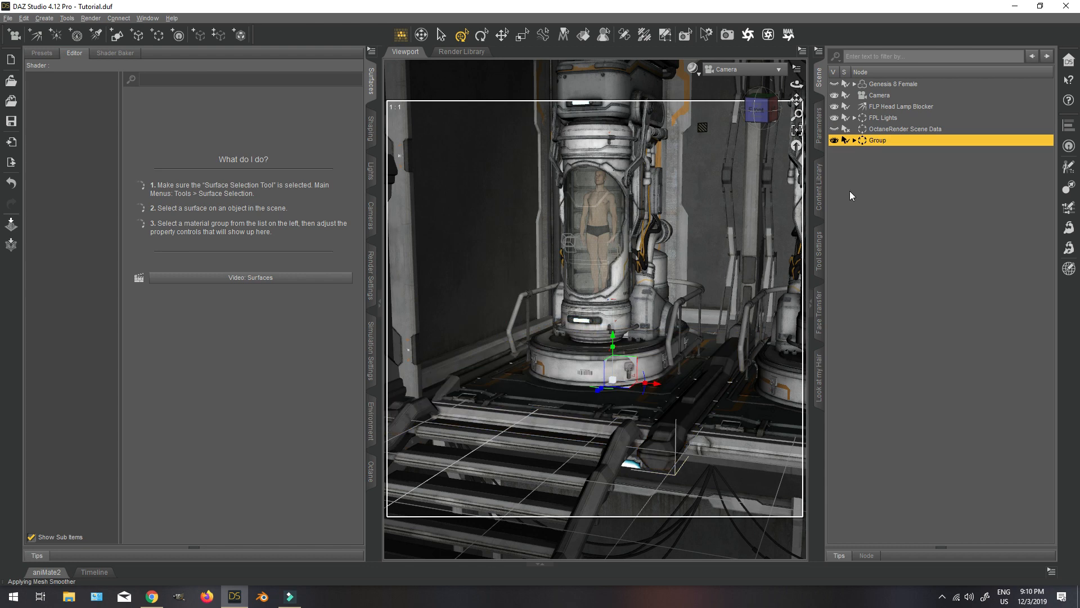
Move the new group along X to about -292.56 and reframe Camera on the tubes from an angle.
click(819, 125)
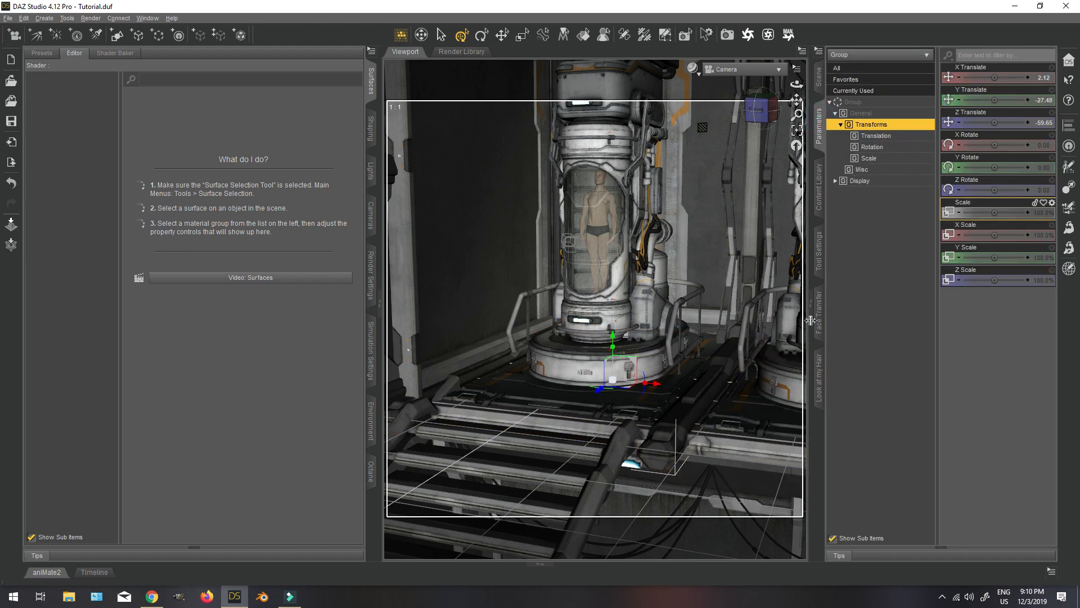
drag(654, 384, 433, 354)
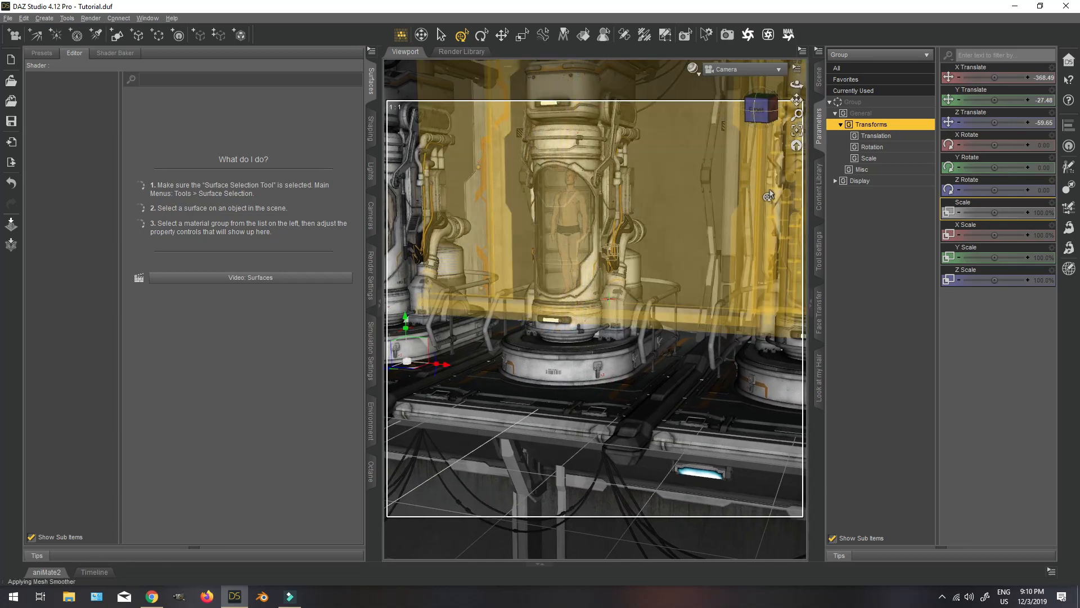
mouse_move(757, 119)
mouse_down()
mouse_move(701, 119)
mouse_move(753, 119)
mouse_up()
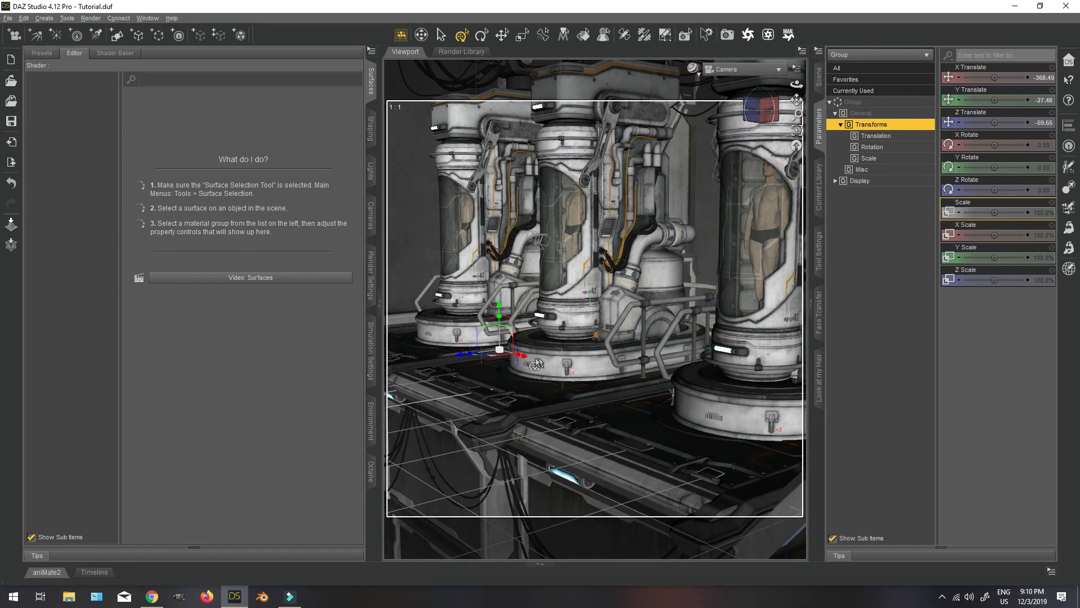
drag(523, 363, 655, 357)
scroll(655, 357, up, 10)
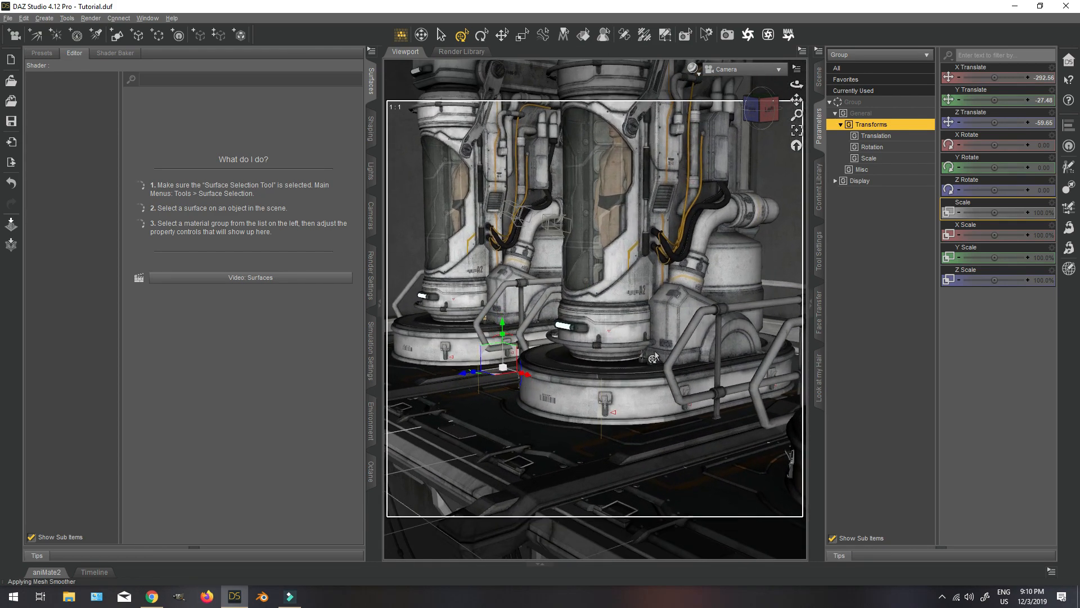
drag(761, 111, 738, 108)
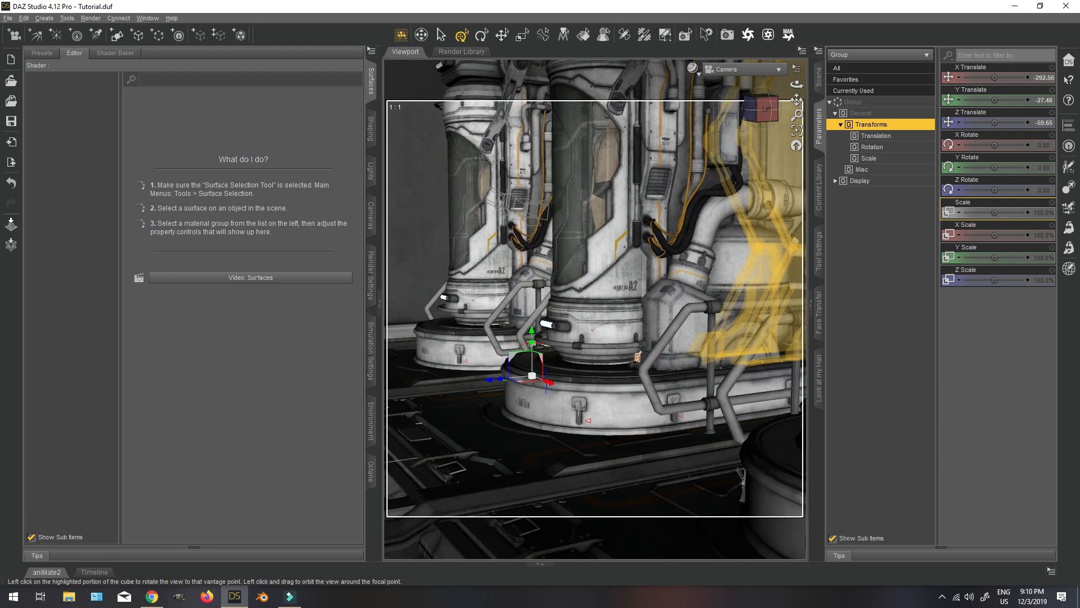
scroll(710, 211, down, 4)
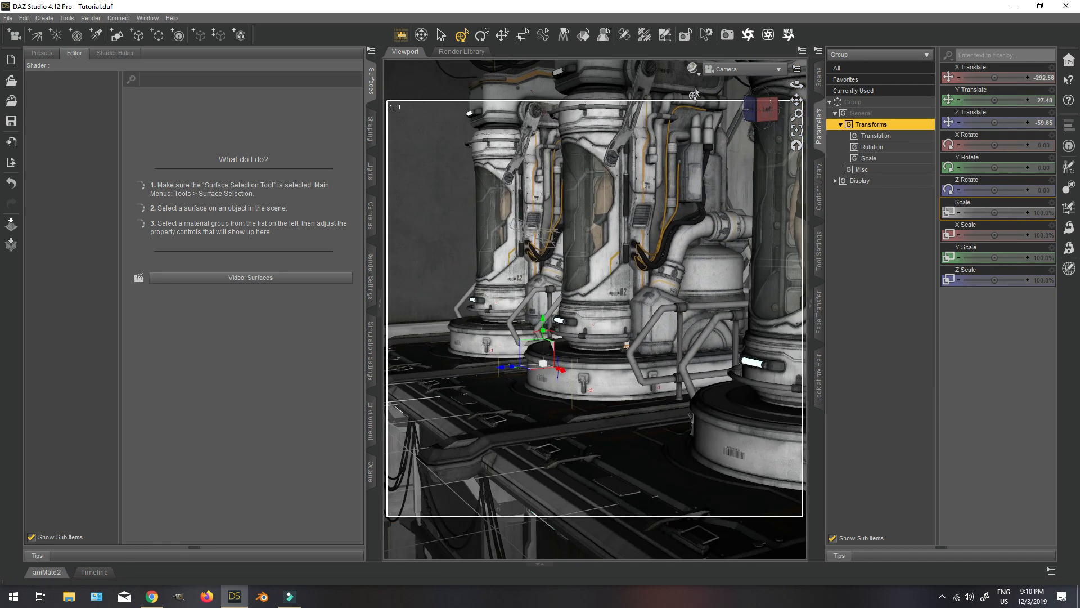
Change the viewport's draw style for the Camera view of the tubes.
click(693, 68)
click(697, 204)
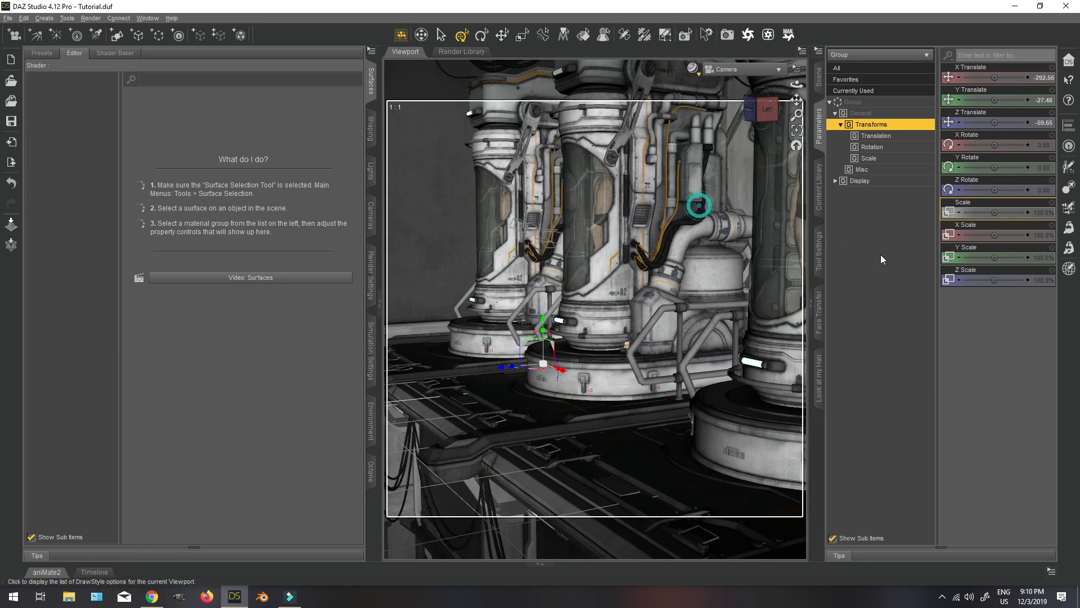
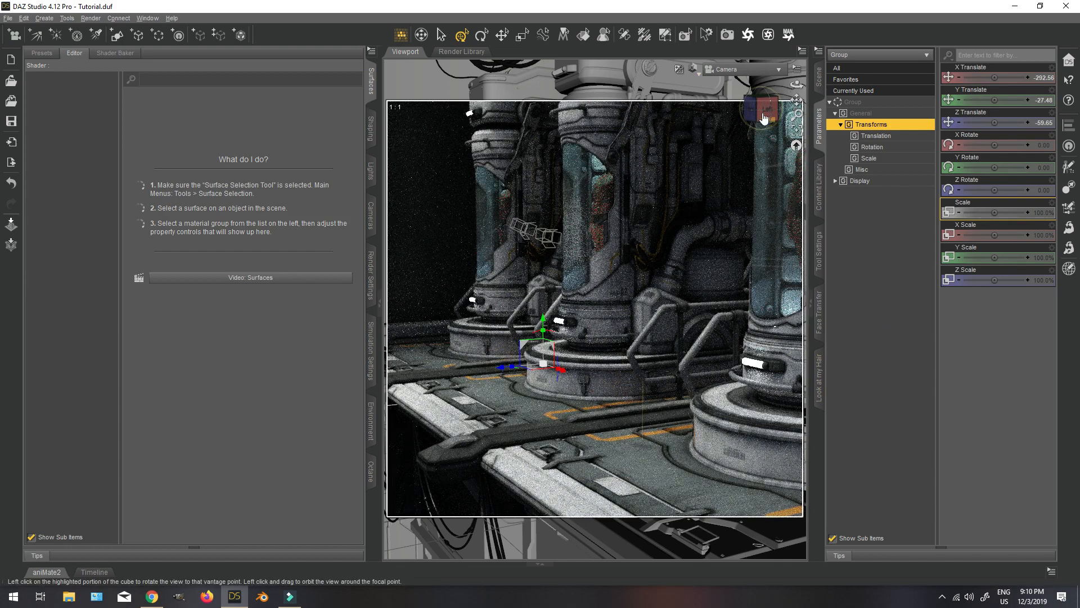
Switch the Camera view to Texture Shaded and move the group clear of Genesis 8 Female.
drag(764, 112, 777, 110)
click(817, 78)
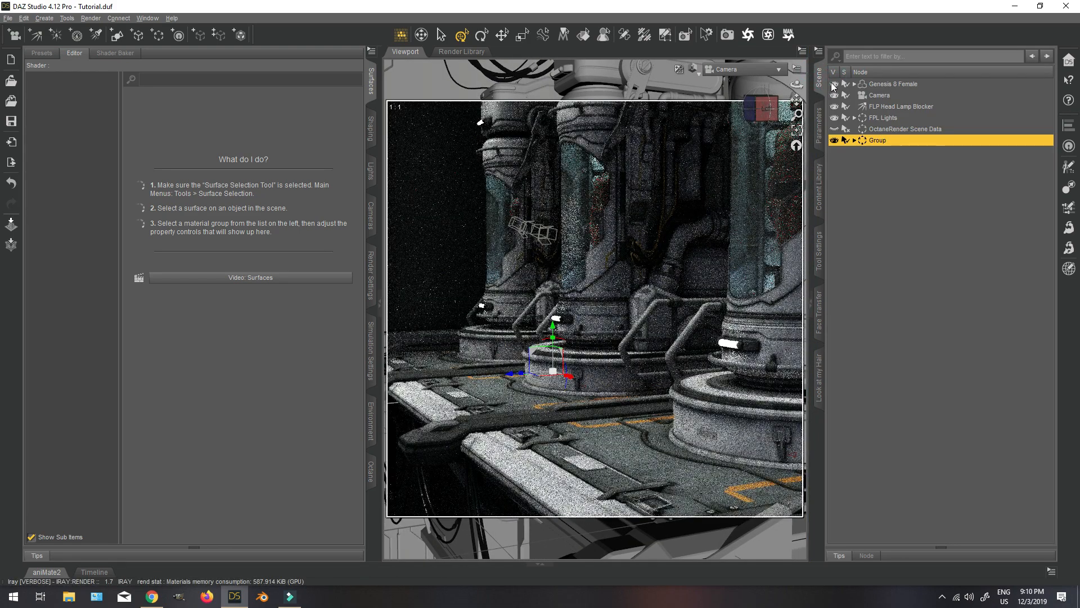
click(833, 85)
click(693, 69)
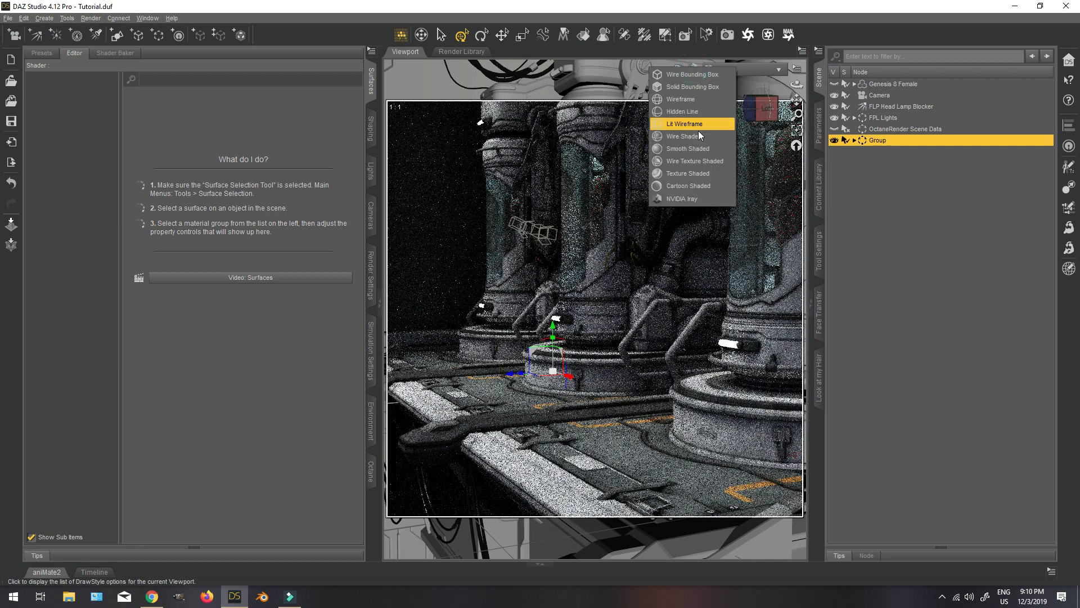
click(694, 171)
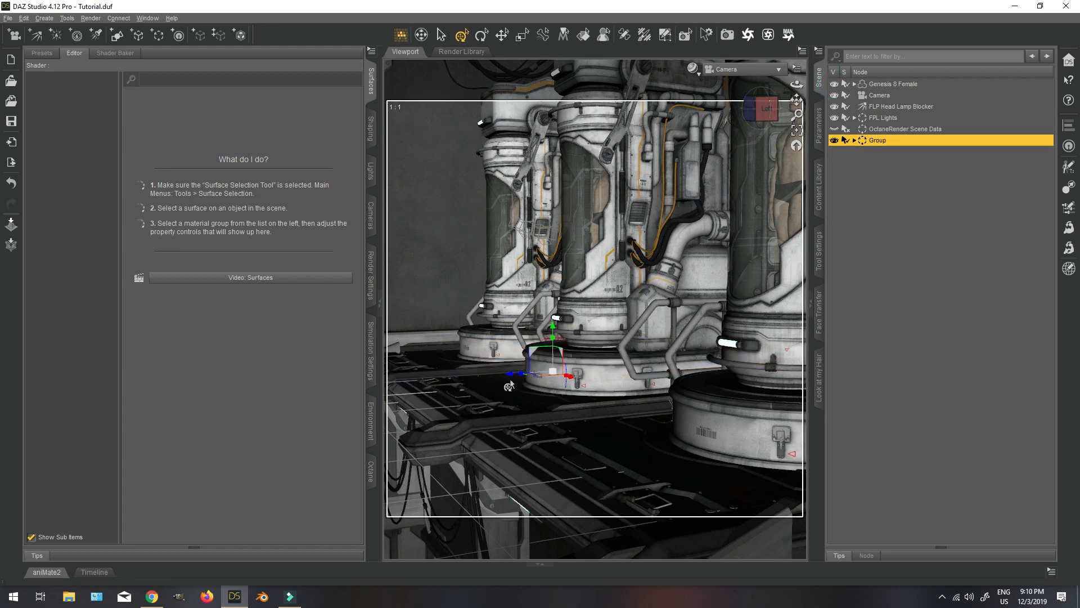
drag(512, 376, 606, 396)
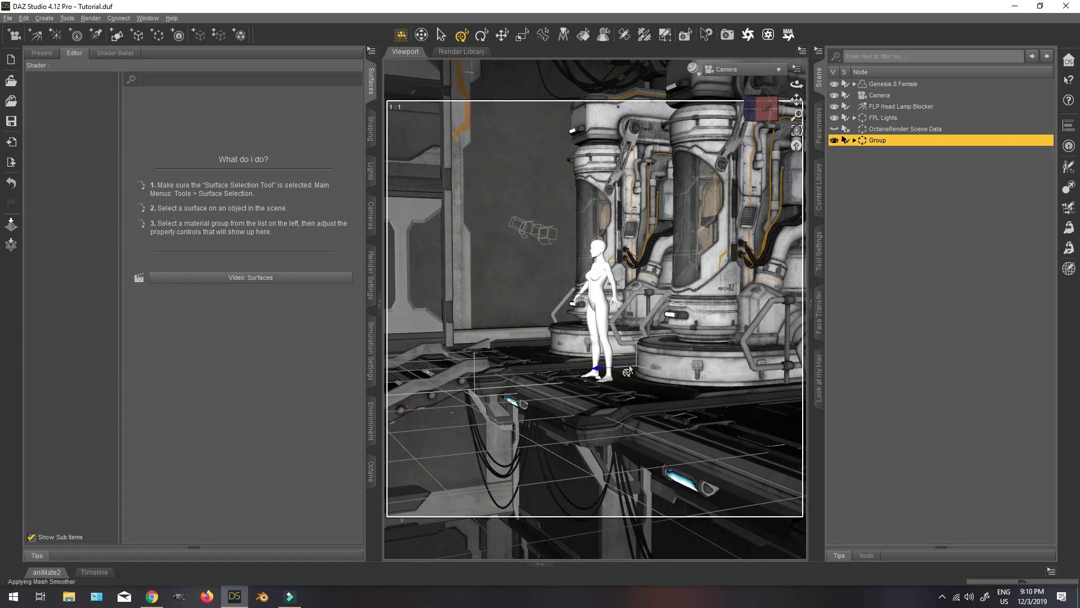
Bring Camera closer to Genesis 8 Female and the tubes, setting its Z Translate to about 115.18.
click(874, 96)
click(819, 124)
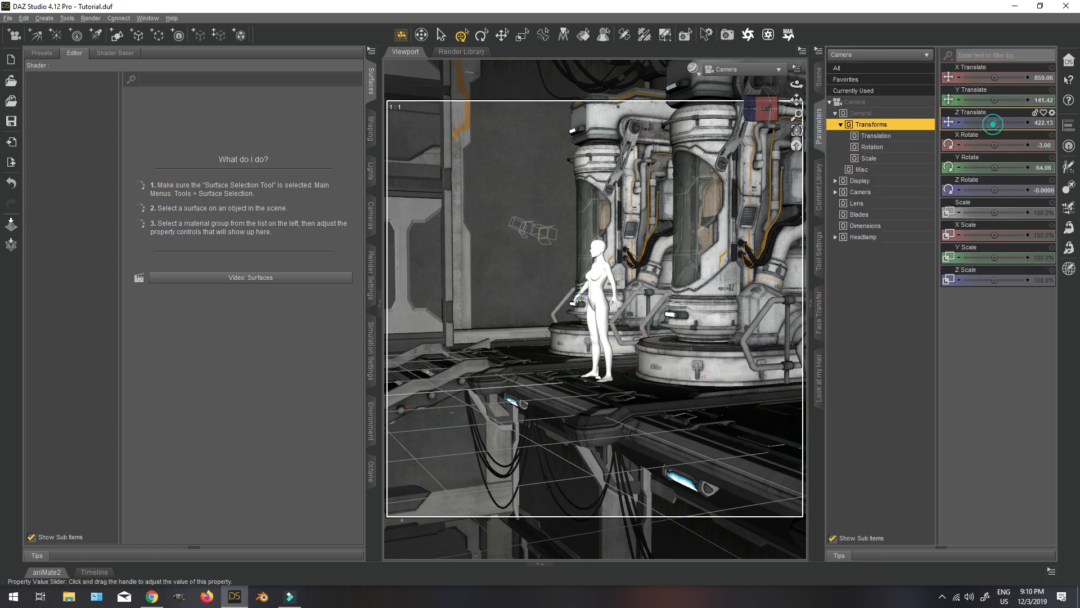
drag(993, 123, 920, 181)
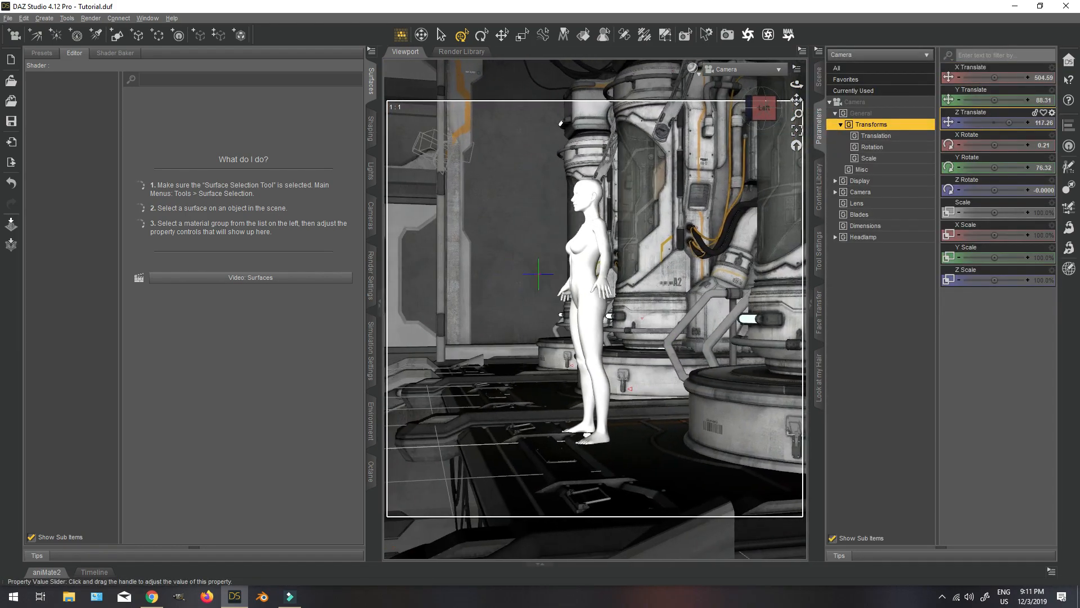
drag(995, 121, 993, 122)
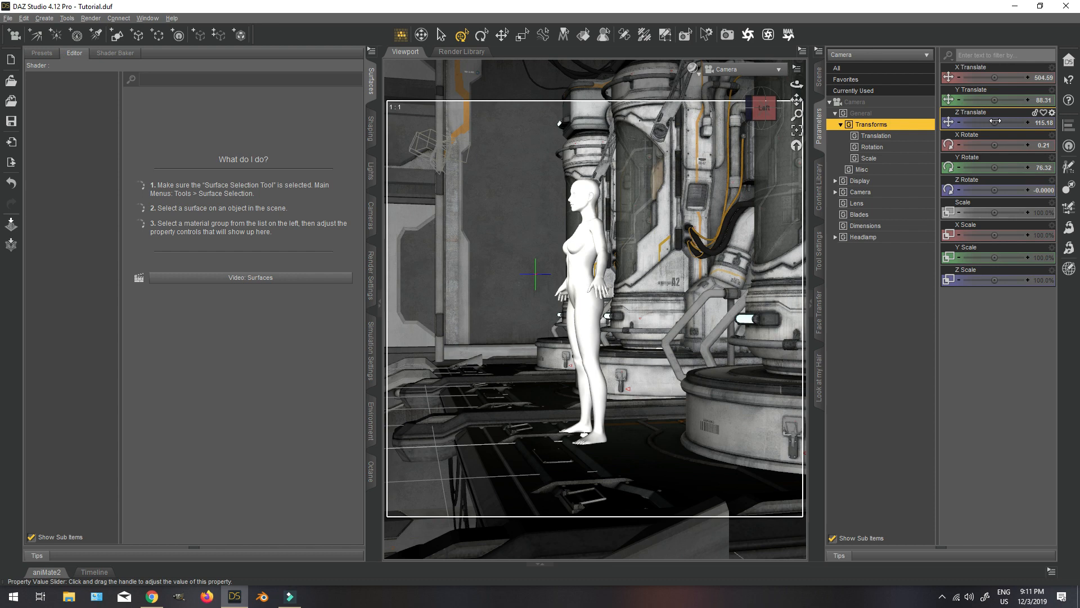
Expand the group, select CRY2_FloorSection1 with all its children, and select all of their surfaces.
click(819, 79)
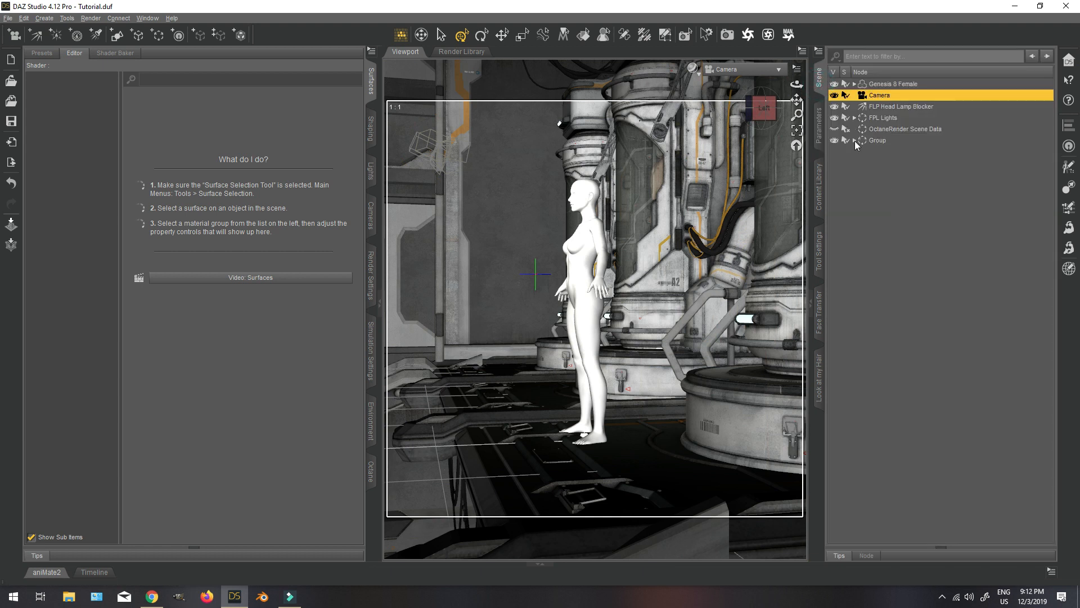
click(861, 163)
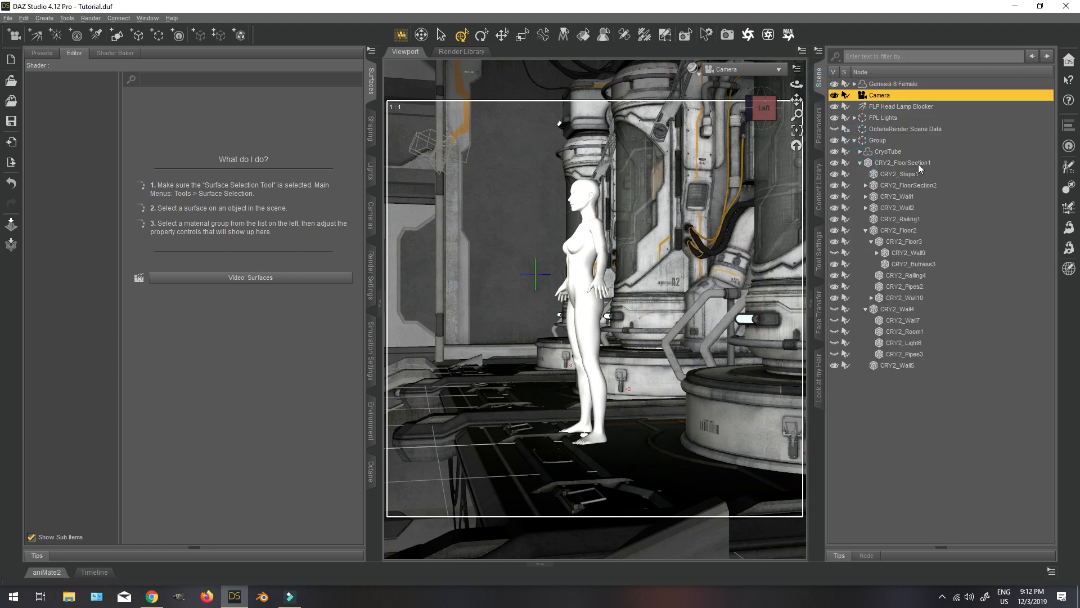
click(928, 163)
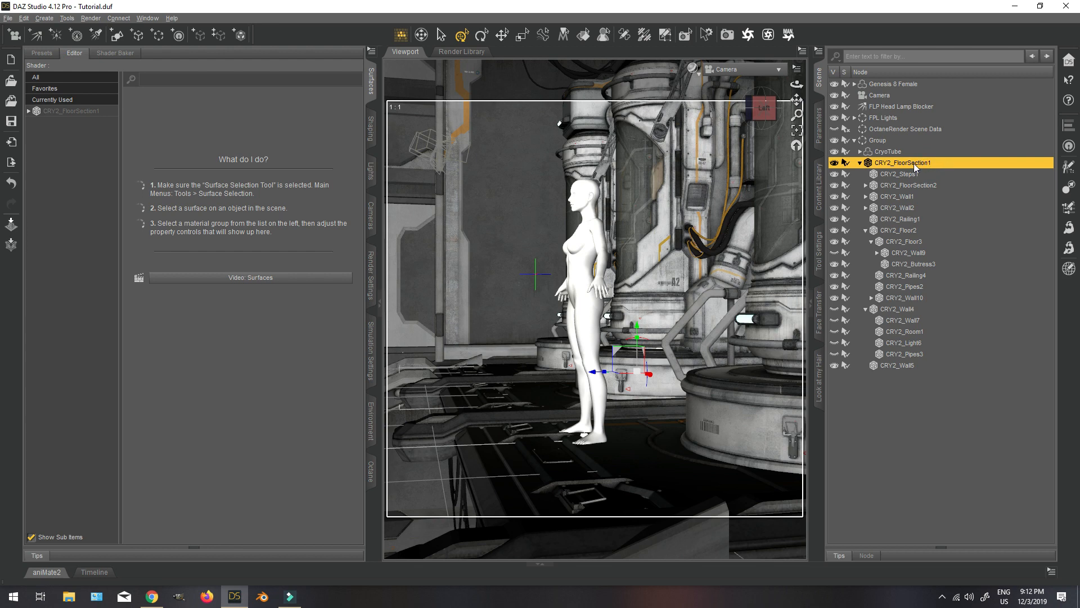
right_click(916, 166)
mouse_move(923, 171)
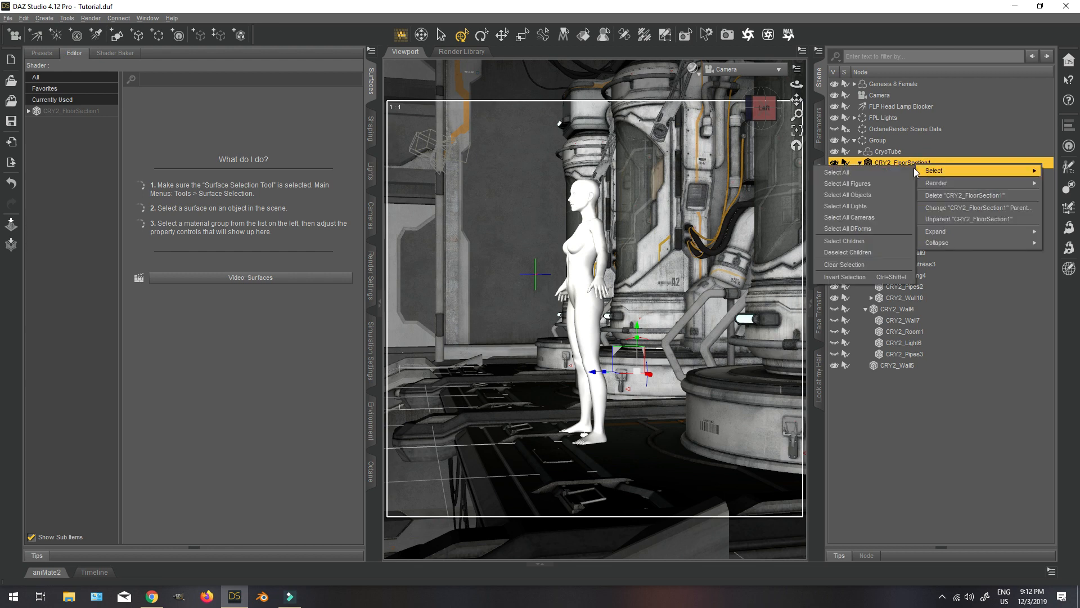
click(858, 241)
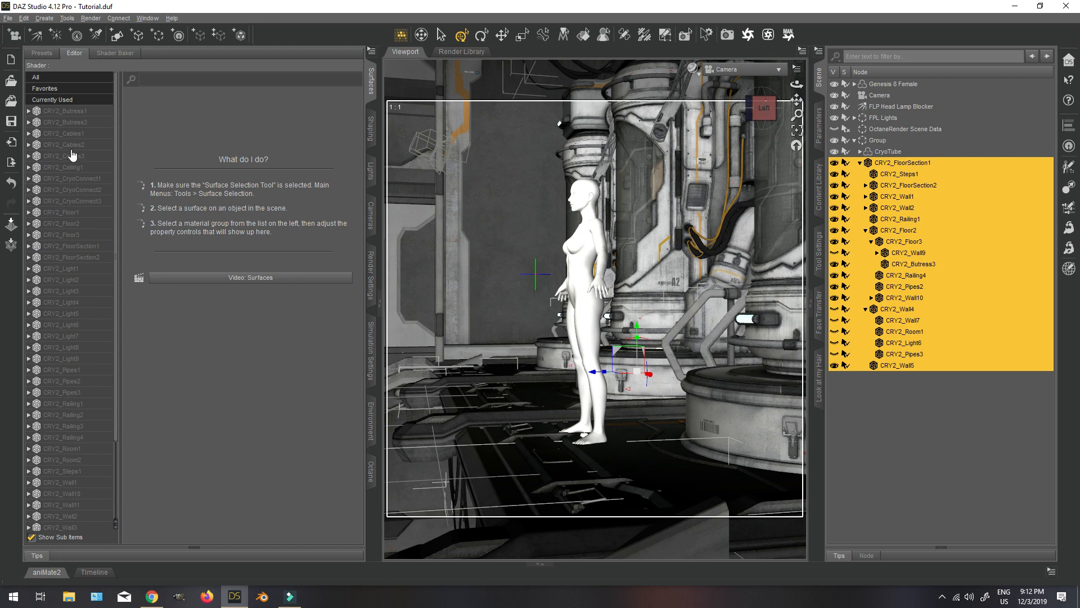
click(65, 112)
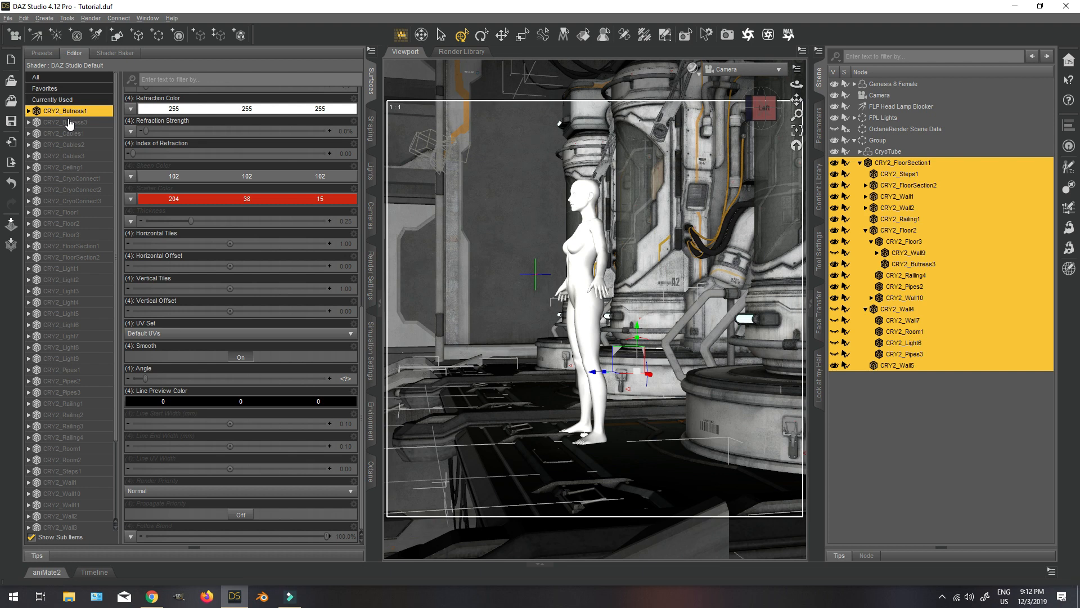
key(ctrl+a)
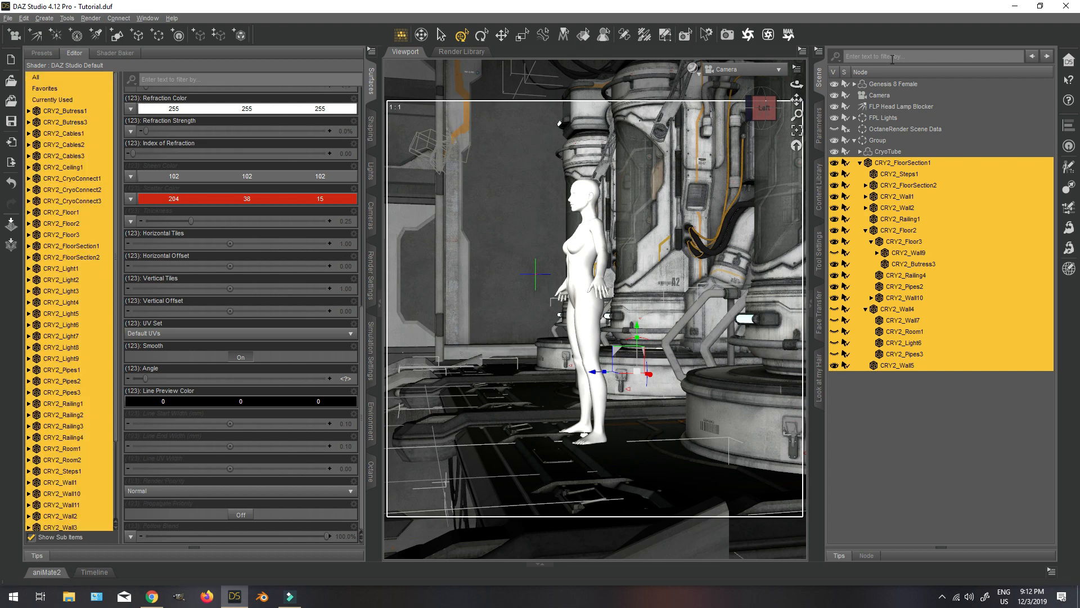
Apply the Iray Uber Base shader from the DAZ Uber presets to the selected environment surfaces.
click(819, 187)
drag(1009, 256, 881, 225)
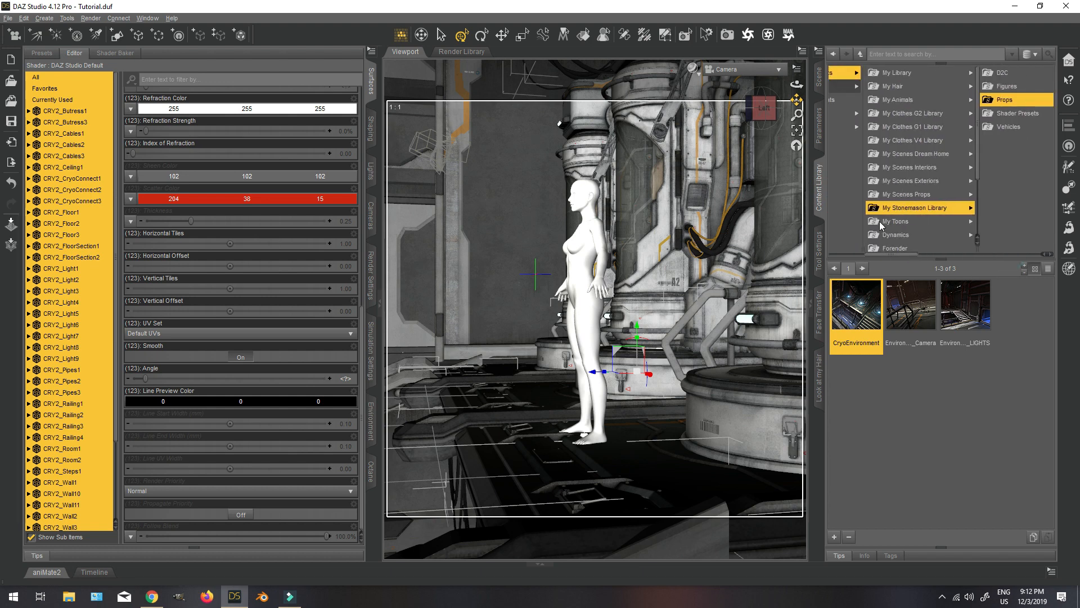
click(899, 73)
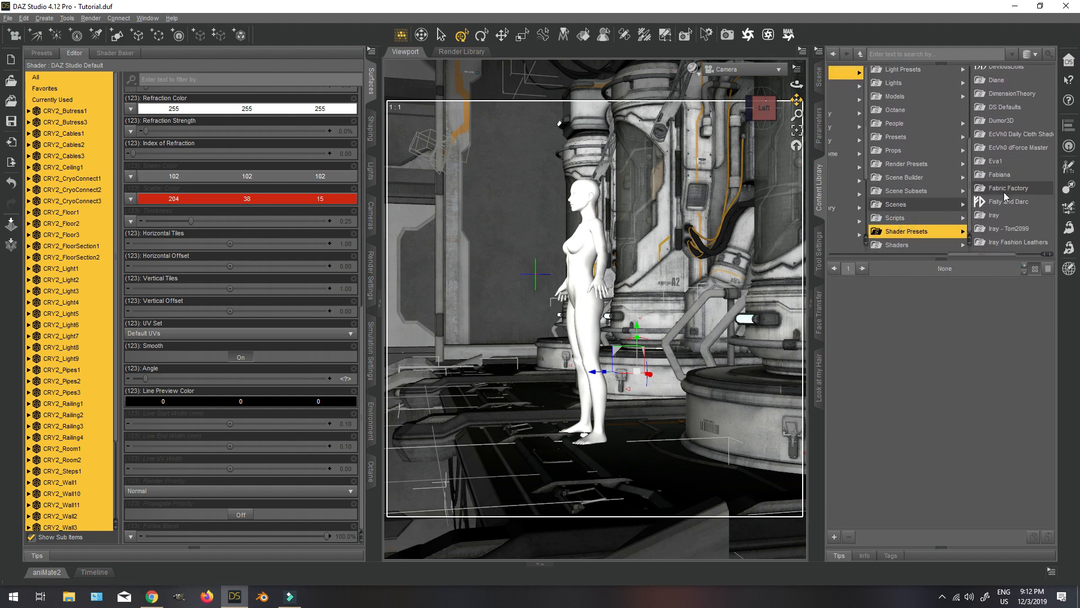
click(994, 207)
click(973, 86)
double_click(856, 307)
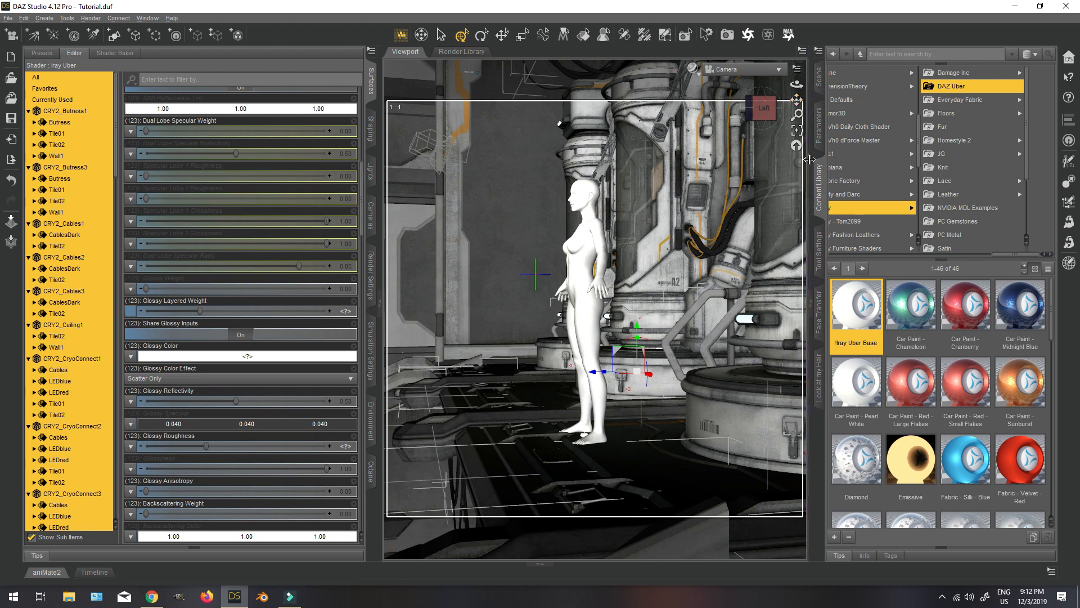
Preview the converted environment in NVIDIA Iray, select Genesis 8 Female and return the Camera view to Texture Shaded.
click(692, 68)
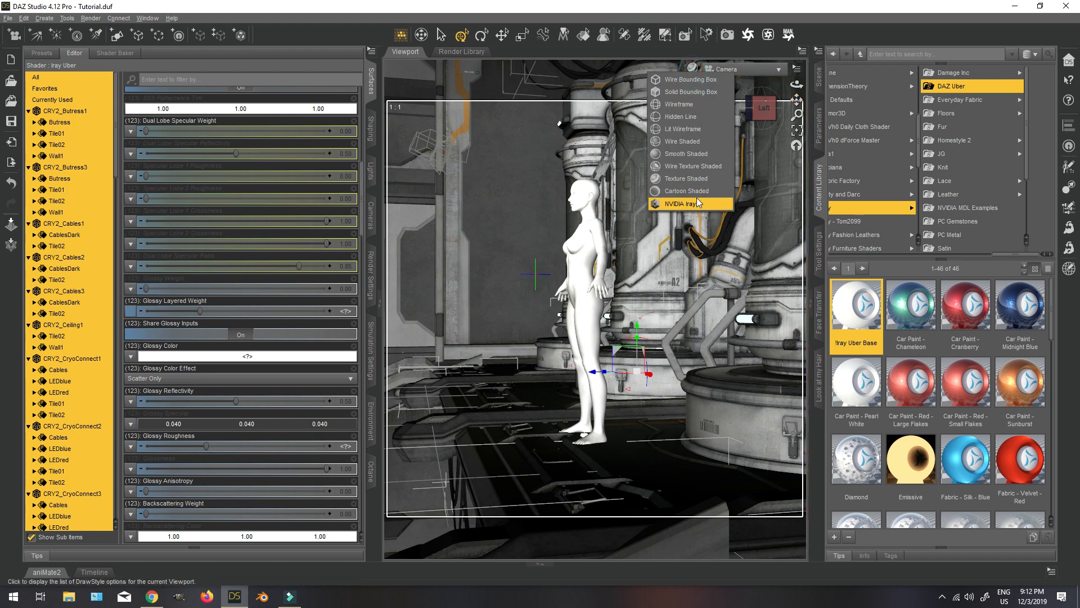
click(698, 202)
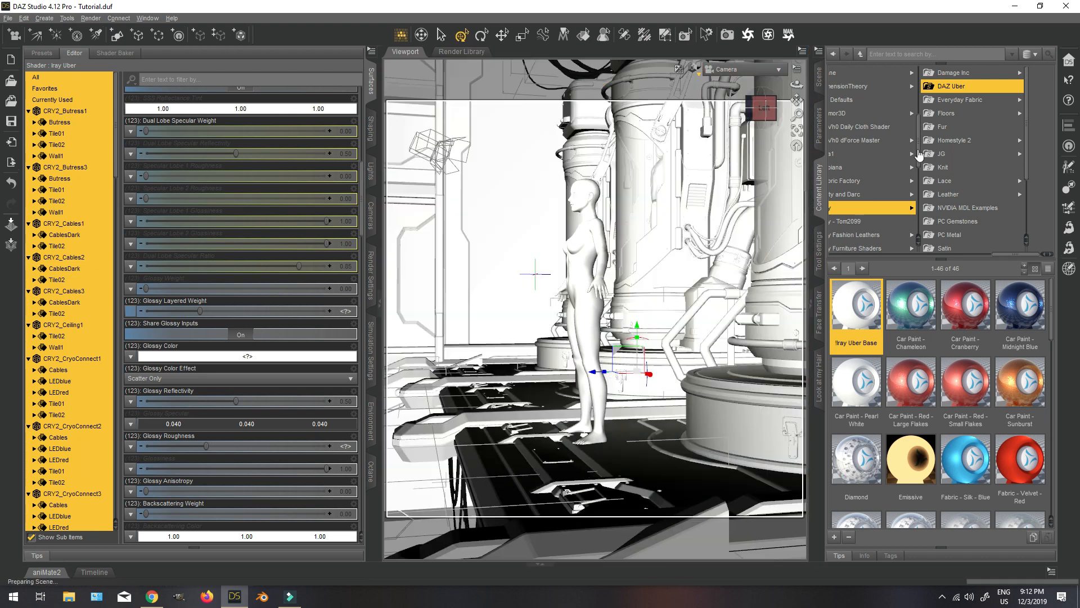
click(822, 77)
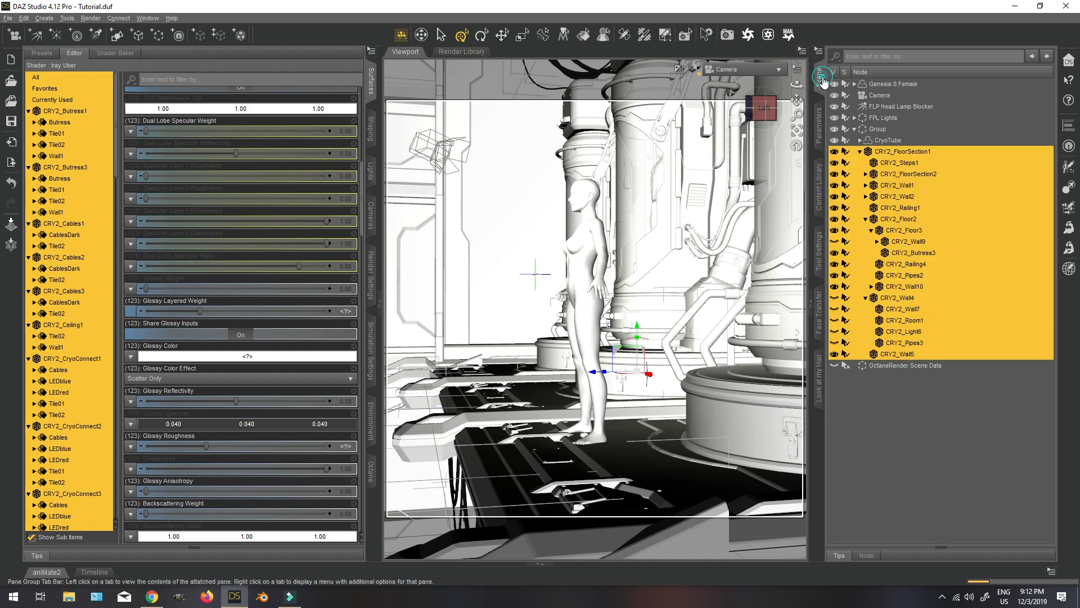
click(906, 84)
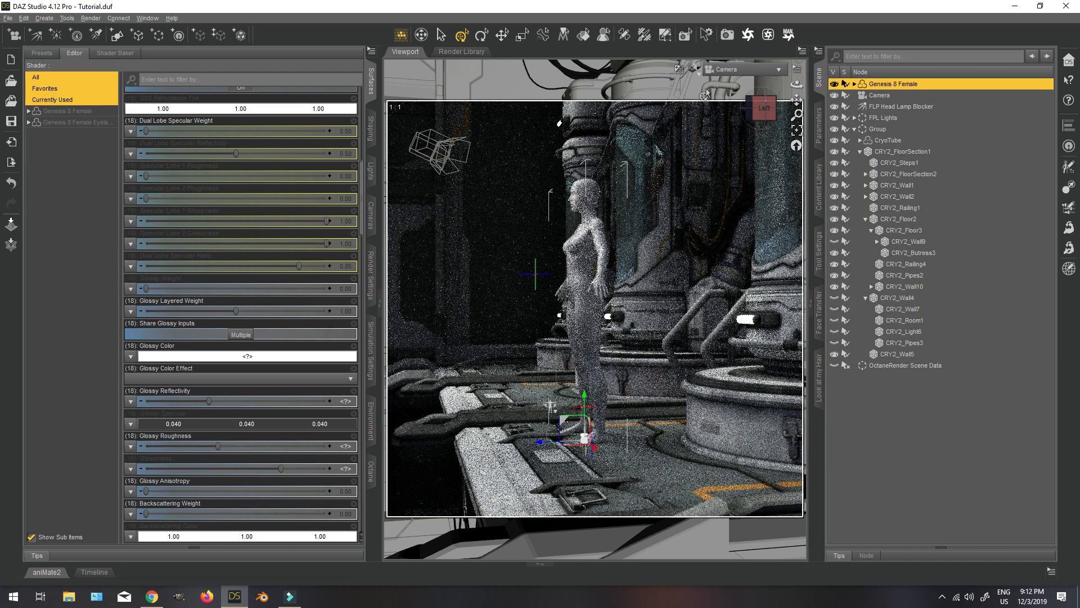
click(698, 68)
click(689, 172)
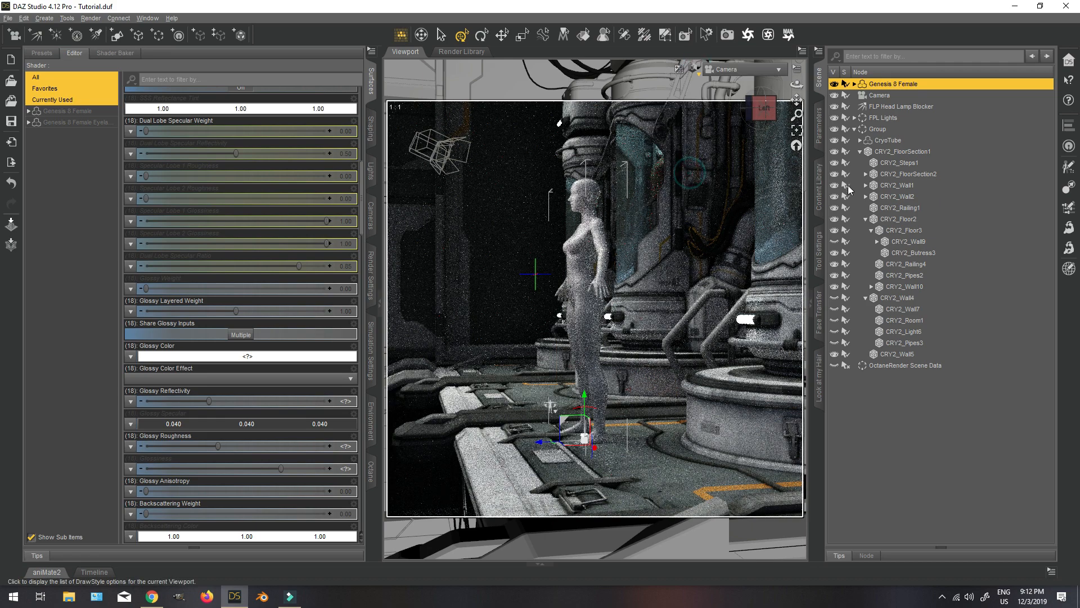
Reset Camera and align it to view Genesis 8 Female from the front.
drag(762, 107, 849, 109)
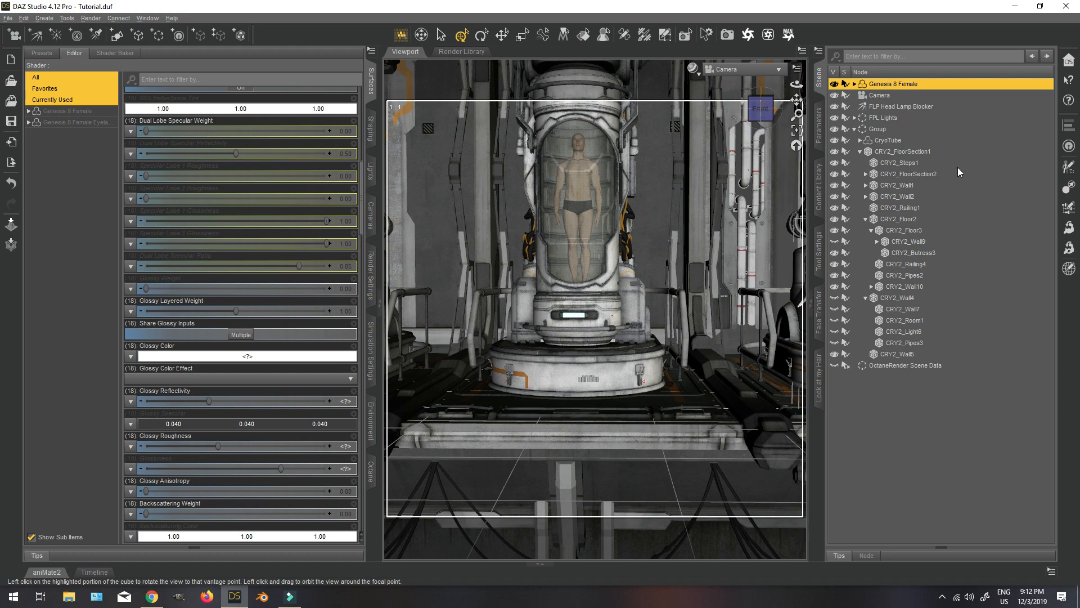
click(24, 18)
mouse_move(49, 138)
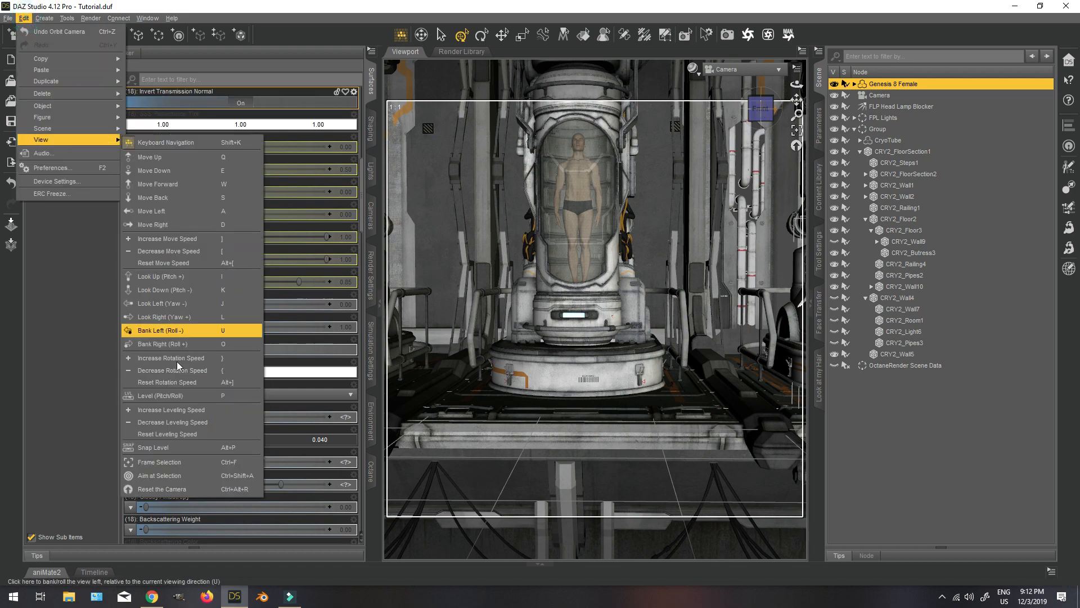
click(158, 489)
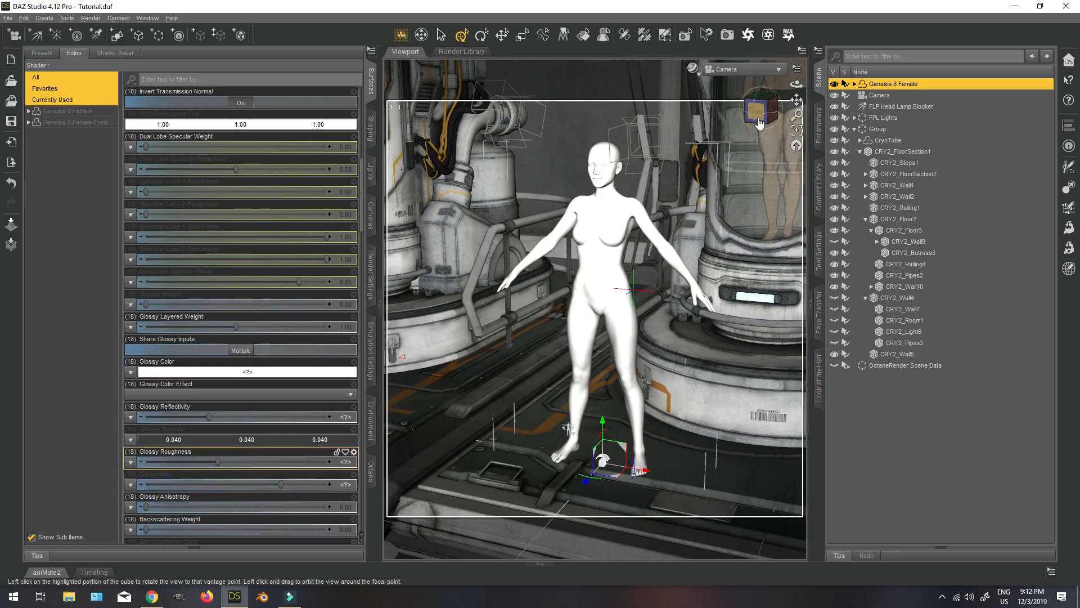
click(759, 123)
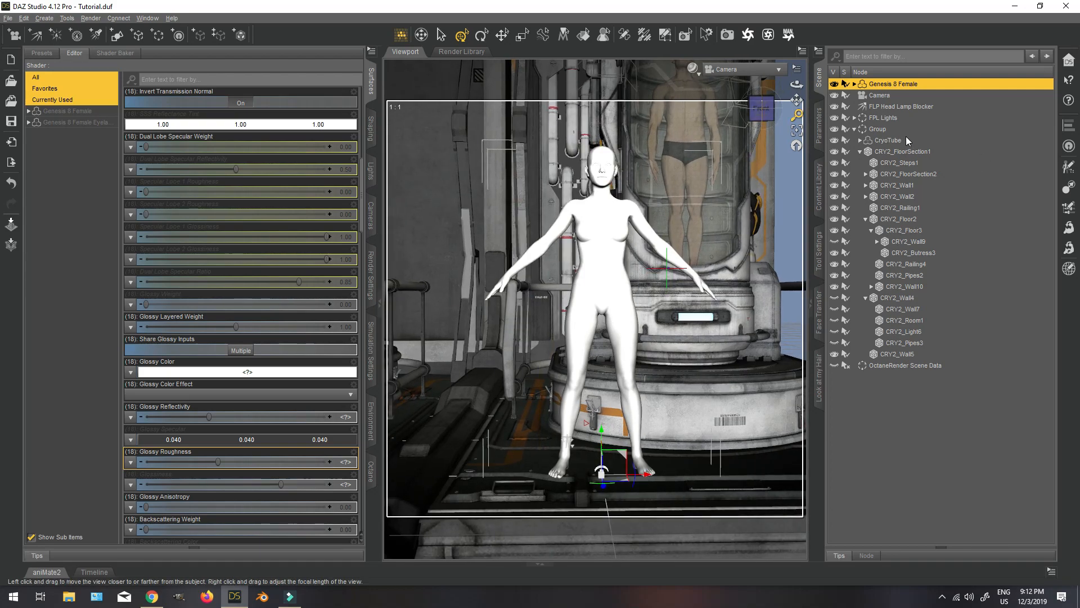
Rotate the environment group to about -67.51 on Y and move it to about 134.48 on X.
click(894, 129)
click(819, 127)
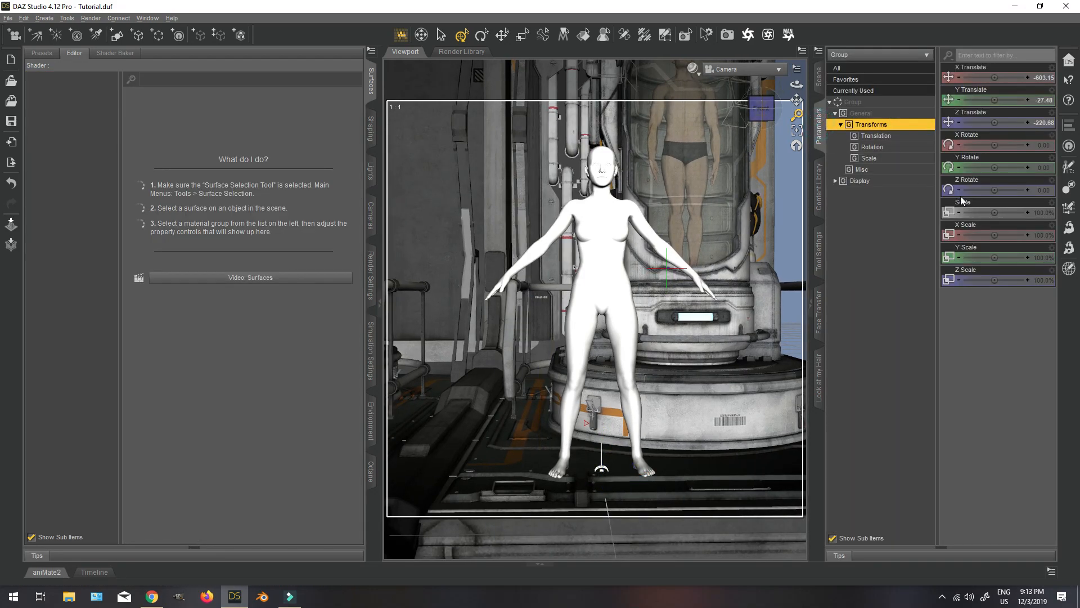
click(878, 103)
drag(995, 167, 972, 168)
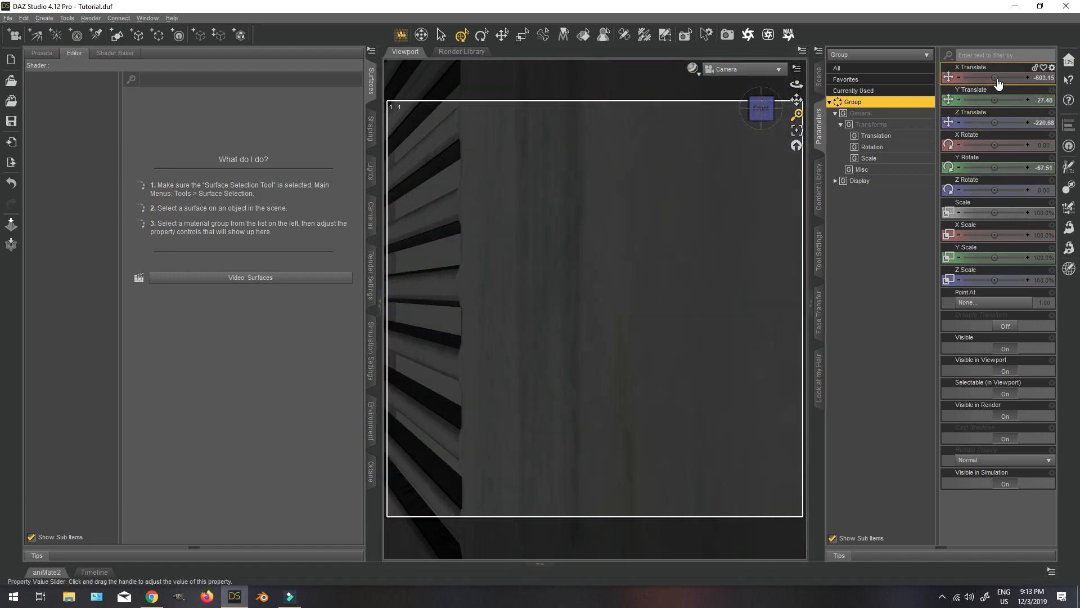
drag(993, 77, 1025, 77)
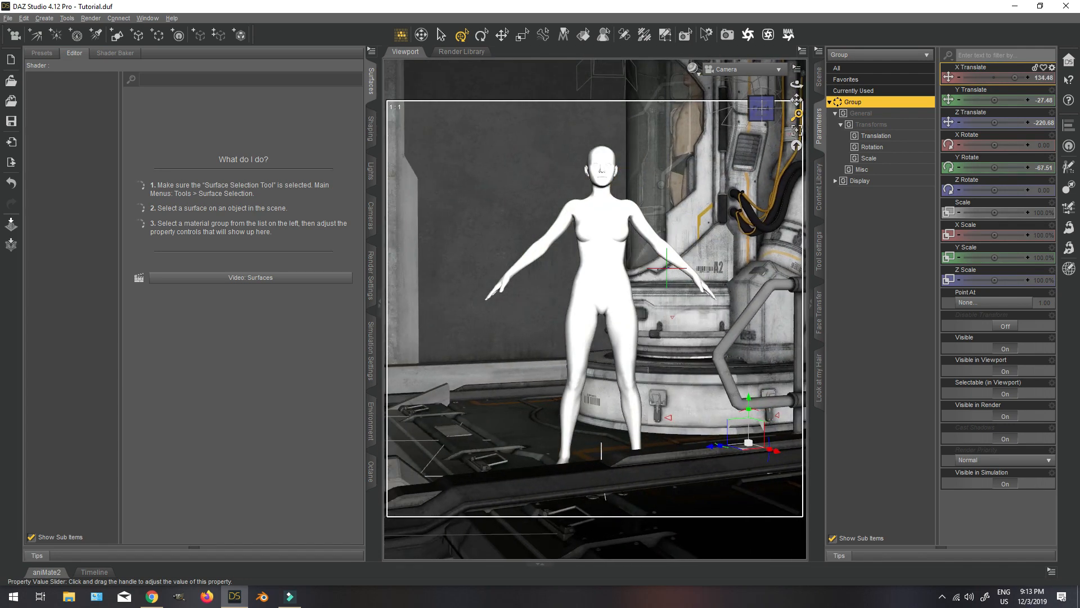
Refine the group's placement to about X 70.27 and Z -403.67, with Y Rotate at about -71.70.
drag(998, 125, 990, 124)
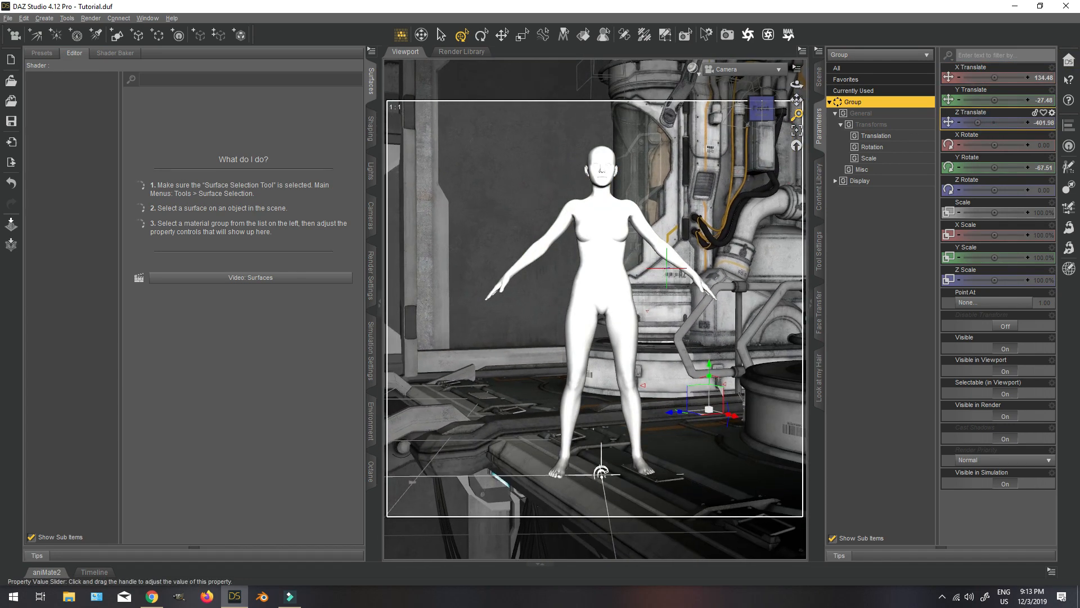
drag(994, 77, 990, 77)
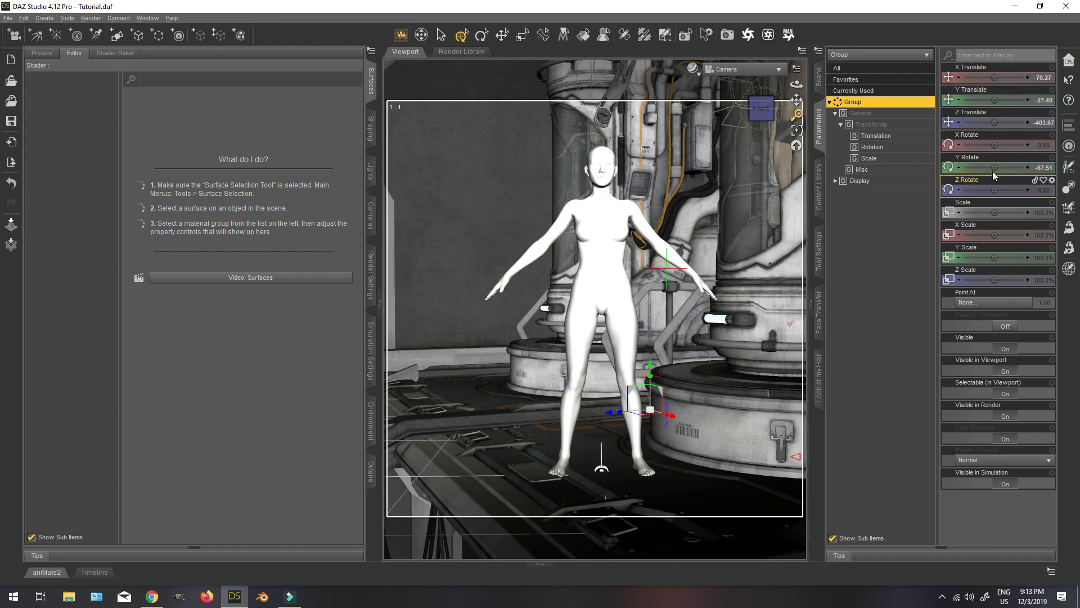
drag(994, 167, 983, 167)
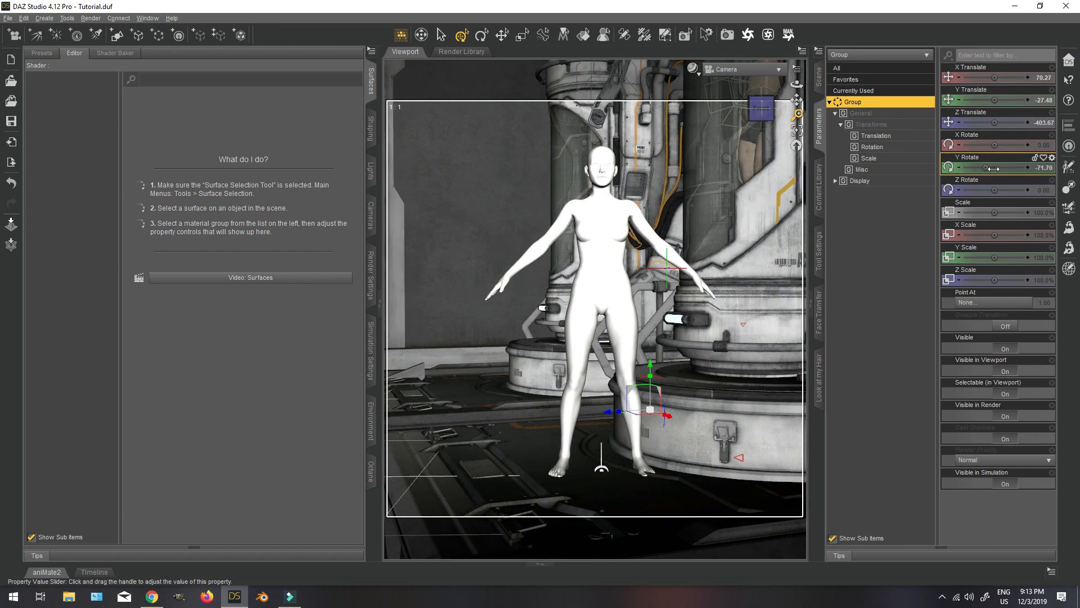
Adjust Camera's angle slightly and move the environment group along Z to about -665.
click(759, 112)
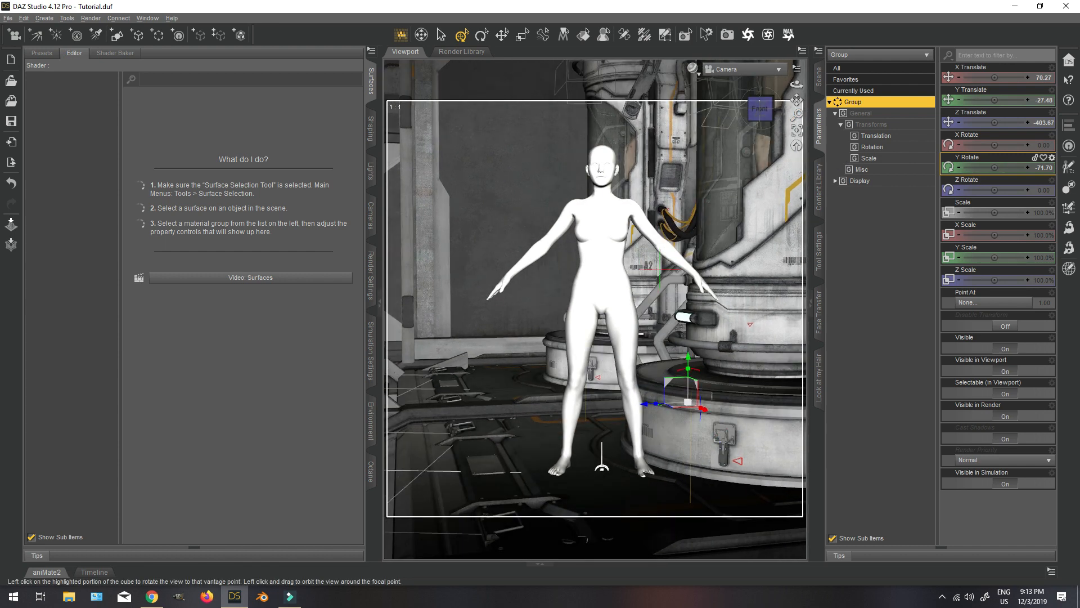
click(821, 79)
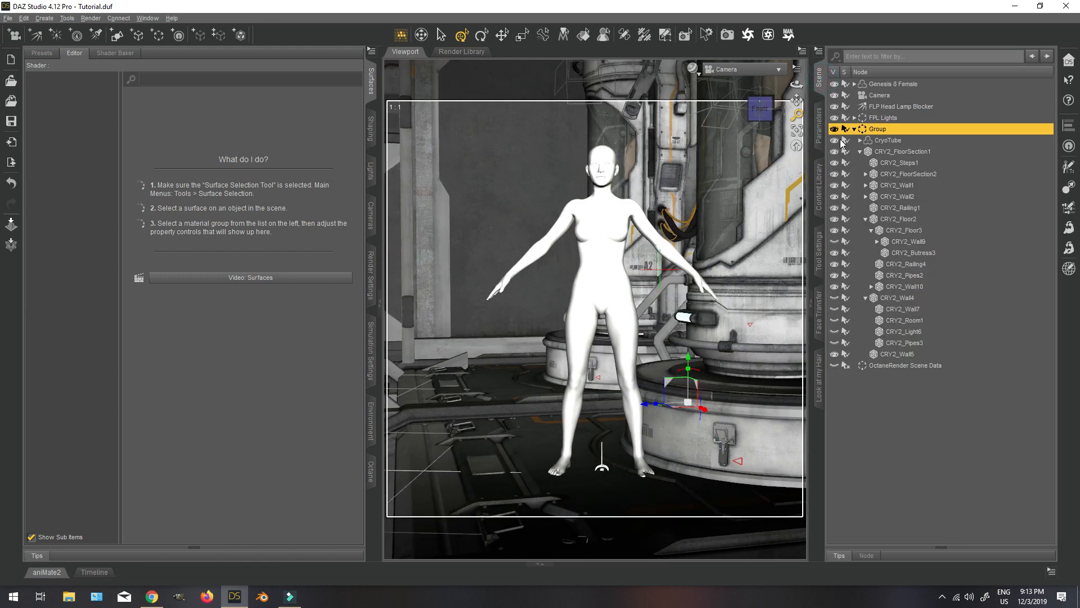
click(819, 125)
drag(994, 123, 964, 122)
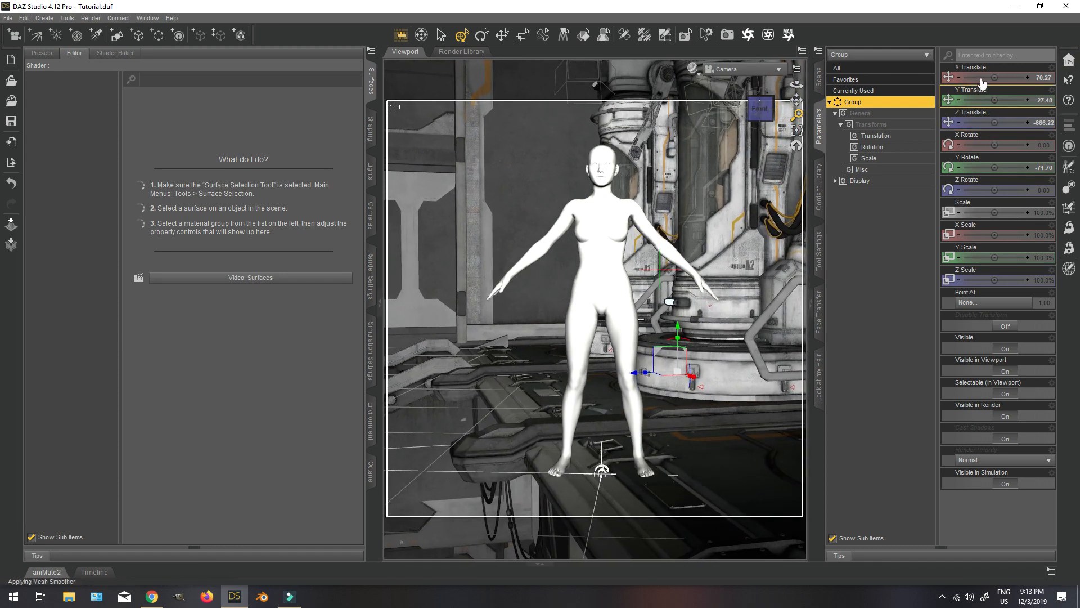
Move the environment group to about 7.36 on X and orbit Camera slightly around the figure.
drag(994, 79, 987, 78)
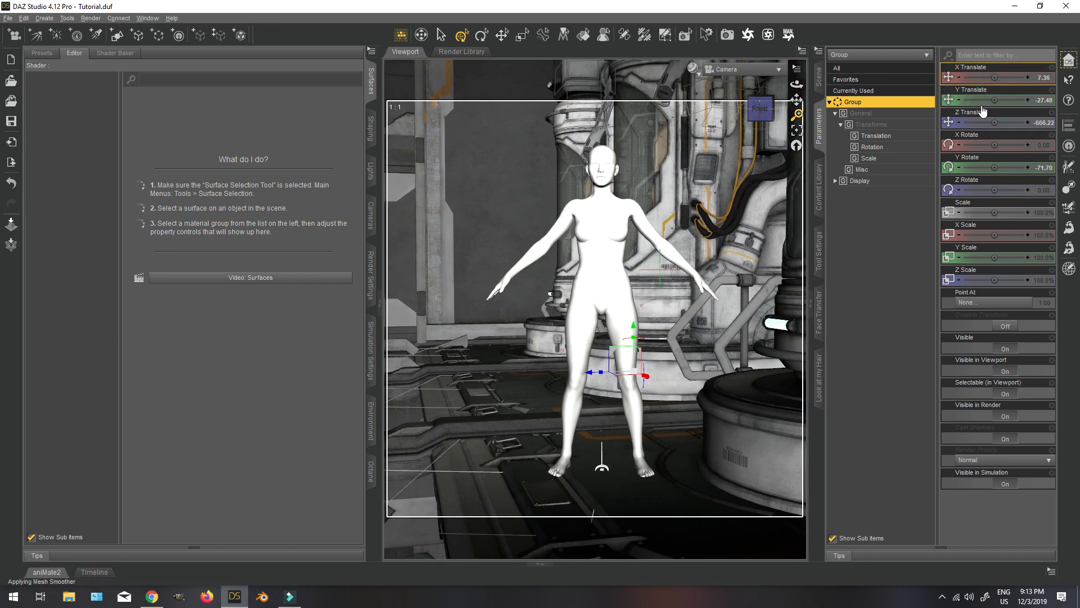
drag(759, 111, 745, 128)
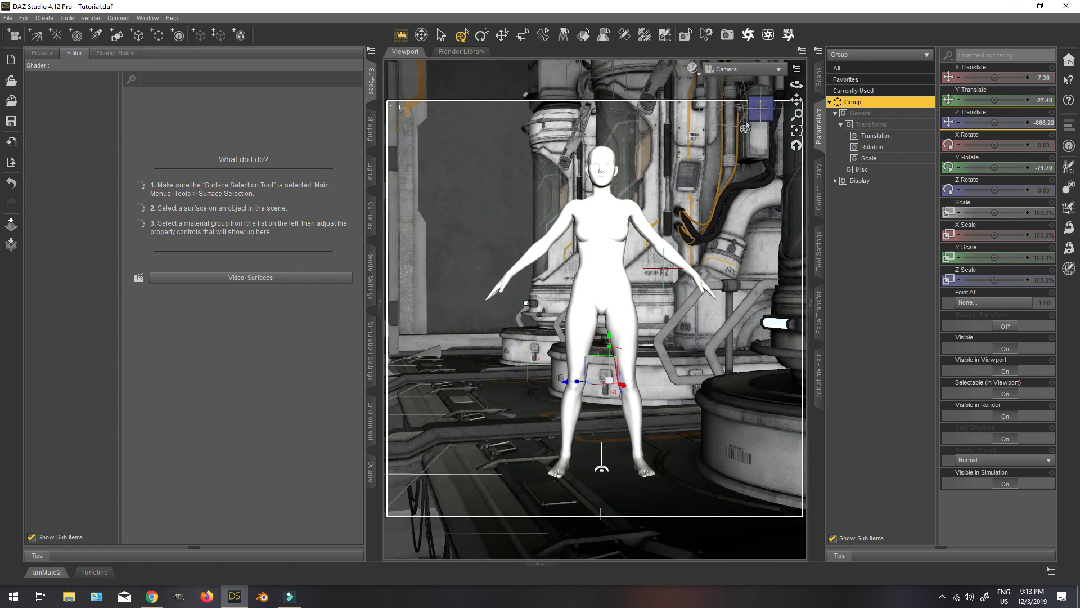
Set the render pixel size to 1200 wide by 1500 high.
click(372, 275)
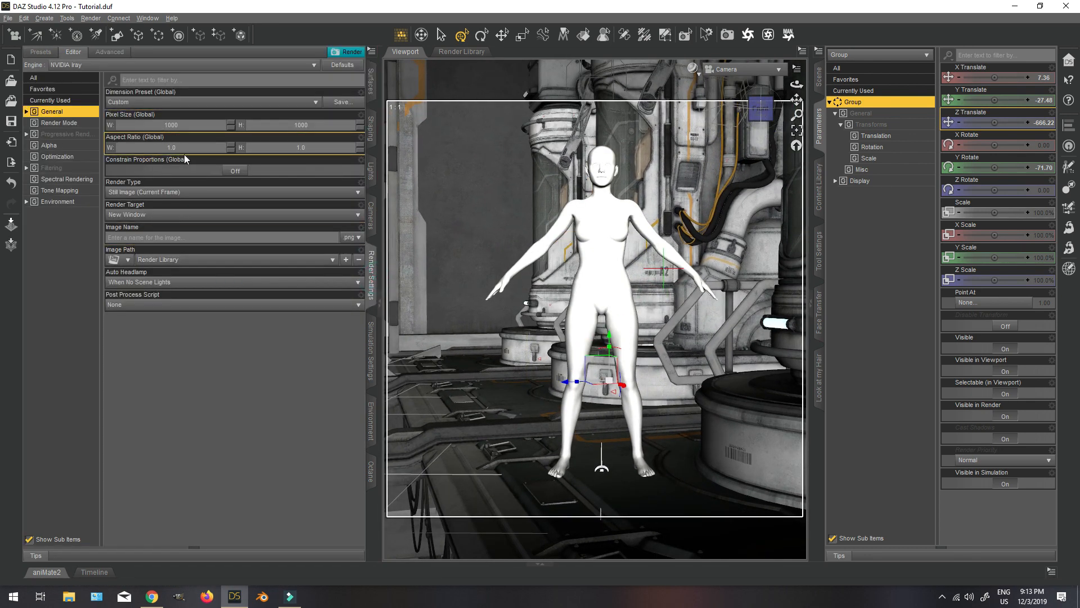
click(195, 125)
text(12)
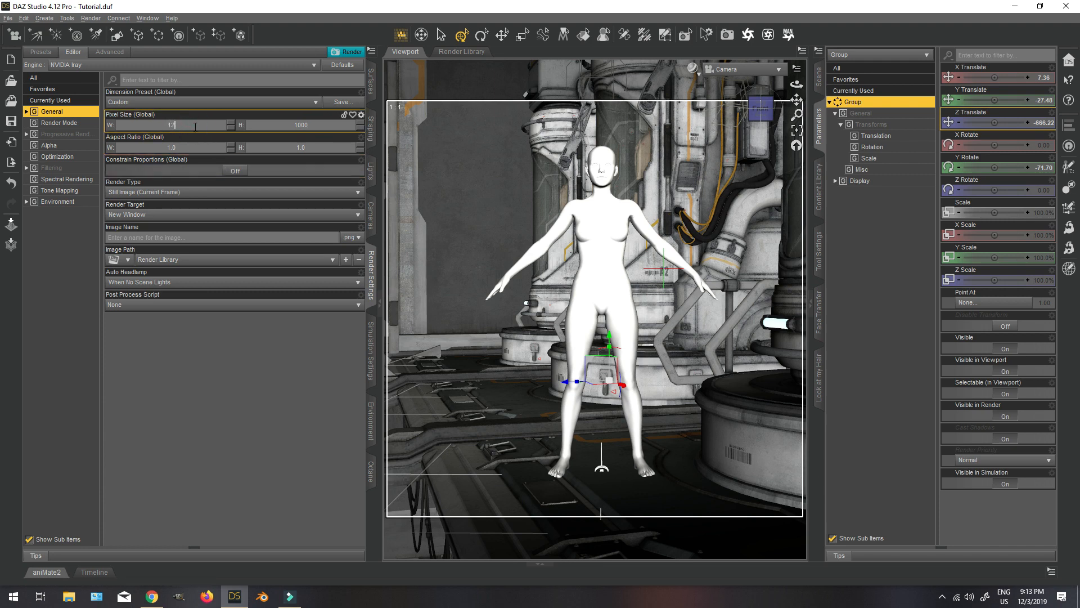
text(00)
key(Return)
click(322, 125)
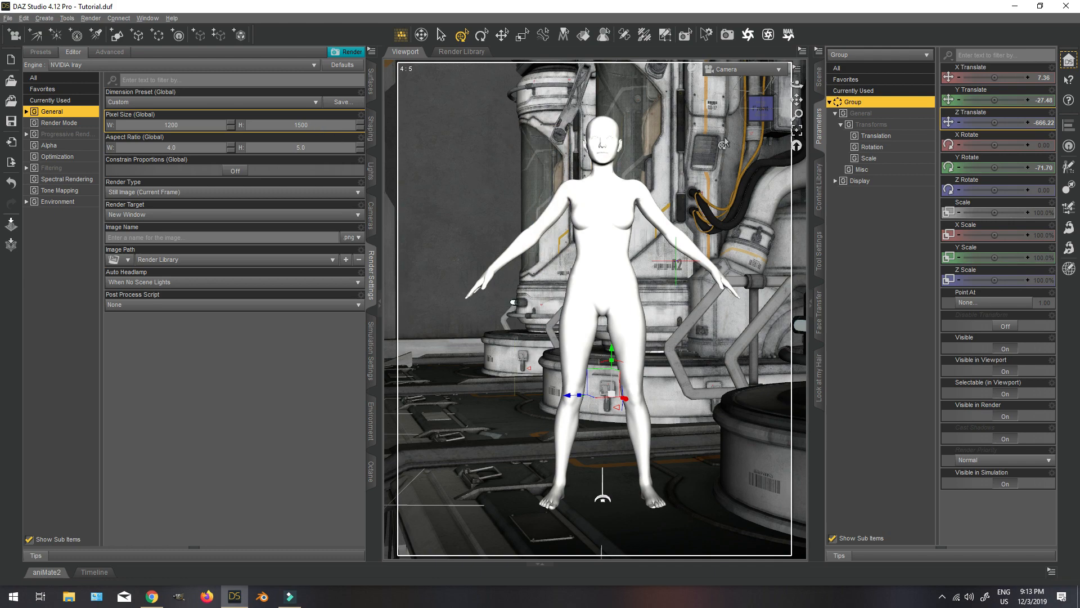
key(Return)
Reframe Genesis 8 Female off-centre by shifting and orbiting Camera to about X 103.34, Z 549.75 and Y Rotate 7.91.
drag(744, 105, 775, 108)
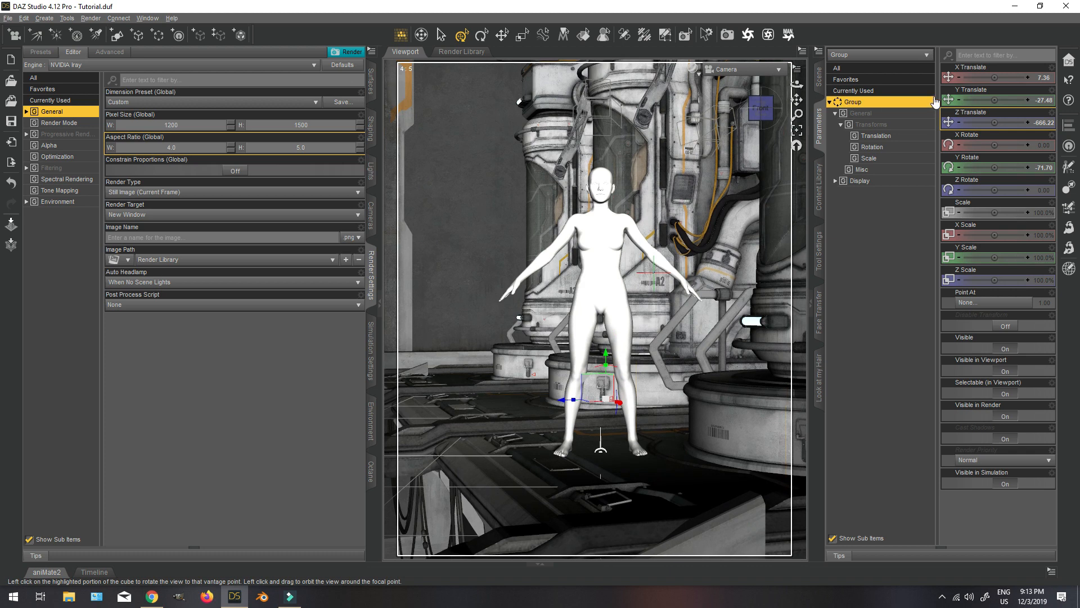
click(819, 74)
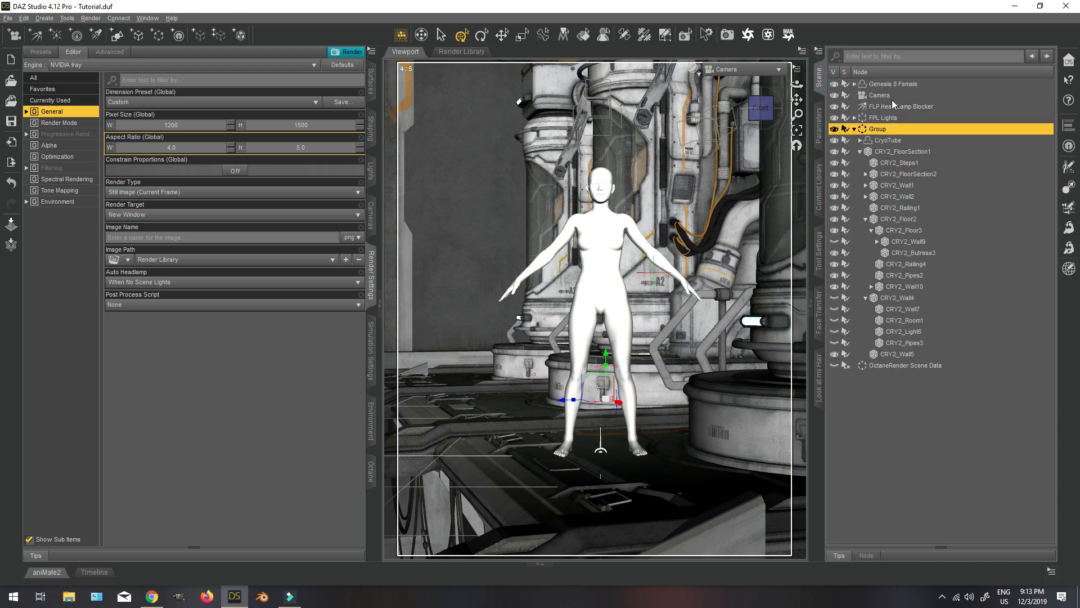
click(879, 95)
click(818, 126)
drag(994, 78, 1006, 78)
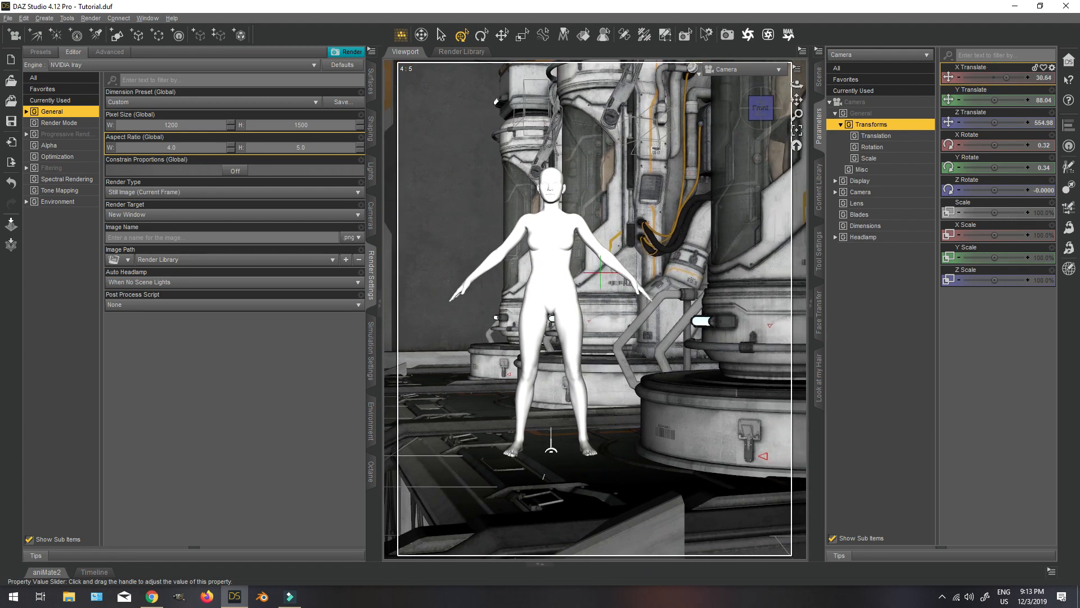
drag(761, 111, 726, 119)
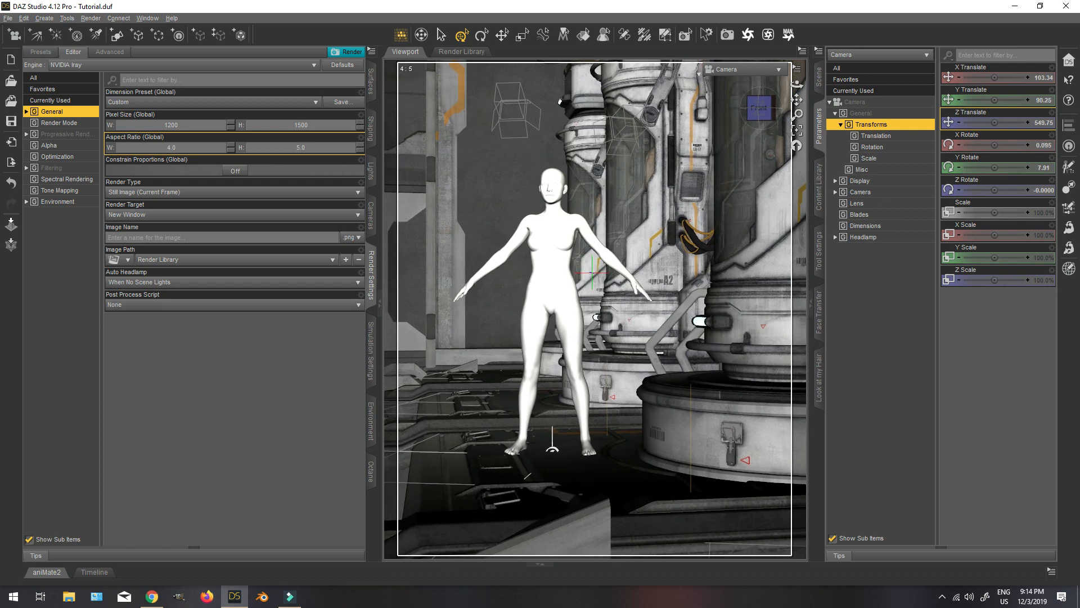
Preview the Camera view in NVIDIA Iray and orbit Camera slightly around the figure.
click(698, 70)
click(680, 195)
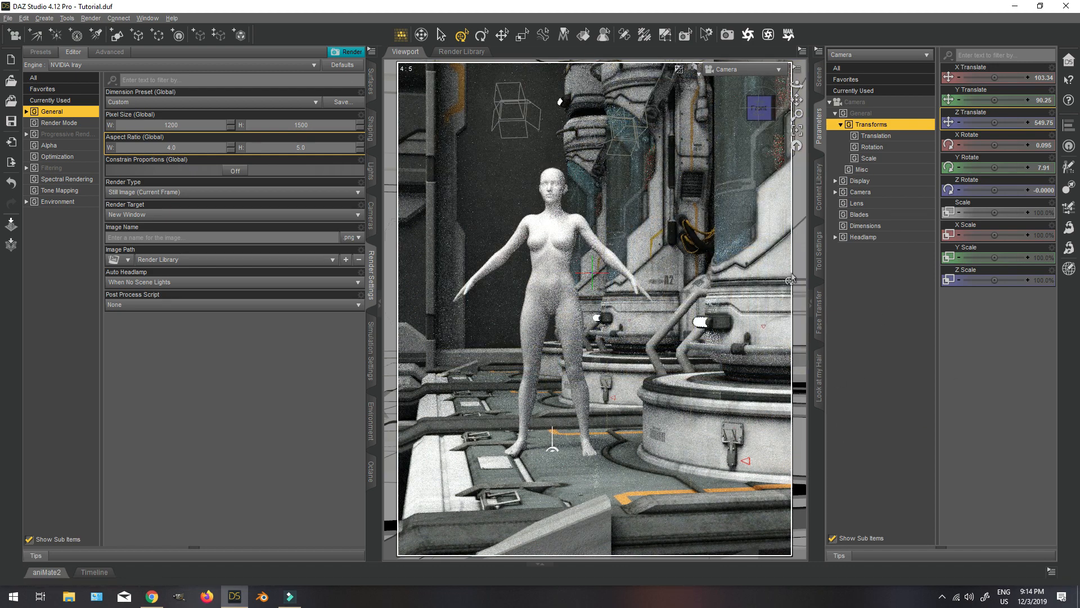
drag(758, 112, 770, 119)
Set the Translucency Weight of Genesis 8 Male's Skin-Lips-Nails surfaces to 0.5 and return the viewport to Texture Shaded.
click(820, 79)
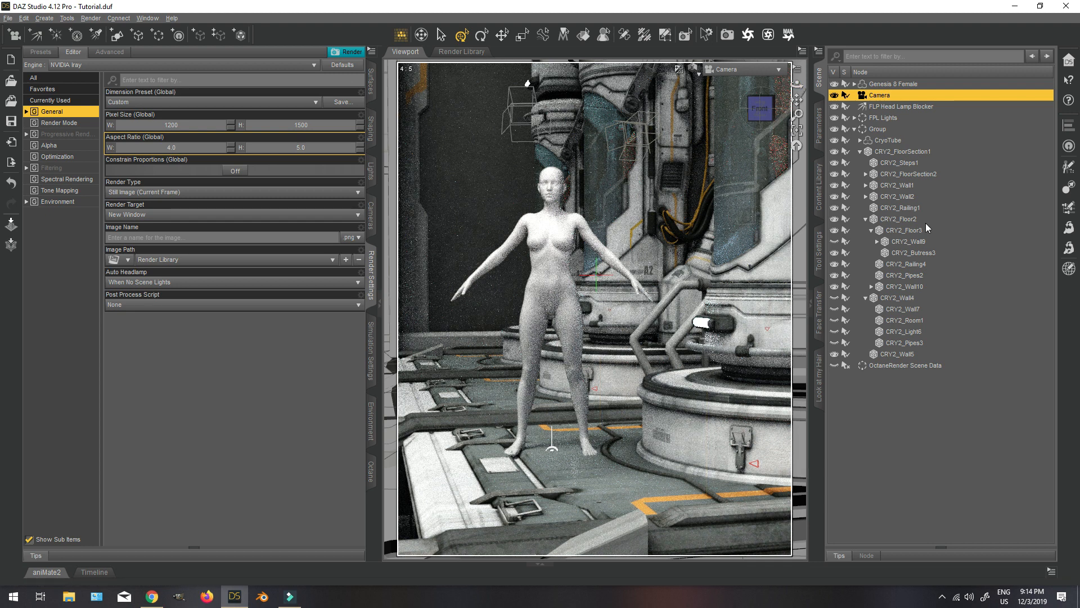
click(860, 140)
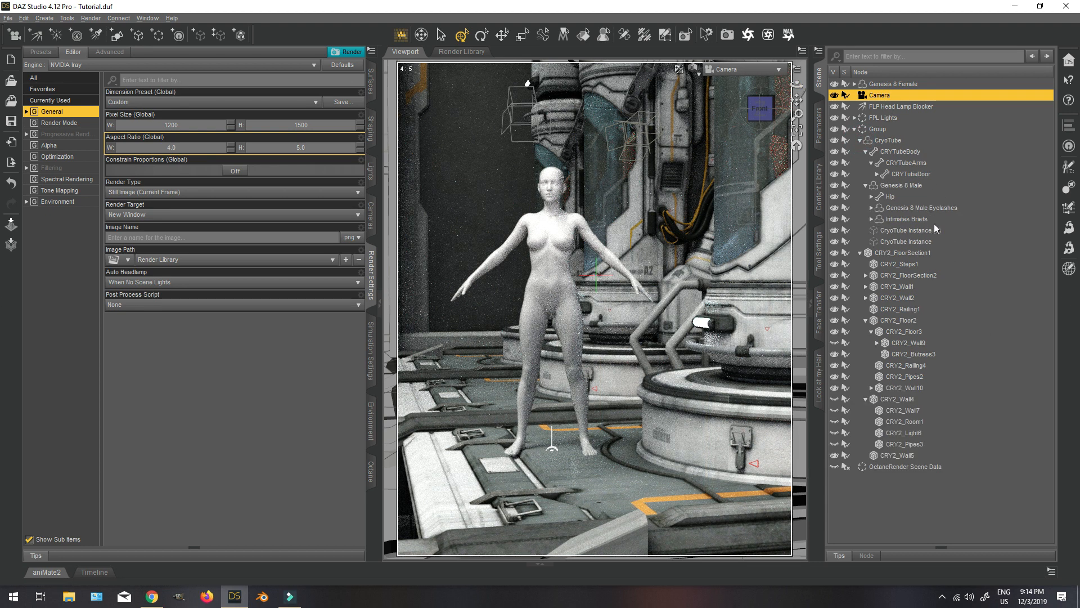
click(895, 186)
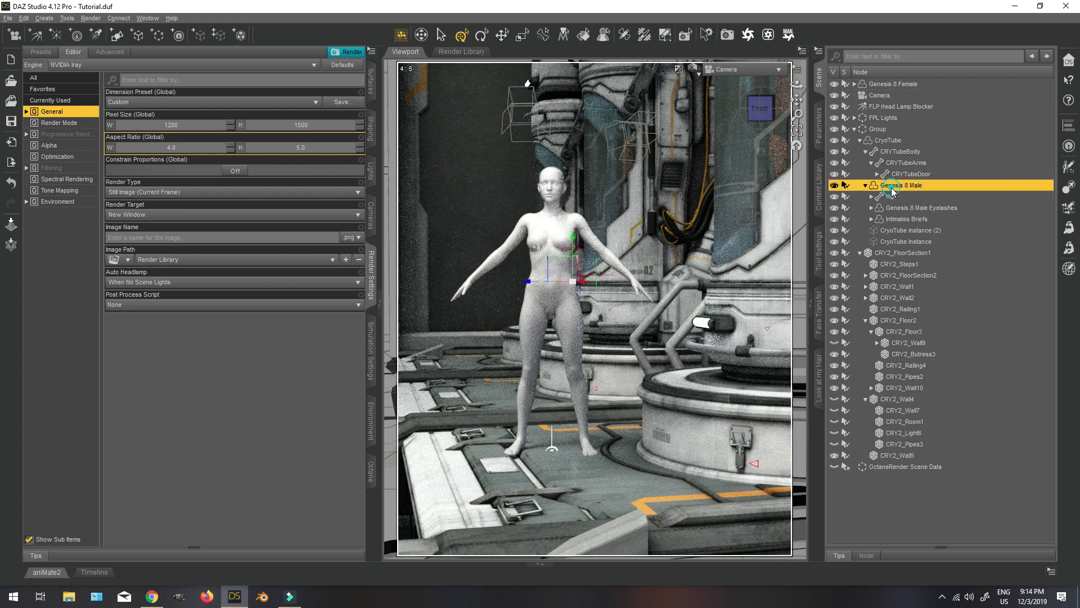
click(371, 76)
click(29, 111)
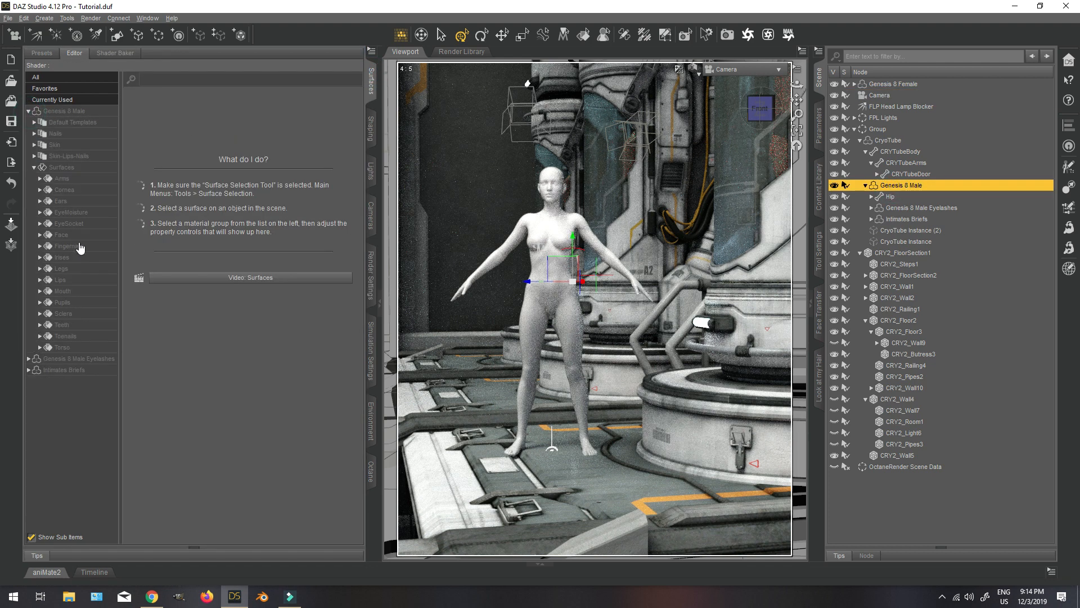
click(70, 157)
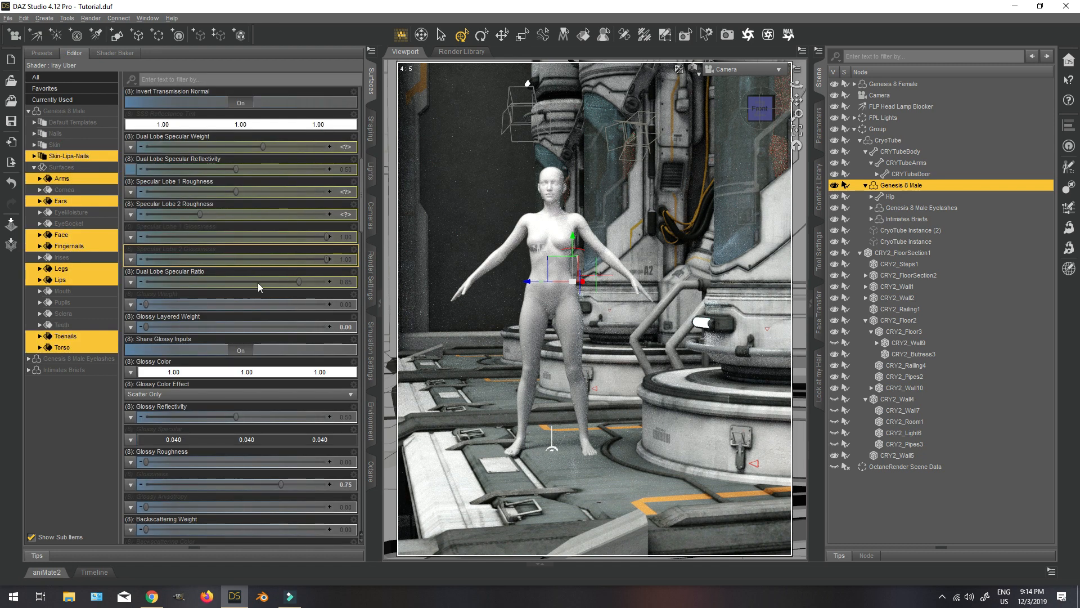
scroll(258, 283, up, 5)
scroll(272, 373, down, 3)
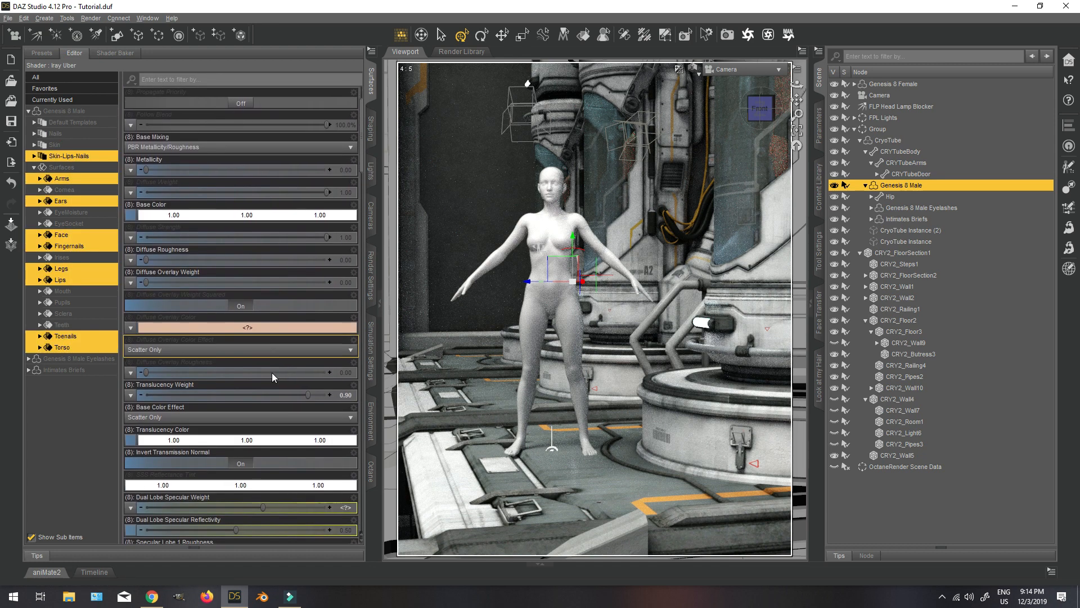
click(344, 395)
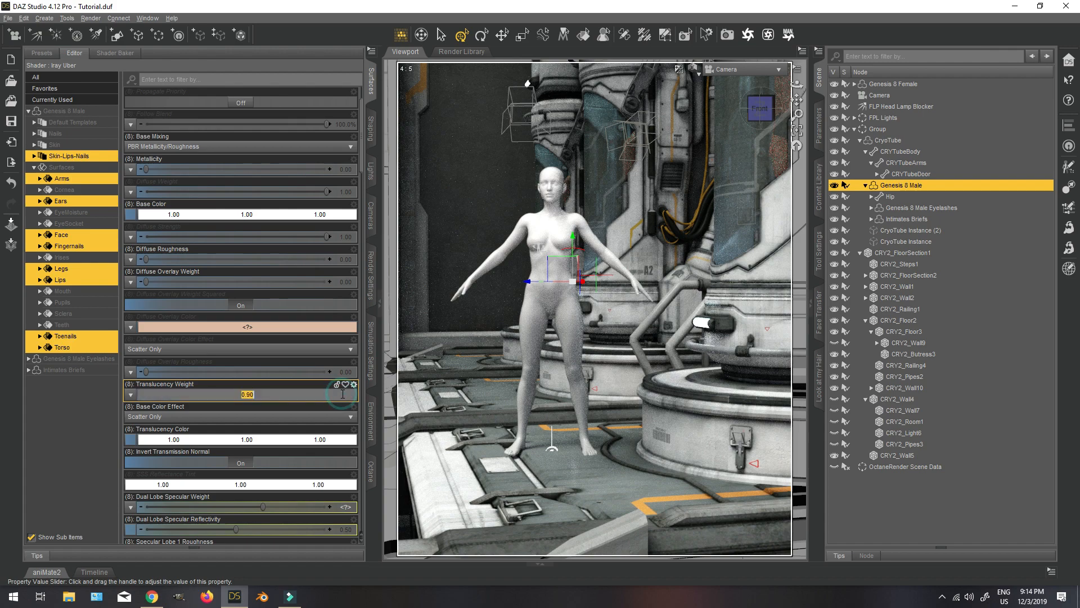
text(0.5)
key(Return)
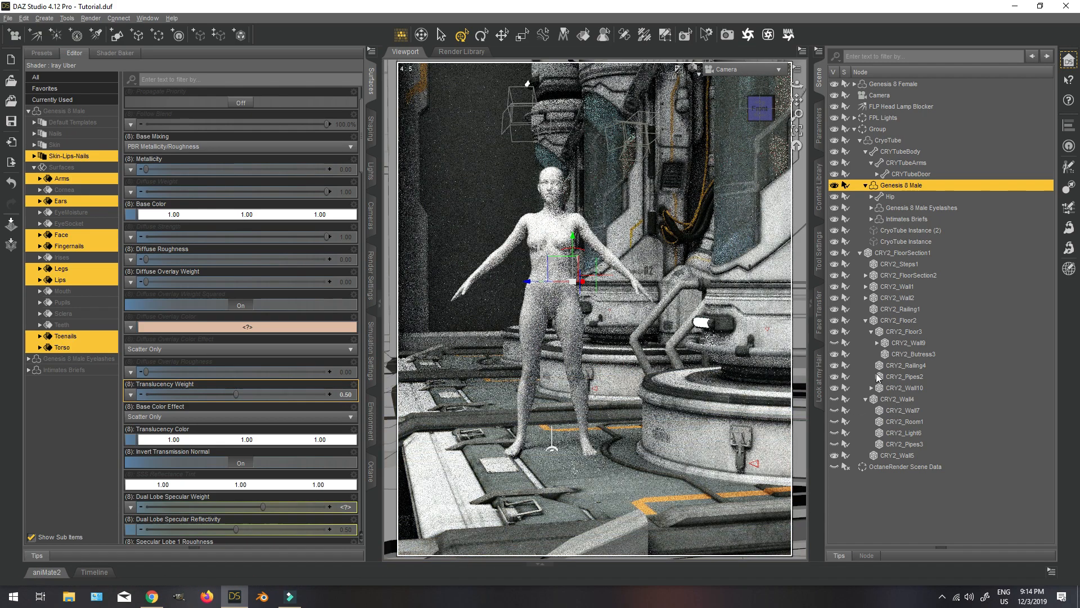
click(696, 70)
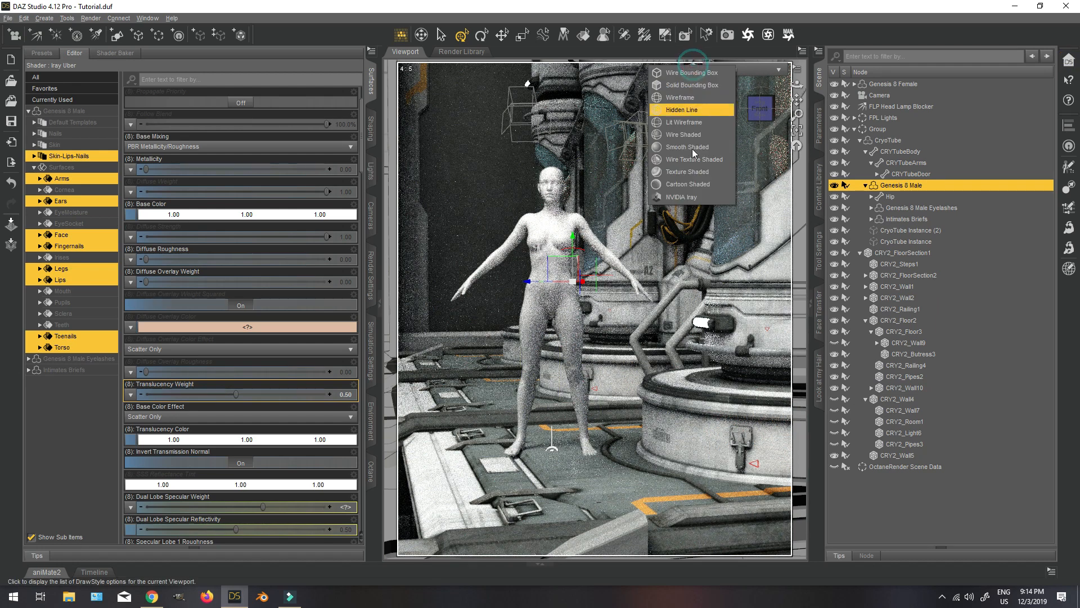
click(689, 172)
Browse the Code Squad 01 and So Attitude pose sets and apply the So Attitude 16Alt pose to Genesis 8 Female.
click(942, 84)
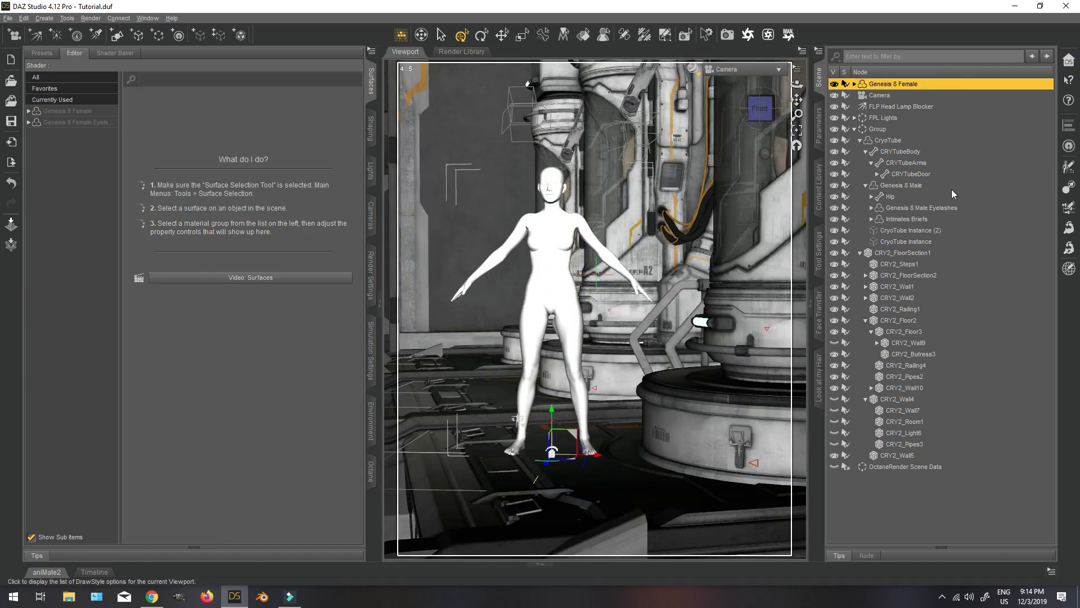
click(820, 187)
drag(1008, 253, 942, 249)
click(957, 71)
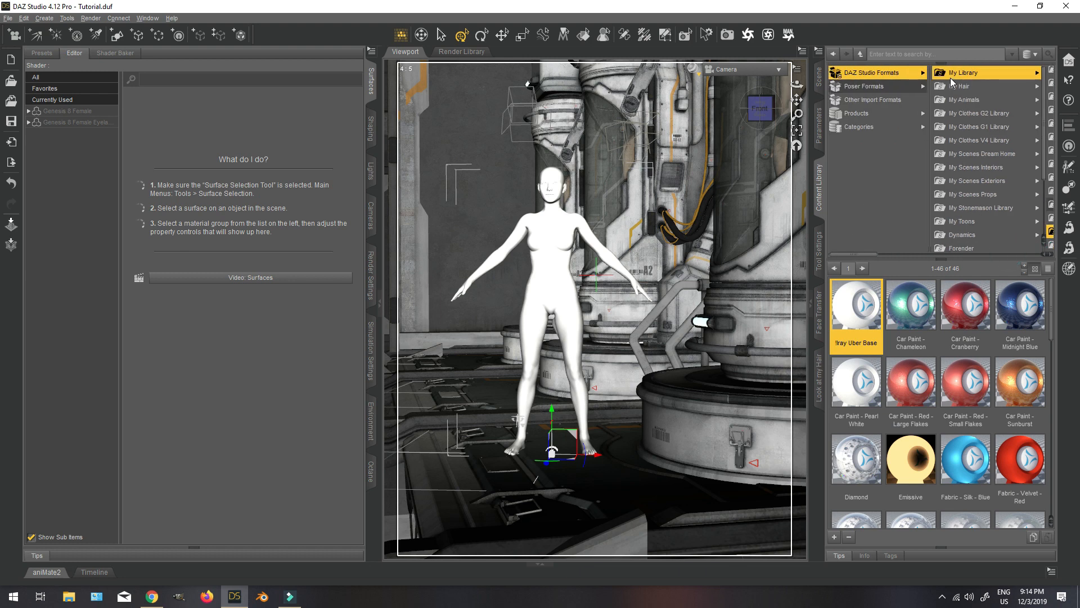
click(989, 123)
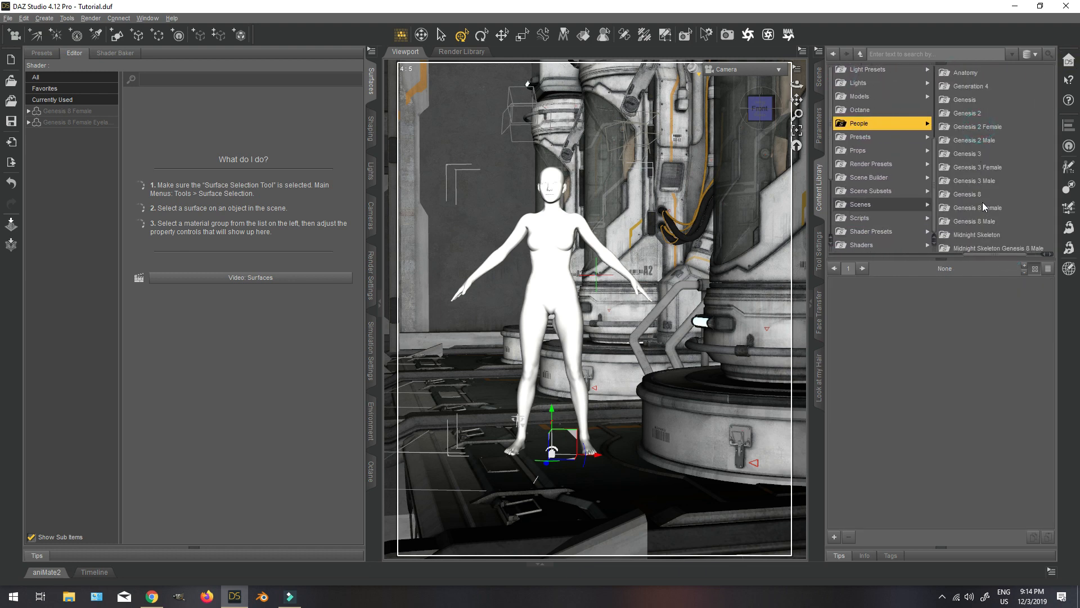
click(968, 209)
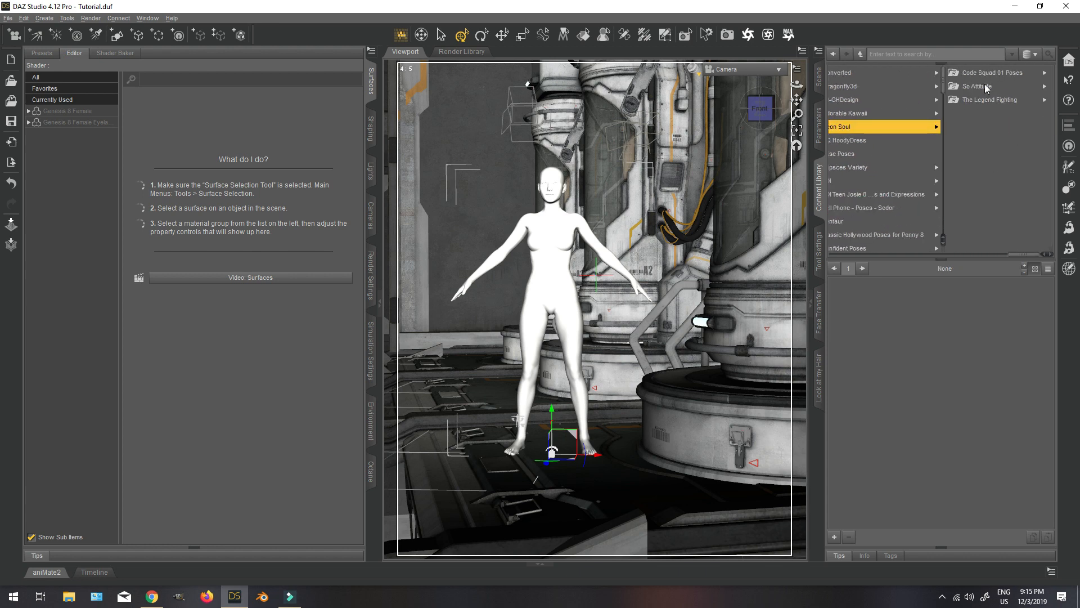
click(990, 73)
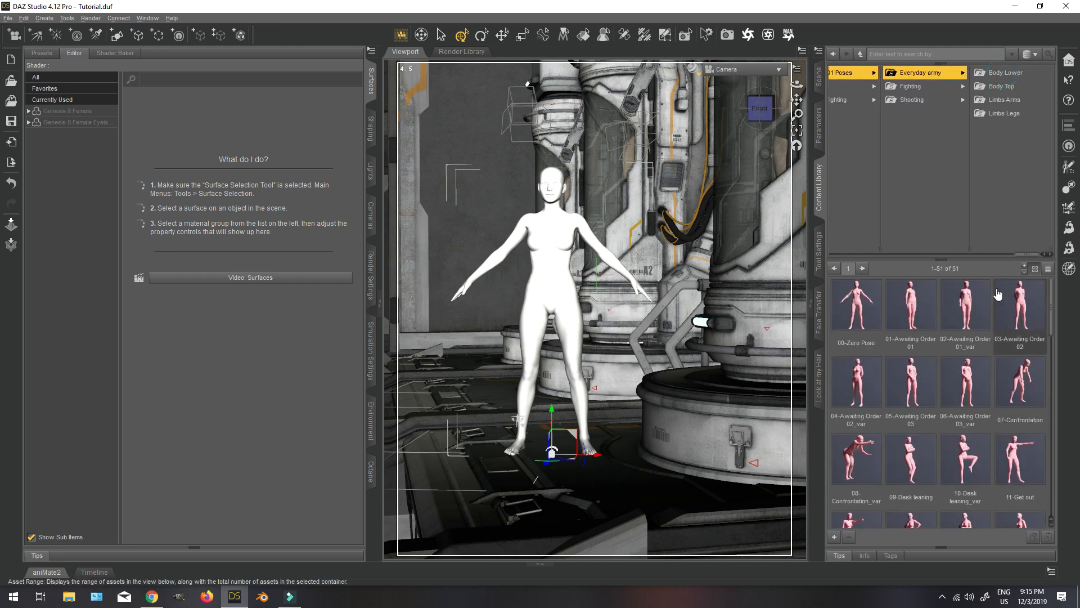
scroll(1034, 447, down, 3)
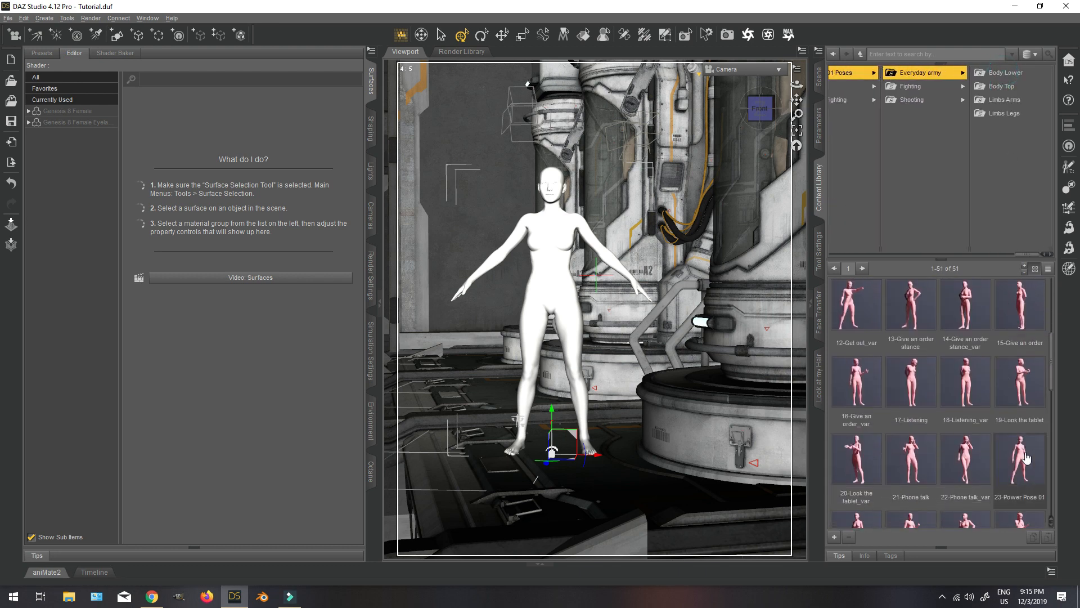
scroll(1034, 447, down, 4)
double_click(856, 324)
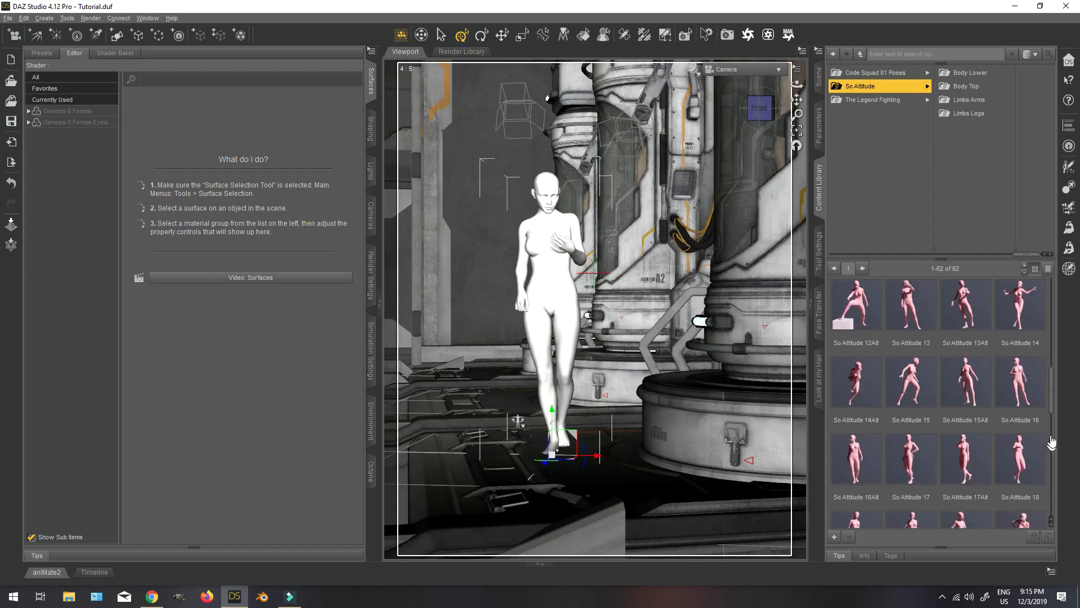
double_click(856, 458)
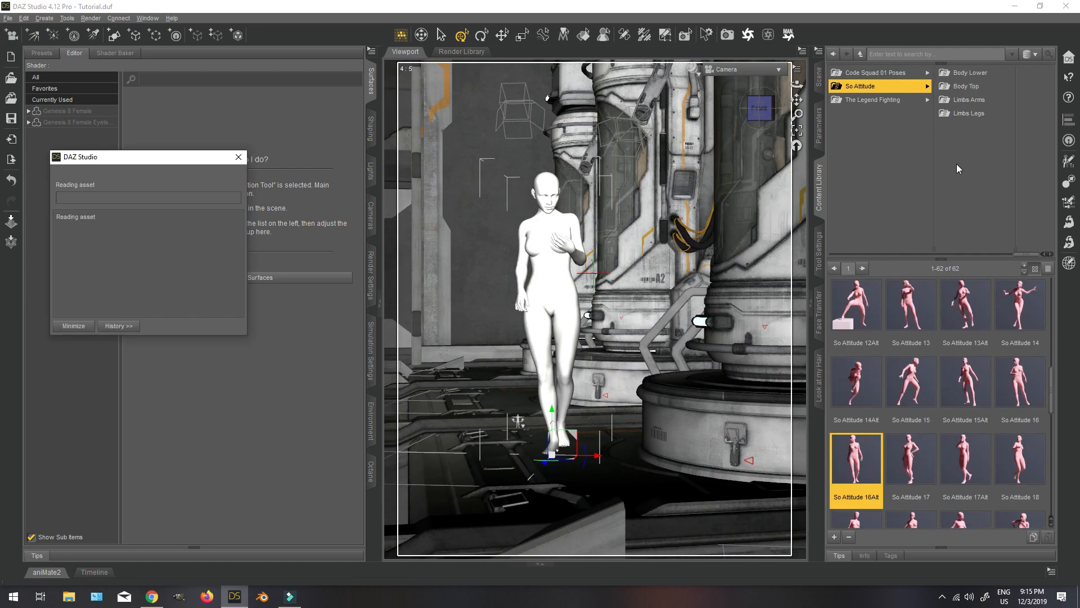
Mirror Genesis 8 Female's pose with Symmetry, using Root nodes, Recursive propagation, Swap Left and Right, and trunk nodes Mirror Across Y Axis.
click(819, 77)
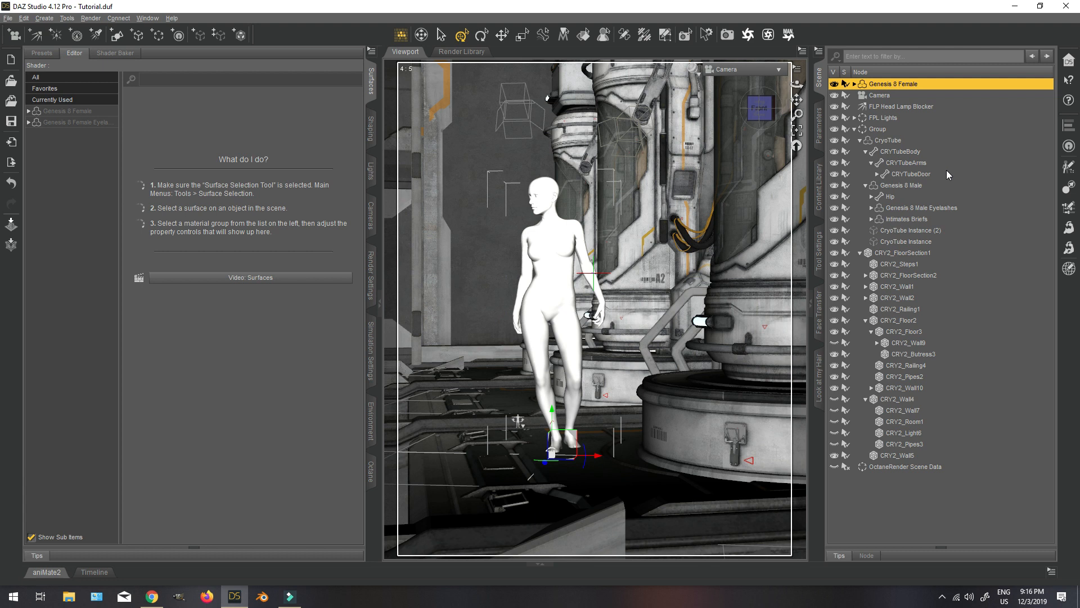
key(shift+y)
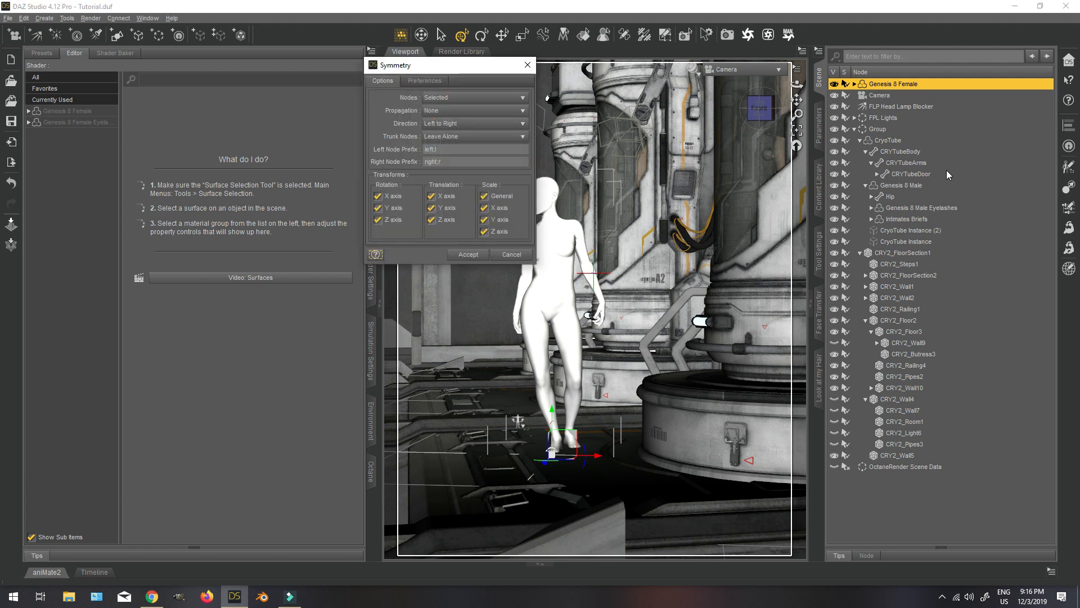
drag(441, 63, 349, 94)
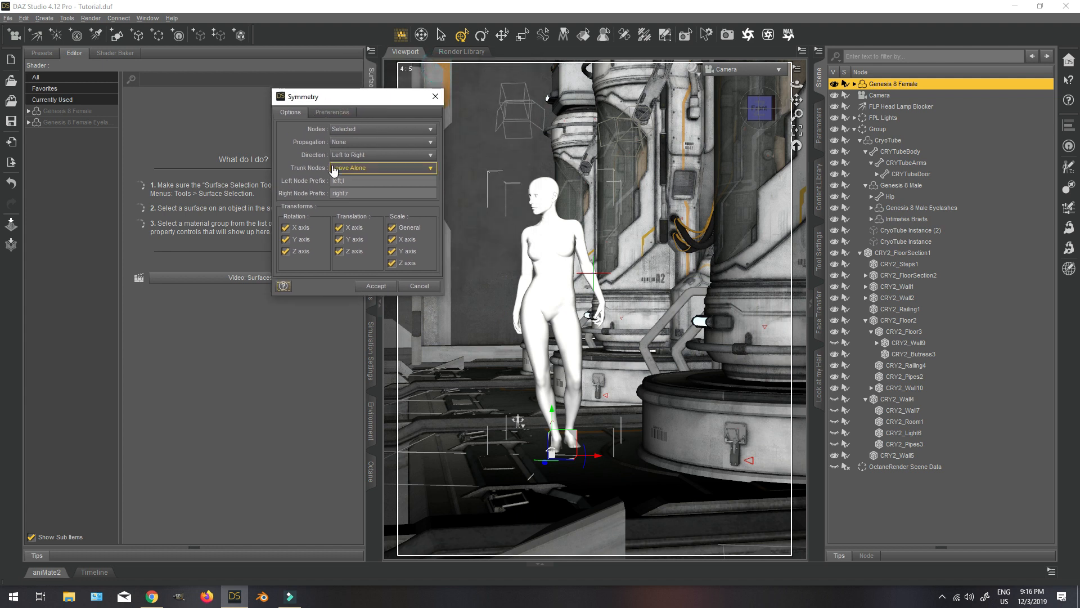
click(354, 135)
click(357, 116)
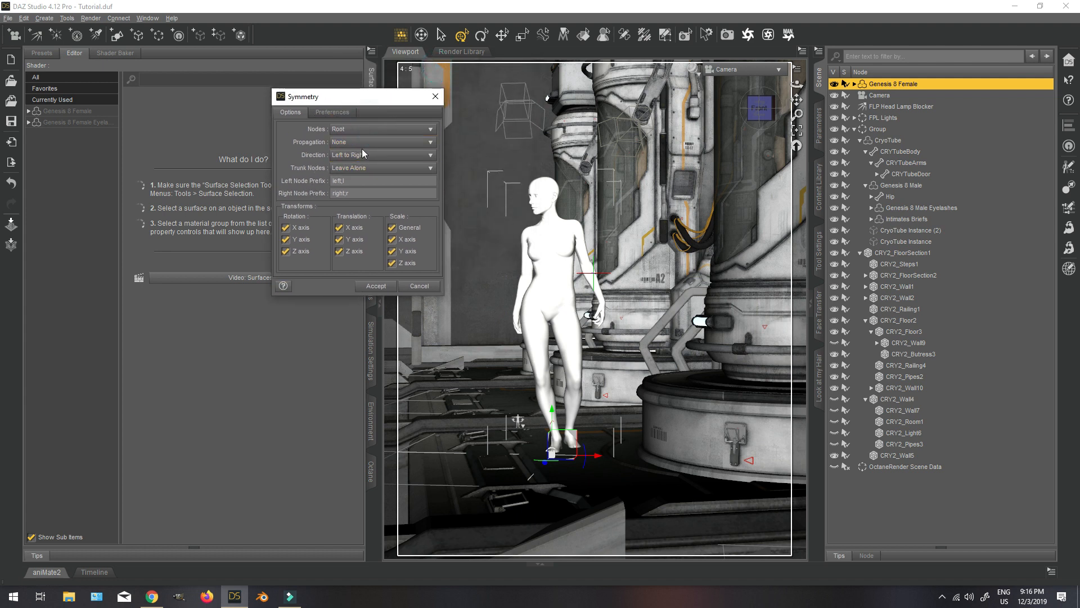
click(366, 143)
click(367, 155)
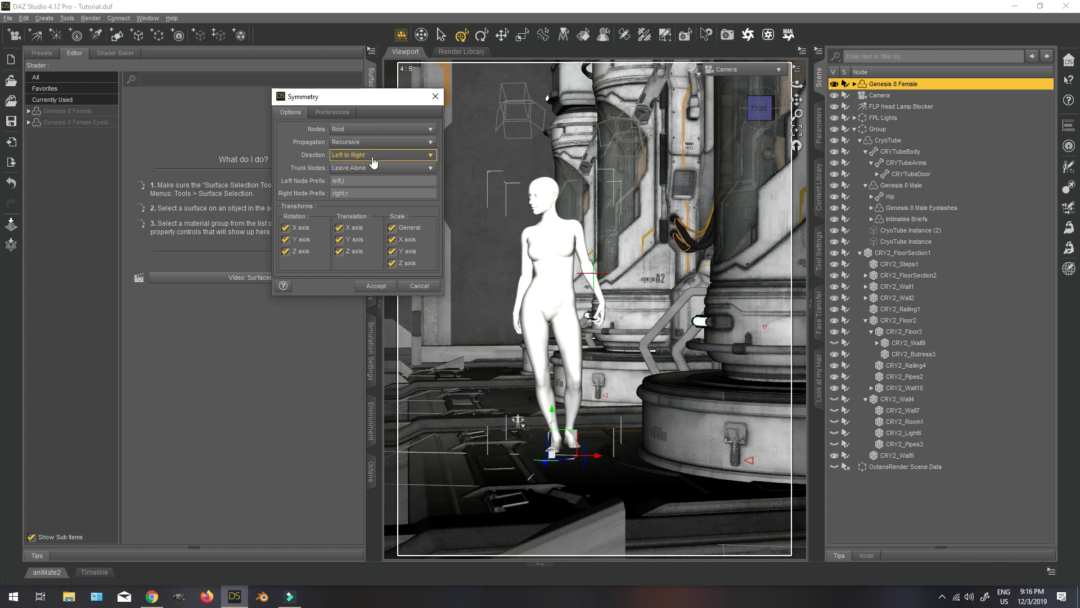
click(372, 155)
click(382, 178)
click(382, 167)
click(402, 141)
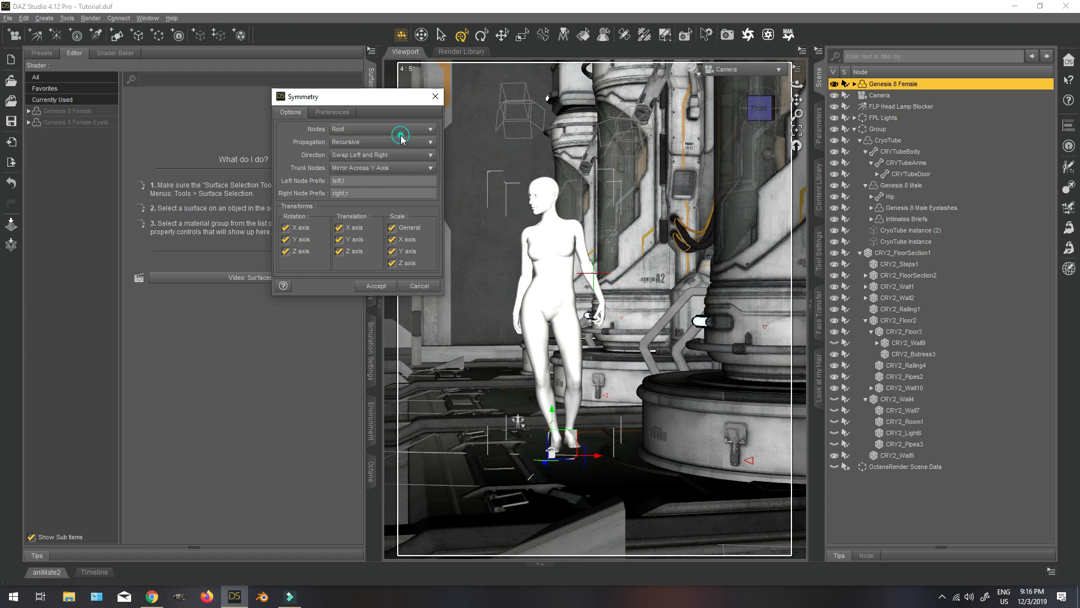
click(373, 287)
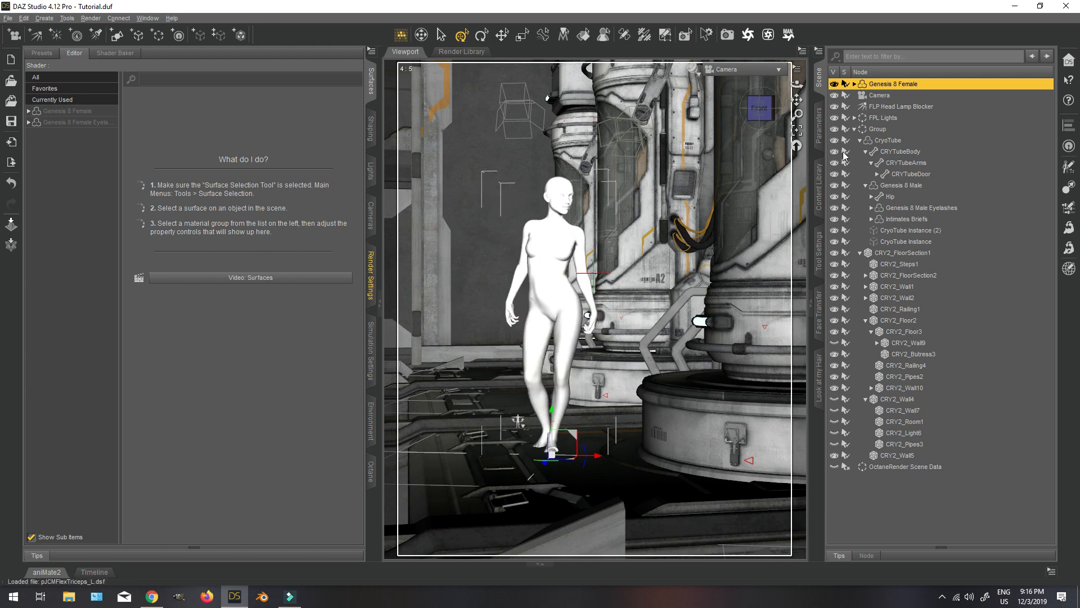
Set Genesis 8 Female's Y Rotate to 16.94 and orbit Camera slightly around the figure.
click(819, 125)
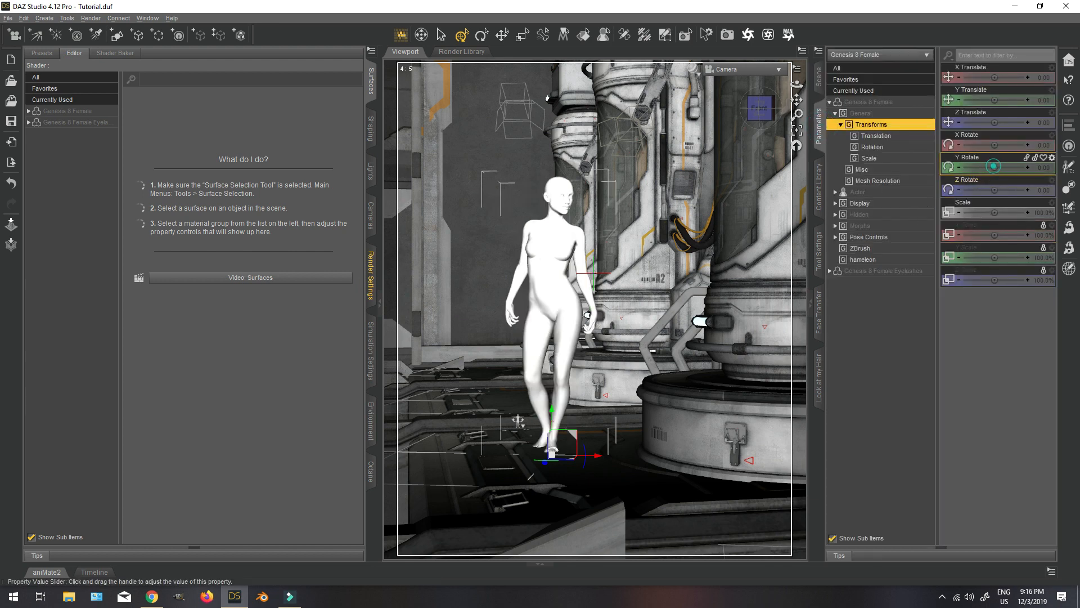
drag(993, 166, 1006, 167)
drag(760, 109, 747, 107)
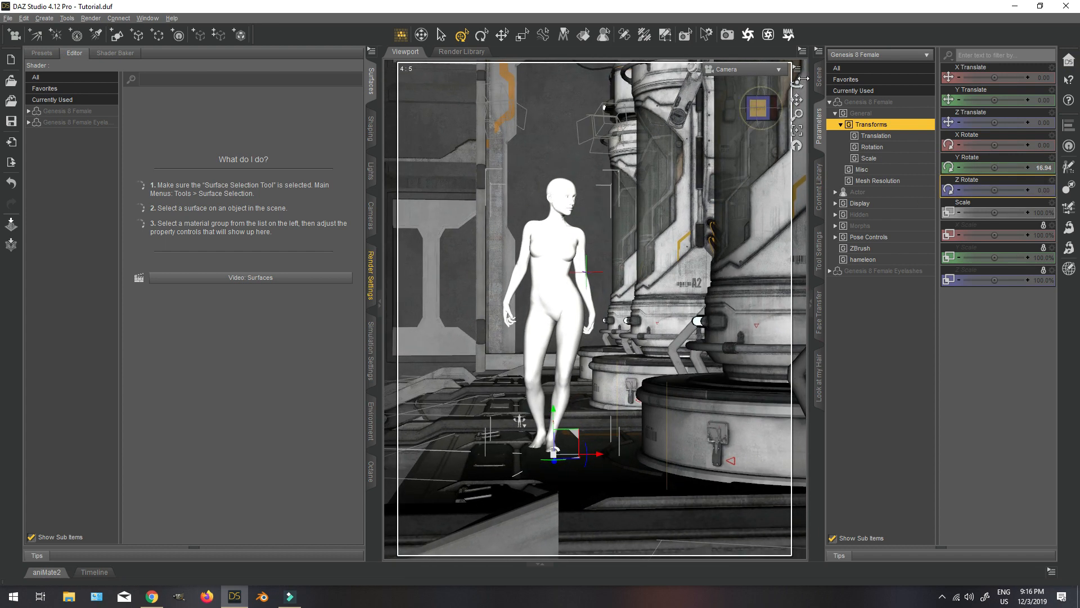
Lower Group to a Y Translate of -31.48, then move Camera closer to the figure and orbit it slightly.
click(818, 76)
click(891, 129)
click(819, 127)
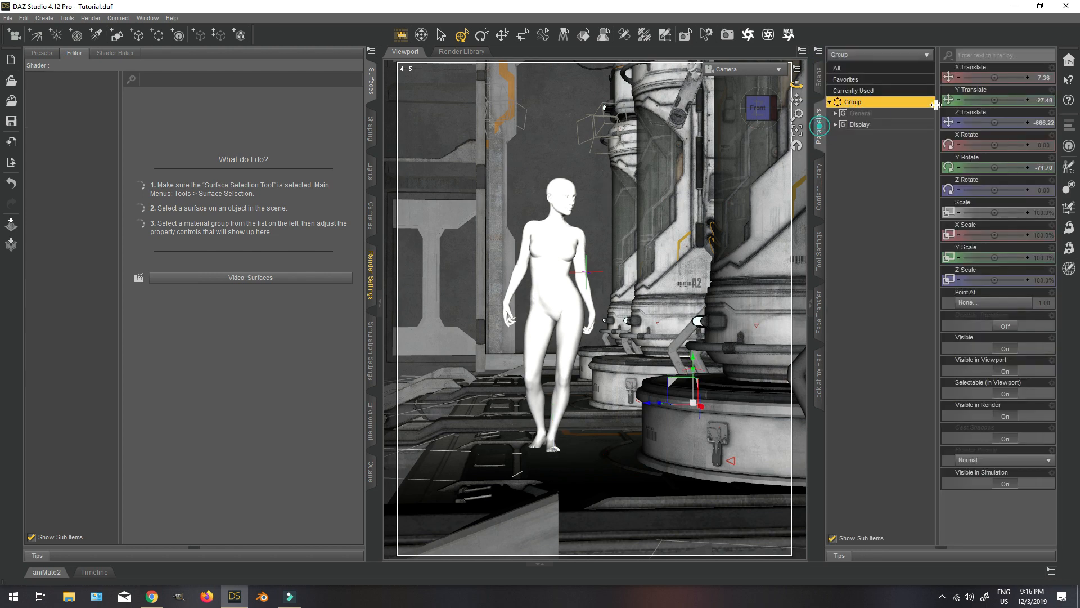
drag(957, 101, 958, 103)
click(958, 103)
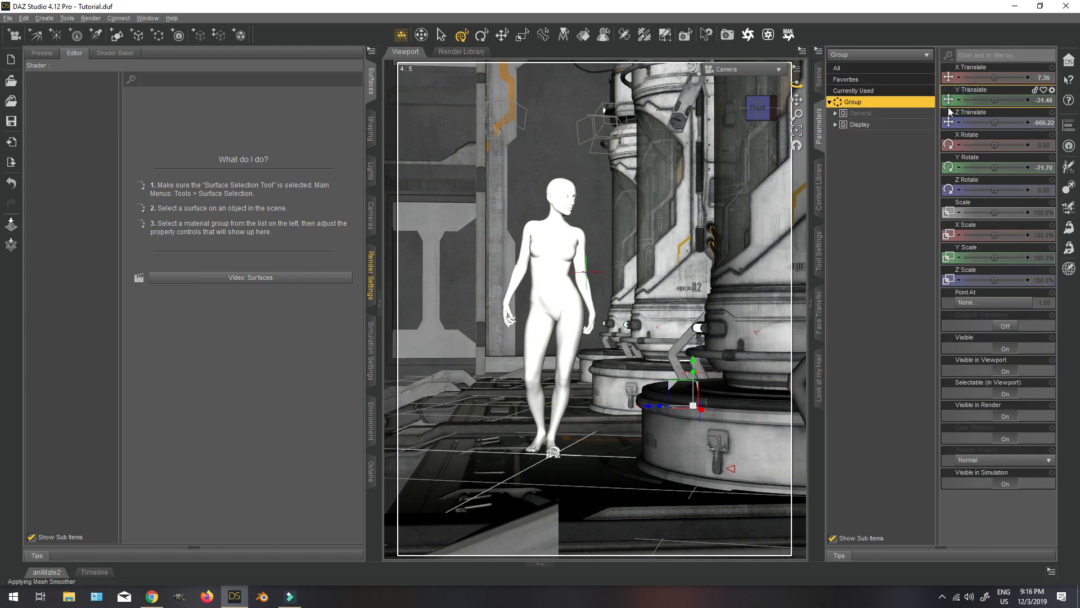
scroll(720, 198, up, 4)
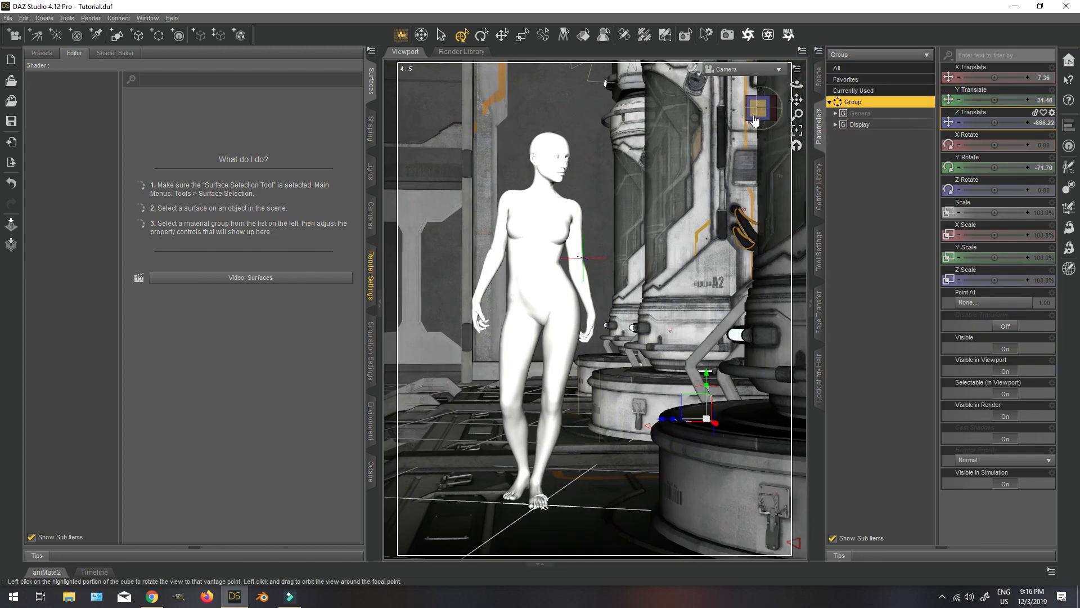
drag(757, 107, 751, 108)
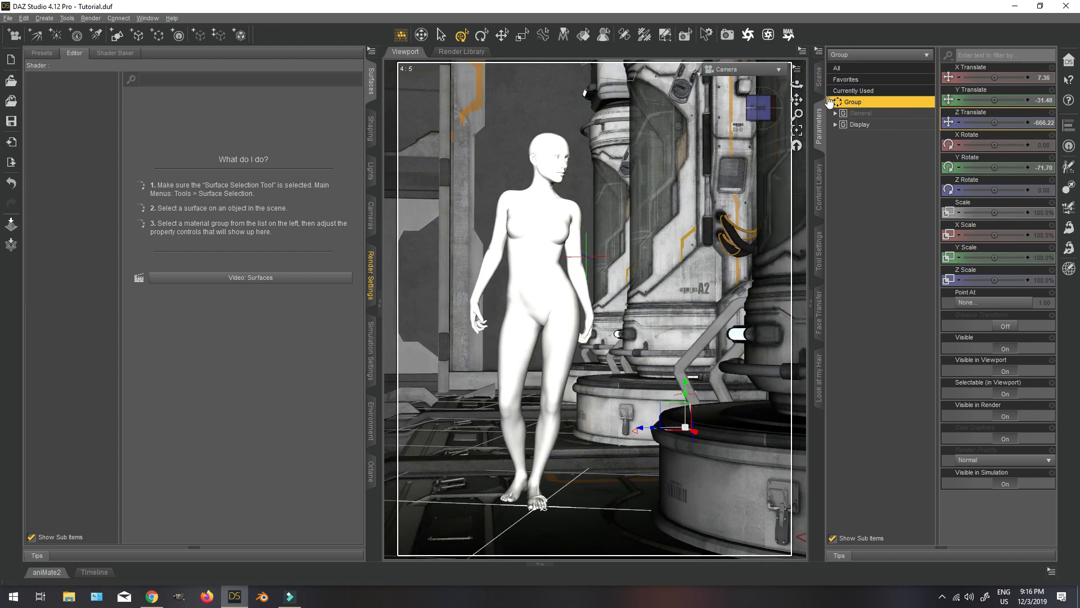
Select Genesis 8 Female and open the Aeon Soul clothing folder for Genesis 8 Female in My Library.
click(819, 76)
click(893, 84)
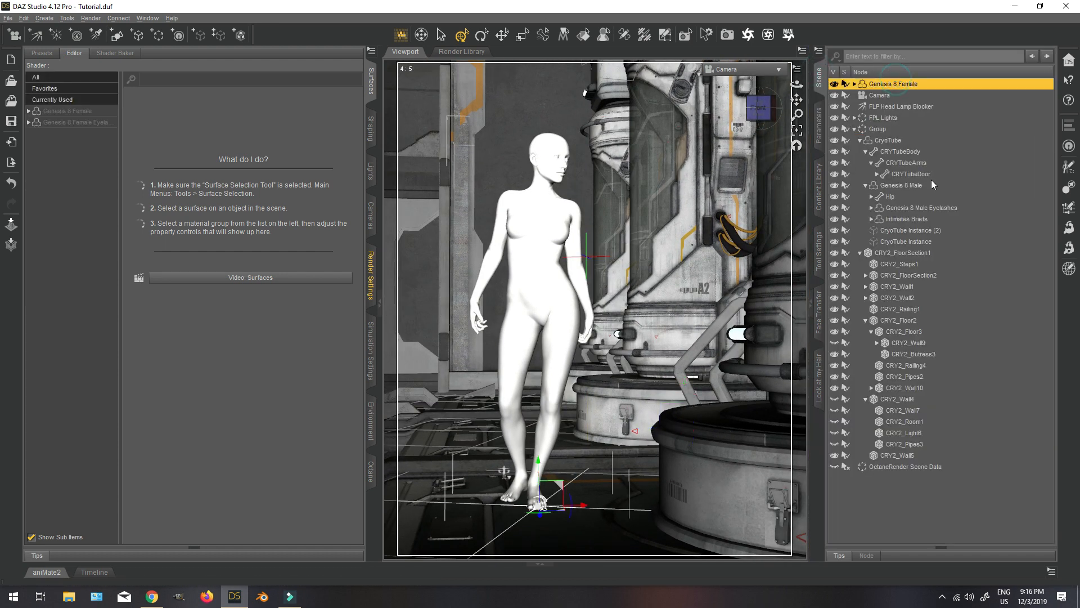
click(819, 187)
click(1007, 123)
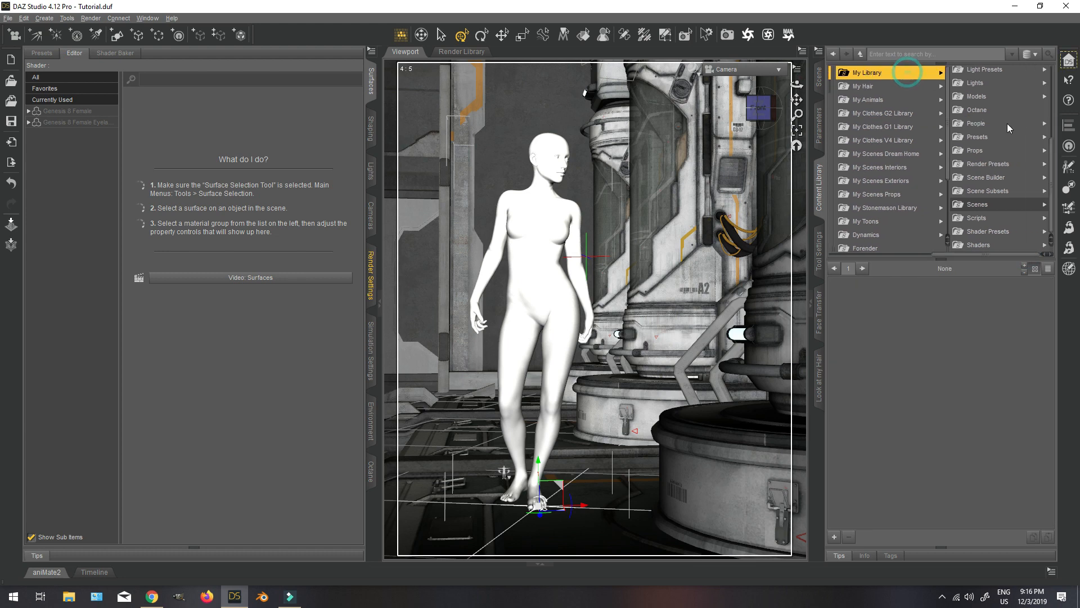
click(979, 210)
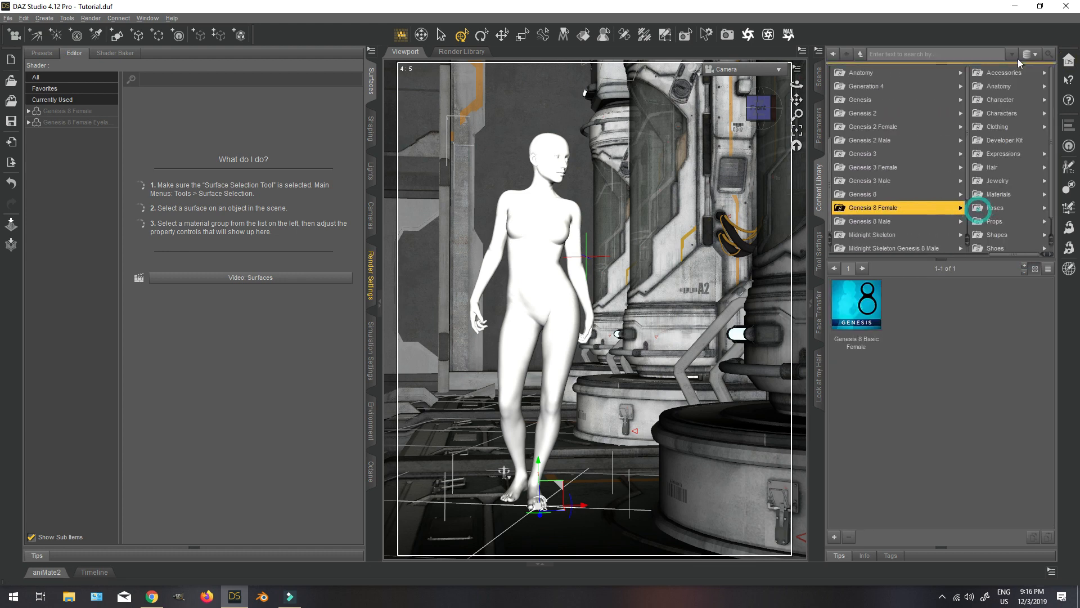
click(1001, 127)
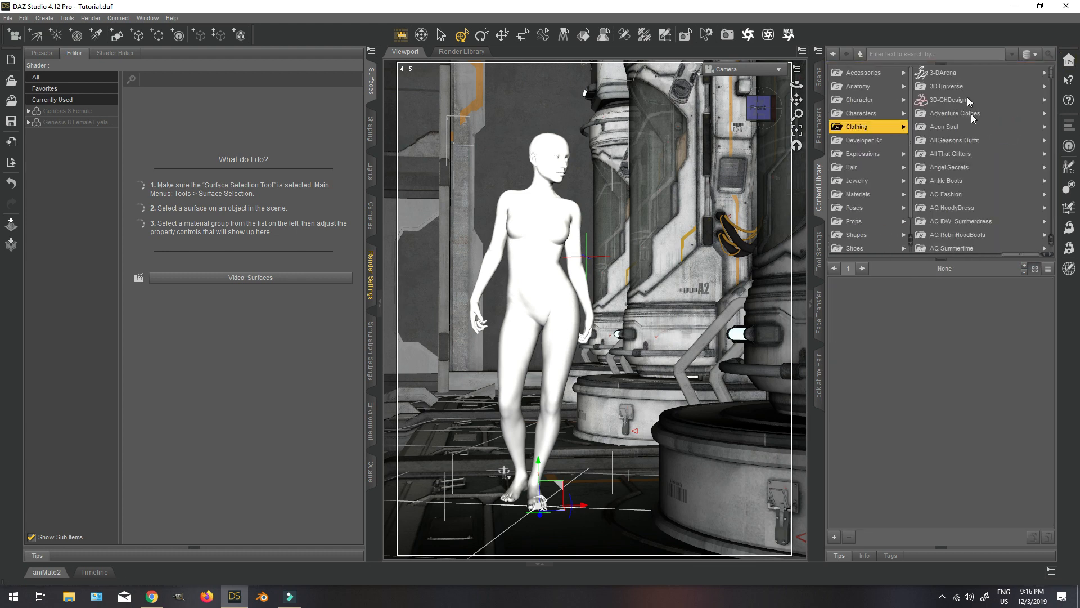
click(967, 126)
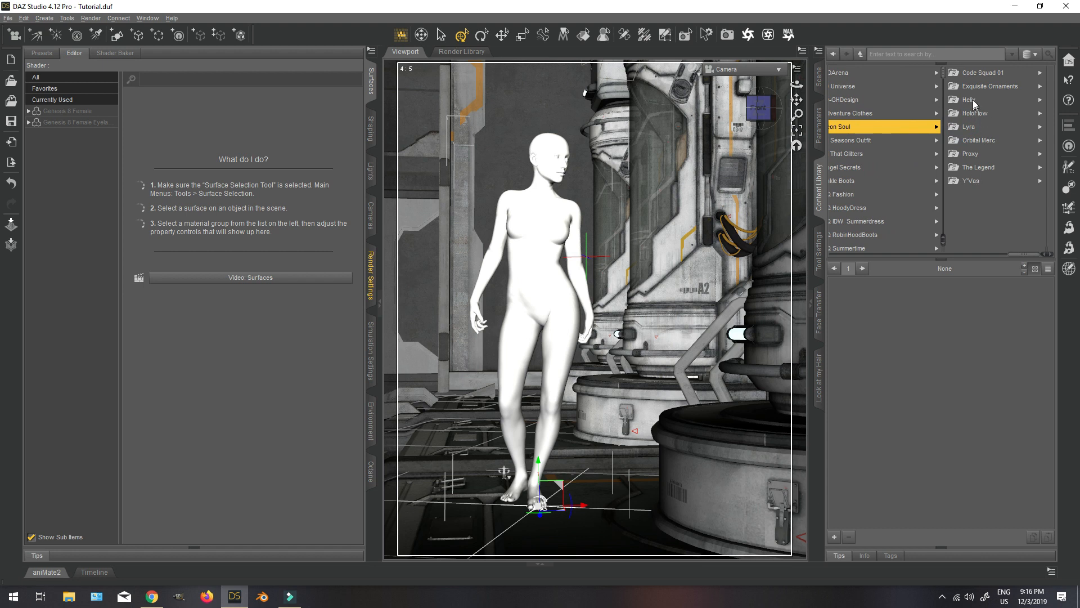
Browse the Helix, Proxy, HoloFlow and Orbital Merc clothing sets and load the Orbital Merc !Outfit onto Genesis 8 Female.
click(972, 99)
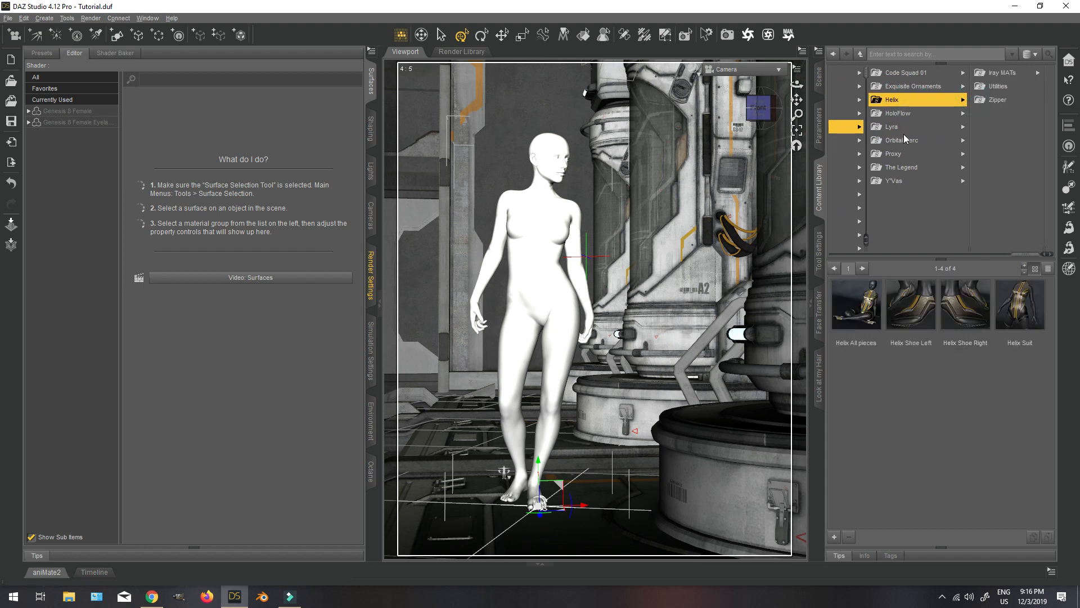
click(913, 155)
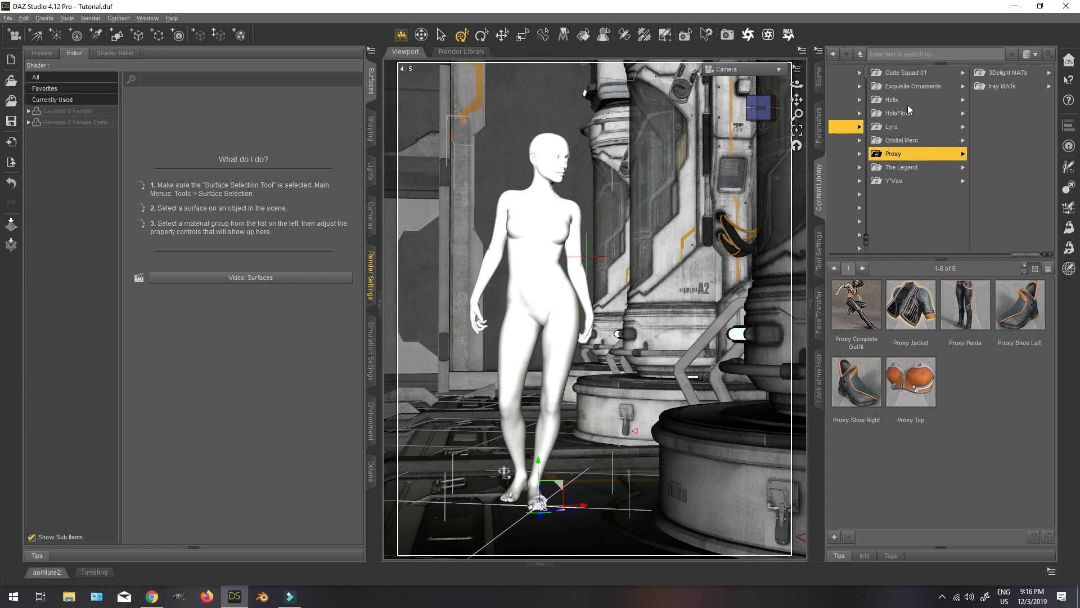
click(906, 85)
click(895, 112)
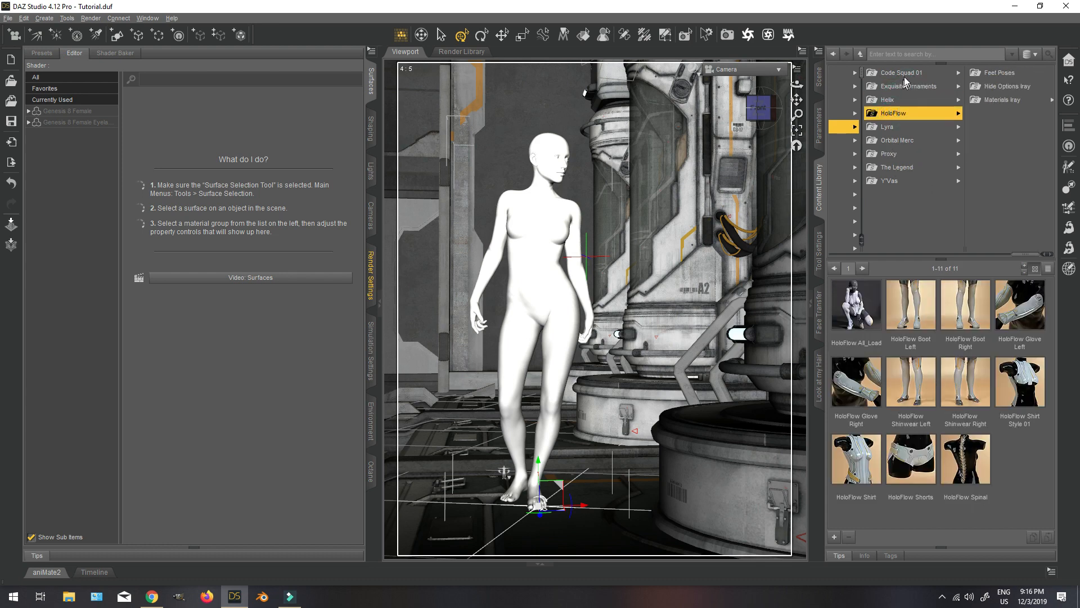
click(902, 73)
click(916, 138)
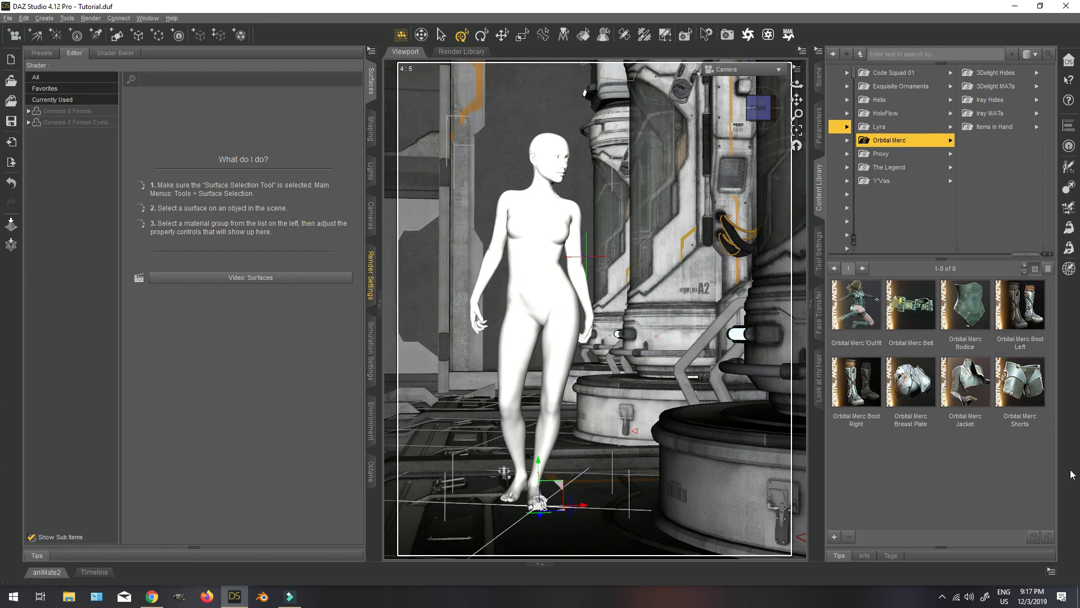
click(816, 76)
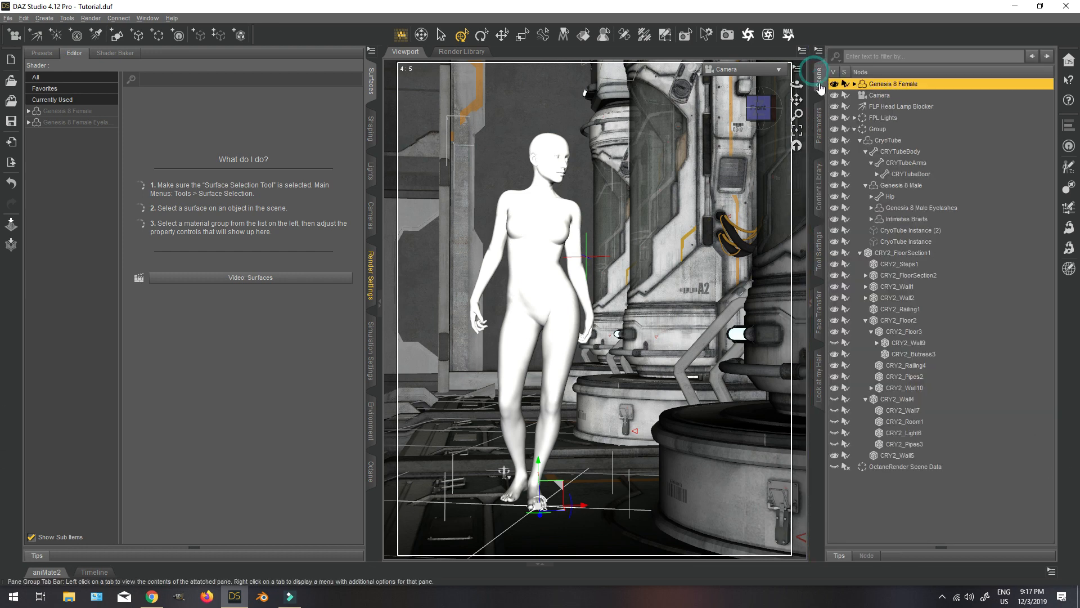
click(818, 187)
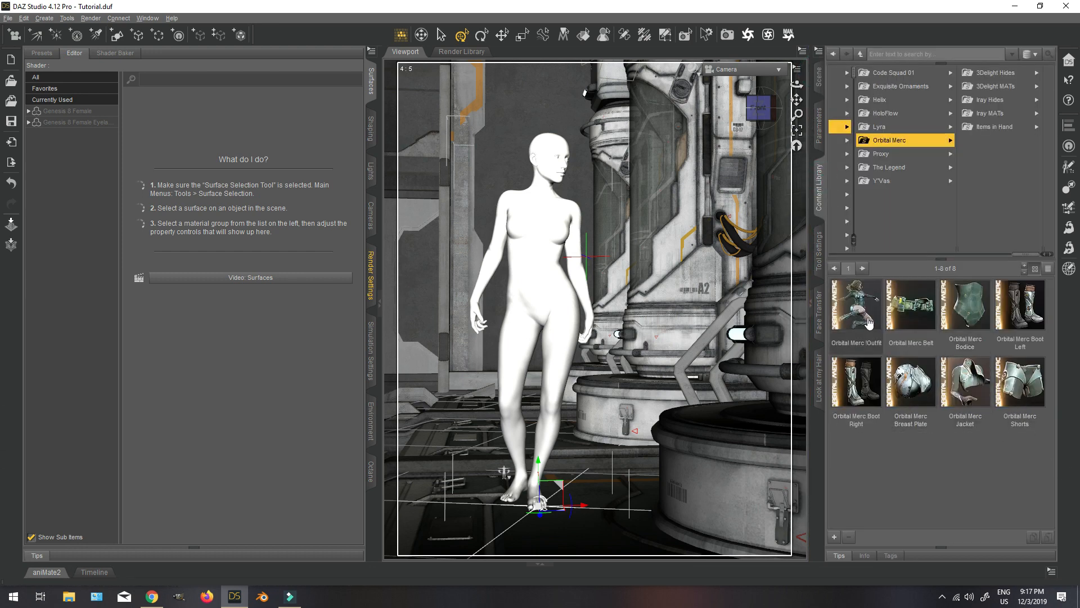
double_click(855, 307)
Return the viewport to Texture Shaded and expand Genesis 8 Female in the scene hierarchy to show her outfit pieces.
click(819, 75)
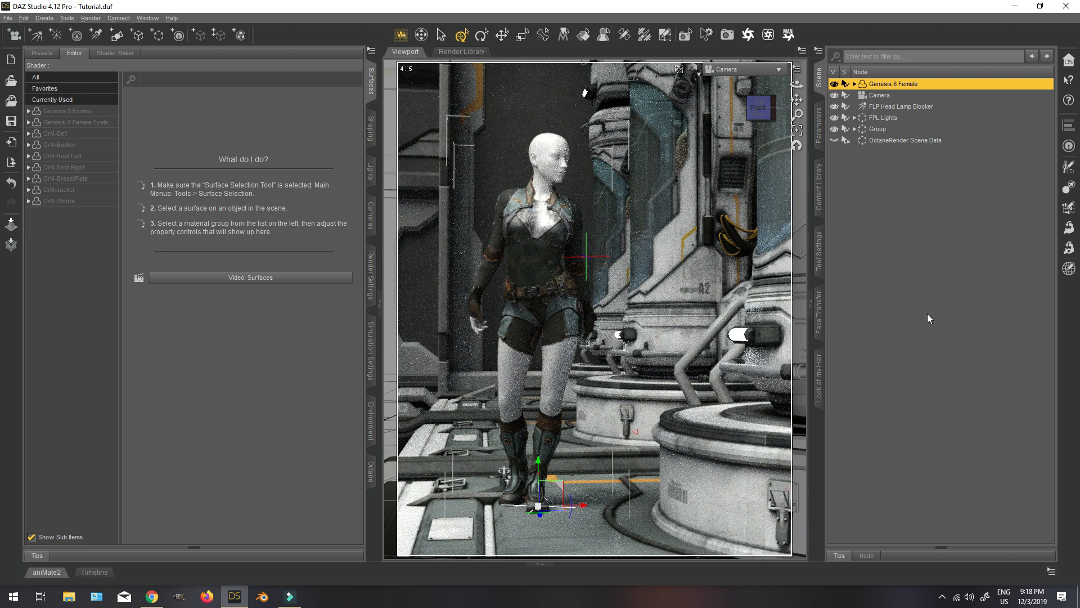
click(694, 69)
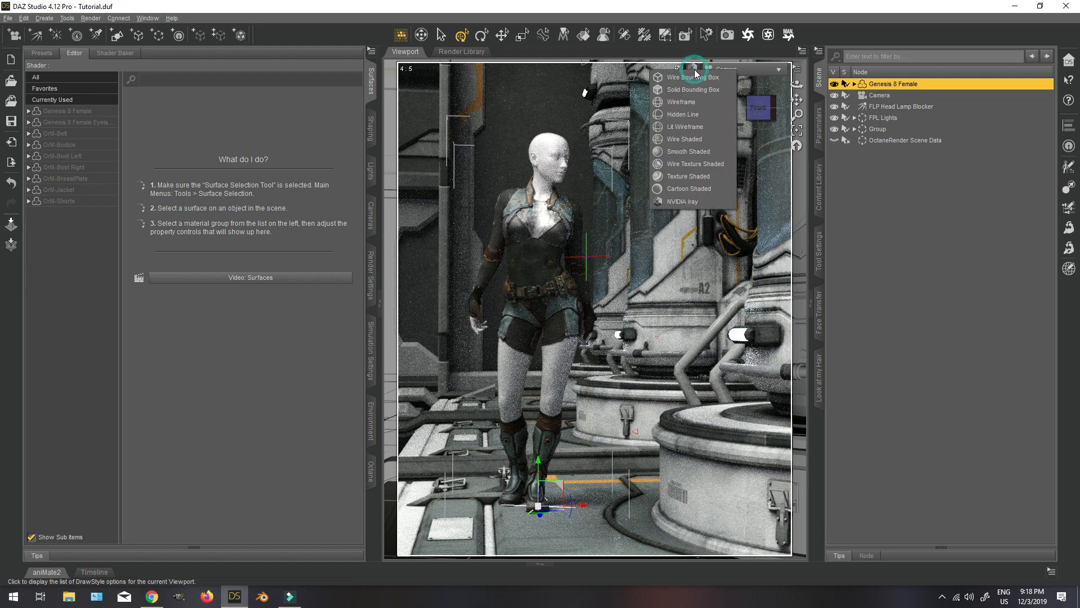
click(683, 180)
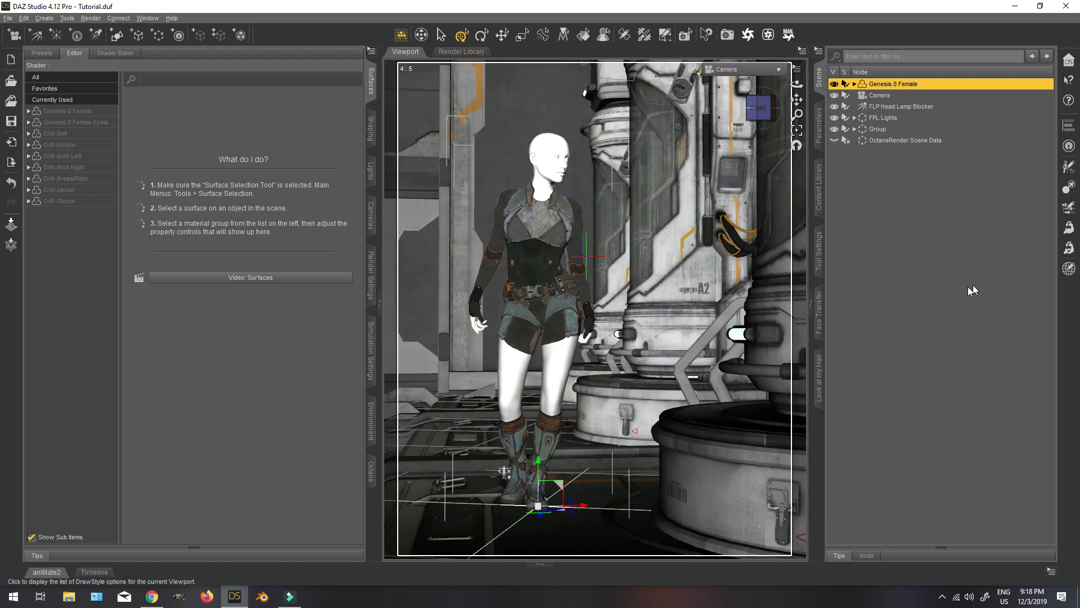
click(854, 84)
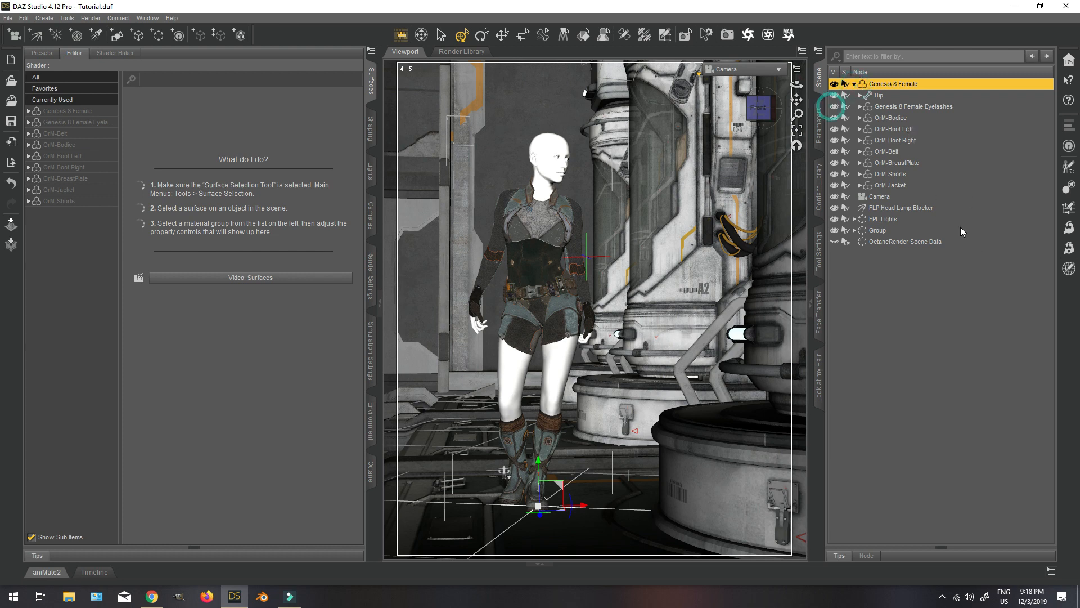
Apply 01 Faith Shape_All, 02 Faith Eyebrow and 03 FaithMAT SSS Norm from the !Faith2020 character folder to Genesis 8 Female.
click(817, 179)
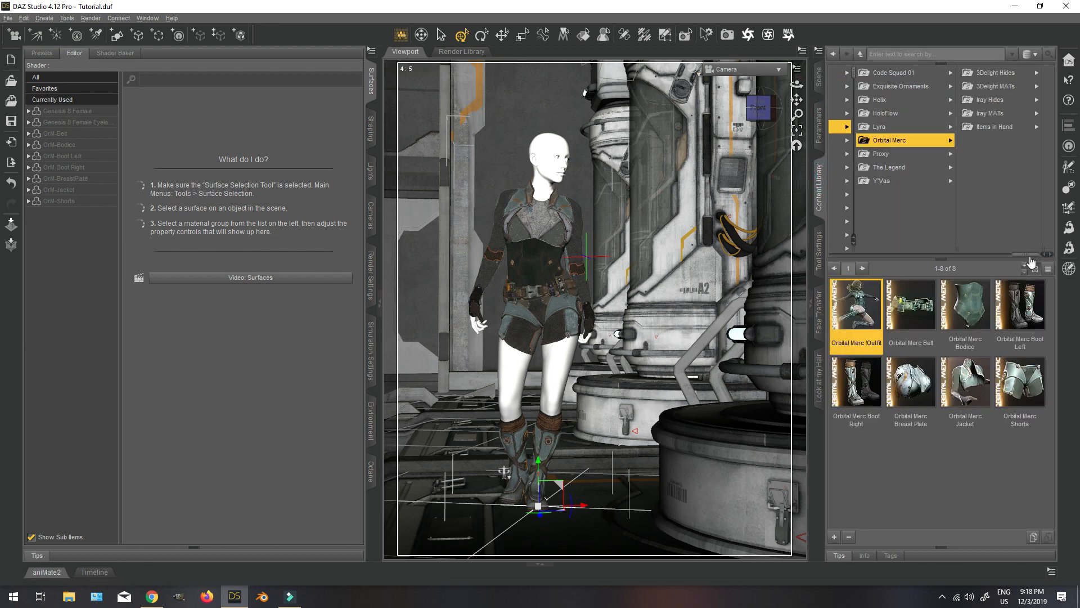
drag(1033, 255, 963, 256)
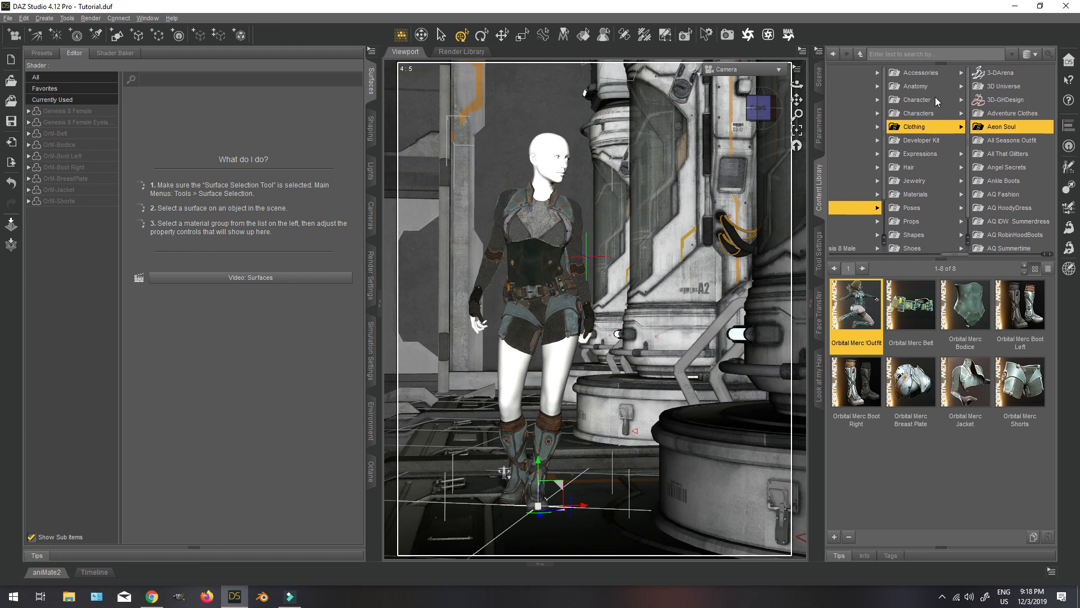
click(918, 114)
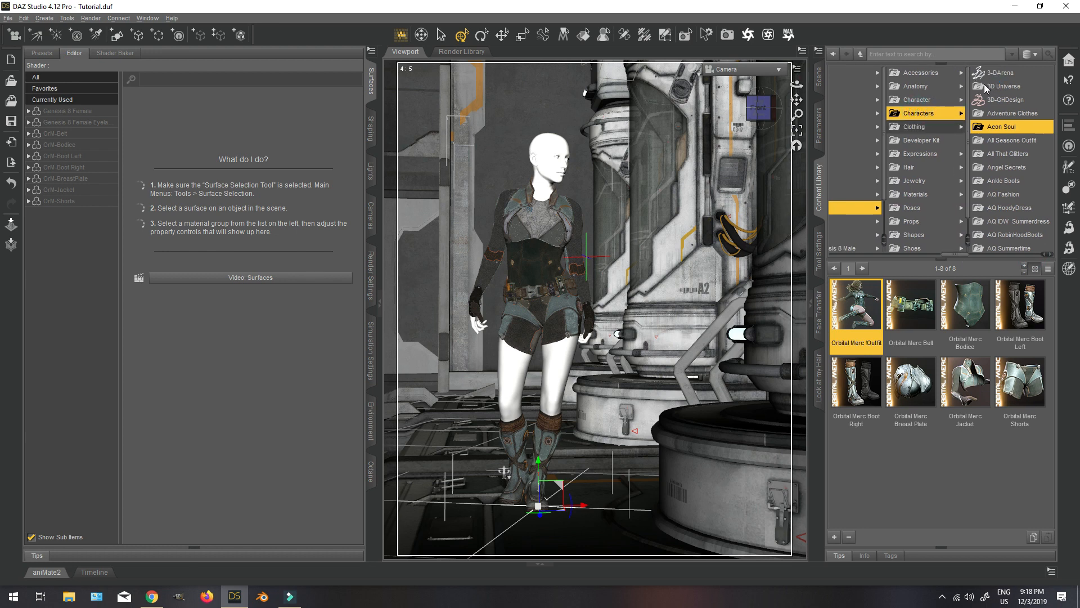
click(959, 71)
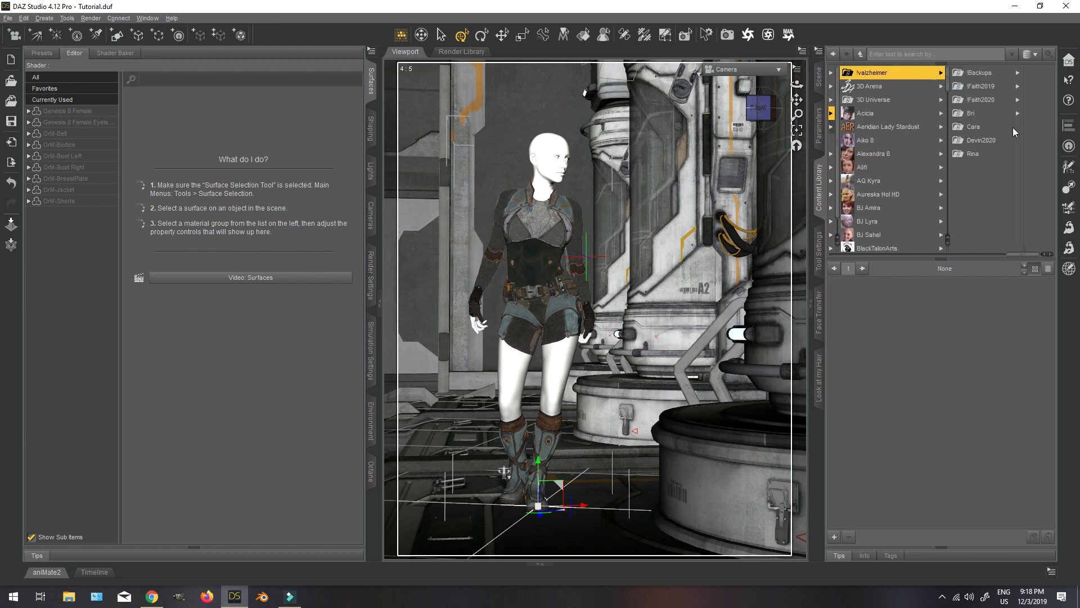
click(981, 100)
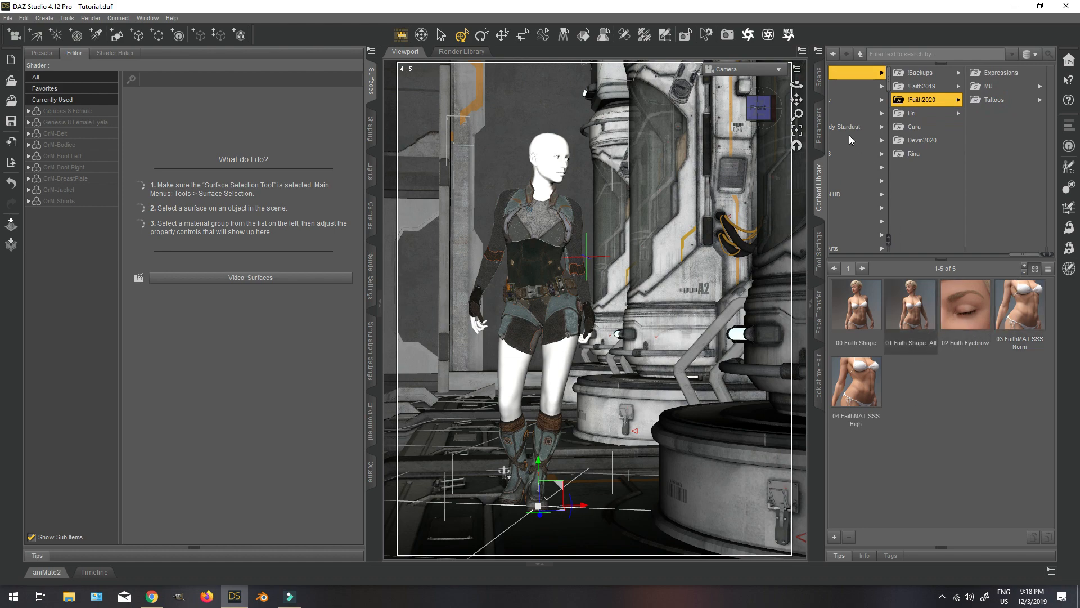
double_click(911, 310)
double_click(965, 310)
double_click(1020, 310)
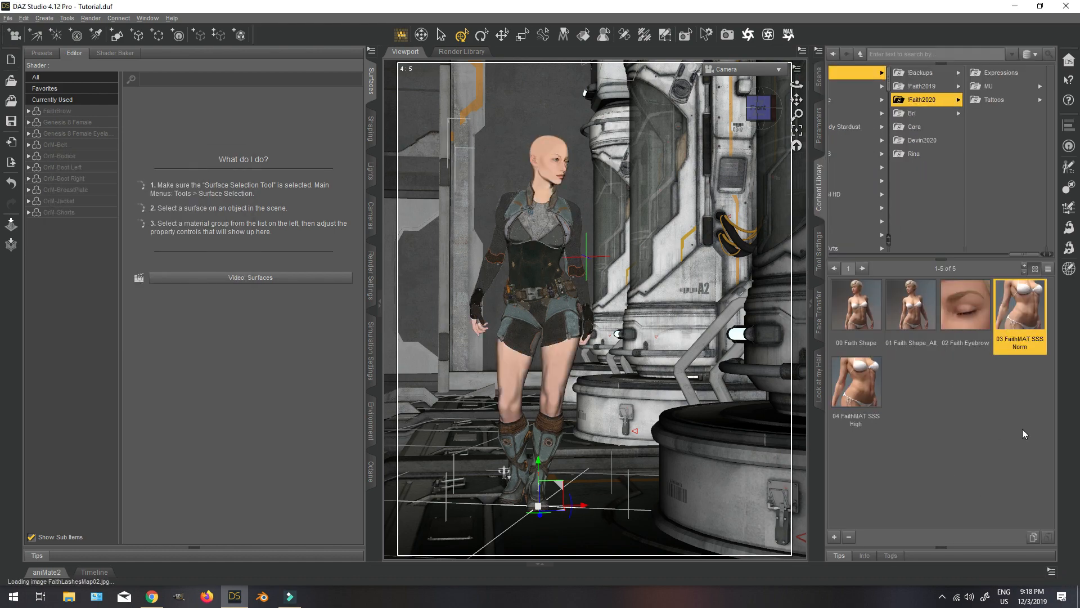
Select Camera and raise its Y Translate to 155.66.
click(820, 79)
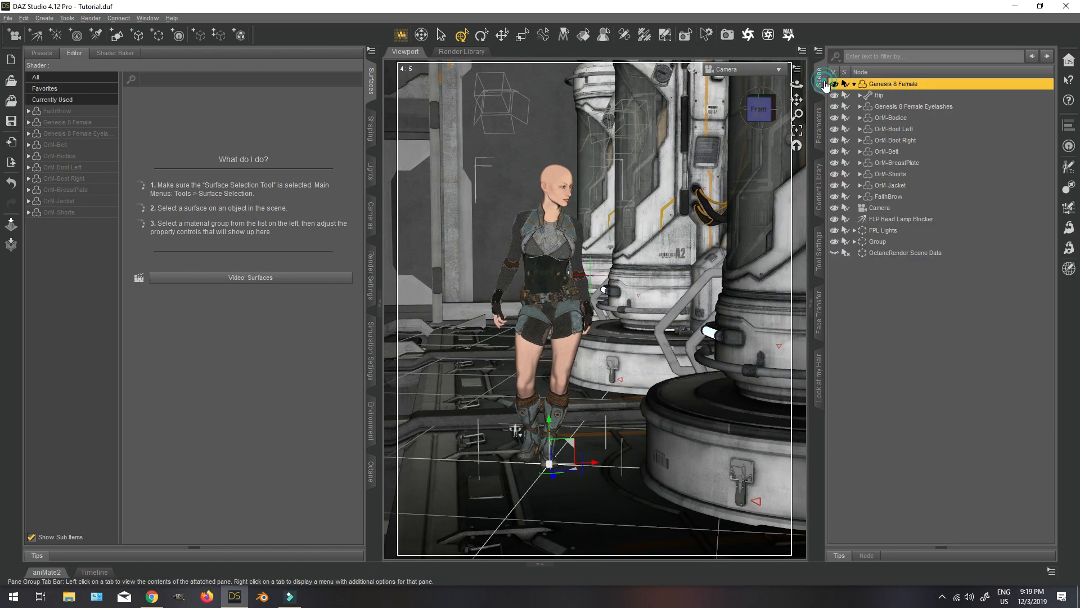
click(879, 207)
click(819, 127)
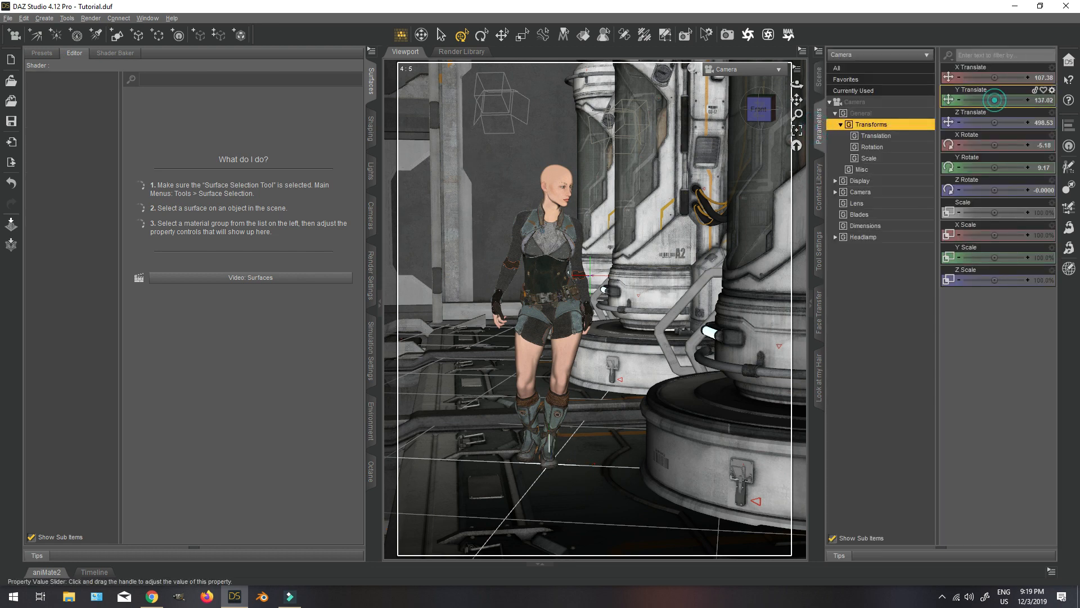
drag(994, 100, 1017, 100)
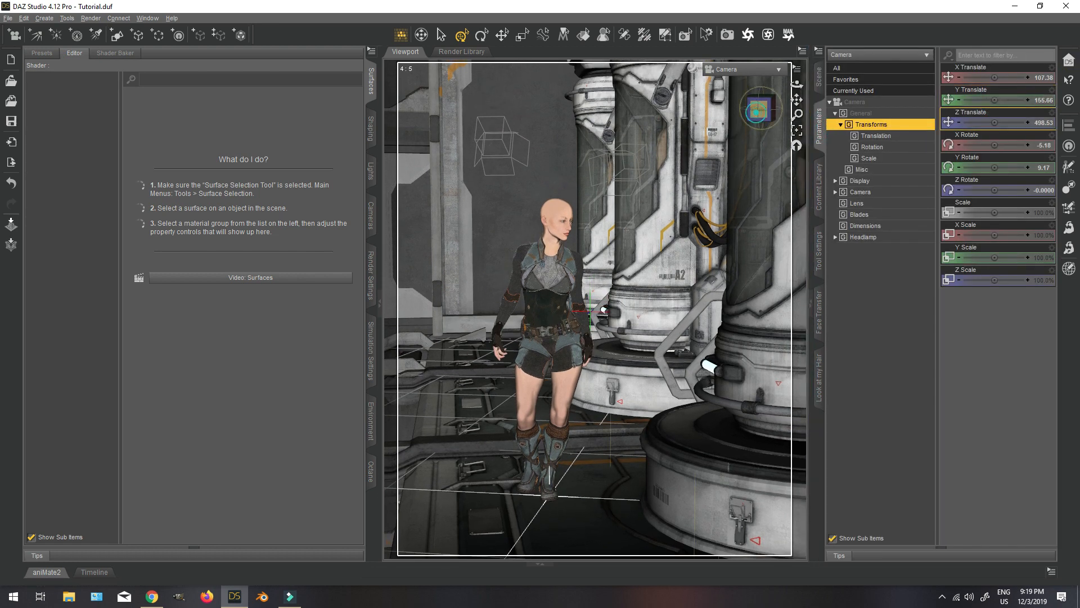
Orbit Camera to a lower, more level angle around the figure and preview the view in NVIDIA Iray.
click(758, 110)
drag(759, 110, 753, 108)
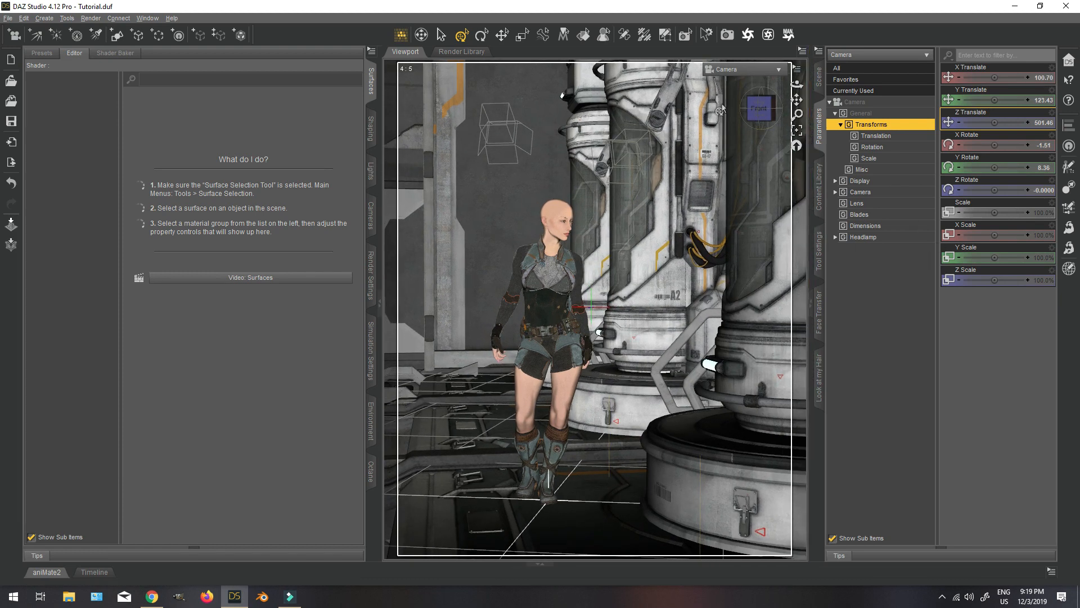
click(680, 58)
click(679, 200)
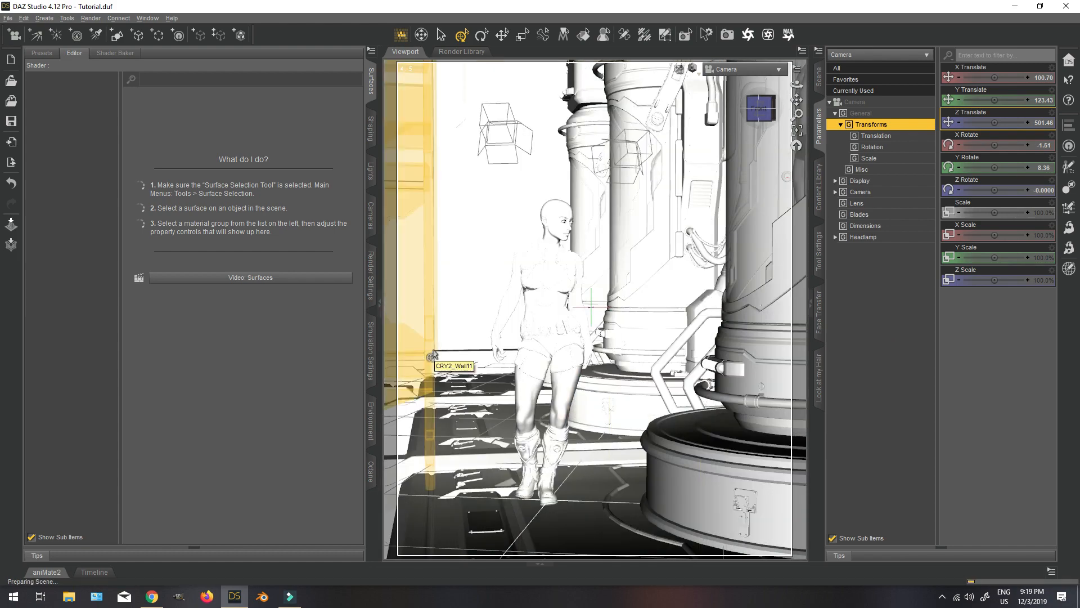
Switch to Chrome and examine the CryoTube and CryoEnvironment promo images on the Daz 3D site as lighting references.
click(151, 597)
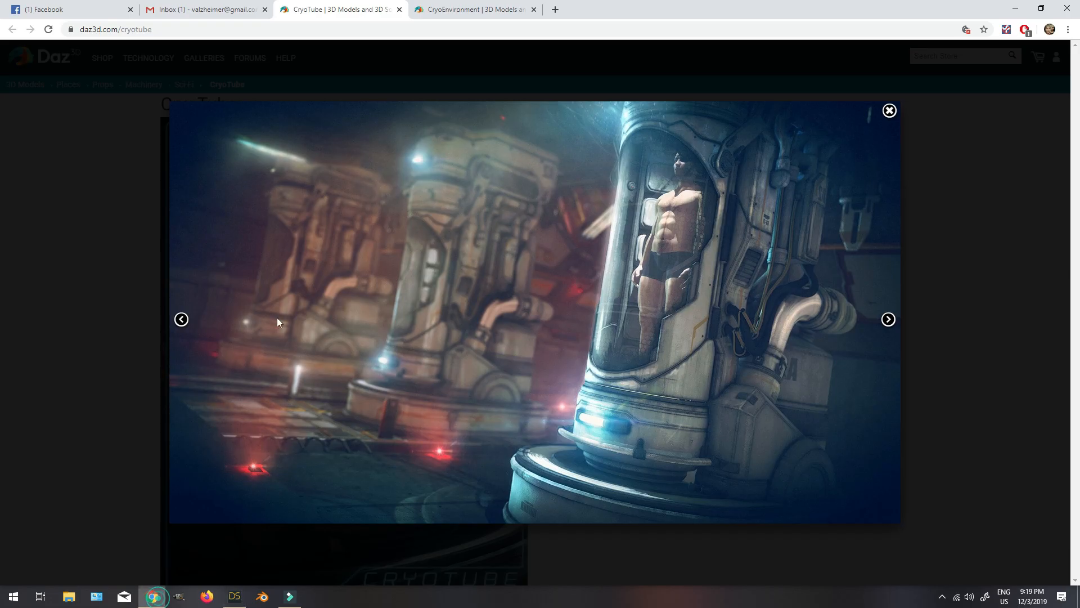
click(442, 12)
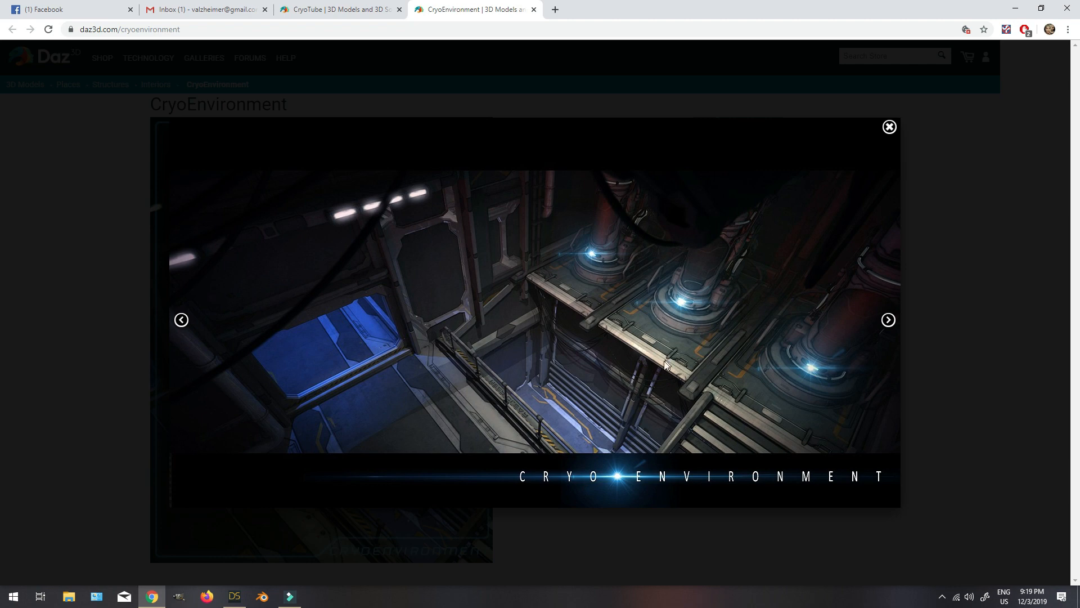
click(888, 320)
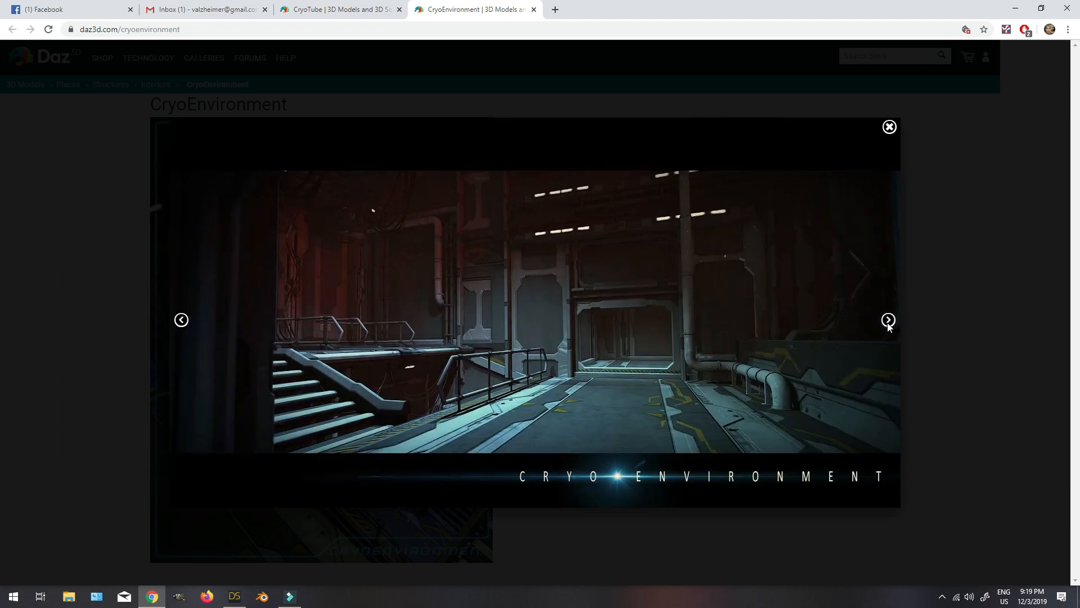
Browse the remaining CryoEnvironment promo images, comparing the dark interior views and the robot scene as lighting references.
click(887, 321)
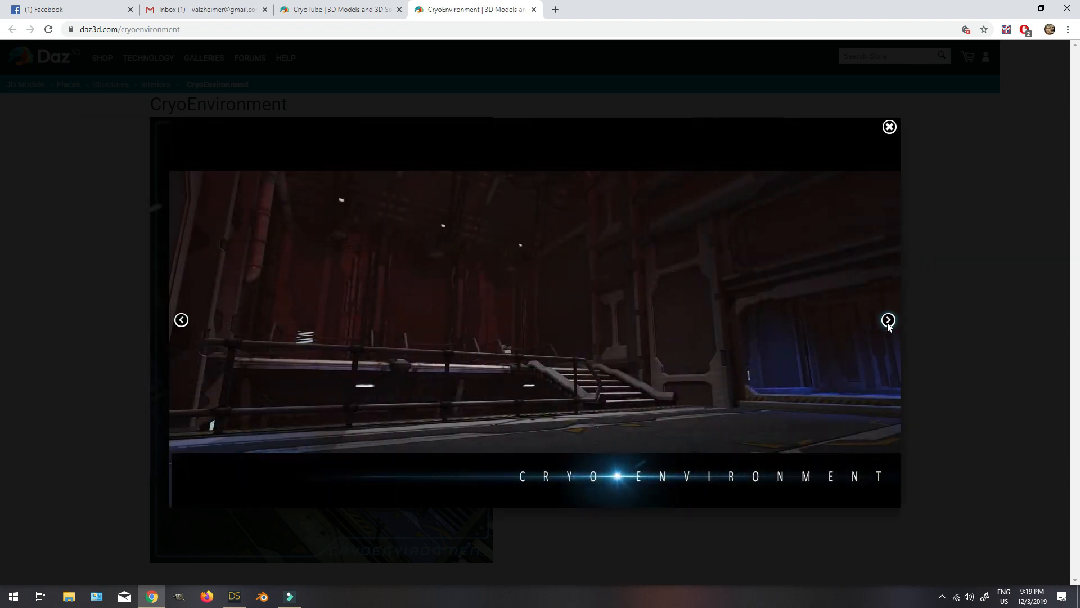
click(888, 320)
click(888, 320)
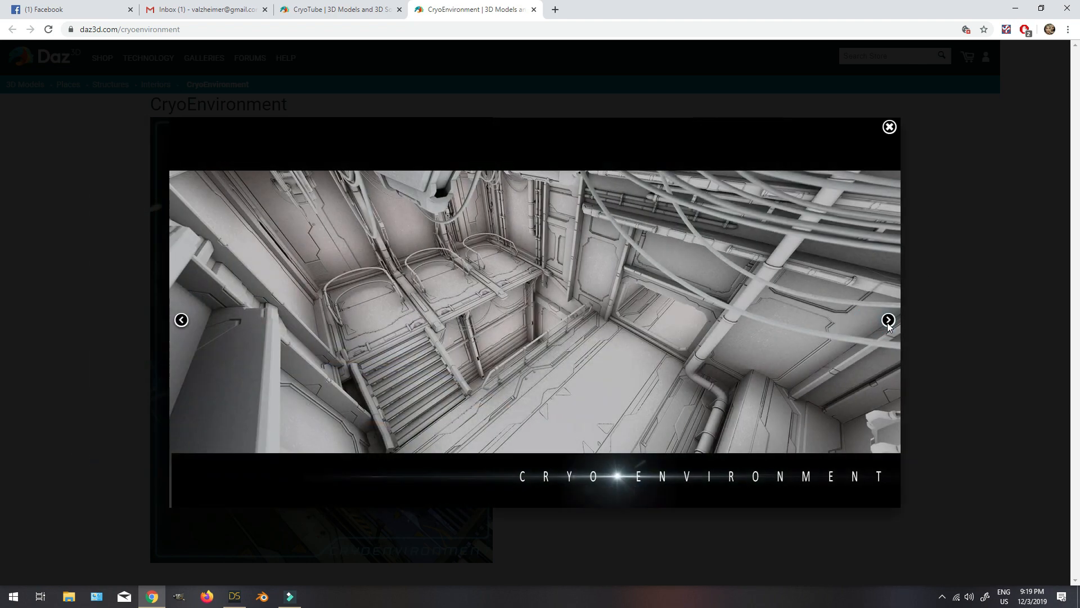
click(182, 320)
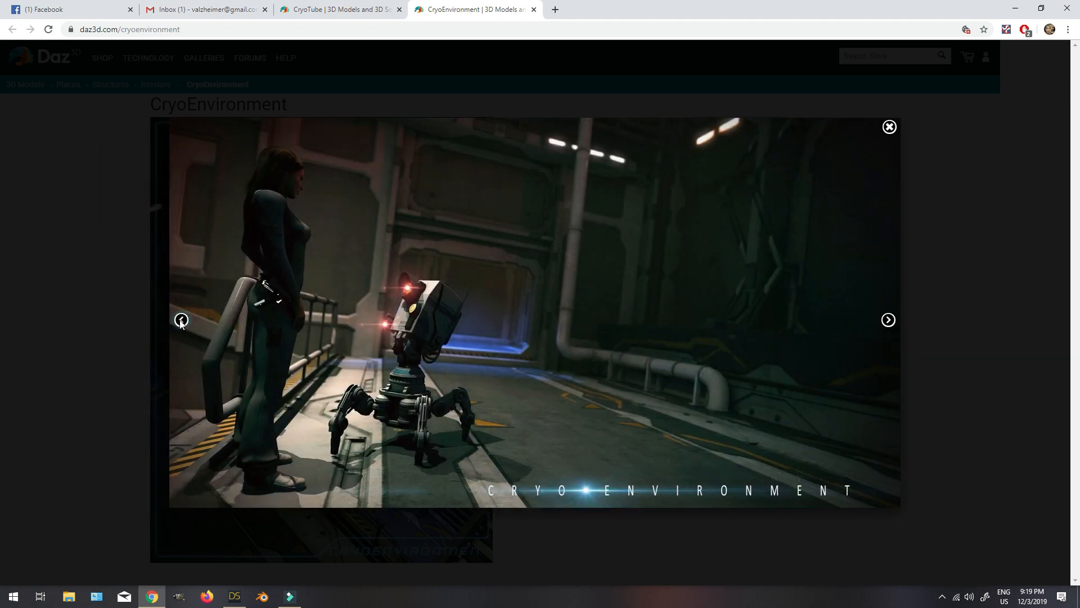
click(181, 320)
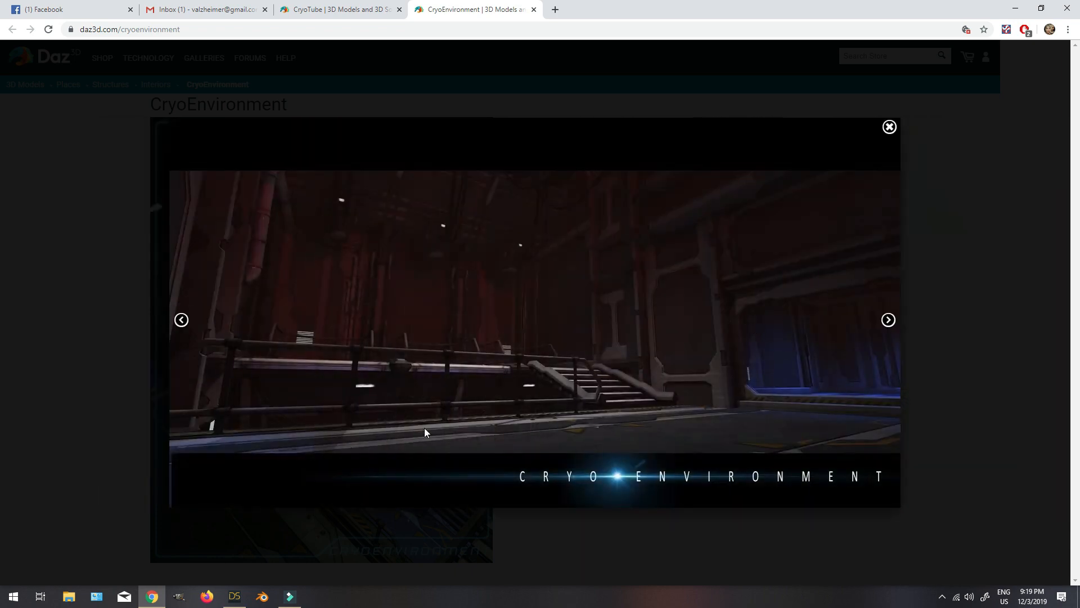
Switch back to DAZ Studio and set the Environment Intensity in the render settings to 0.
click(243, 596)
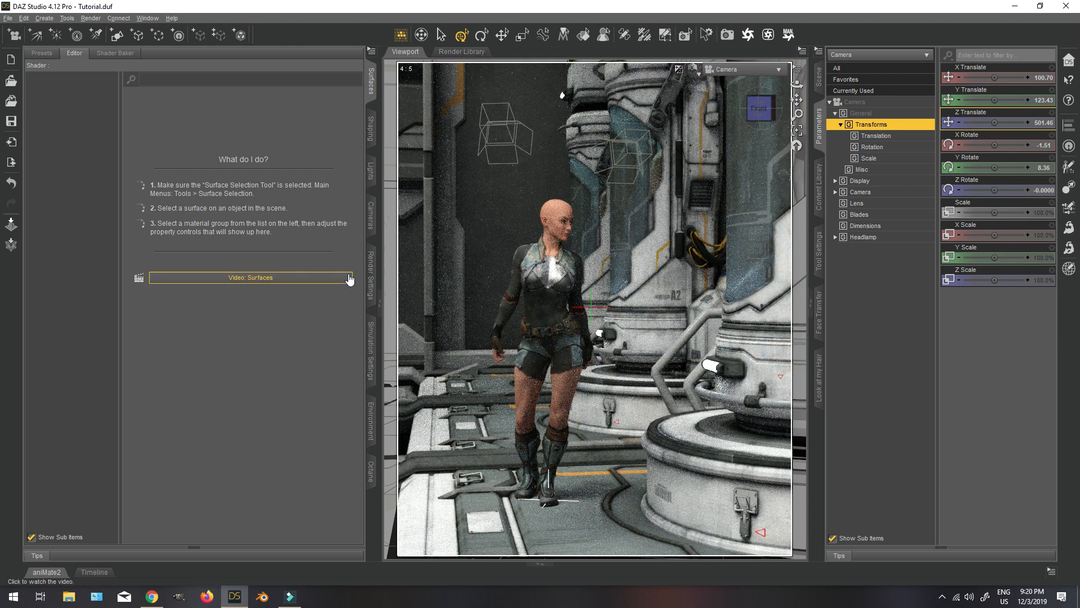
click(371, 278)
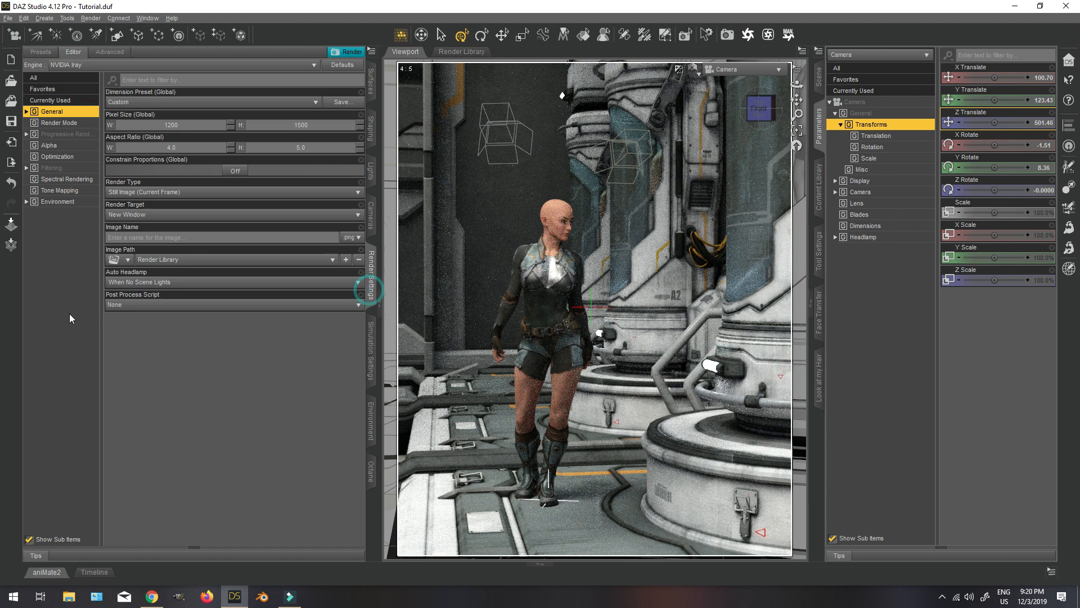
click(56, 203)
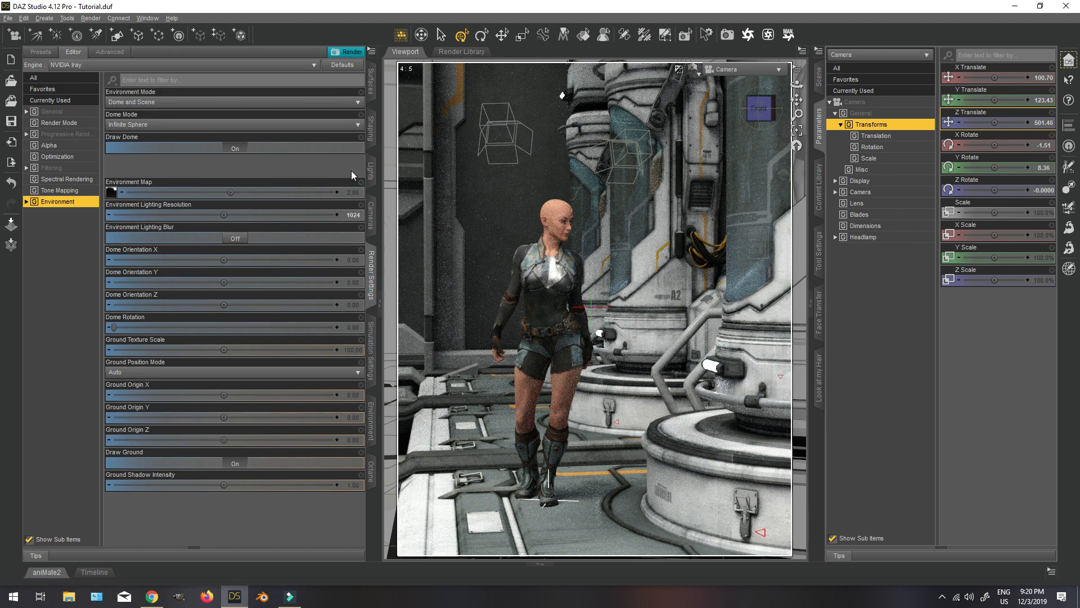
text(0)
key(Return)
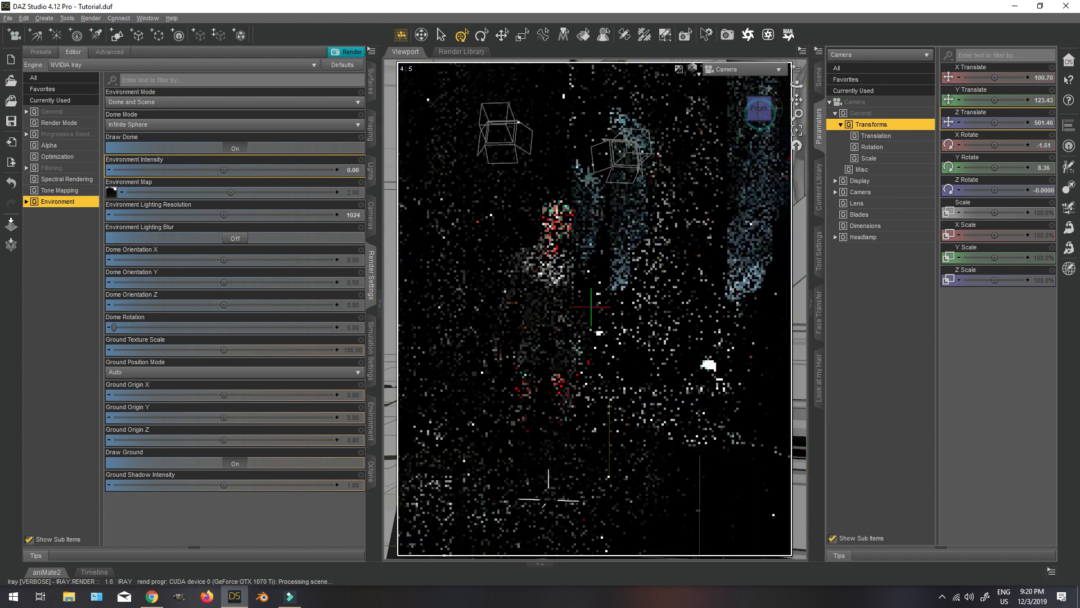
Orbit Camera around the figure to about X Translate -51, Y Translate 100 and Z Translate 507.
drag(759, 116, 752, 106)
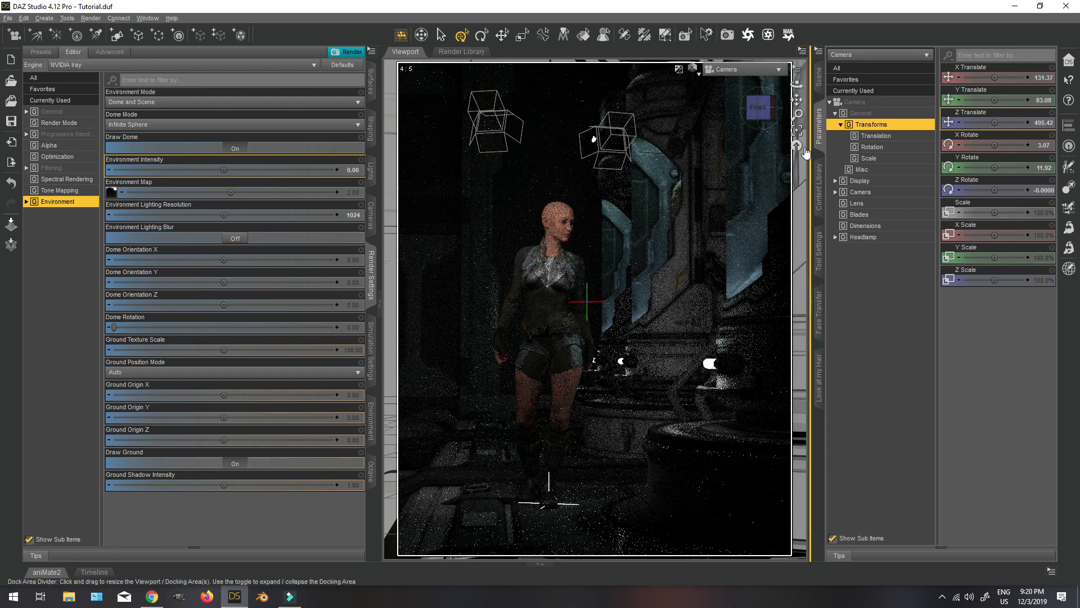
drag(760, 107, 778, 114)
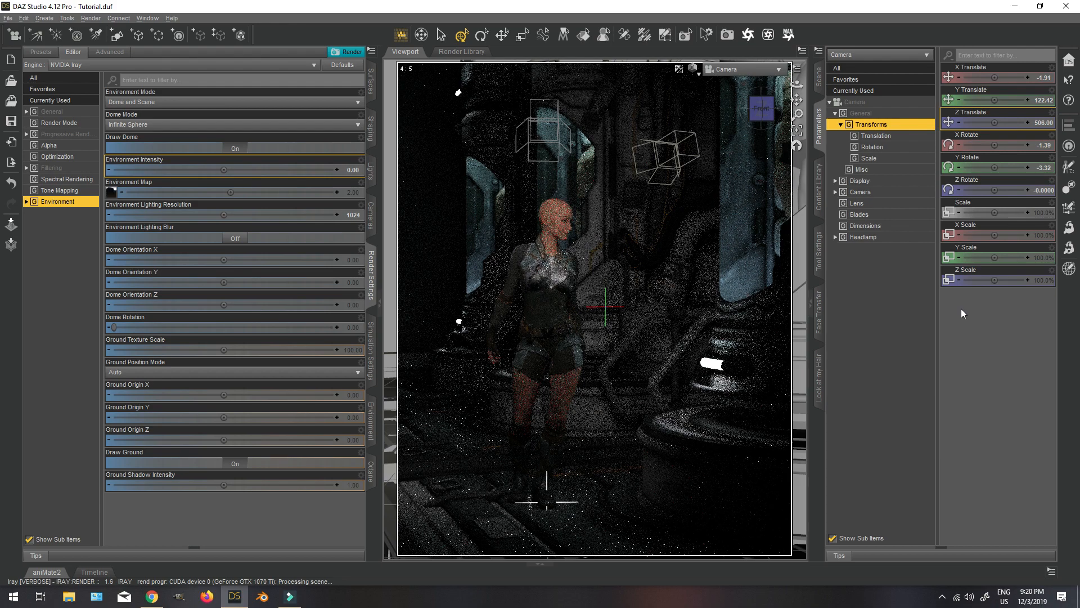
drag(762, 106, 765, 111)
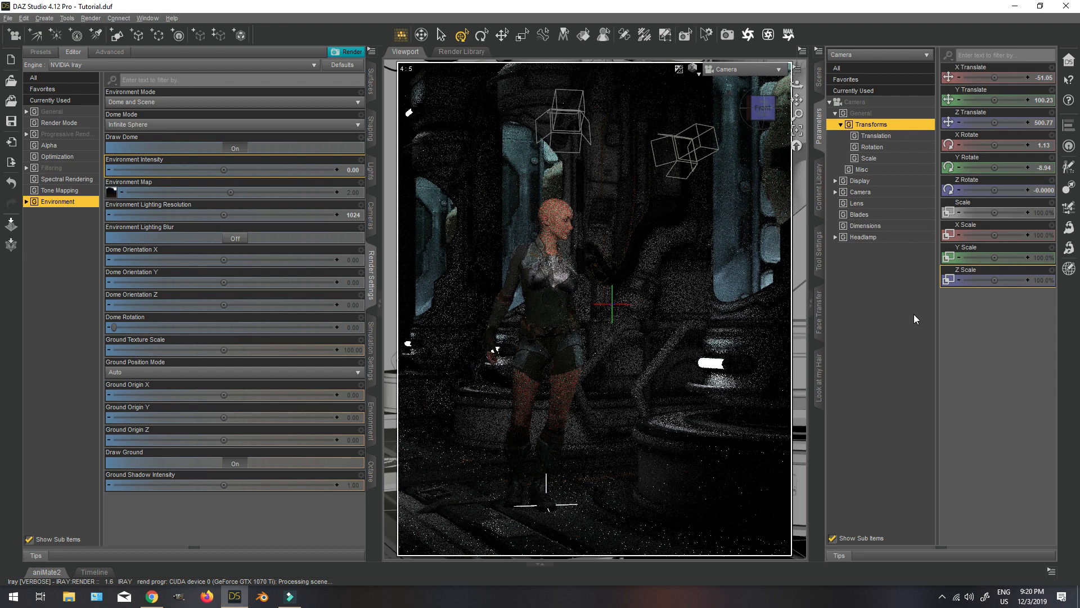
In a Texture Shaded Perspective View, select the light surfaces of CRY2_Light9 and CRY2_Light7 above the CryoTubes with the Surface Selection Tool.
click(693, 68)
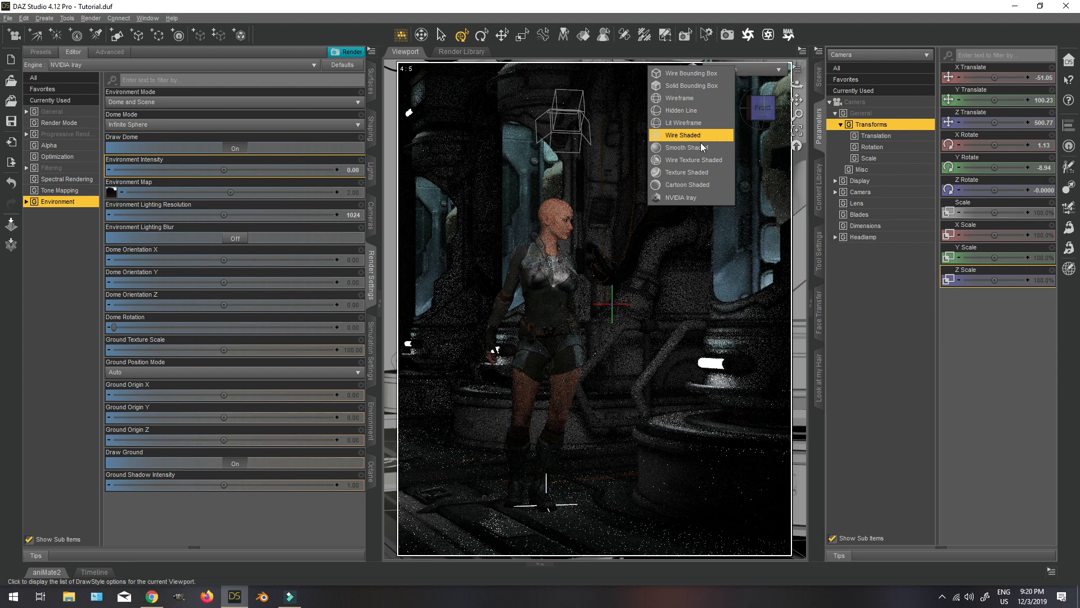
click(696, 171)
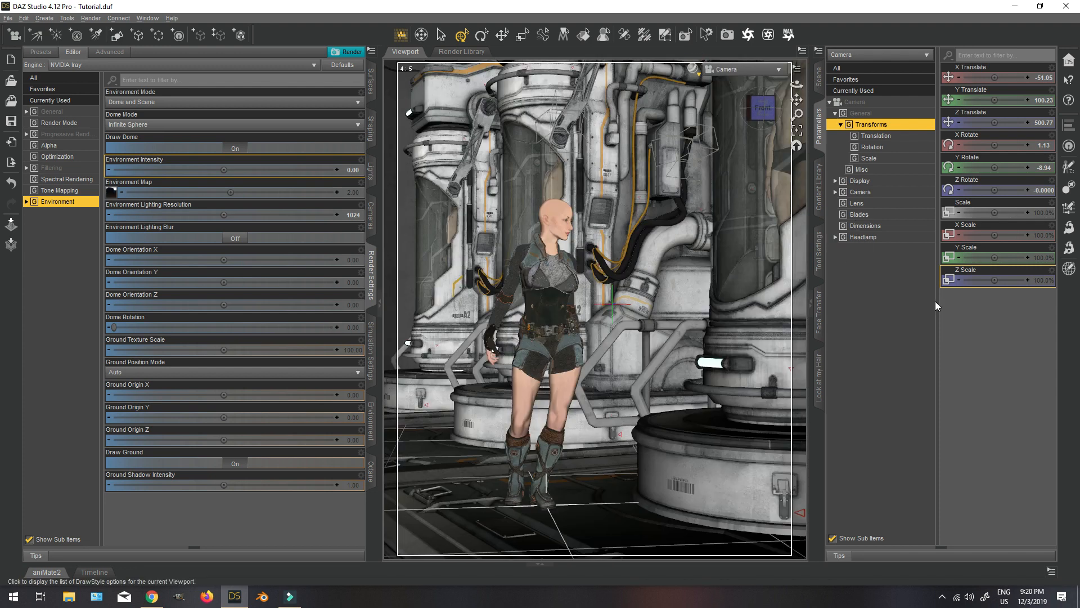
click(732, 70)
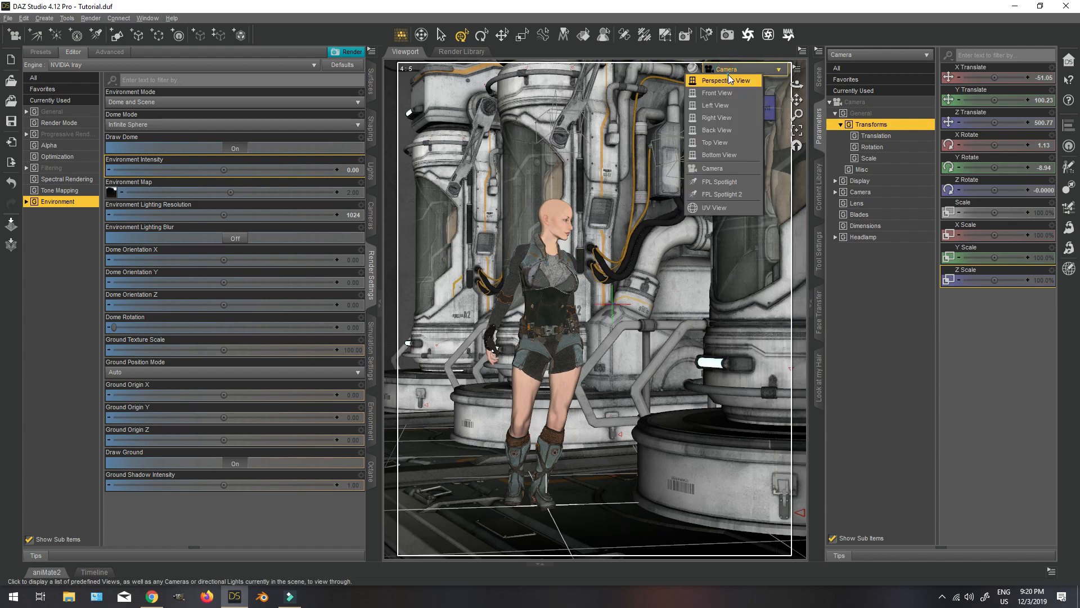
click(726, 80)
mouse_move(761, 108)
mouse_down()
mouse_move(734, 123)
mouse_move(743, 144)
mouse_move(761, 105)
mouse_move(758, 113)
mouse_up()
click(590, 34)
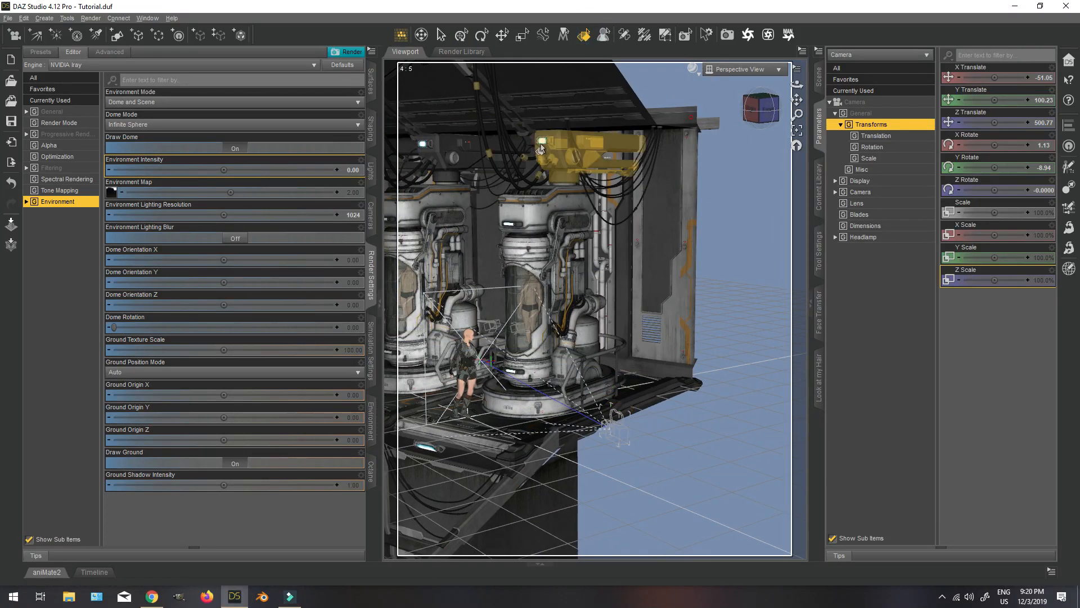
click(478, 155)
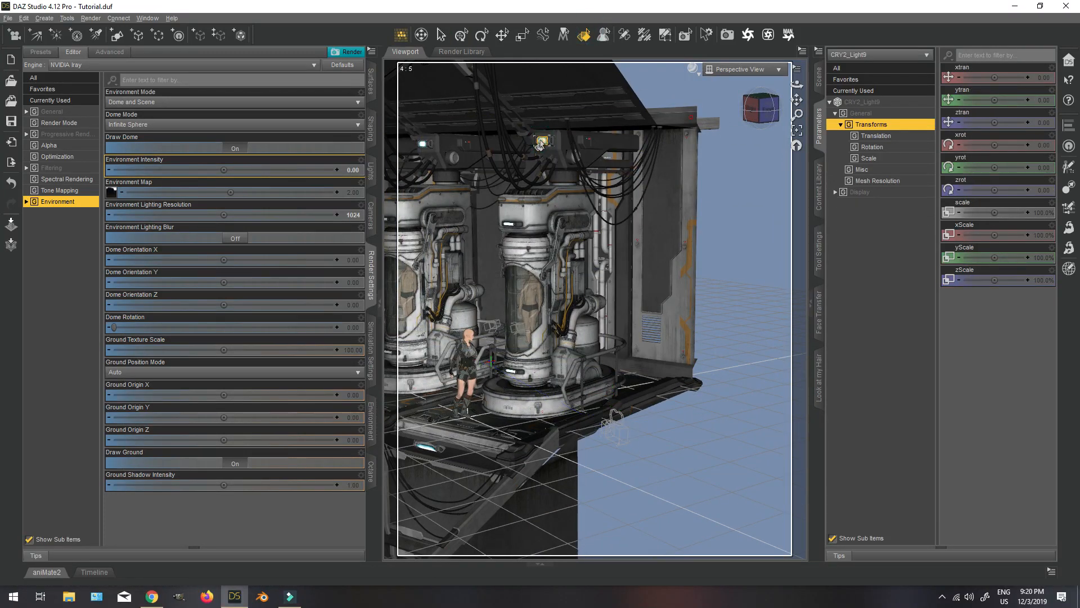
ctrl+click(420, 146)
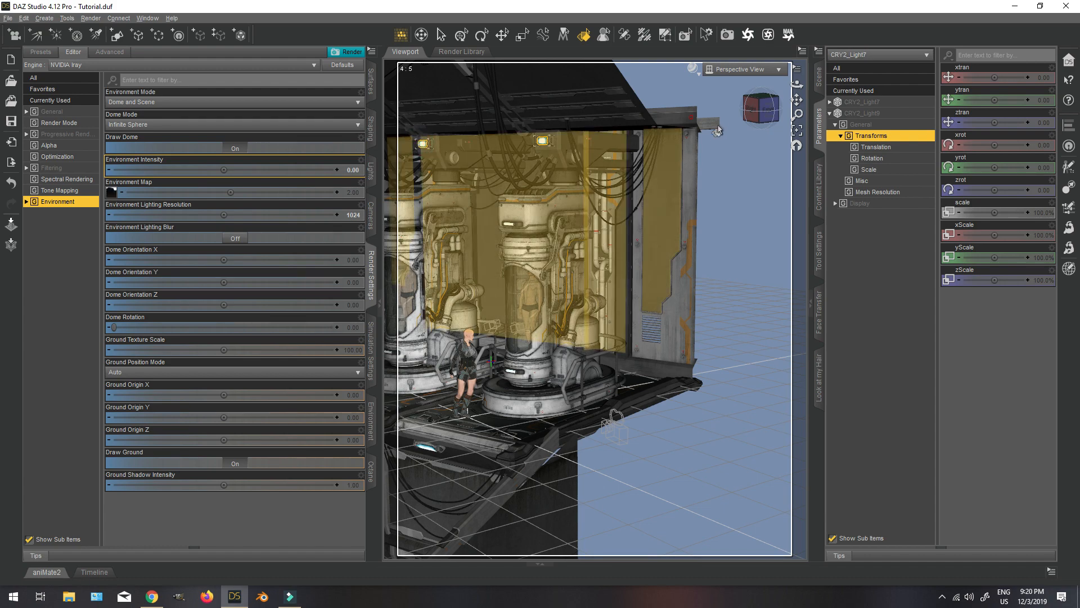
Add the LightFitting2Light surfaces of CRY2_Light1, 2, 3, 4 and 8 on the ceiling and walkway to the surface selection.
mouse_move(762, 108)
mouse_down()
mouse_move(723, 108)
mouse_move(741, 105)
mouse_up()
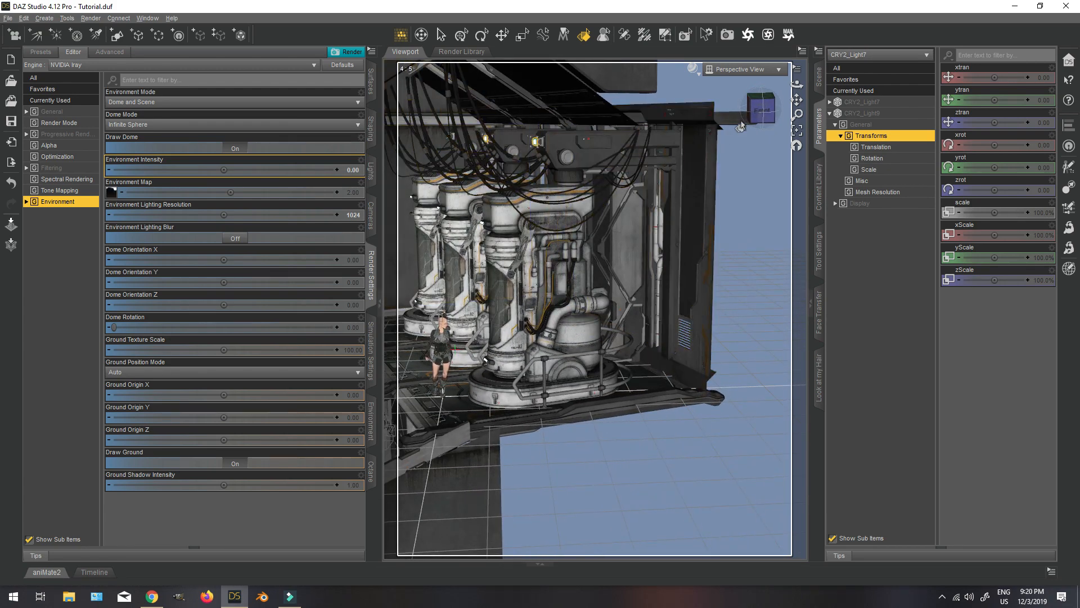
drag(746, 108, 806, 101)
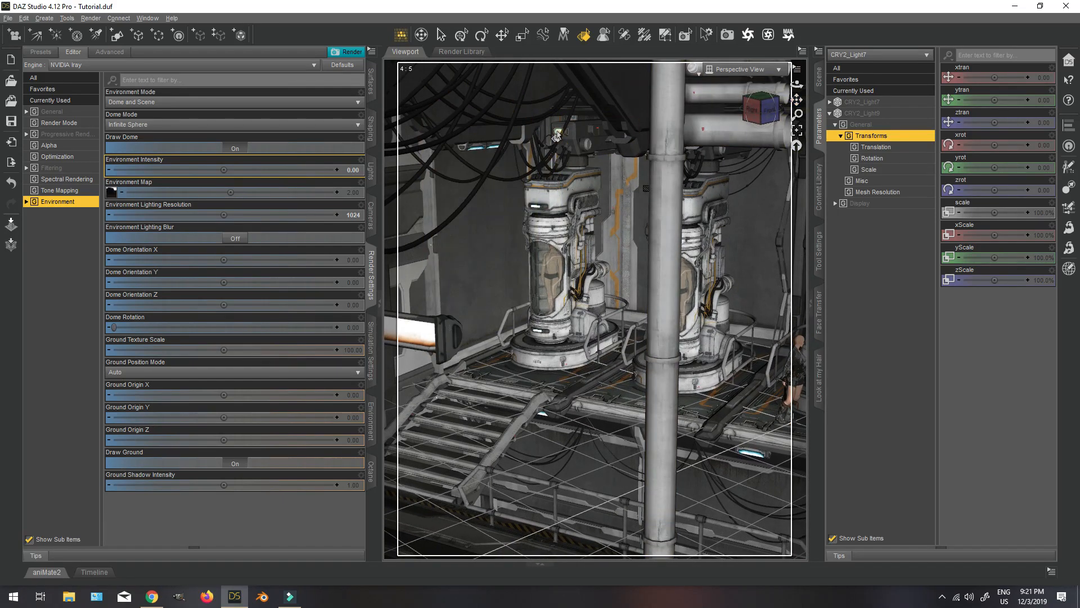
ctrl+click(492, 152)
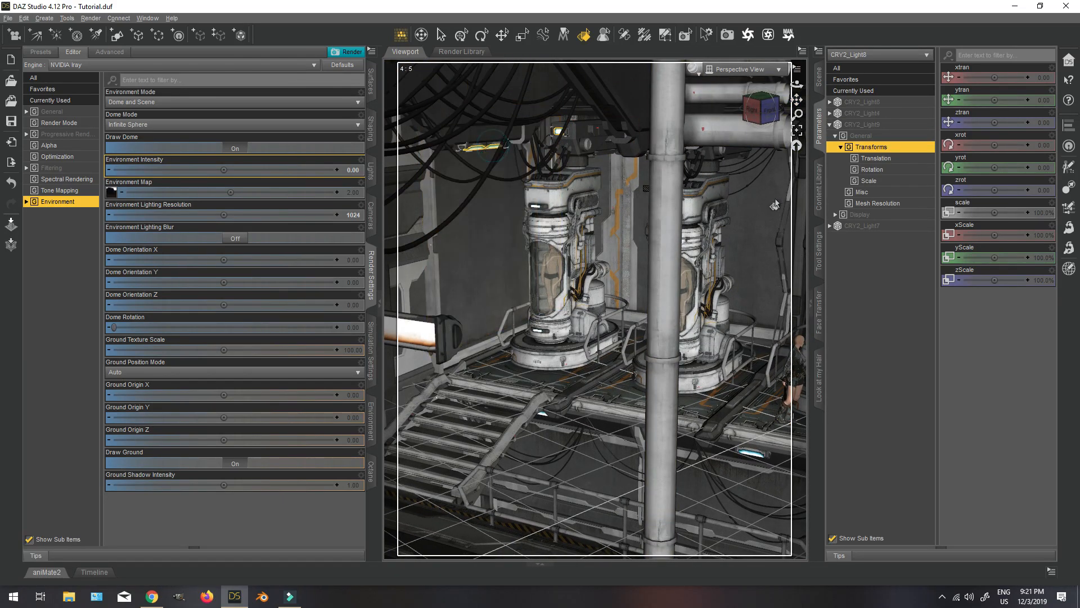
drag(761, 109, 679, 247)
ctrl+click(605, 131)
scroll(679, 248, down, 5)
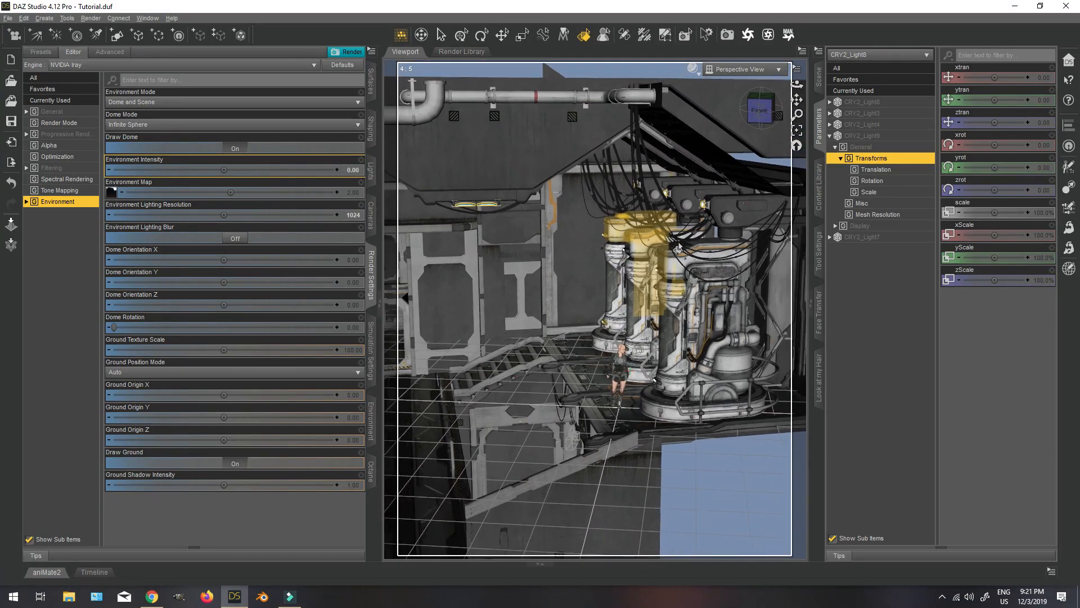
mouse_move(756, 114)
mouse_down()
mouse_move(802, 98)
mouse_move(757, 108)
mouse_move(766, 103)
mouse_up()
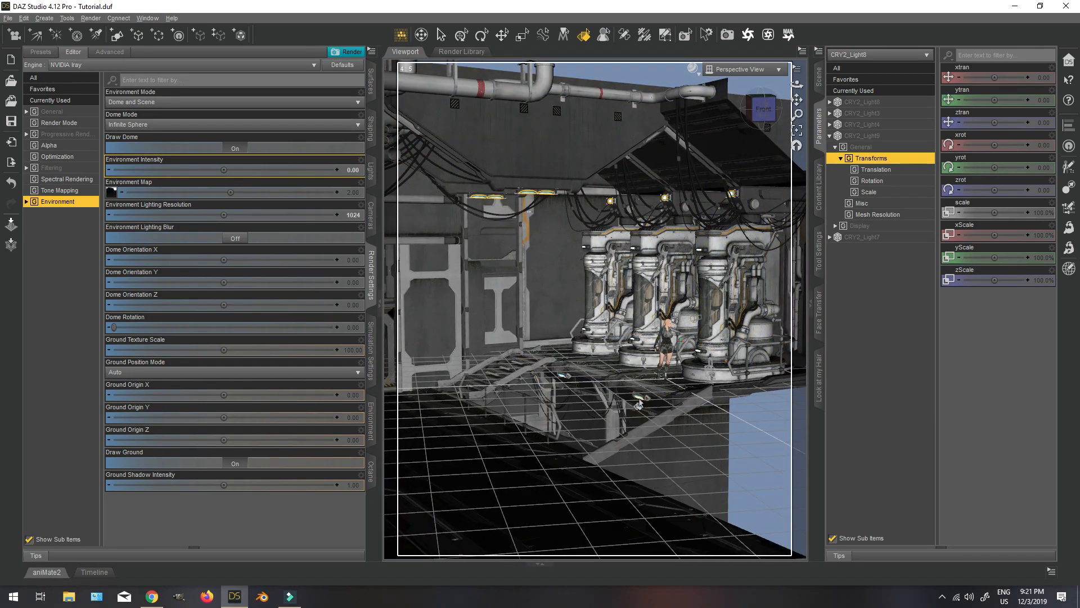
click(640, 398)
ctrl+click(561, 375)
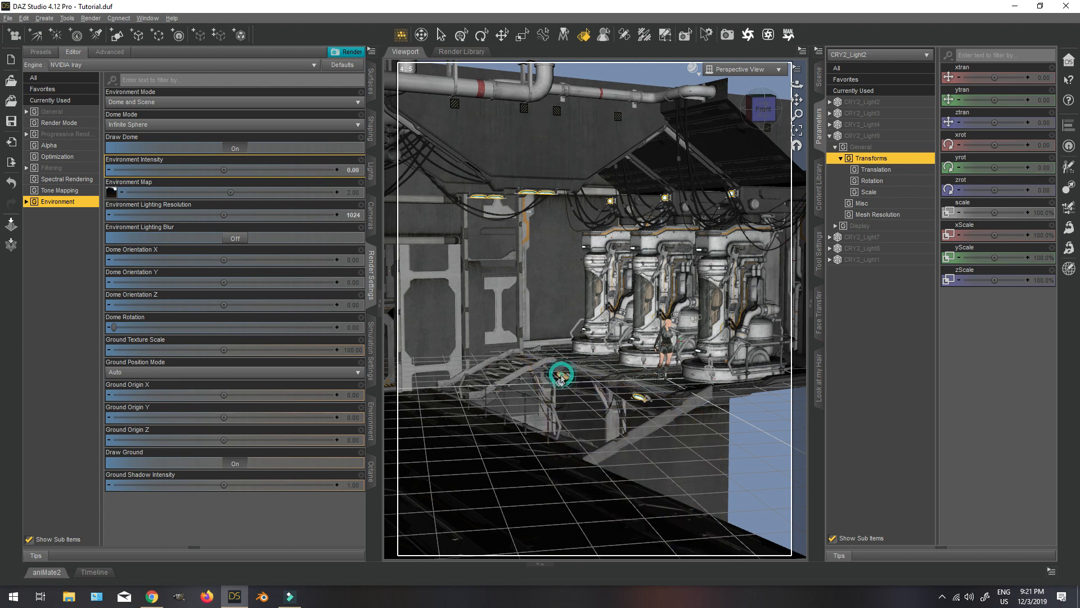
Apply the Bulb 100 Watt preset from the Iray Real Light shader presets to the selected light surfaces, with Images set to Ignore.
click(369, 84)
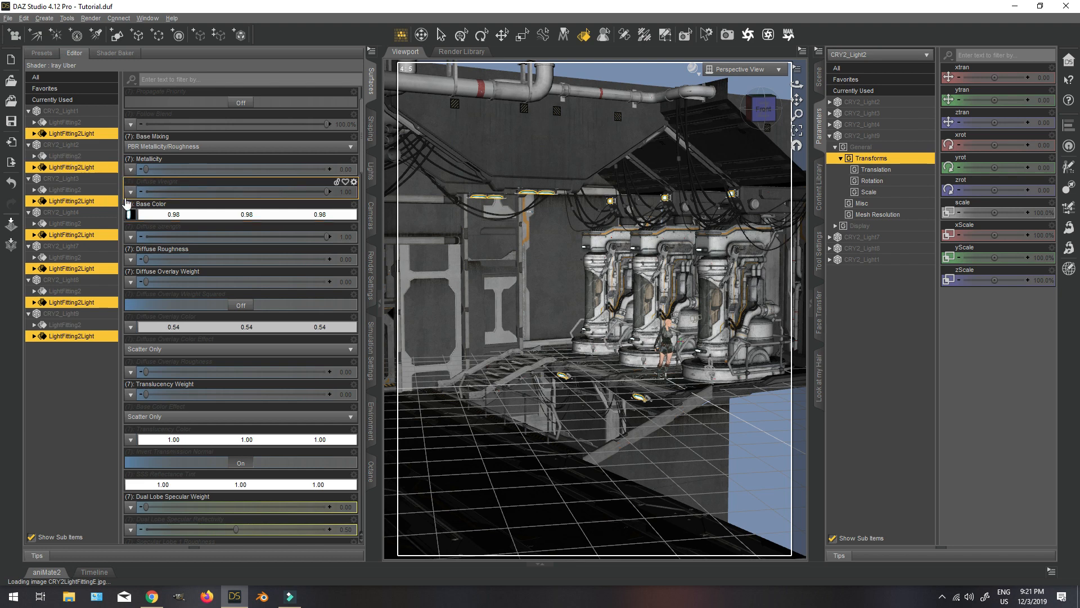
click(819, 186)
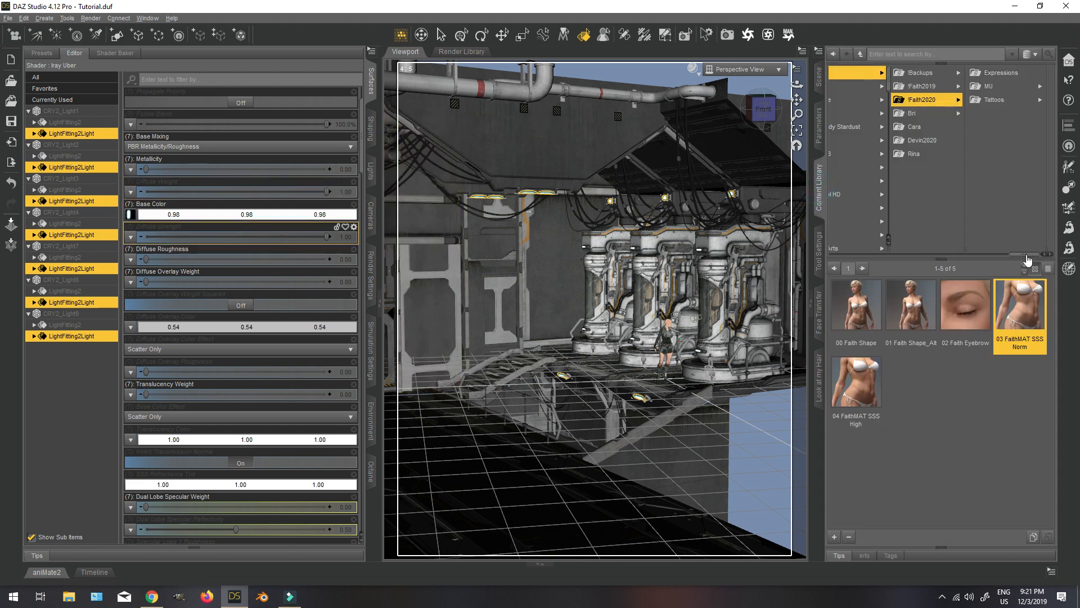
drag(1027, 258, 864, 223)
click(951, 78)
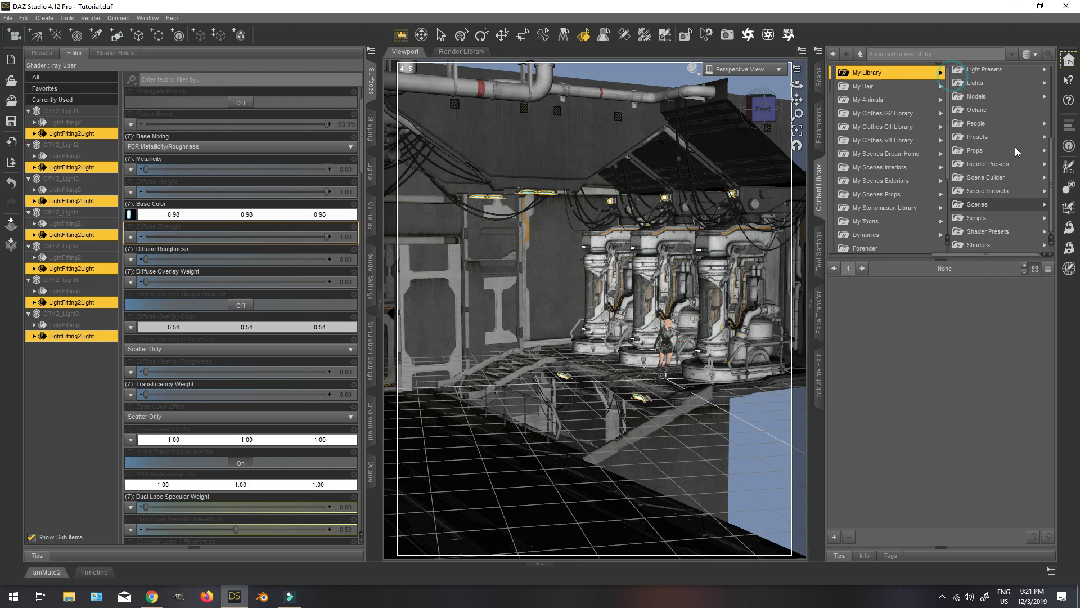
click(981, 231)
scroll(973, 186, down, 5)
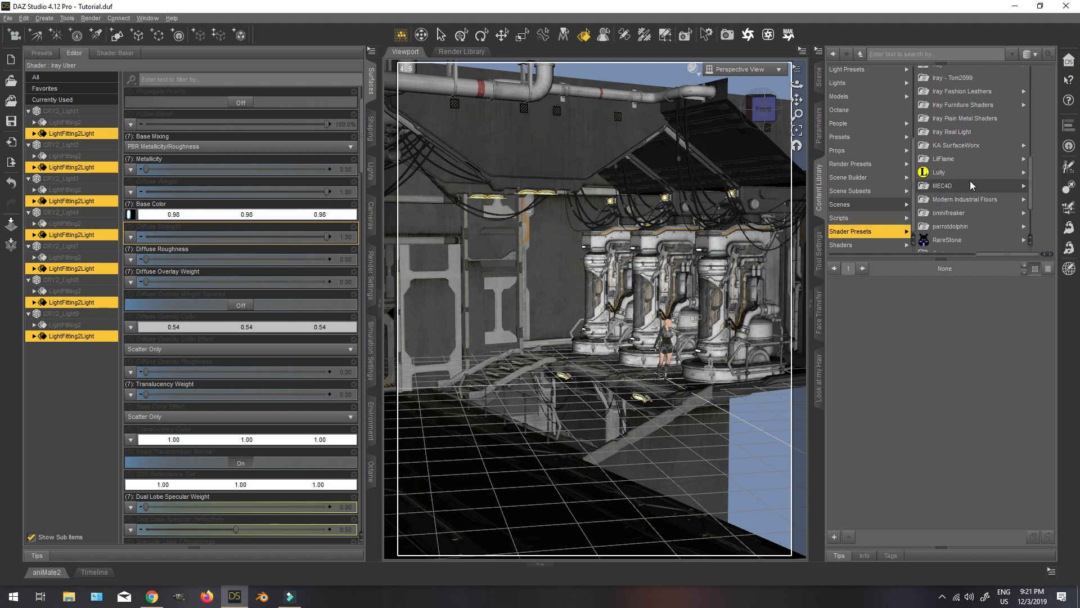
scroll(970, 184, up, 2)
click(970, 152)
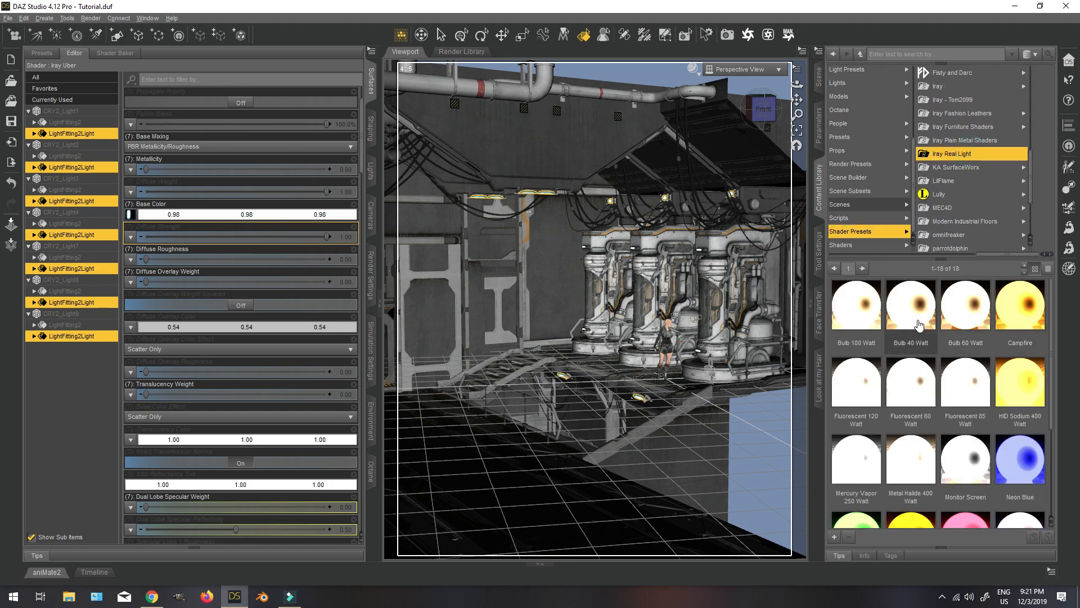
double_click(864, 318)
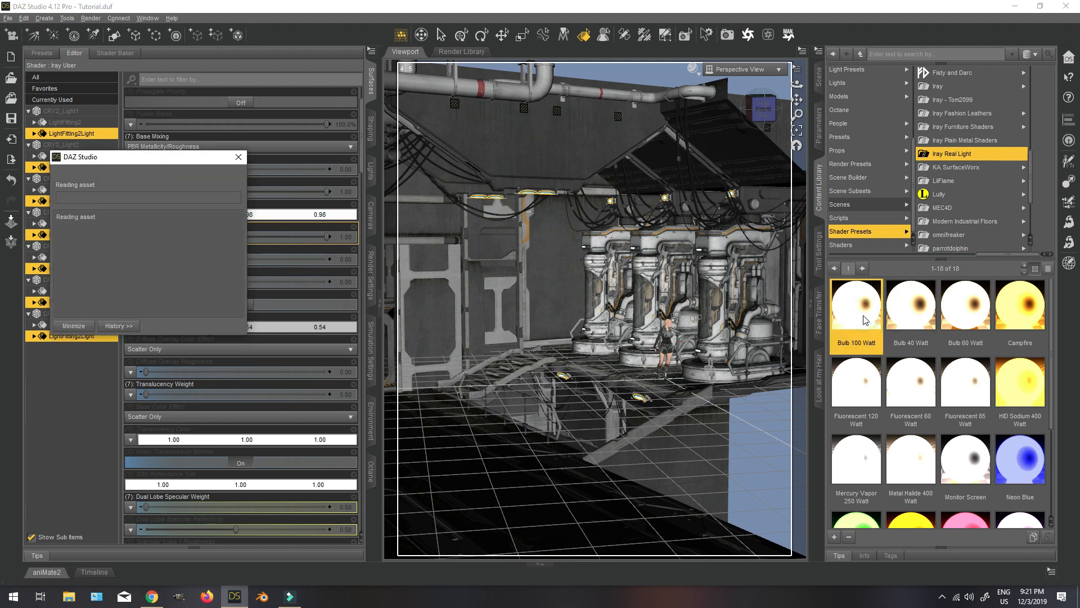
click(129, 172)
click(109, 179)
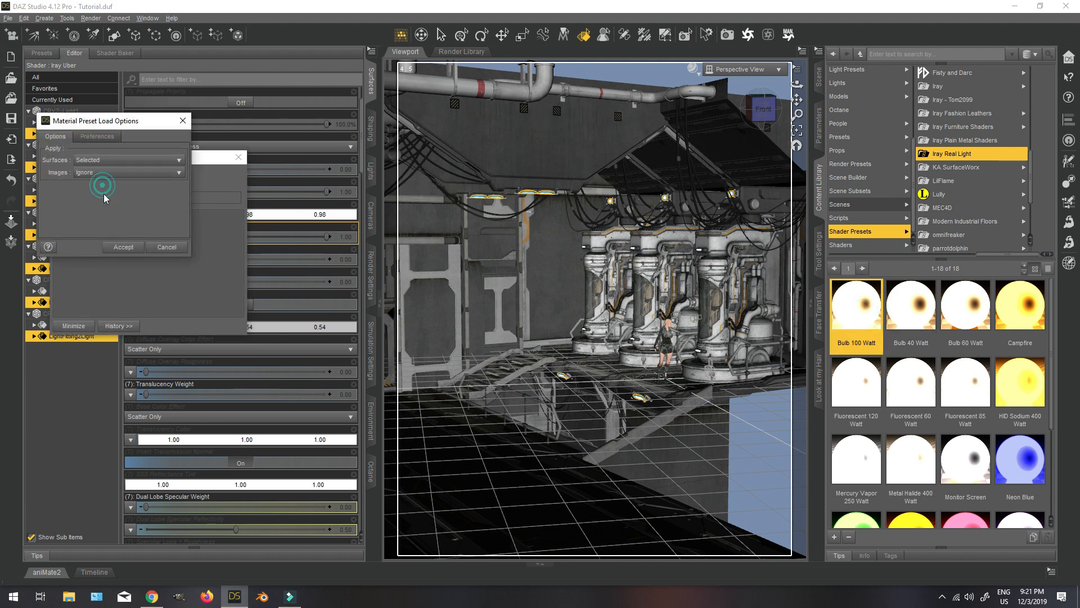
click(124, 247)
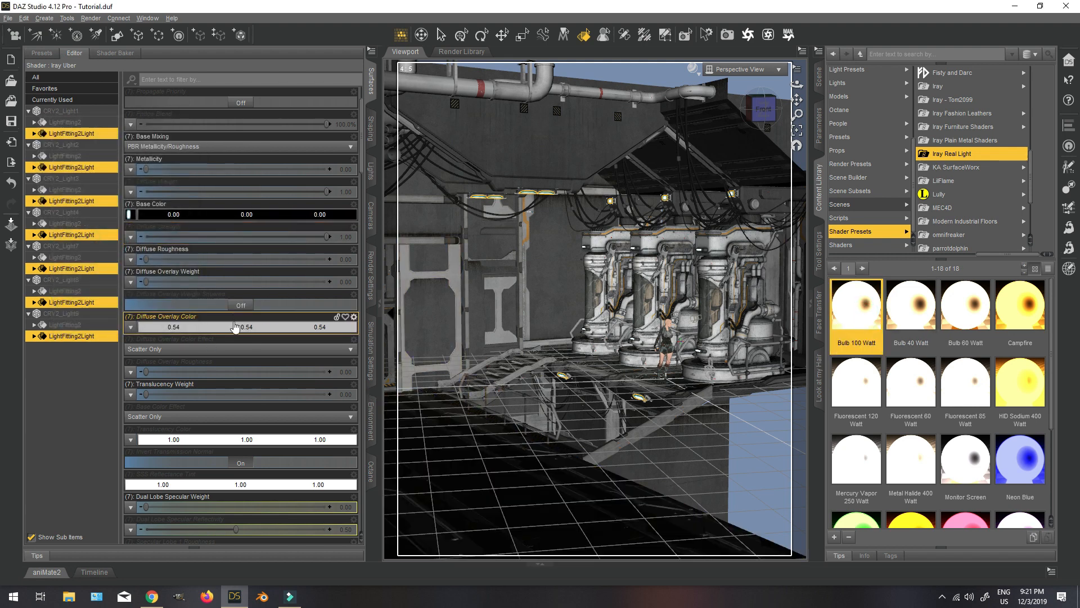
Return the viewport to Camera and preview the relit scene in NVIDIA Iray.
scroll(248, 388, down, 10)
scroll(253, 399, down, 1)
click(743, 69)
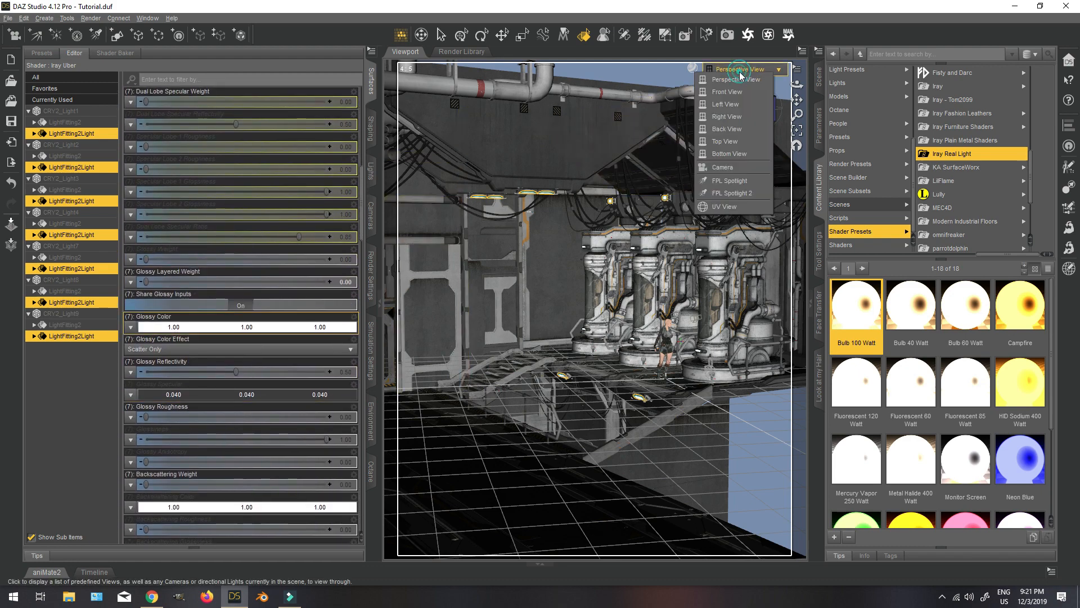
click(724, 169)
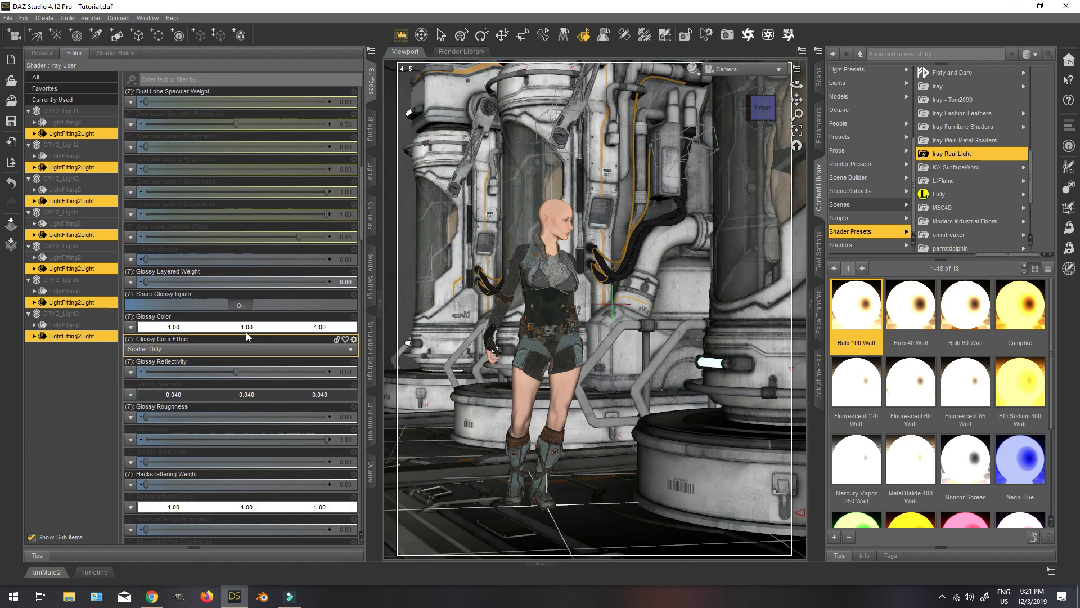
click(696, 69)
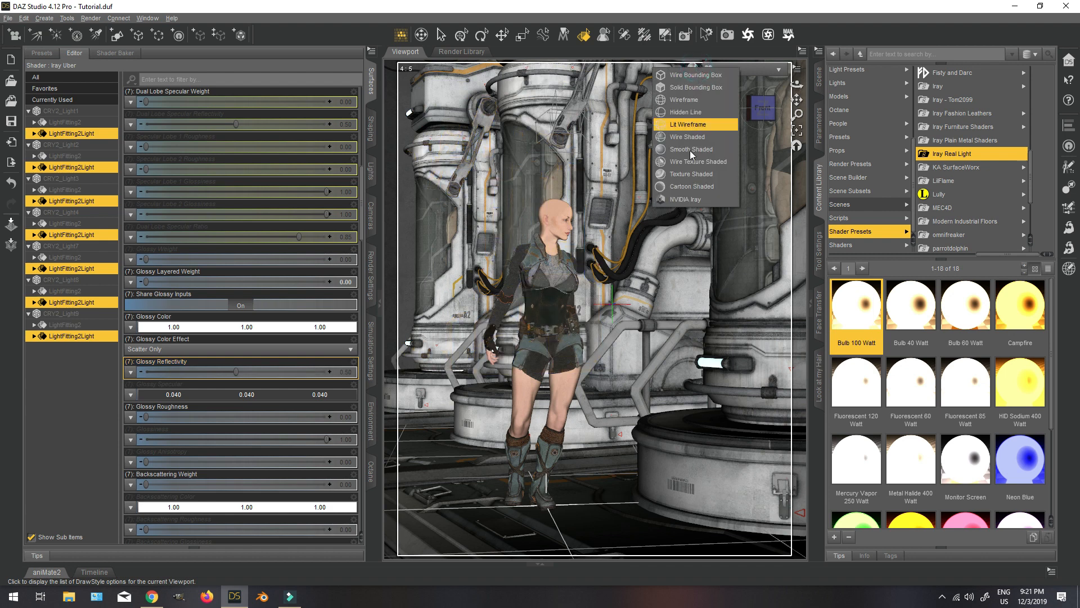
click(698, 201)
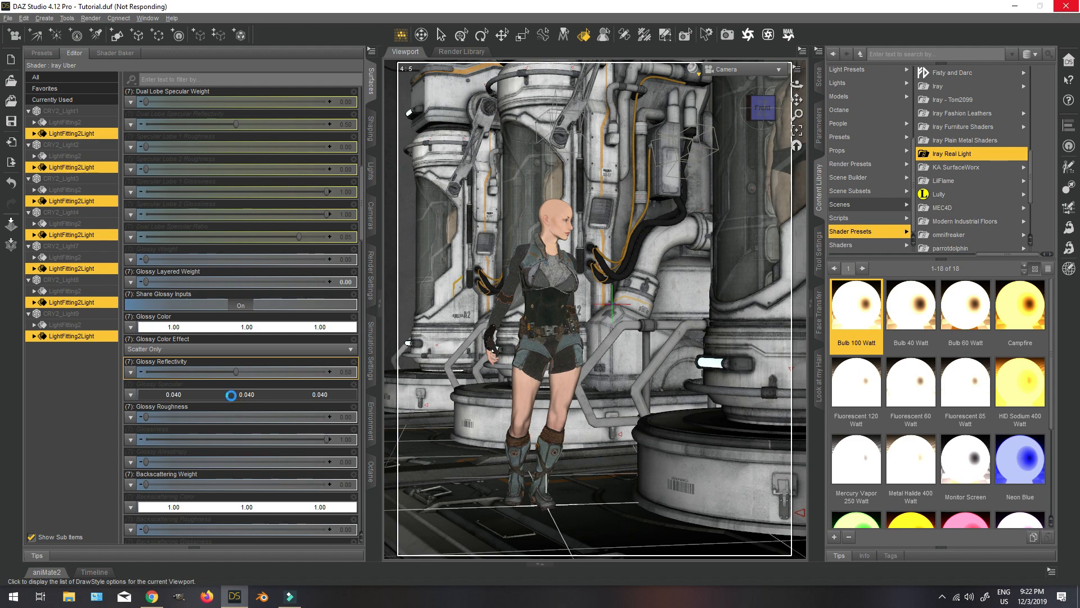
Set the selected LightFitting2Light surfaces' luminance to 10000 and reset their emission temperature to its default.
scroll(225, 429, down, 12)
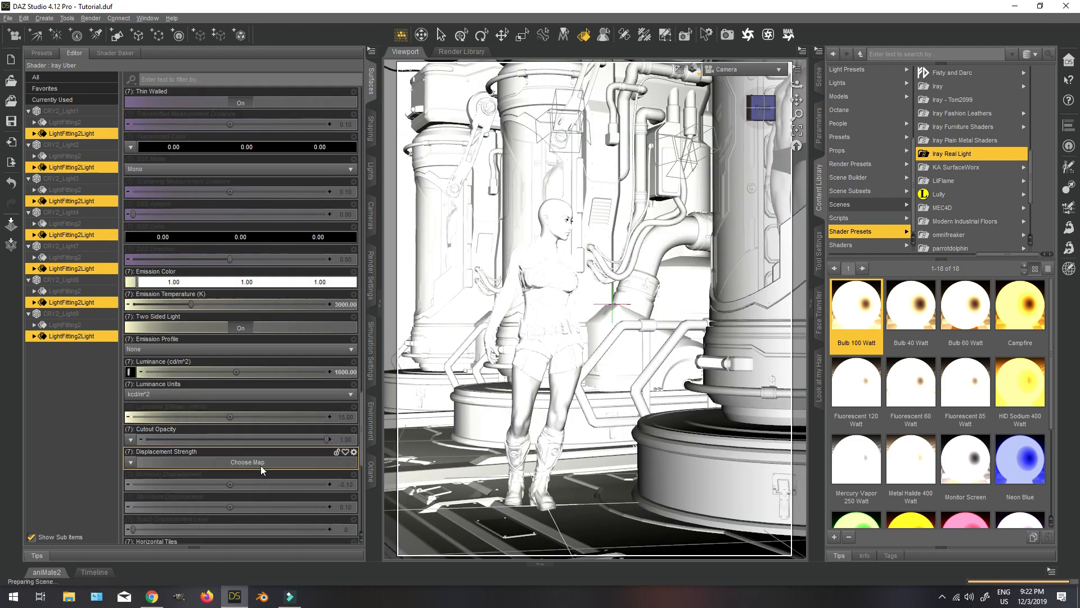
click(340, 373)
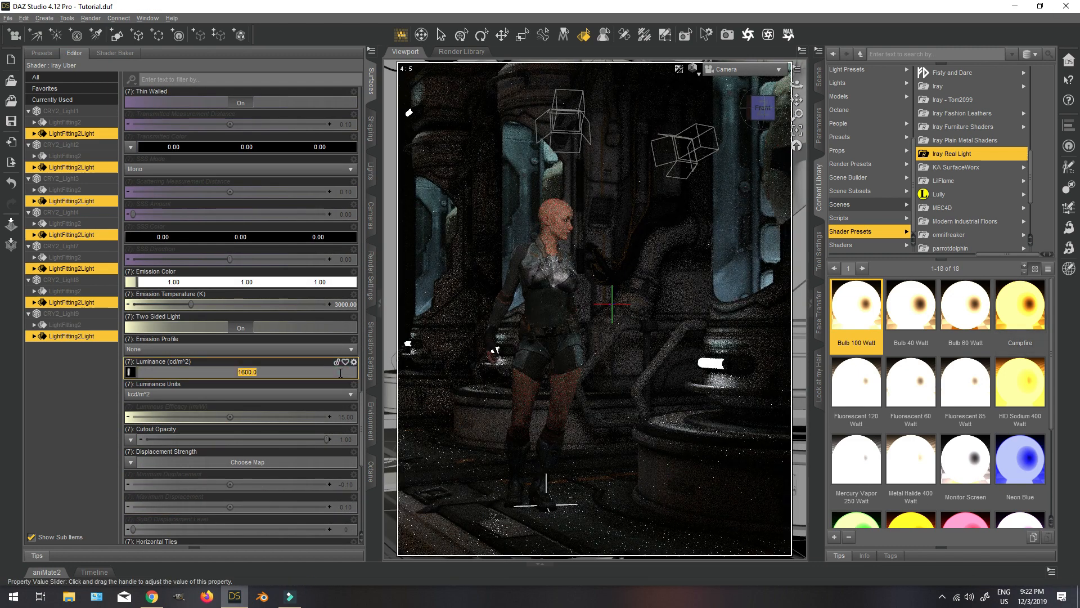
text(10000)
key(Return)
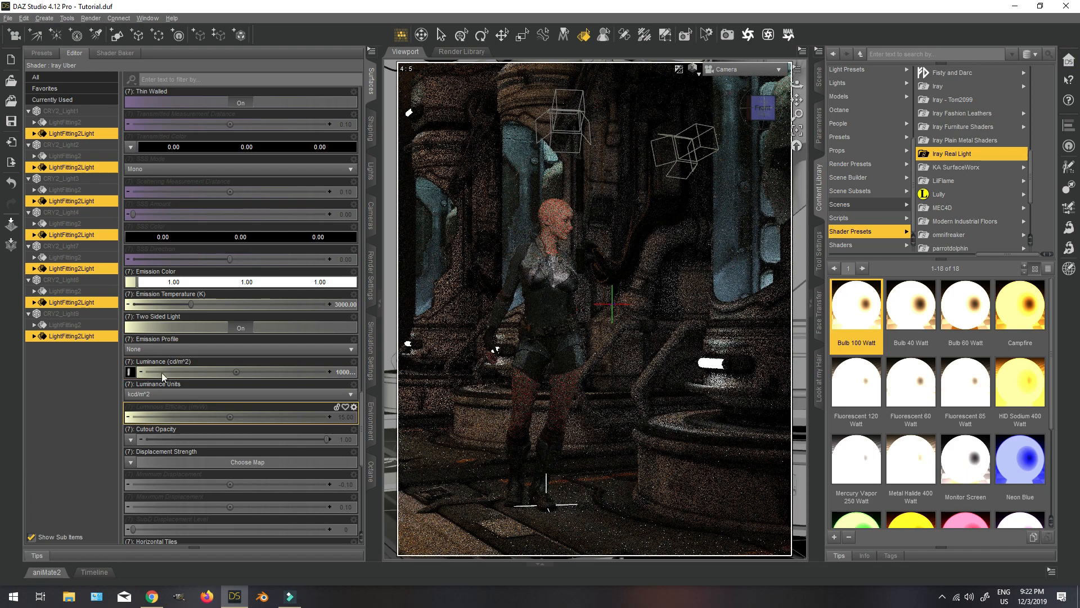
click(354, 294)
click(370, 350)
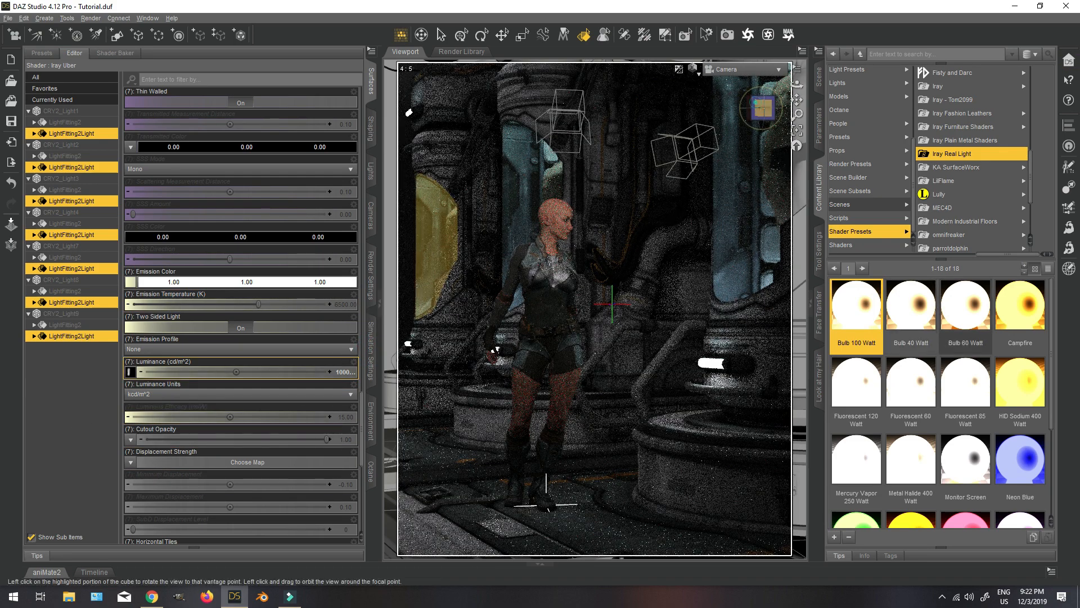
click(763, 109)
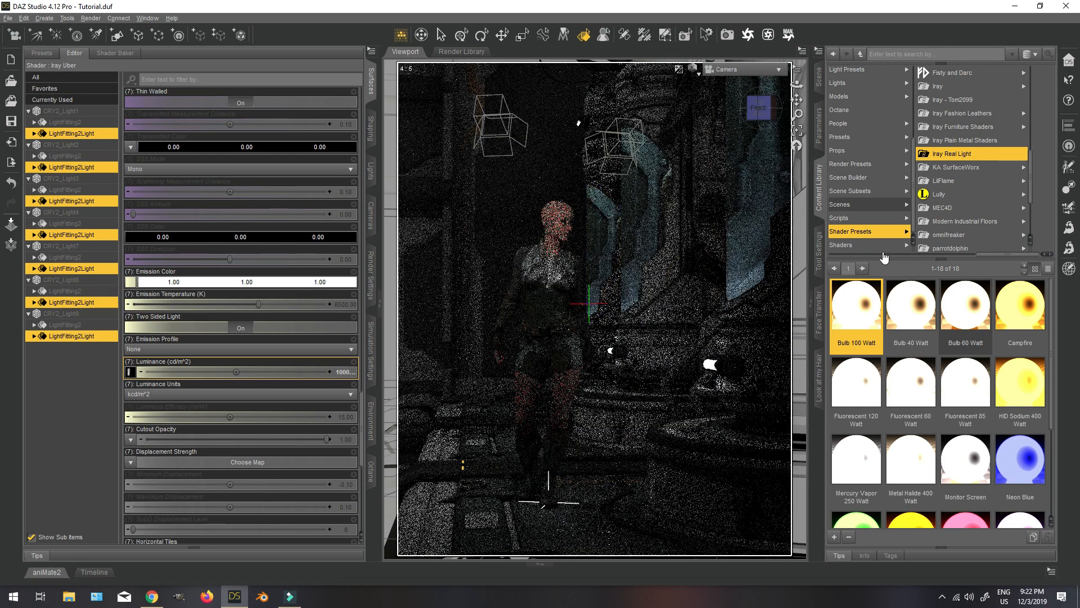
Raise the luminance of the selected LightFitting2Light surfaces to 100000 and view the scene from another angle.
click(283, 372)
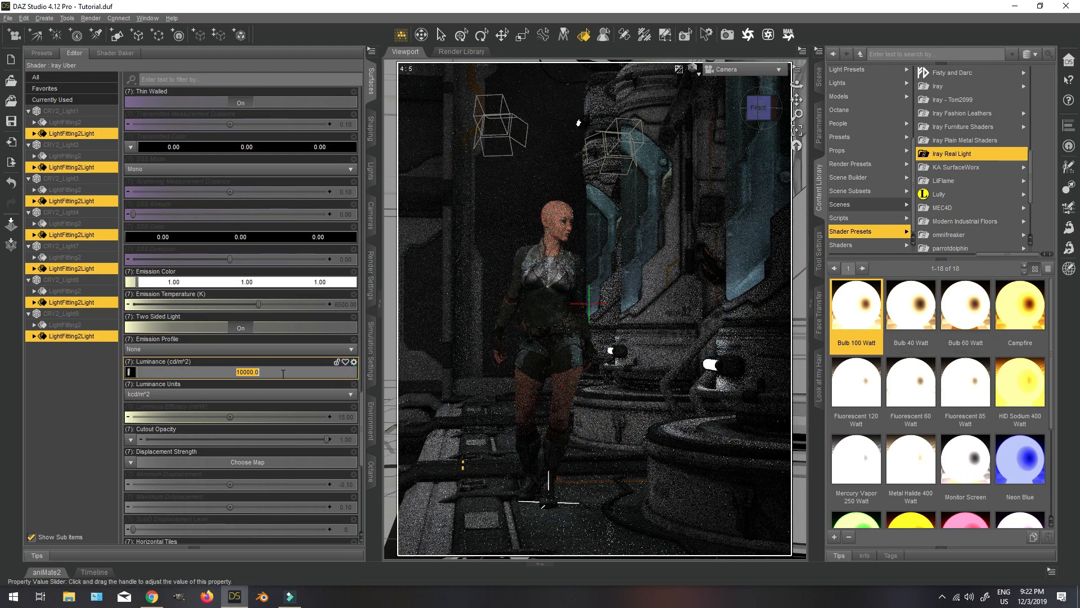
text(100)
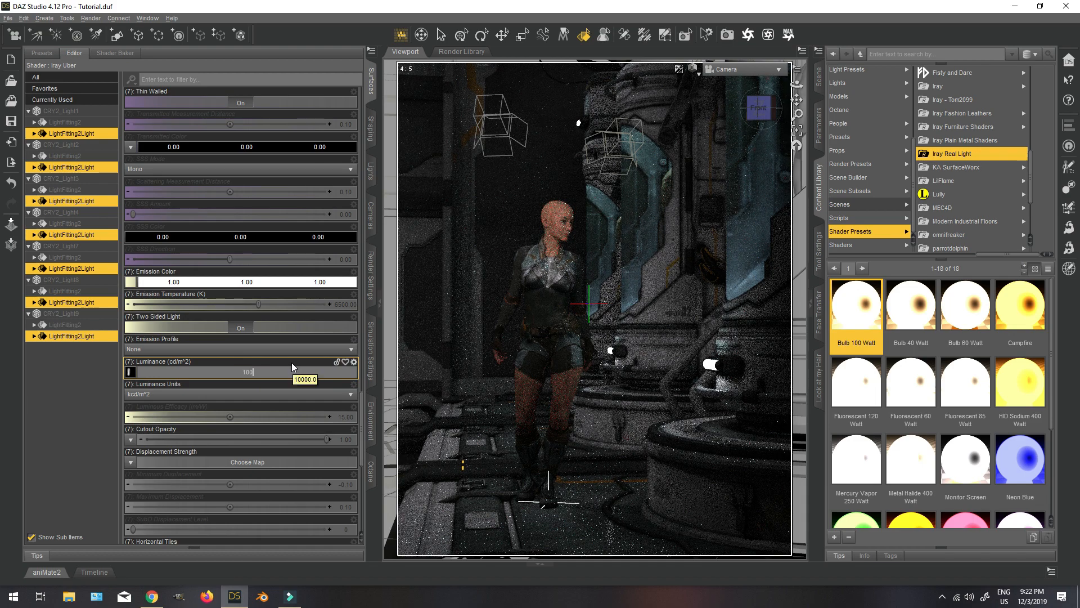
text(000)
key(Return)
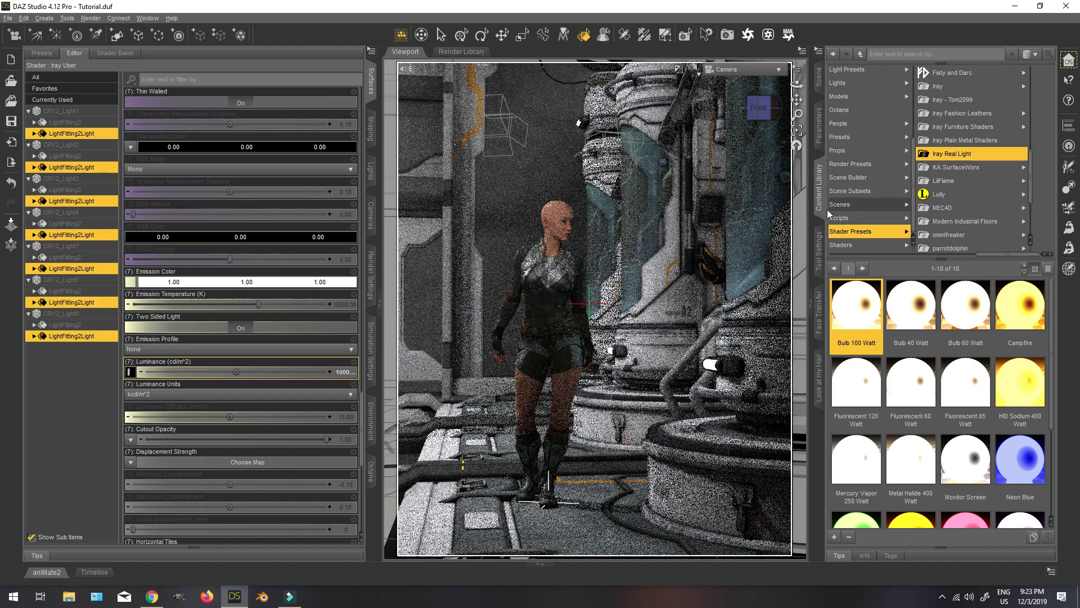
drag(760, 111, 766, 112)
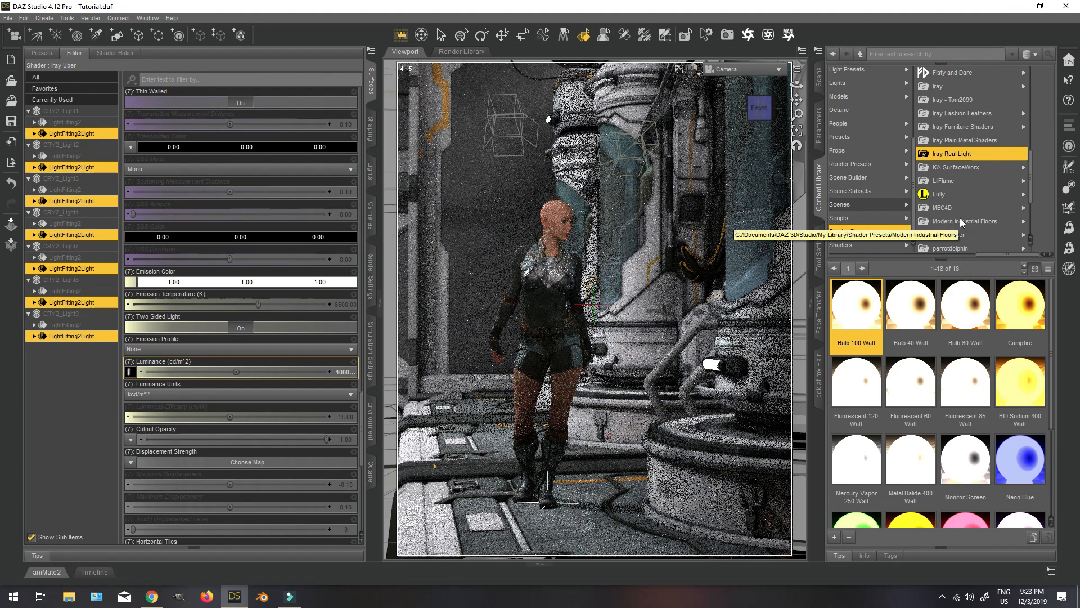
Set the luminance of the seven selected LightFitting2Light surfaces to 50000.
click(340, 371)
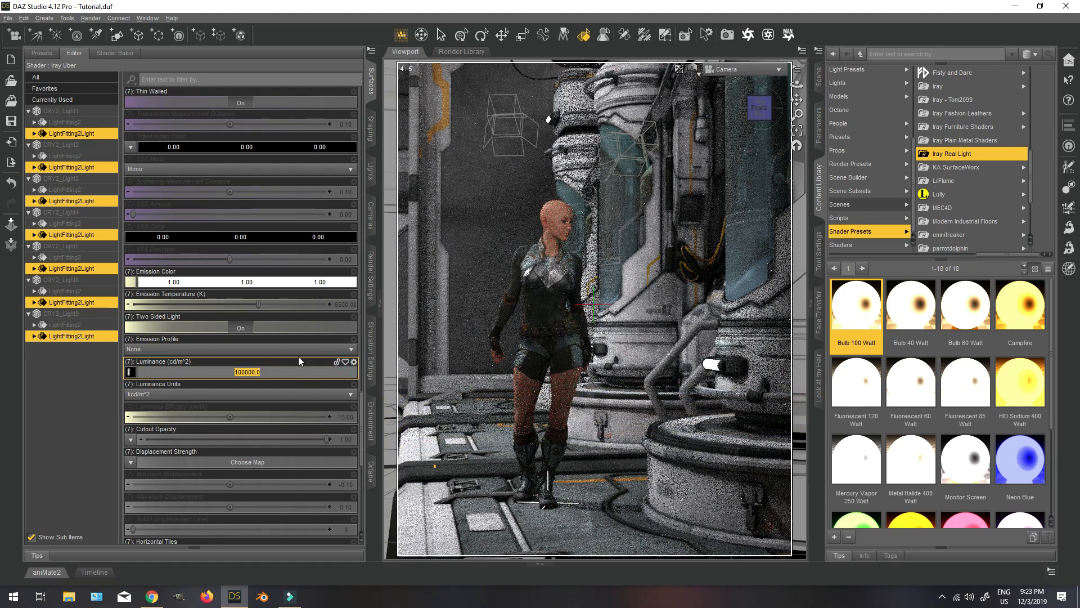
text(50000)
key(Return)
Collapse the Genesis 8 Male and CRY2_FloorSection1 branches in the scene hierarchy and select CryoTube.
click(820, 78)
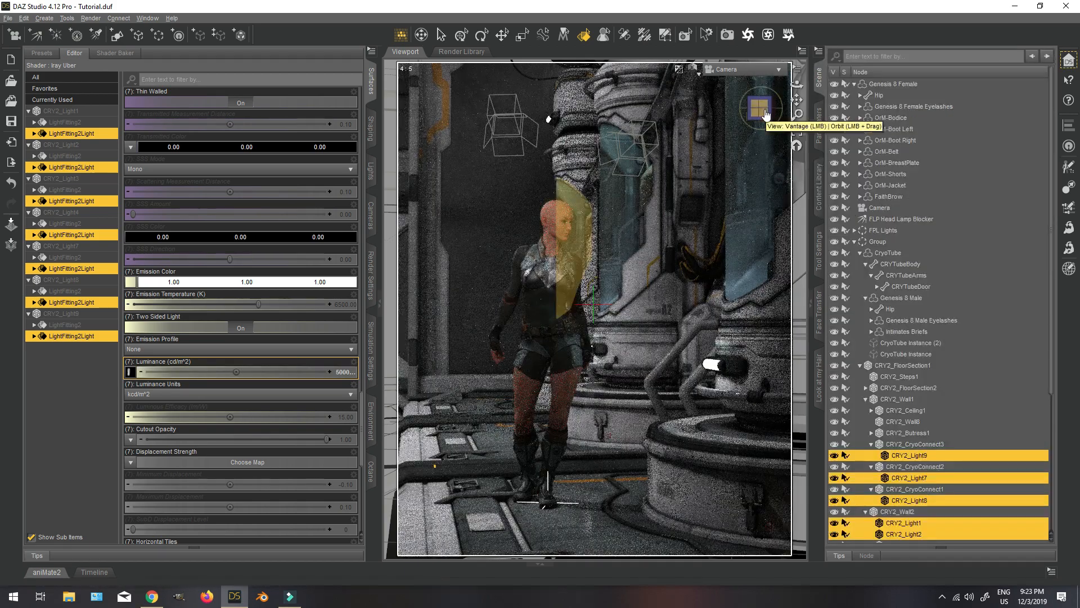
drag(762, 108, 764, 109)
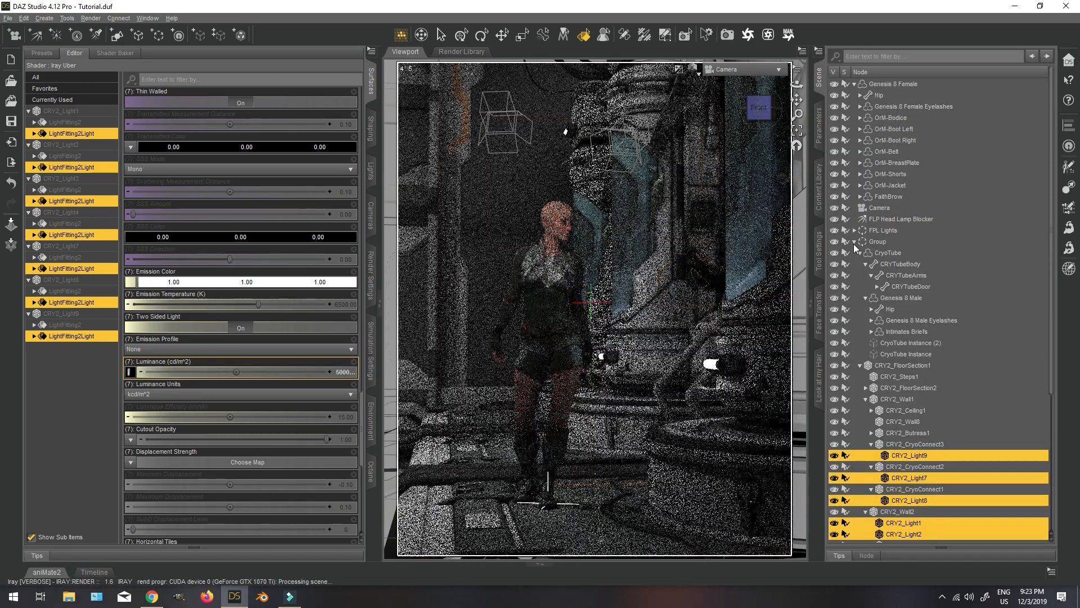
click(866, 298)
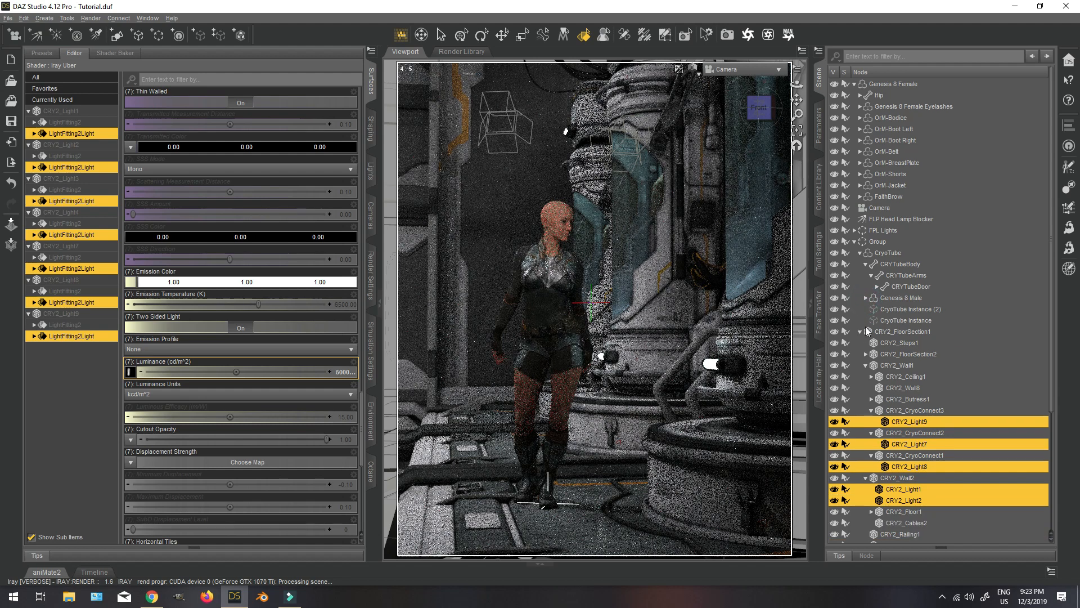
click(859, 332)
click(899, 393)
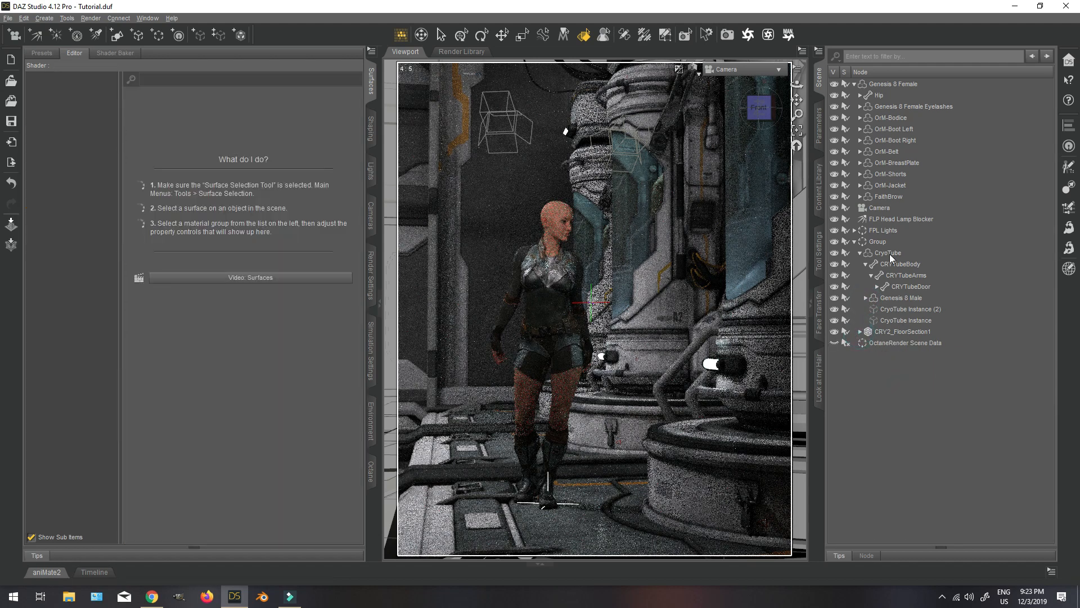
click(888, 252)
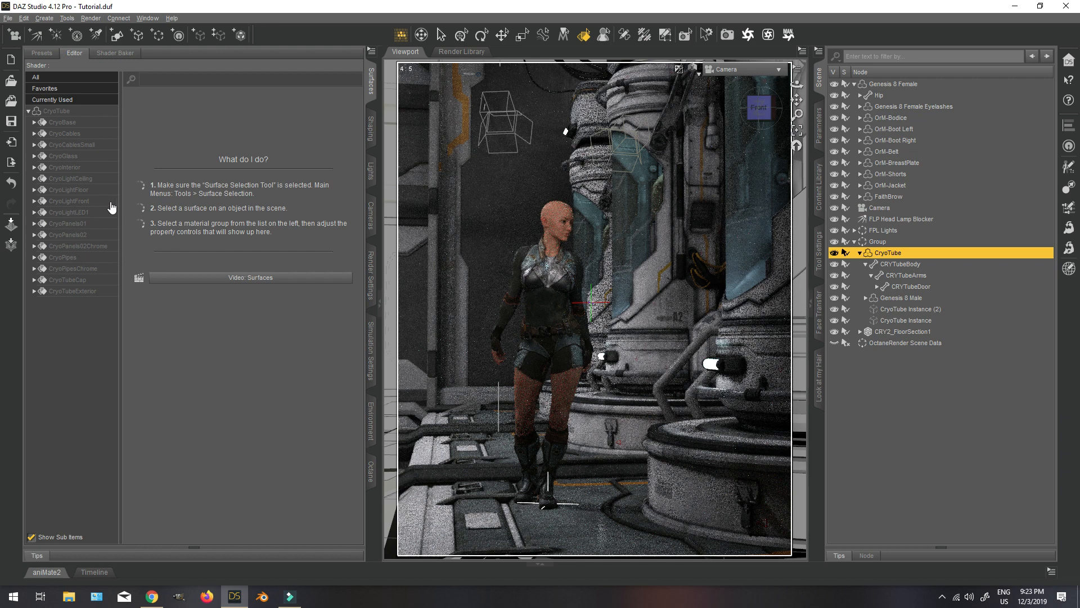
Raise the luminance of the CryoTube's CryoLightCeiling and CryoLightFloor surfaces.
click(74, 184)
ctrl+click(68, 189)
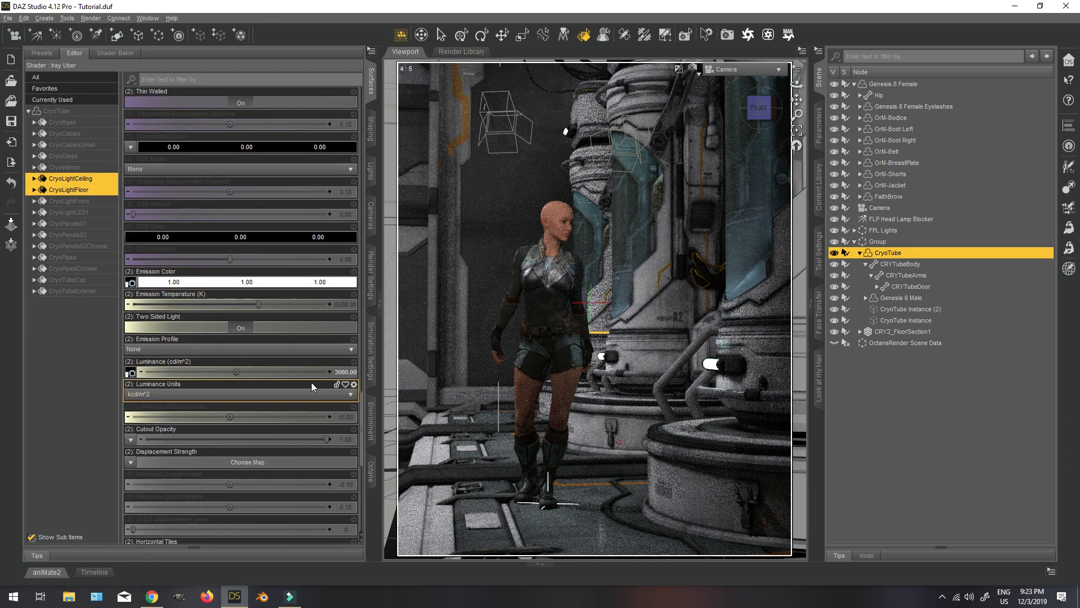
click(348, 373)
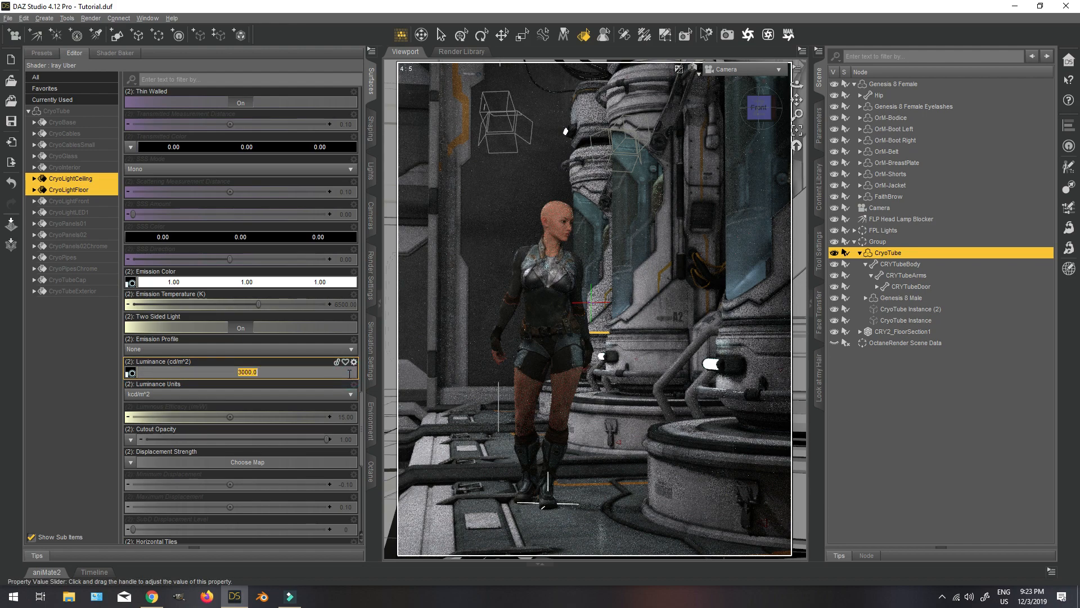
key(Return)
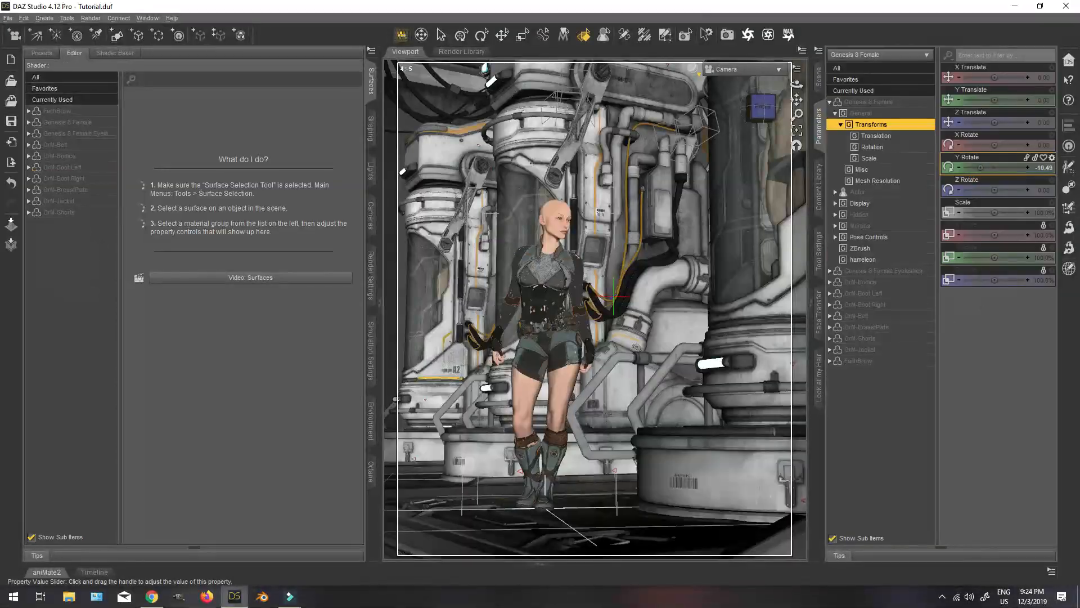
In the Camera's Display parameters, turn on Near DOF Plane Visibility and set DOF Overlay Opacity to 85%.
drag(1027, 192, 1031, 194)
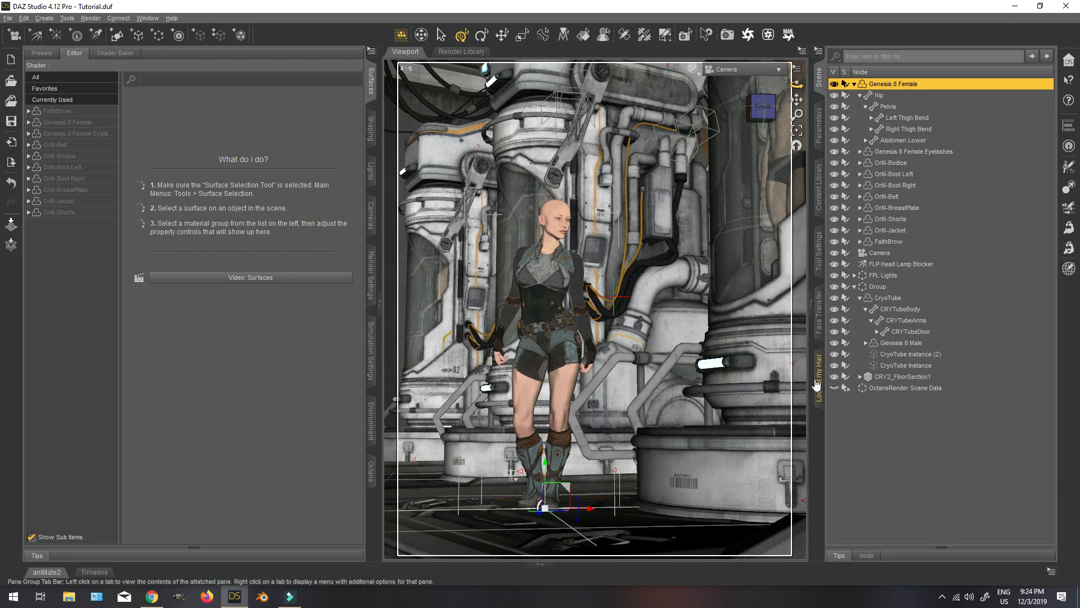
click(897, 264)
click(896, 254)
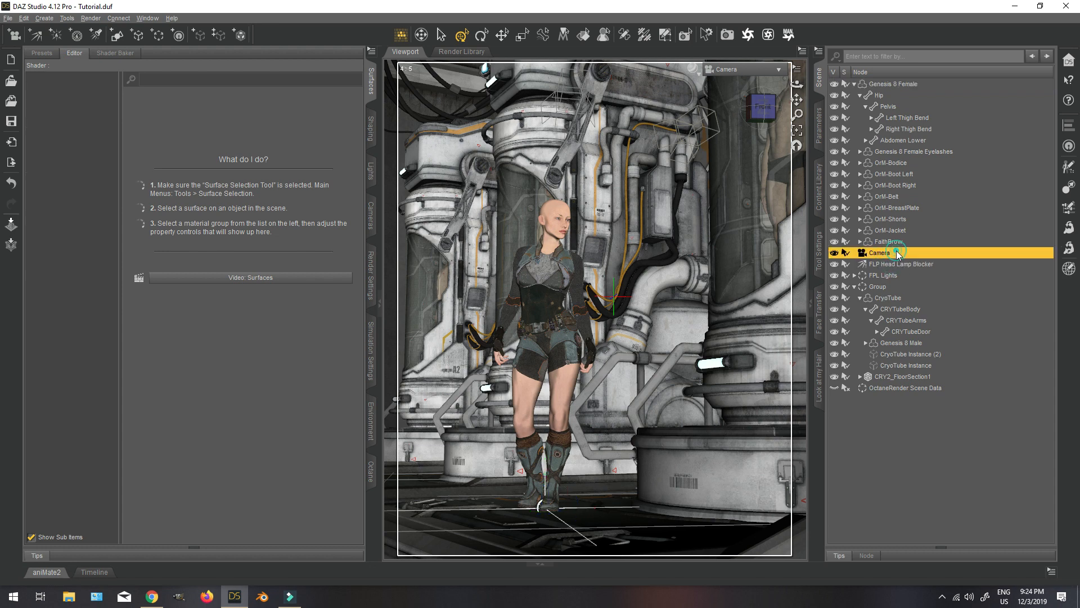
click(819, 125)
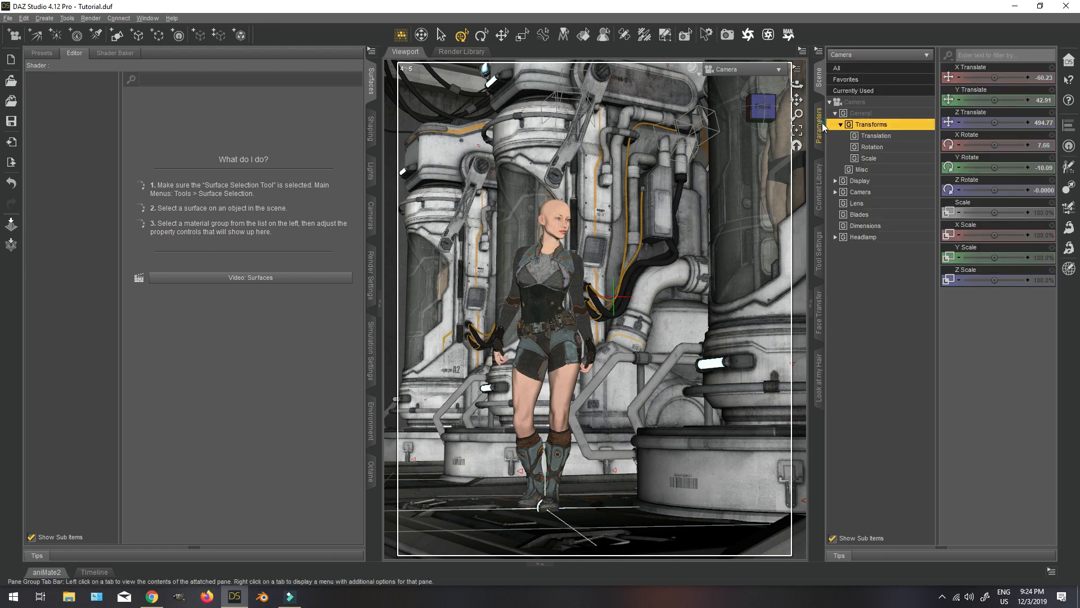
click(871, 181)
click(1005, 461)
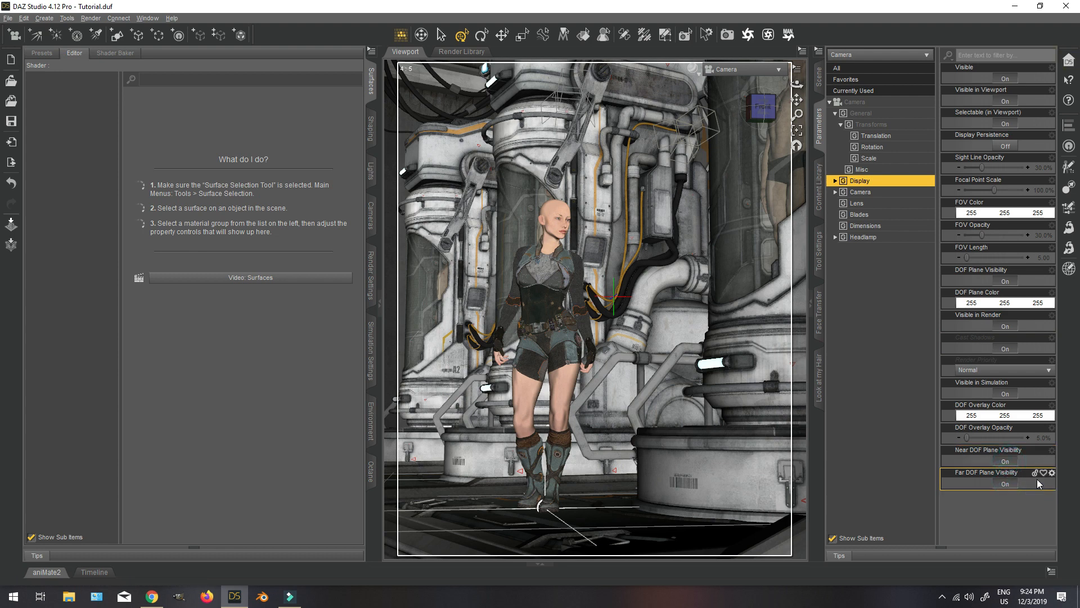
click(1044, 437)
text(8)
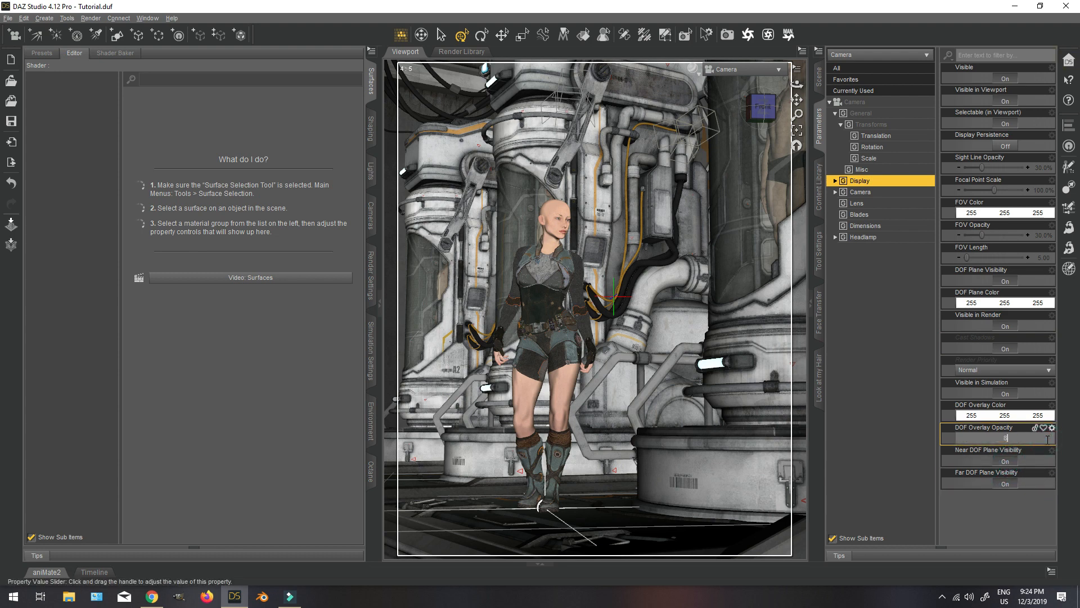
text(5)
key(Return)
Turn on Depth of Field for the Camera.
click(860, 192)
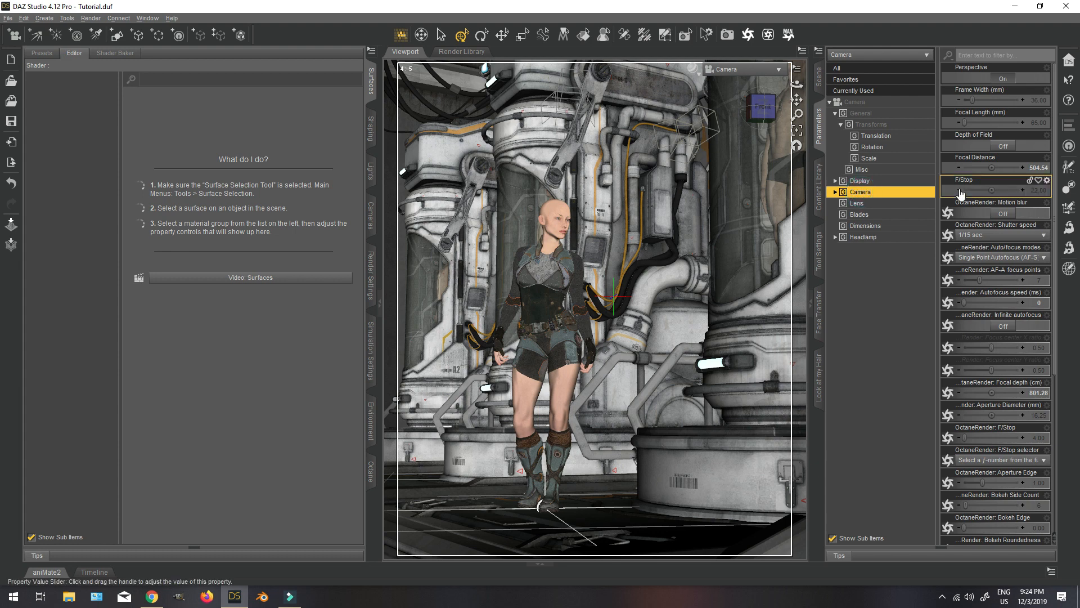
click(1006, 147)
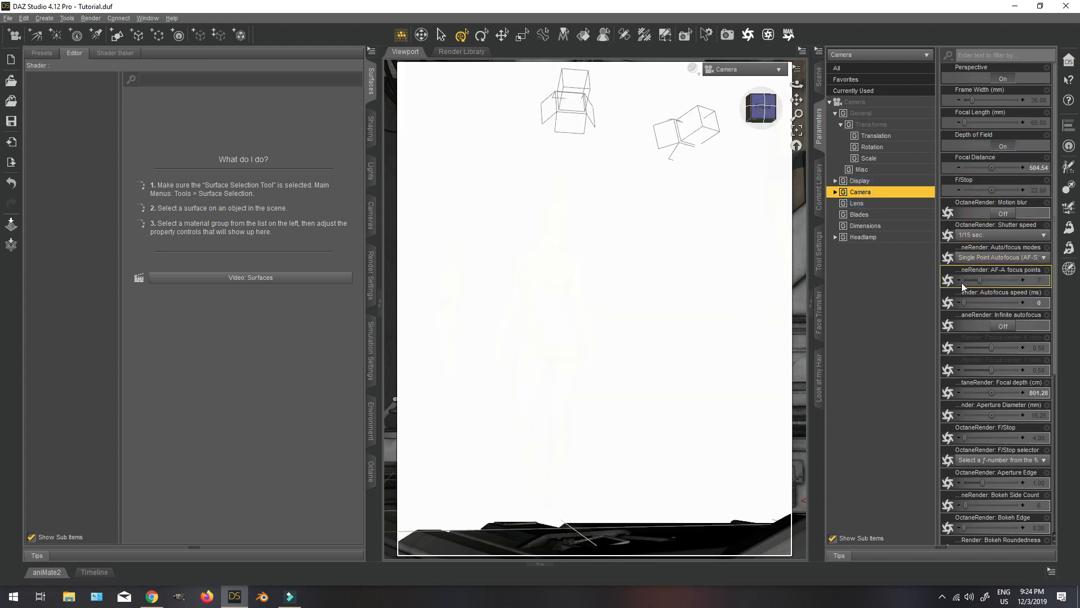
Try an F/Stop of 0 and then -1 on the Camera, and reset it to its default.
click(1039, 190)
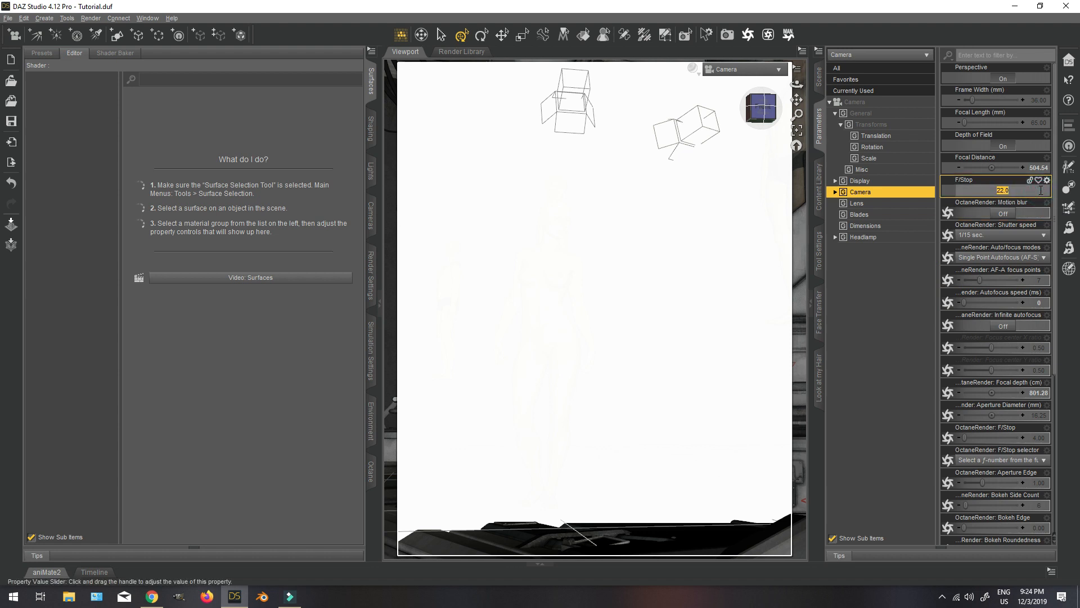
text(0)
key(Return)
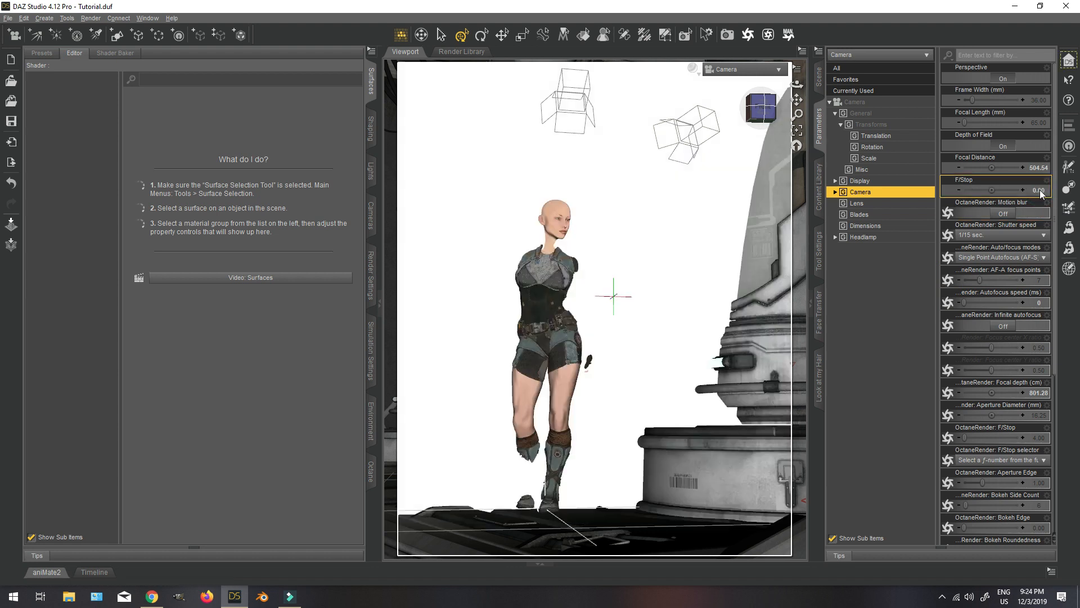
click(958, 191)
click(958, 191)
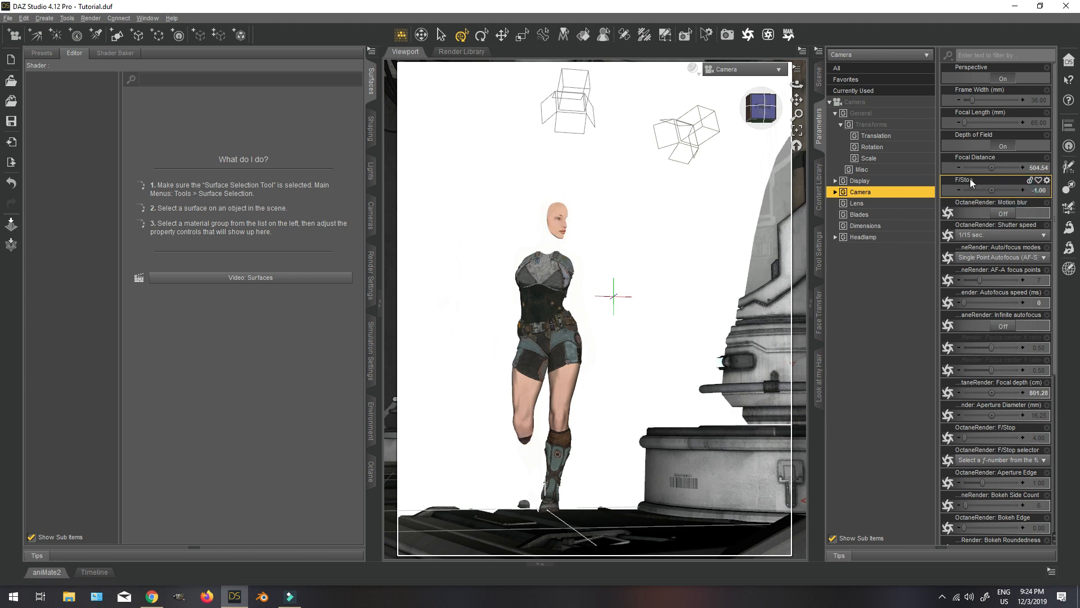
click(1047, 180)
click(1054, 239)
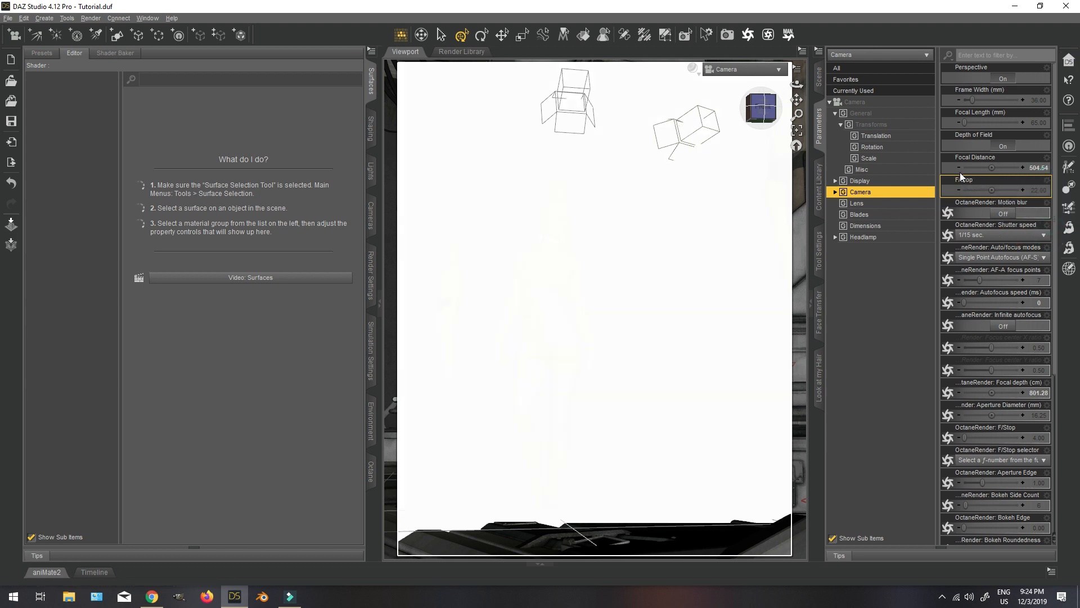
Increase the Camera's Focal Distance to about 536.67 and set its F/Stop to 0.
click(959, 168)
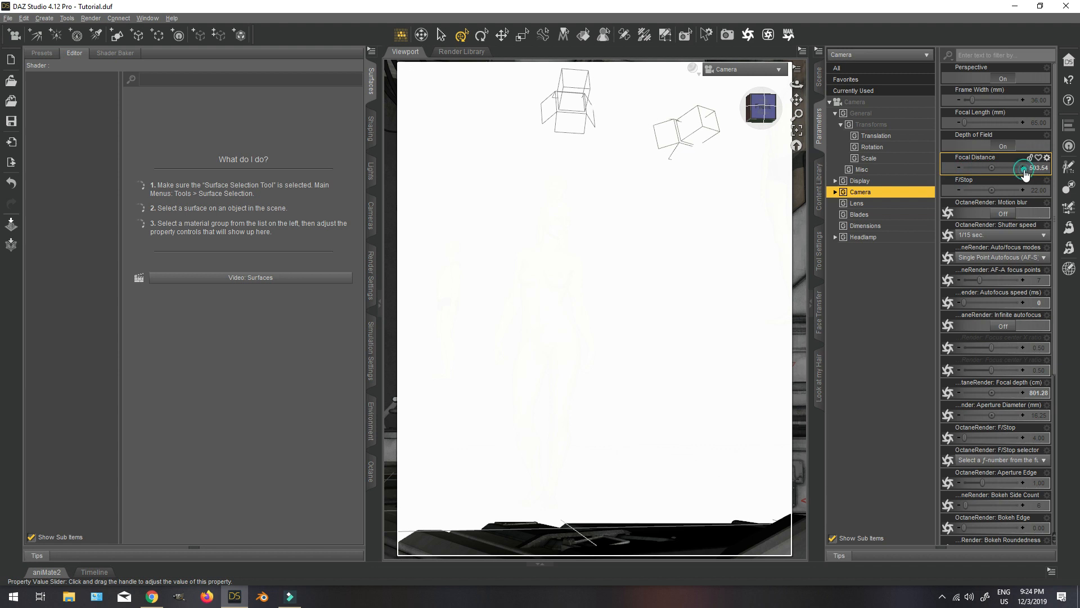
drag(992, 168, 1004, 168)
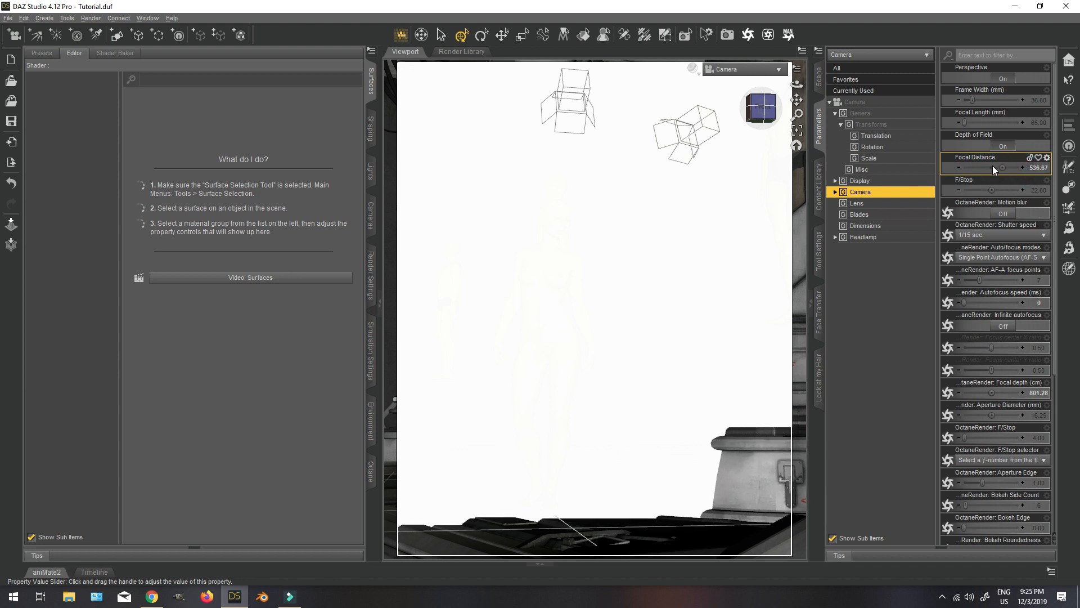
click(1040, 192)
text(0)
key(Return)
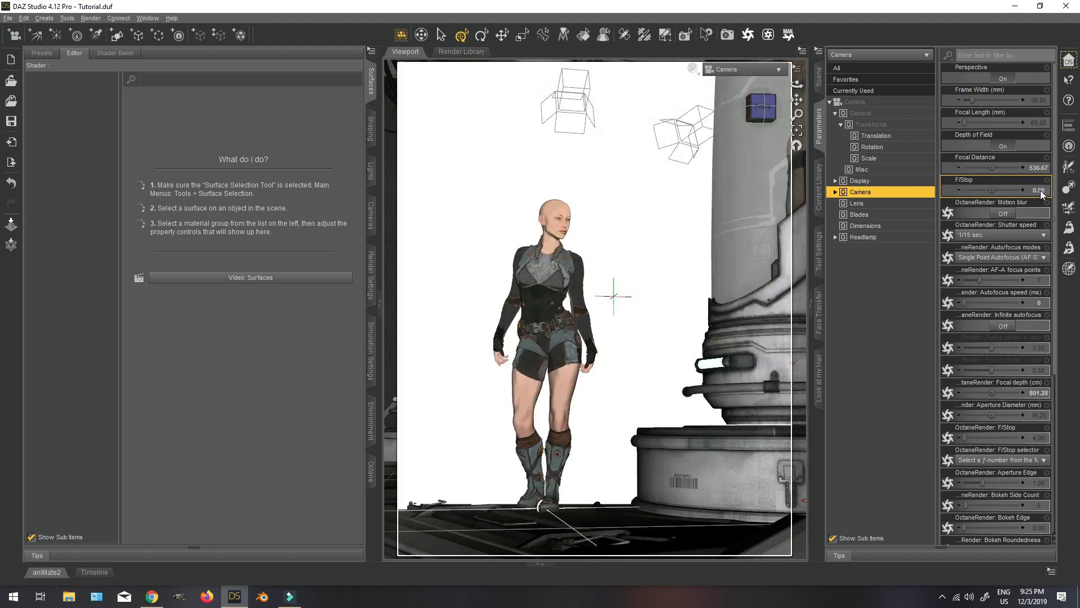
Reduce the Camera's Focal Distance to about 498.93 and set its F/Stop to 20.
drag(989, 167, 979, 167)
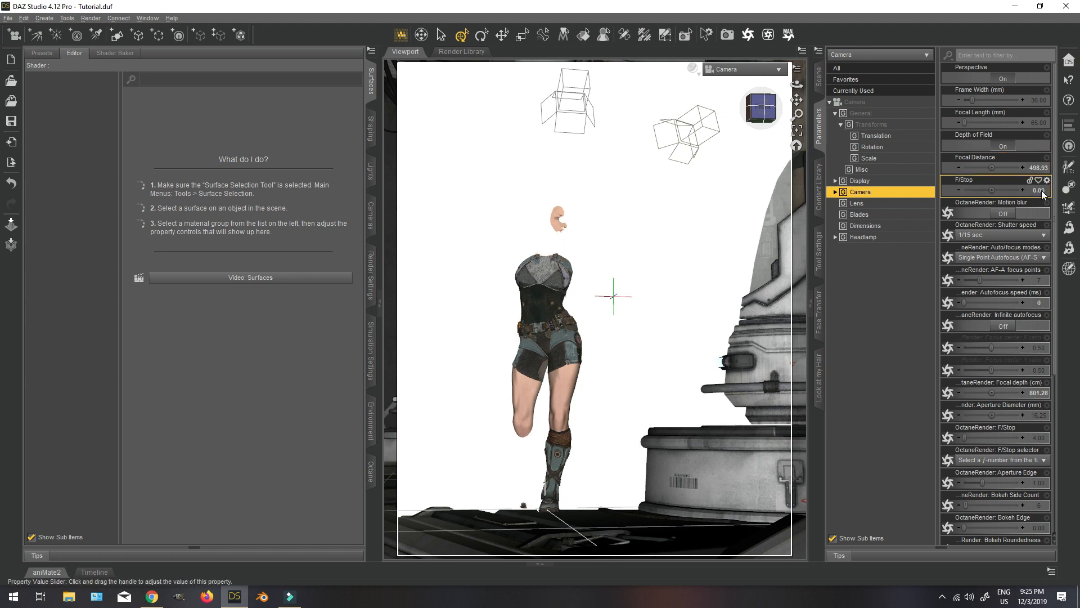
click(1042, 191)
text(20)
key(Return)
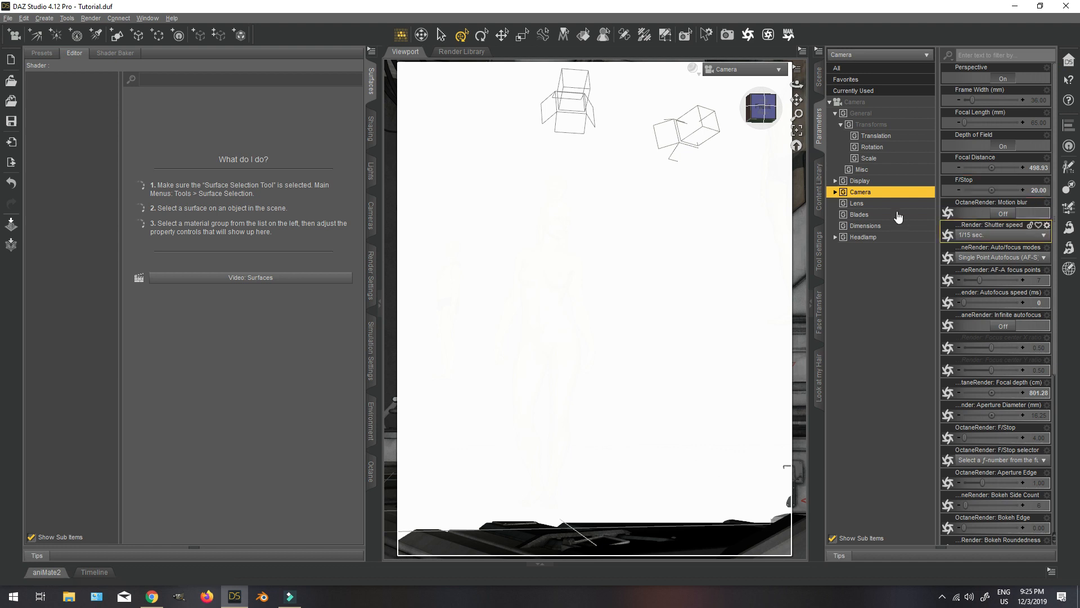
Turn off Near DOF Plane Visibility in the Camera's Display parameters.
click(872, 181)
click(1007, 463)
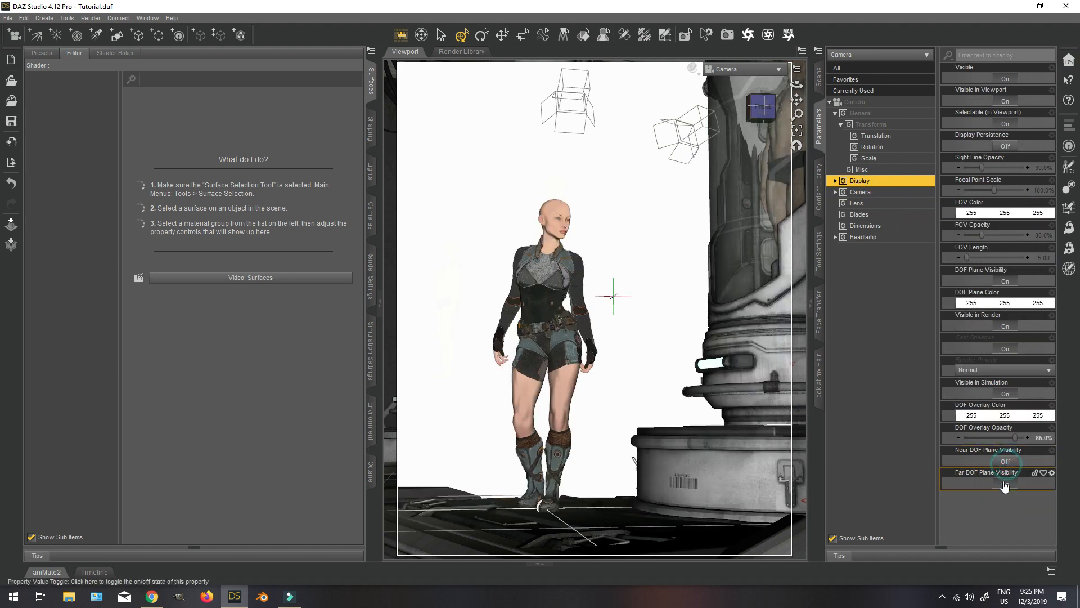
Preview the Camera view with NVIDIA Iray shading and bring up the scene's node list.
click(693, 69)
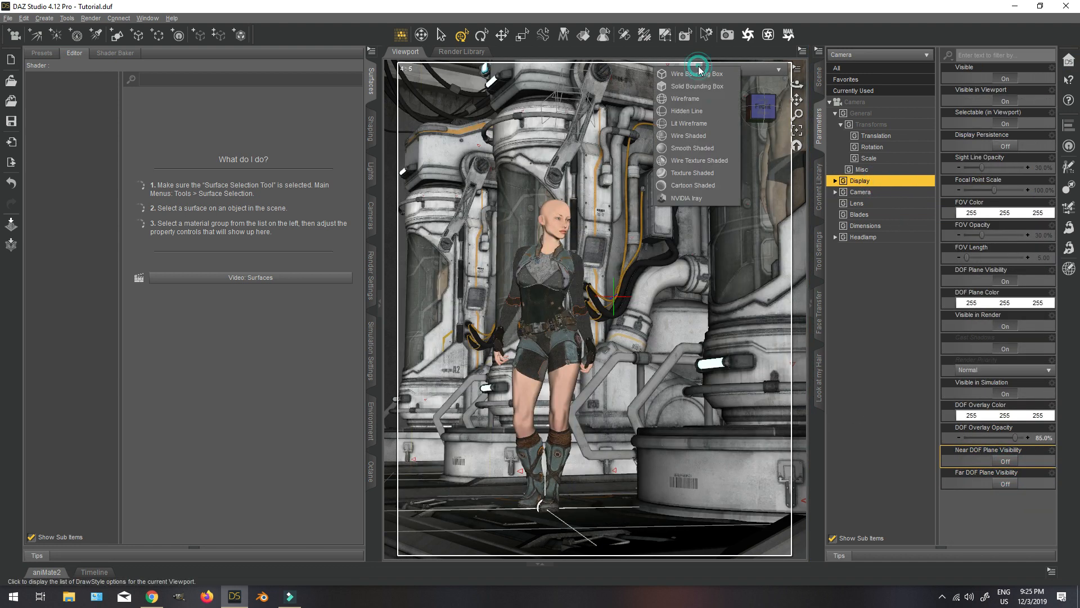
click(694, 201)
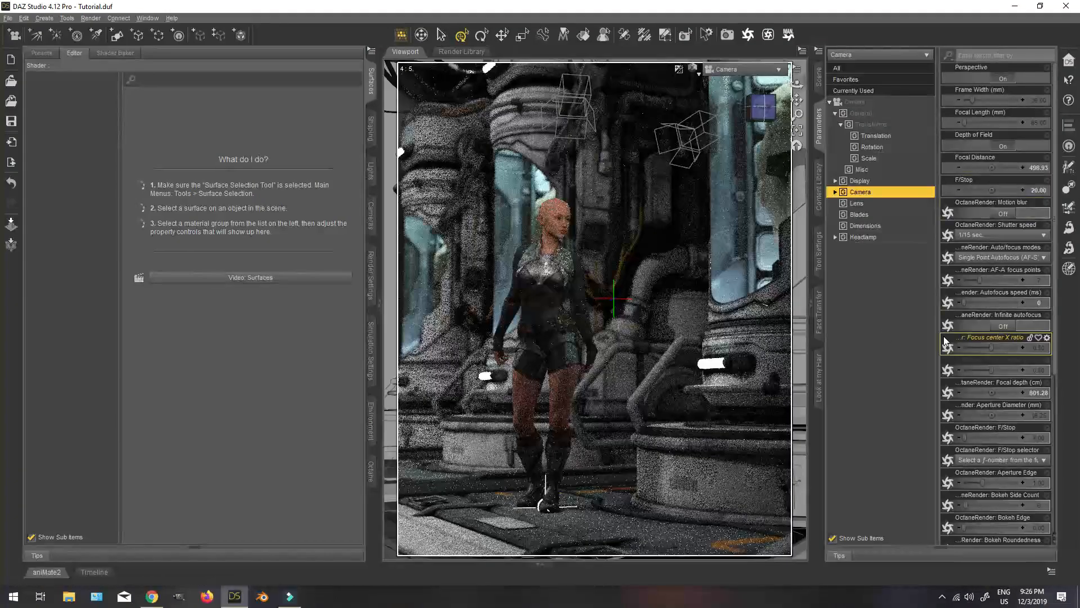
click(819, 78)
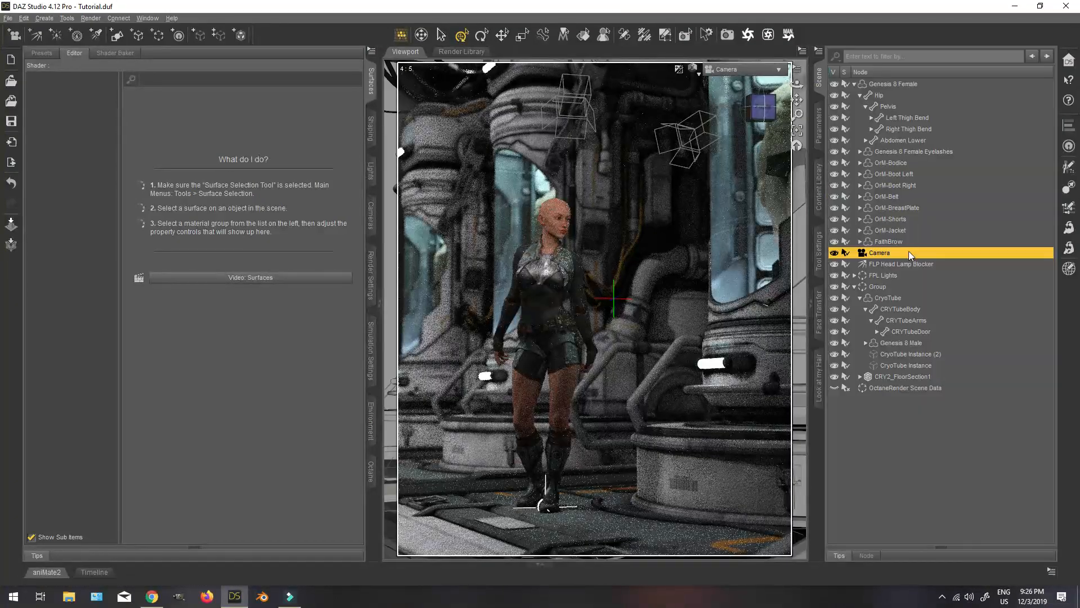
Return the viewport to Texture Shaded and show the whole set in Perspective View.
click(693, 69)
click(686, 166)
click(696, 69)
click(683, 175)
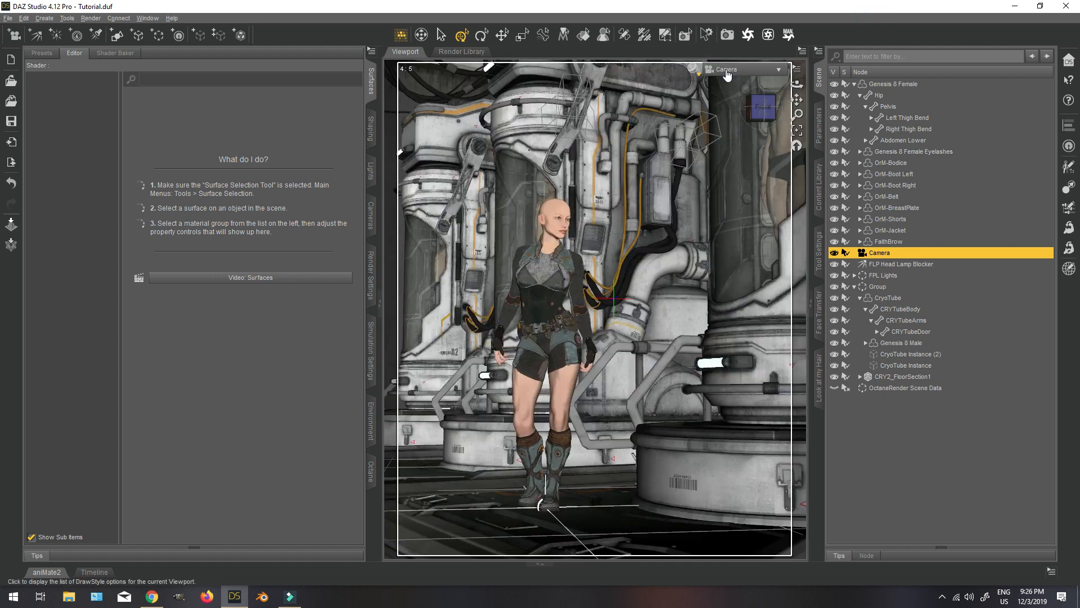
click(727, 70)
click(724, 78)
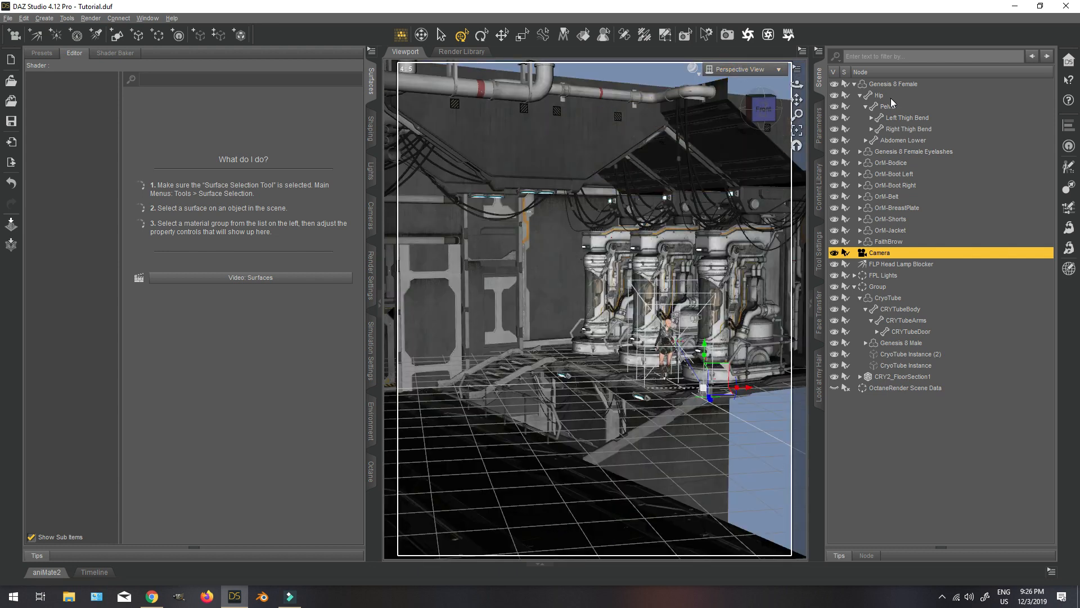
Set the Luminance of the LightFitting2Light surfaces on CRY2_Light1 to CRY2_Light4 to 0 and switch the viewport back to Camera.
click(584, 34)
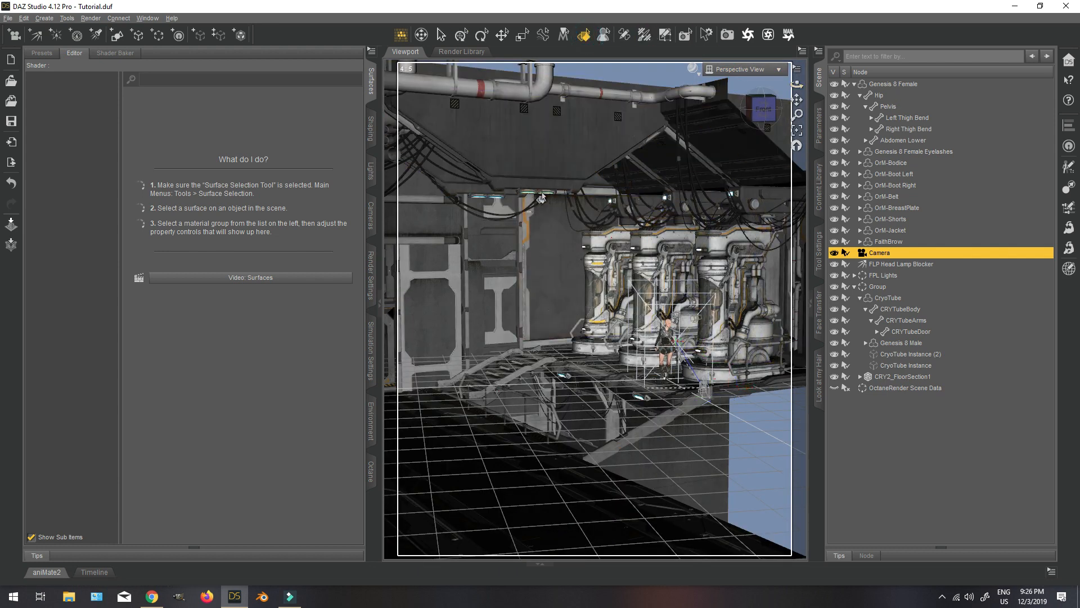
click(542, 198)
ctrl+click(487, 197)
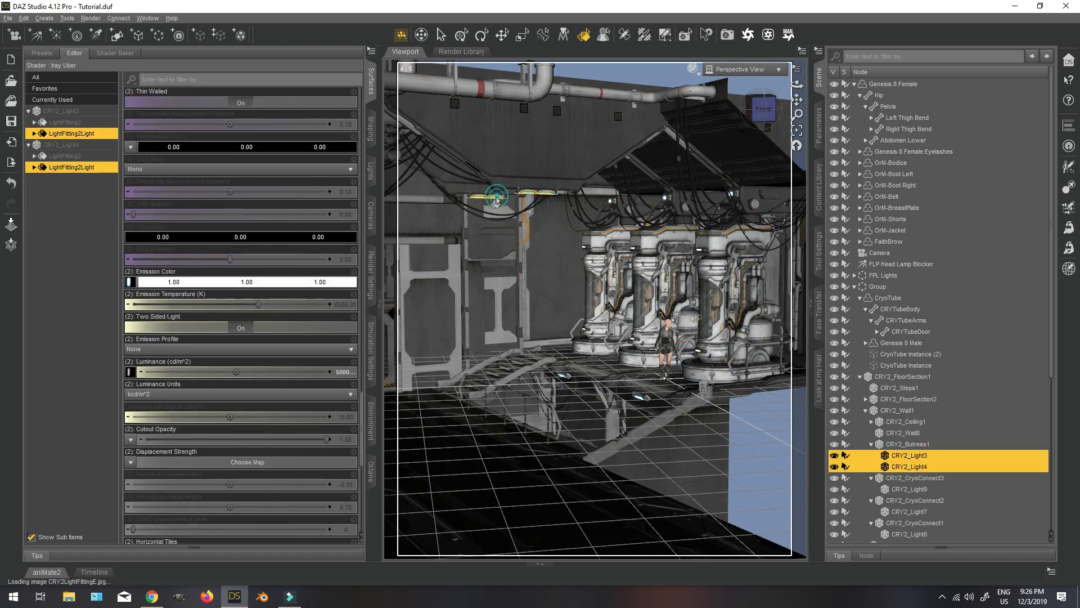
ctrl+click(640, 400)
ctrl+click(563, 375)
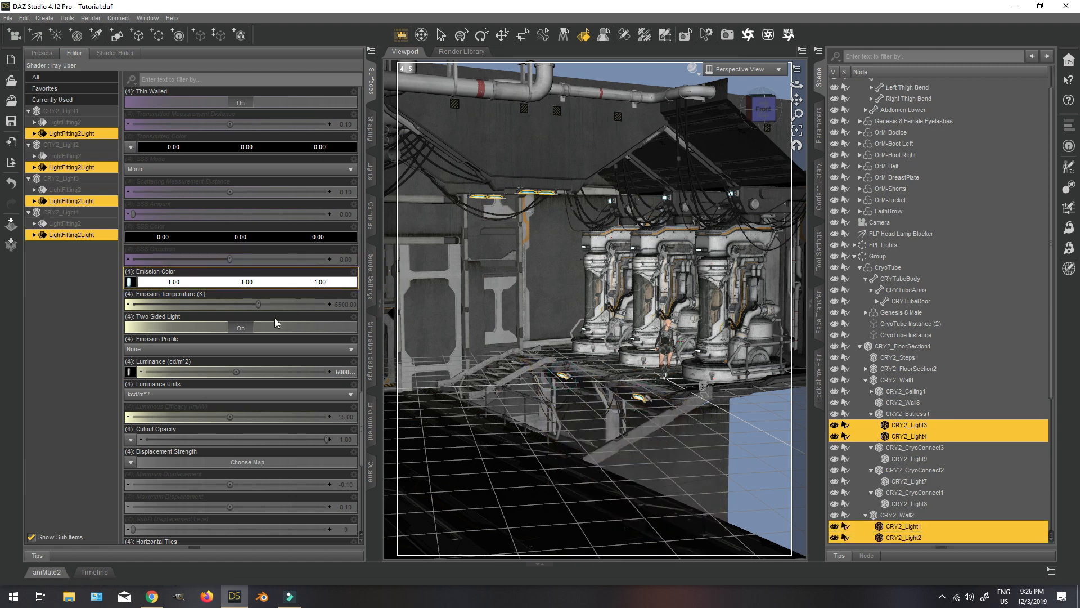
click(344, 372)
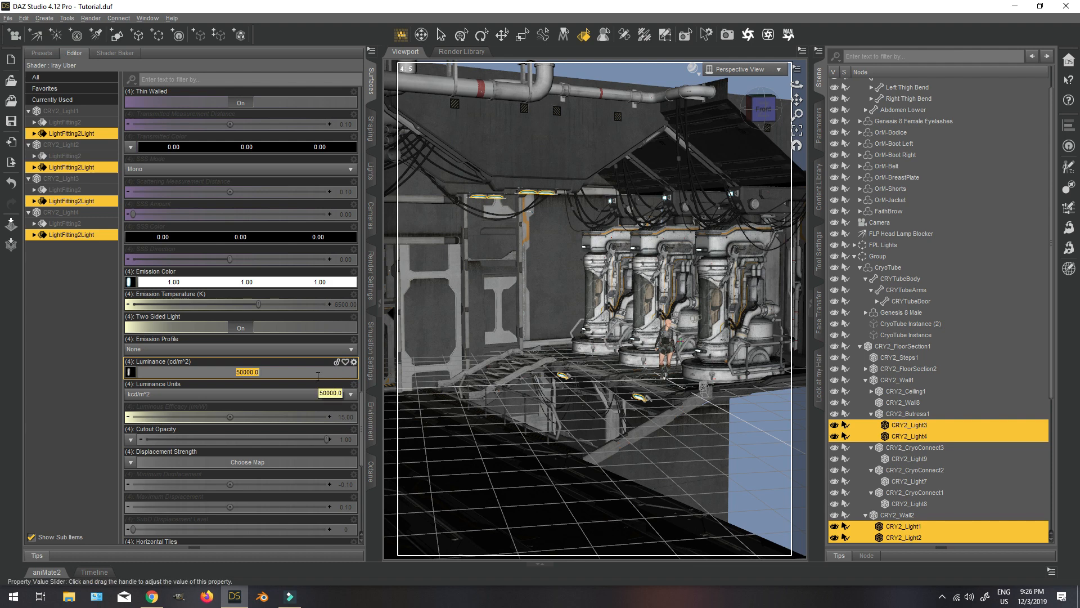
text(0)
key(Return)
click(742, 68)
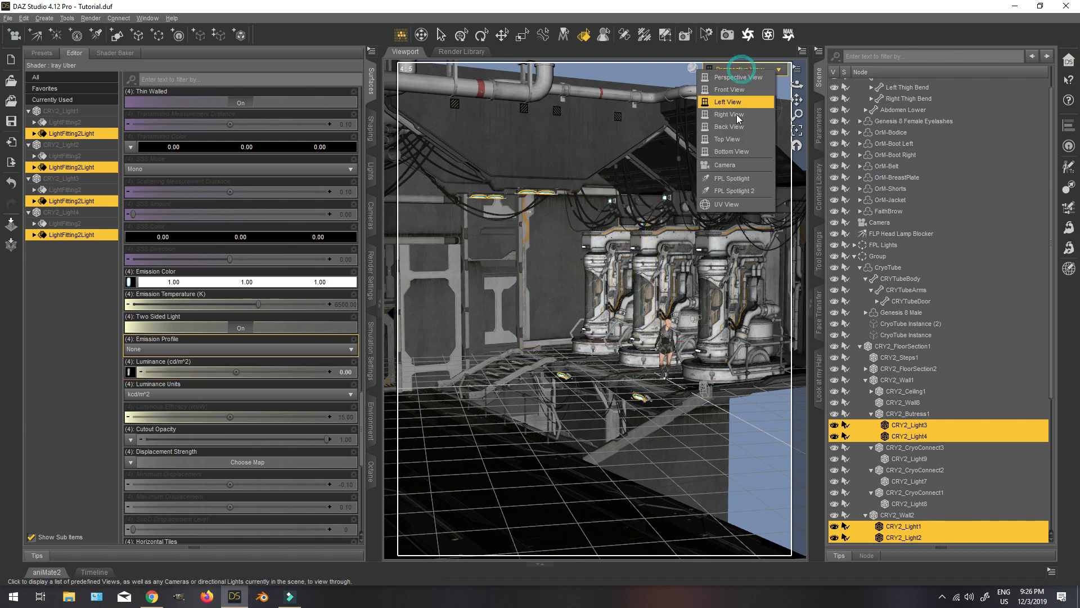
click(726, 165)
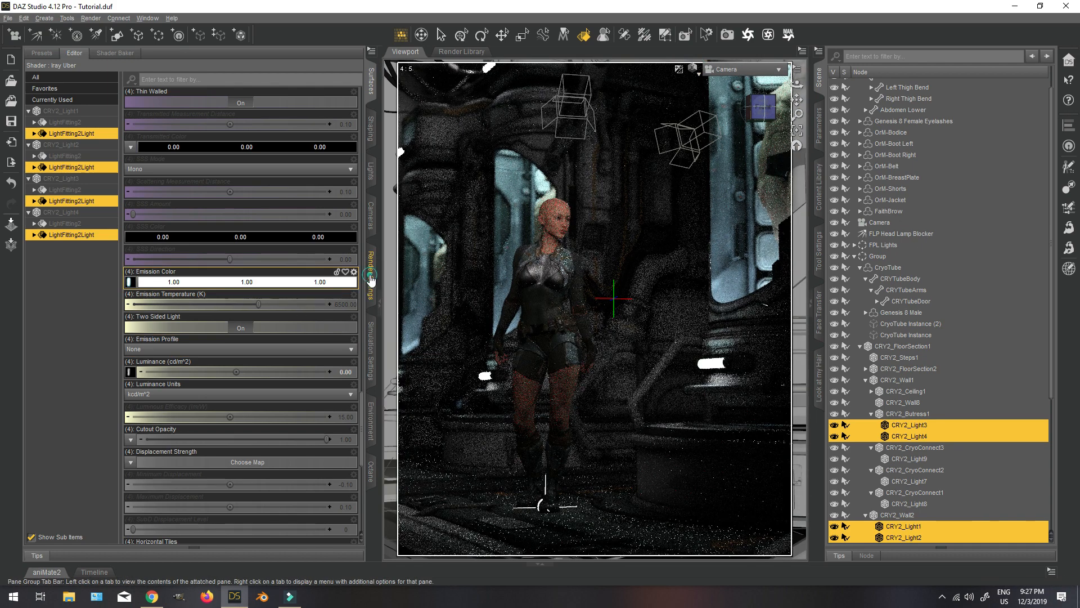
Enable the Bloom Filter in the Iray render settings and set its radius to 1.
click(371, 279)
click(51, 168)
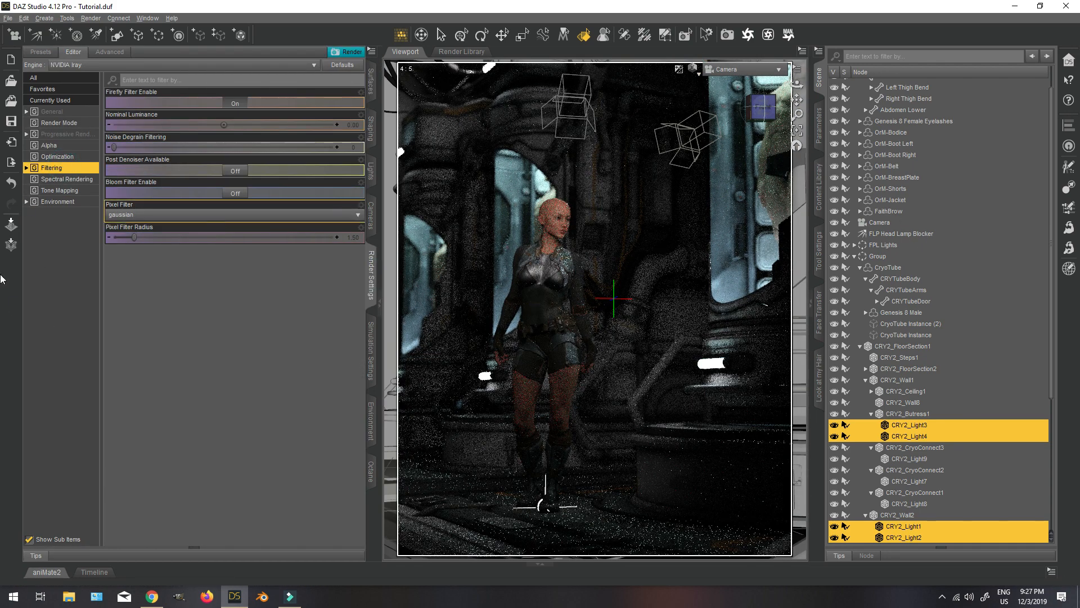
click(234, 193)
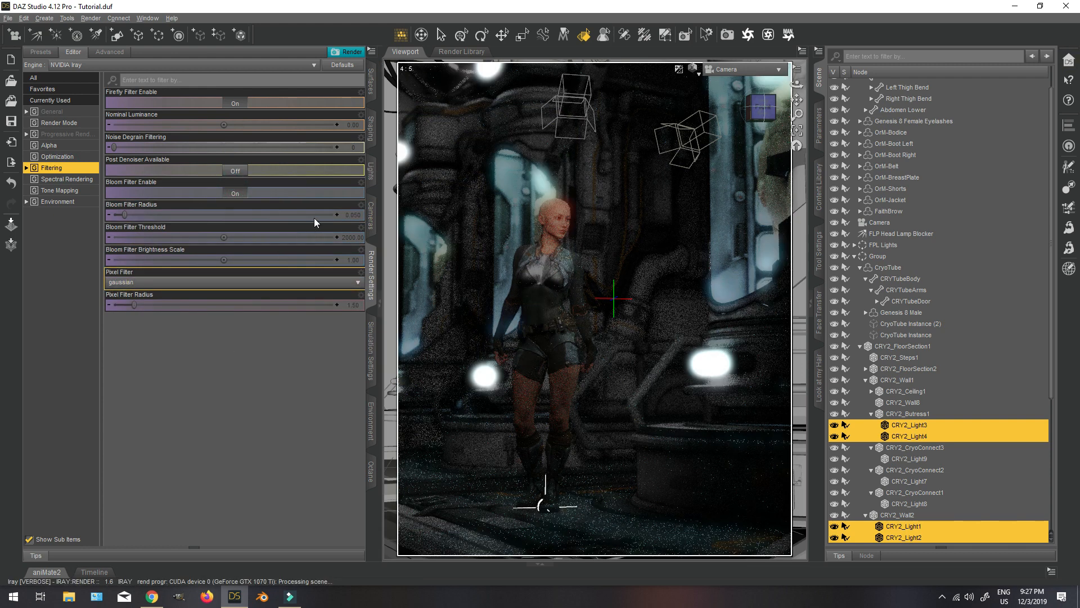
click(353, 215)
text(1)
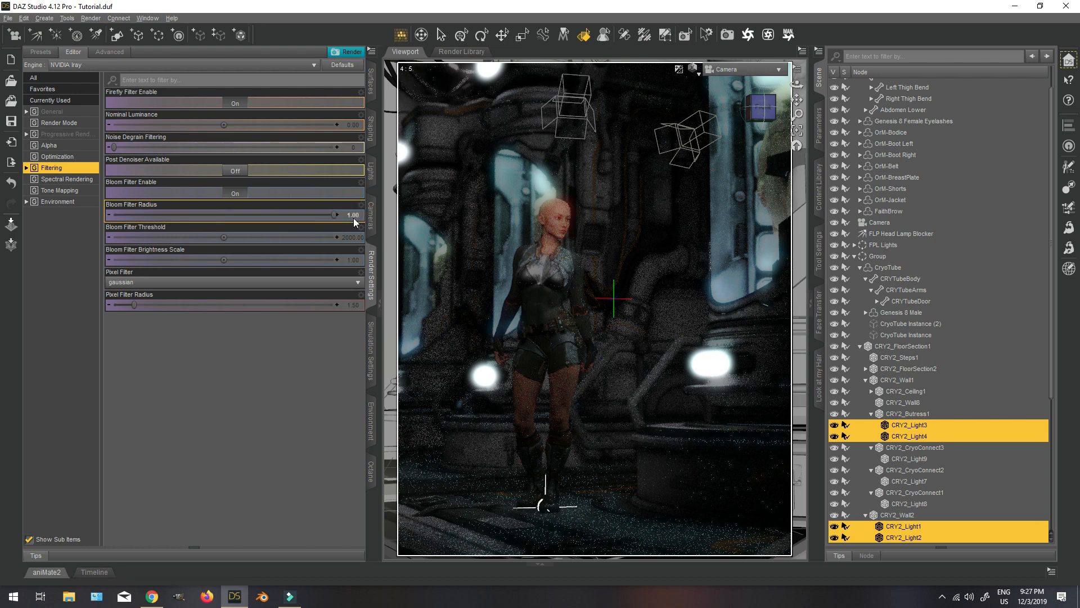
key(Return)
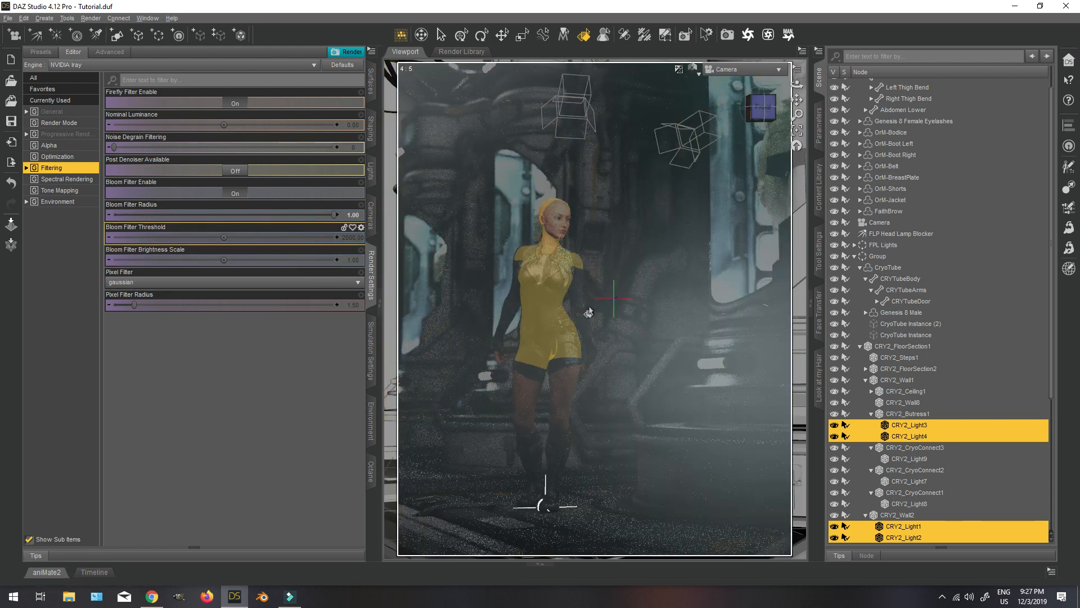
Change the Bloom Filter Threshold and set the Bloom Filter Radius to 0.5.
click(351, 238)
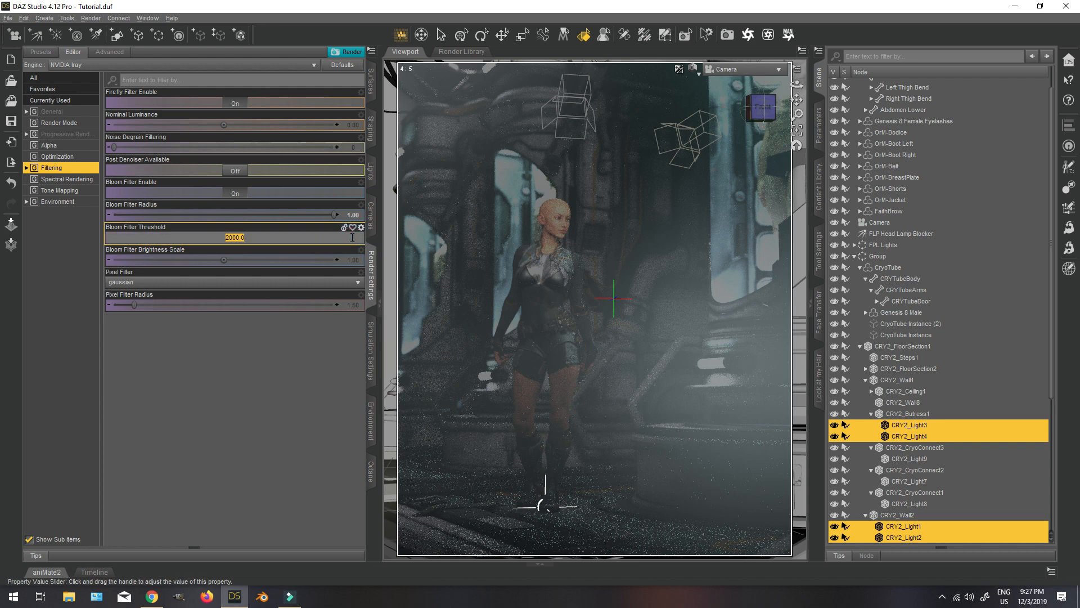
key(Return)
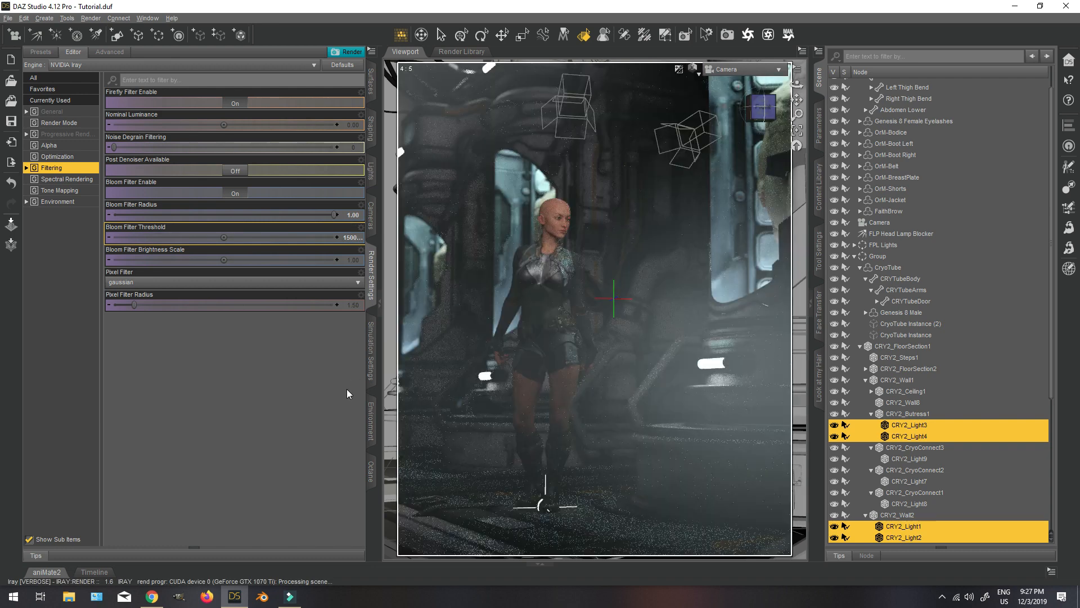
click(356, 261)
click(354, 215)
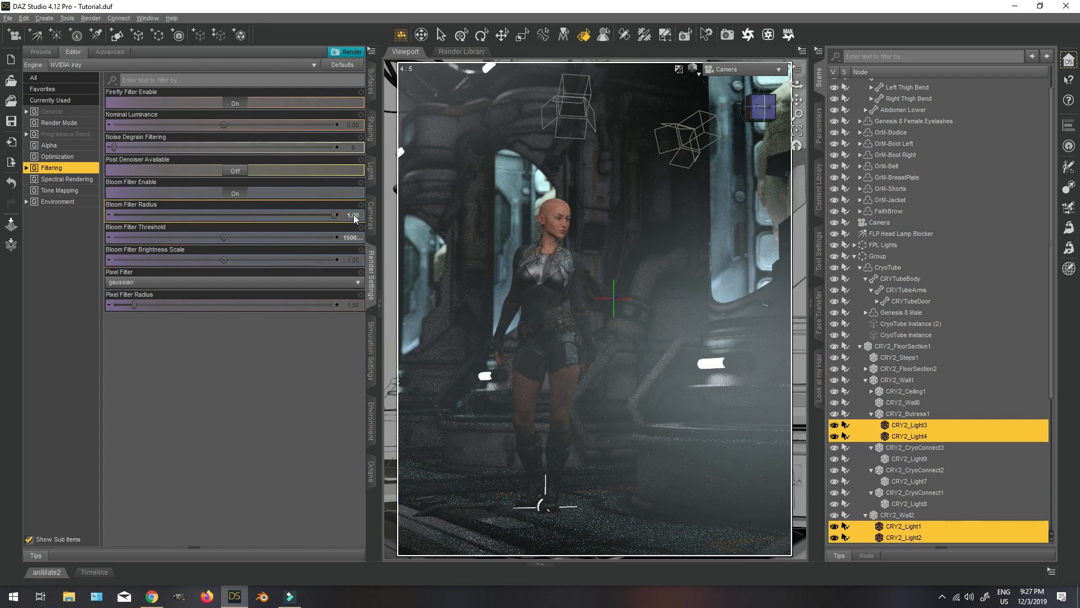
text(0.5)
key(Return)
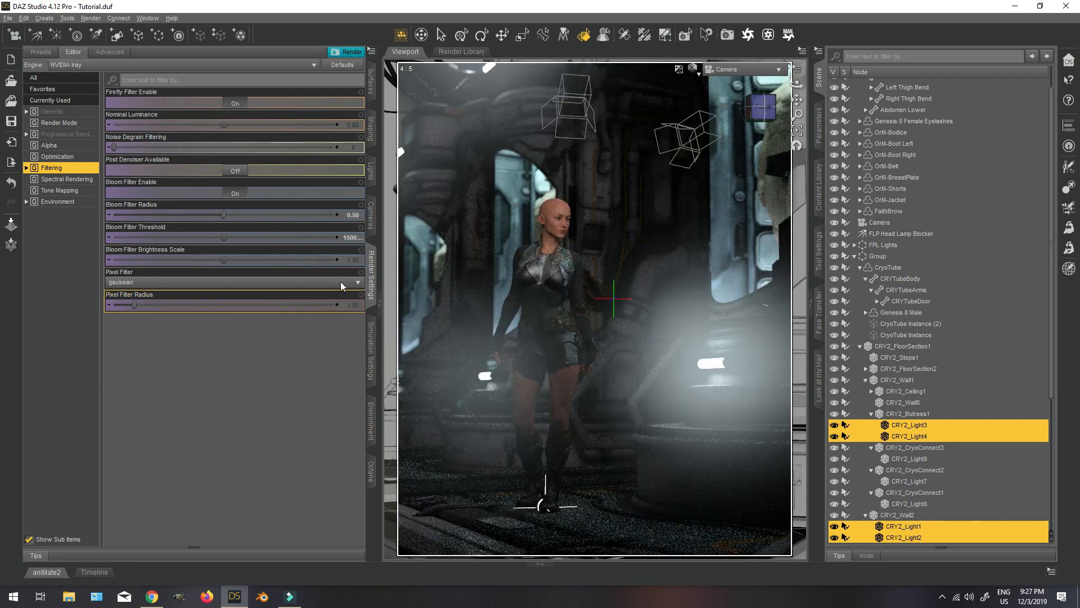
Set the Bloom Filter Brightness Scale to 0.2.
click(352, 260)
text(0.2)
key(Return)
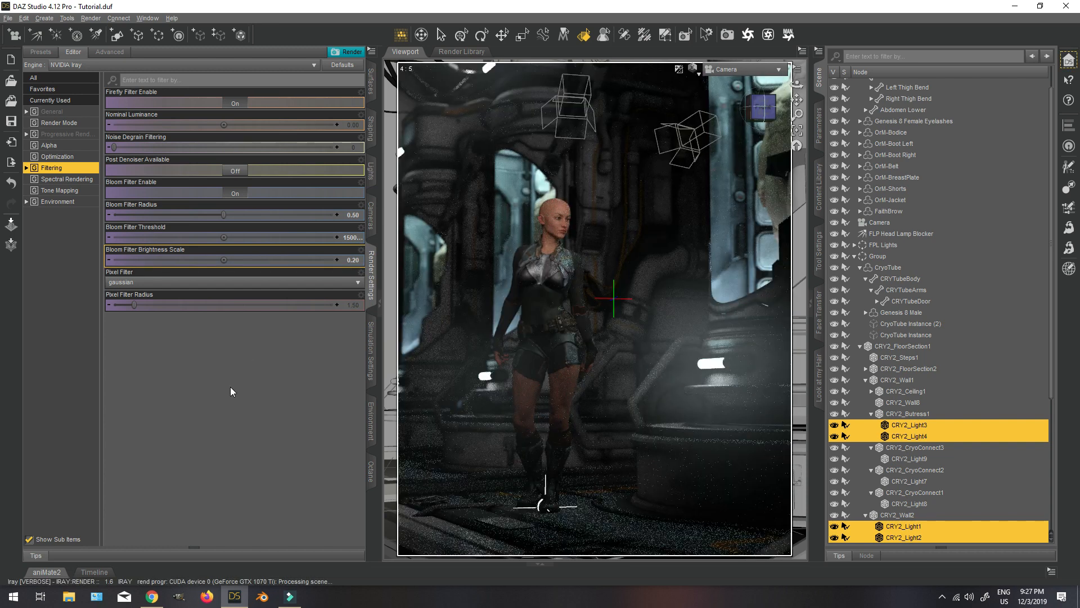
Set the Tone Mapping F/Stop to 7 in the render settings.
click(48, 191)
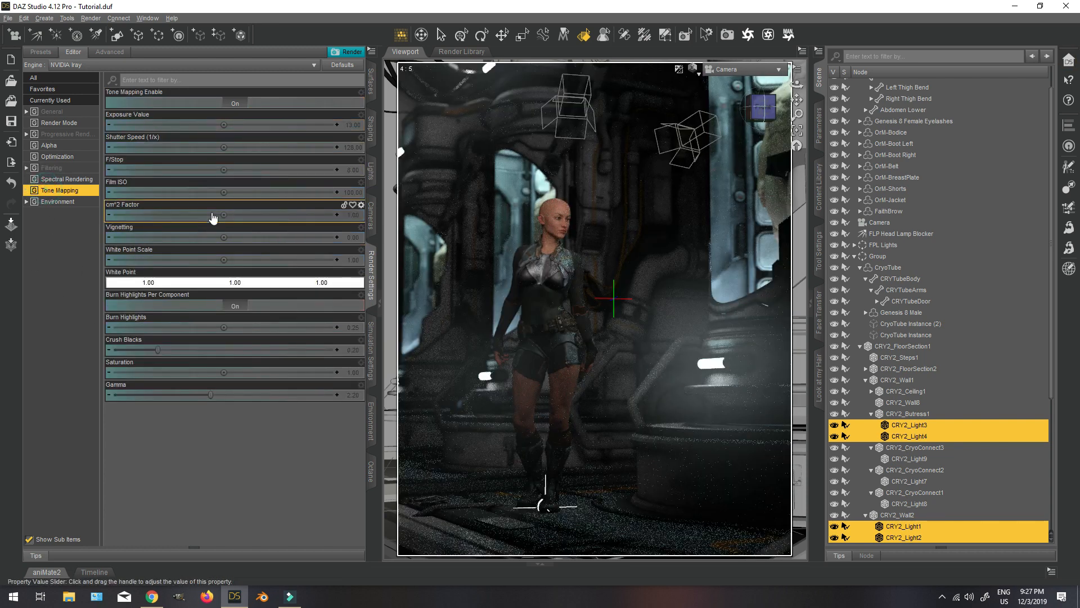
click(349, 170)
key(Return)
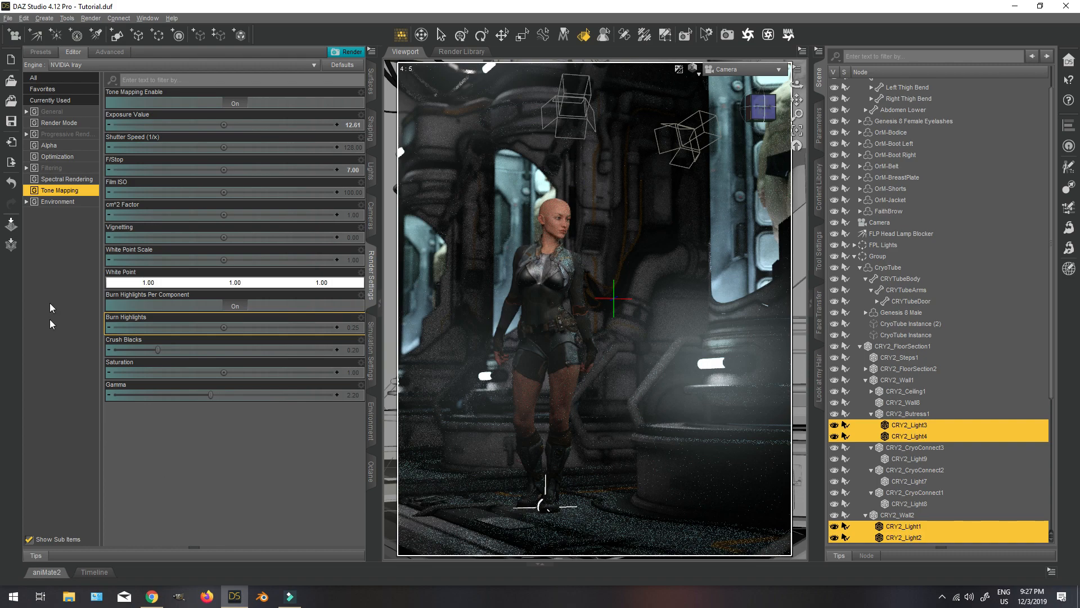
Reset the Environment Intensity in the render settings to its default.
click(52, 203)
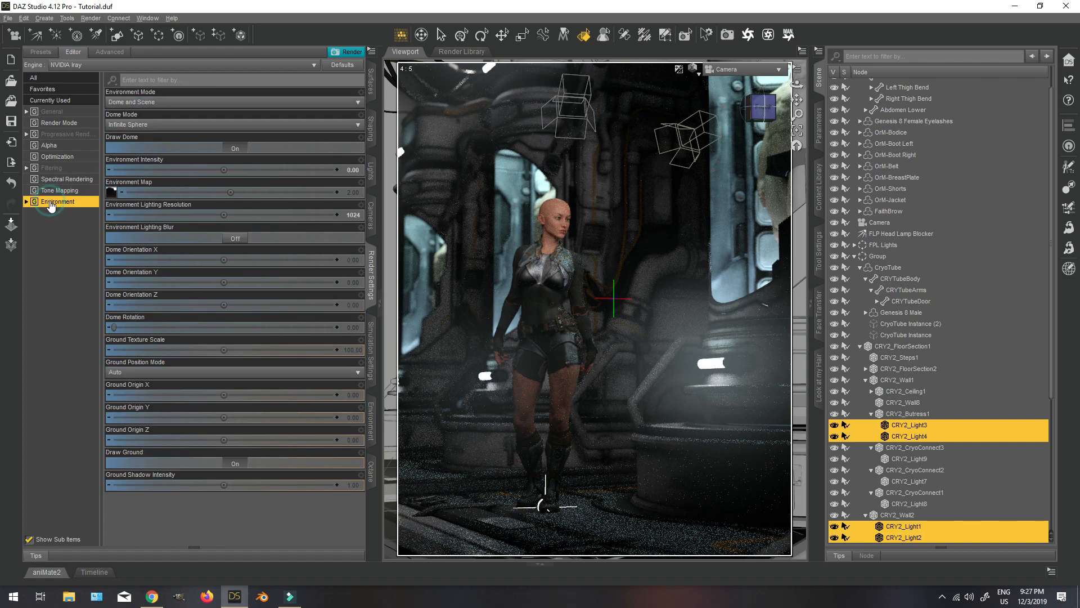
click(361, 161)
click(372, 216)
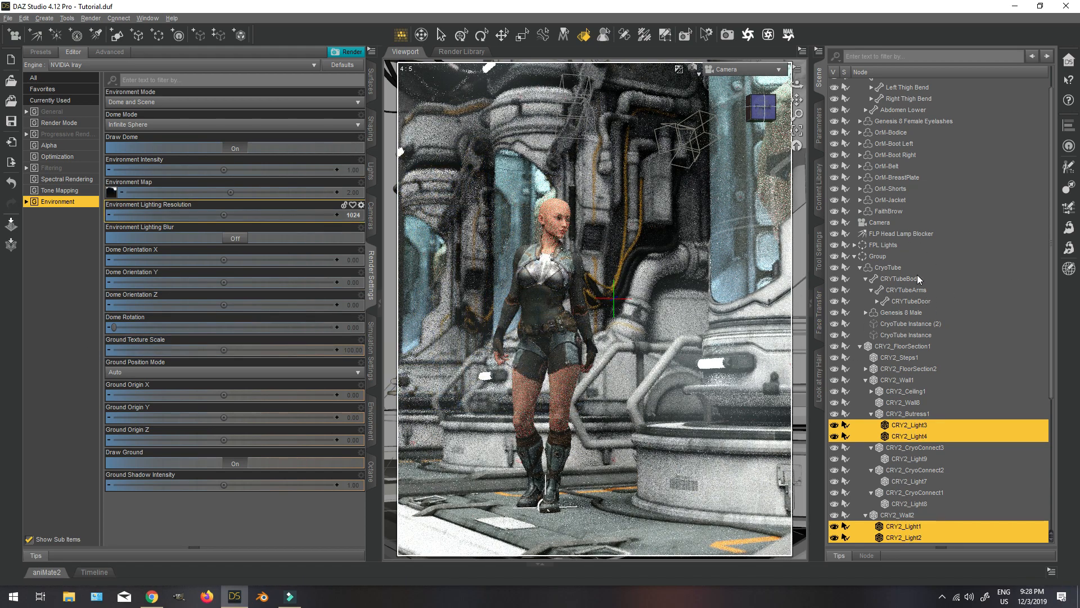
Compare the DTLP3-LightProbe07 Direct and Soft light presets from DimensionTheory's iradianceLightProbes Expansion 2, and leave the Direct one loaded.
click(820, 188)
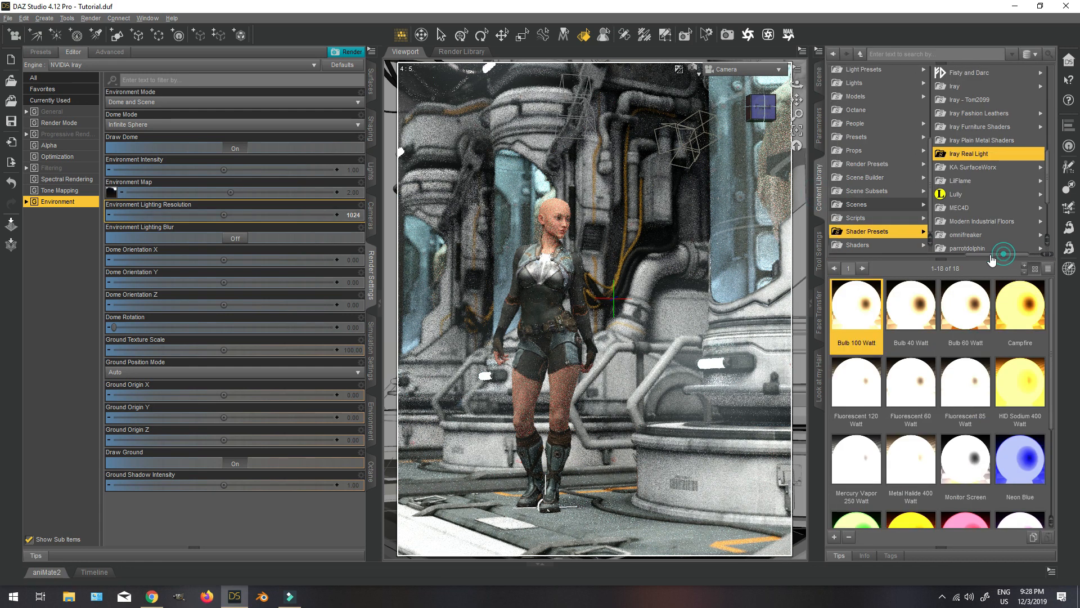
drag(991, 257, 962, 259)
click(903, 70)
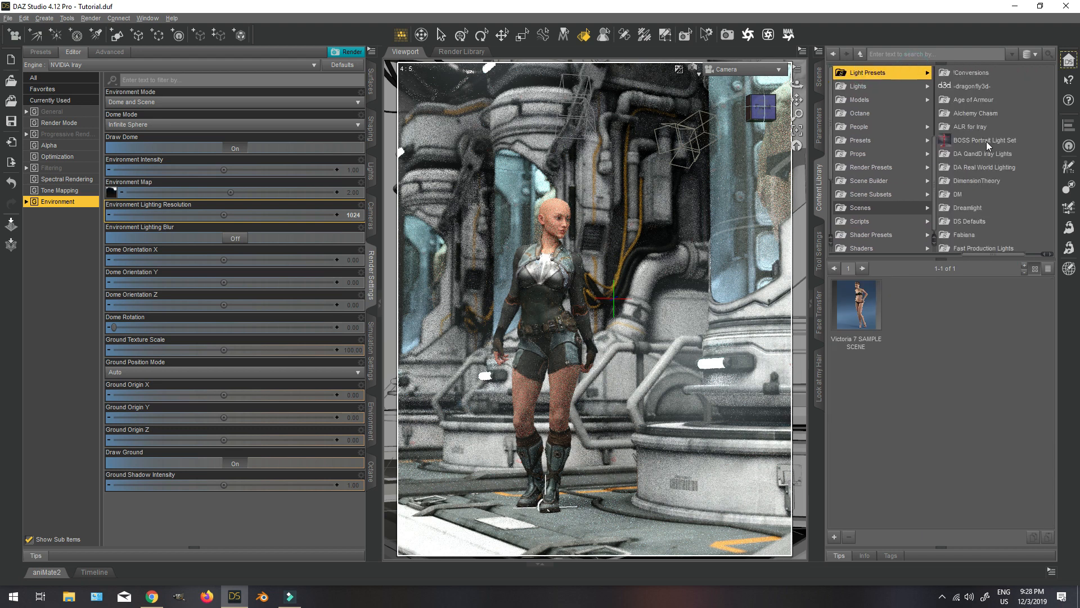
click(980, 182)
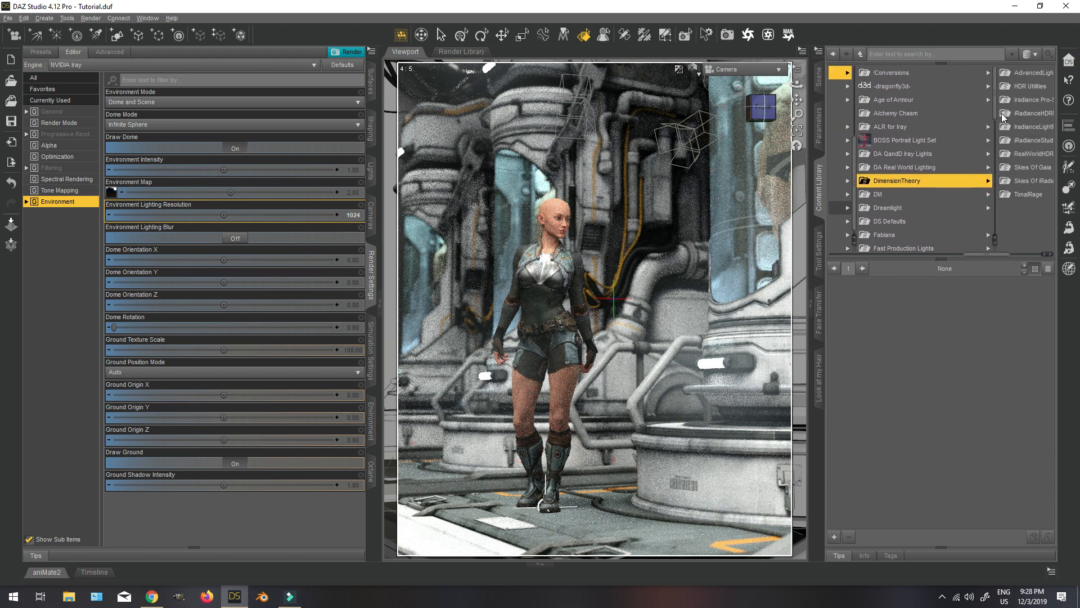
click(1034, 127)
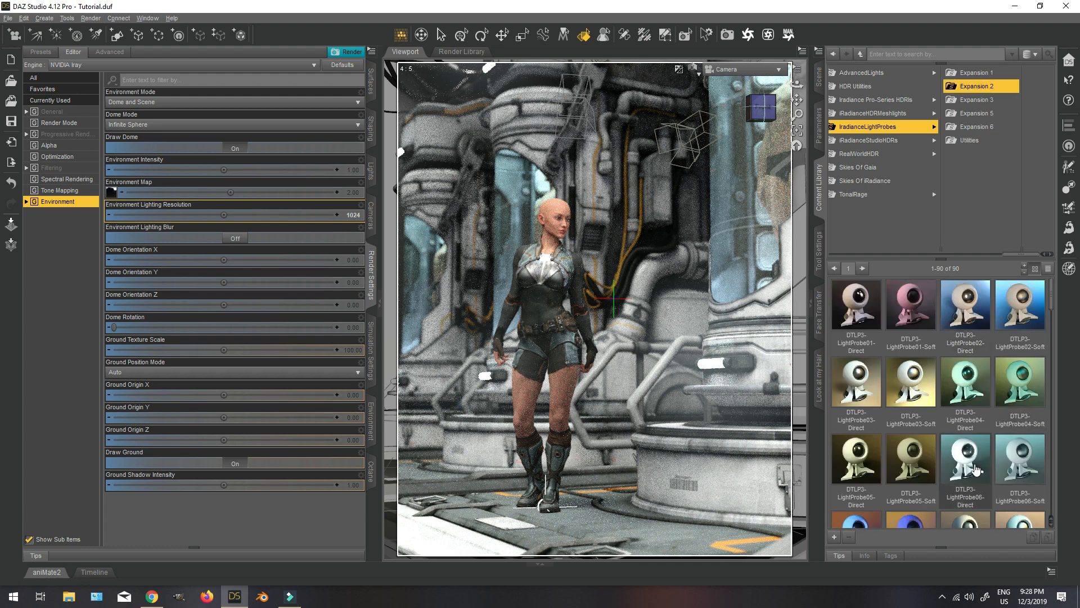
scroll(974, 467, down, 3)
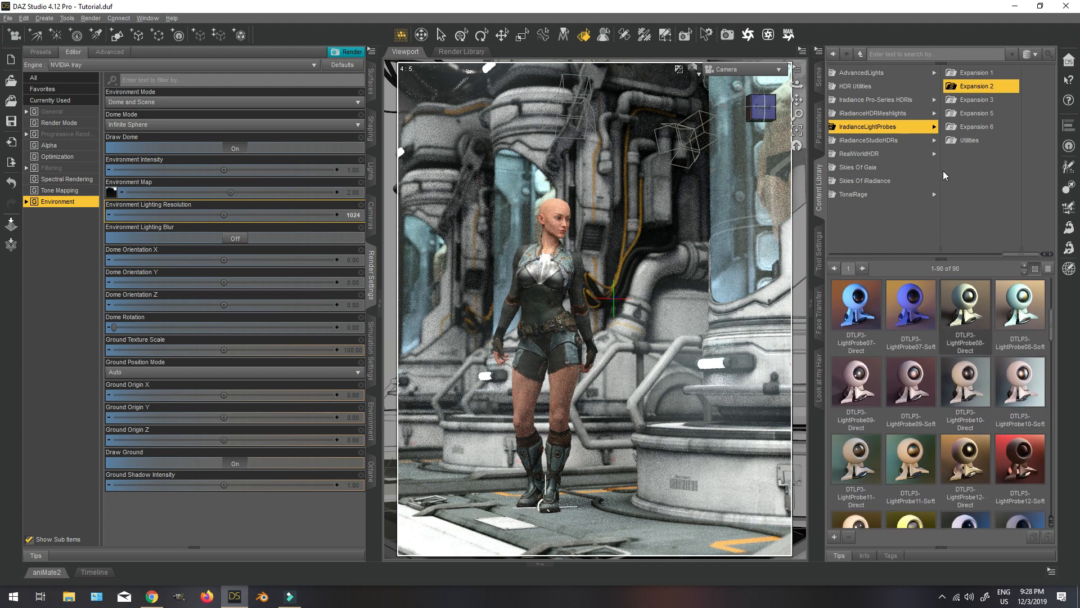
double_click(869, 317)
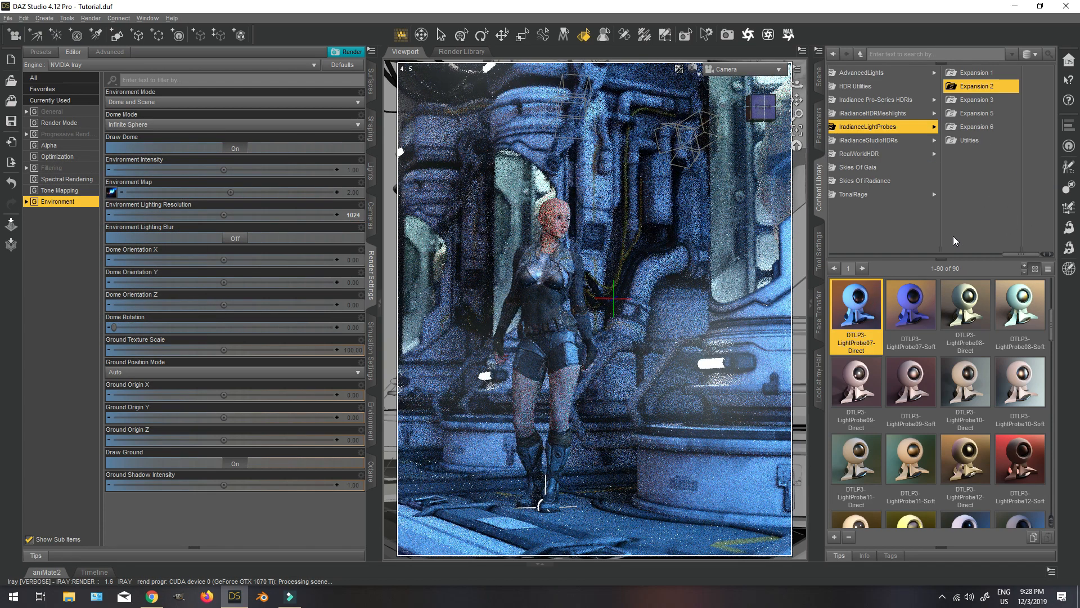
double_click(926, 323)
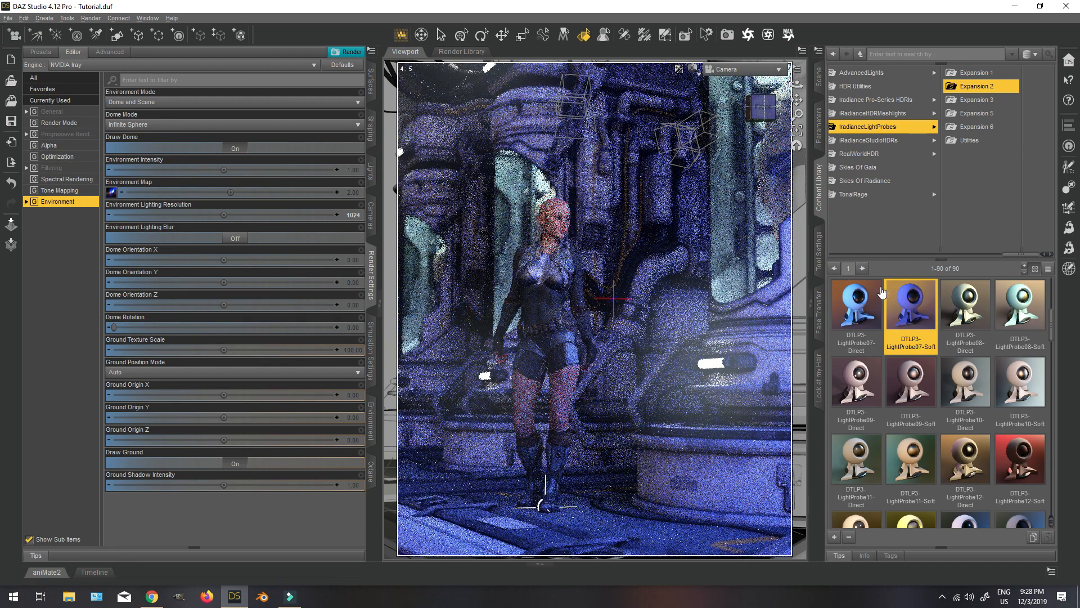
double_click(856, 308)
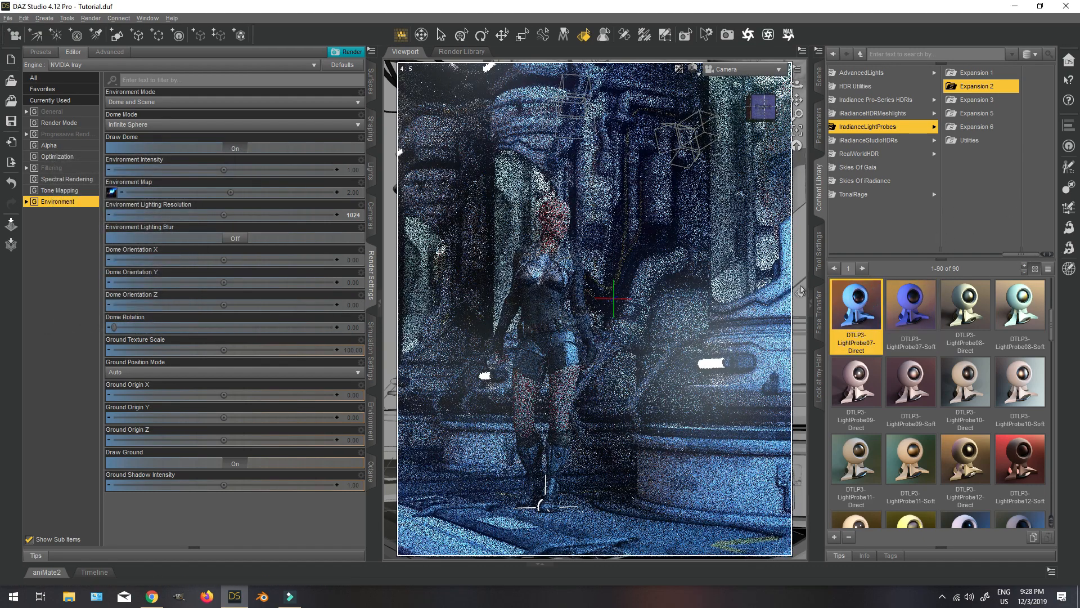
Try a Dome Rotation of 180 for the environment lighting and settle on 320.
click(350, 329)
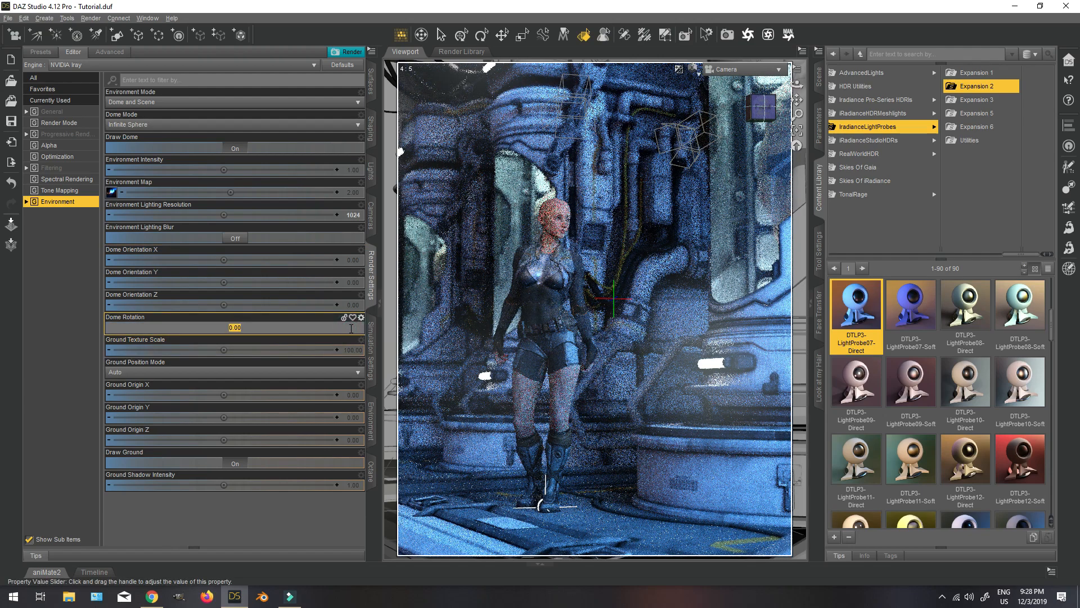
text(180)
key(Return)
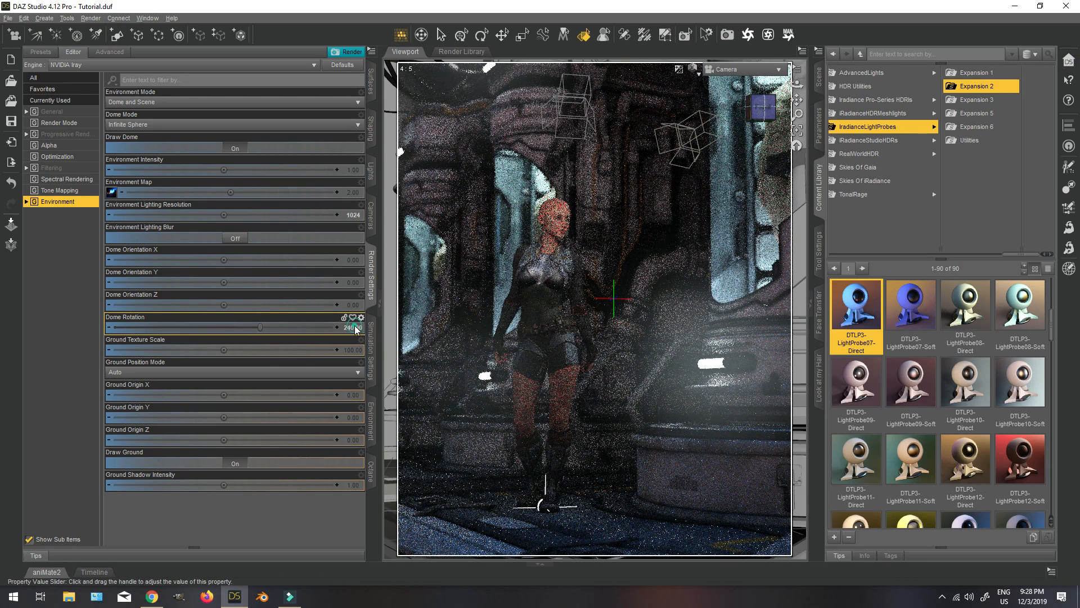
click(355, 326)
text(320)
key(Return)
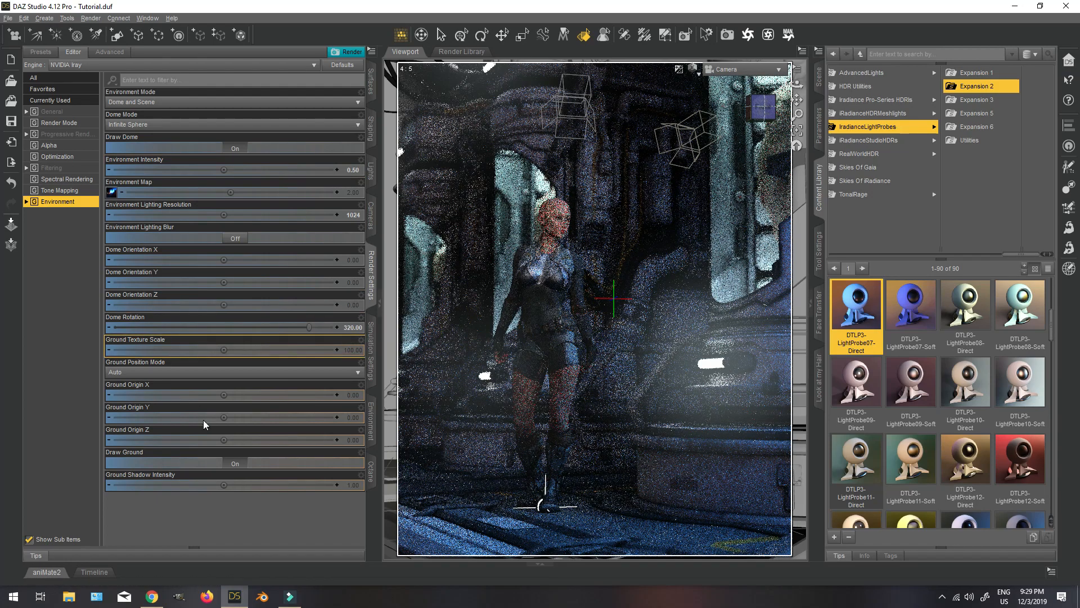
Try Dome Rotations of 30 and 240 for the environment lighting and return to 320.
click(347, 327)
text(30)
key(Return)
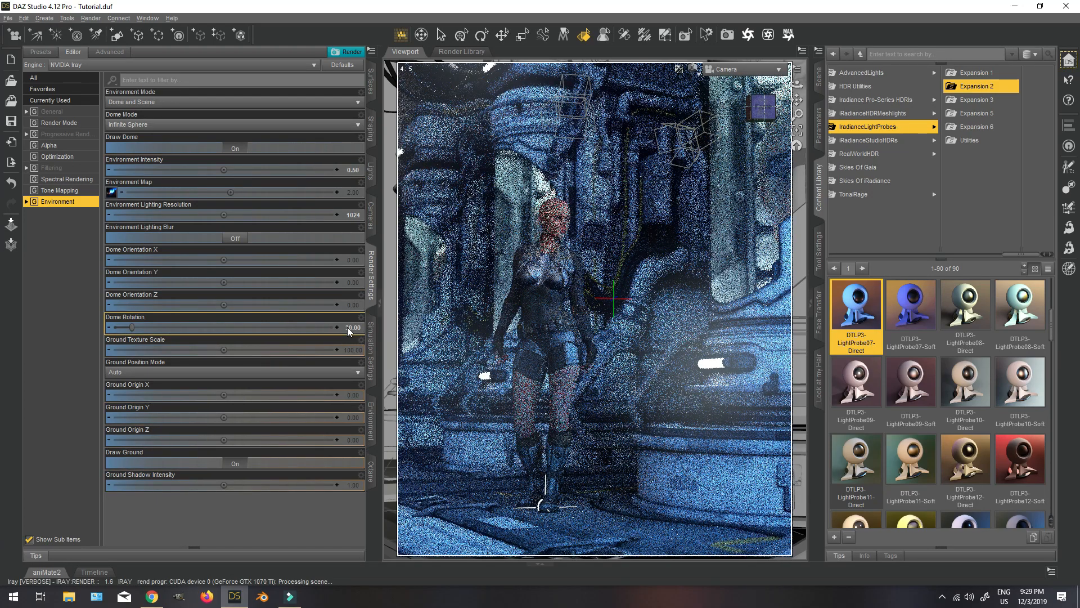
text(240)
key(Return)
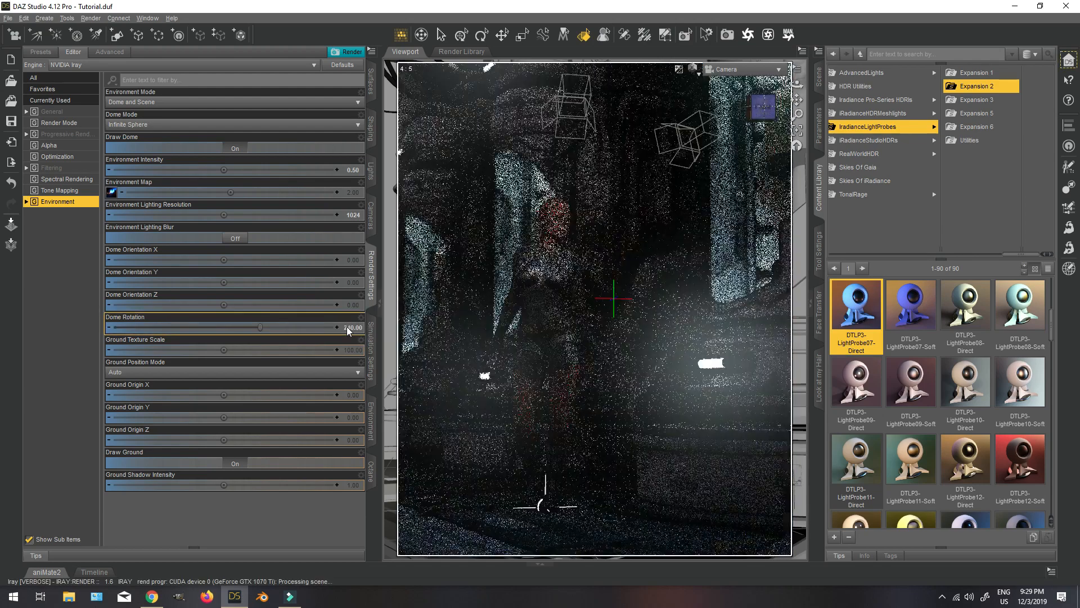
click(353, 326)
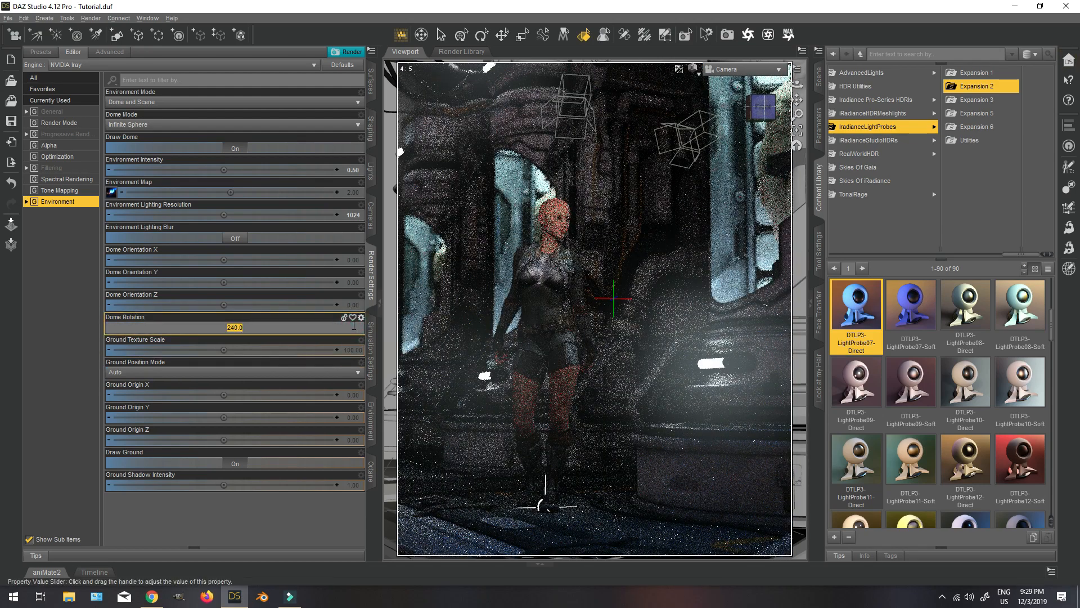
text(320)
key(Return)
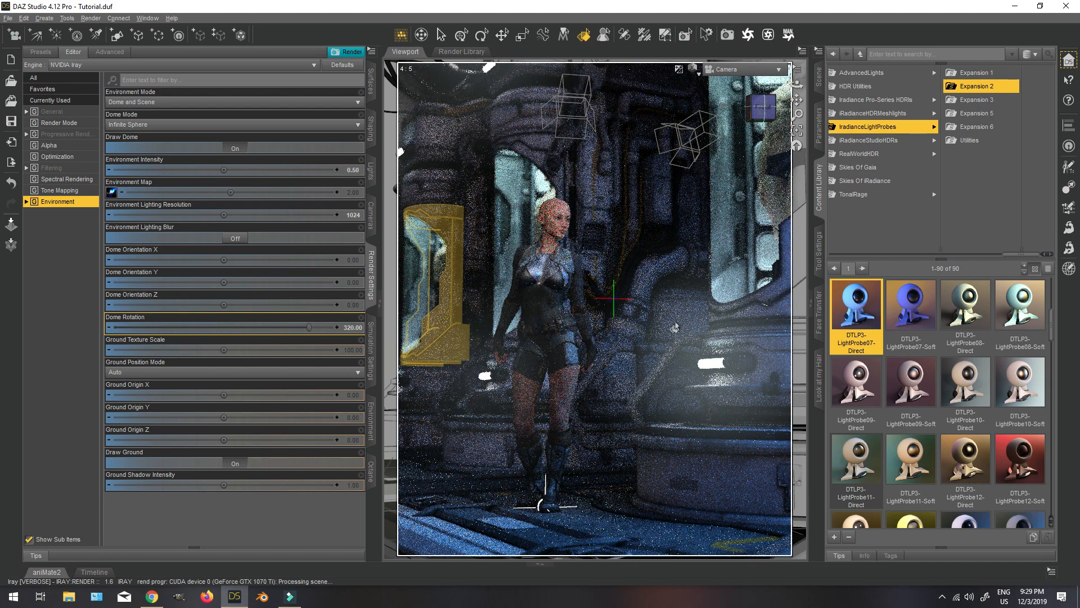
Set the Bloom Filter Radius to 1 and the Bloom Filter Brightness Scale to 0.1 in the render filtering settings.
click(51, 168)
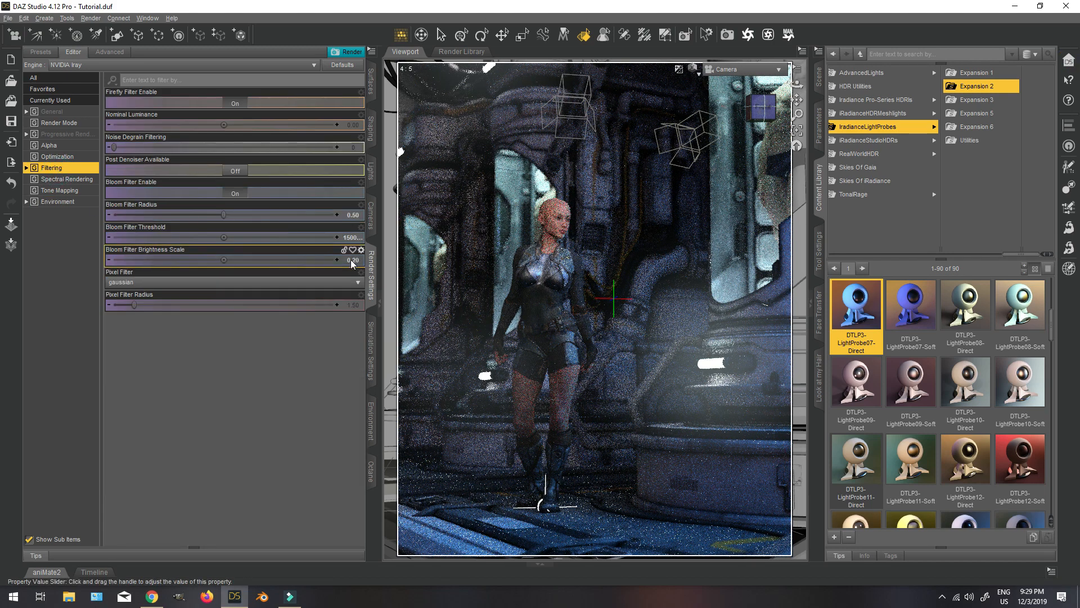
click(358, 215)
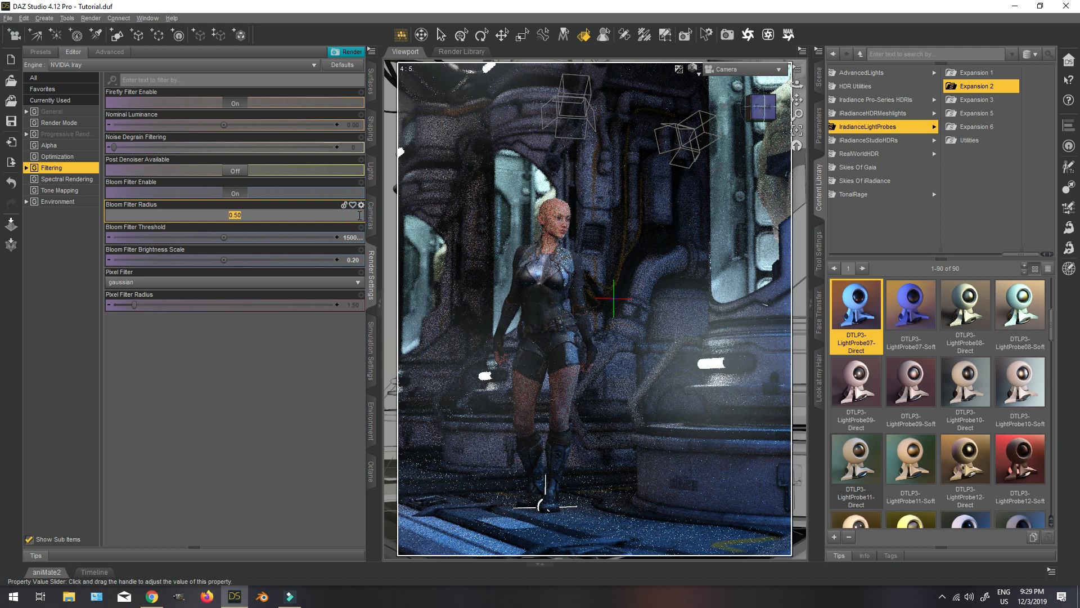
text(1)
key(Return)
click(357, 259)
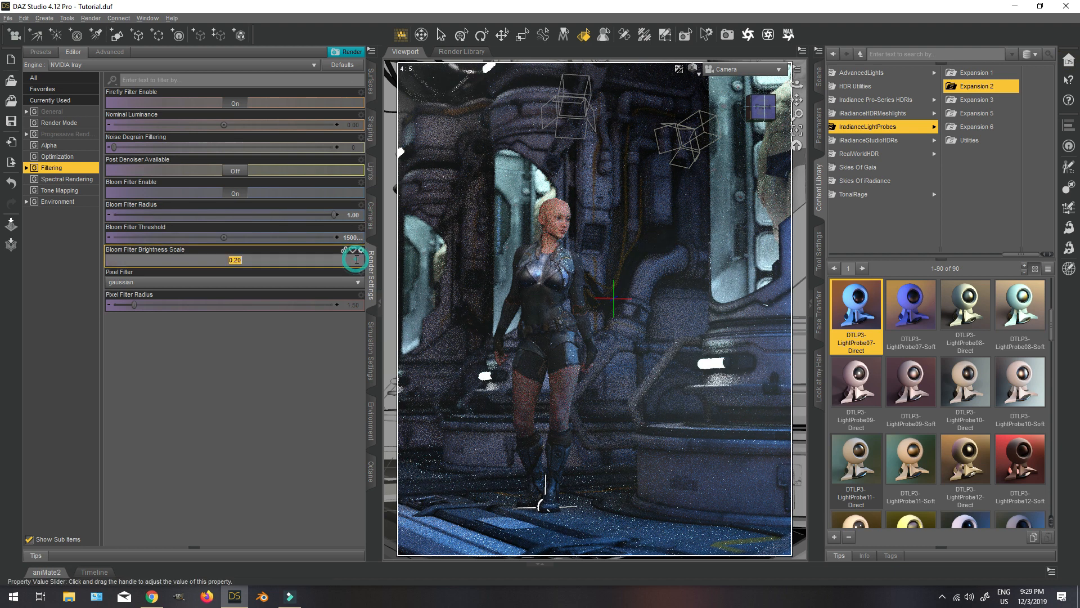
text(0.1)
key(Return)
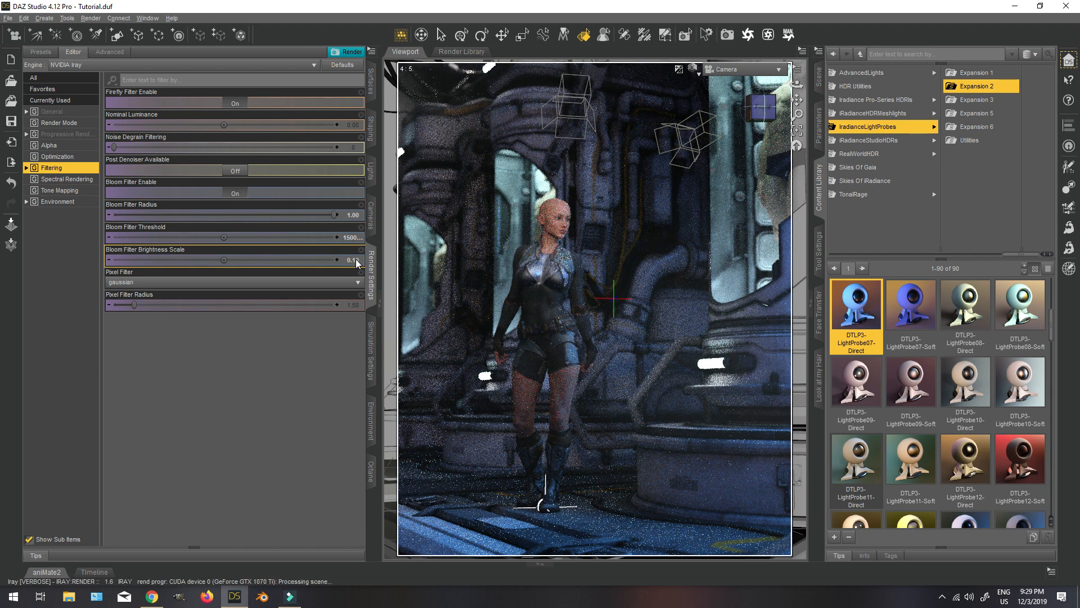
Look at the whole set from the Perspective View in a textured preview, and return to the Camera view with the Iray preview.
click(63, 190)
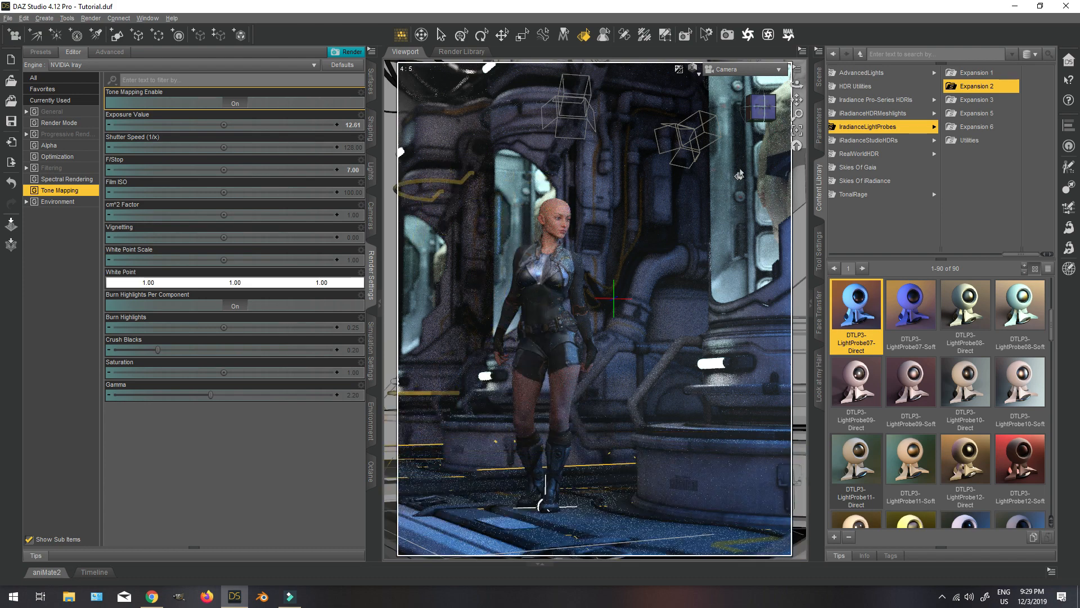
click(695, 76)
click(687, 168)
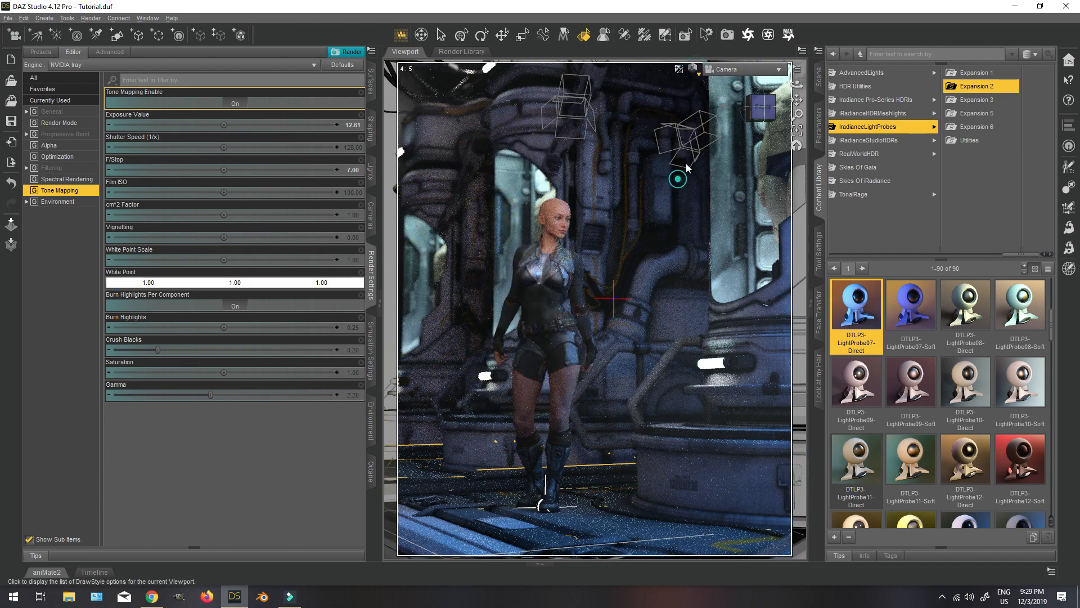
click(742, 69)
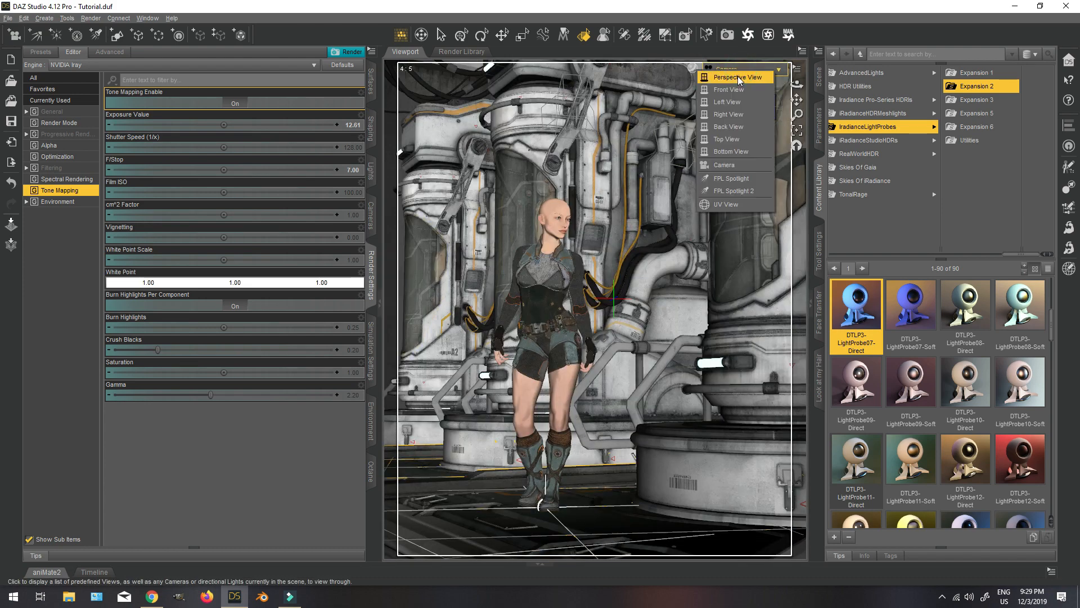
click(738, 76)
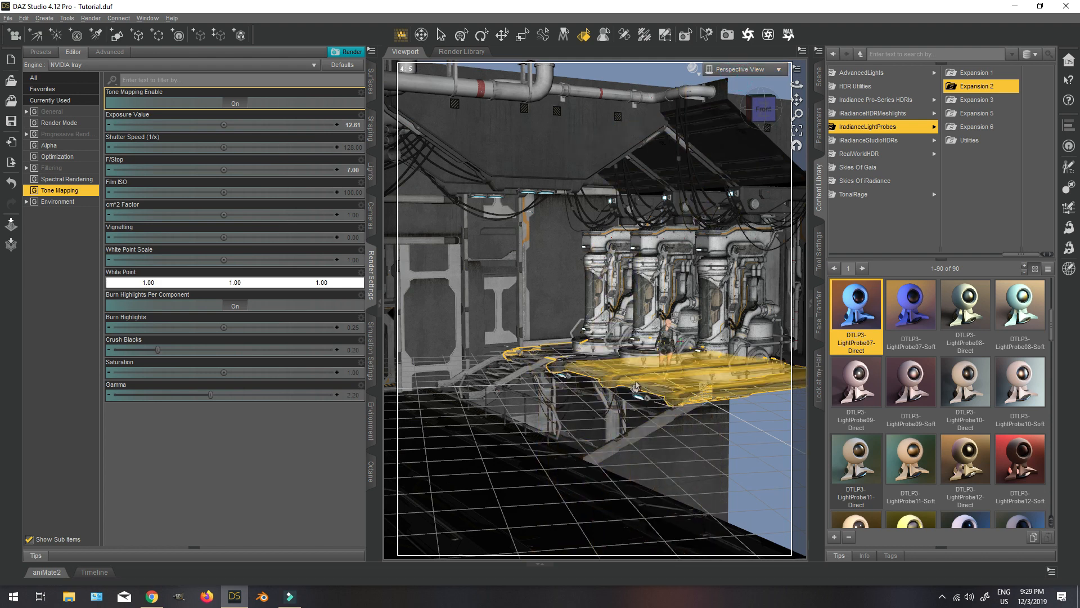
click(729, 74)
click(721, 170)
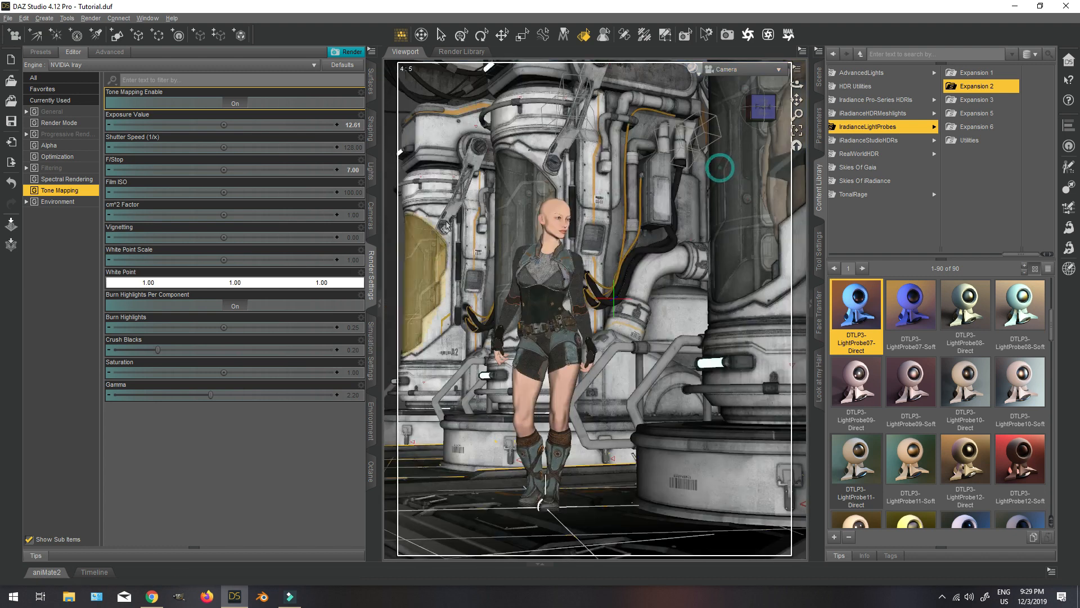
click(371, 77)
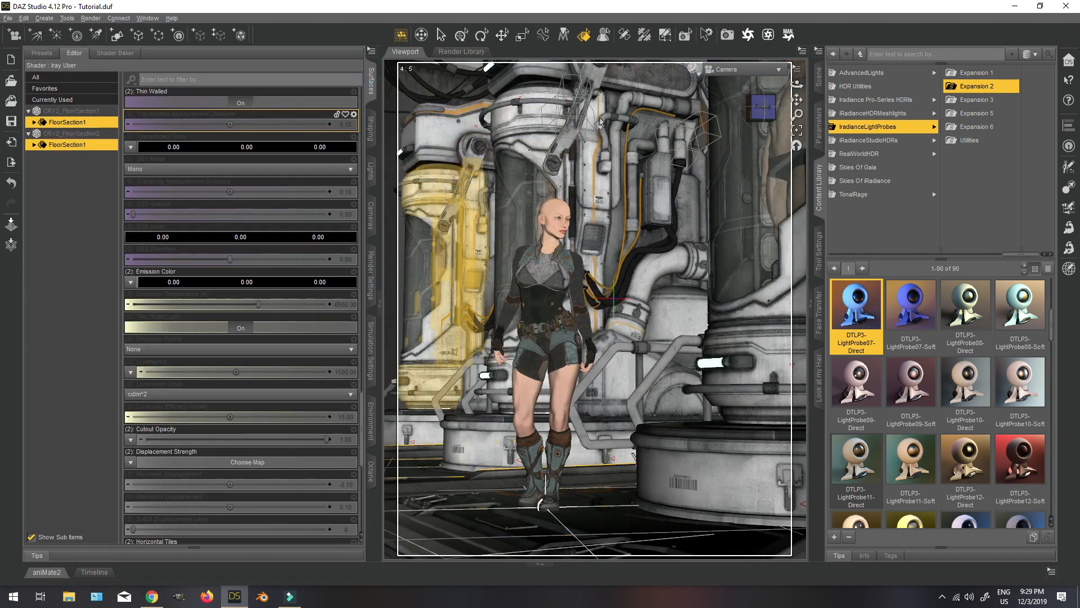
click(694, 69)
click(681, 200)
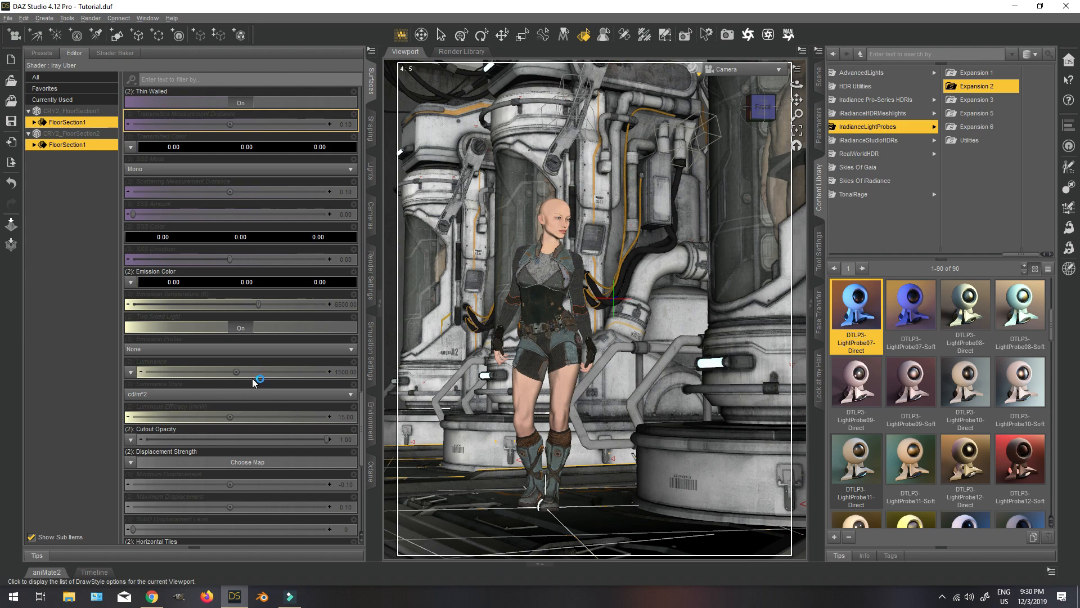
Raise the Glossy Layered Weight of both FloorSection1 surfaces to 1.00.
scroll(239, 386, down, 10)
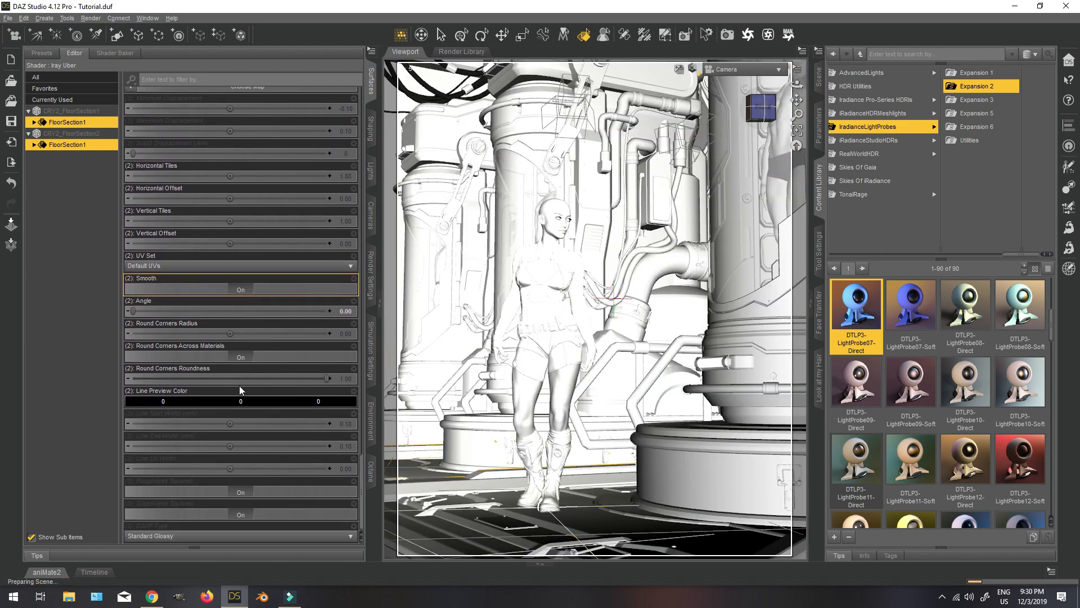
scroll(239, 386, up, 15)
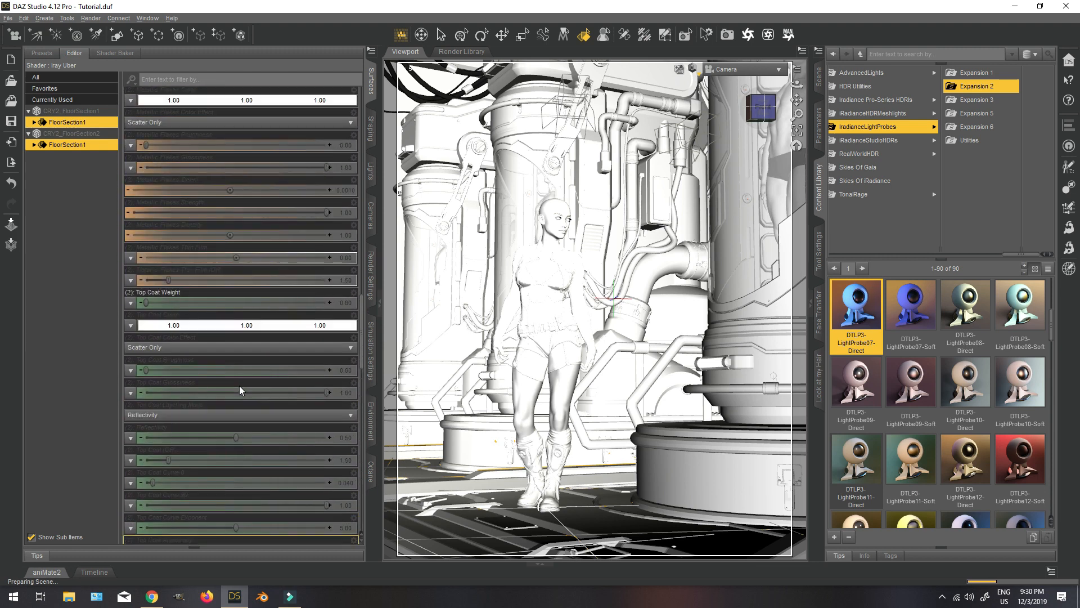
scroll(238, 386, up, 15)
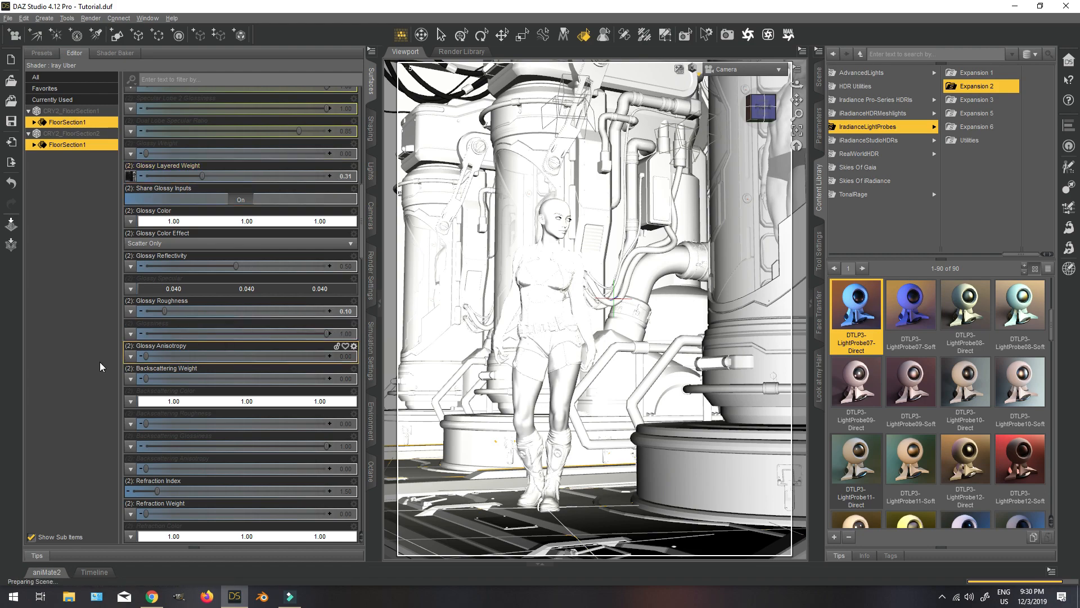
drag(202, 176, 349, 176)
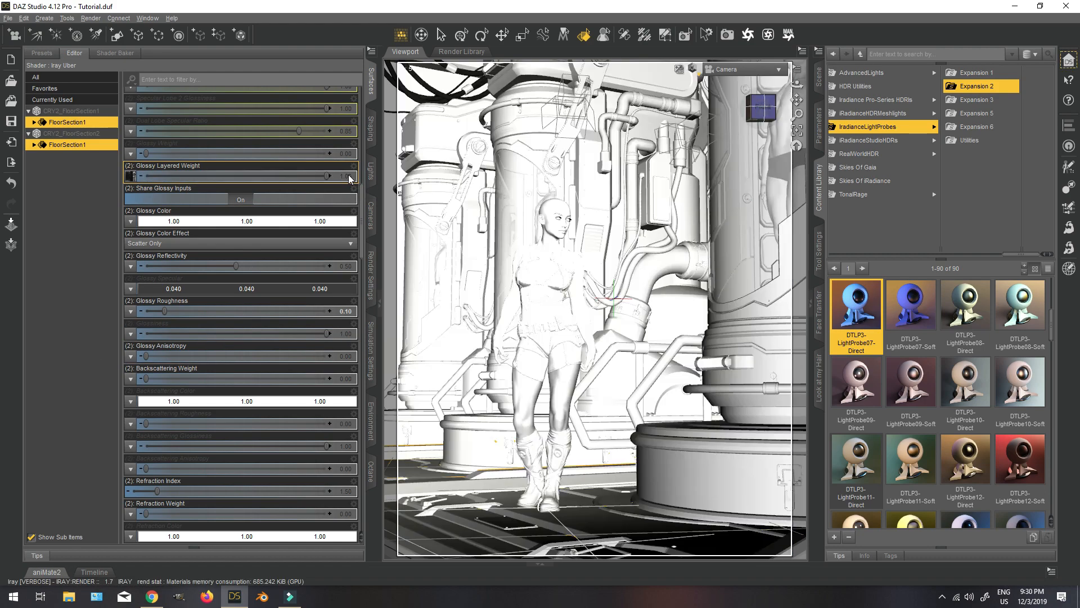
Try Glossy Roughness values of 0.50 and 0 on both FloorSection1 surfaces and settle on 0.2.
drag(164, 311, 235, 311)
mouse_move(134, 179)
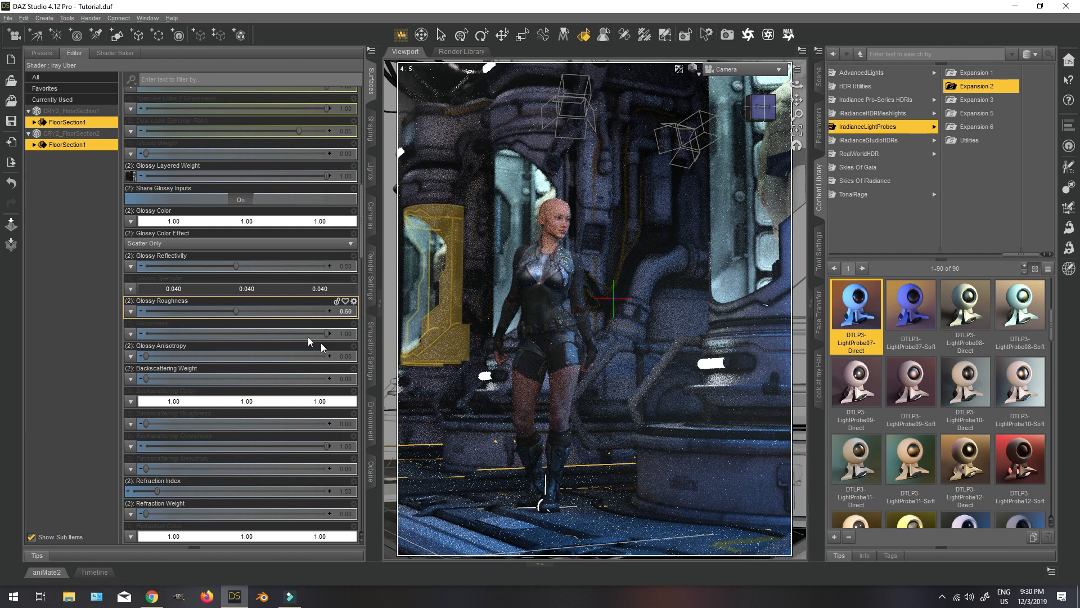
click(349, 311)
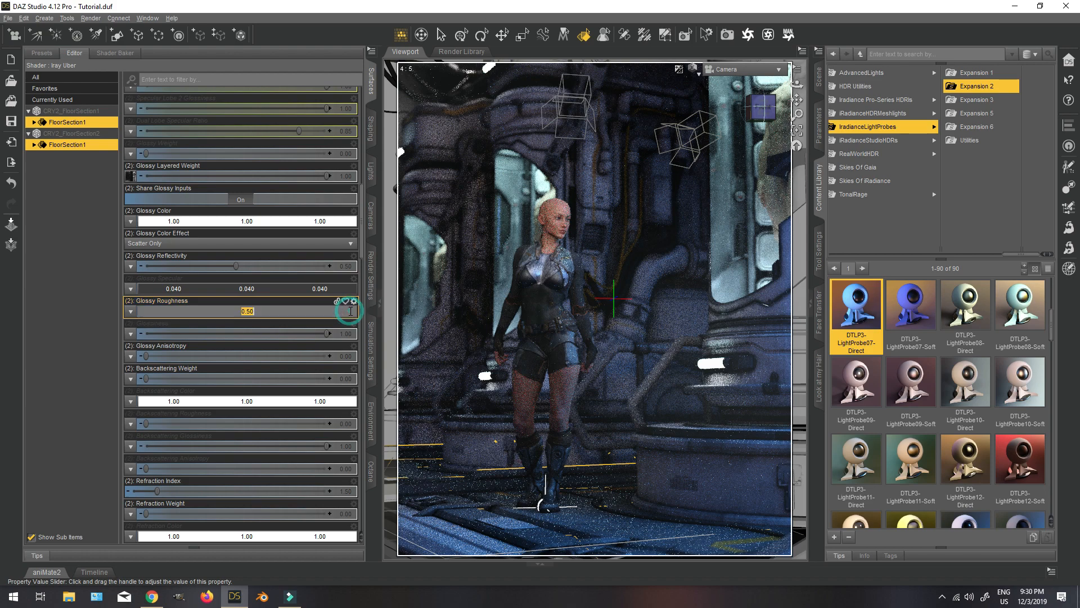
text(0)
key(Return)
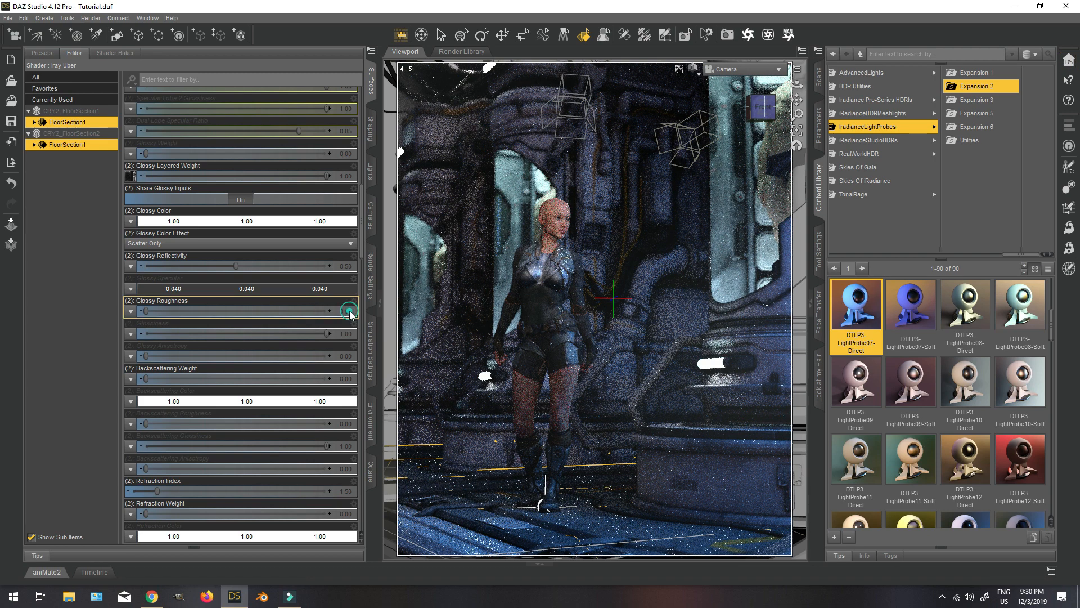
click(349, 311)
text(0.2)
key(Return)
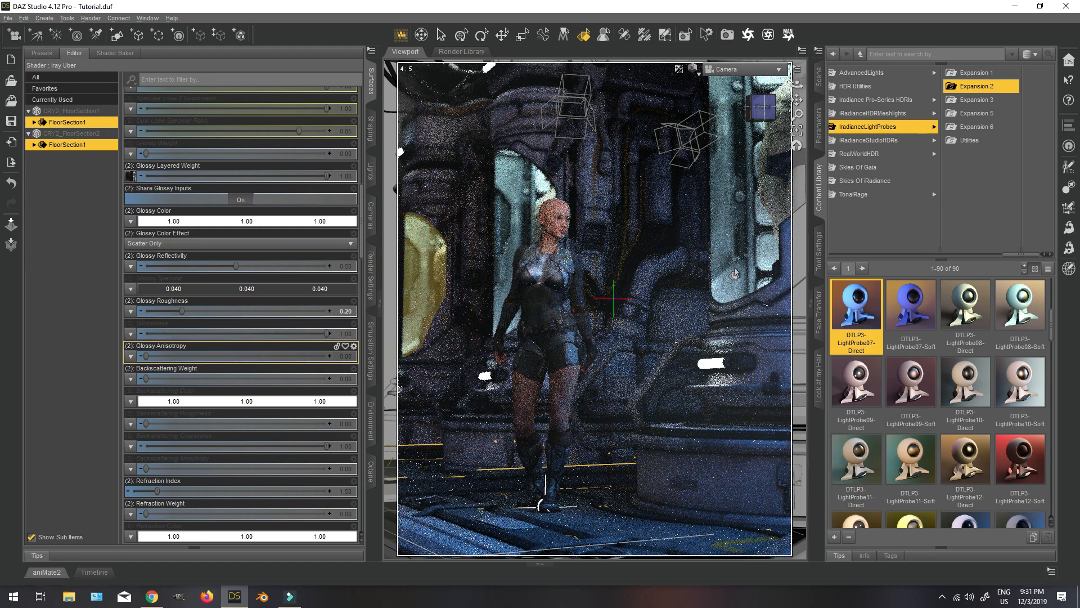
Select the CryoGlass surface of the cryo tube behind the figure and set its Base Bump to 1.
click(422, 261)
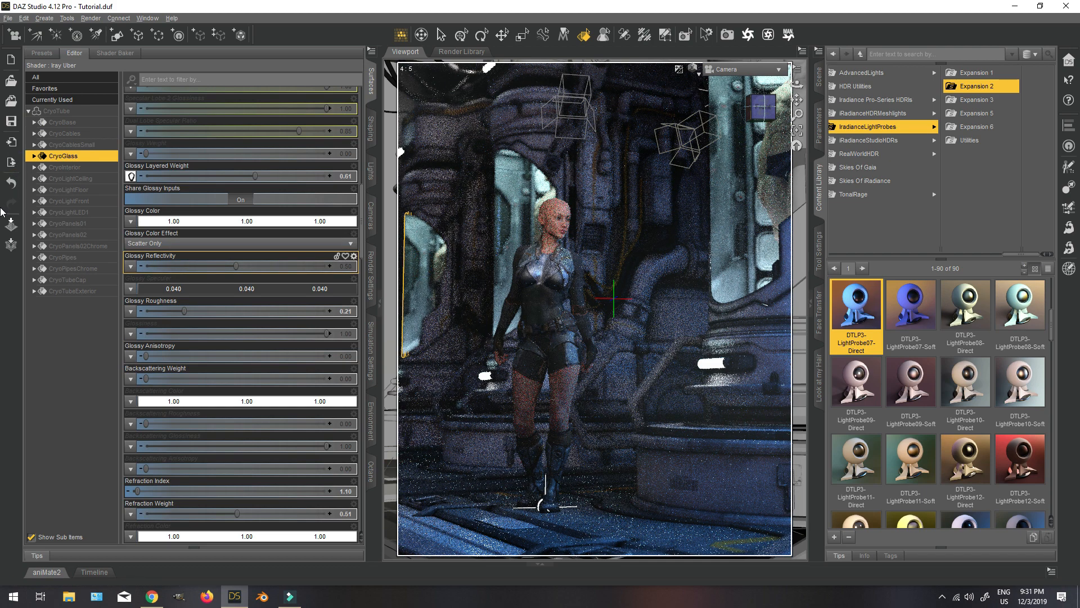
scroll(251, 273, up, 10)
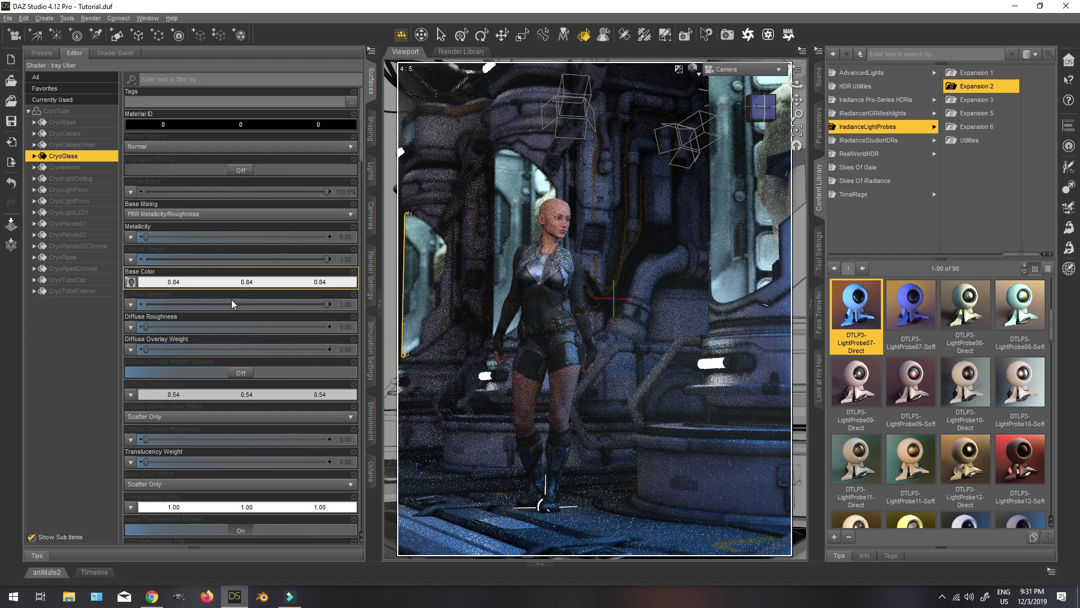
scroll(239, 302, down, 10)
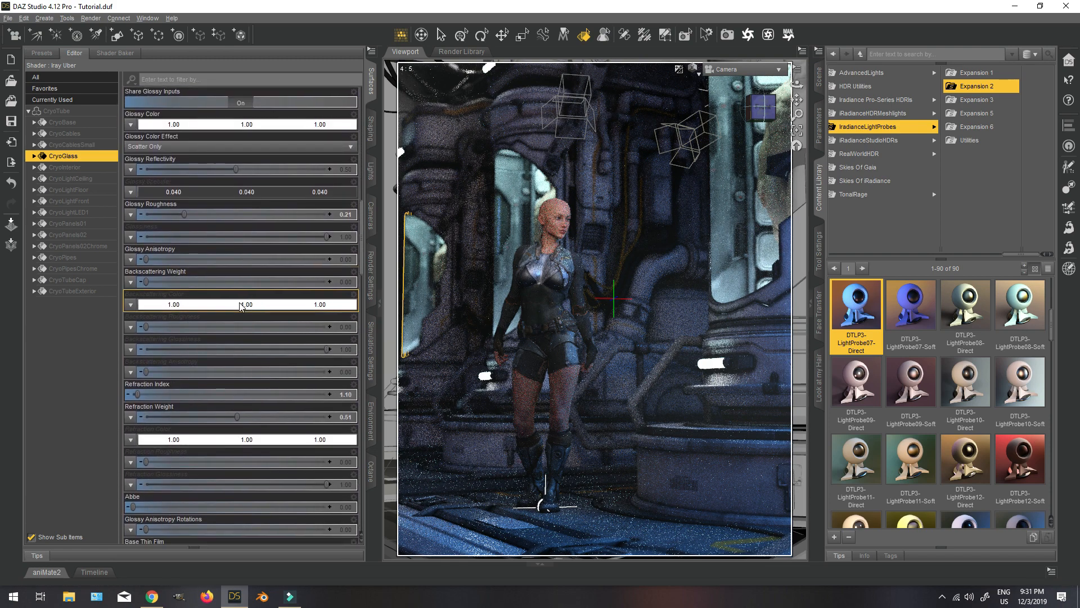
scroll(241, 305, down, 10)
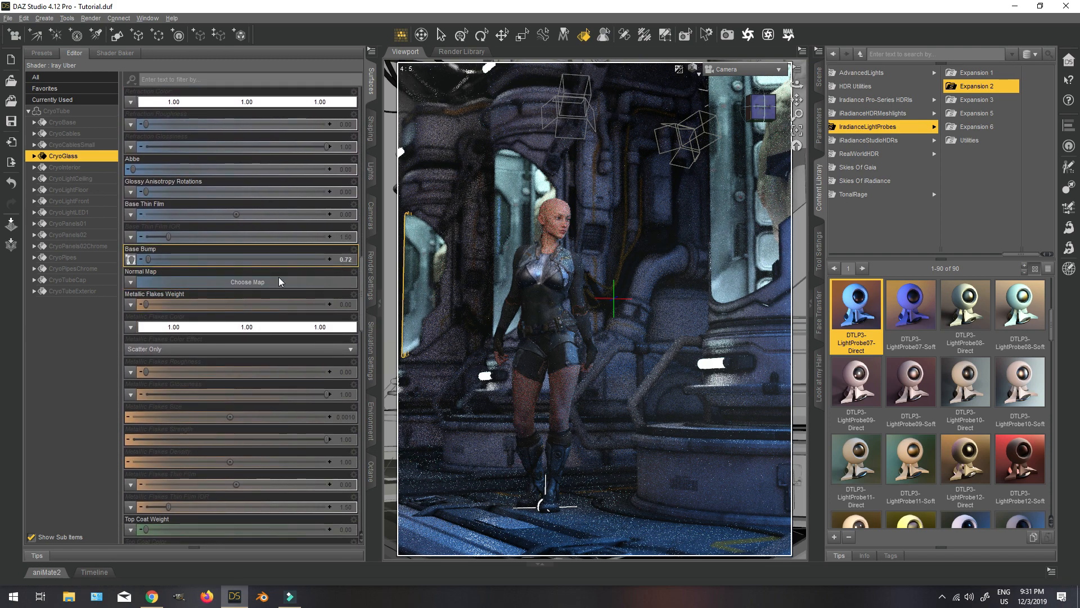
click(347, 258)
text(1)
key(Return)
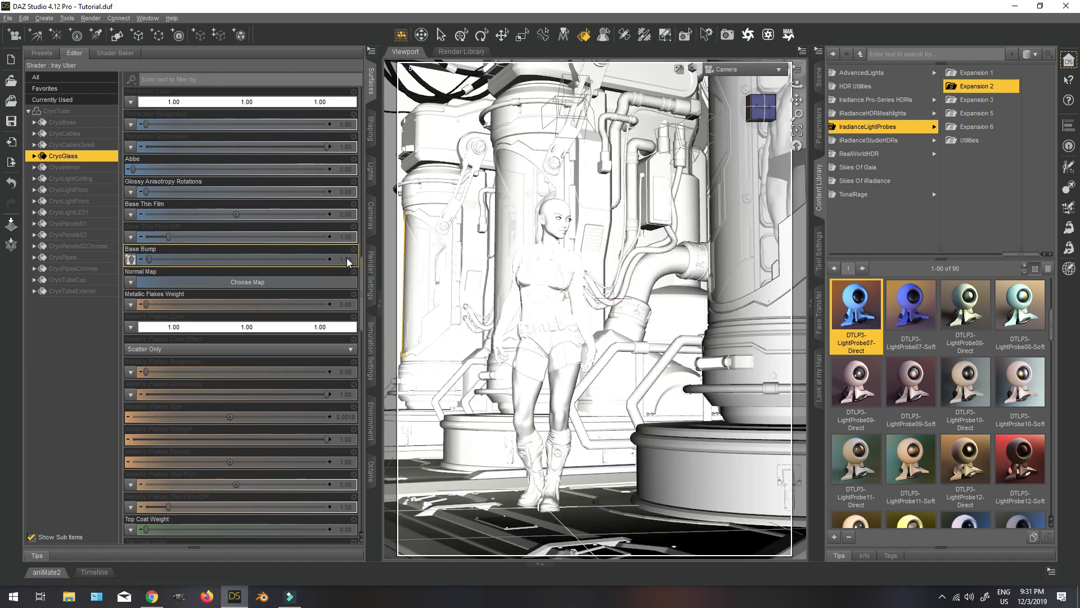
Set the Top Coat Weight of the CryoGlass surface to 0.5.
scroll(239, 361, down, 10)
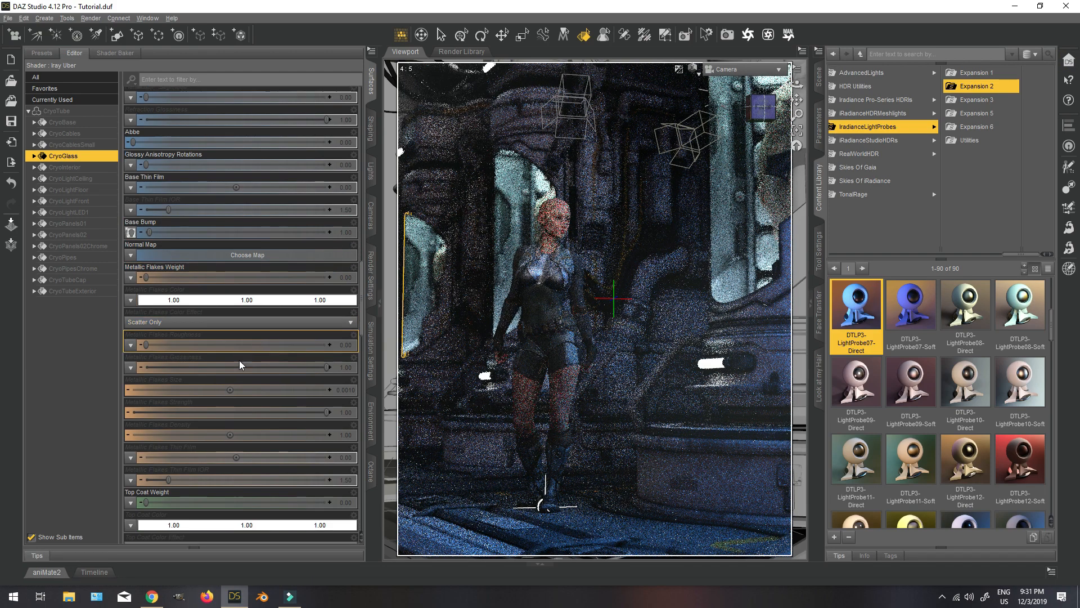
scroll(238, 361, up, 2)
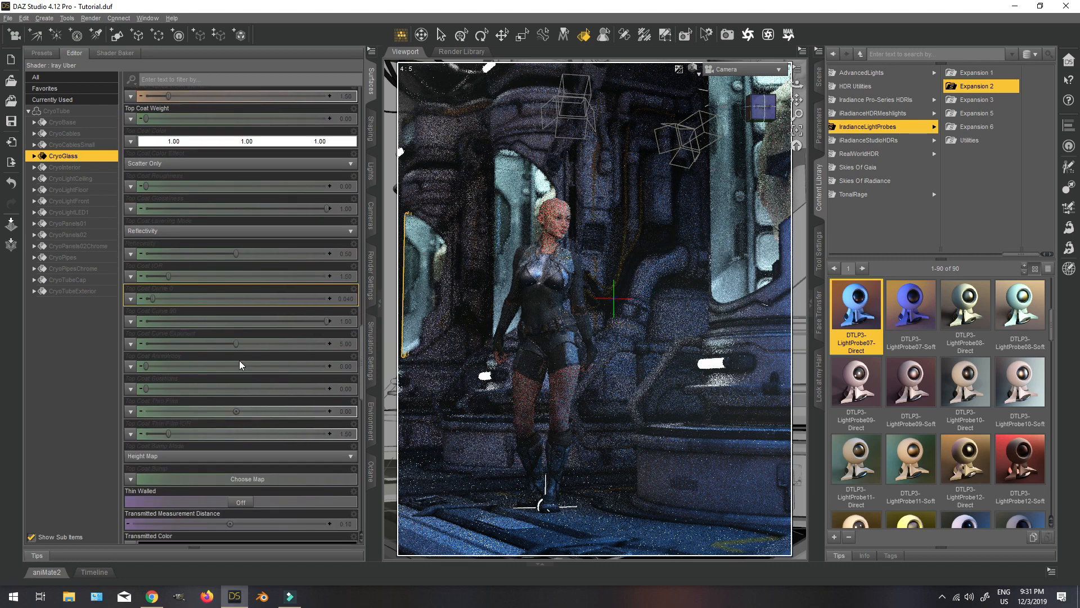
scroll(238, 361, up, 10)
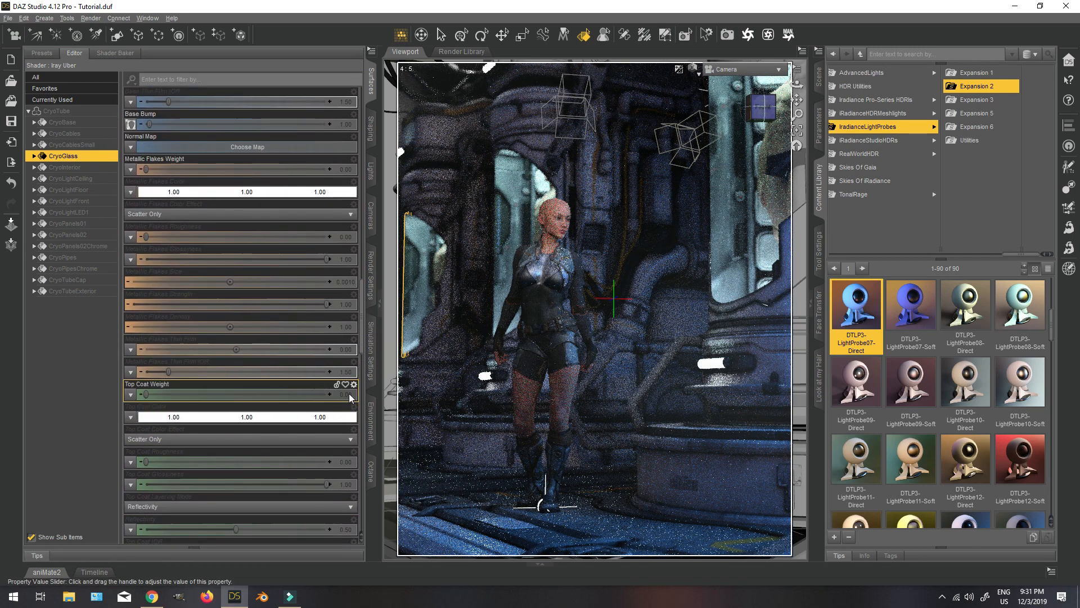
click(350, 394)
text(0.5)
key(Return)
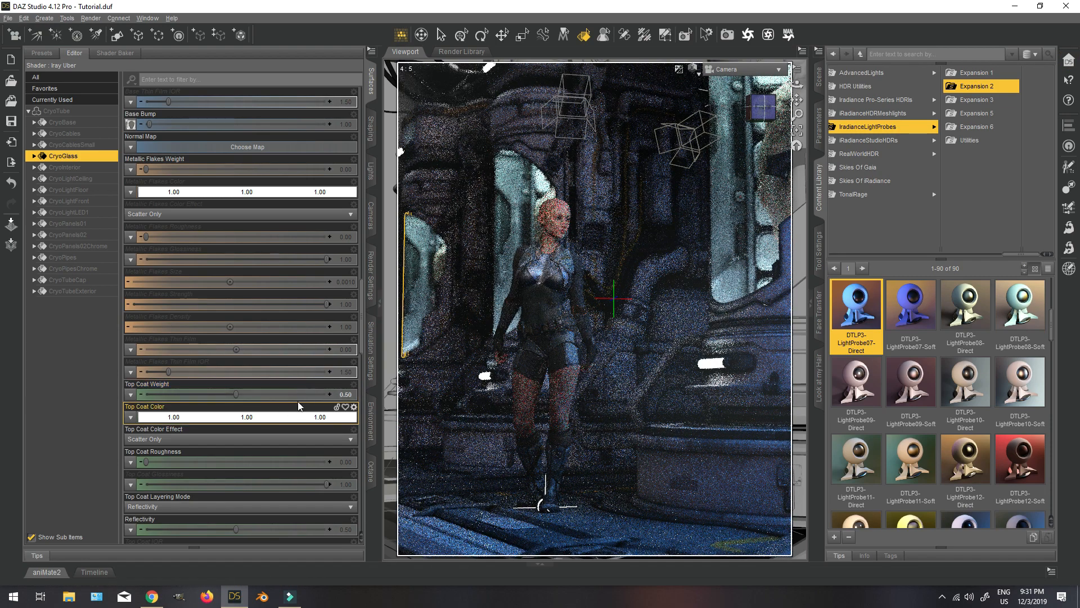
Reset the Top Coat Weight of the CryoGlass surface to its default.
click(354, 386)
click(371, 442)
scroll(258, 398, down, 12)
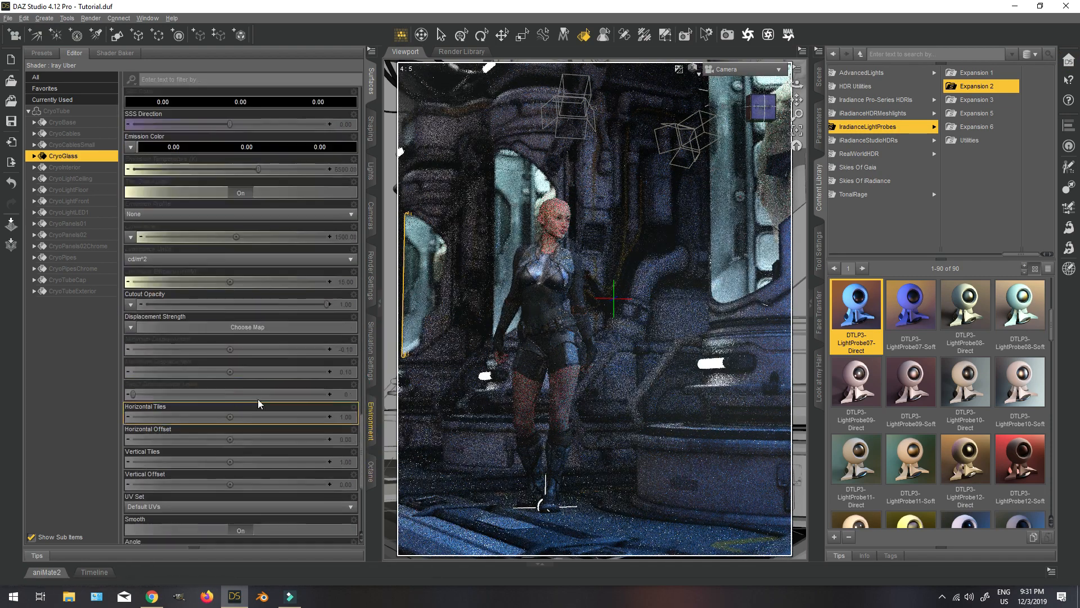
Reset the Refraction Index and Refraction Weight of the CryoGlass surface to their defaults.
scroll(264, 365, up, 20)
scroll(263, 364, down, 2)
mouse_move(132, 353)
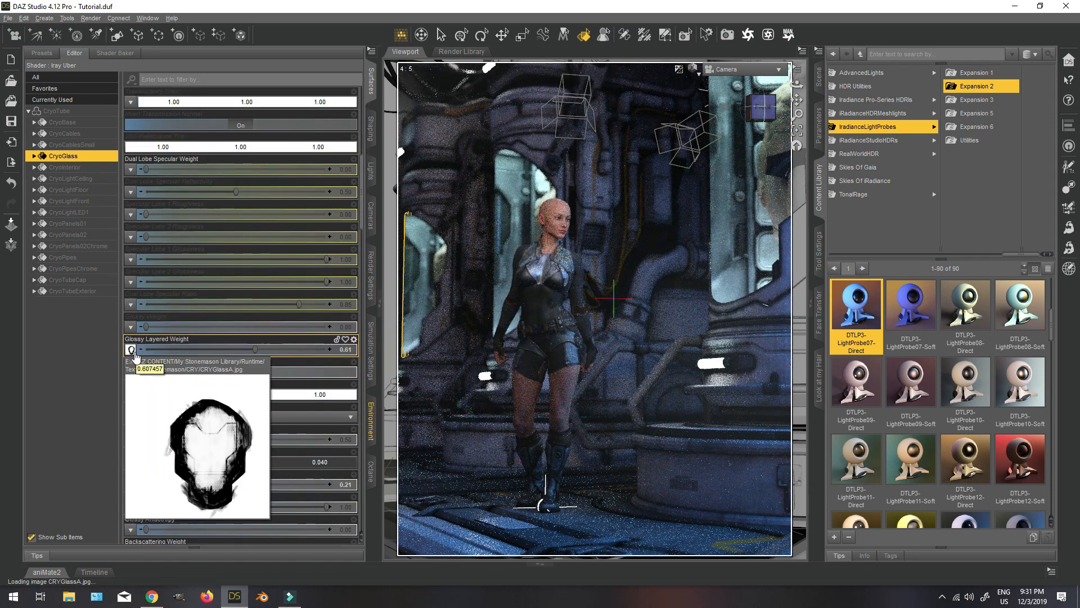
scroll(257, 366, down, 3)
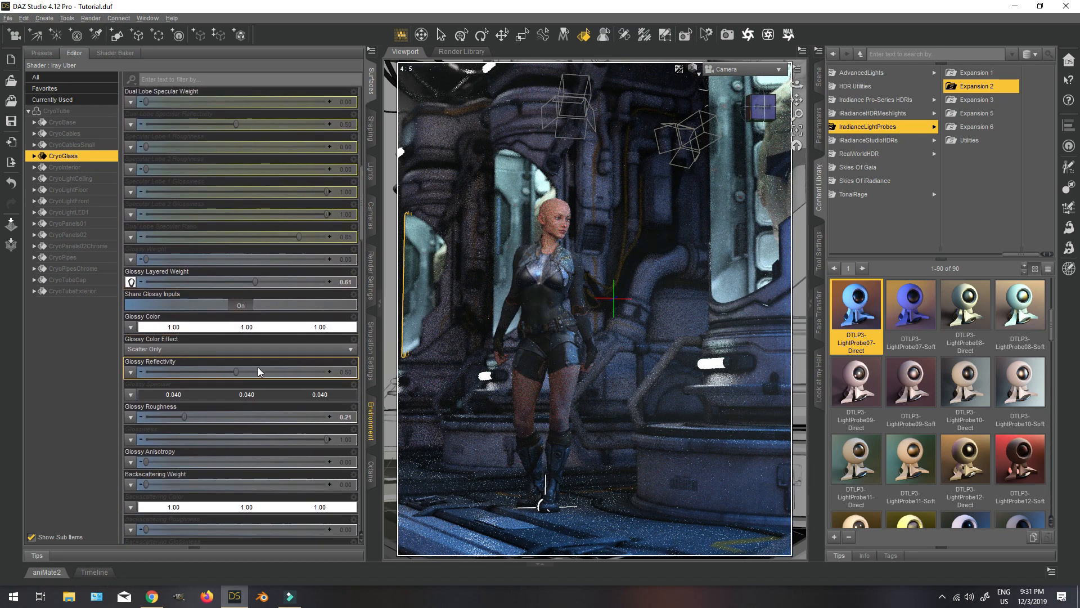
scroll(259, 371, down, 3)
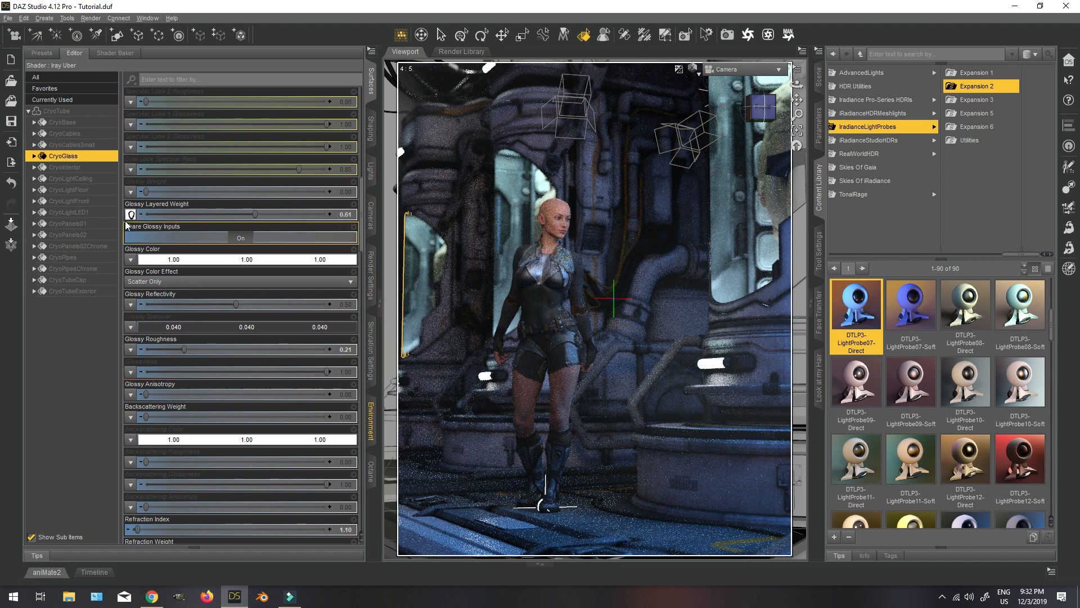
scroll(294, 373, down, 9)
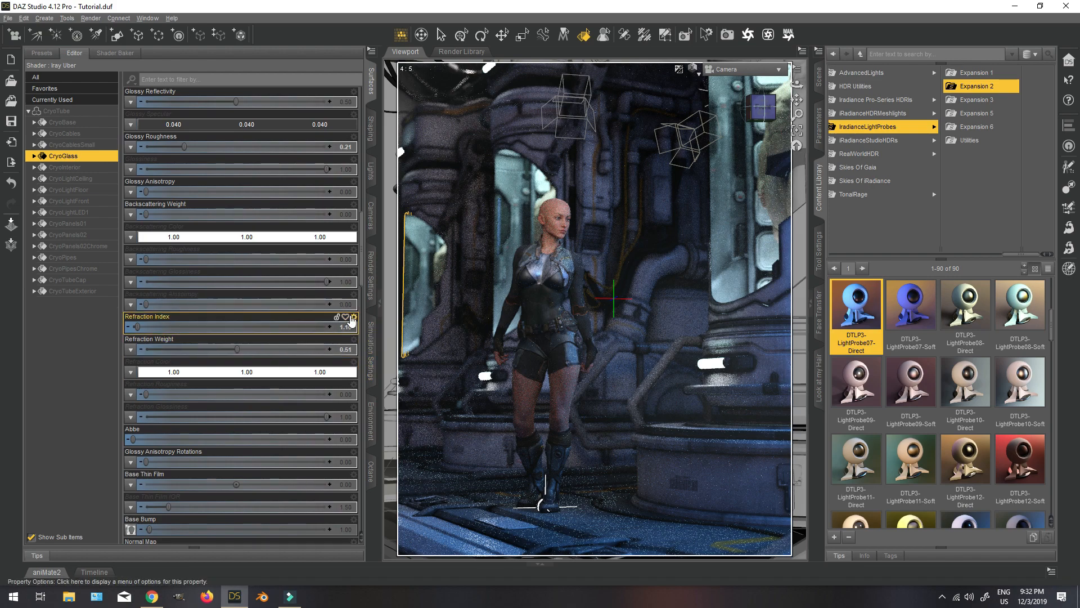
click(353, 319)
click(371, 371)
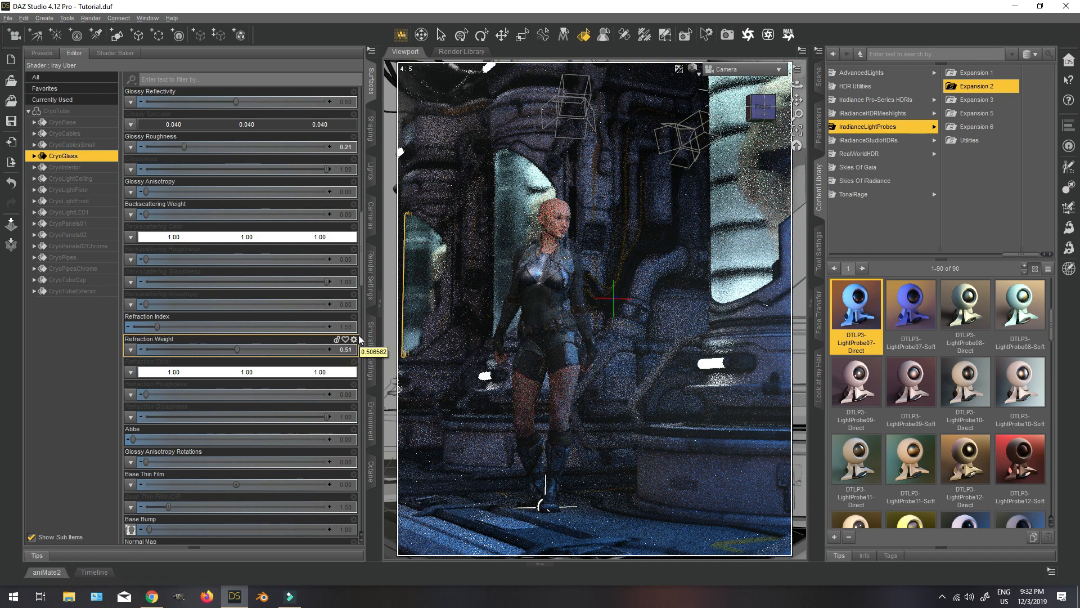
click(354, 340)
click(369, 397)
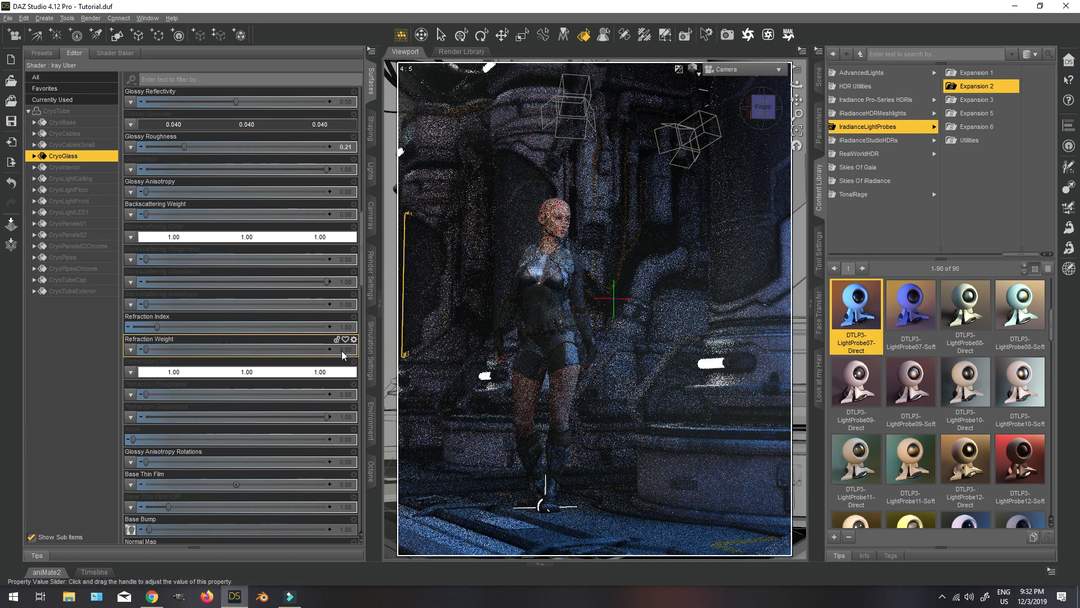
Set the Refraction Weight of the CryoGlass surface to 0.5.
double_click(342, 350)
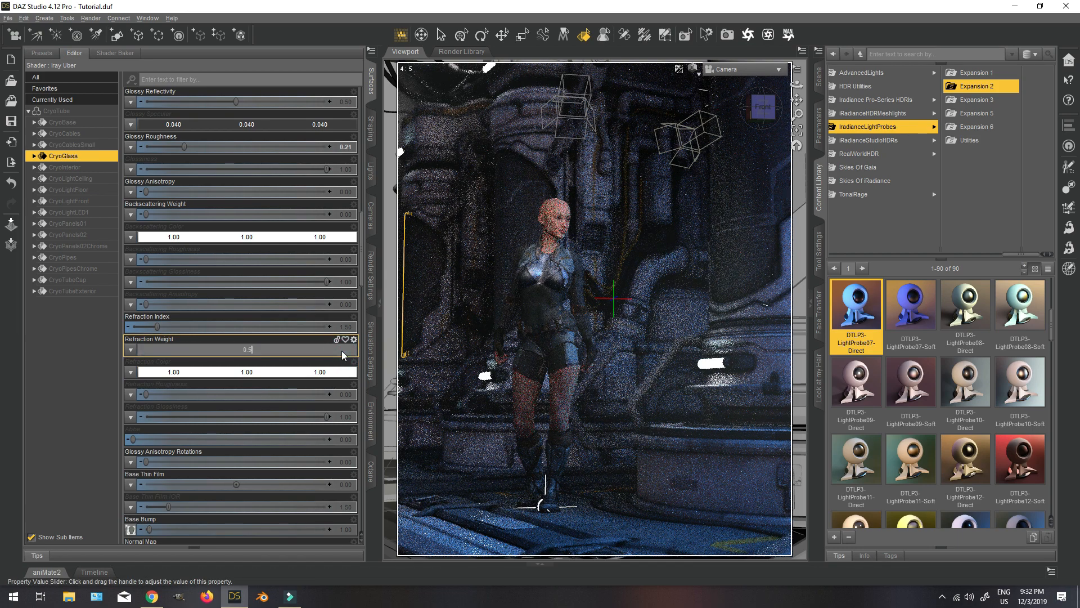
text(0.5)
key(Return)
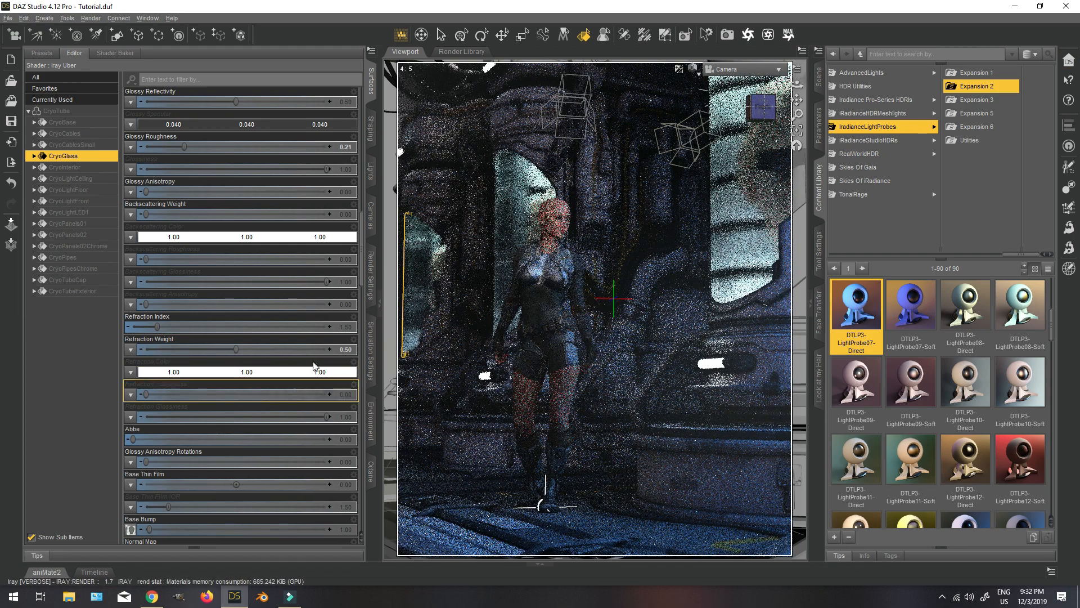
Try Refraction Index values of 1.3, 3.0, 1 and 1.2 on the CryoGlass surface.
double_click(346, 327)
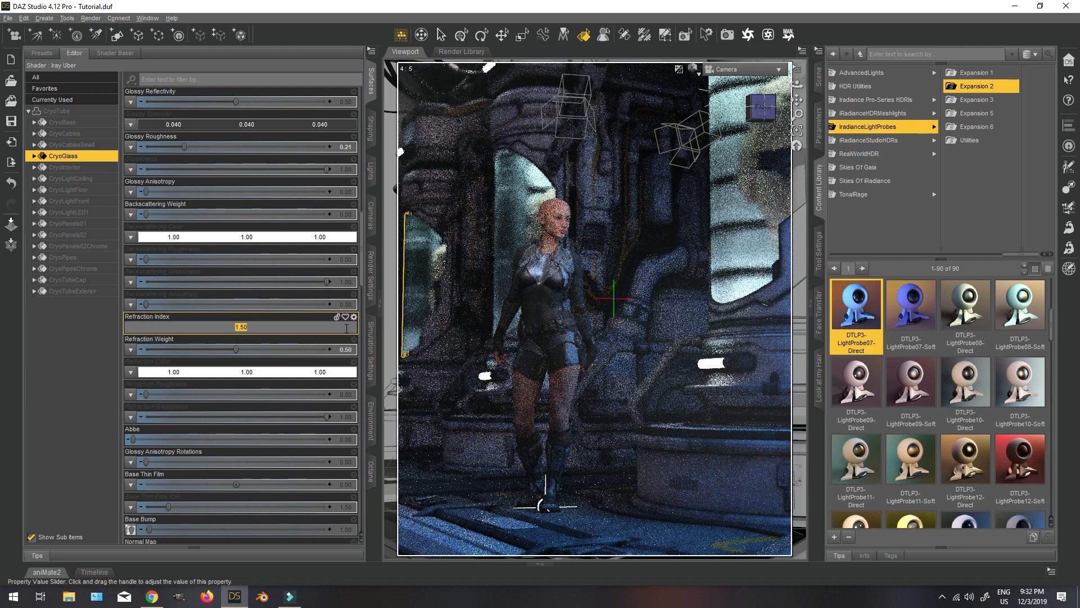
text(1.3)
key(Return)
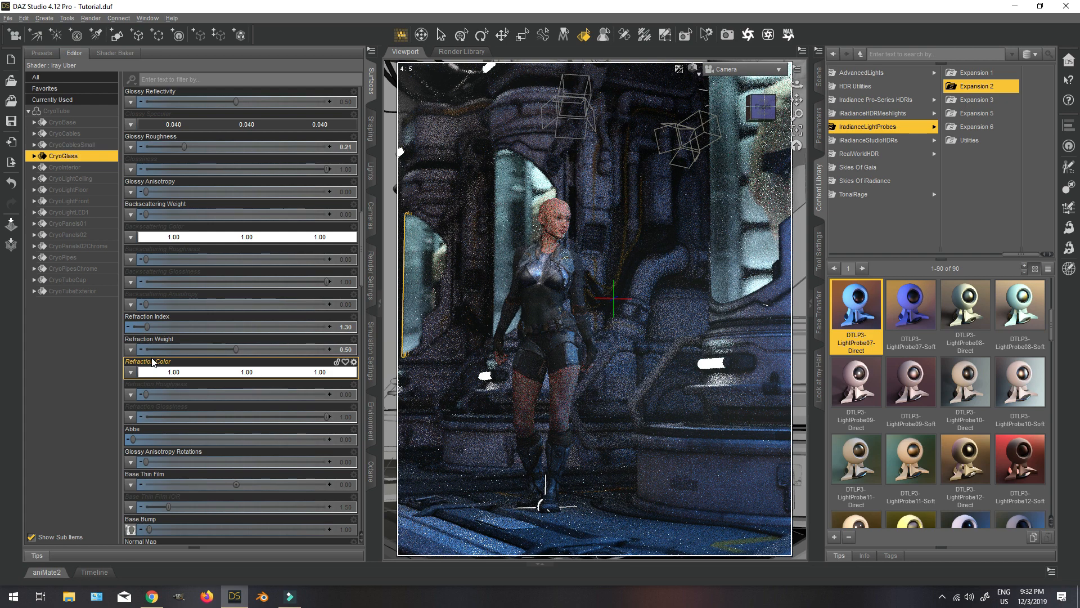
double_click(347, 327)
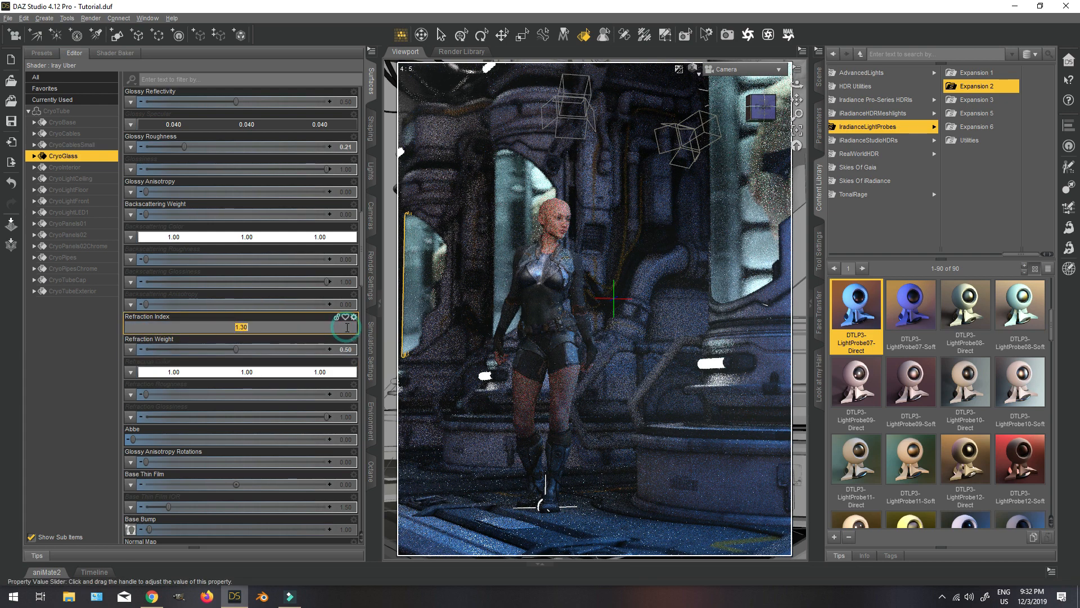
key(Return)
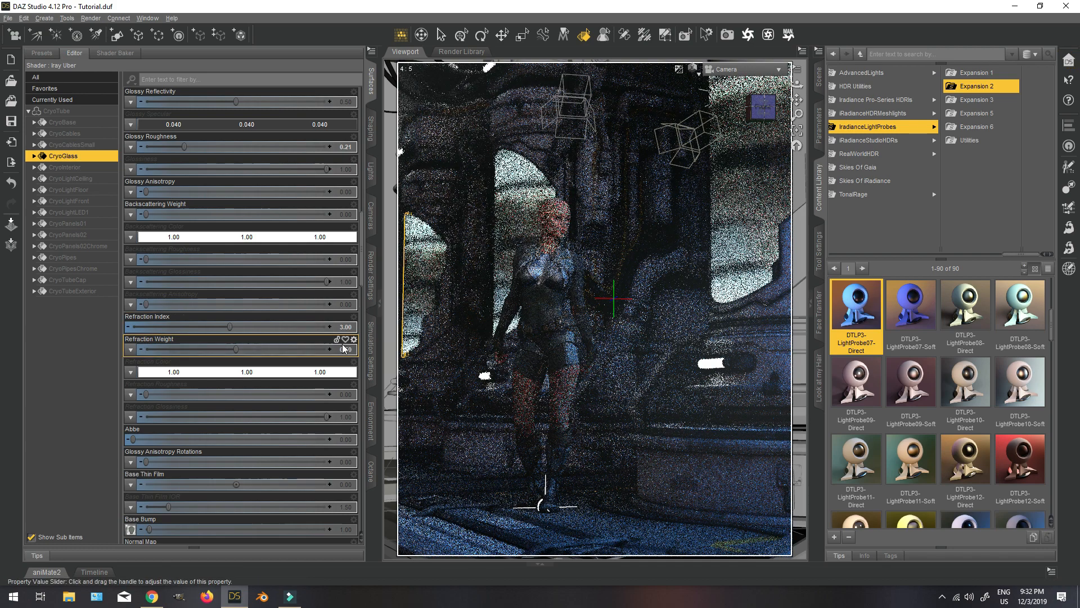
click(347, 329)
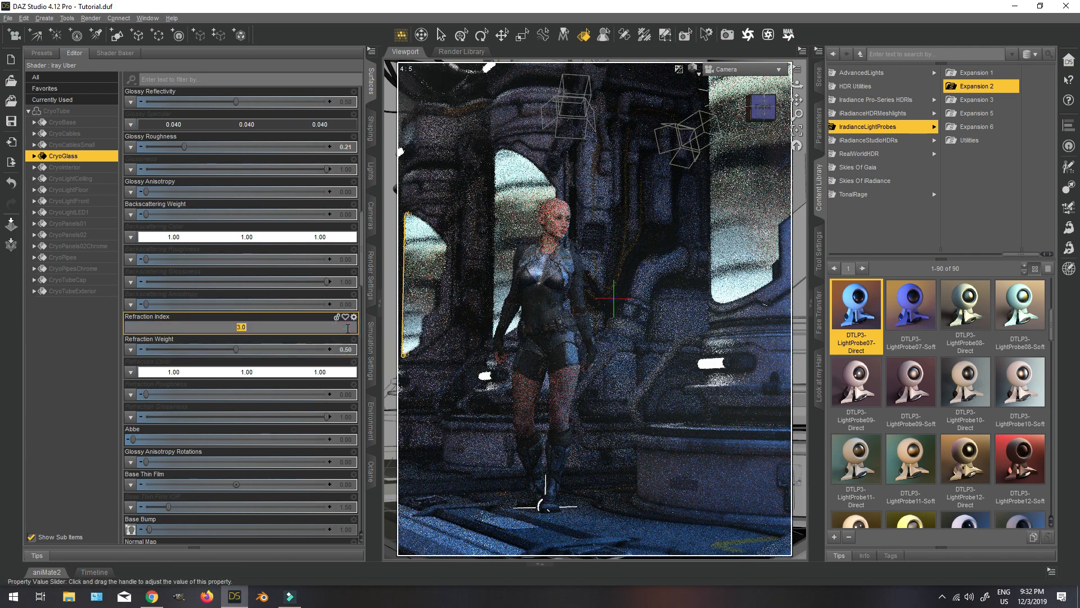
text(1)
key(Return)
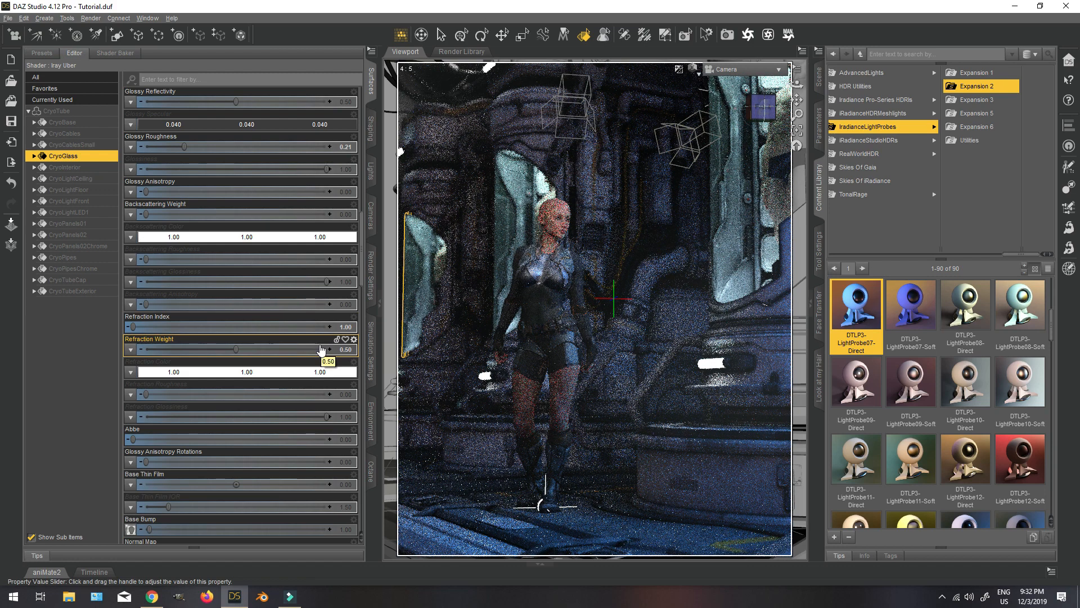
click(348, 329)
text(1.2)
key(Return)
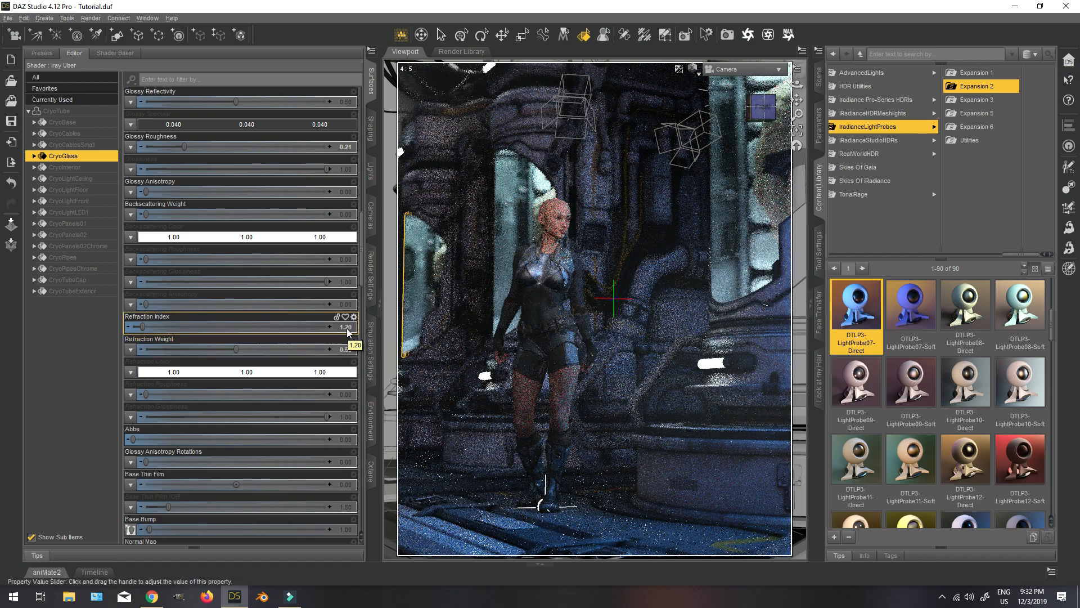
Set the Refraction Index of the CryoGlass surface to 1.1.
click(347, 330)
text(1)
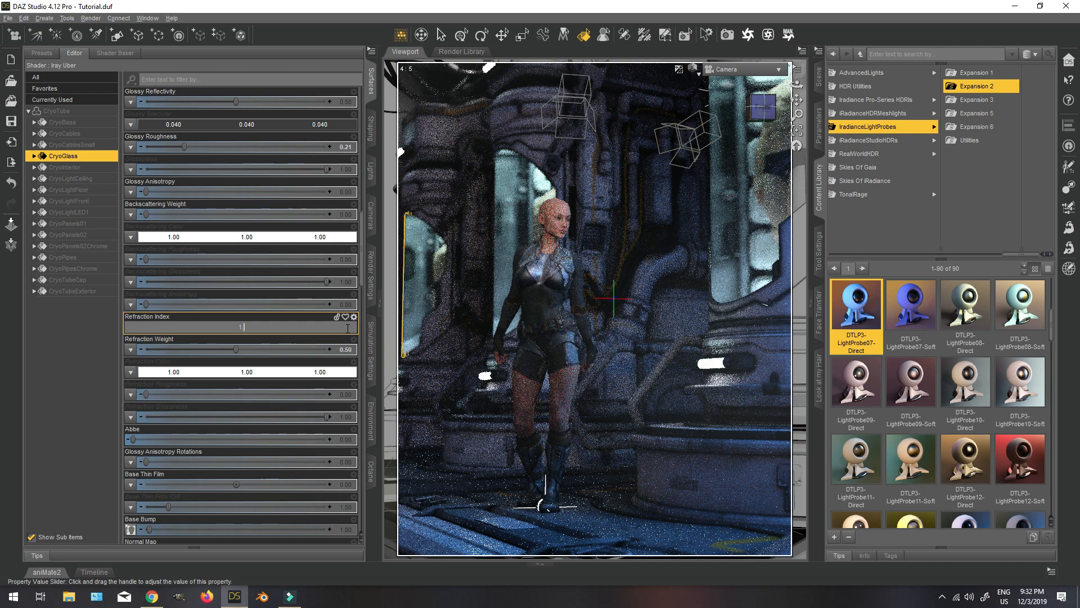
text(.1)
key(Return)
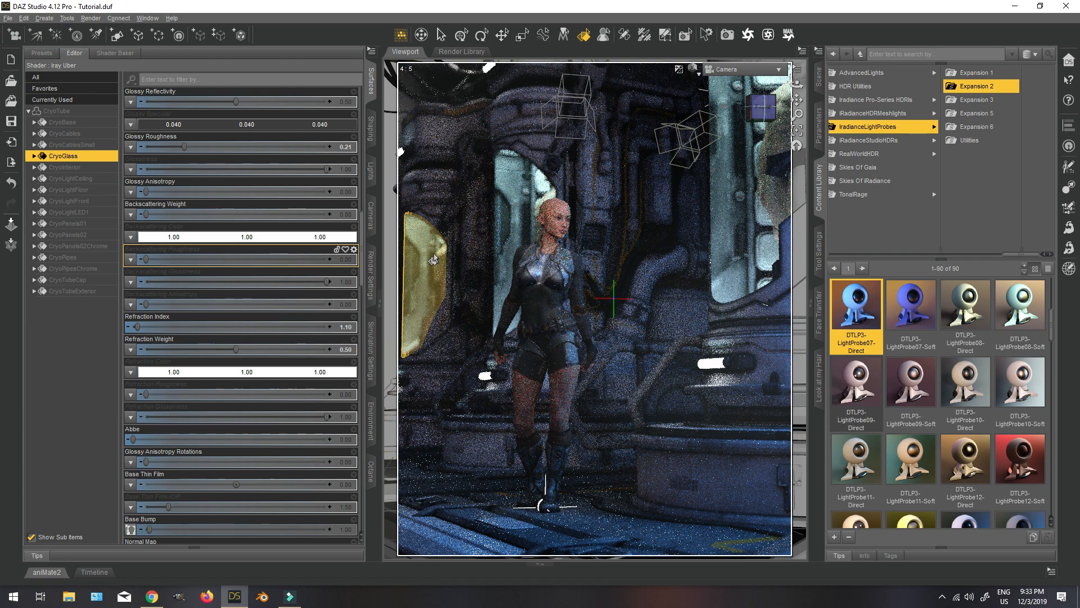
Select the CryoTubeCap and CryoPanels01 surfaces of the cryo tube together and set their Glossy Roughness to 0.50.
click(443, 138)
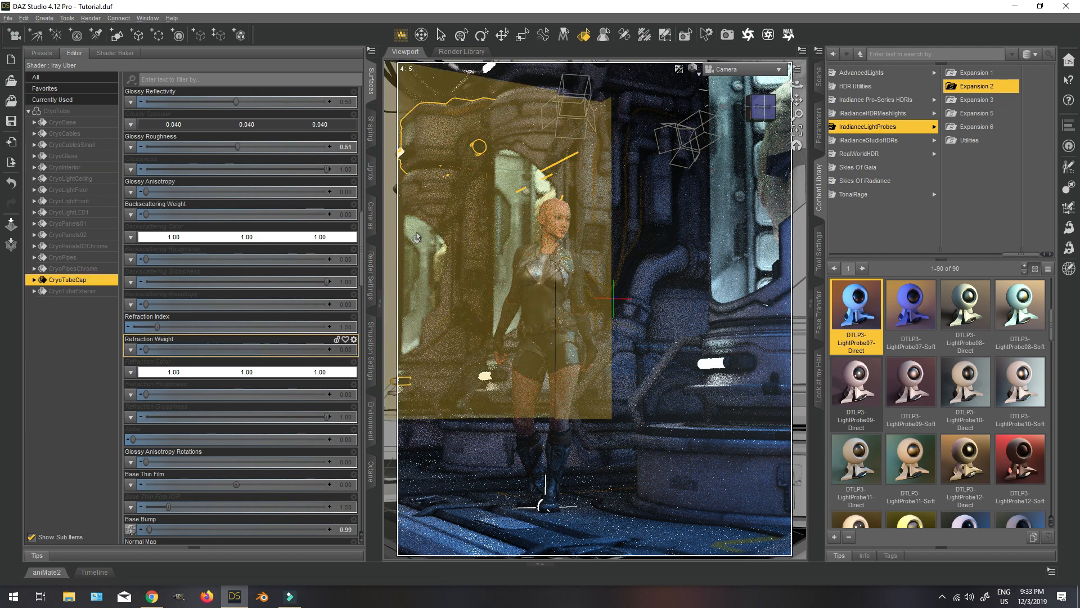
ctrl+click(440, 194)
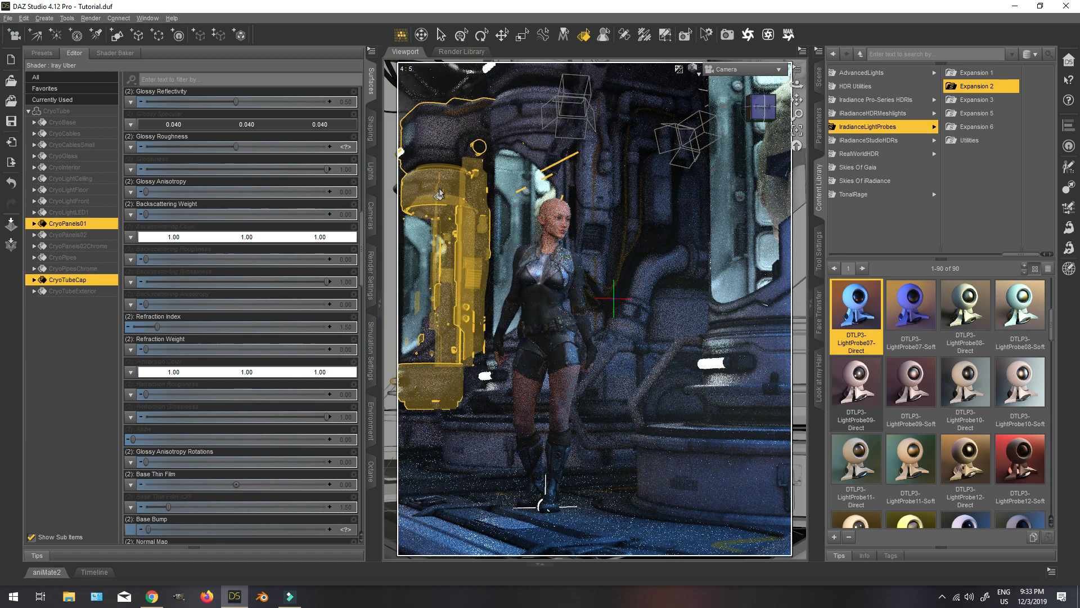
scroll(260, 293, up, 10)
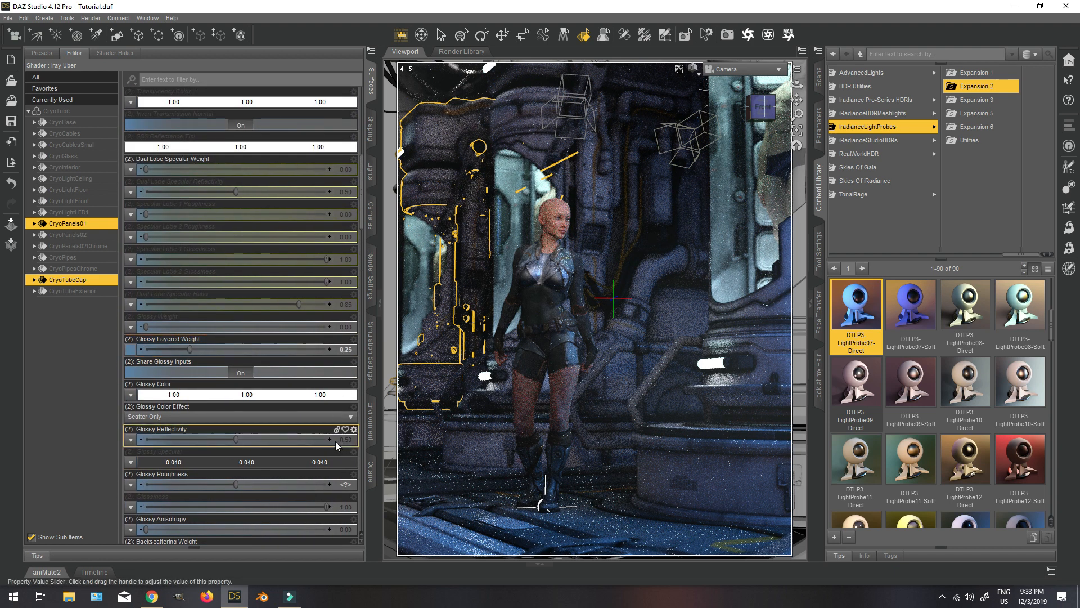
scroll(342, 434, down, 3)
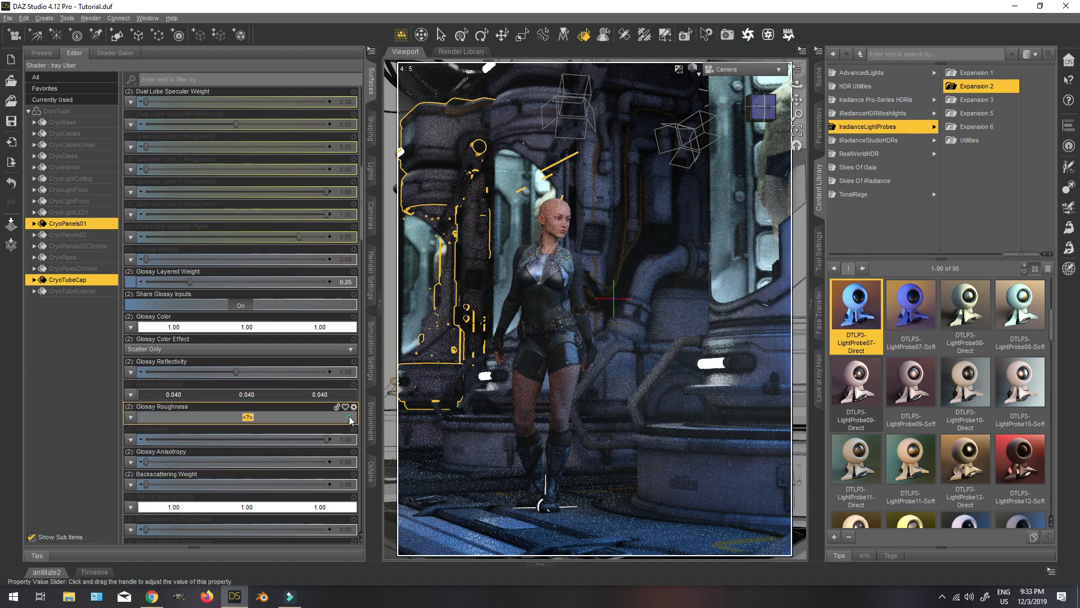
key(Return)
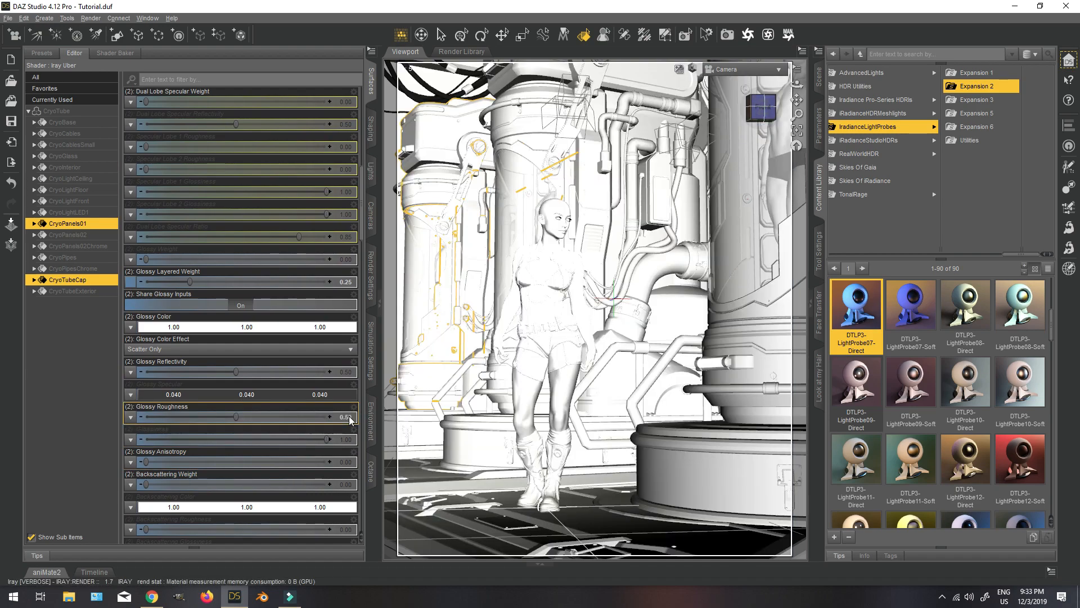
Leave surface selection, change the viewport to Texture Shaded and look at the scene through the Perspective View.
click(462, 35)
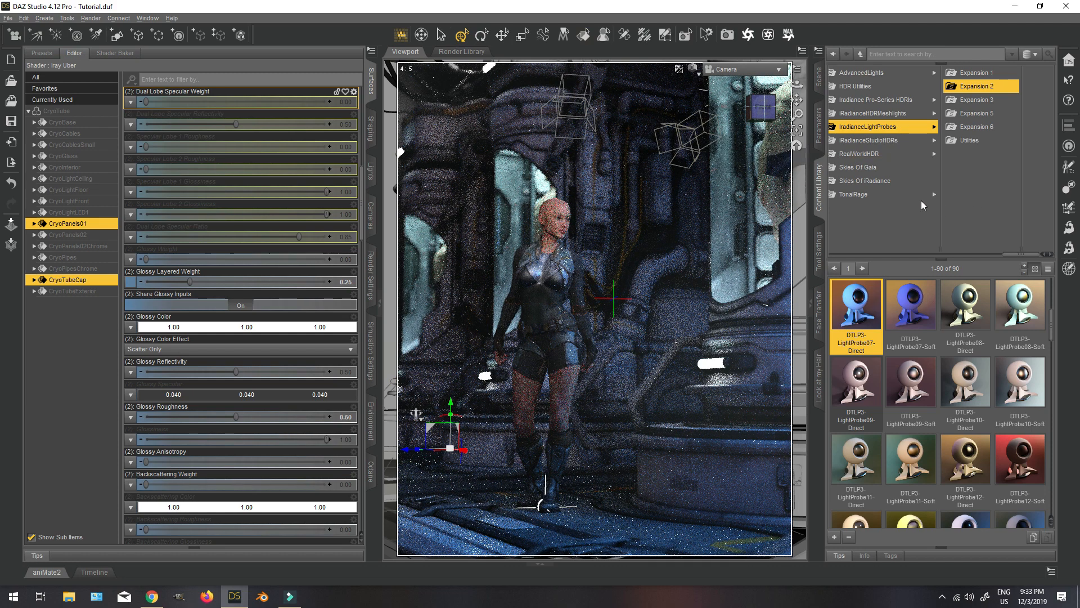
click(693, 68)
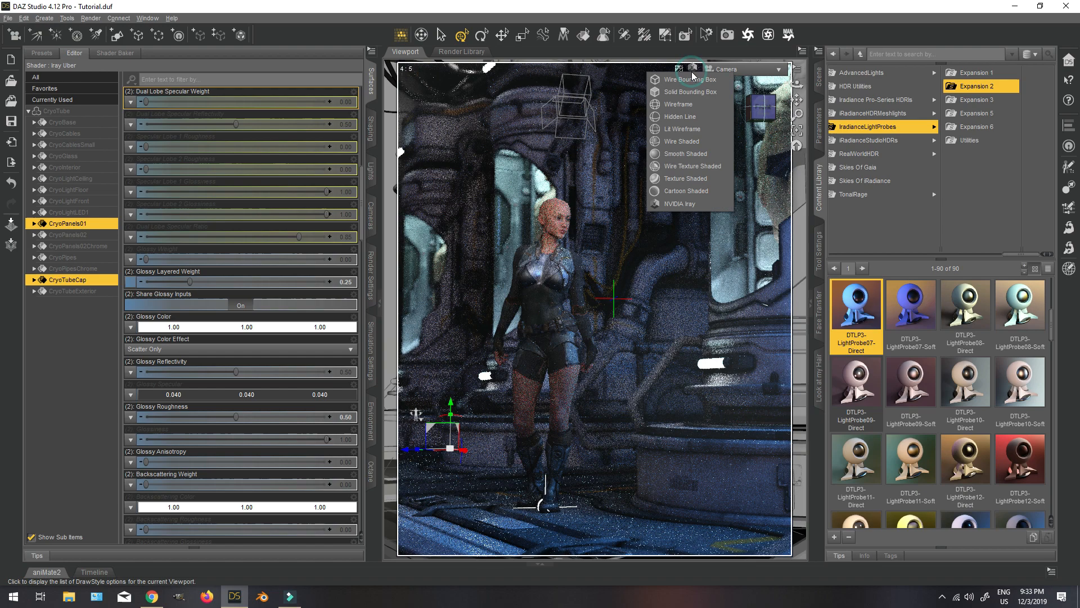
click(669, 179)
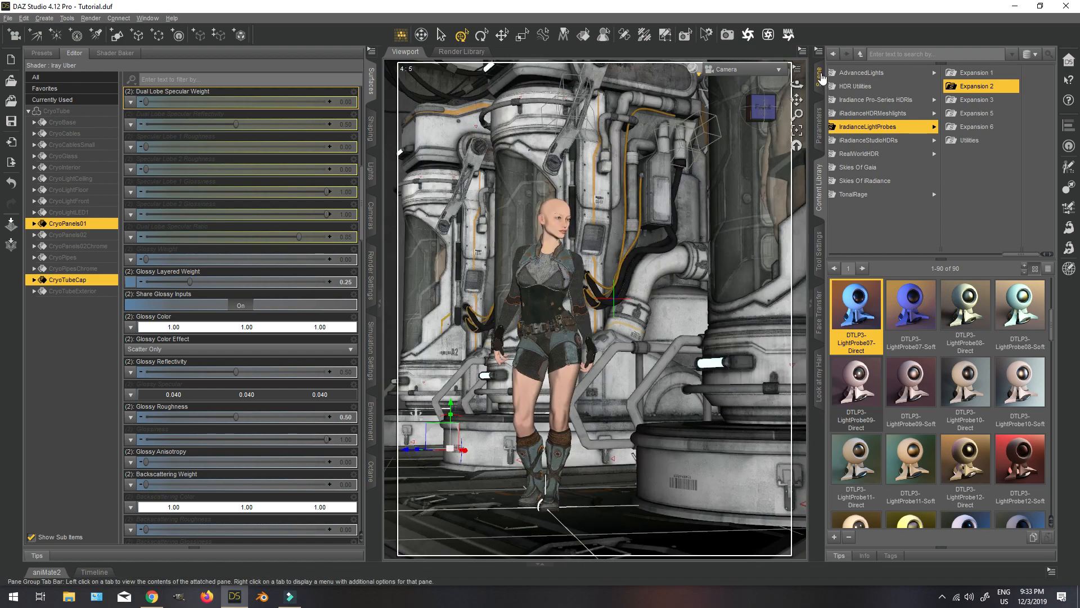
click(820, 79)
click(745, 70)
click(748, 75)
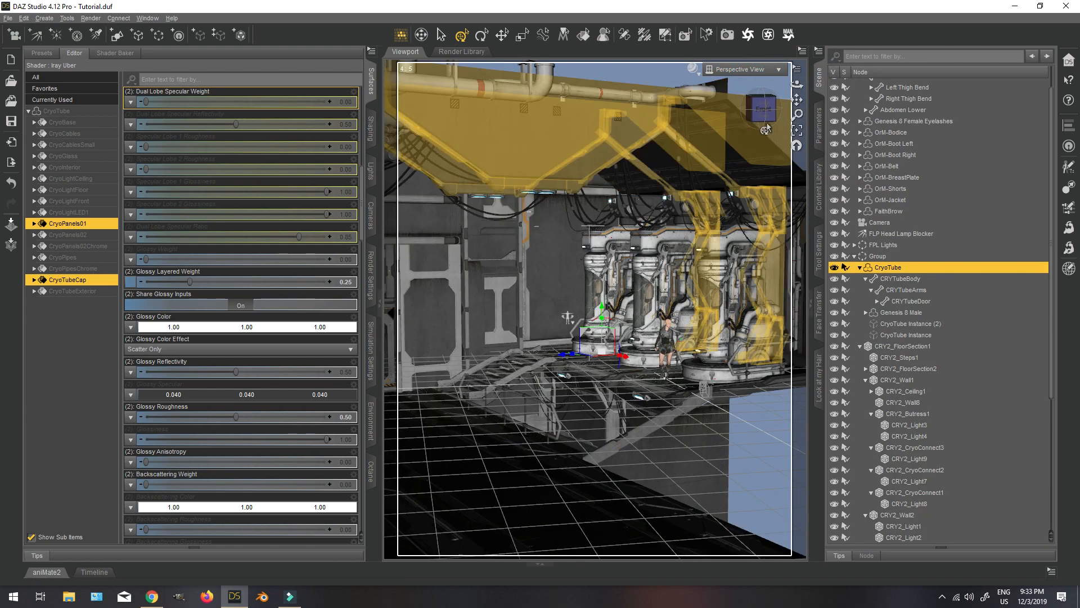
Select the FPL Lights group and rotate it to a Y Rotate of about -8.66.
mouse_move(760, 110)
mouse_down()
mouse_move(790, 110)
mouse_move(746, 111)
mouse_up()
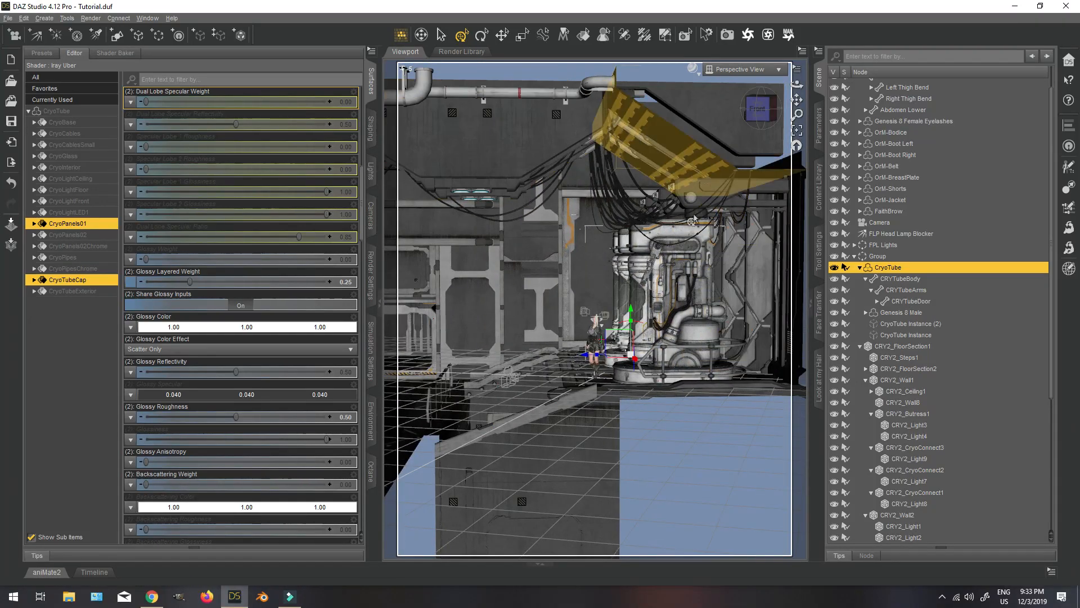
scroll(687, 215, up, 8)
scroll(688, 214, up, 3)
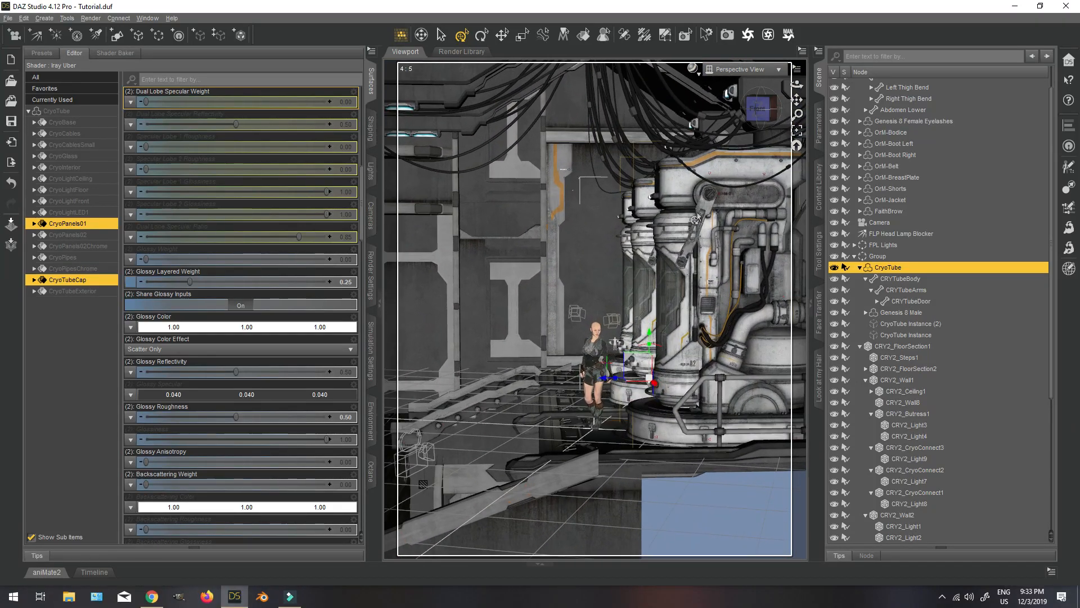
click(881, 247)
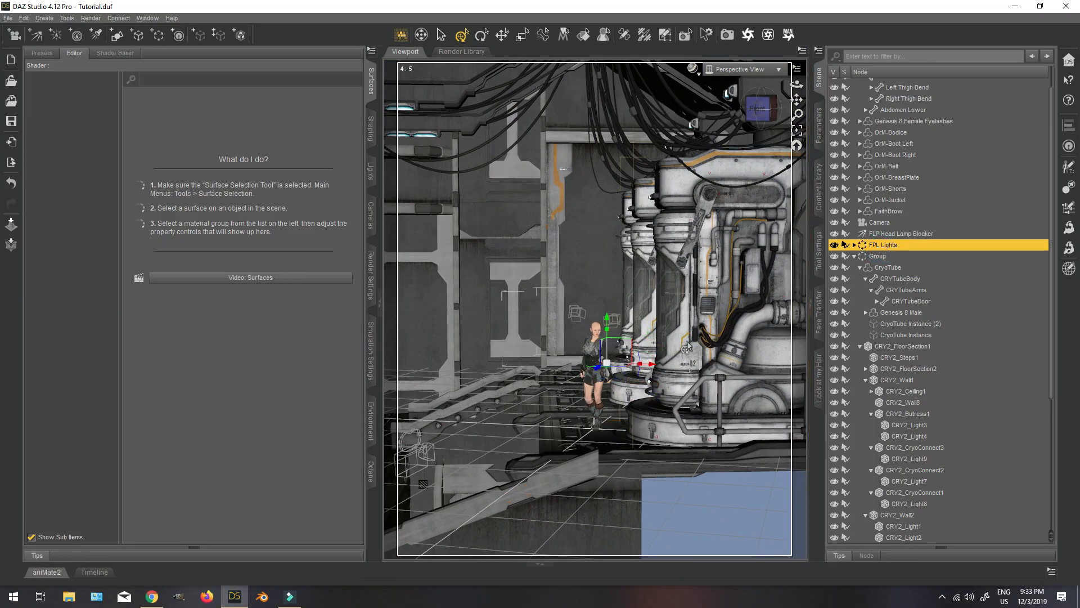
click(820, 121)
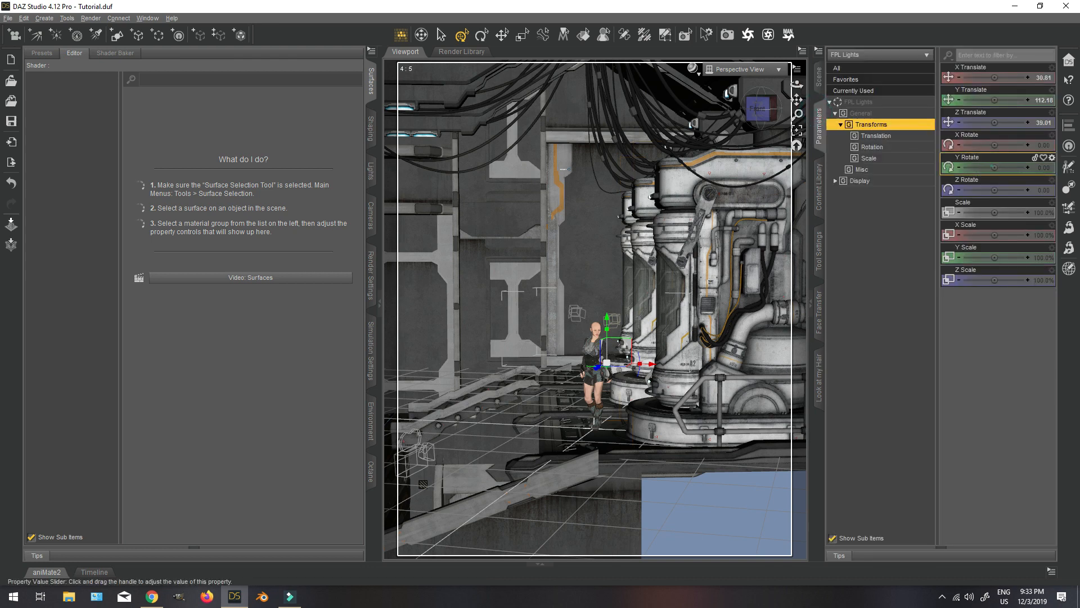
drag(985, 167, 972, 169)
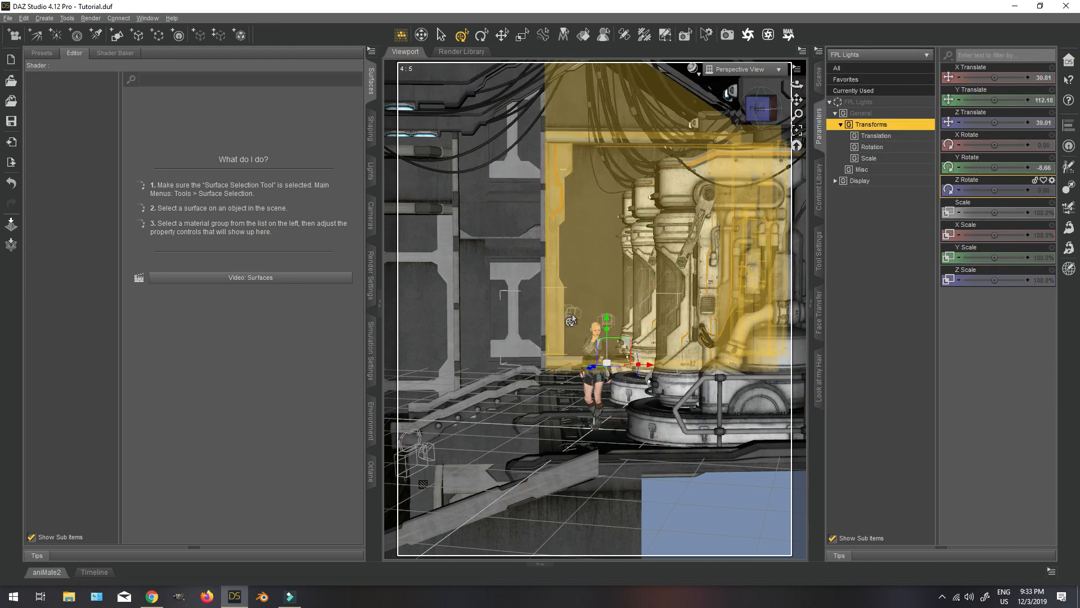
Lower the FPL Lights group around the figure to a Y Translate of about 101.70.
click(819, 76)
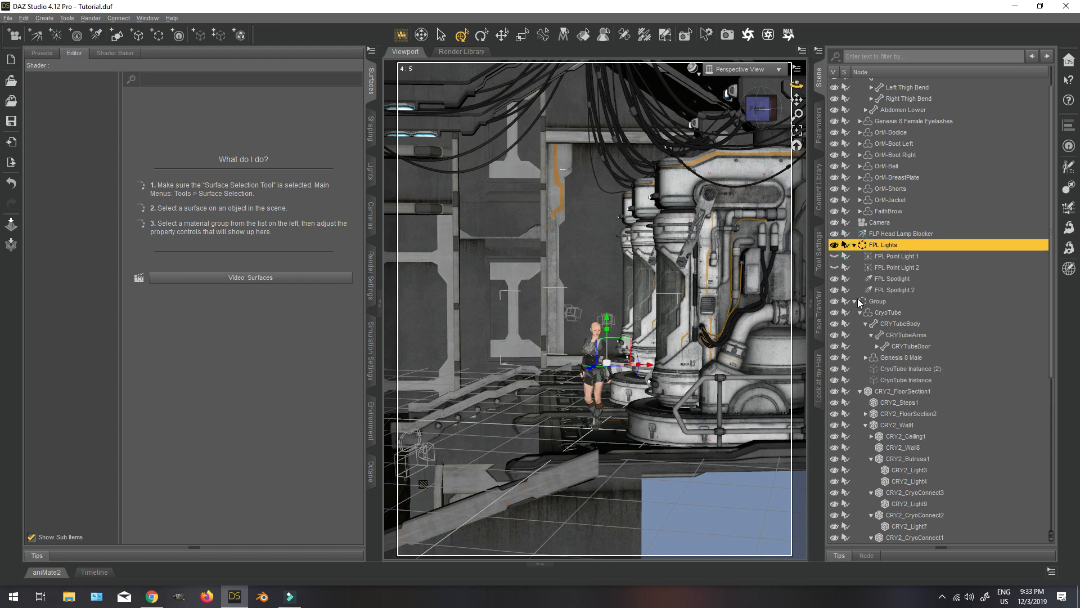
click(819, 121)
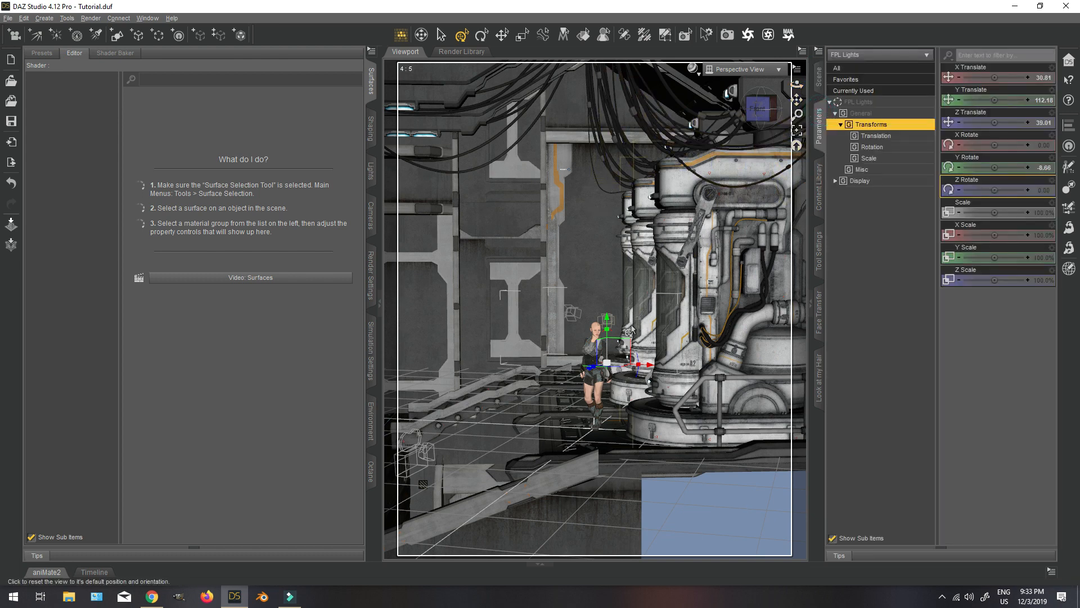
drag(608, 324, 608, 331)
mouse_move(761, 108)
mouse_down()
mouse_move(779, 117)
mouse_move(751, 109)
mouse_up()
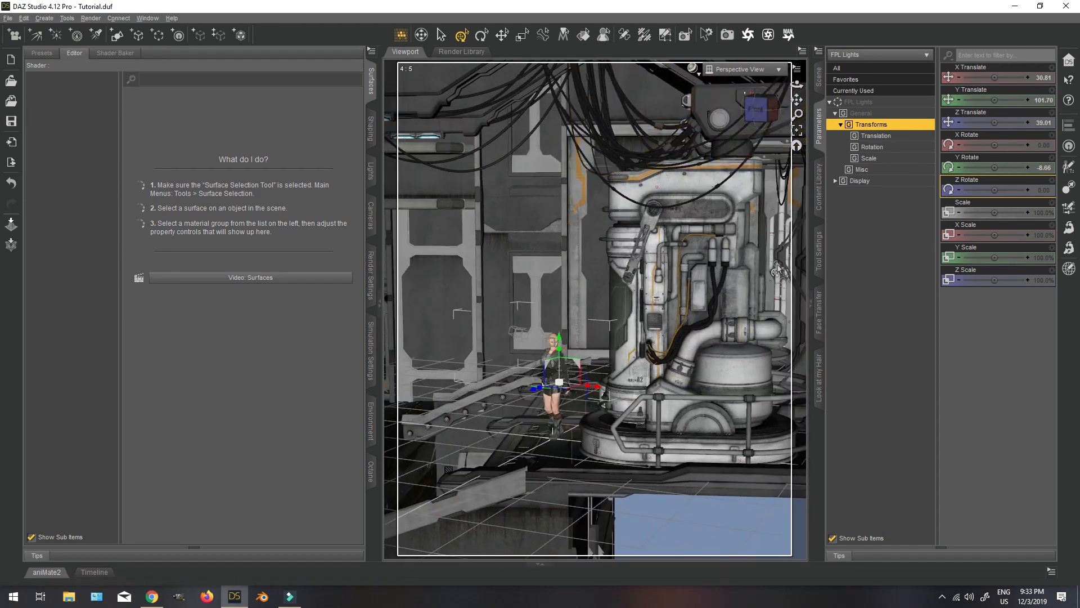
Rotate the FPL Lights group to a Y Rotate of about -15.44 and preview the scene through the Camera in NVIDIA Iray.
drag(994, 166, 982, 167)
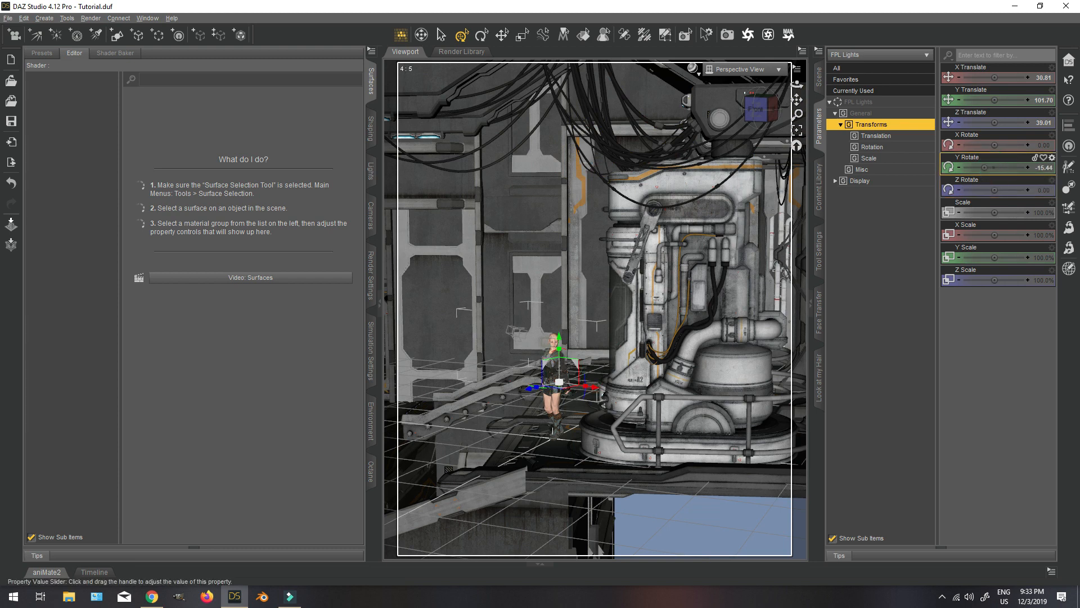
click(732, 79)
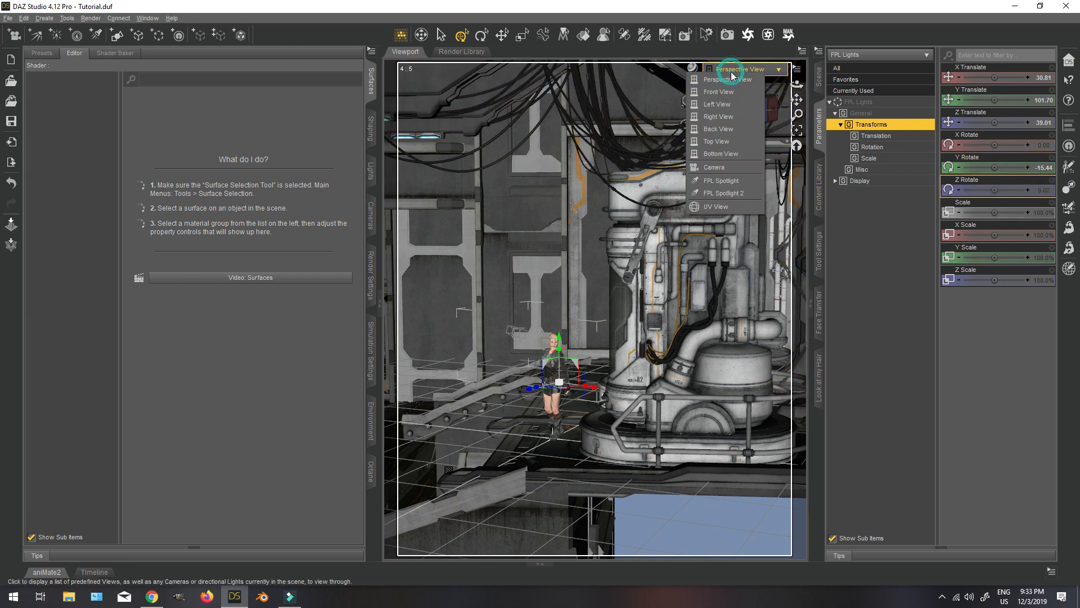
click(736, 170)
click(694, 68)
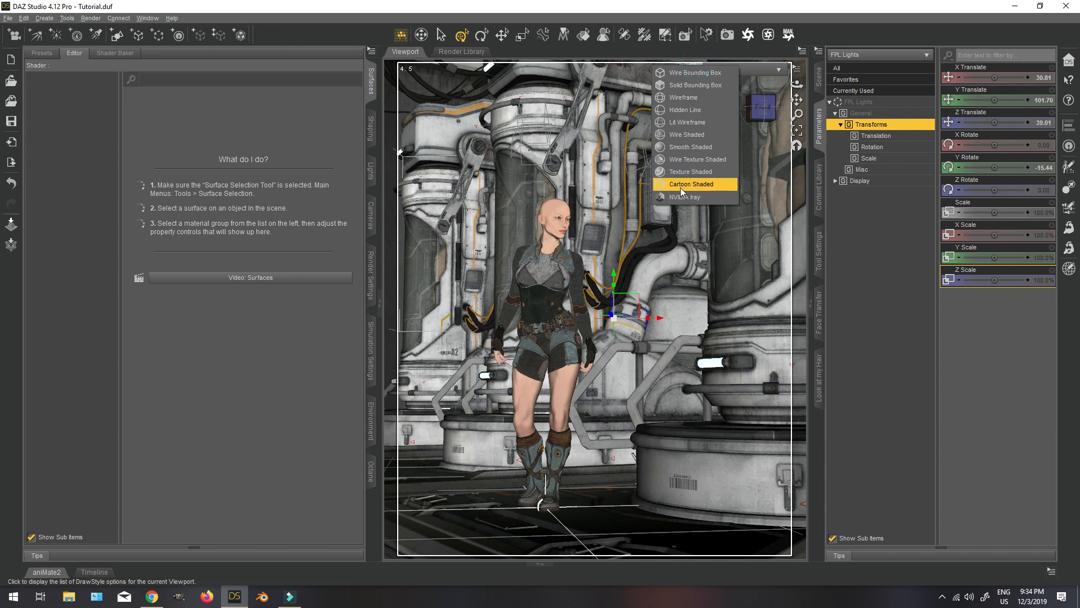
click(680, 187)
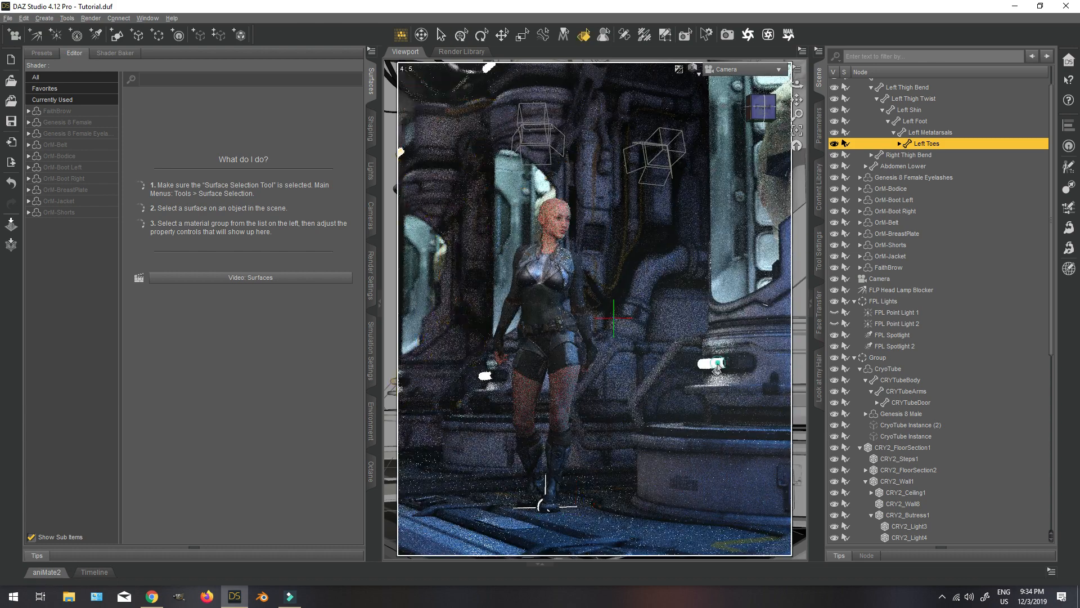
Select the CryoLightFront surface of the cryo tube and set its Luminance to 3000.
click(715, 365)
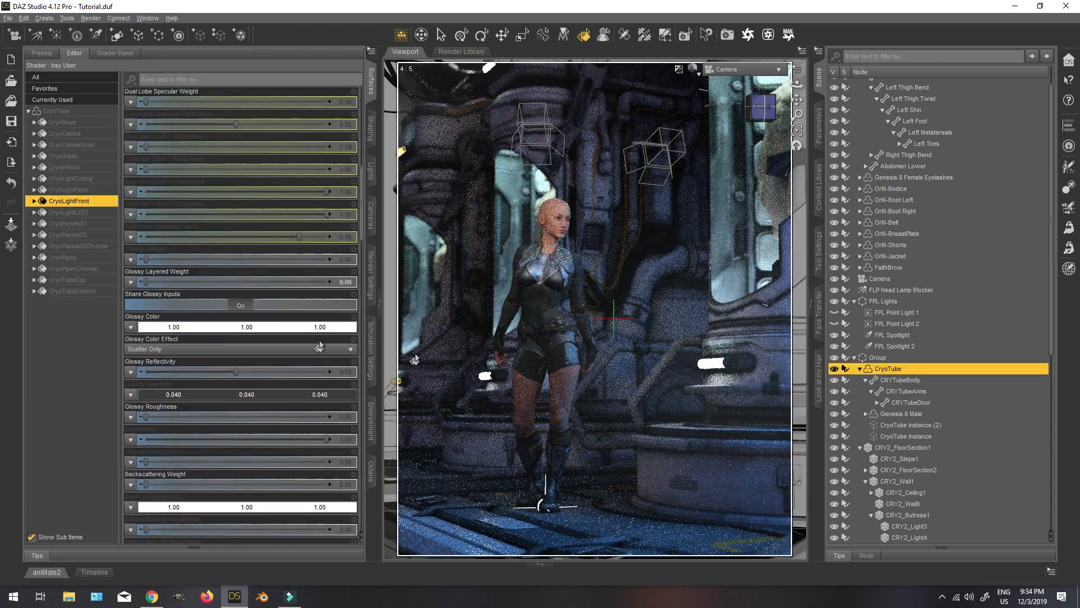
scroll(233, 366, down, 10)
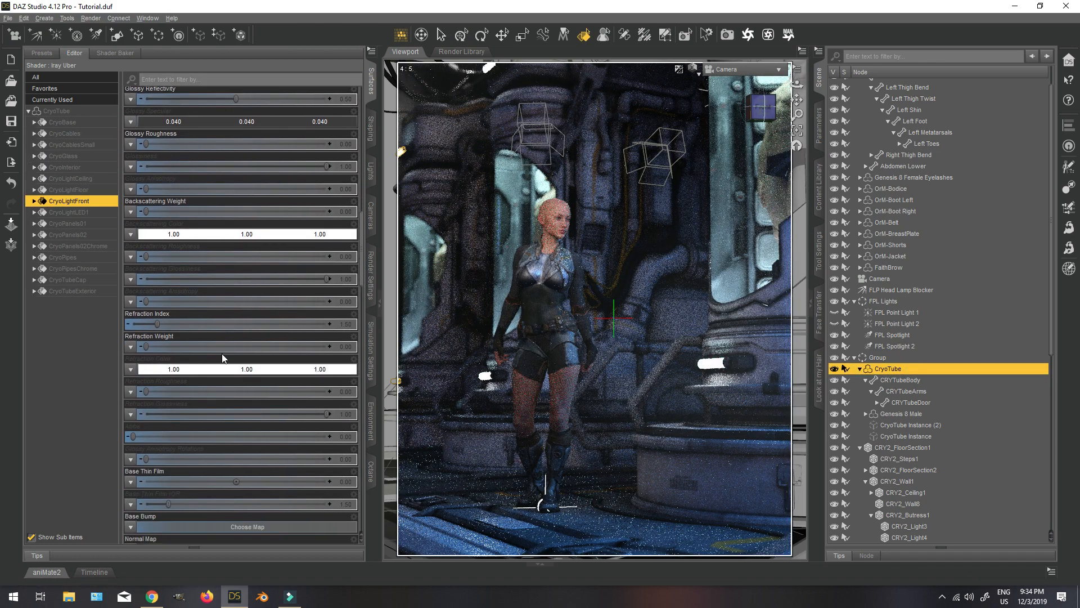
scroll(232, 363, down, 15)
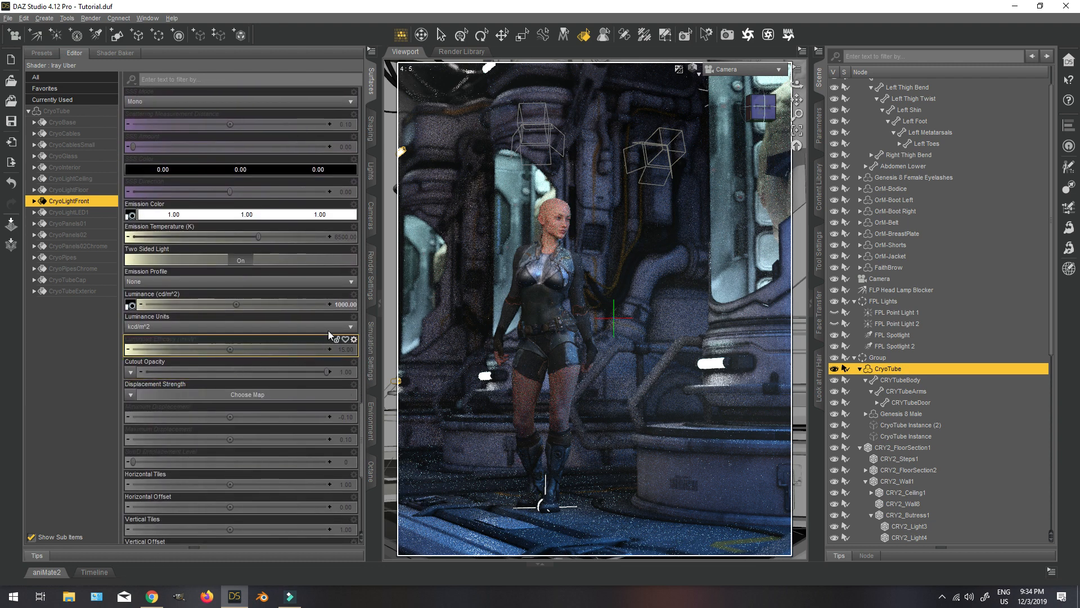
click(346, 305)
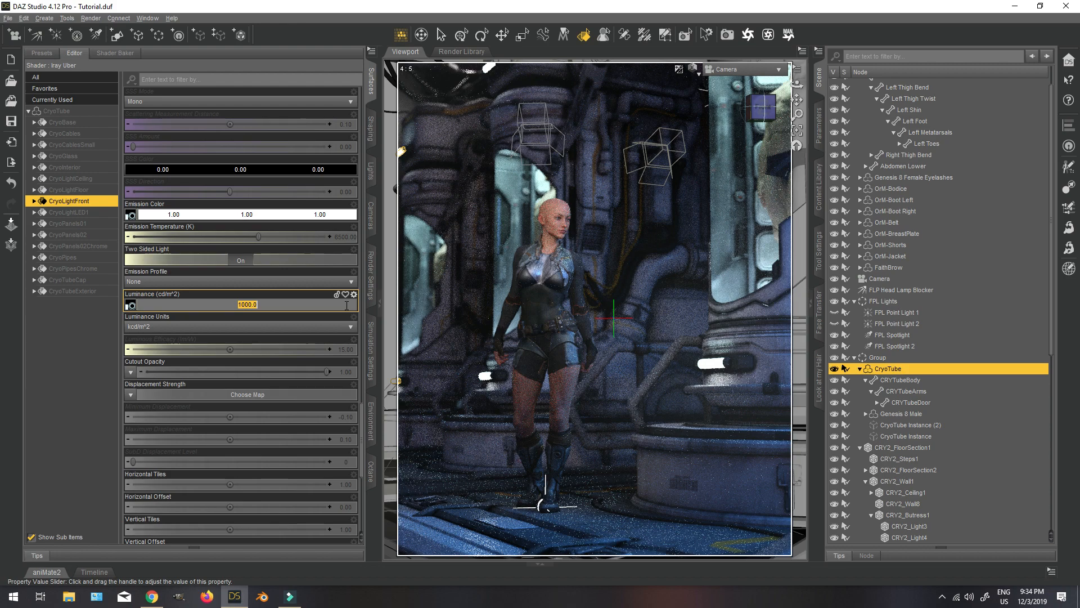
key(Return)
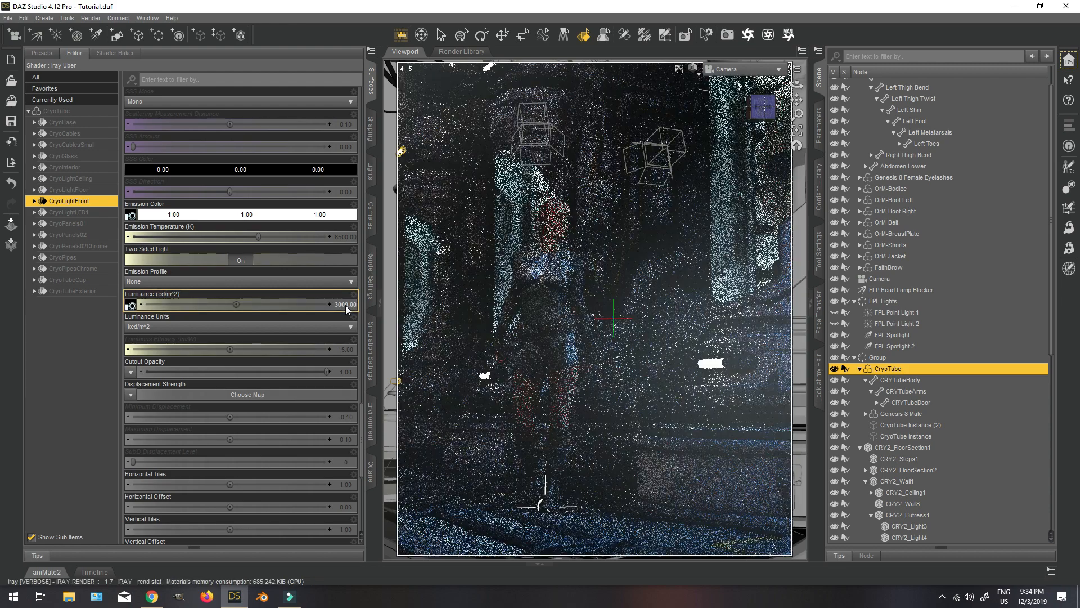
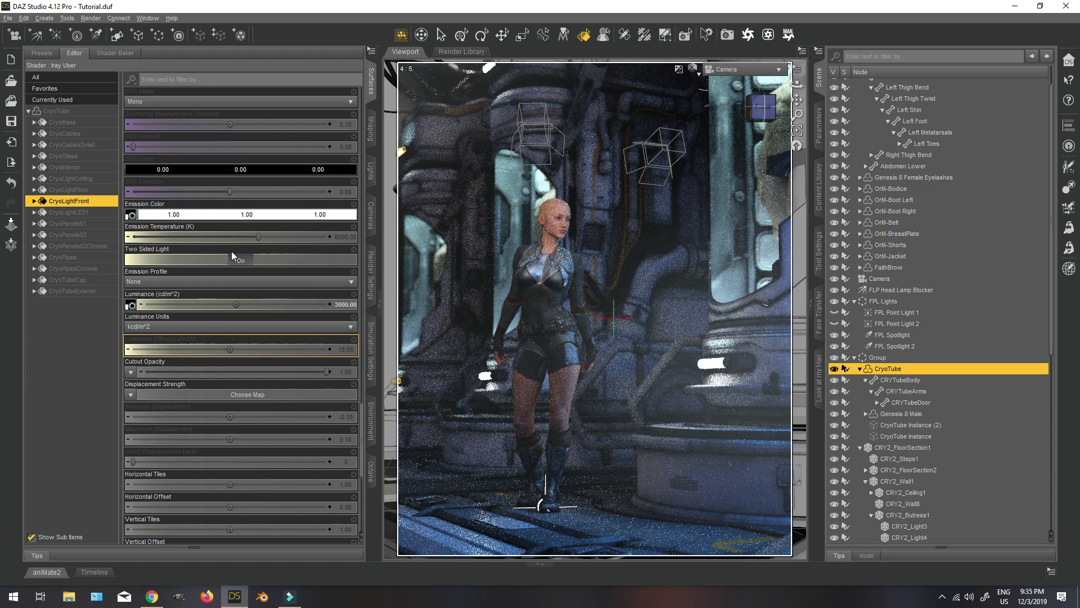
Open the Filtering render settings and compare the previewed scene with the Bloom Filter off and on.
click(370, 276)
click(73, 170)
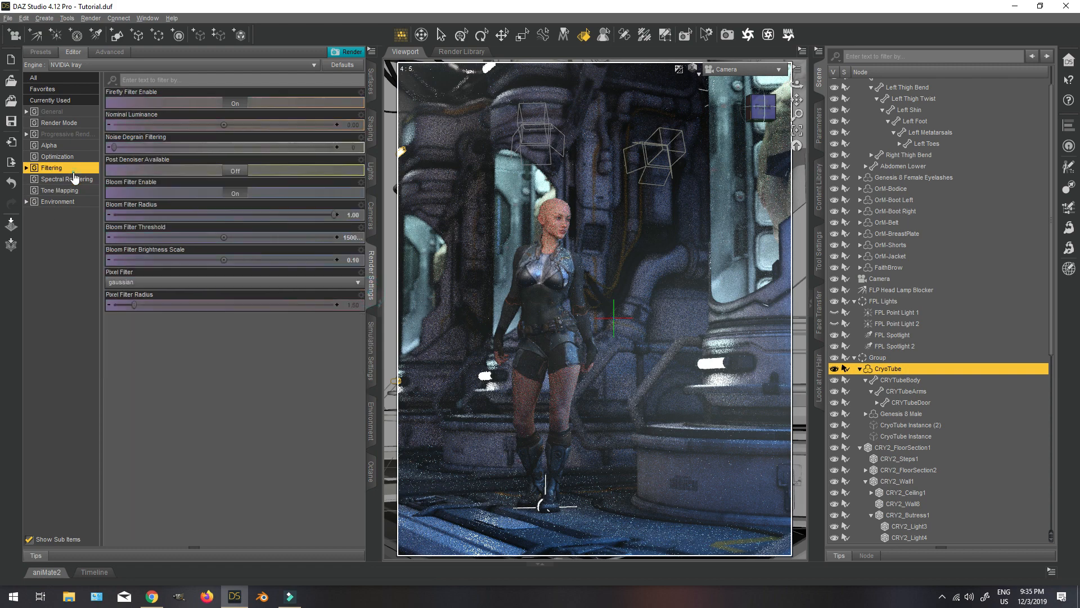
click(235, 193)
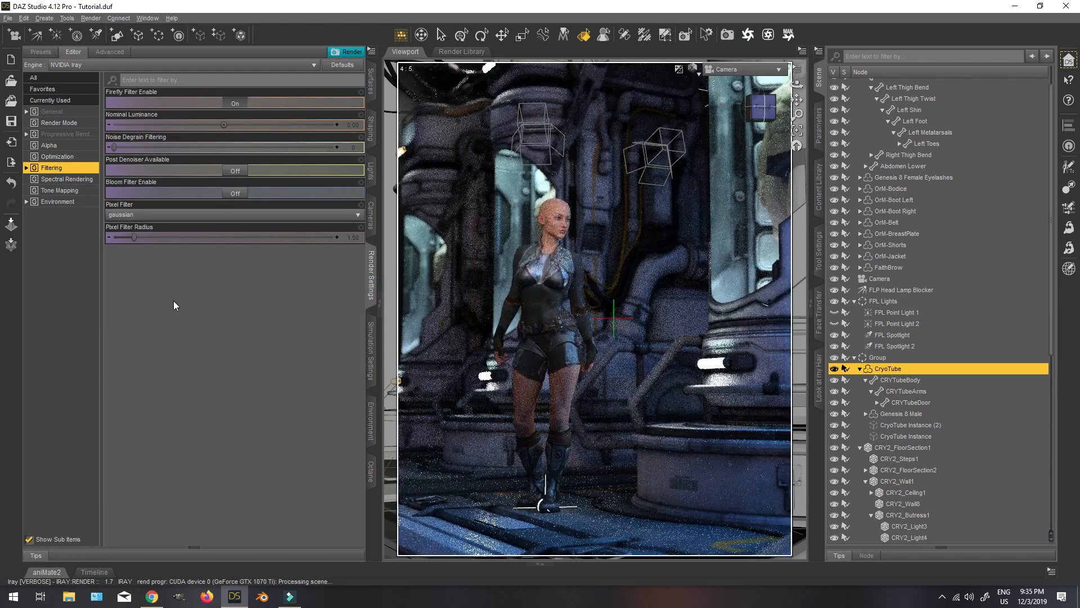
click(236, 193)
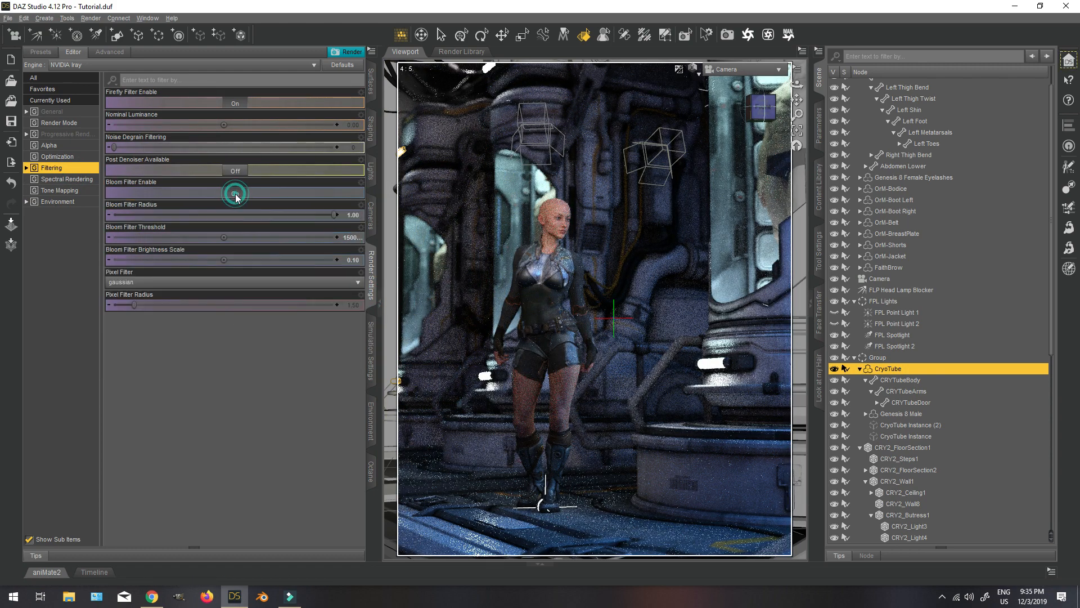
Set the Bloom Filter Threshold to 2000.
click(349, 237)
text(200)
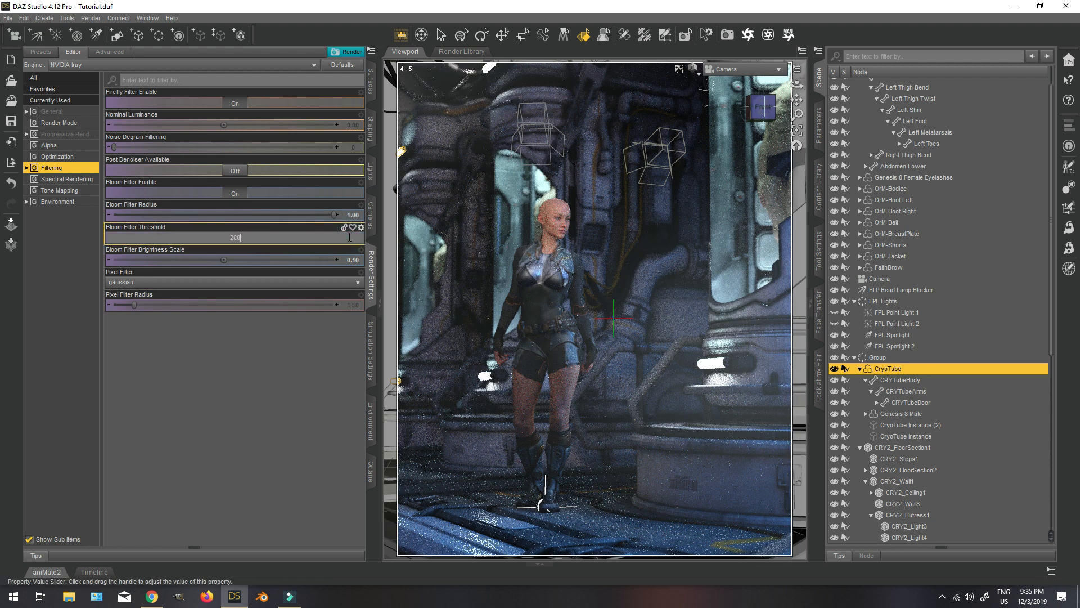
text(0)
key(Return)
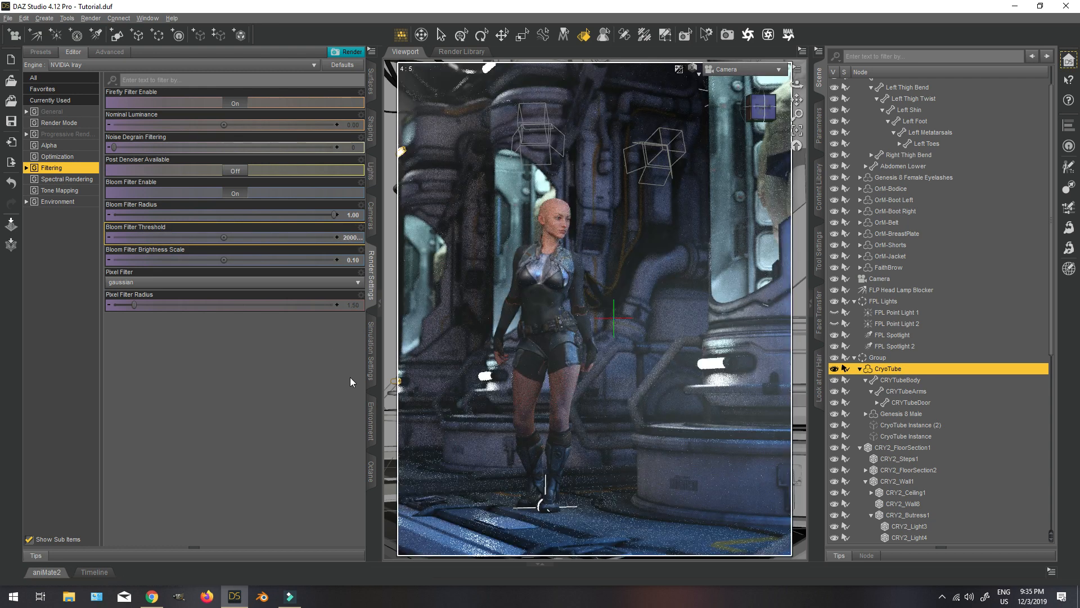
Try a Bloom Filter Brightness Scale of 0.2, and settle on 0.15.
click(354, 261)
text(0.2)
key(Return)
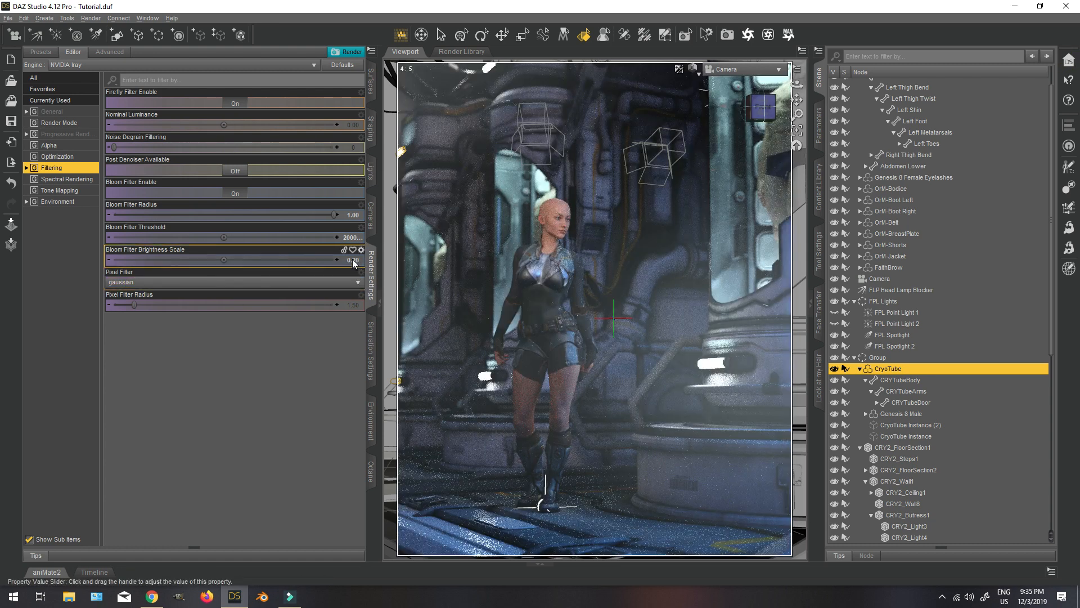
click(352, 259)
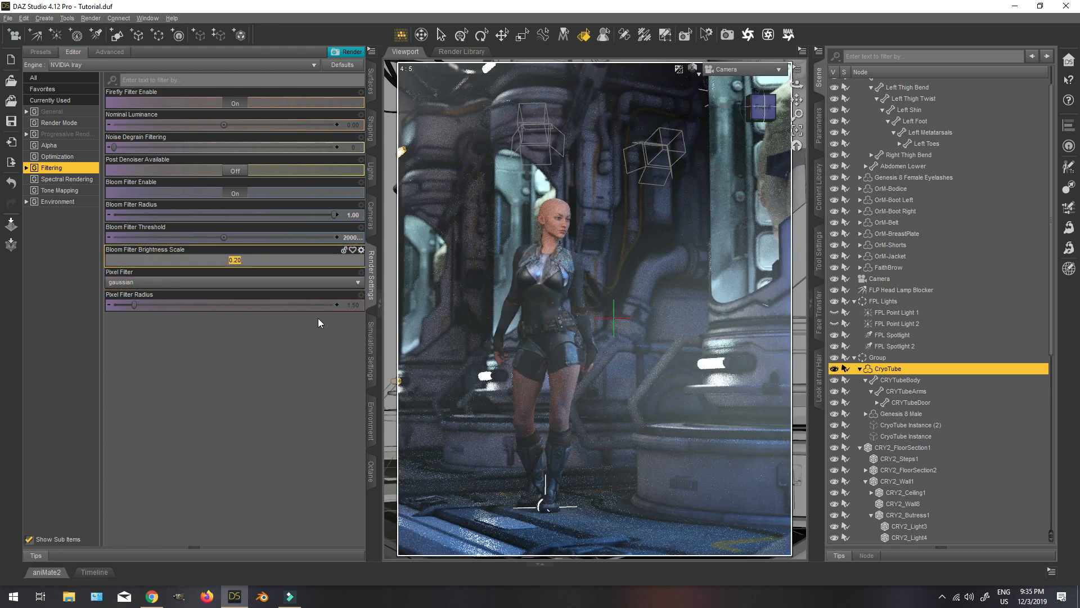
text(0.15)
key(Return)
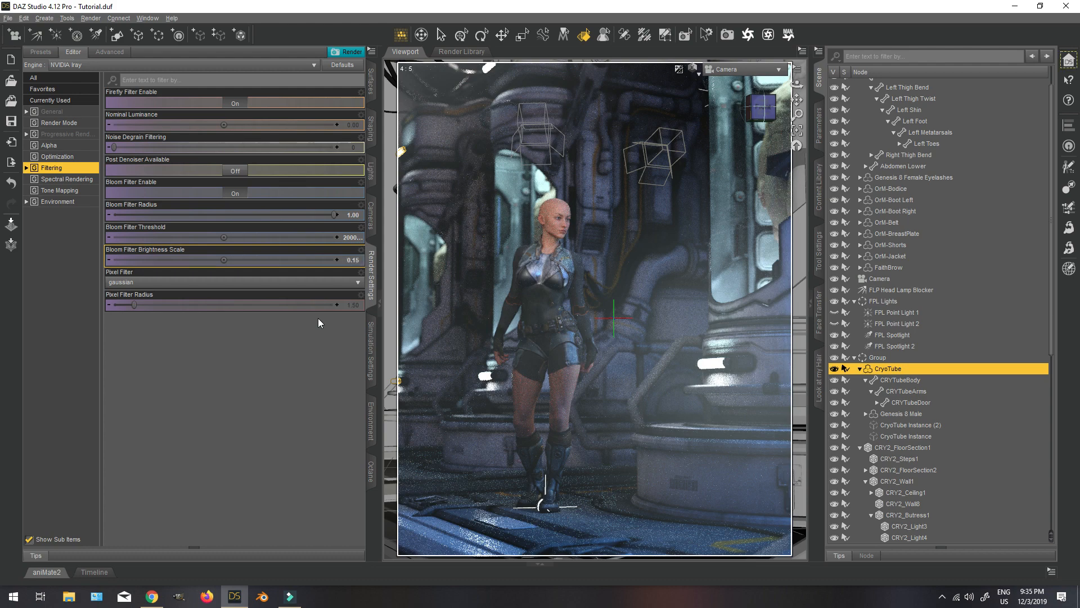
Switch the viewport from the Iray preview to a faster textured display and select the Genesis 8 Female figure.
click(692, 68)
click(678, 169)
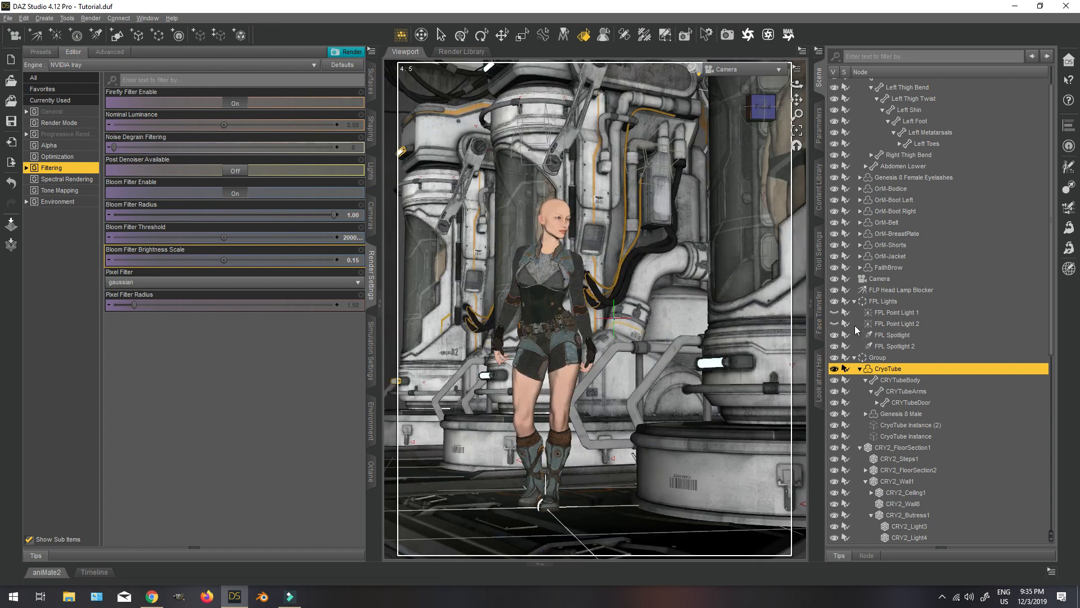
click(854, 358)
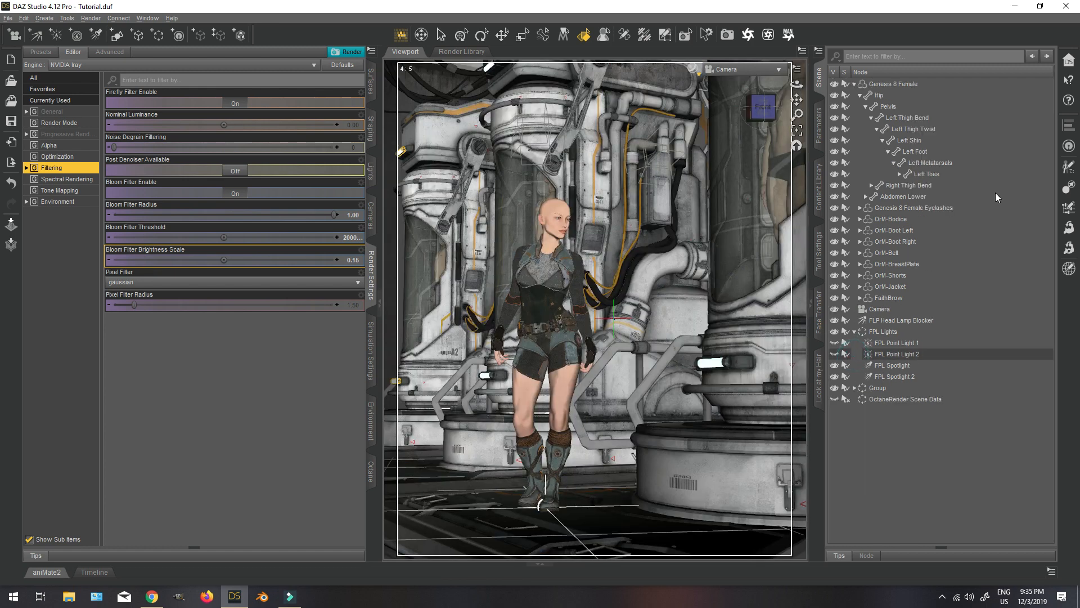
click(915, 85)
Browse the My Hair content for Genesis 8 Female hair by Linday and open the dForce Side Bob Hair folder.
click(818, 186)
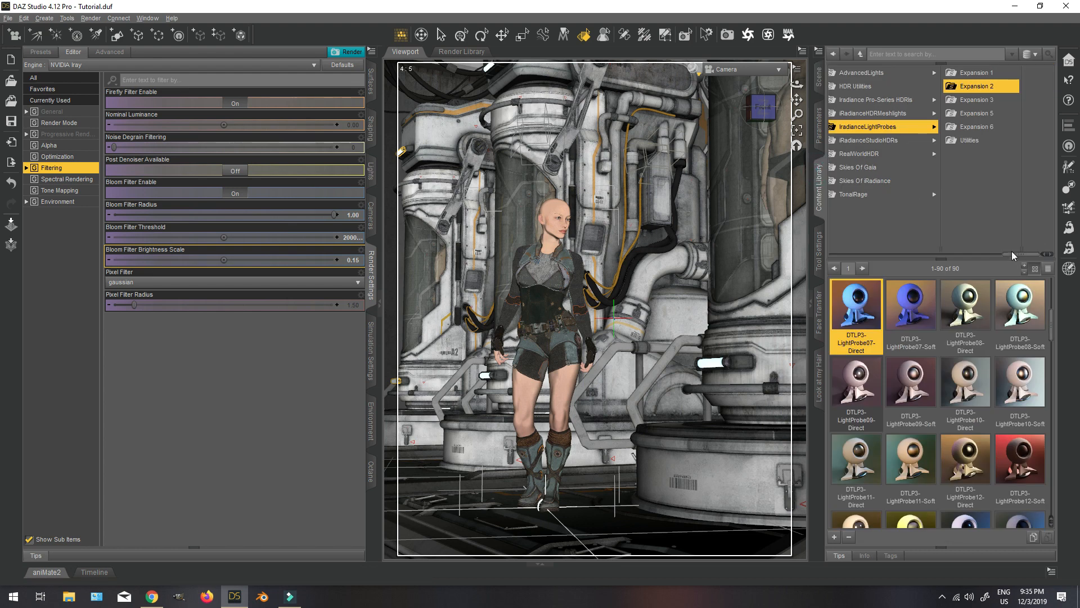
click(951, 84)
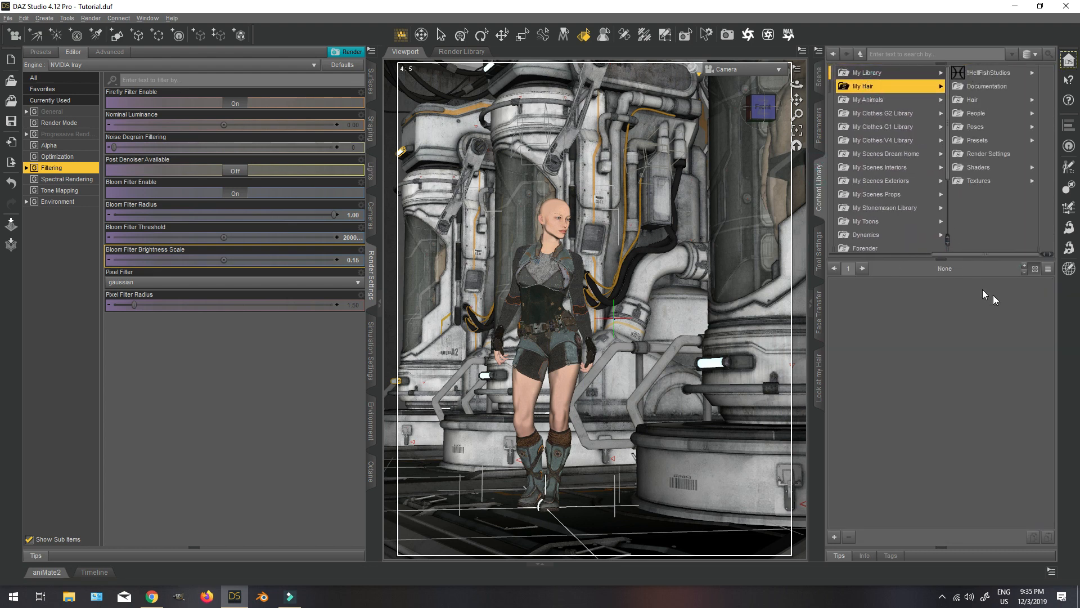
click(979, 113)
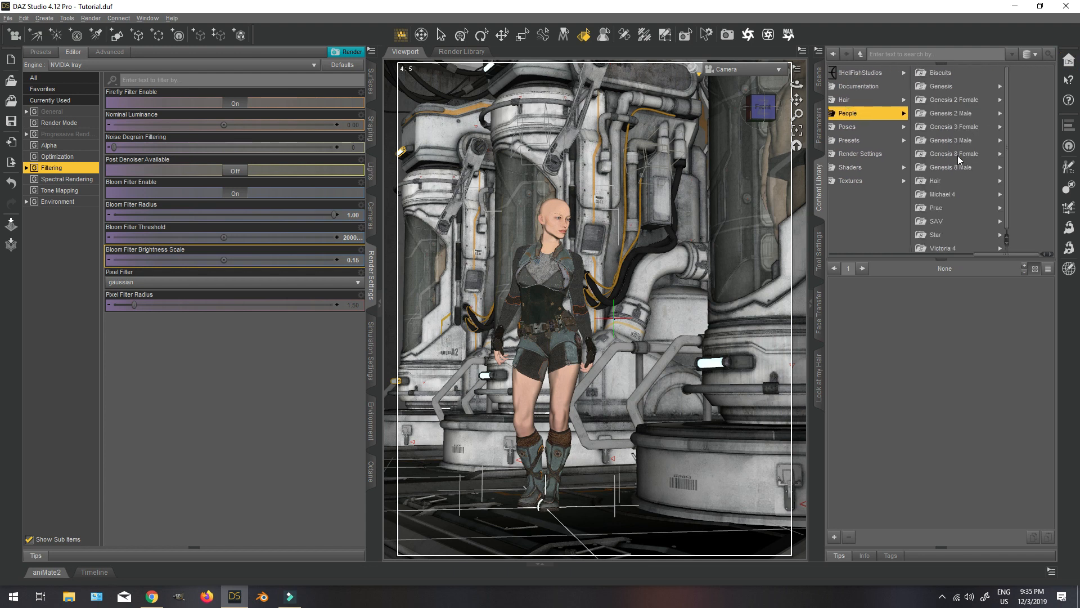
click(958, 157)
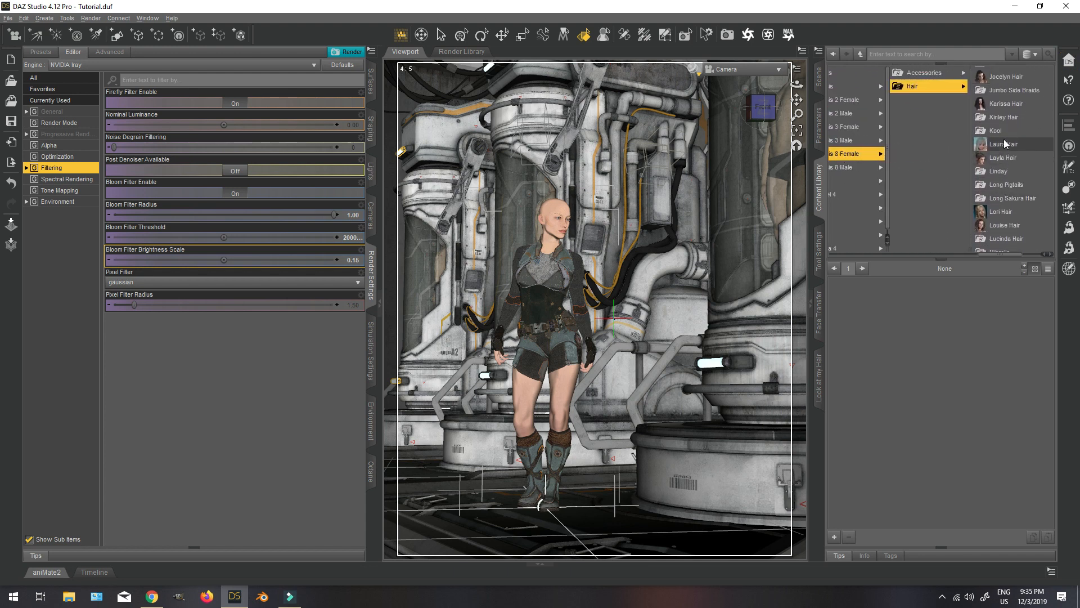
click(1001, 140)
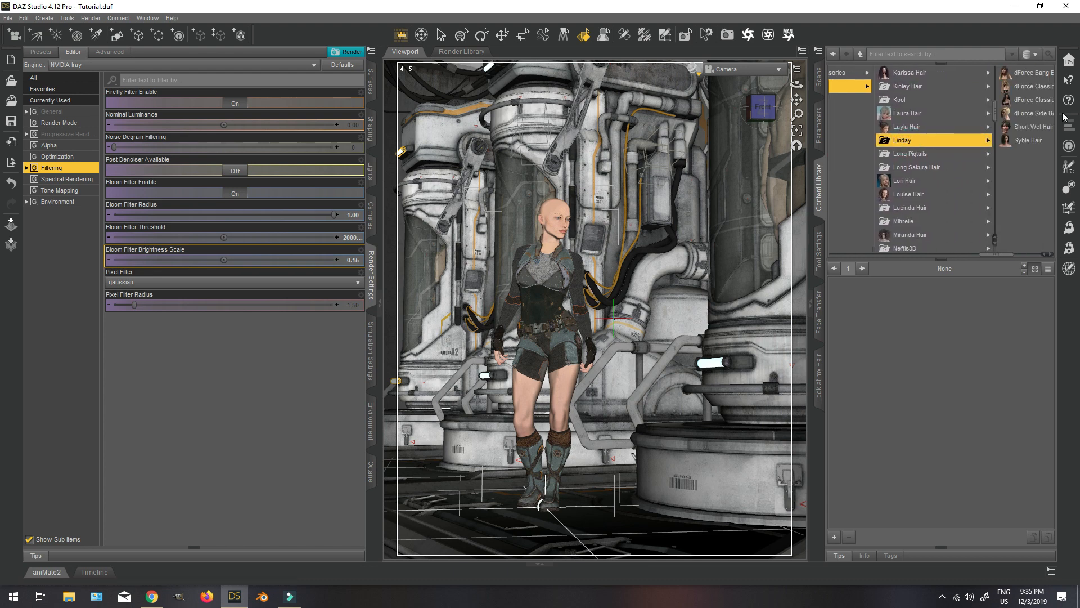
click(1037, 115)
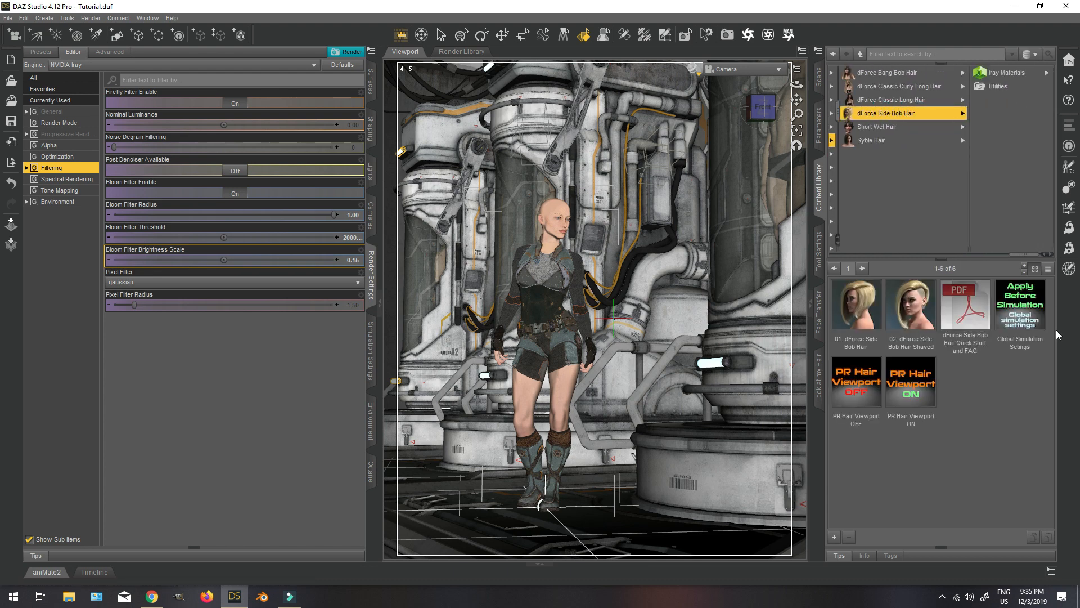
Load the 01. dForce Side Bob Hair preset onto the Genesis 8 Female figure.
click(820, 78)
click(820, 200)
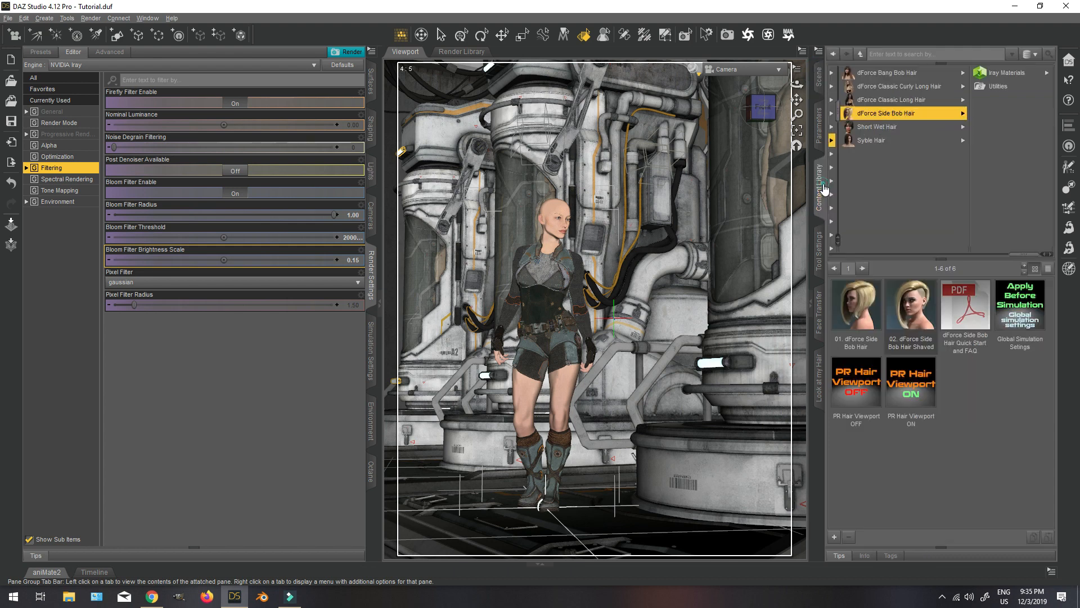
double_click(856, 306)
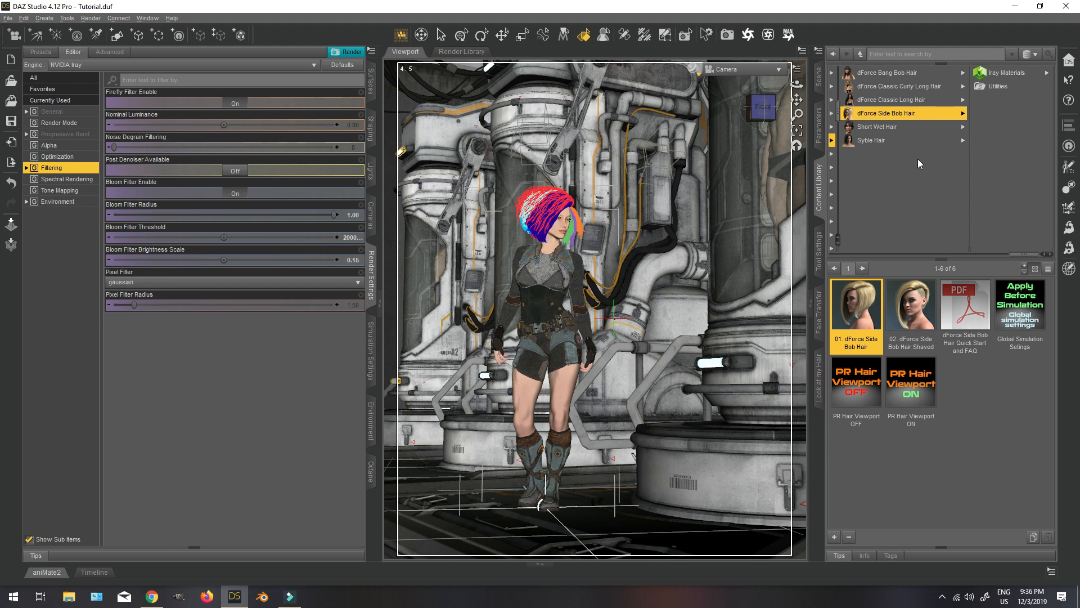
Switch the viewport to Perspective View and frame the whole figure to inspect the hair from the front.
click(731, 69)
click(731, 82)
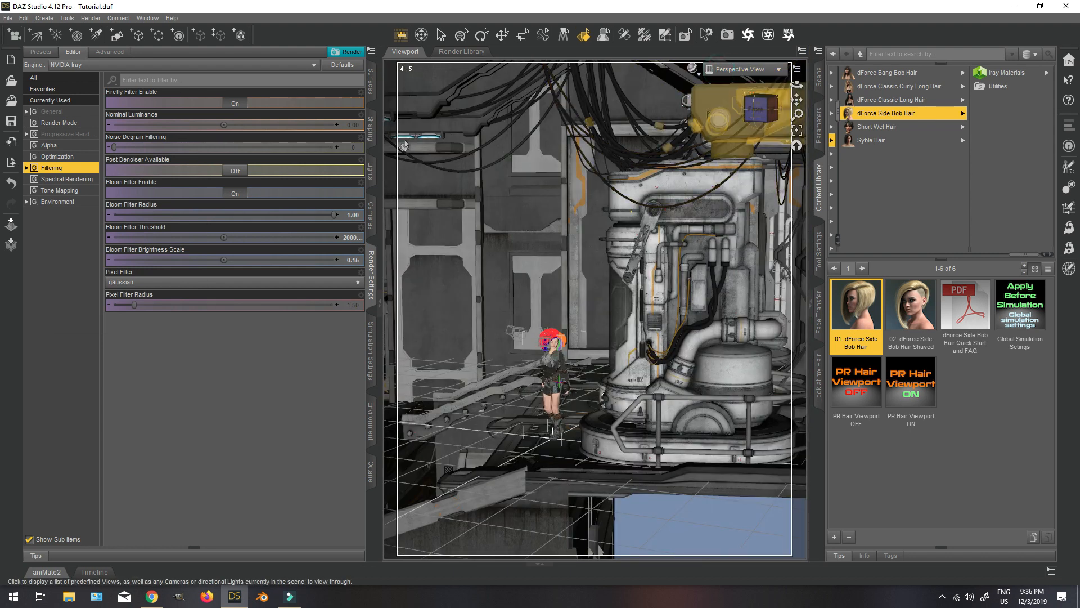
click(24, 18)
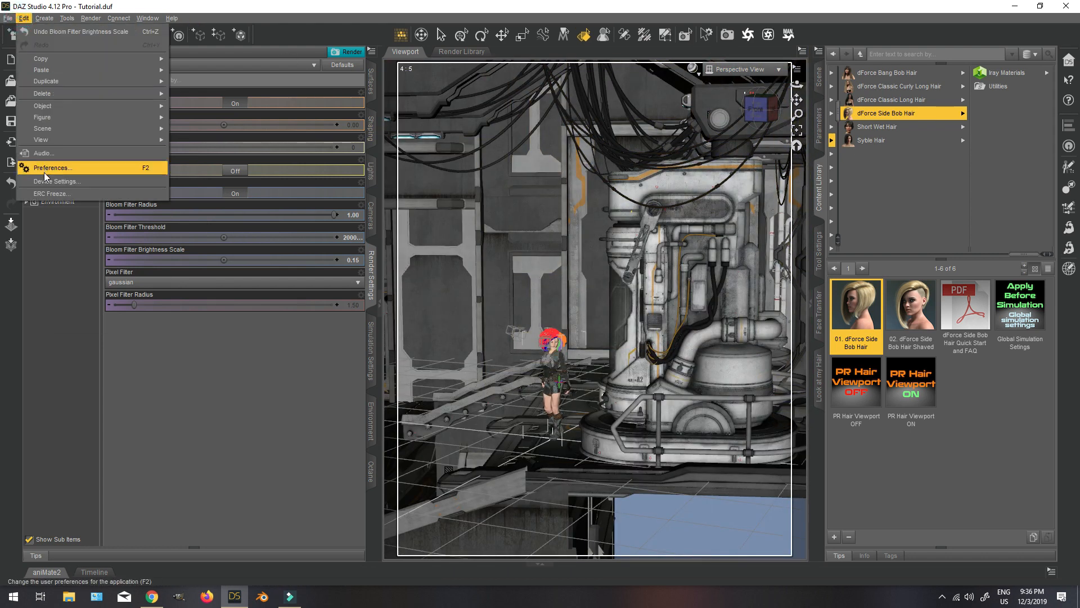
mouse_move(61, 137)
click(205, 491)
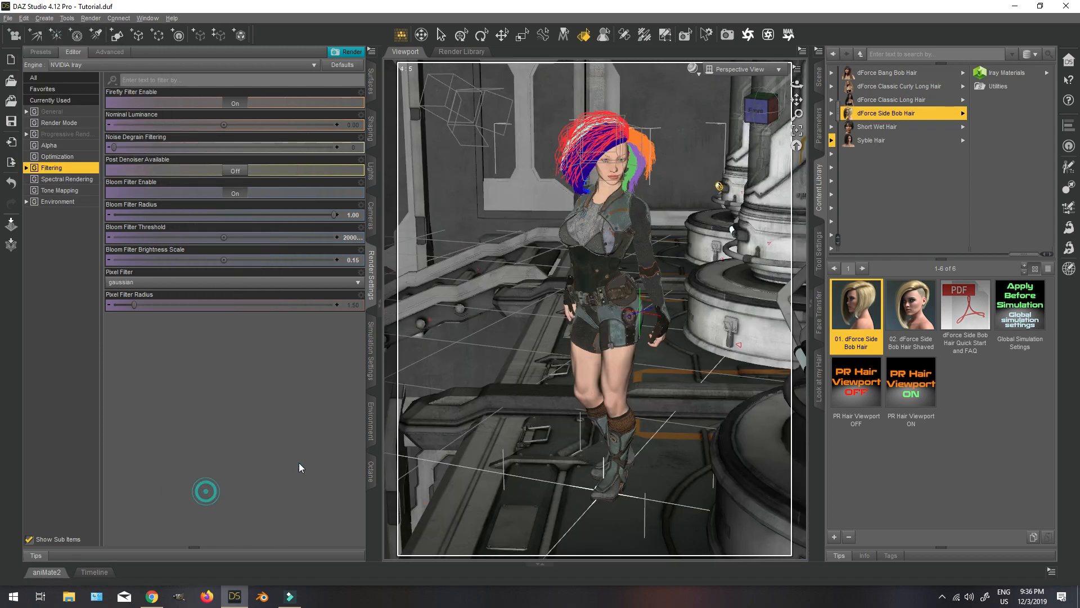
mouse_move(754, 114)
mouse_down()
mouse_move(709, 110)
mouse_move(750, 111)
mouse_up()
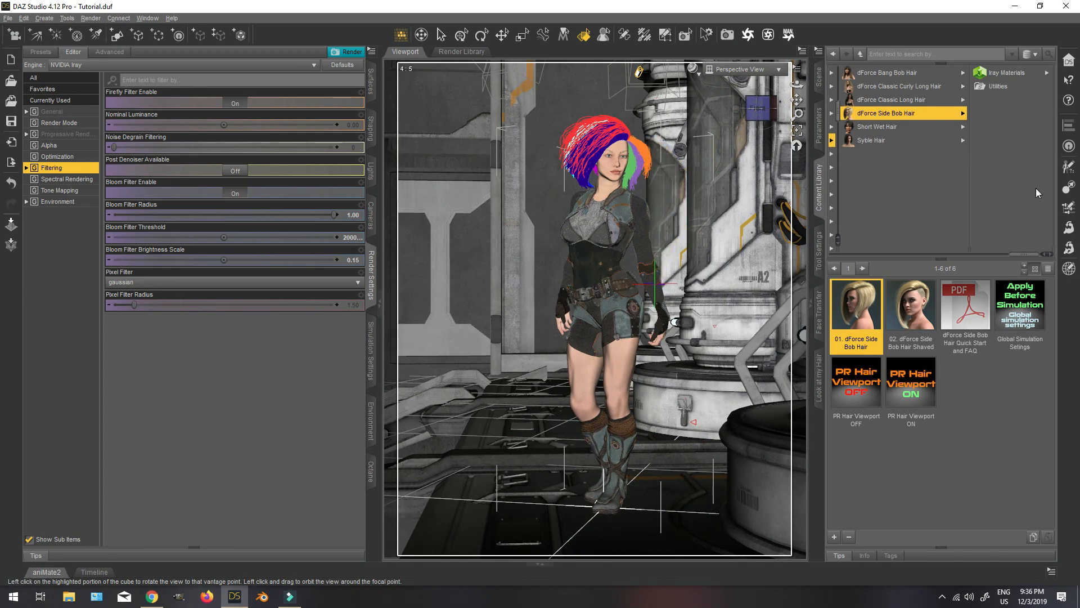
Select the dForce Side Bob Hair Base and look through the hair's Blonde Iray material presets.
click(1004, 73)
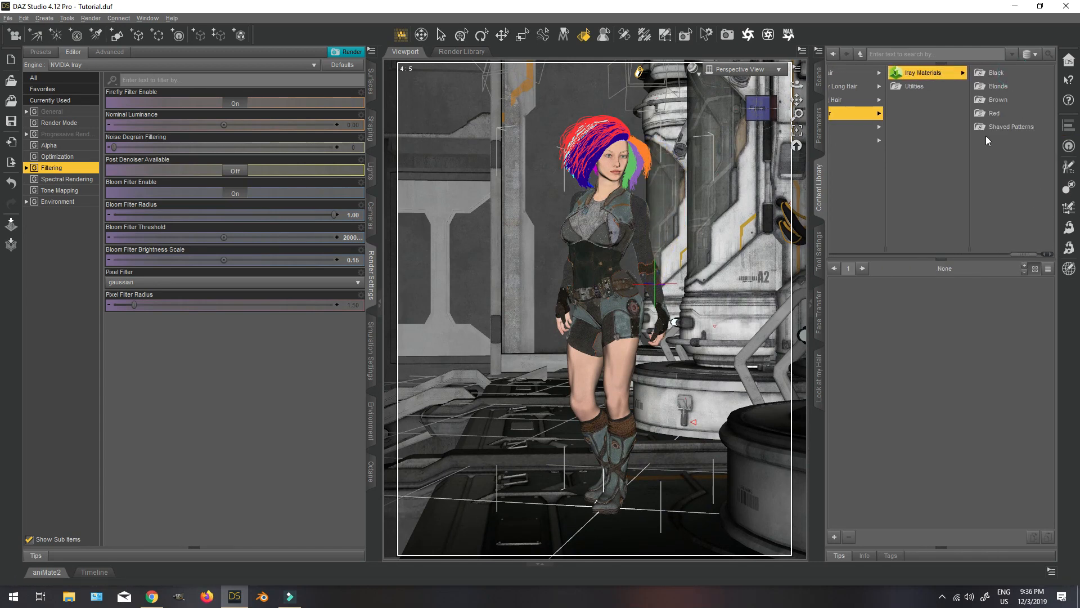
click(819, 79)
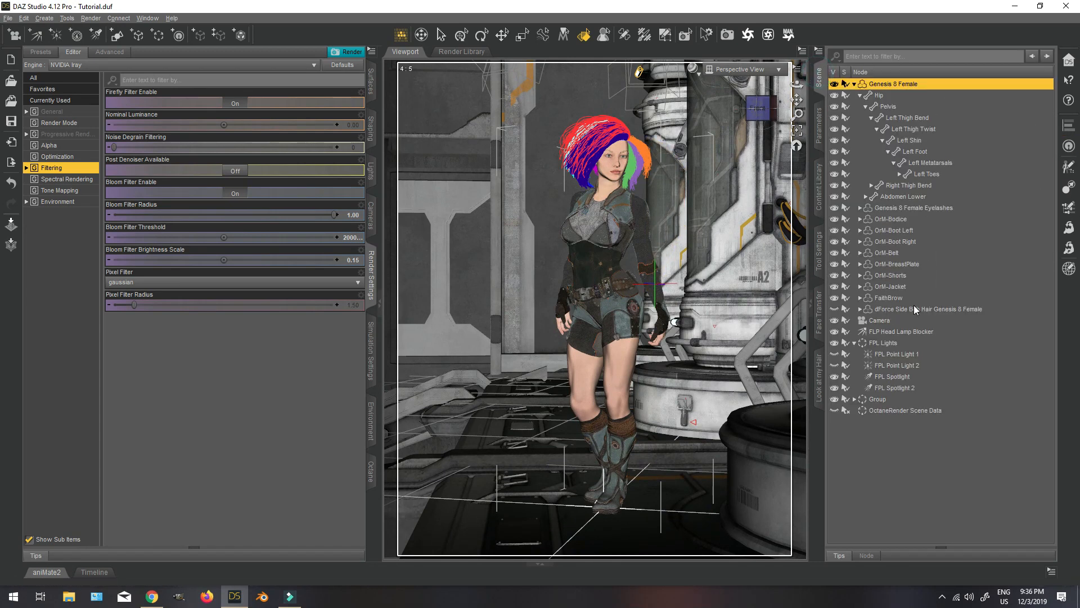
click(860, 309)
click(909, 333)
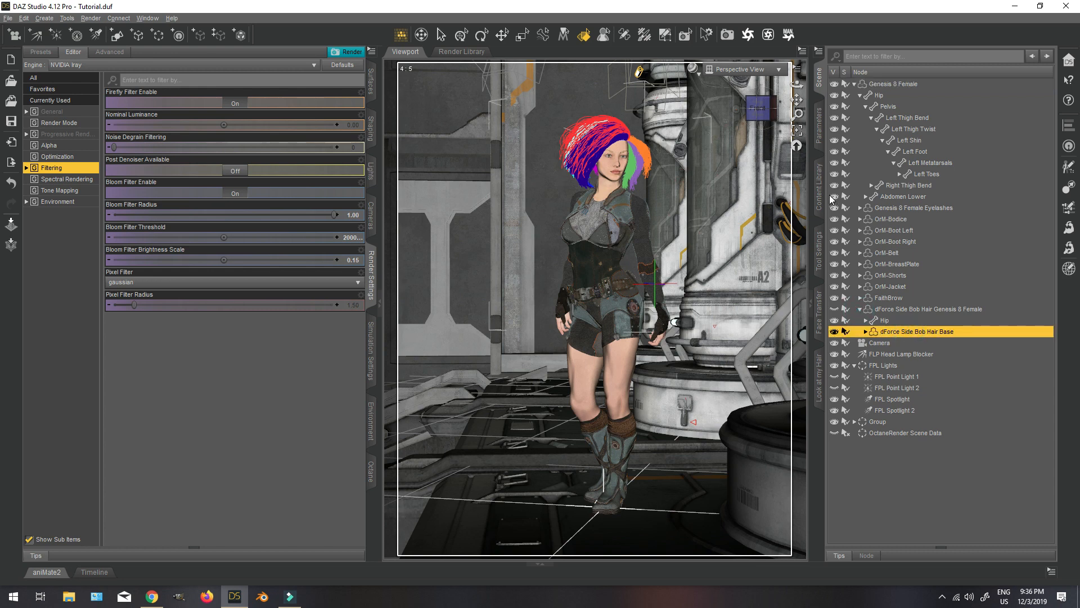
click(819, 191)
click(996, 86)
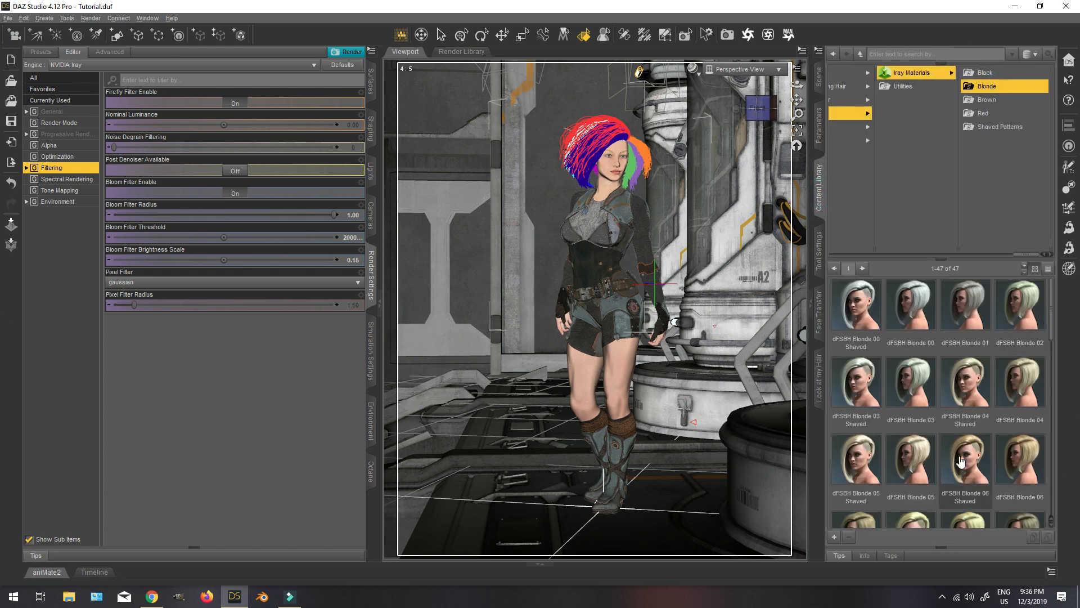
scroll(1002, 426, down, 1)
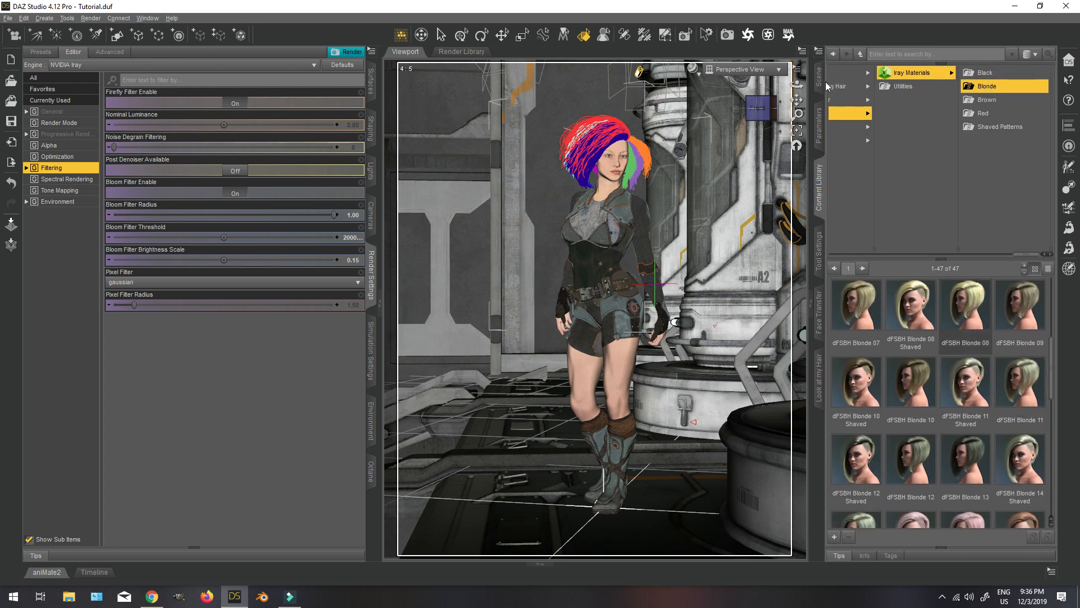
Delete the dForce Side Bob Hair from the Genesis 8 Female figure.
click(819, 76)
click(895, 309)
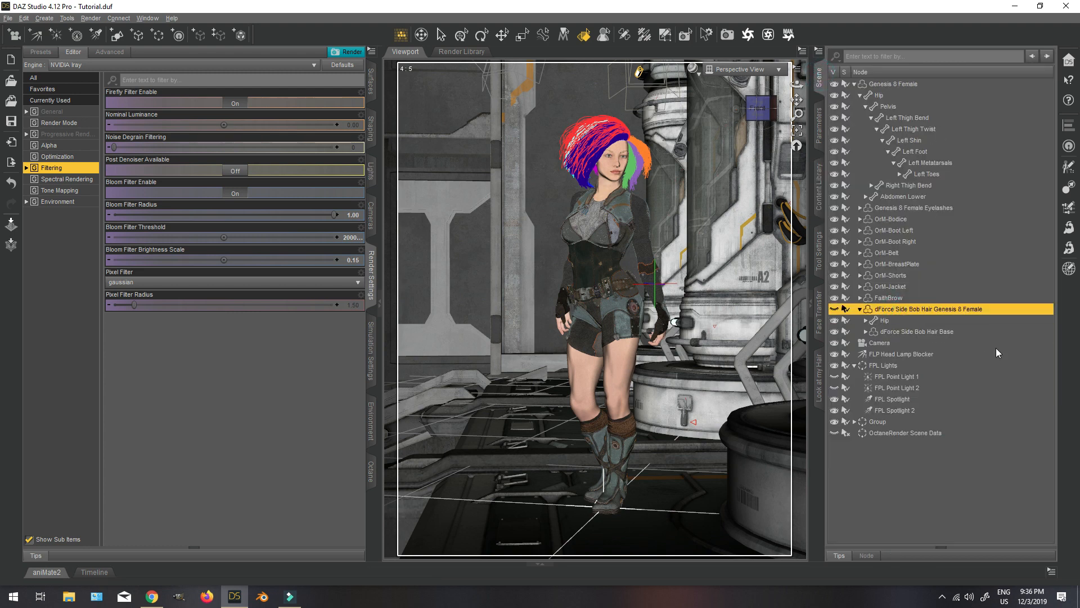
key(Delete)
Select the Genesis 8 Female figure and load the 02. dForce Side Bob Hair Shaved preset onto it.
click(917, 84)
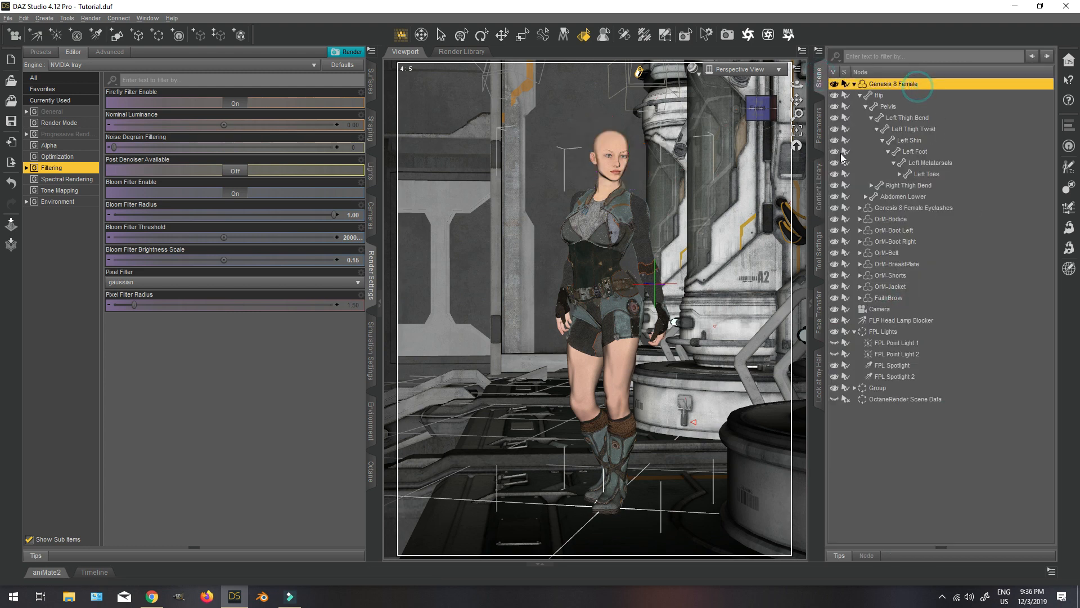
click(820, 185)
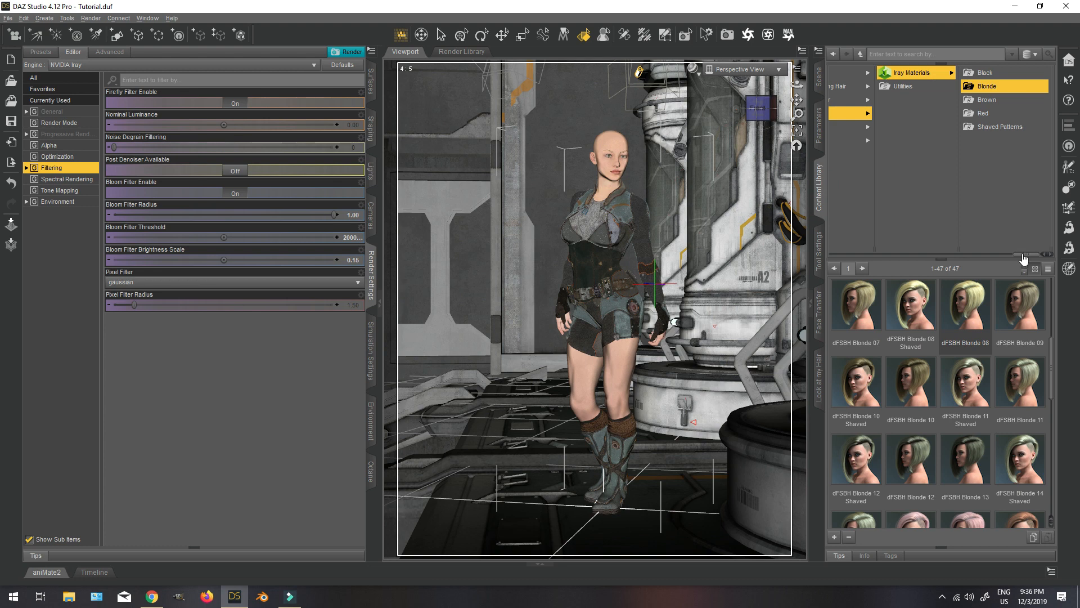
drag(1023, 256, 1002, 256)
click(896, 112)
double_click(911, 307)
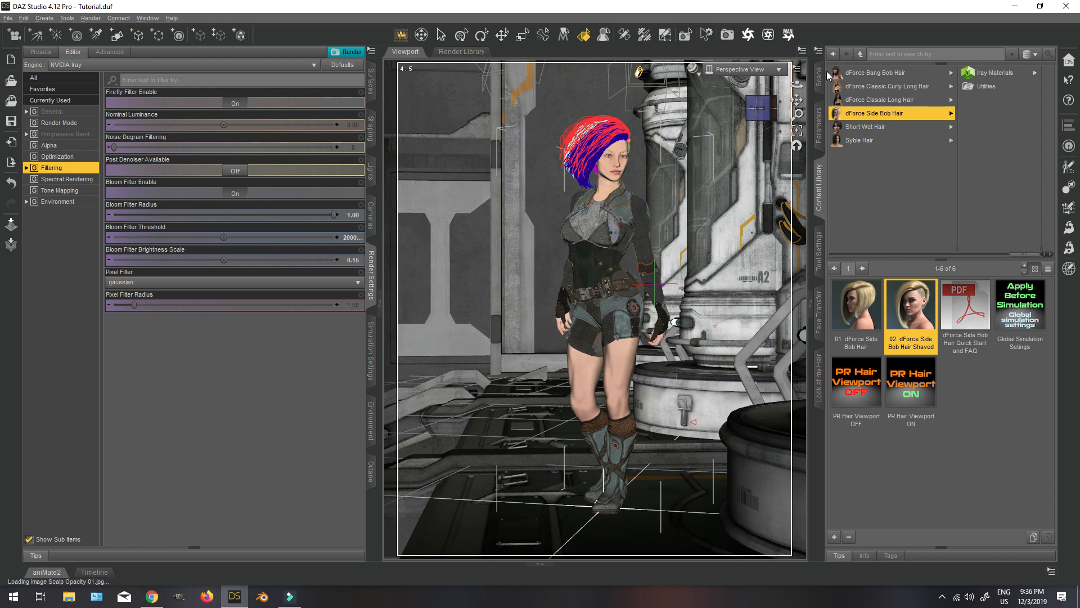
Select the dForce Side Bob Hair Base and apply the dFSBH Blonde 04 Shaved Iray material to it.
click(820, 76)
click(925, 309)
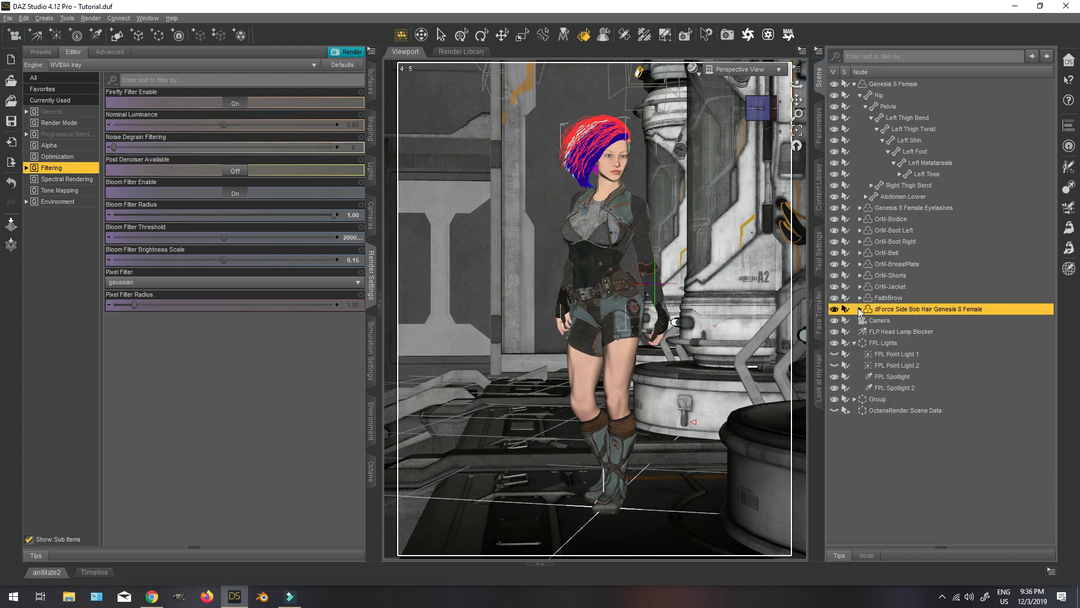
click(860, 309)
click(915, 332)
click(820, 184)
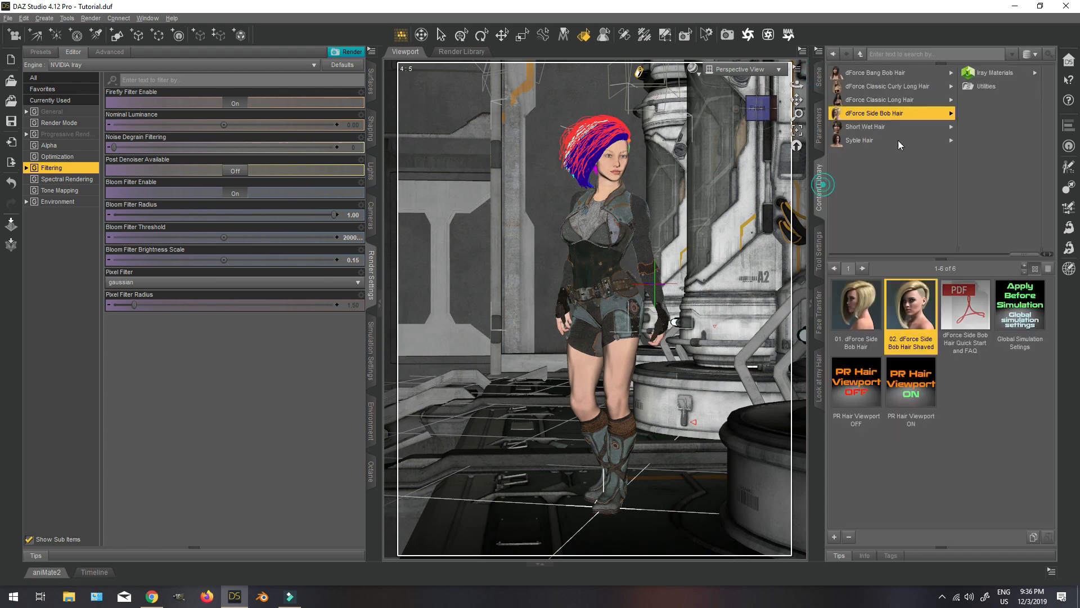
click(984, 73)
click(1001, 89)
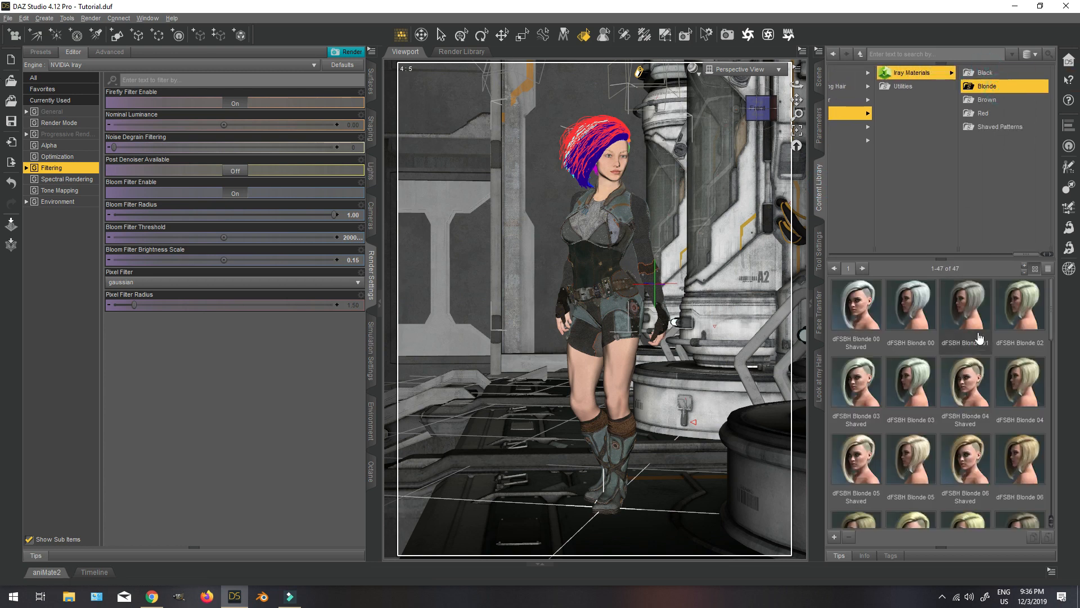
scroll(961, 495, down, 5)
scroll(1018, 472, up, 3)
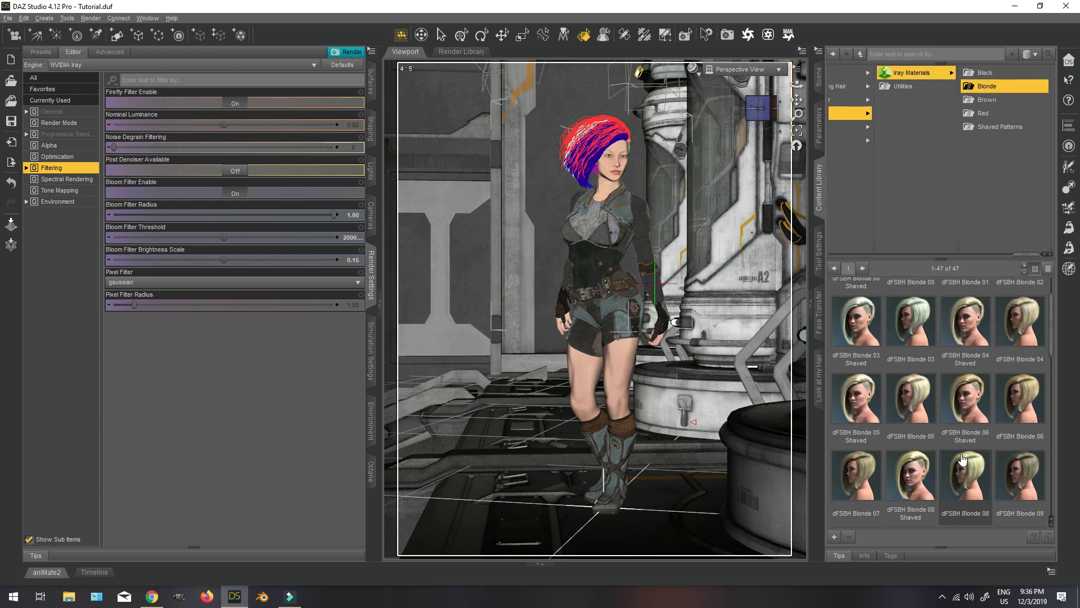
double_click(967, 381)
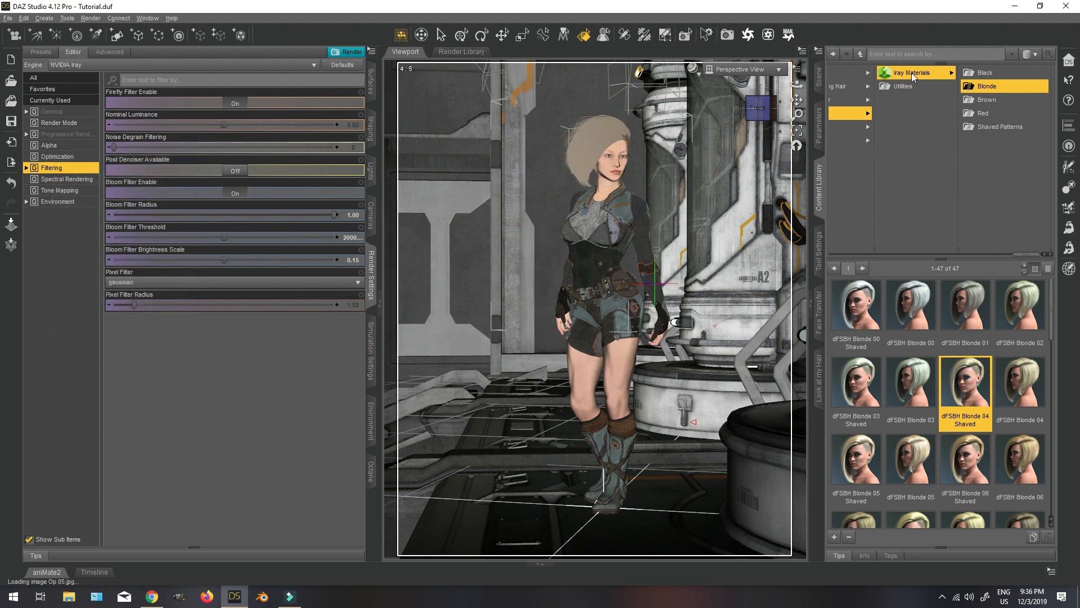
Apply the hair's Global Simulation Settings preset and hide the environment Group so only the figure is shown.
click(849, 113)
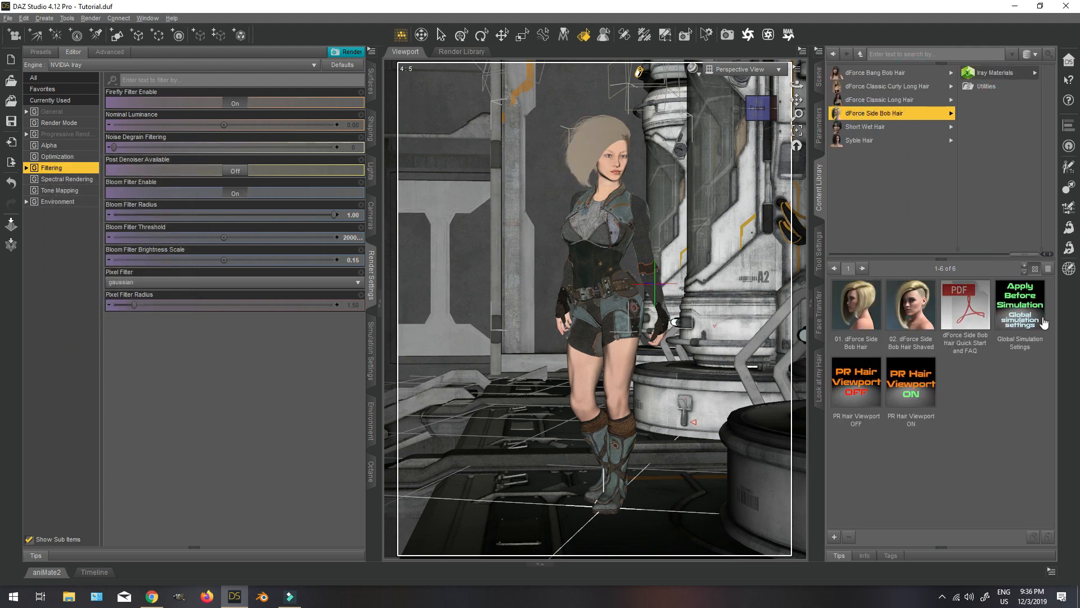
double_click(1021, 304)
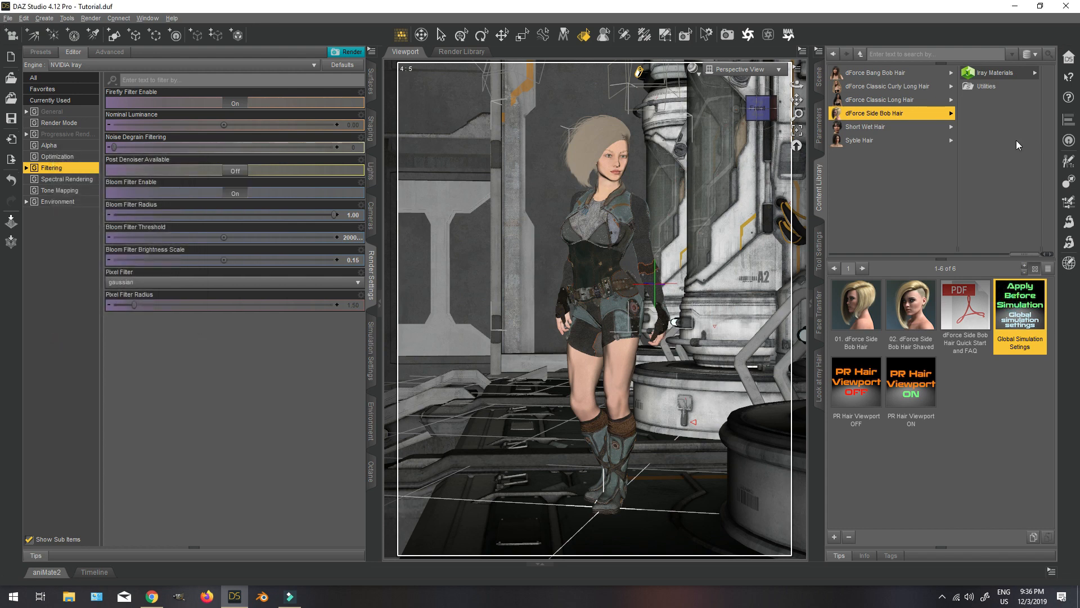
click(819, 78)
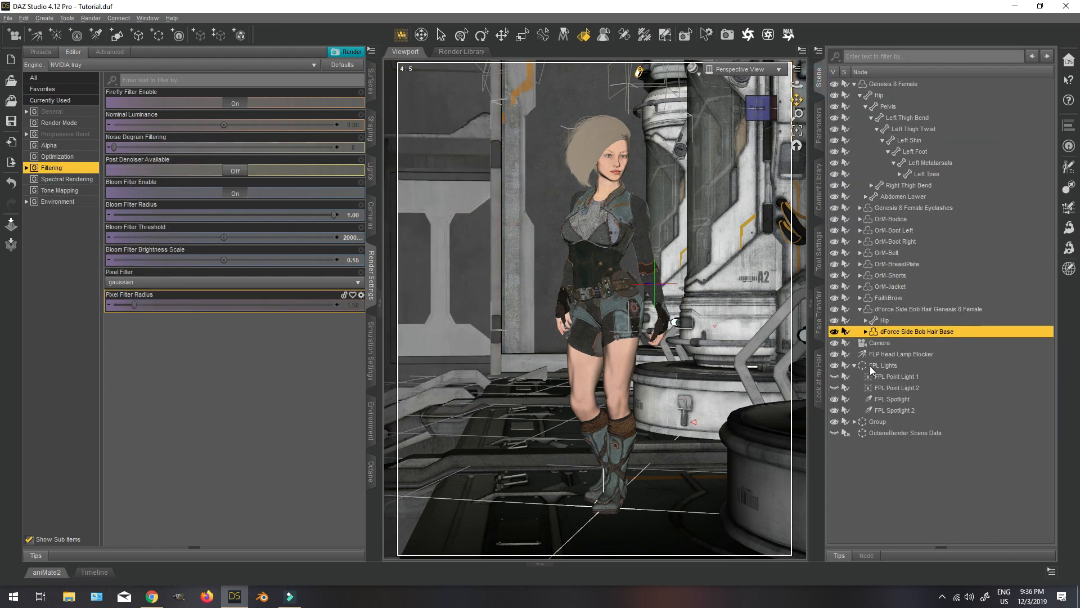
click(835, 422)
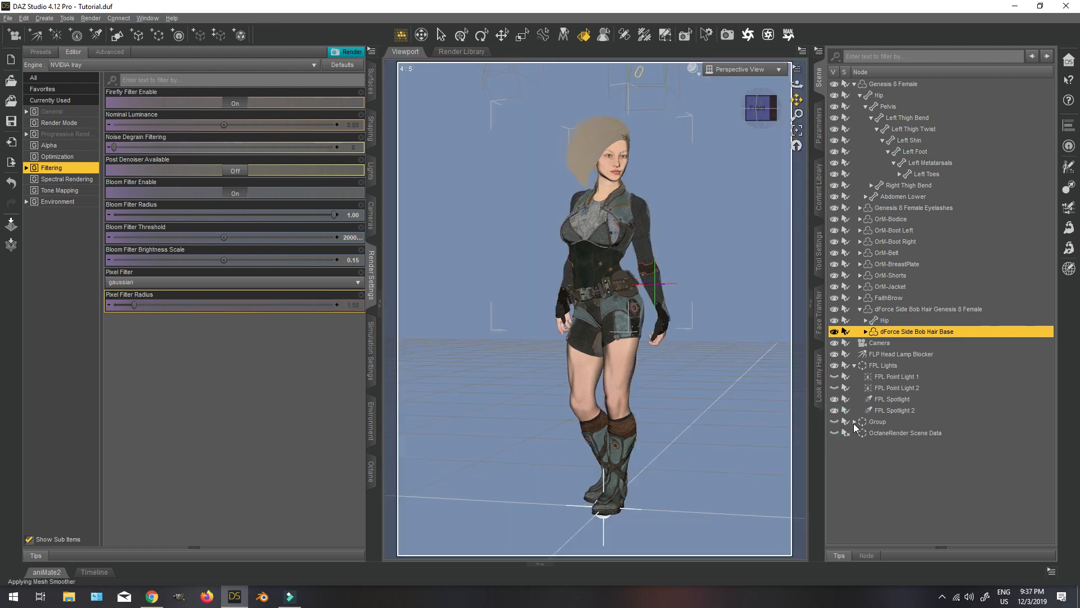
drag(760, 112, 752, 103)
scroll(741, 131, up, 1)
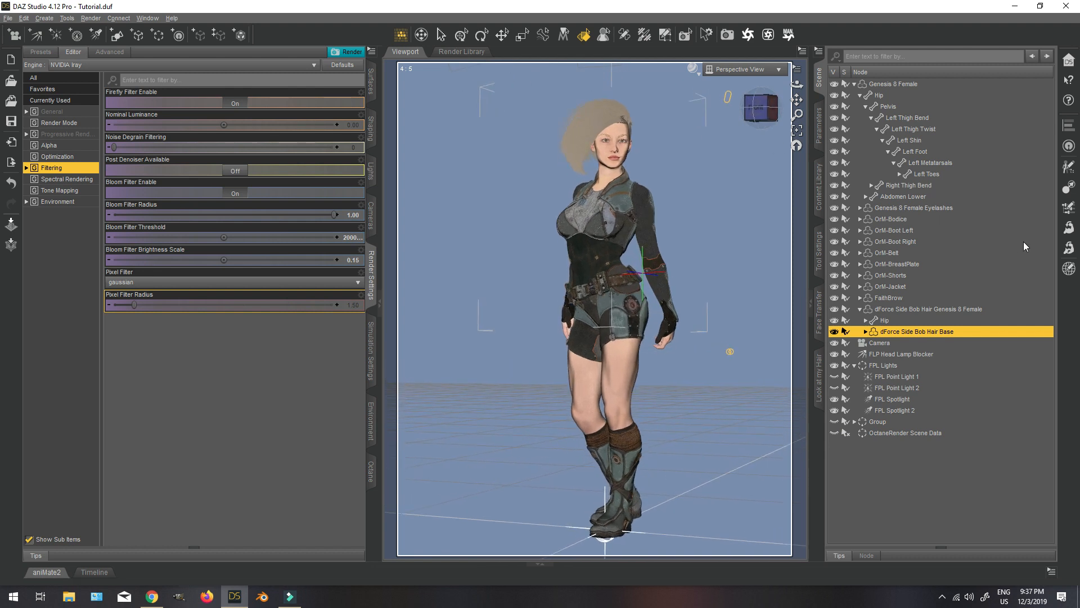
Run the dForce simulation on the current frame and stop it once the hair drapes down beside the face.
click(371, 356)
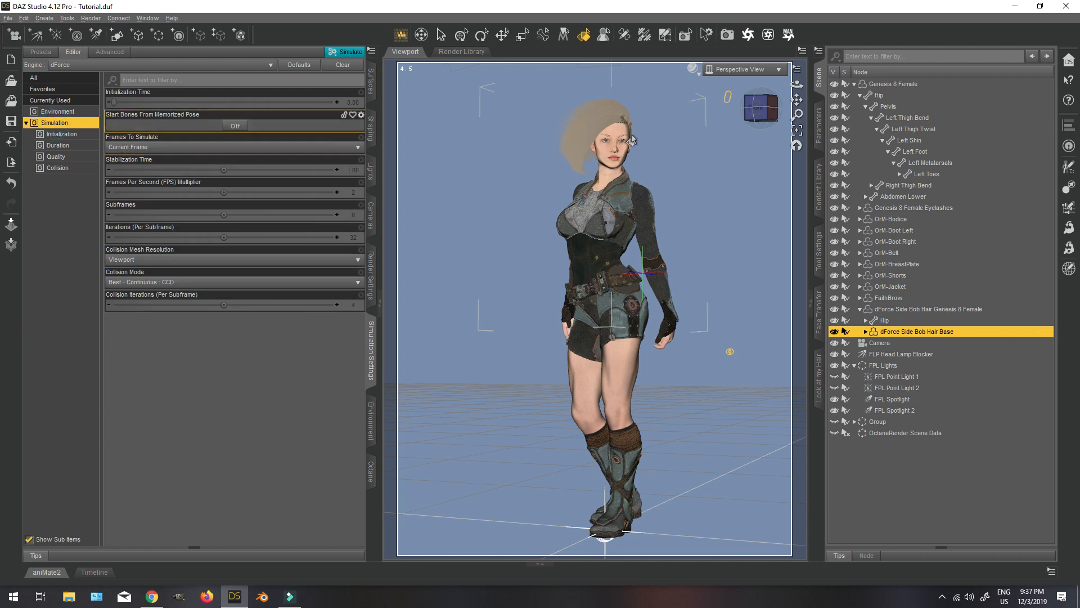
click(346, 53)
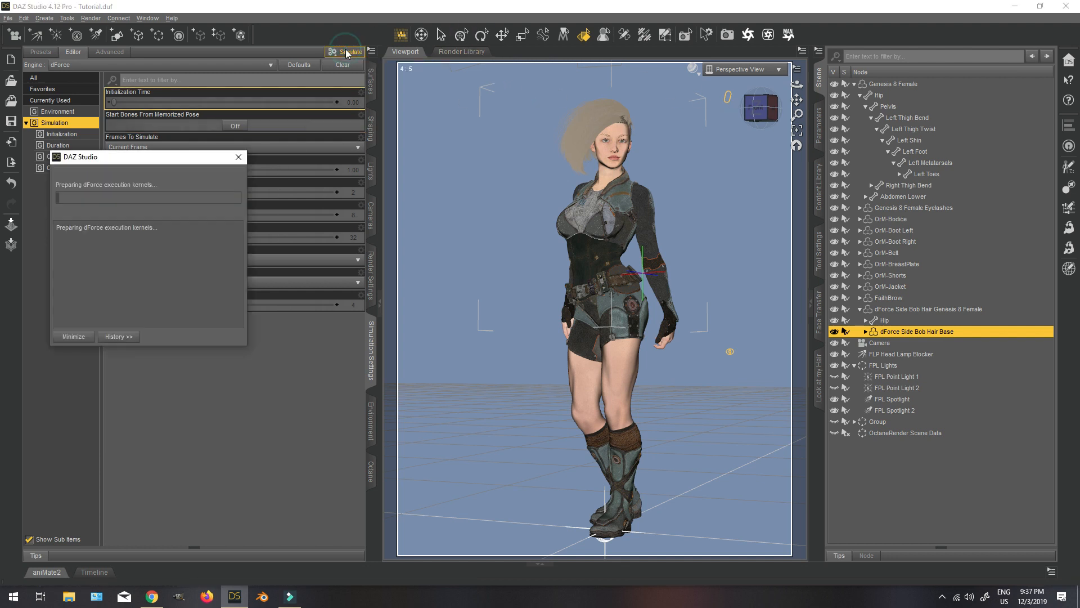
click(346, 53)
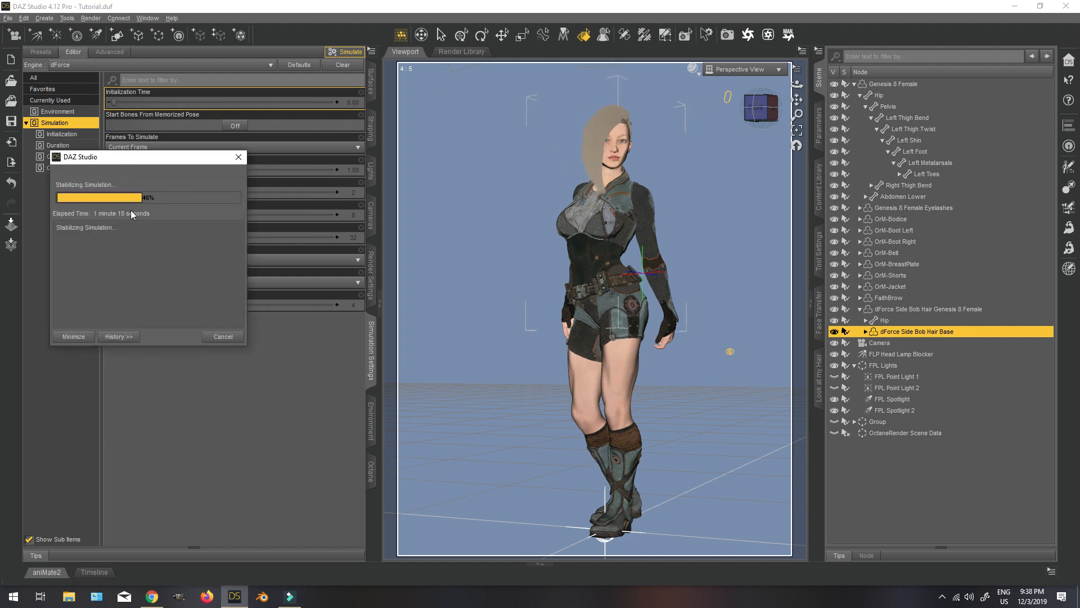
click(224, 336)
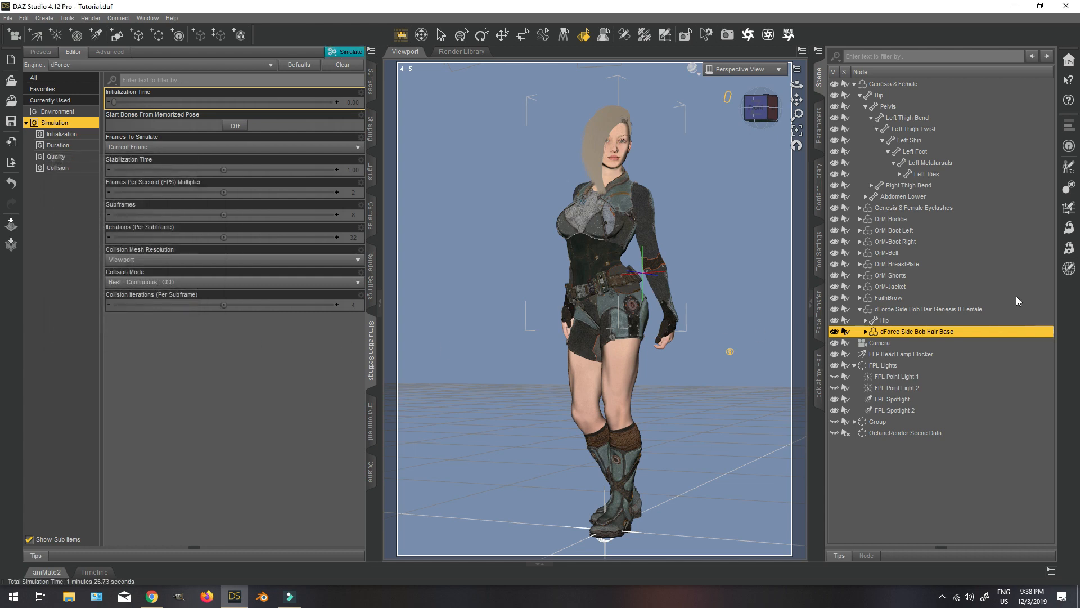
Look at the draped hair from another angle, switch the viewport to the Camera view and show the environment Group again.
click(761, 108)
drag(757, 114, 834, 115)
click(748, 70)
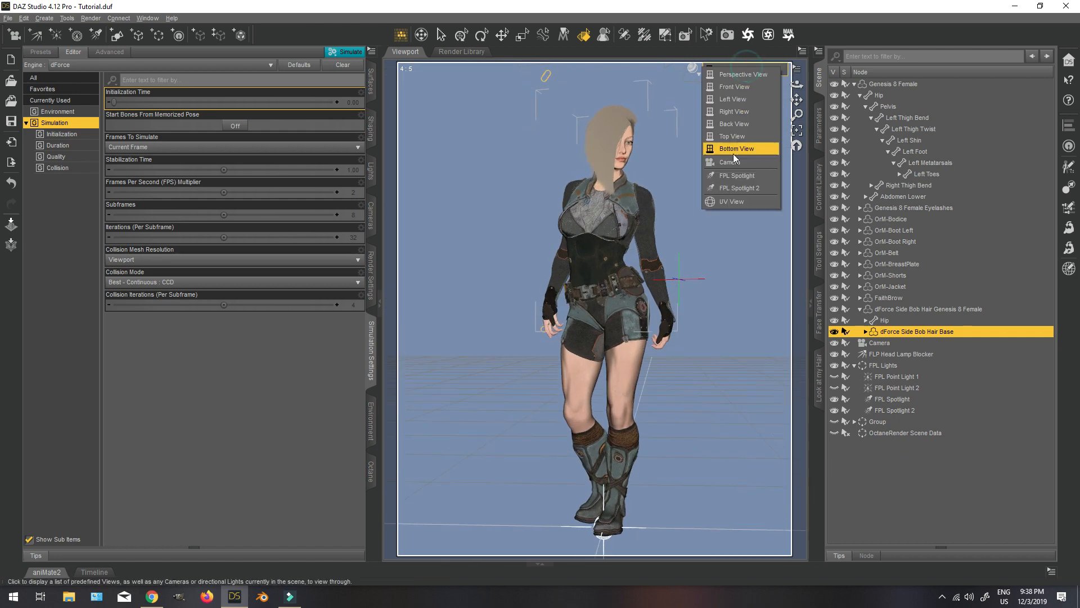
click(731, 152)
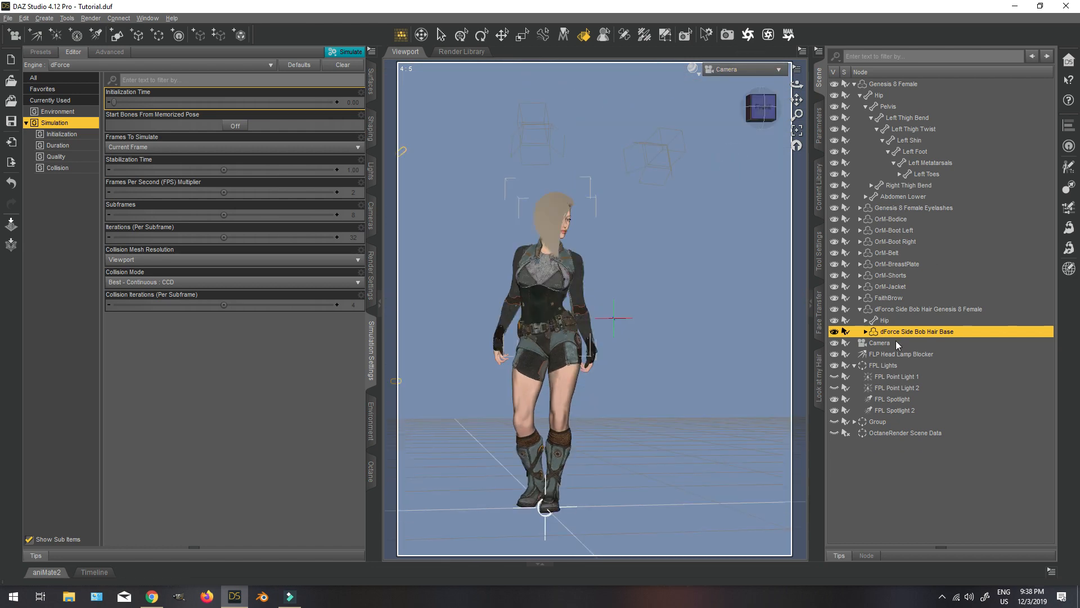
click(834, 421)
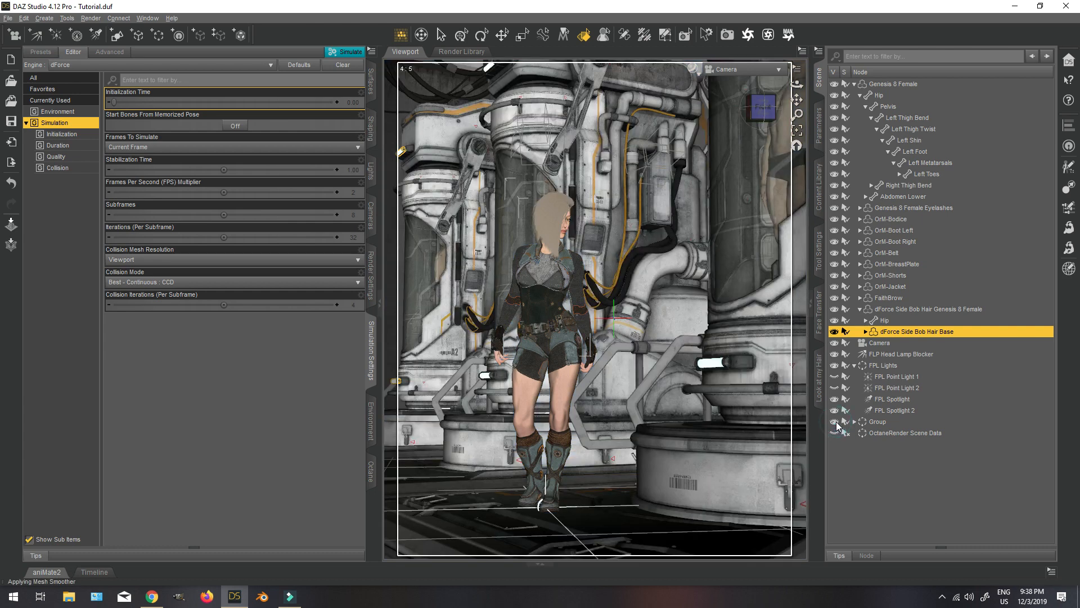
Preview the scene in NVIDIA Iray with the PR Hair Viewport ON preset applied to the hair, and return to Texture Shaded.
click(694, 71)
click(662, 202)
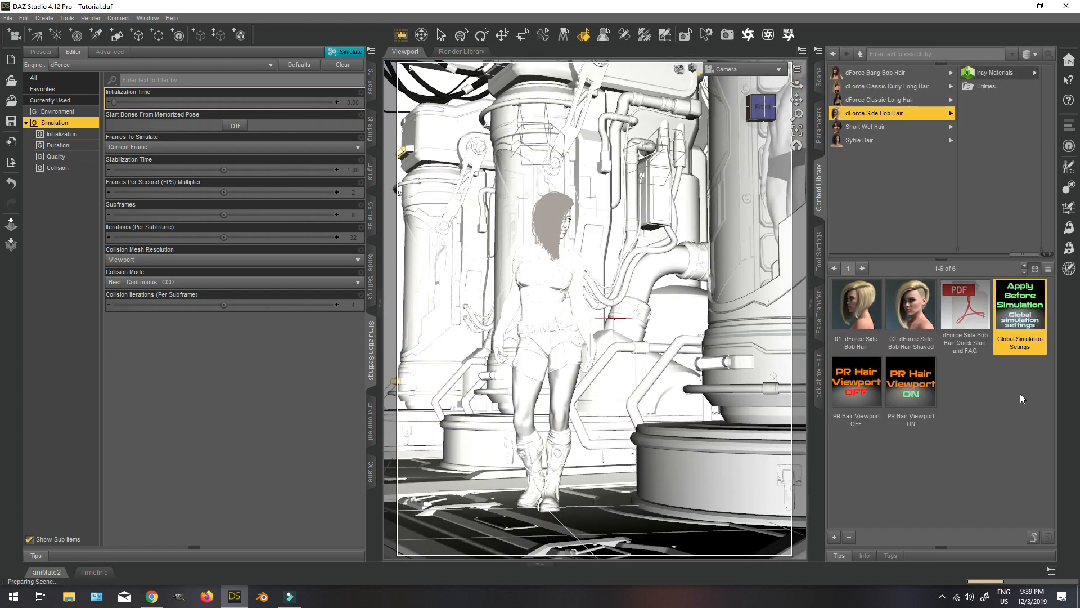
double_click(920, 383)
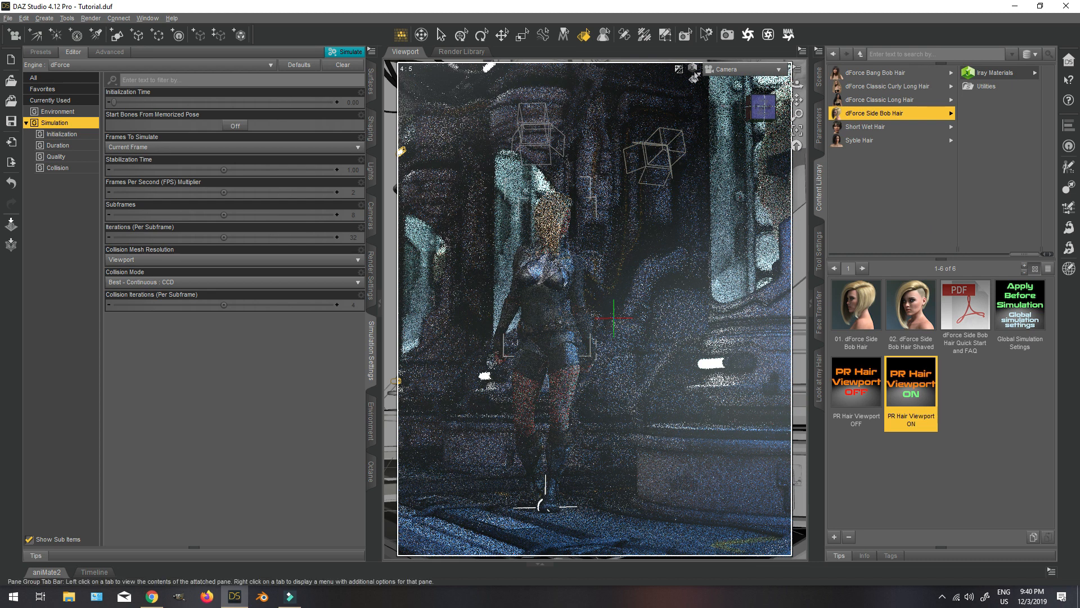
click(695, 72)
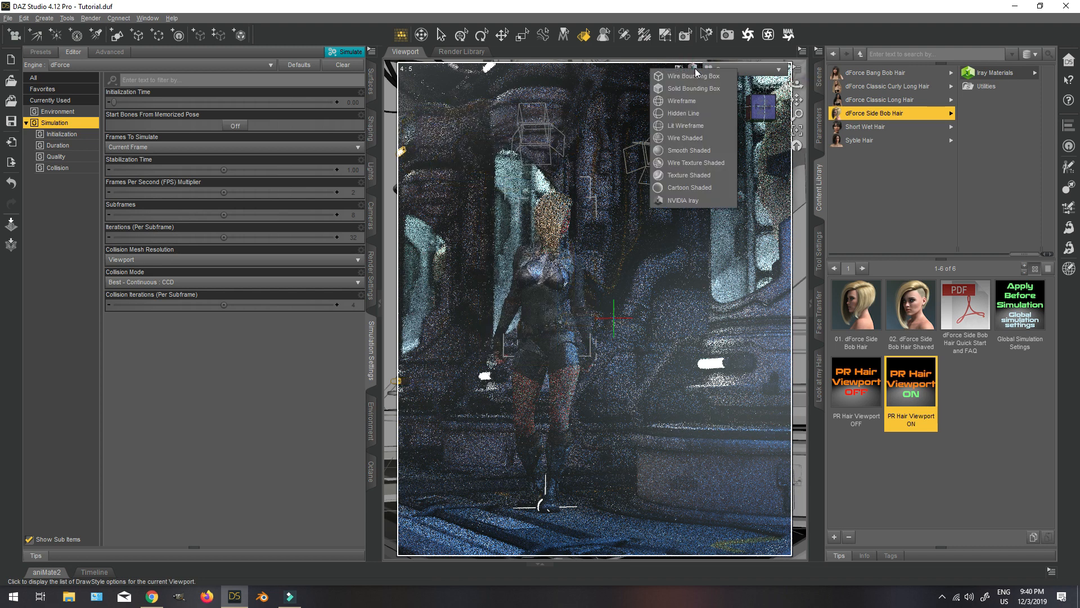
click(691, 180)
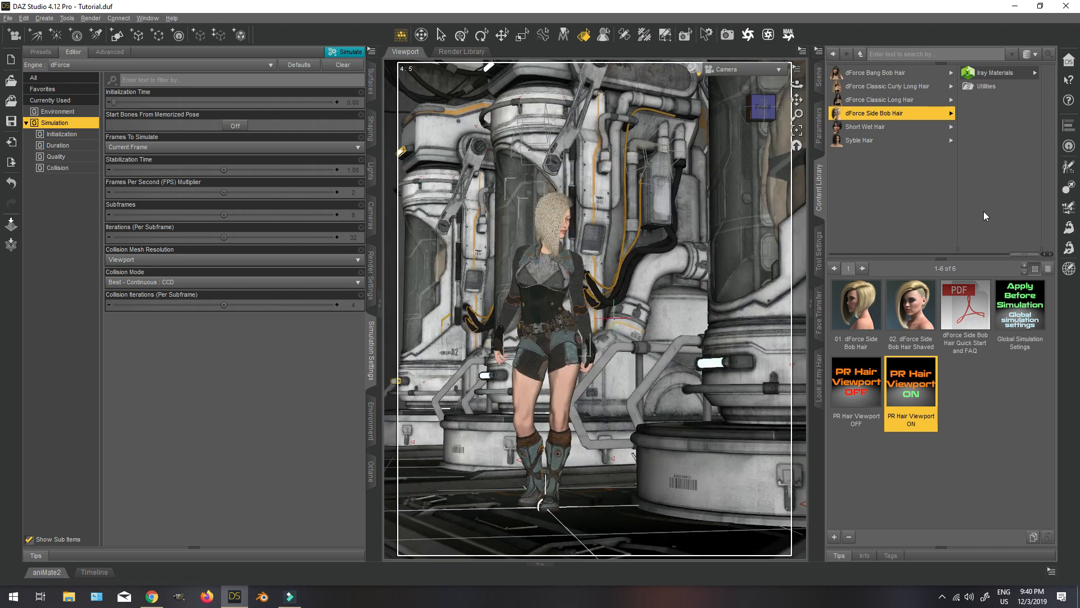
Select the Genesis 8 Female figure and apply the So Attitude 16Alt pose from the Aeon Soul pose library.
click(819, 75)
click(899, 84)
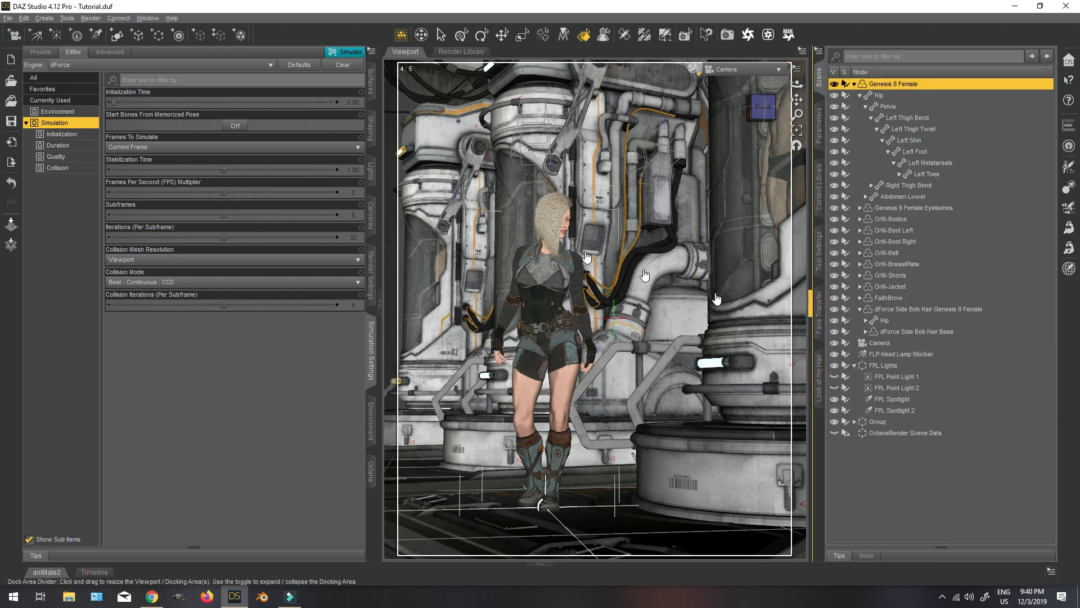
click(819, 187)
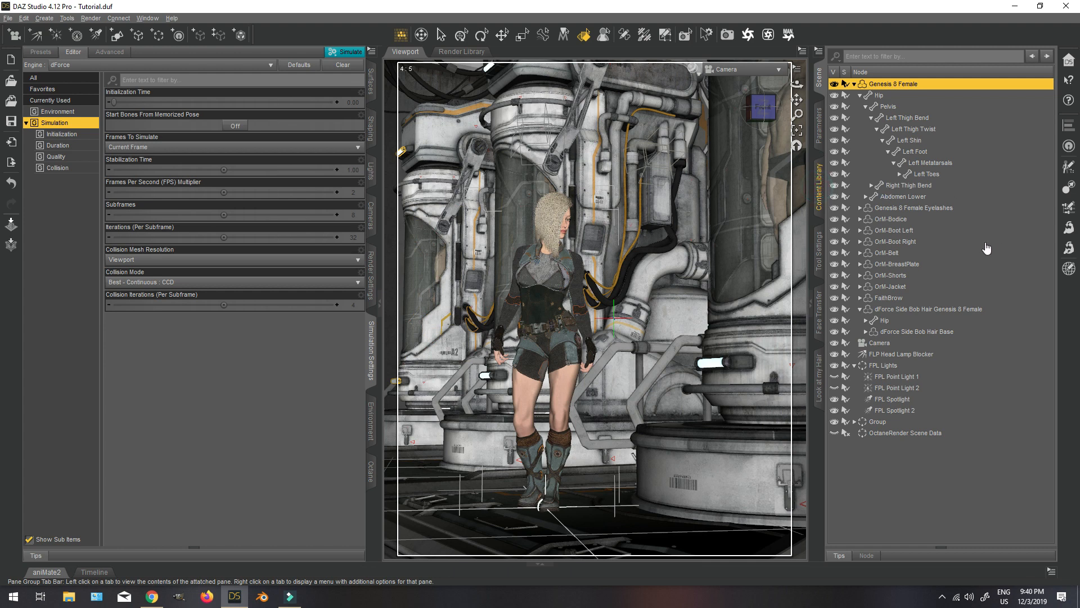
drag(1019, 256, 1011, 255)
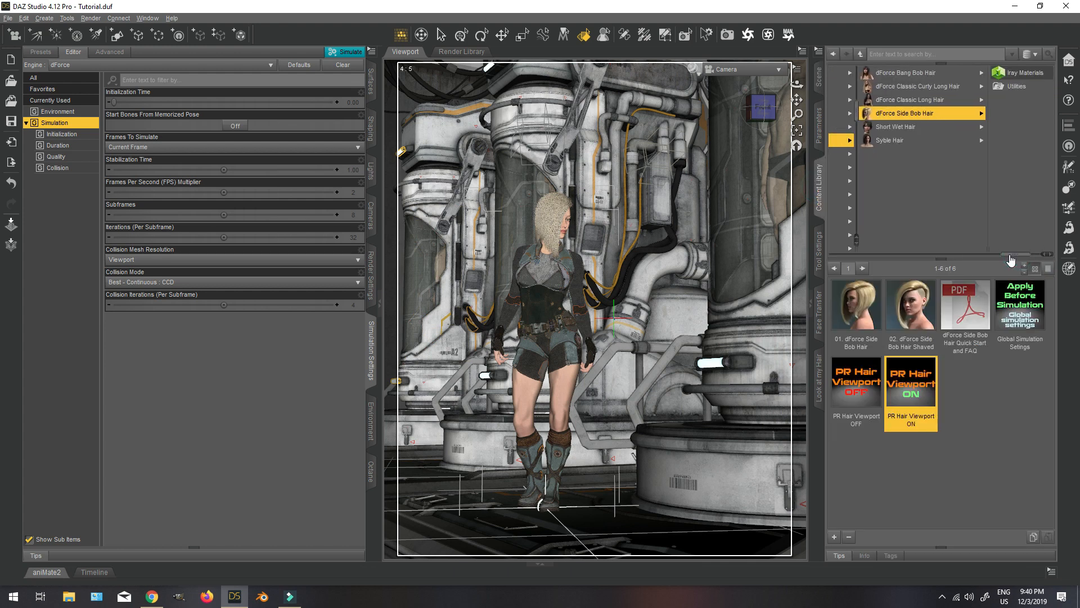
click(819, 75)
click(822, 189)
drag(1018, 255, 845, 255)
click(980, 77)
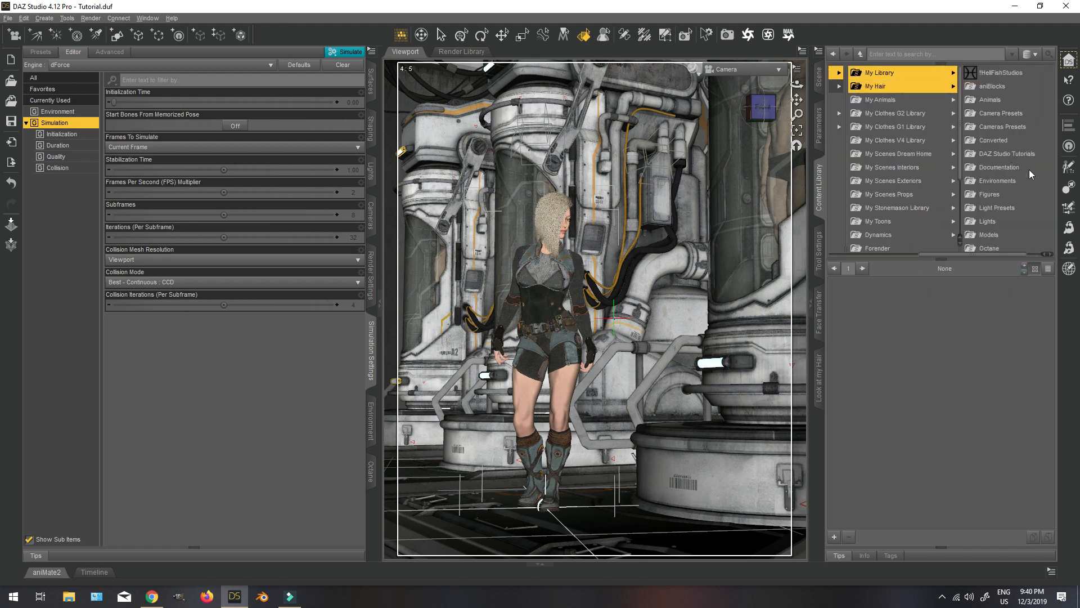
click(982, 222)
click(1000, 207)
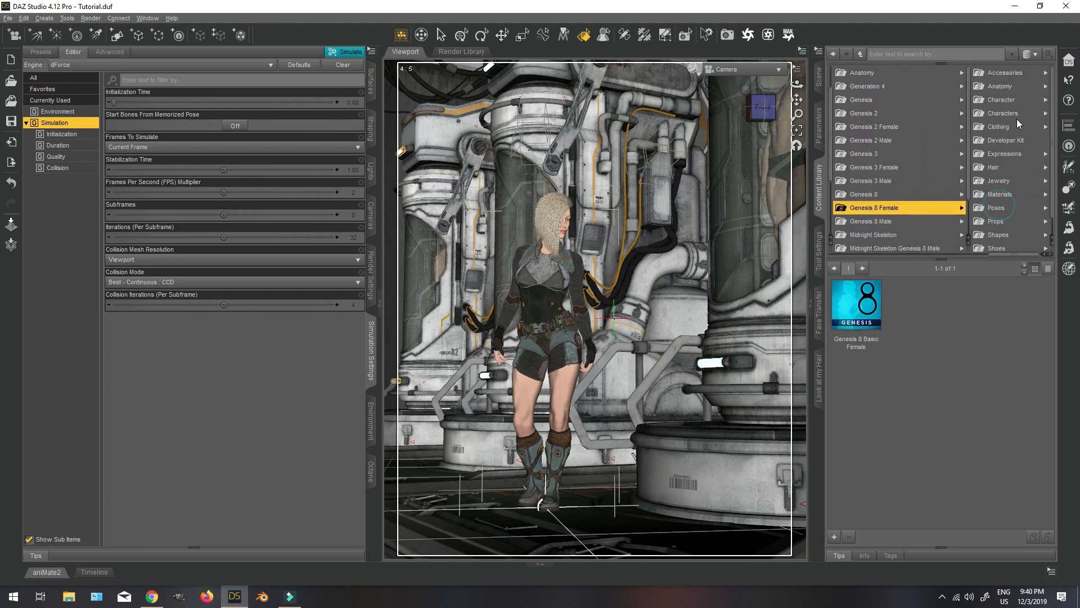
click(1000, 207)
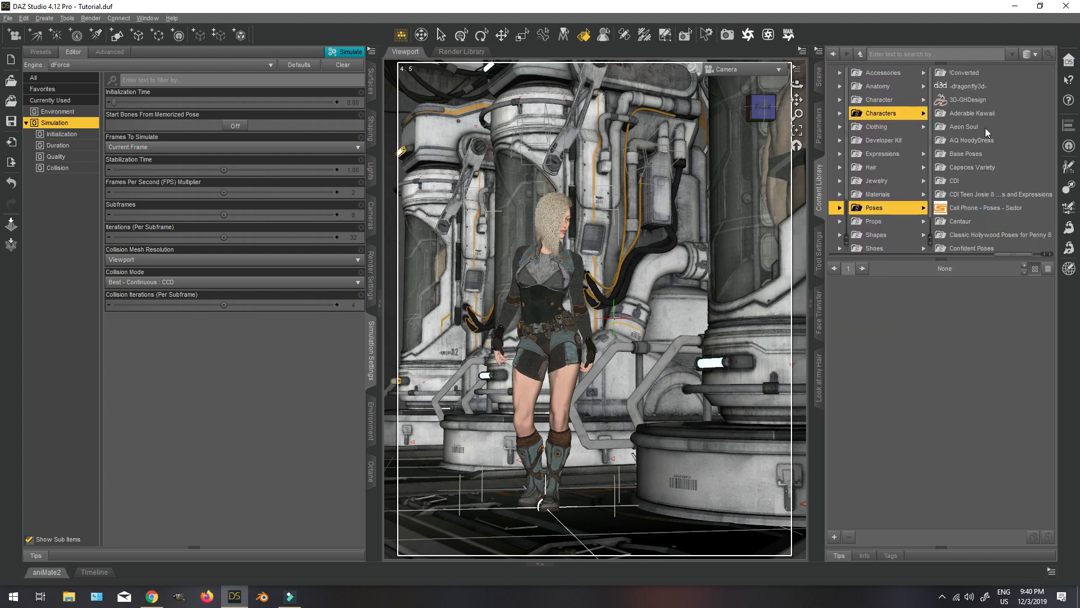
click(984, 127)
click(1005, 87)
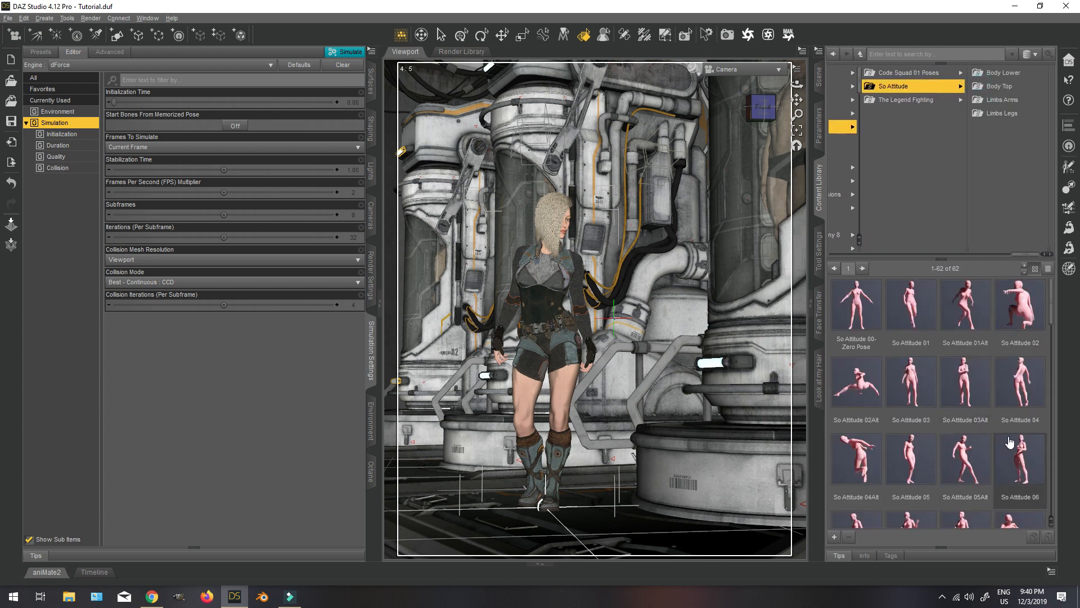
scroll(1044, 468, down, 6)
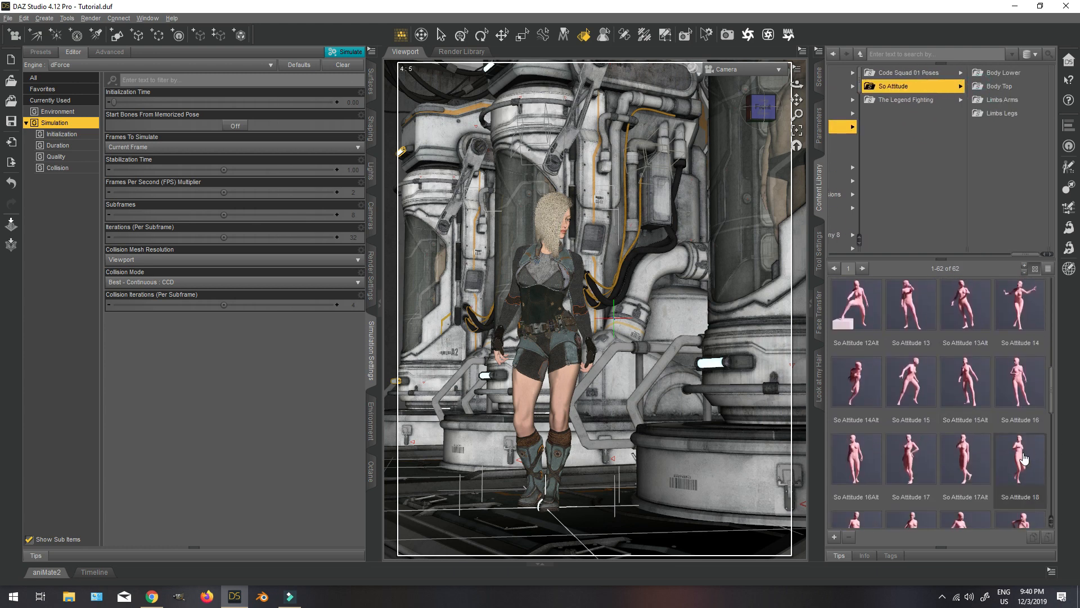
double_click(856, 458)
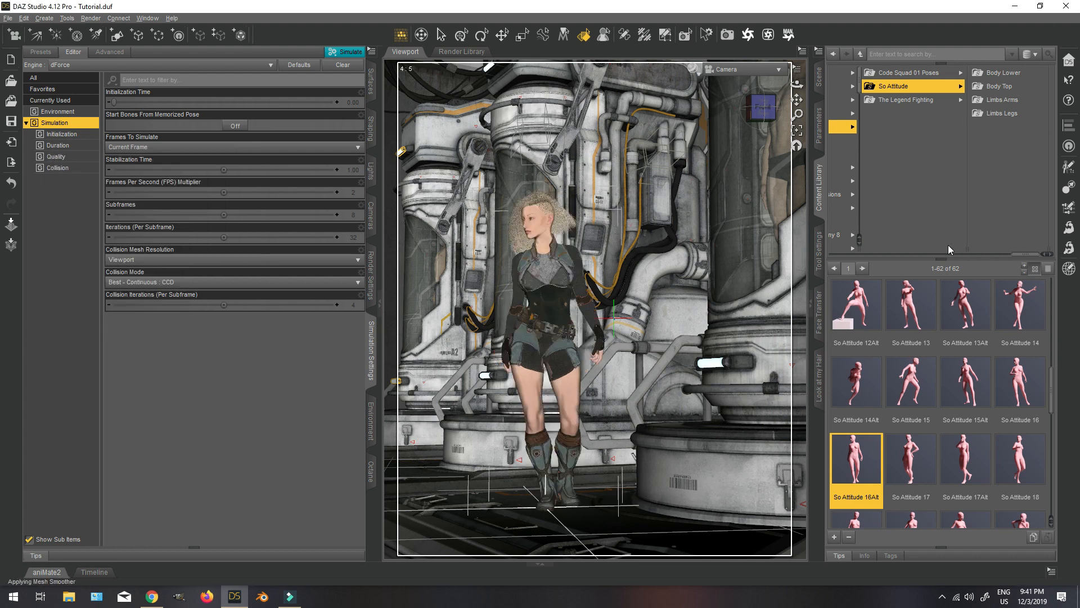
Hide the figure's OrM-Bodice garment and select the Genesis 8 Female figure.
click(818, 76)
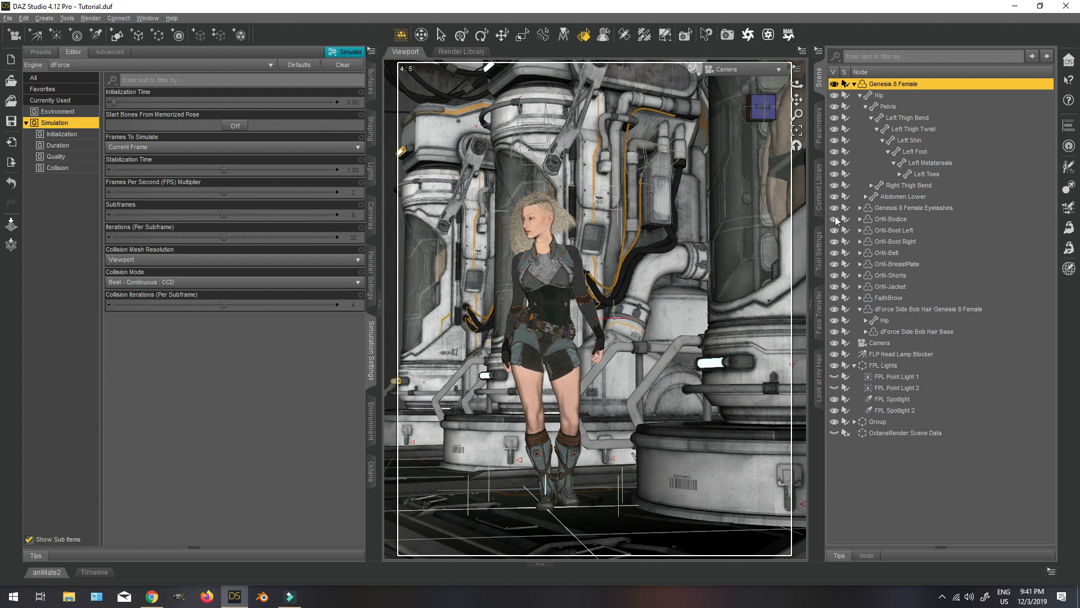
click(890, 255)
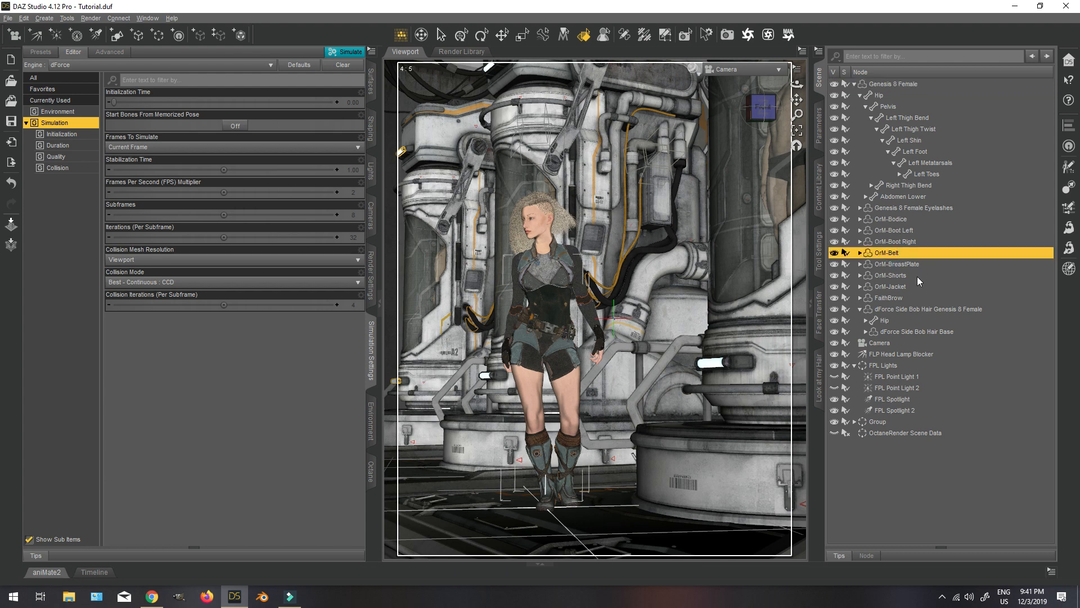
click(913, 264)
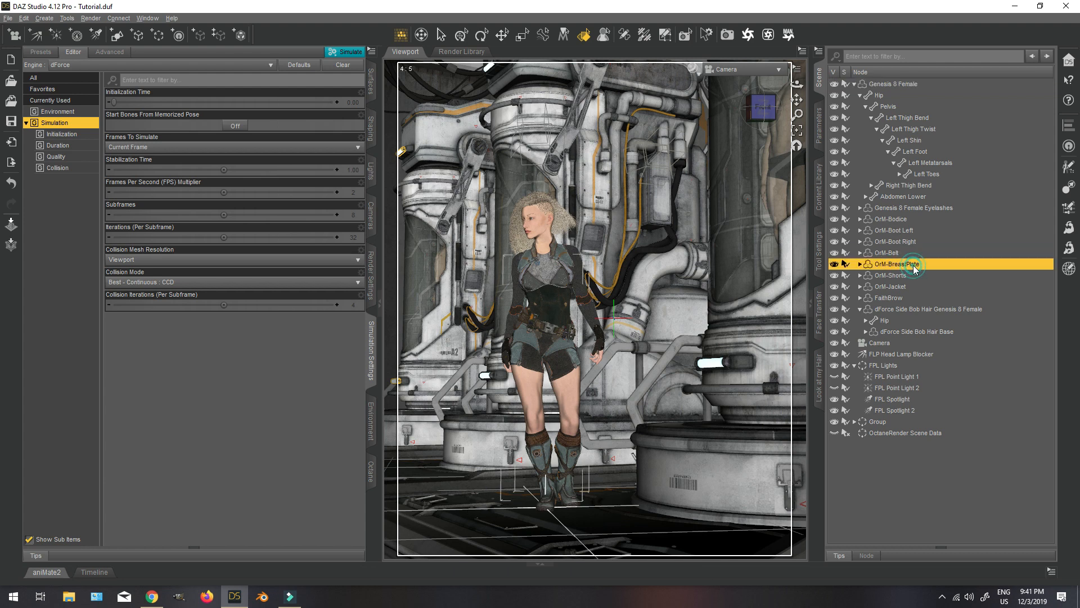
click(834, 219)
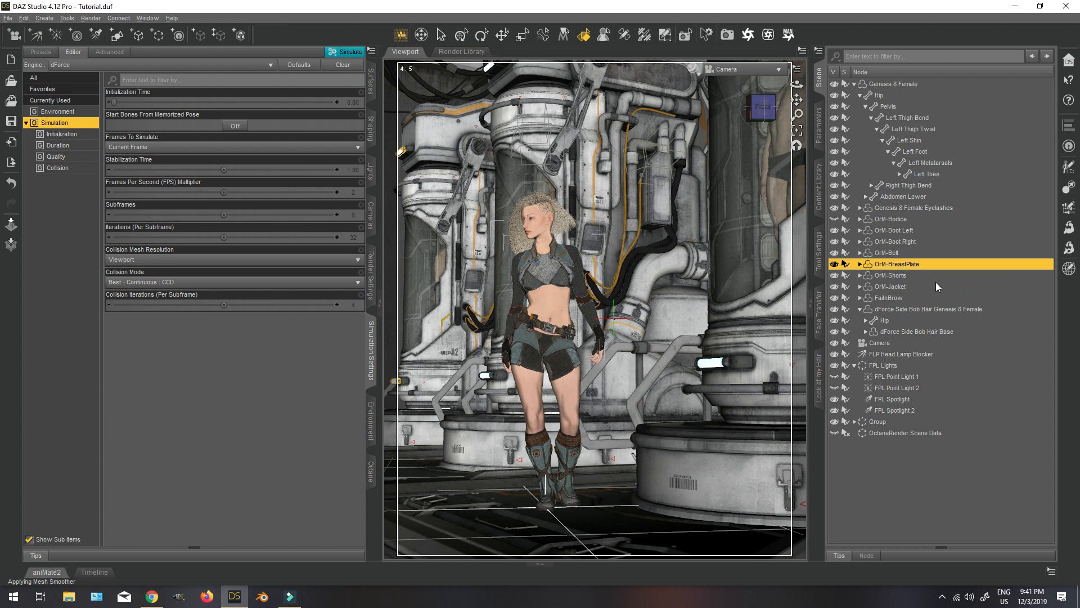
click(909, 83)
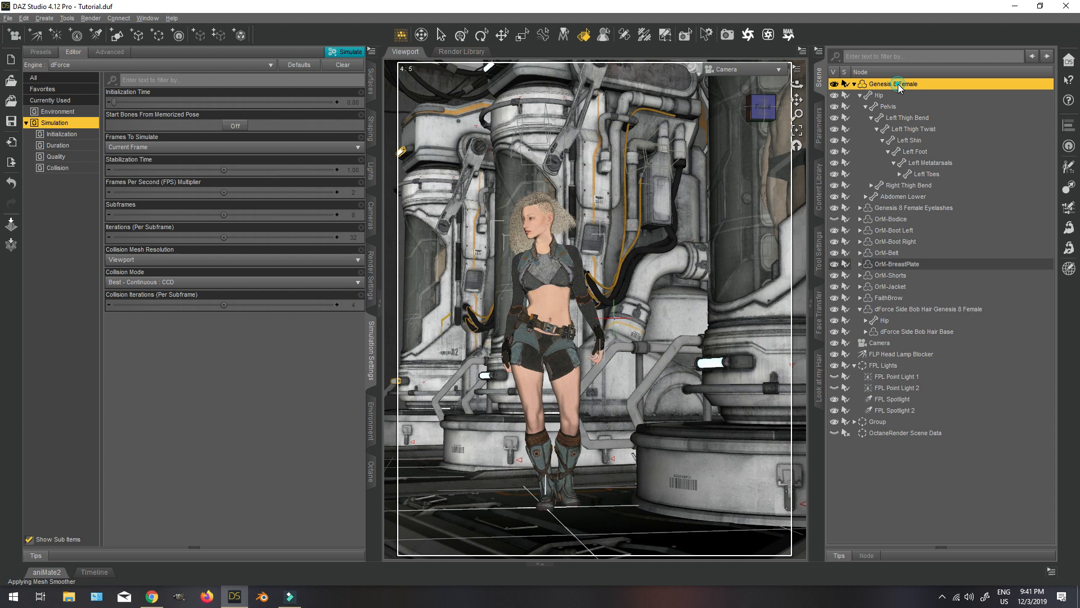
Rotate the Genesis 8 Female figure around its Y axis so that it faces the camera more directly.
click(818, 125)
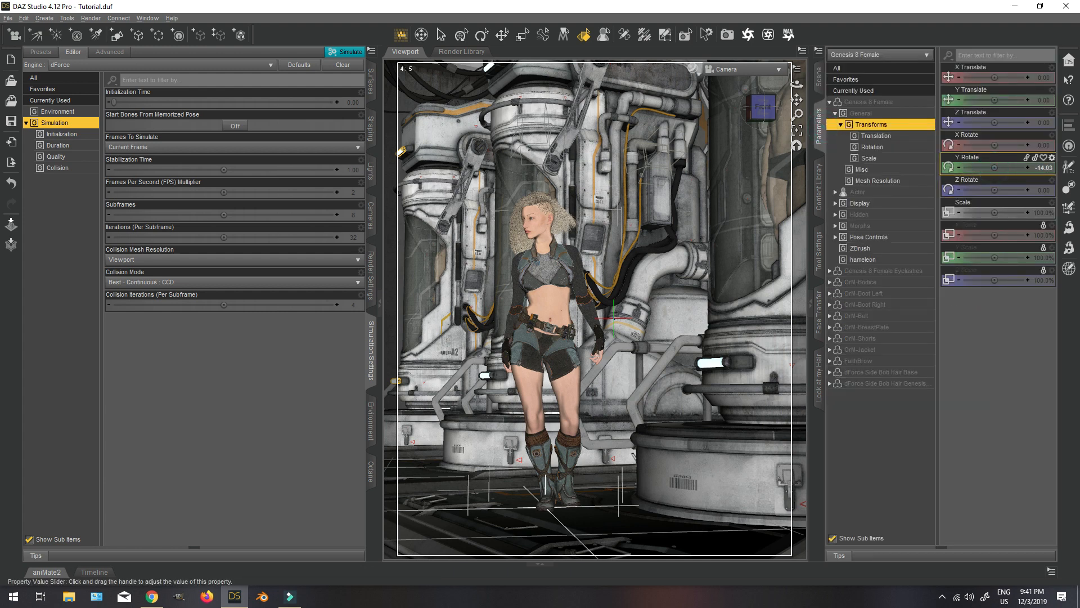
drag(995, 167, 1011, 168)
click(818, 79)
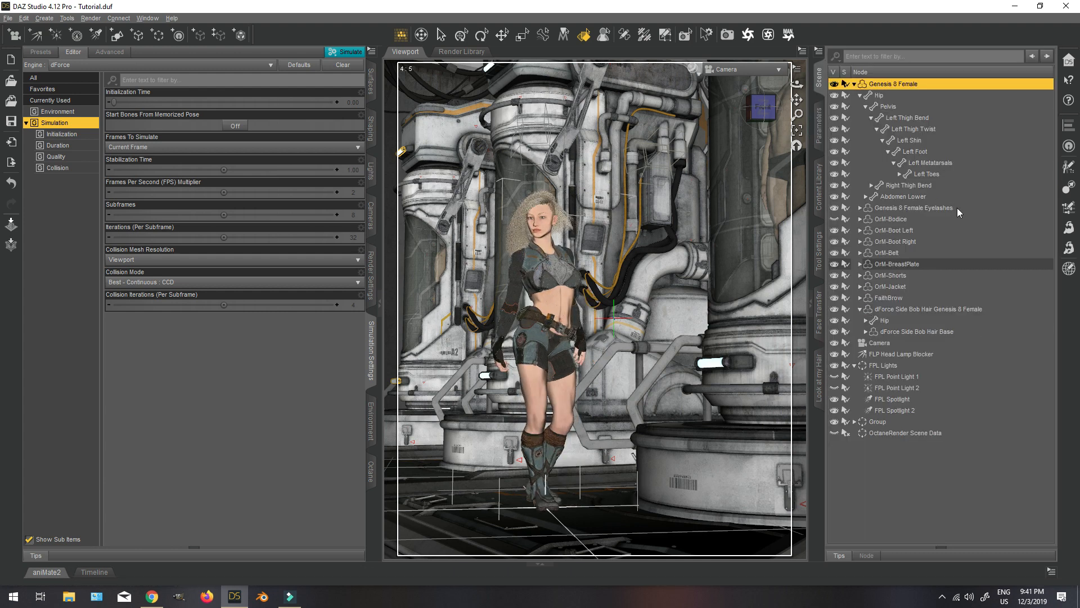
Hide the dForce Side Bob Hair and its Hair Base on the figure.
click(818, 187)
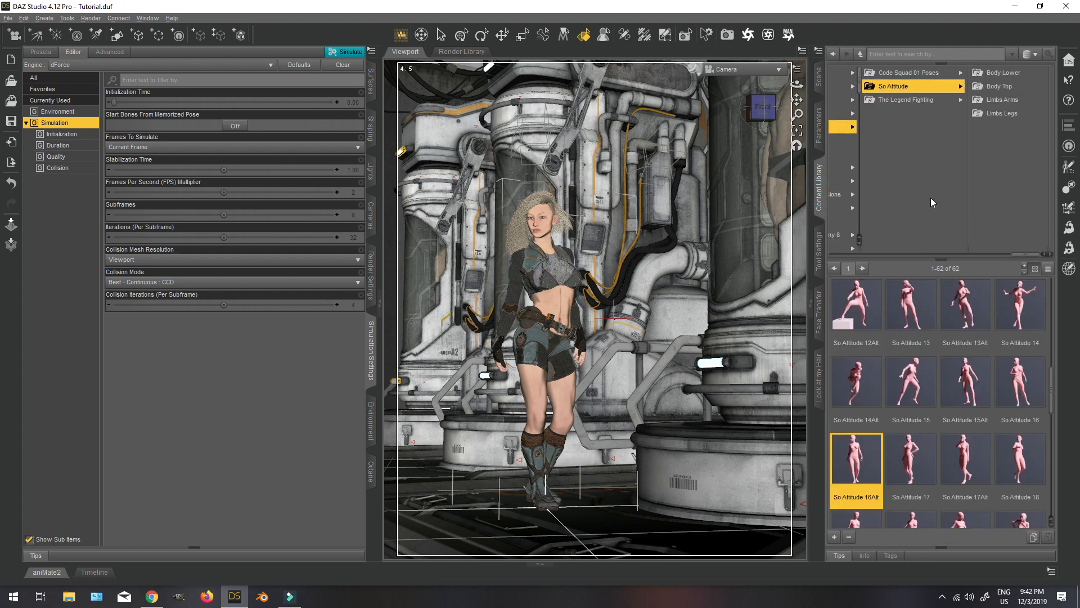
click(819, 78)
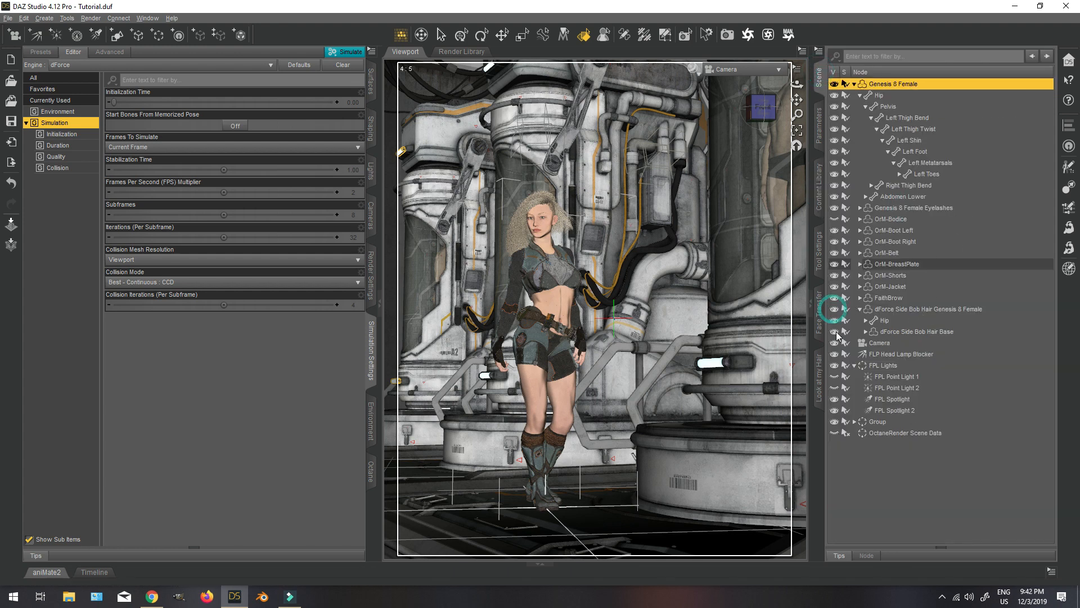
click(833, 309)
click(835, 332)
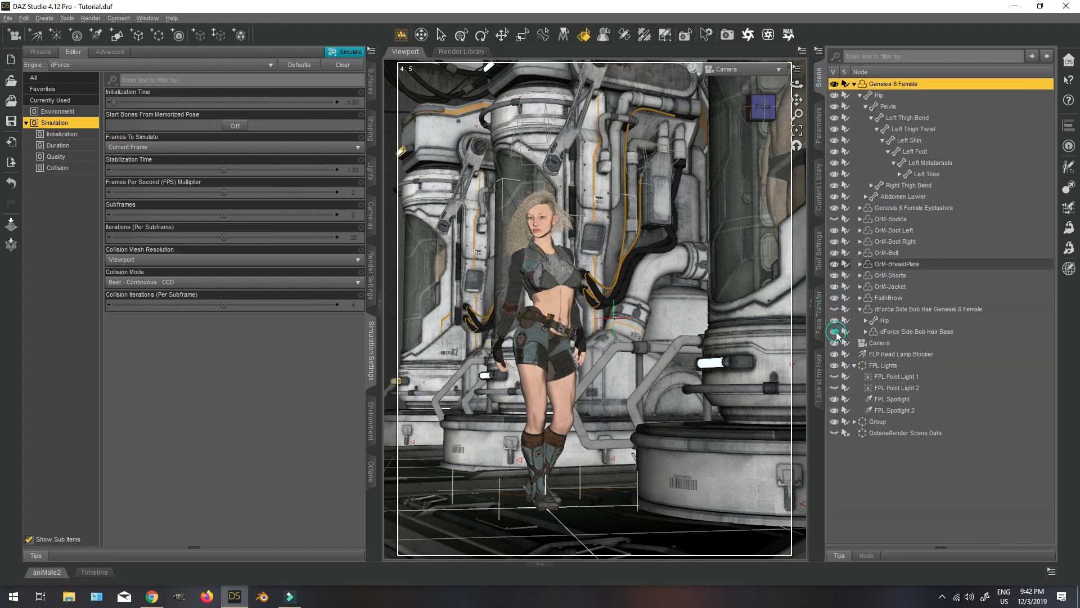
Browse the Aeon Soul clothing collections for Genesis 8 Female and add the PX_Top garment to the figure.
click(819, 191)
drag(1033, 257, 960, 257)
click(930, 114)
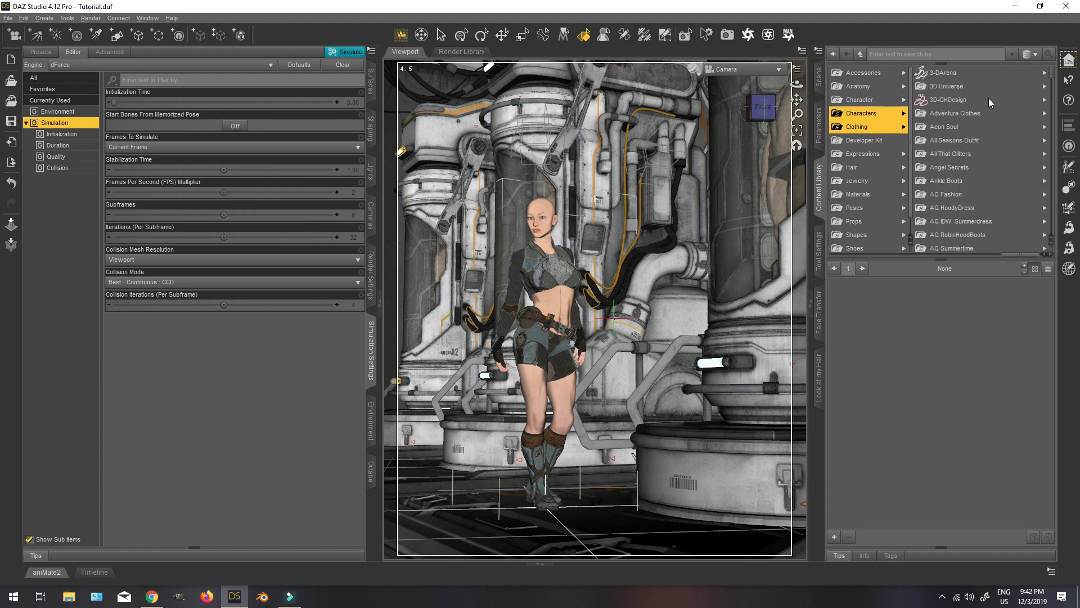
click(969, 127)
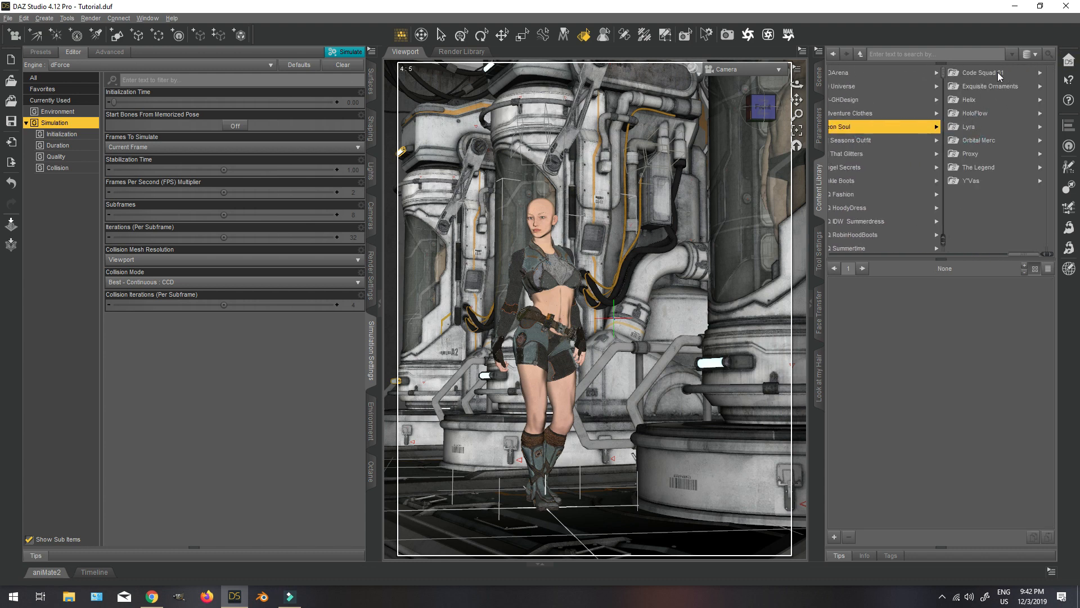
click(997, 72)
key(Down)
key(Down)
key(Down)
key(Down)
key(Down)
key(Down)
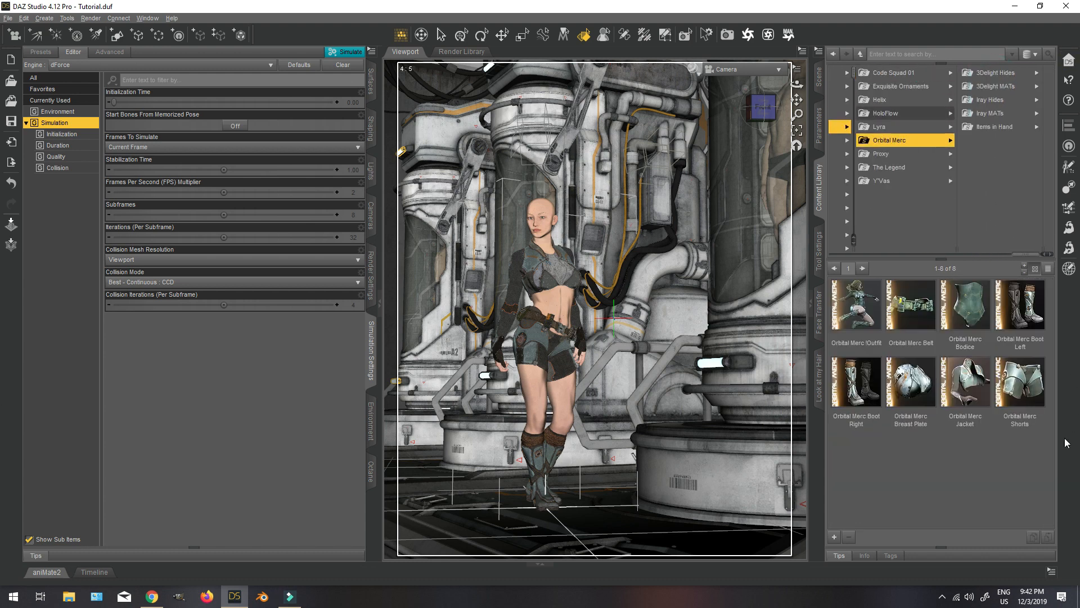
Delete the OrM-Bodice and OrM-BreastPlate garments and briefly toggle the visibility of OrM-Belt.
click(819, 77)
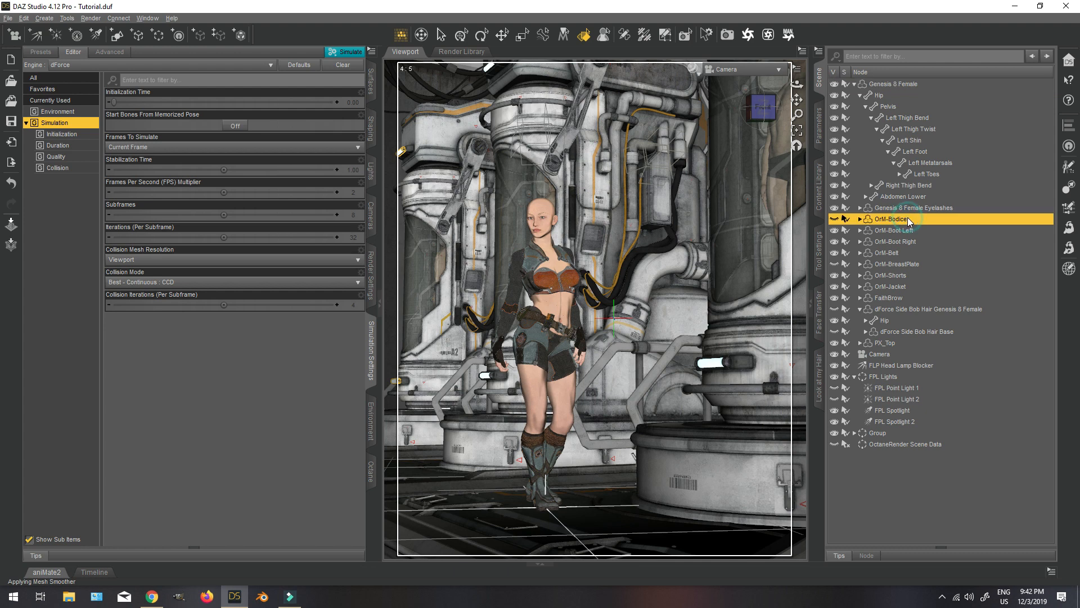
ctrl+click(917, 266)
key(Delete)
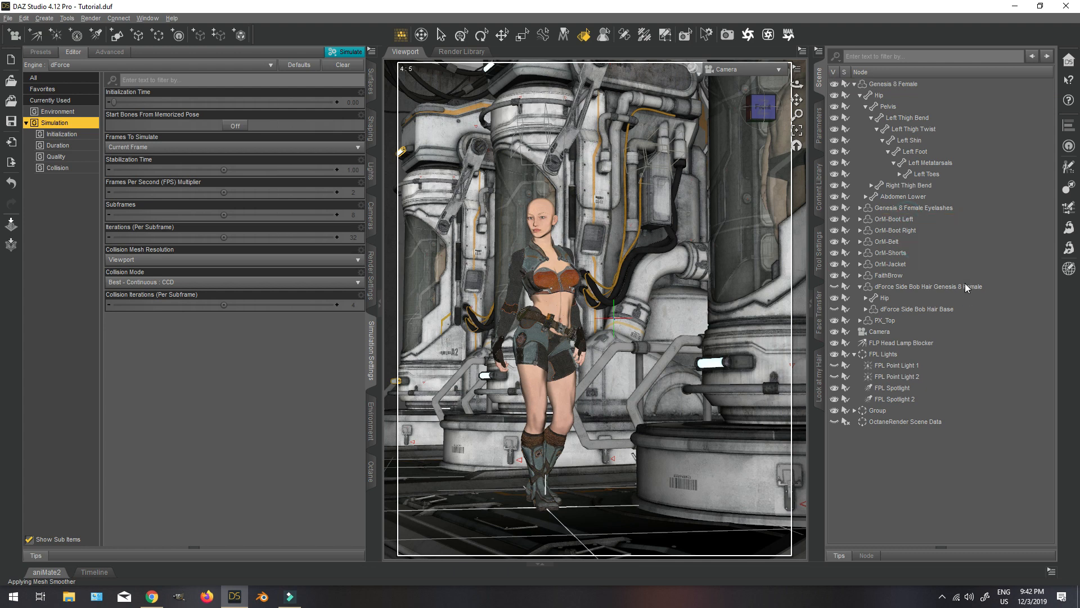
click(836, 241)
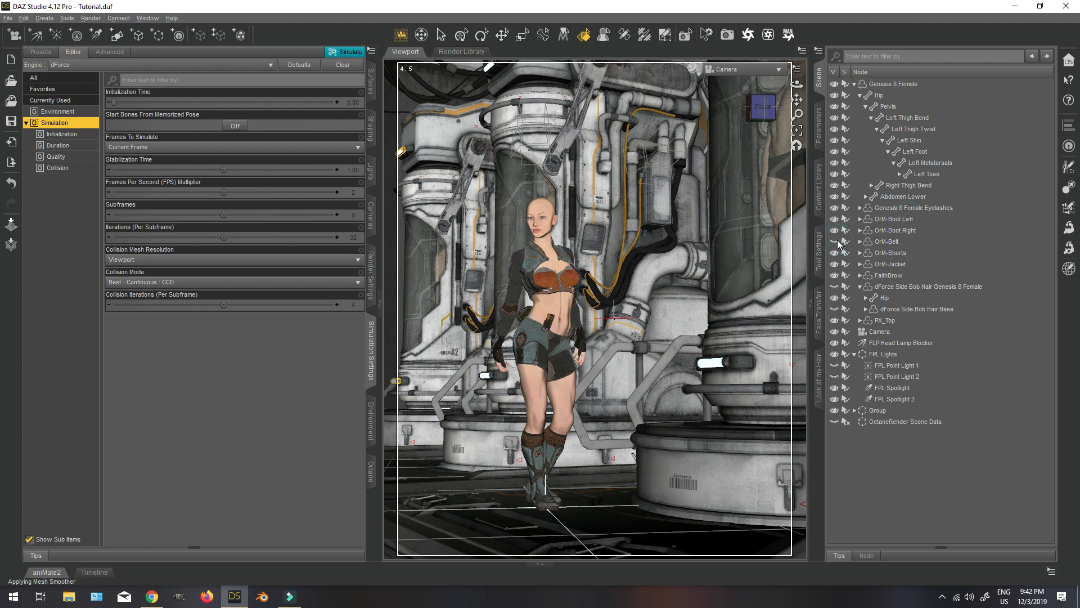
click(838, 243)
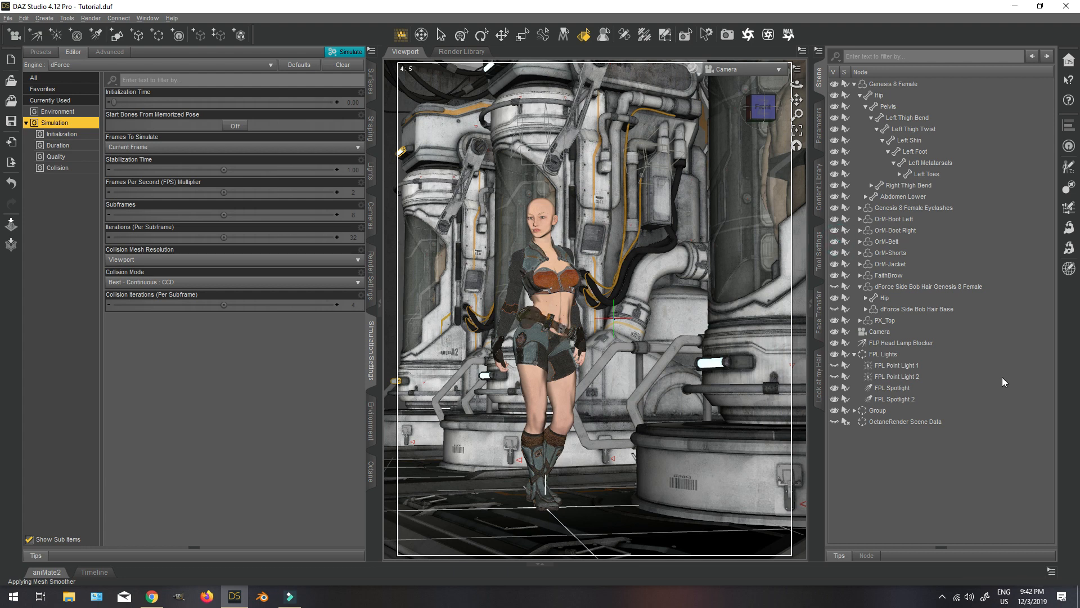
Preview the scene in NVIDIA Iray and apply the UltraSciFi USF-TopDmg Iray material to PX_Top.
click(695, 68)
click(680, 196)
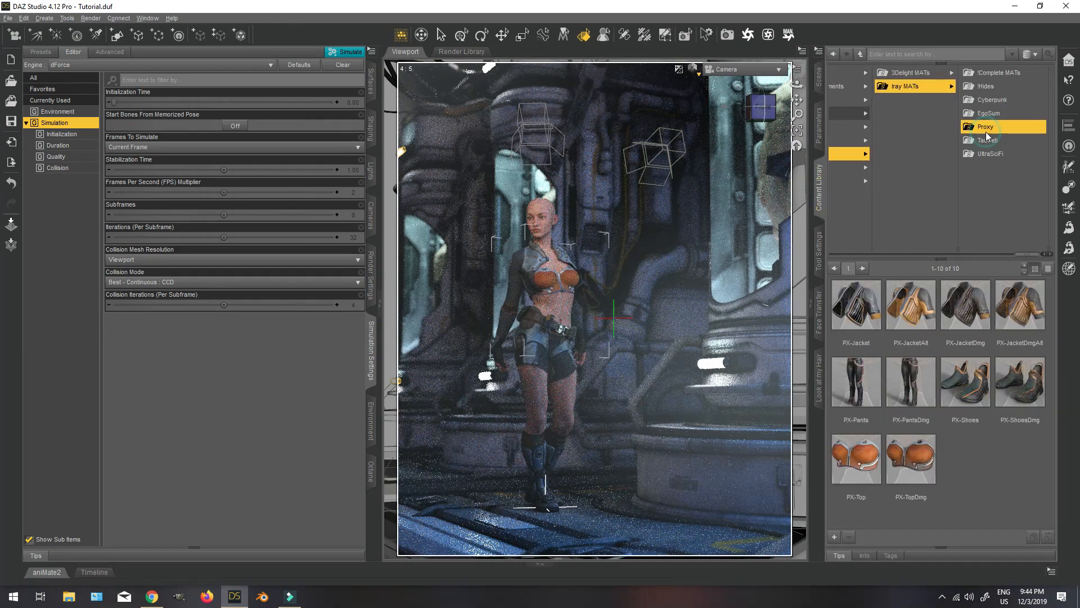
click(987, 154)
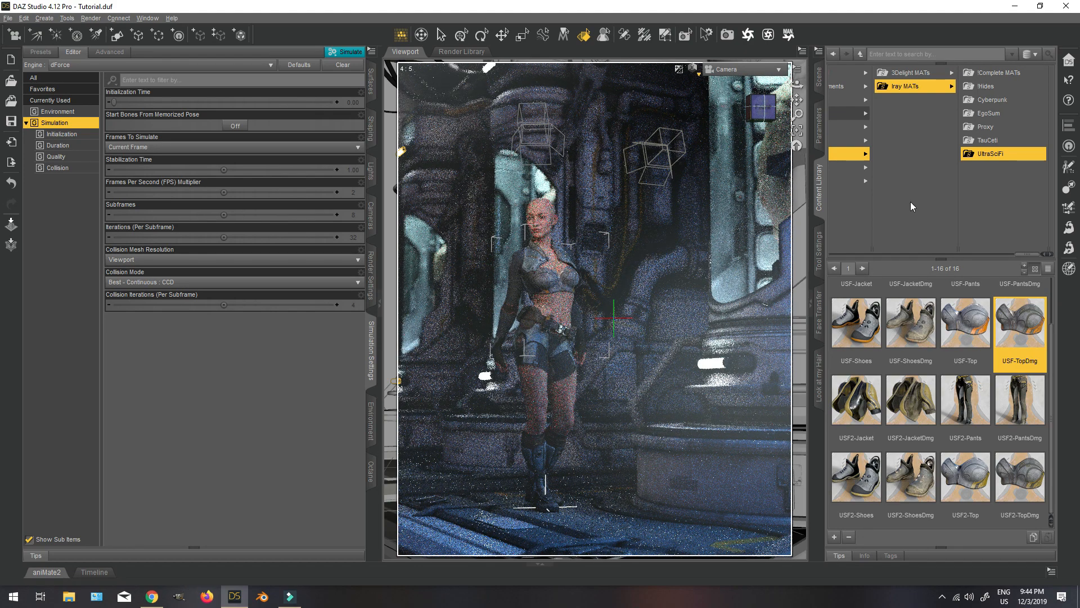
Show the side bob hair again, return the viewport to Texture Shaded and hide the environment Group.
click(819, 77)
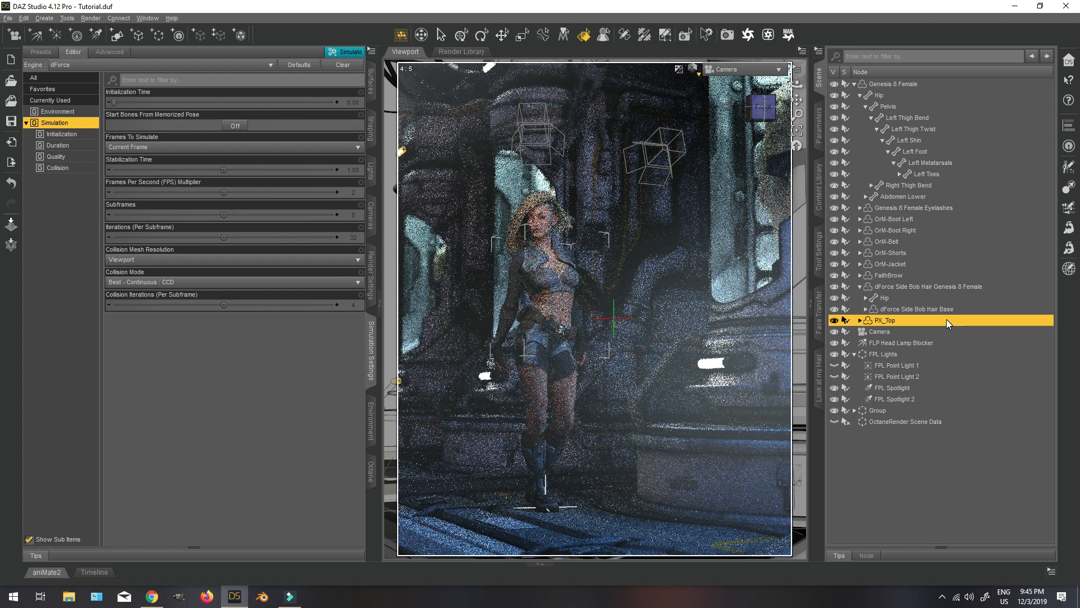
click(693, 69)
click(683, 174)
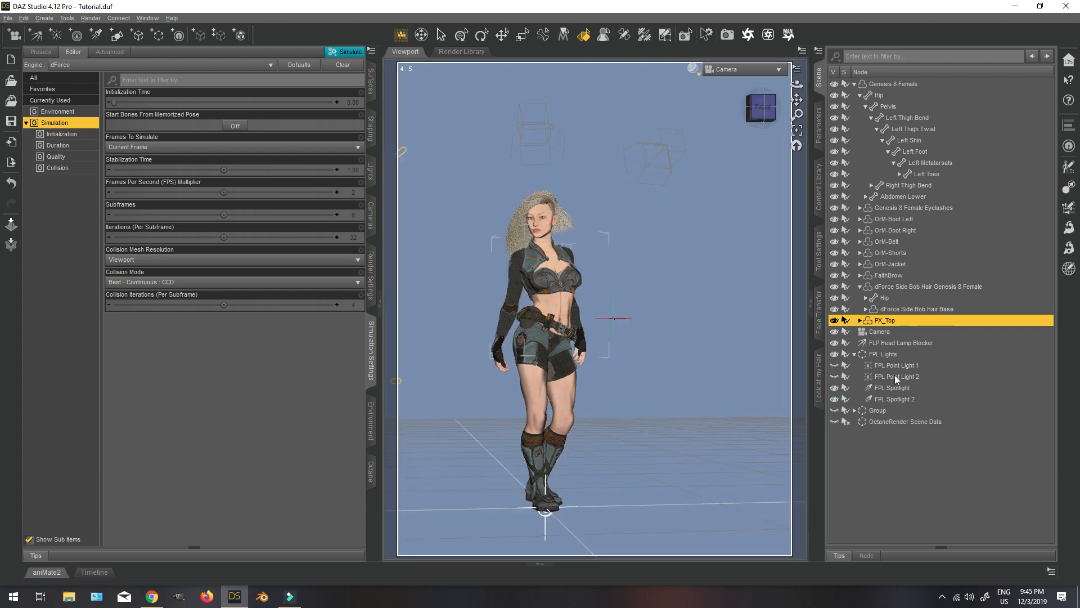
Switch to the Perspective View, run the dForce simulation on the hair and show the environment Group again.
click(723, 70)
click(762, 174)
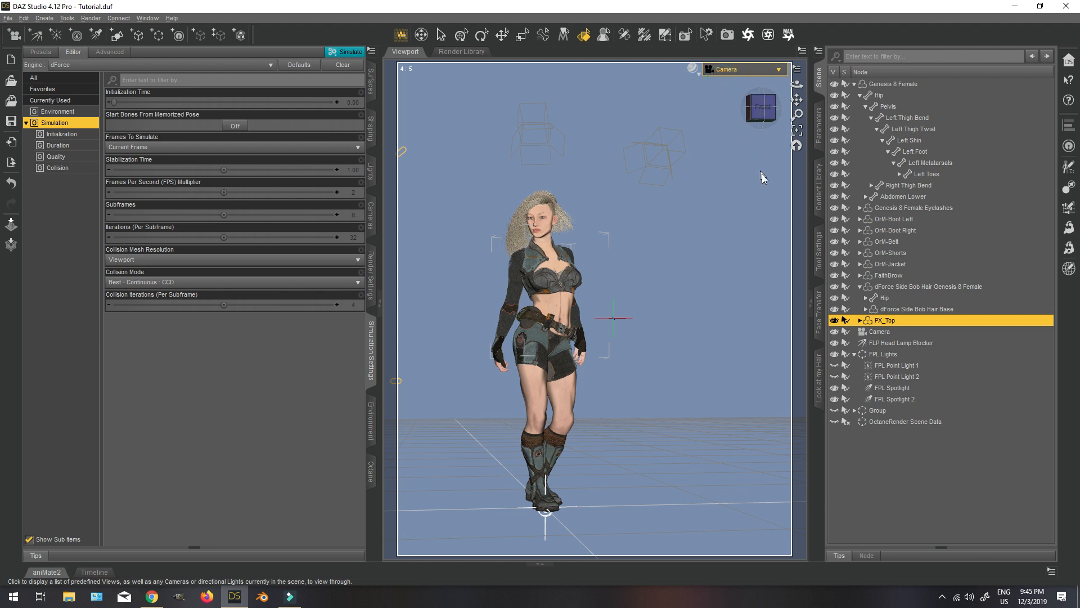
click(351, 53)
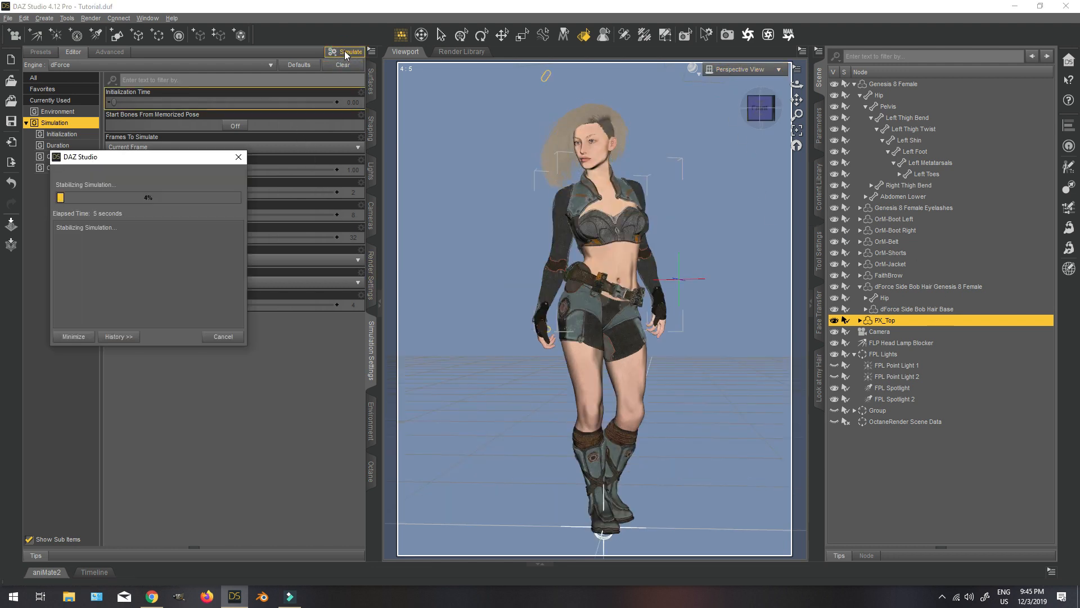
click(222, 336)
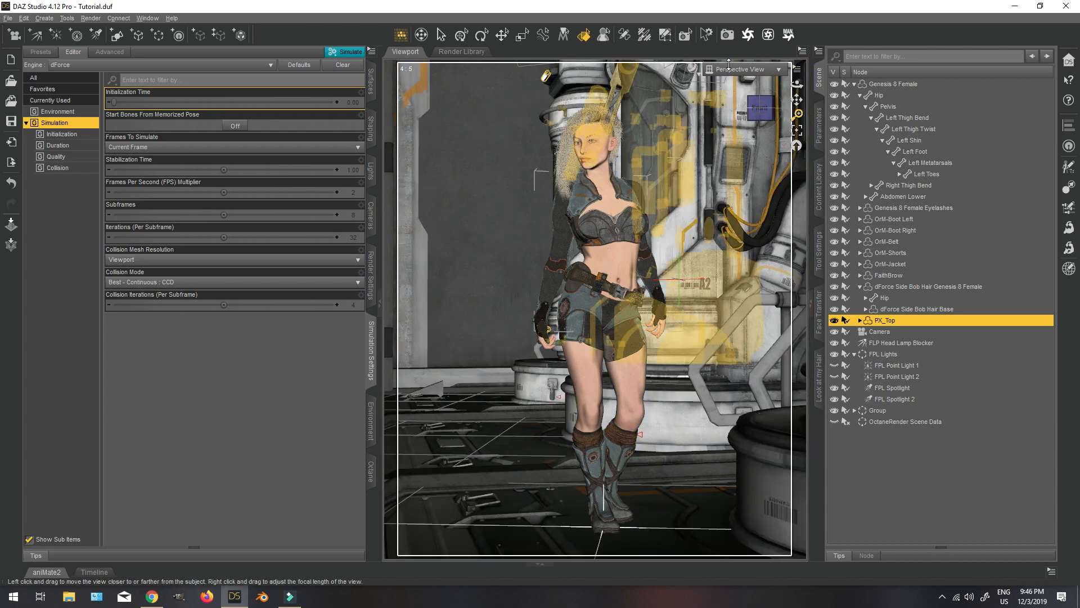
Preview the simulated hair through the Camera in NVIDIA Iray and return to Texture Shaded.
click(729, 68)
click(726, 164)
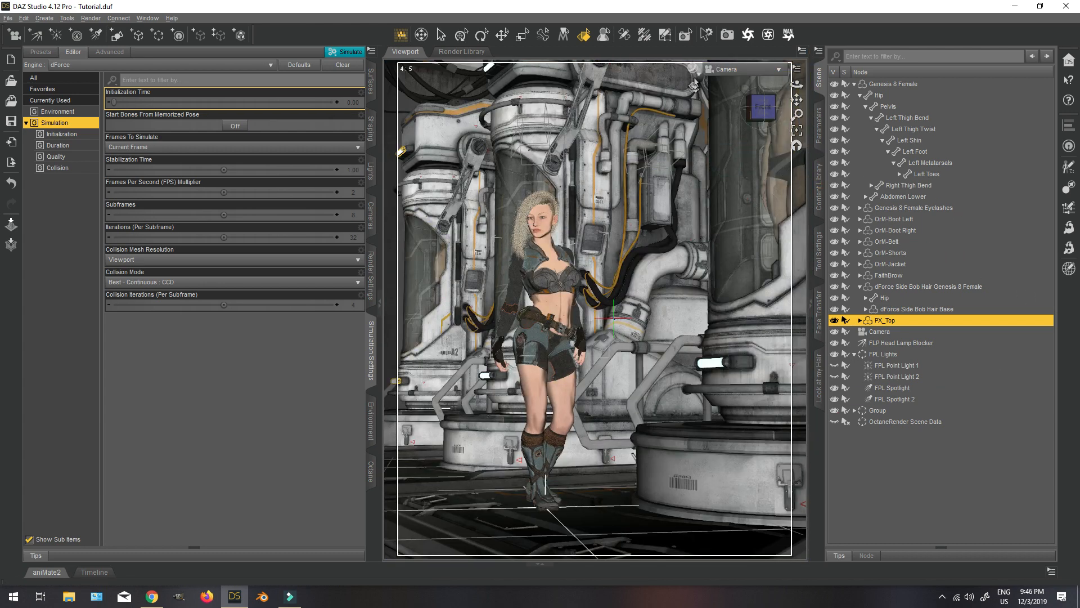
click(695, 74)
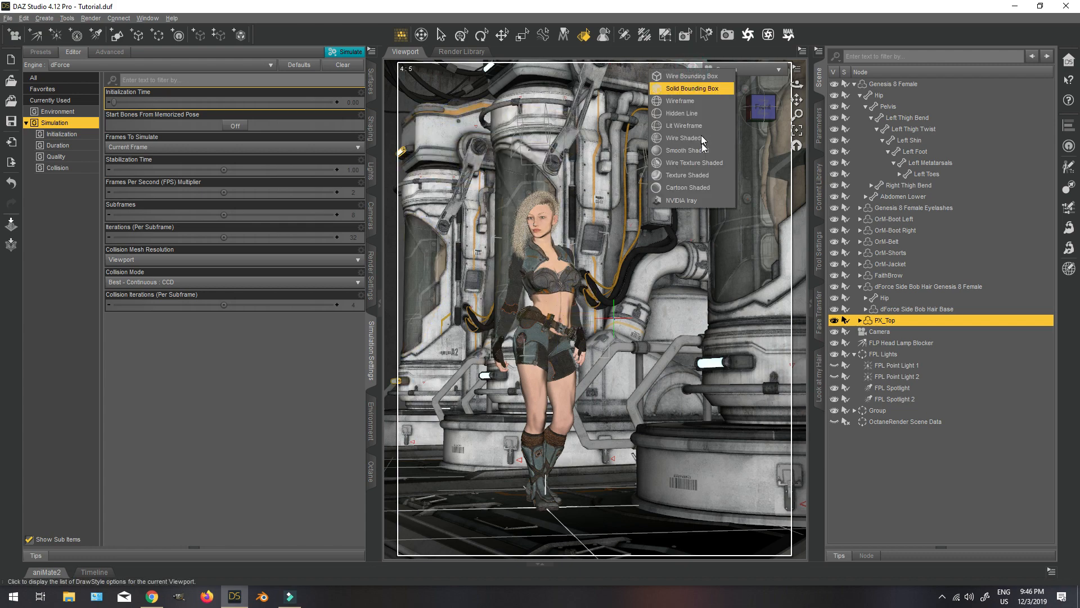
click(675, 201)
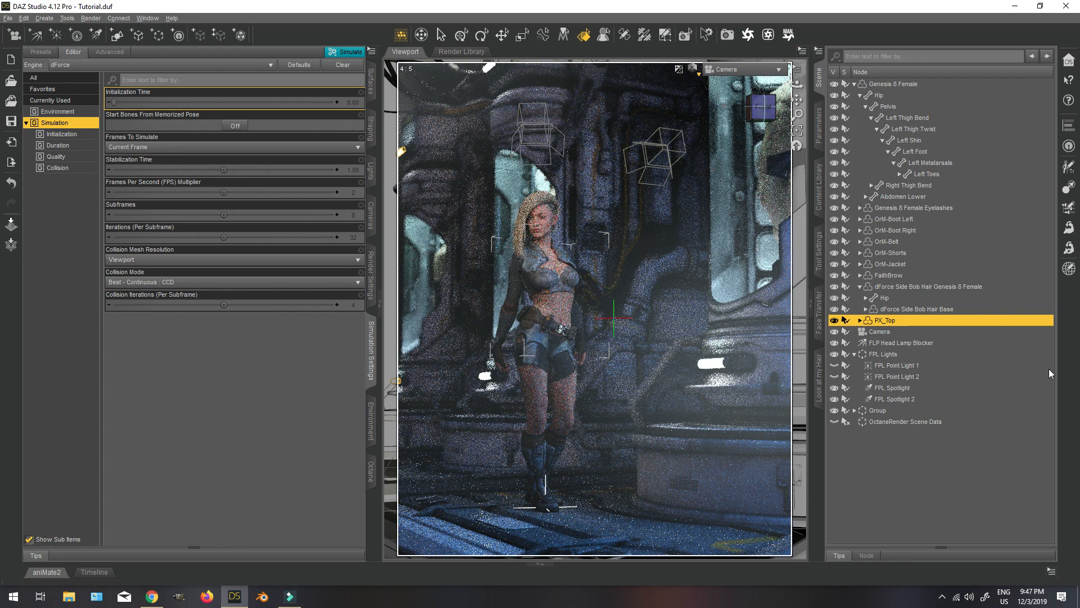
click(695, 69)
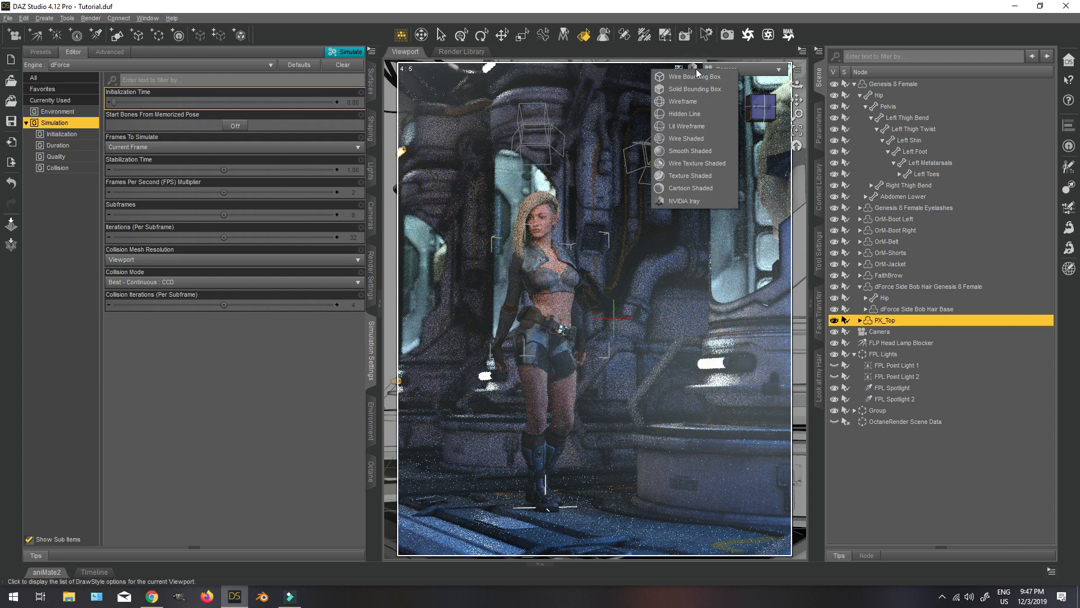
click(682, 180)
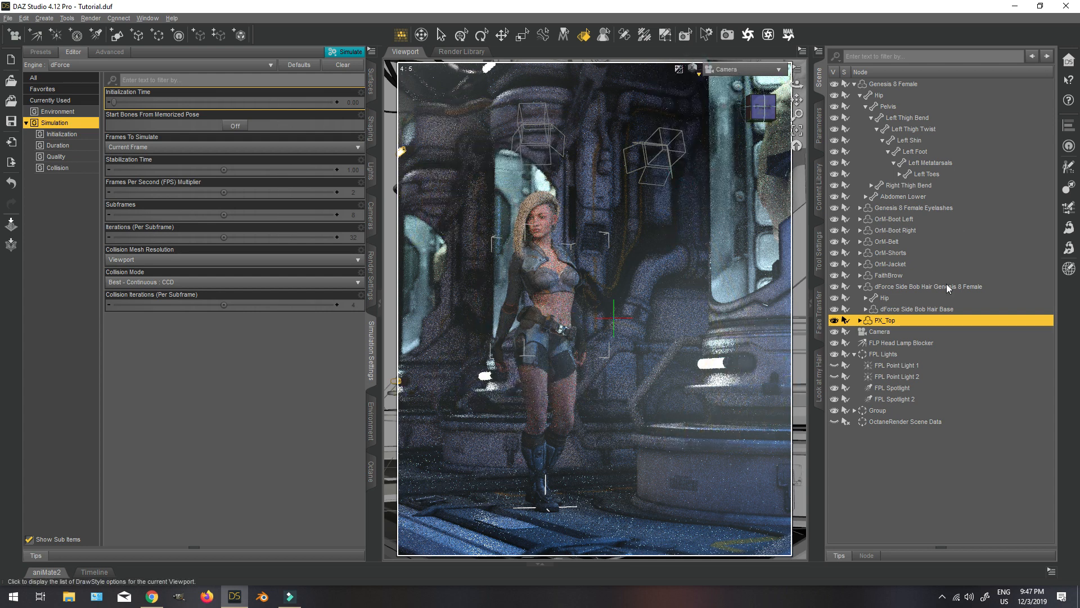
Inspect the set from the side in Perspective View and hide the CRY2_Pipes2 and CRY2_Pipes1 pieces.
click(743, 70)
click(731, 84)
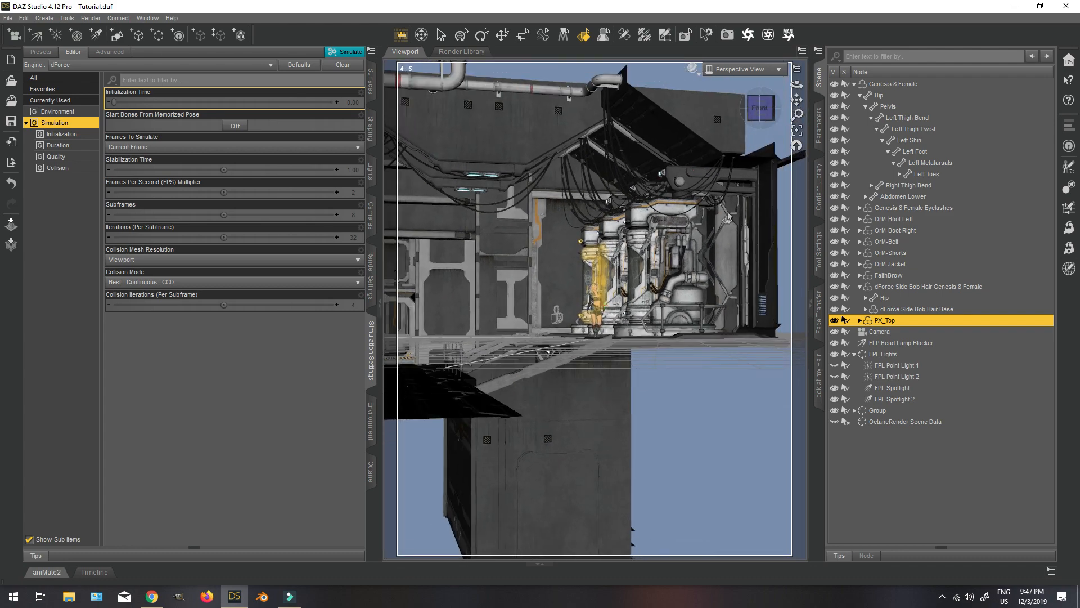
click(762, 110)
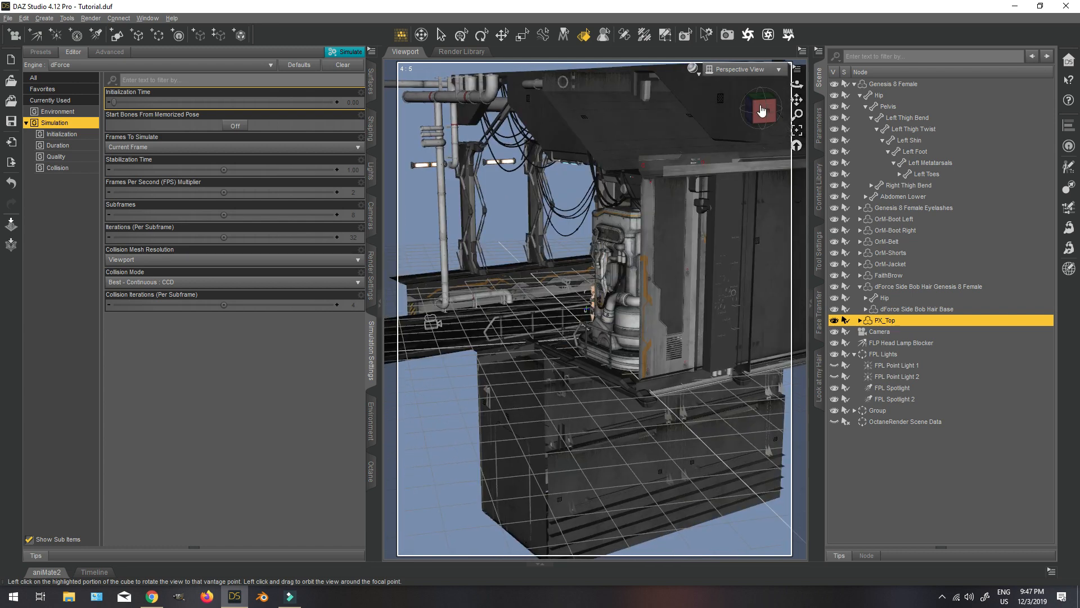
click(460, 34)
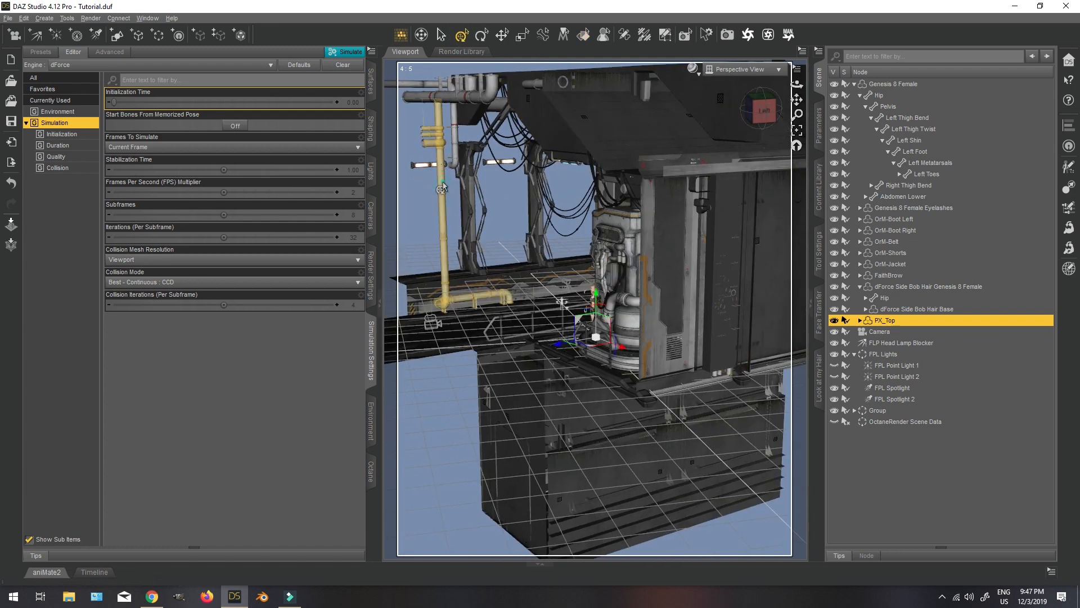
click(442, 188)
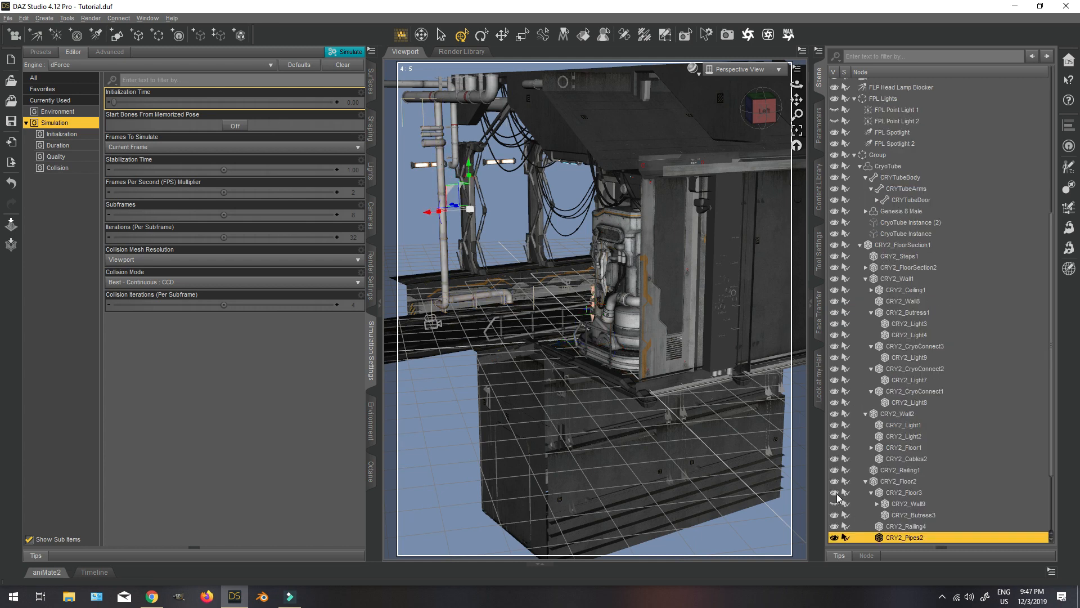
click(834, 537)
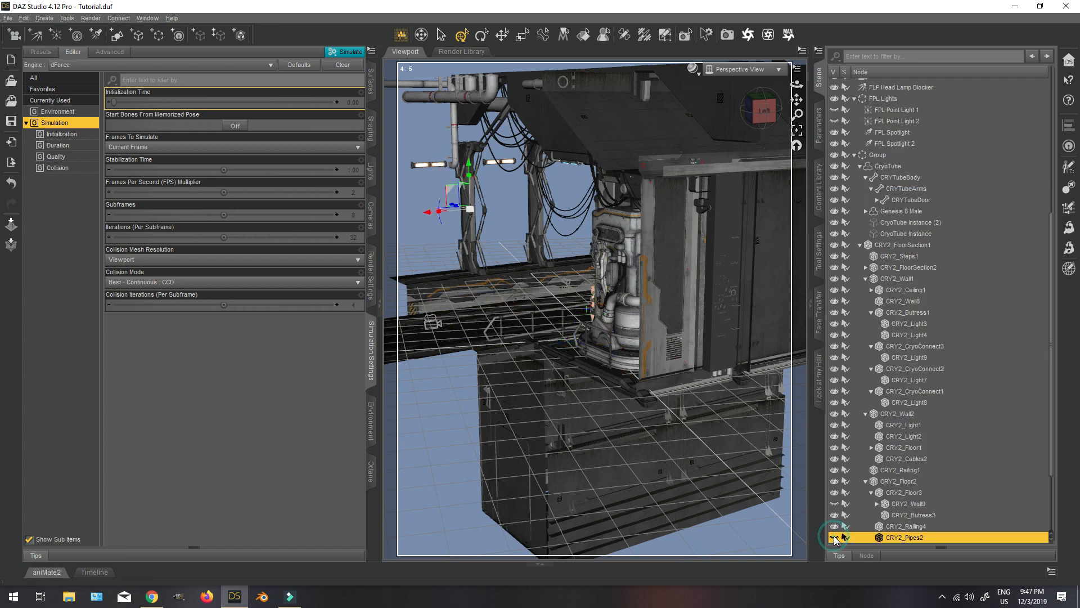
click(451, 141)
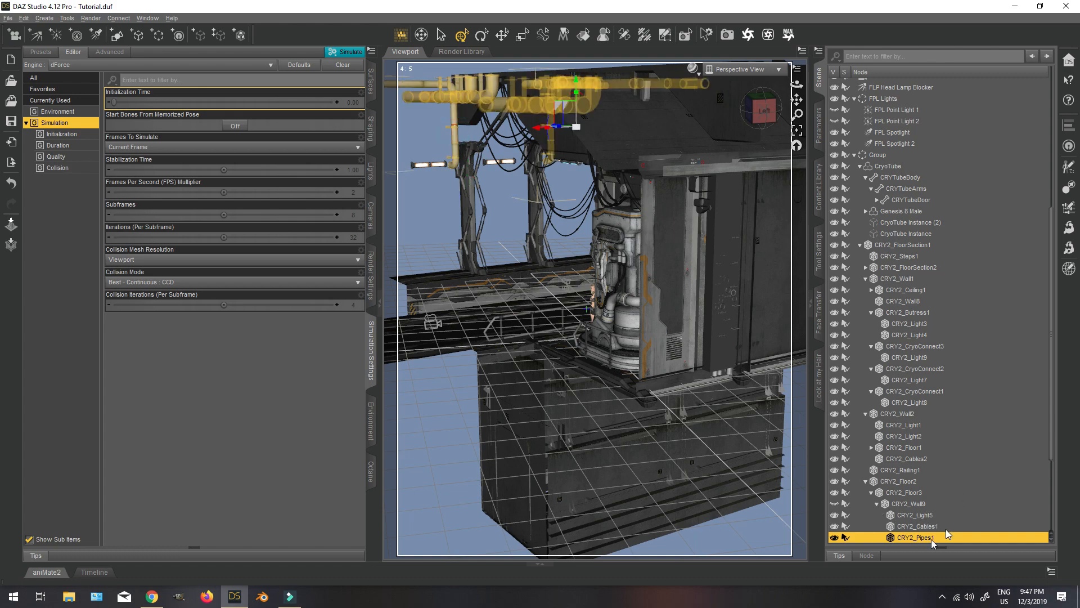
click(834, 537)
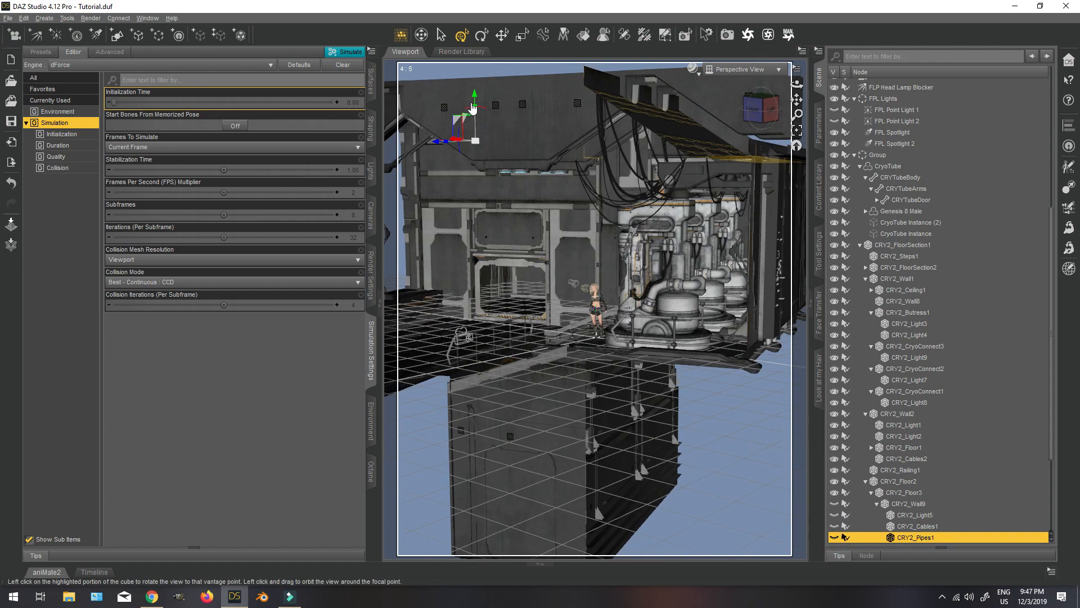
Hide further set pieces outside the shot, including CRY2_Floor2, CRY2_Floor3, CRY2_Wall4 and CRY2_Butress3, and return to the Camera view.
click(524, 265)
click(835, 469)
drag(761, 108, 788, 108)
click(466, 338)
click(835, 357)
click(836, 368)
click(501, 152)
click(834, 425)
click(762, 69)
click(744, 161)
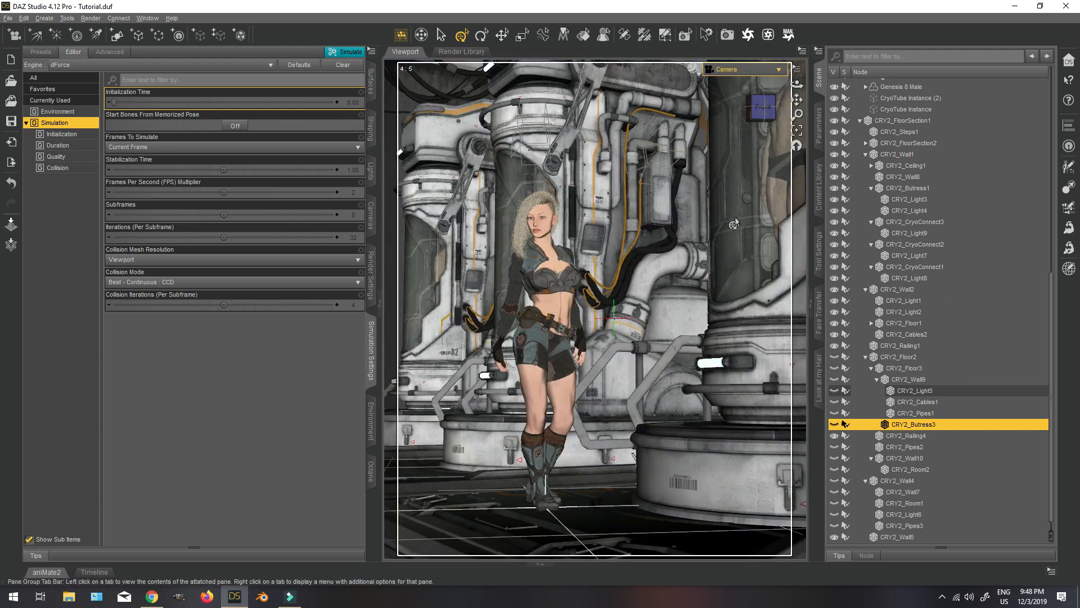
Hide the environment Group and select the dForce Side Bob Hair Genesis 8 Female.
scroll(935, 258, up, 10)
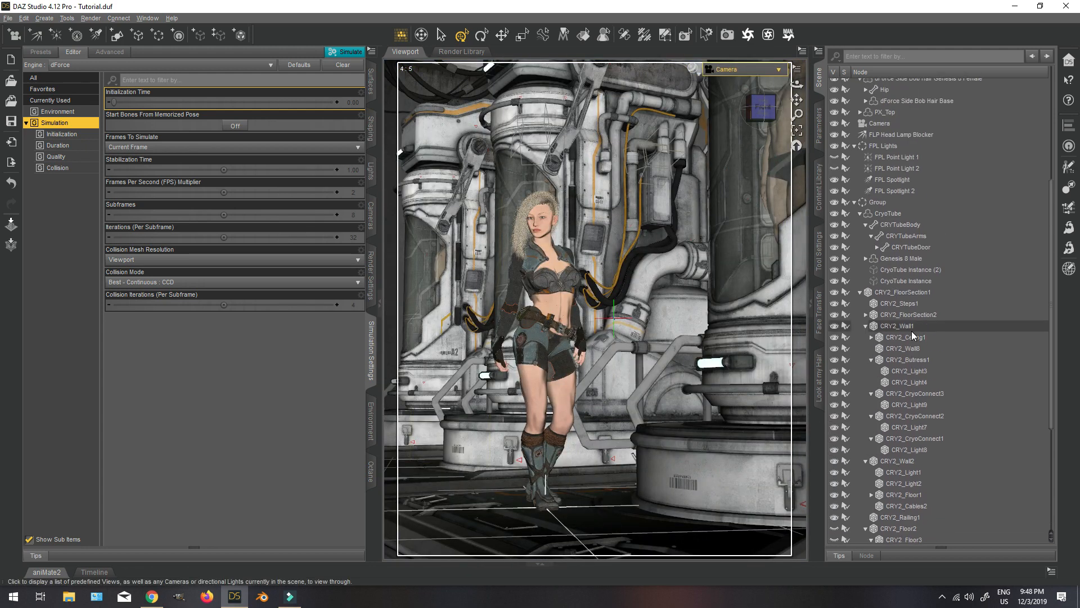
click(835, 353)
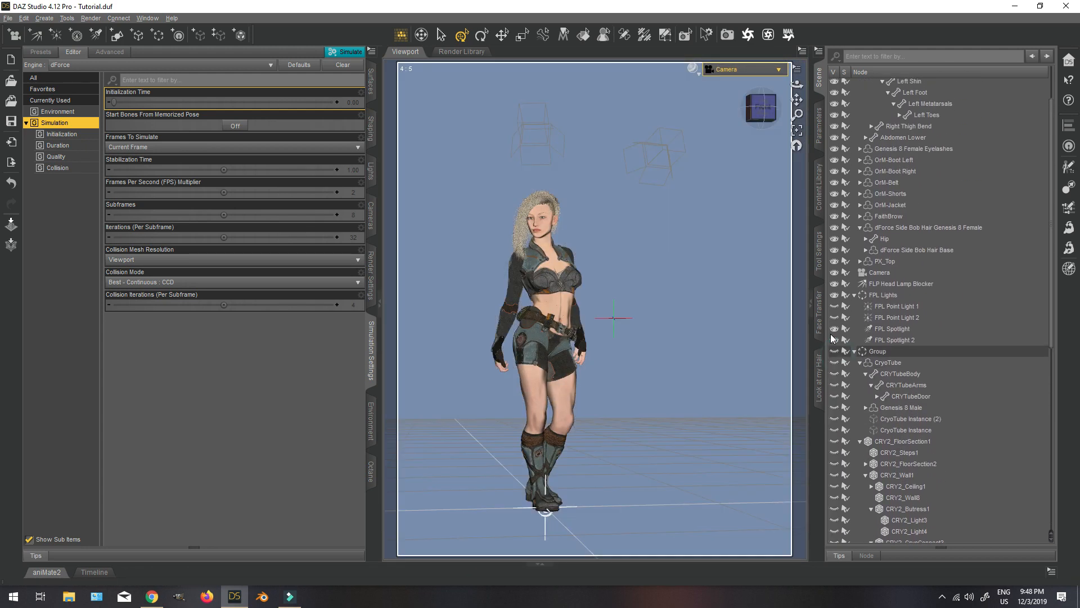
click(928, 227)
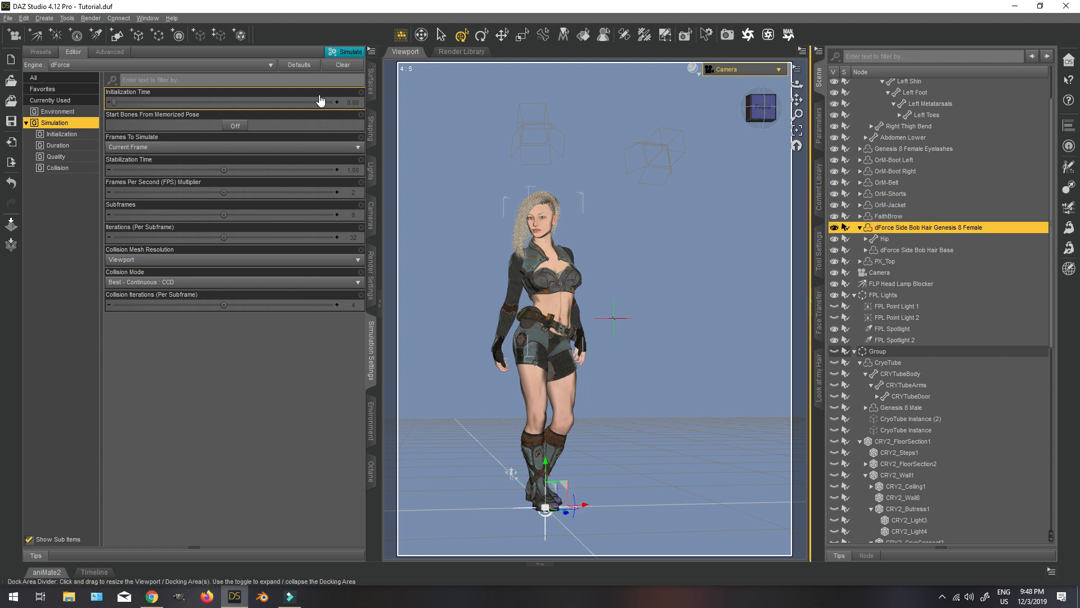
Clear the hair's dForce simulation and set Start Bones From Memorized Pose to On.
click(343, 65)
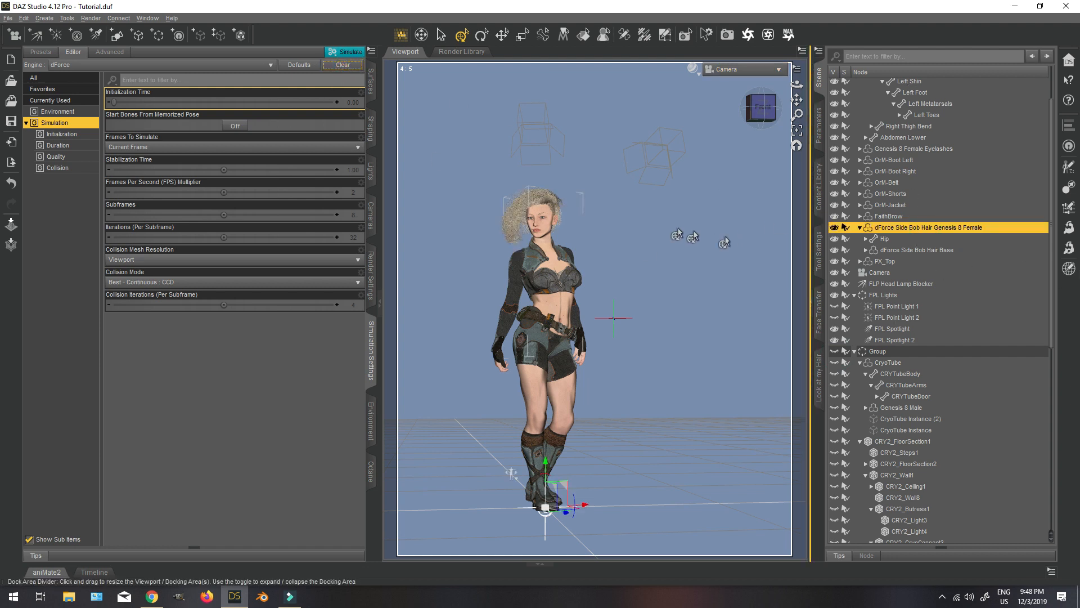
click(129, 147)
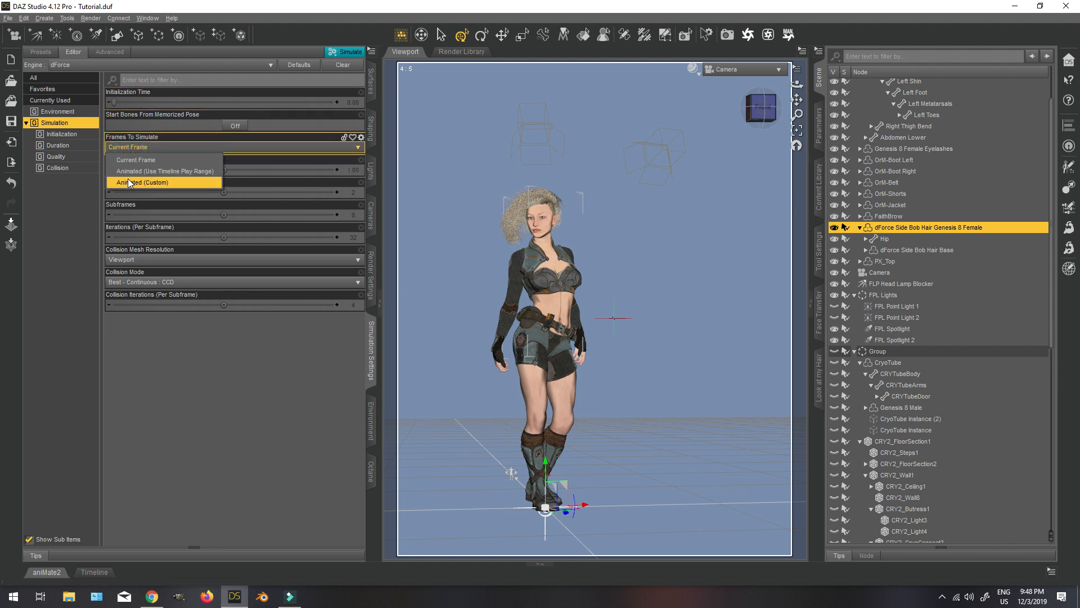
click(235, 126)
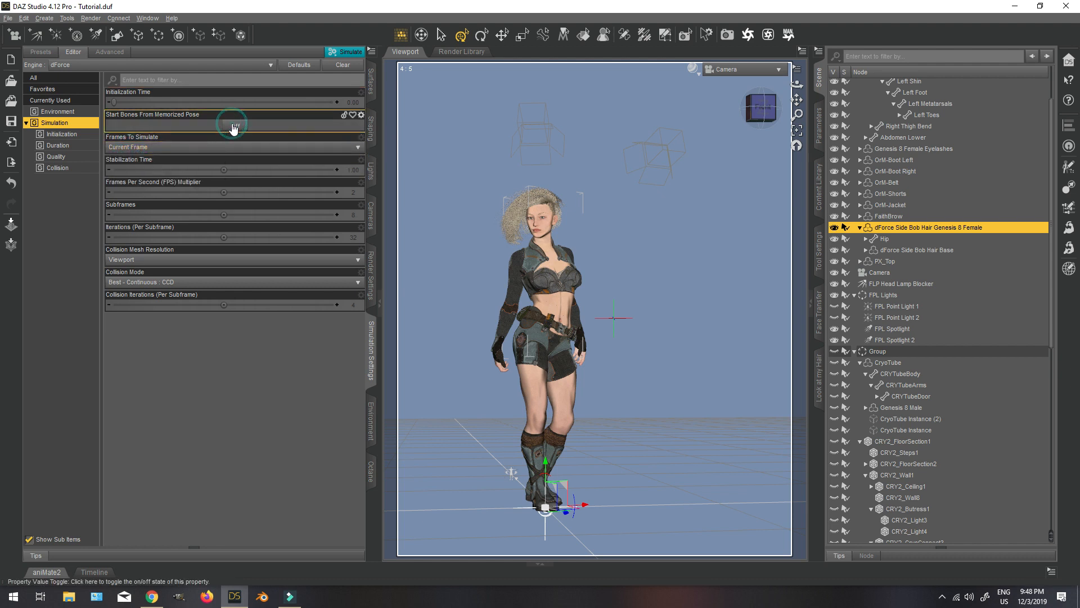
click(235, 125)
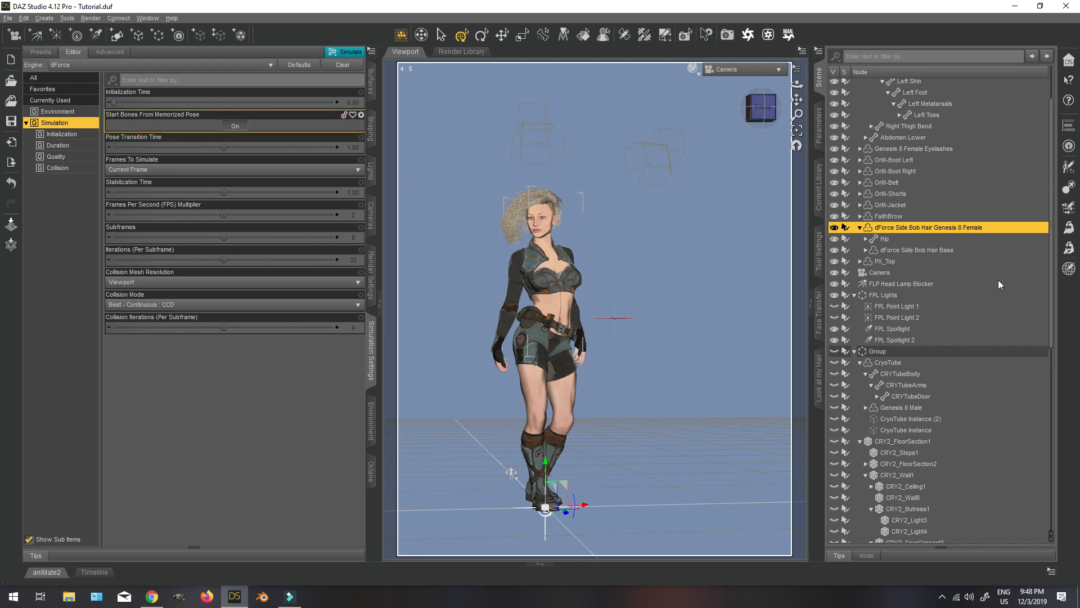
Hide OrM-Boot Left, OrM-Boot Right and OrM-Jacket, and run the dForce simulation for the current frame.
scroll(967, 251, up, 2)
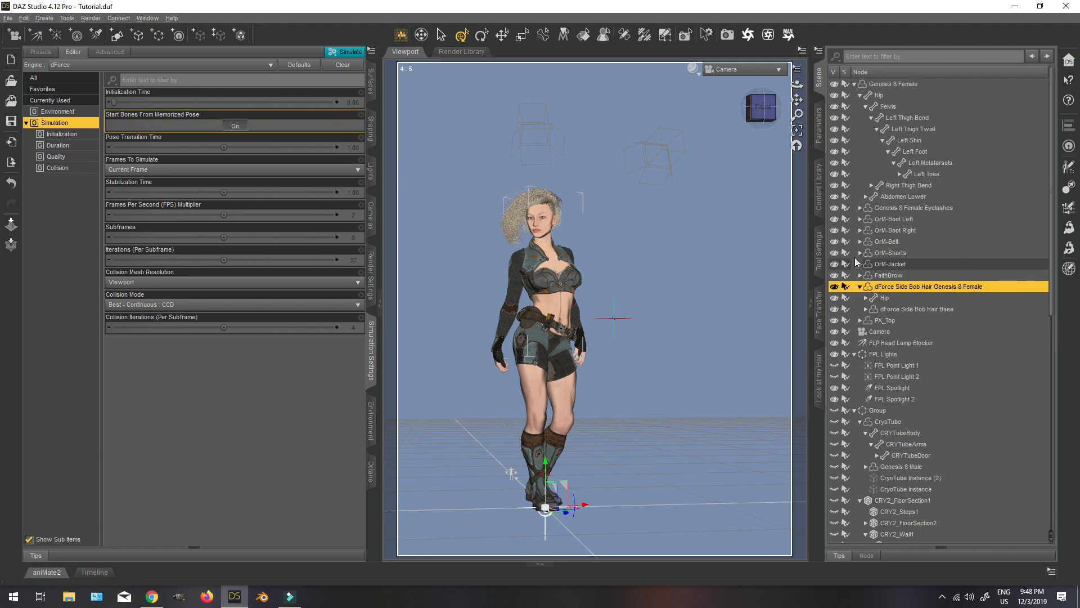
click(835, 219)
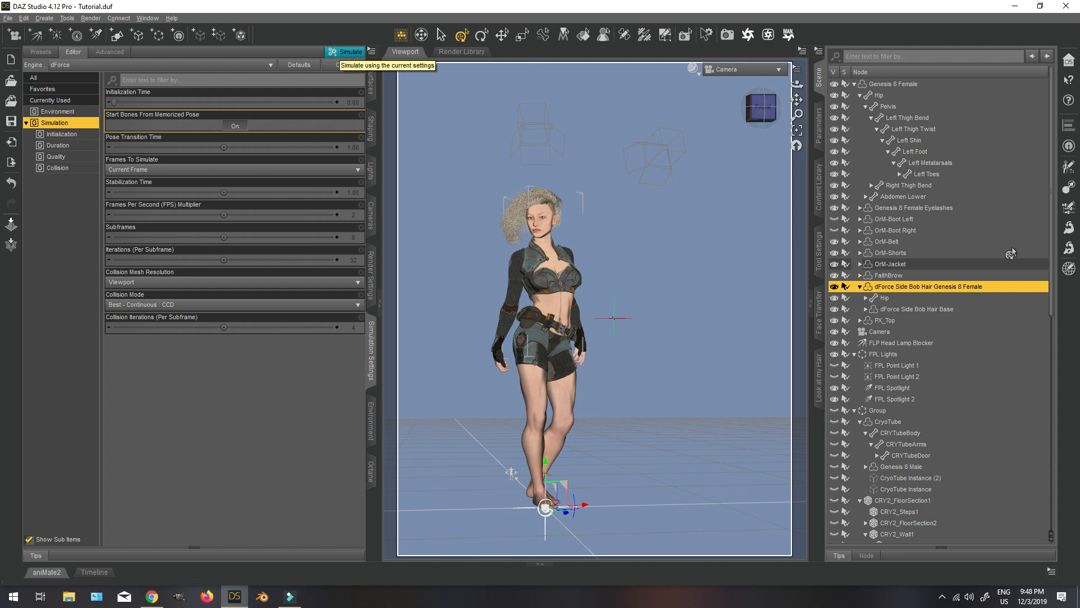
click(835, 265)
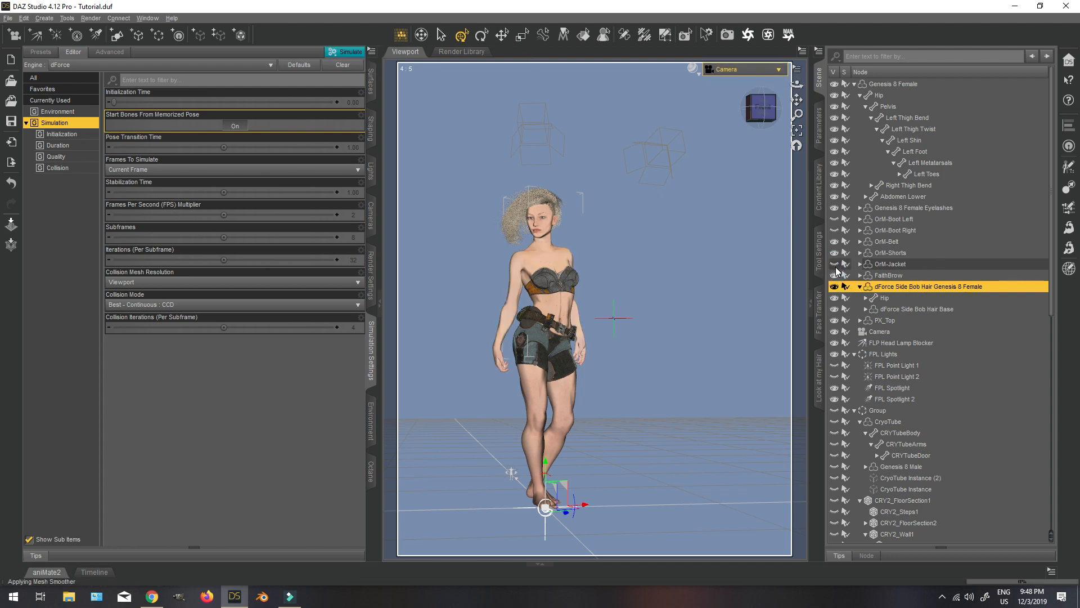
click(344, 54)
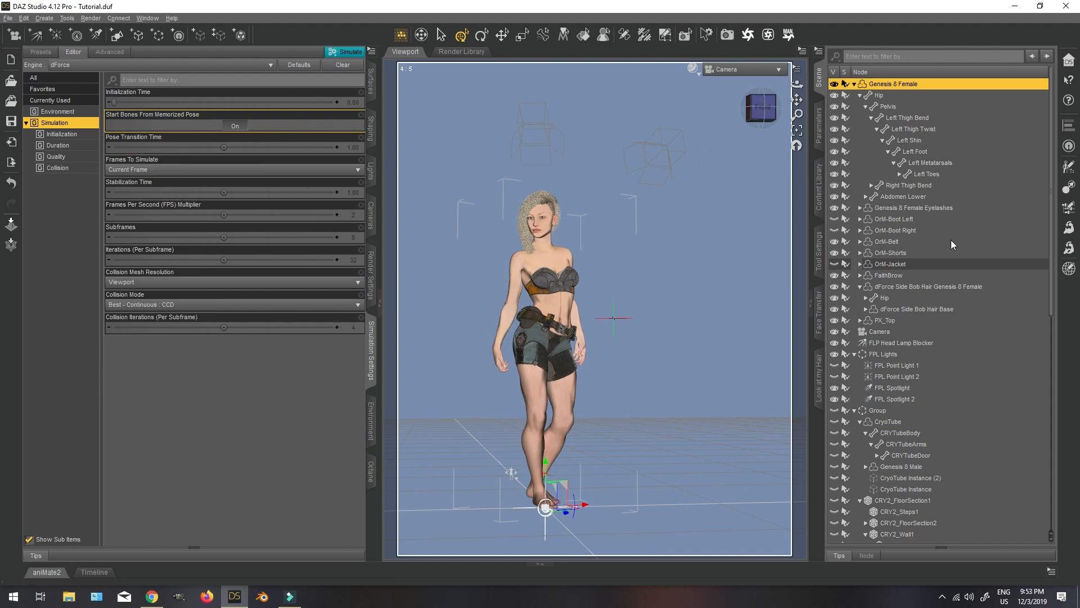
Switch to Perspective View, reset its camera and inspect the figure with the simulated hair from the side.
click(741, 69)
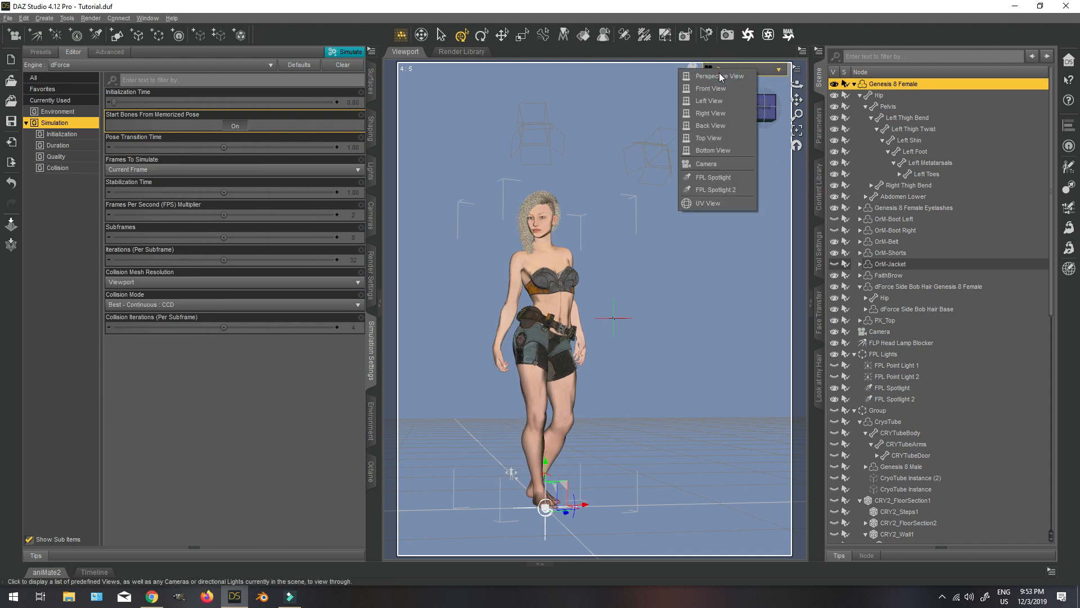
click(731, 92)
click(764, 111)
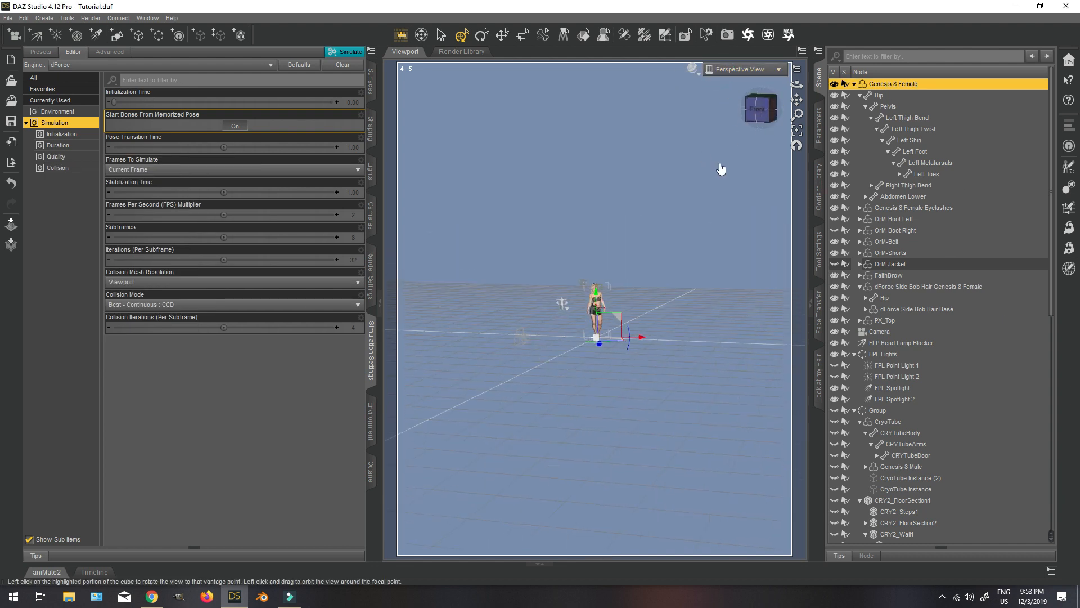
click(23, 18)
mouse_move(84, 143)
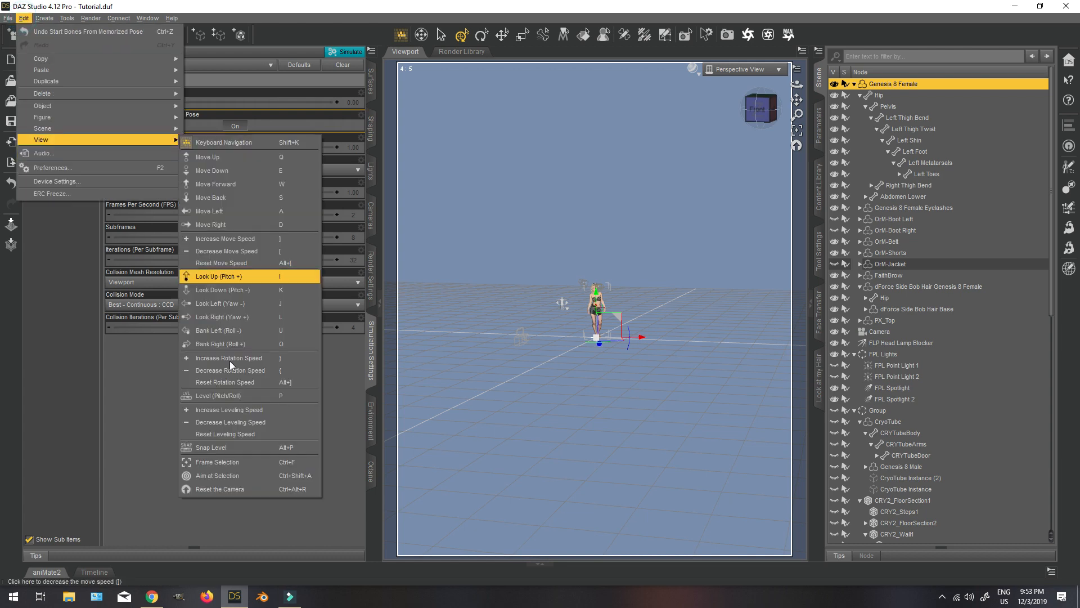
click(203, 491)
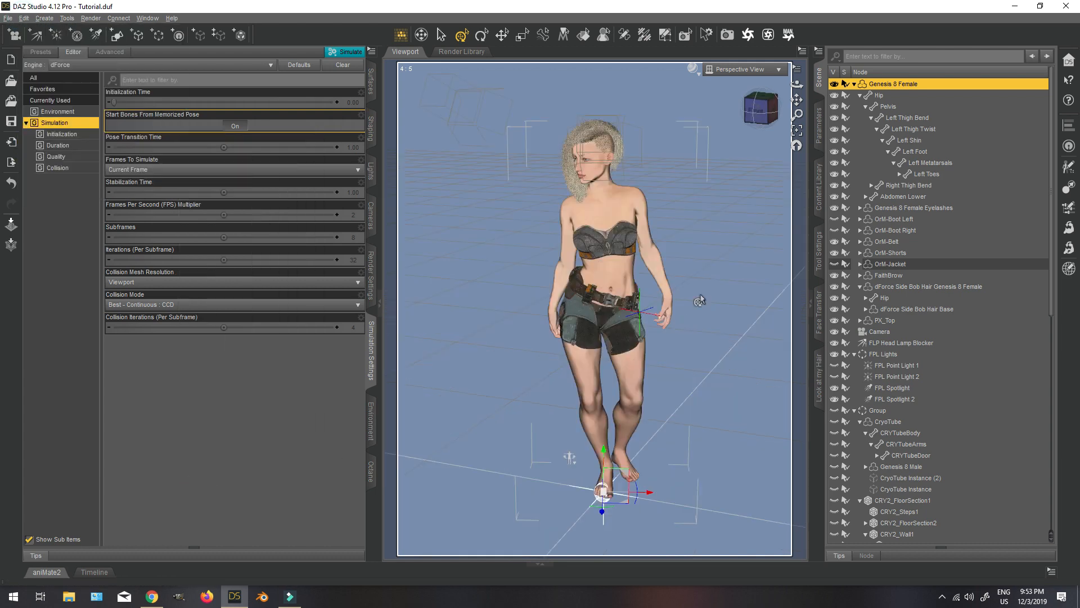
click(772, 110)
mouse_move(772, 109)
mouse_down()
mouse_move(790, 108)
mouse_move(746, 99)
mouse_move(751, 106)
mouse_up()
Adjust the figure's Neck Lower bone, setting Bend to 4.74 and Side-Side to -2.22.
click(586, 171)
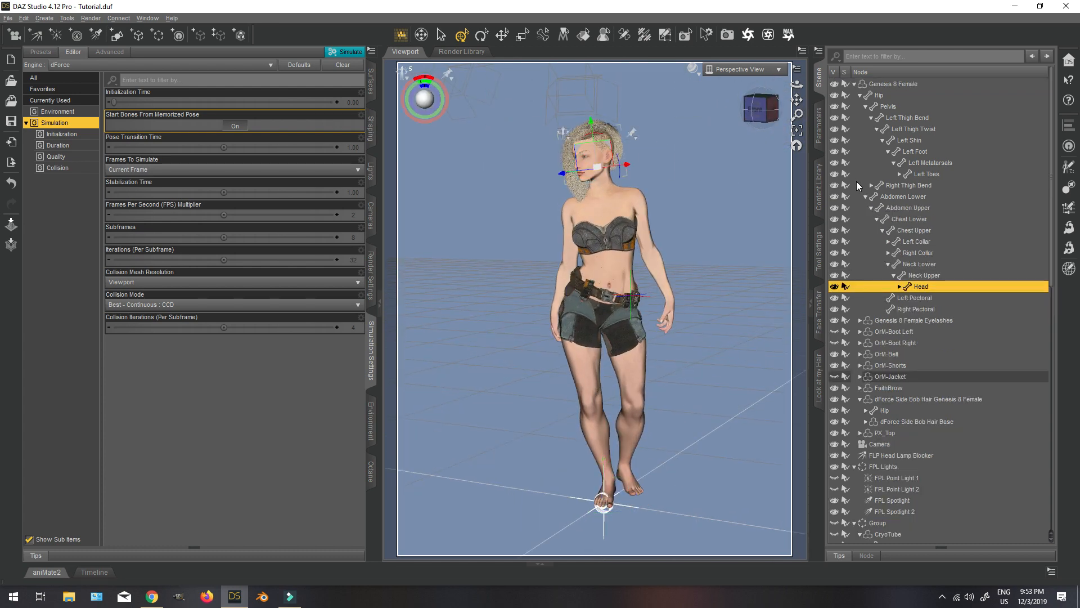
click(606, 186)
click(919, 264)
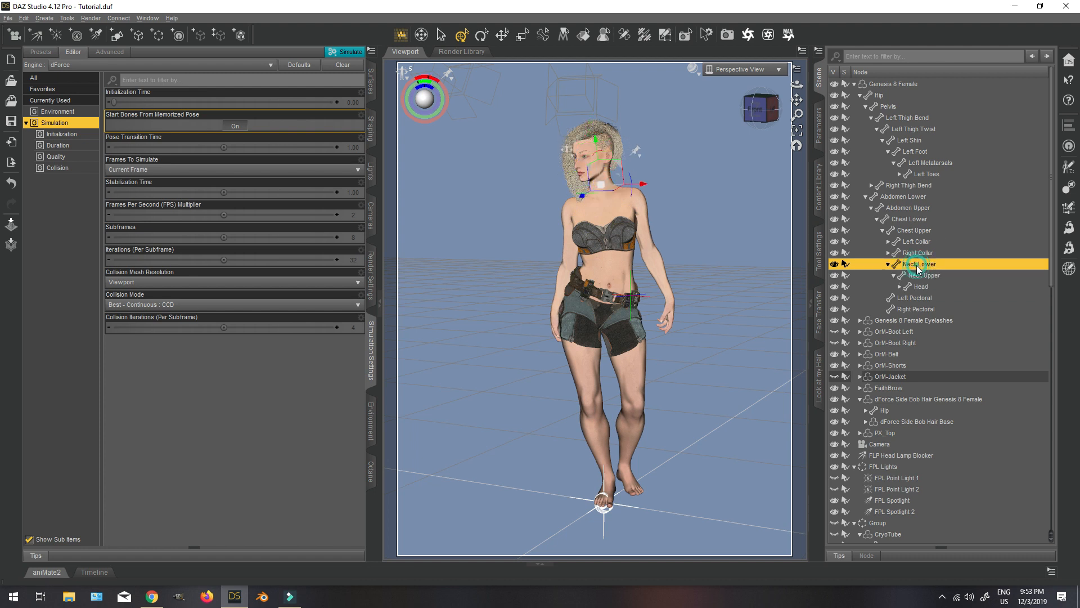
click(819, 129)
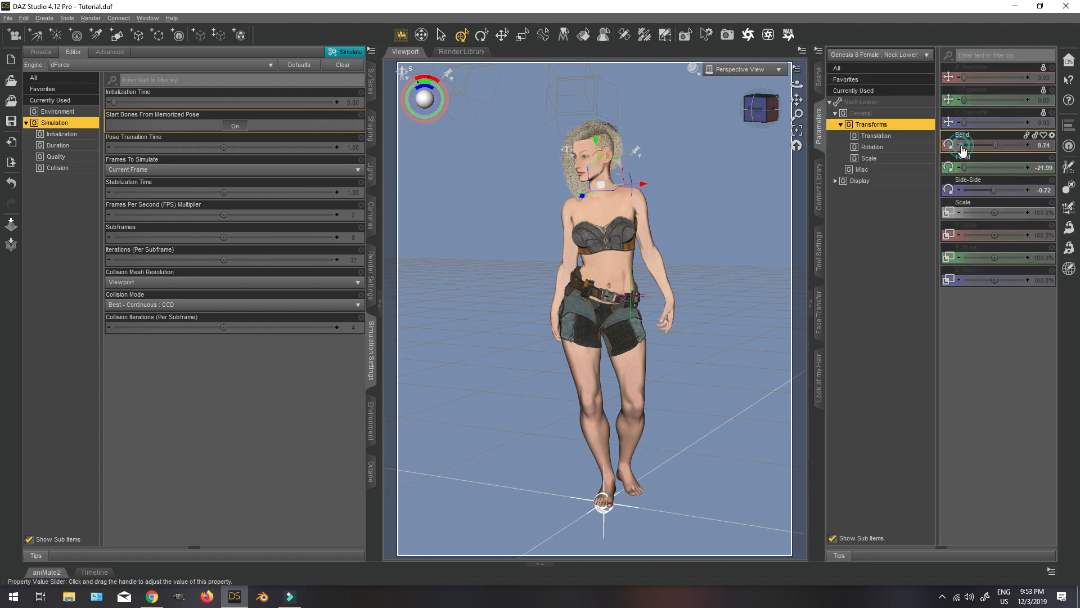
drag(963, 148, 961, 150)
click(962, 148)
click(959, 191)
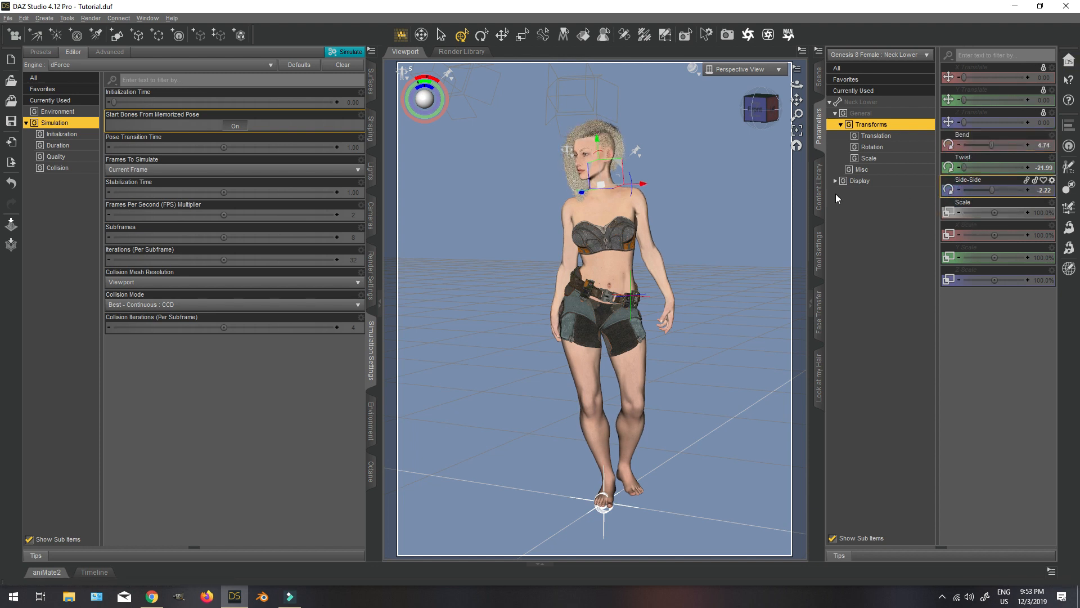
Select the individual toe bones of both feet, leaving out Left Toes and Right Toes, and zero their pose.
mouse_move(756, 112)
mouse_down()
mouse_move(793, 111)
mouse_move(738, 109)
mouse_move(761, 109)
mouse_up()
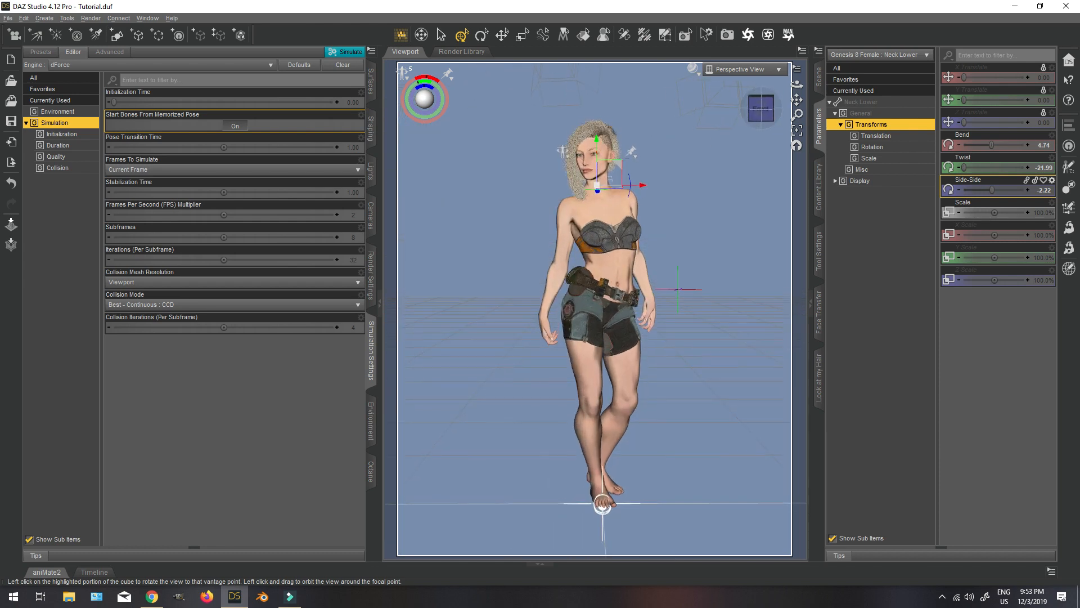
click(612, 495)
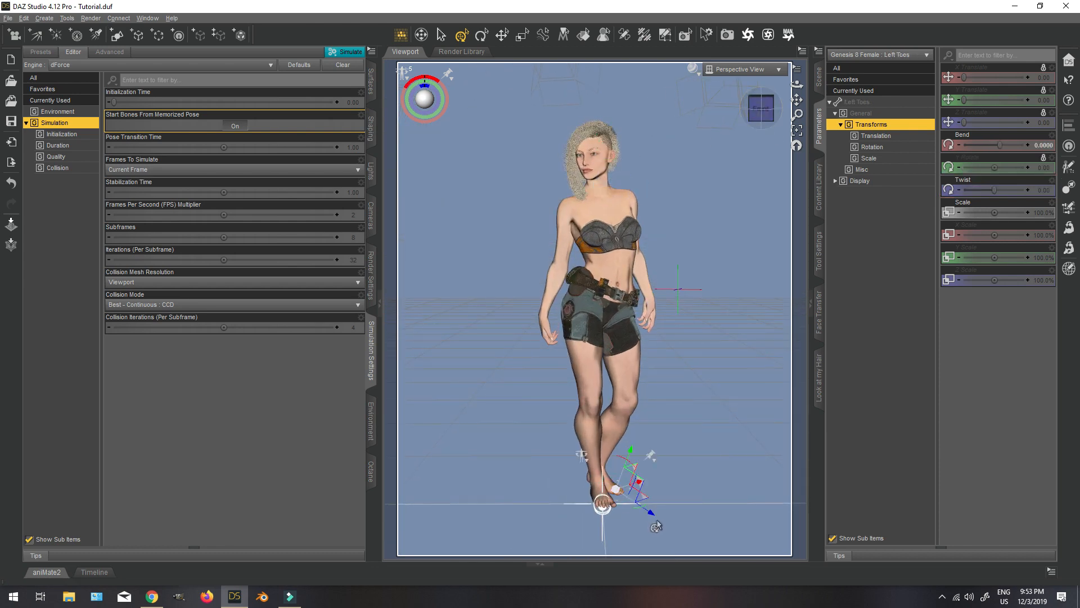
click(602, 500)
click(819, 80)
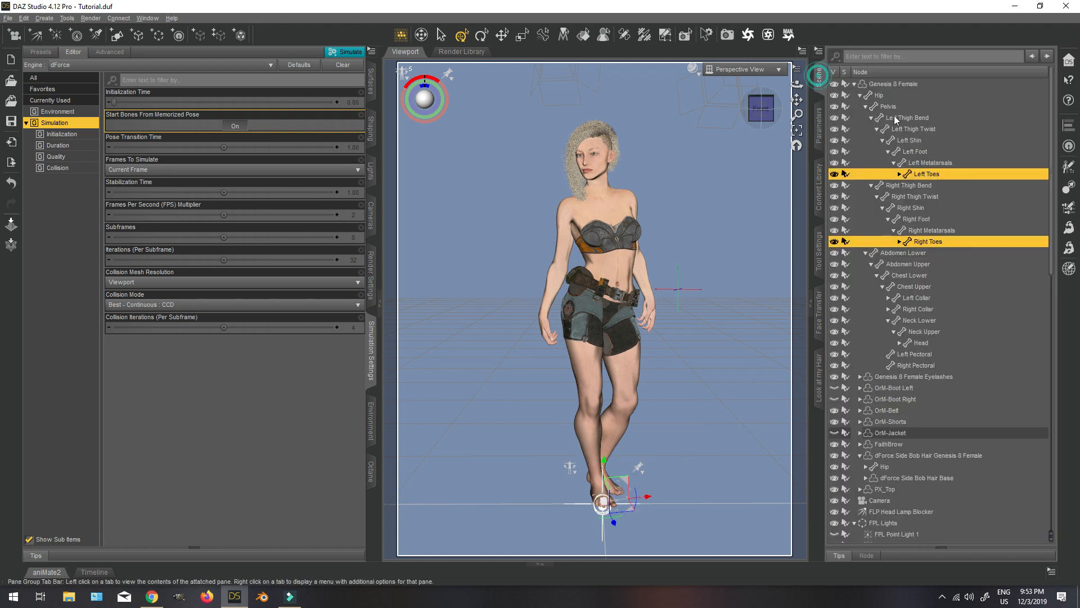
right_click(926, 179)
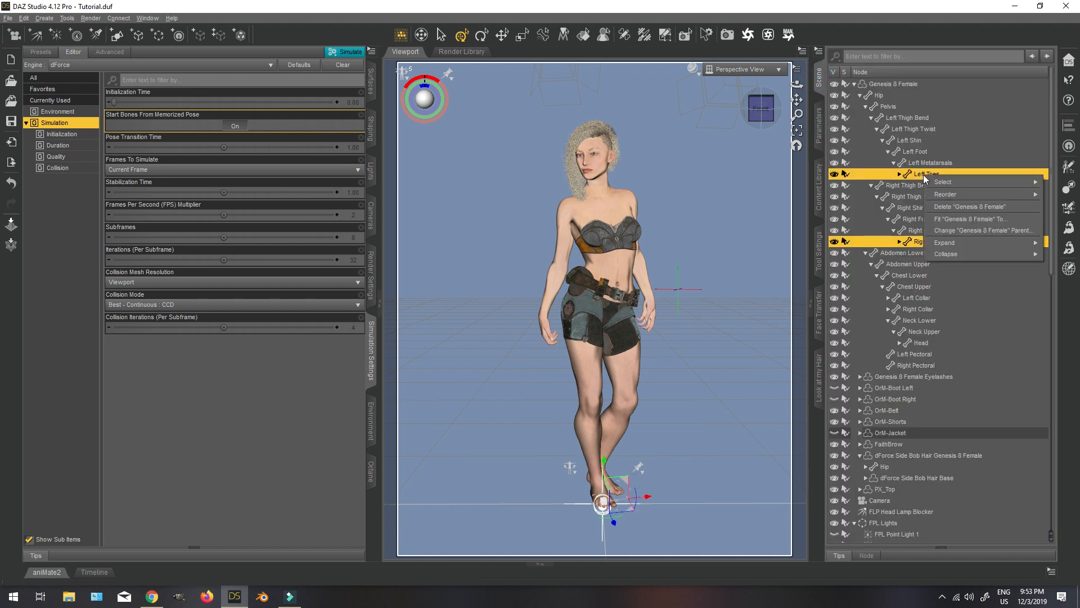
mouse_move(943, 182)
click(846, 249)
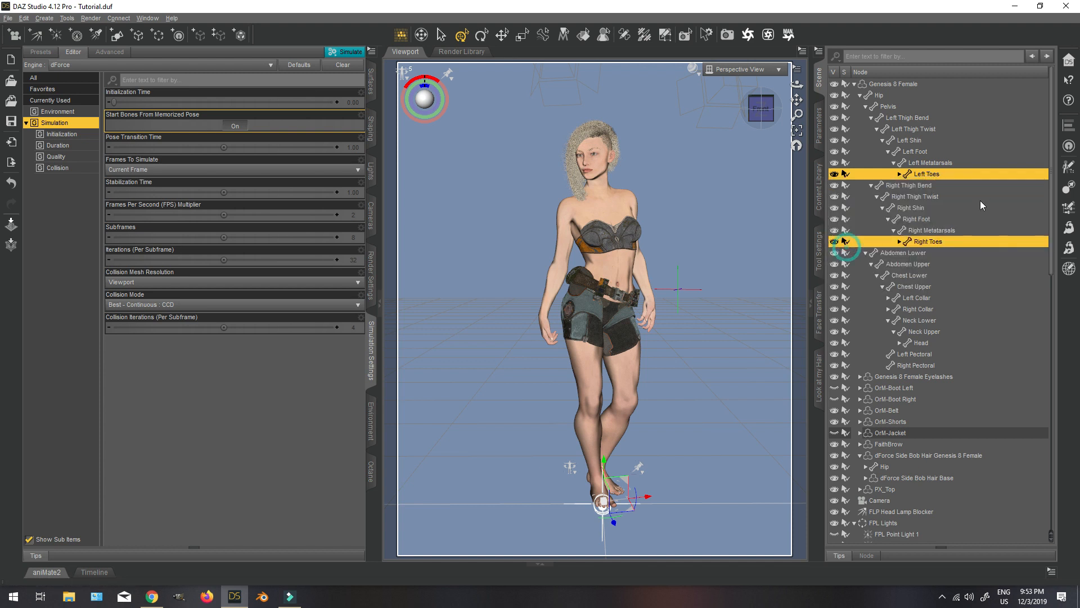
ctrl+click(933, 174)
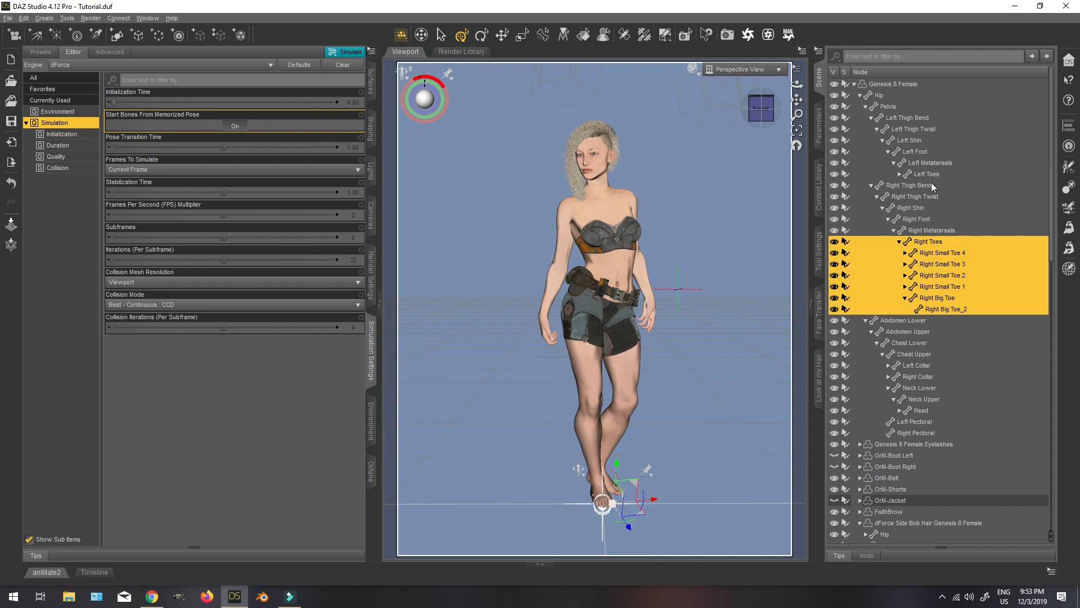
click(900, 174)
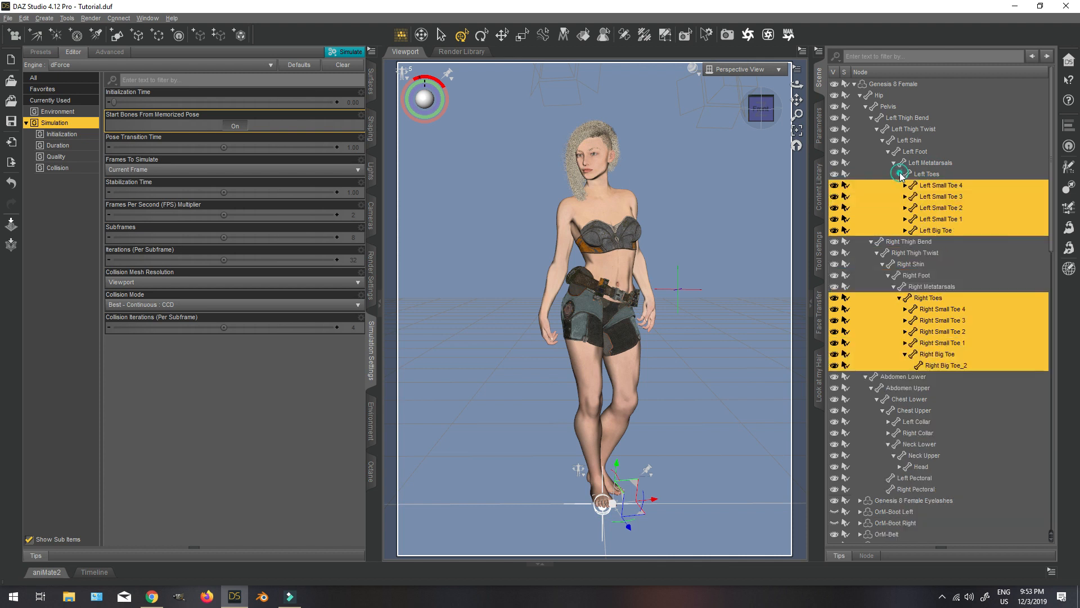
ctrl+click(934, 297)
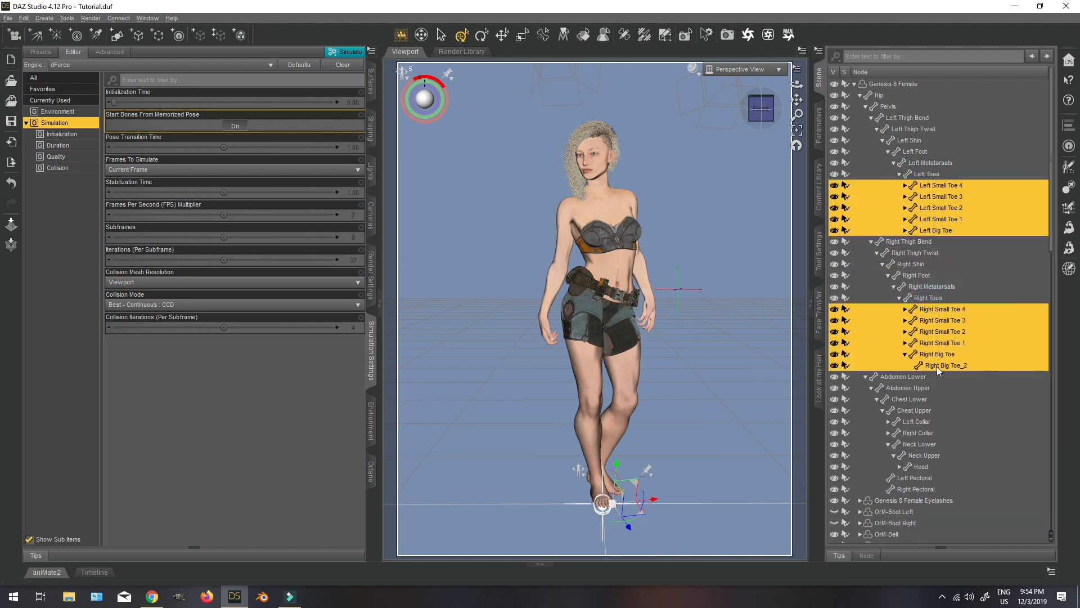
click(23, 19)
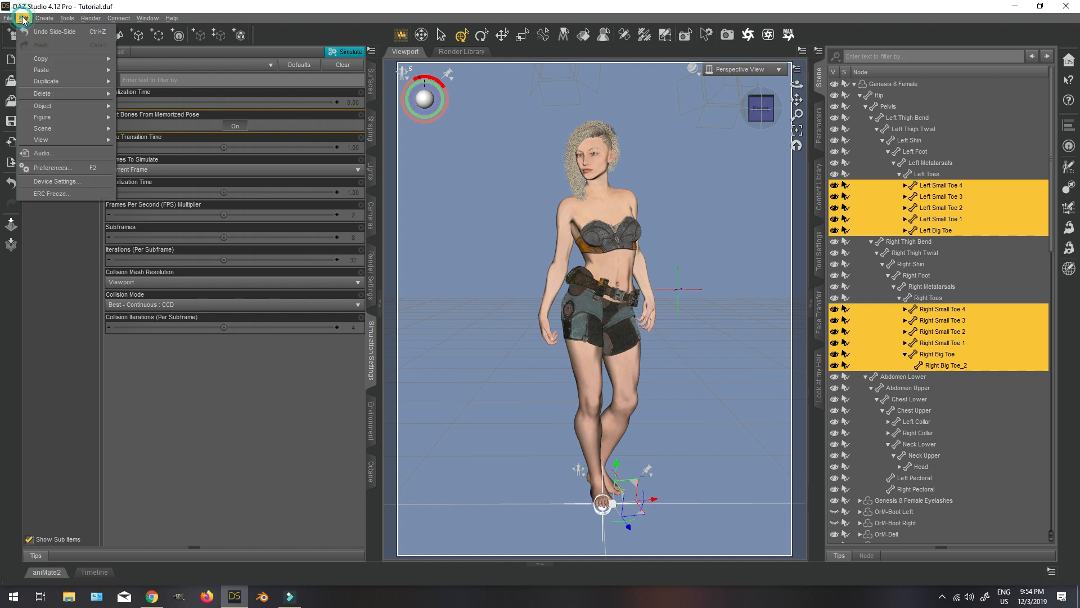
mouse_move(49, 105)
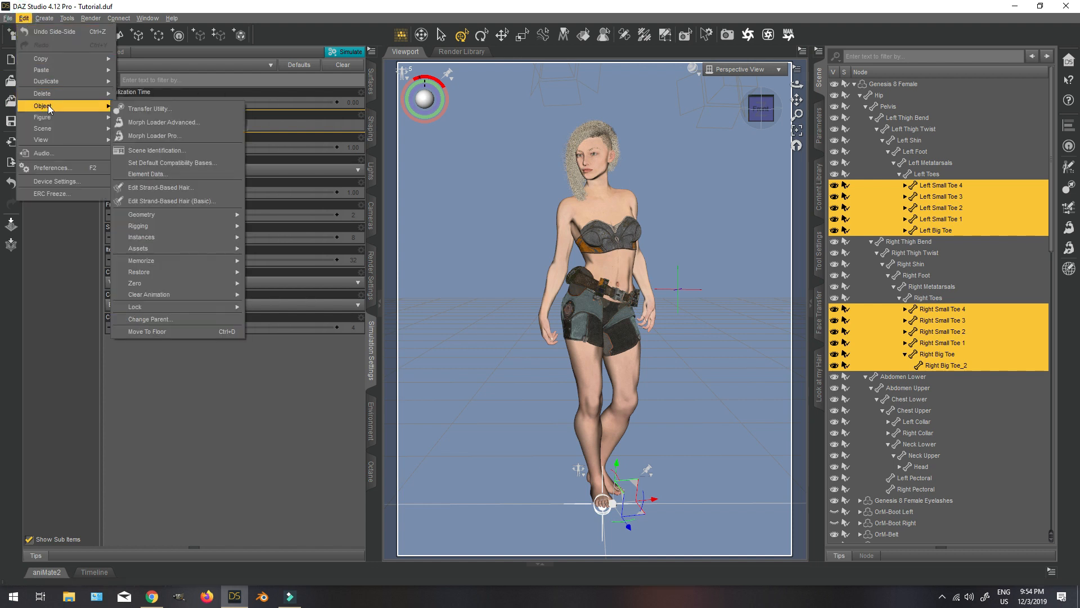
mouse_move(151, 283)
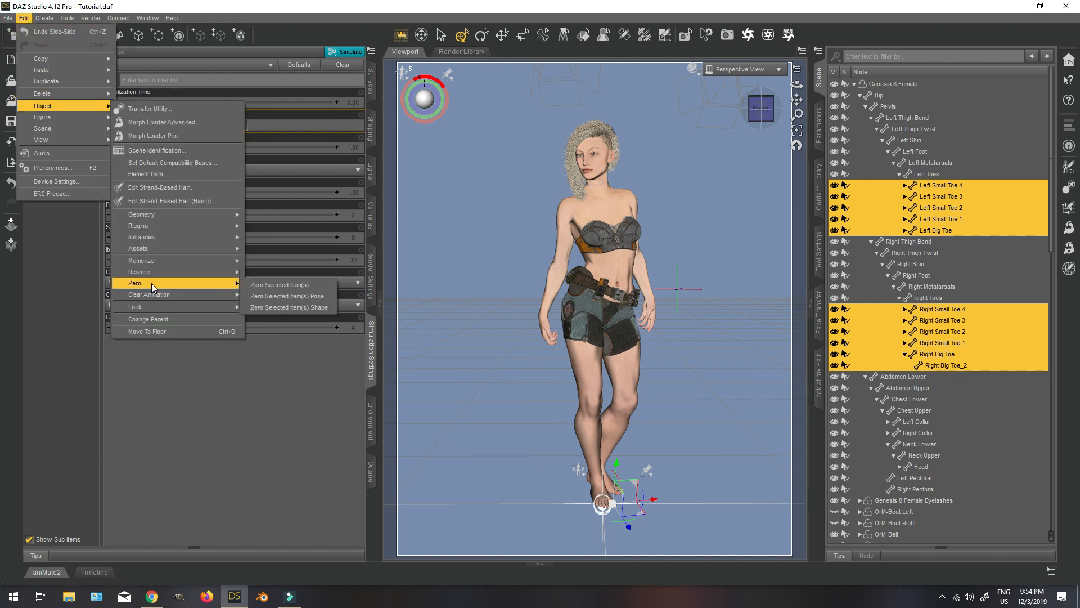
click(255, 297)
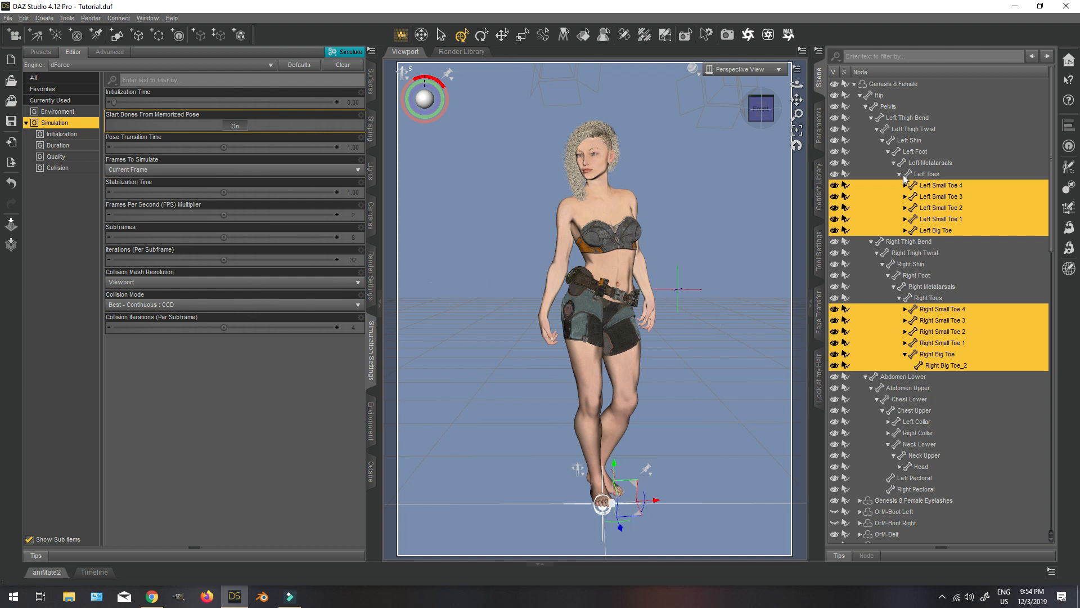
Move the FLP Head Lamp Blocker sideways along the X axis, away from the figure's feet.
click(897, 83)
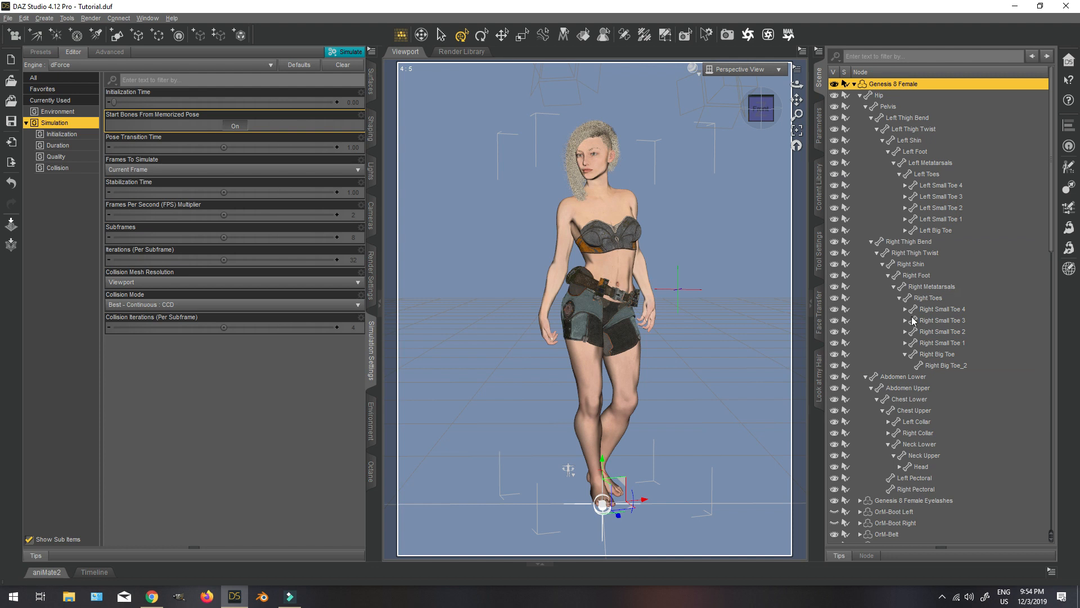
scroll(920, 469, down, 6)
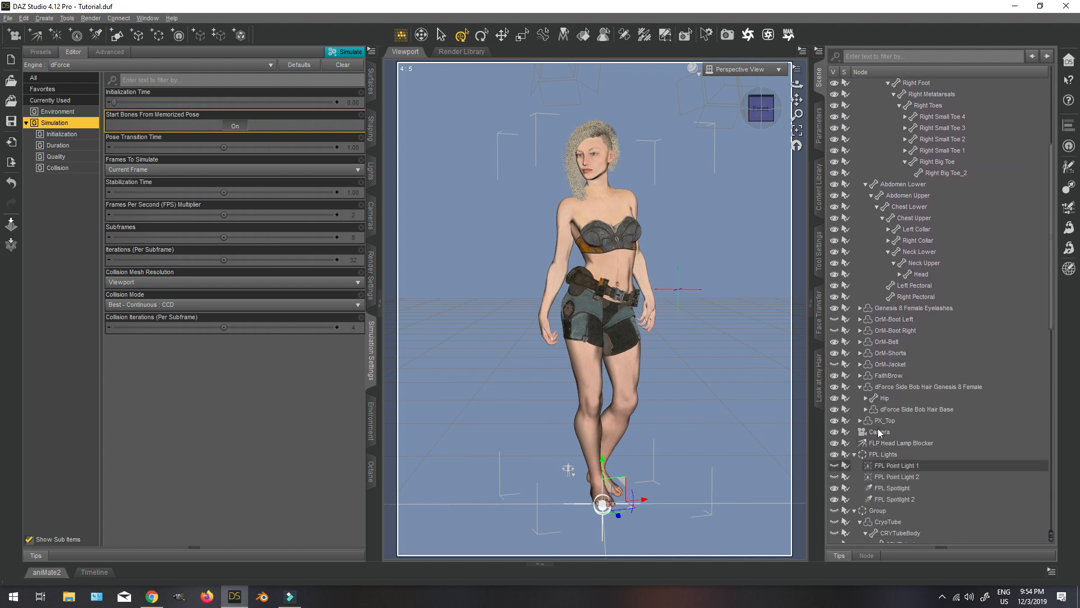
click(906, 443)
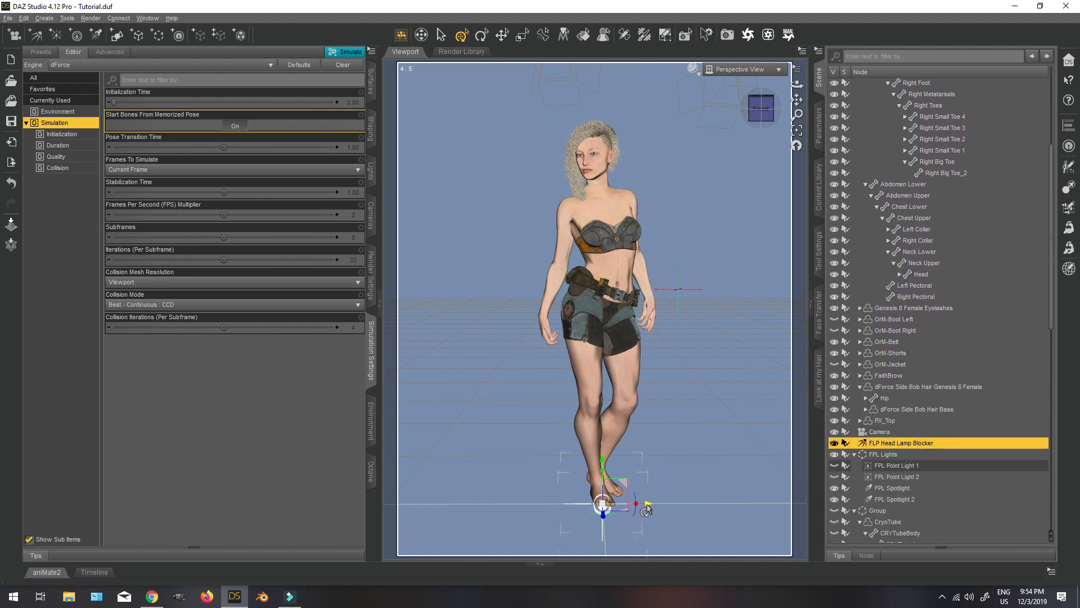
drag(704, 517, 720, 517)
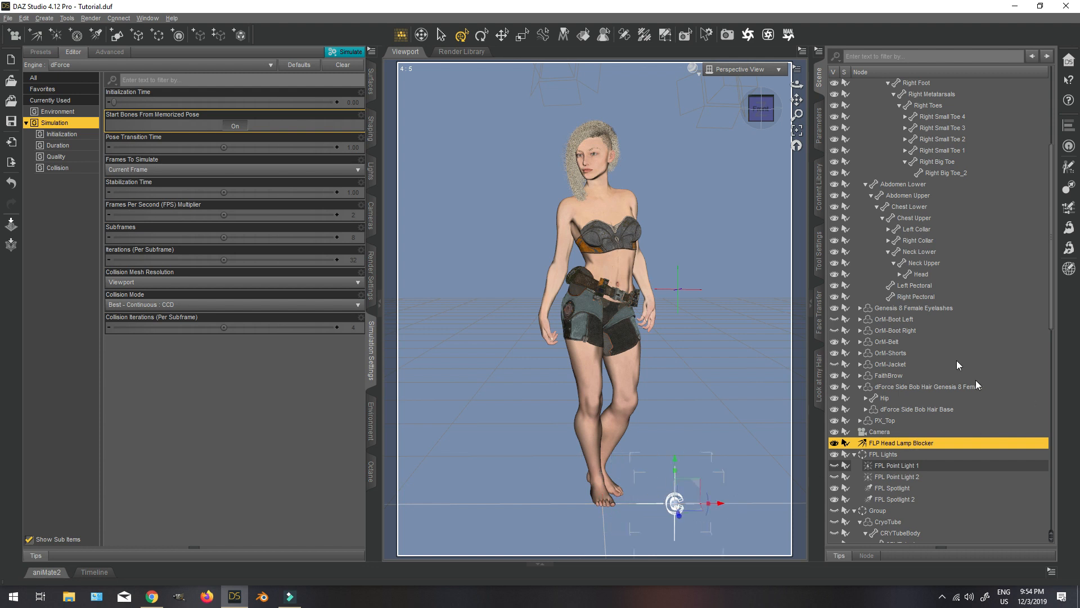
Make OrM-Boot Left, OrM-Boot Right and OrM-Jacket visible again on the figure.
click(834, 319)
click(834, 331)
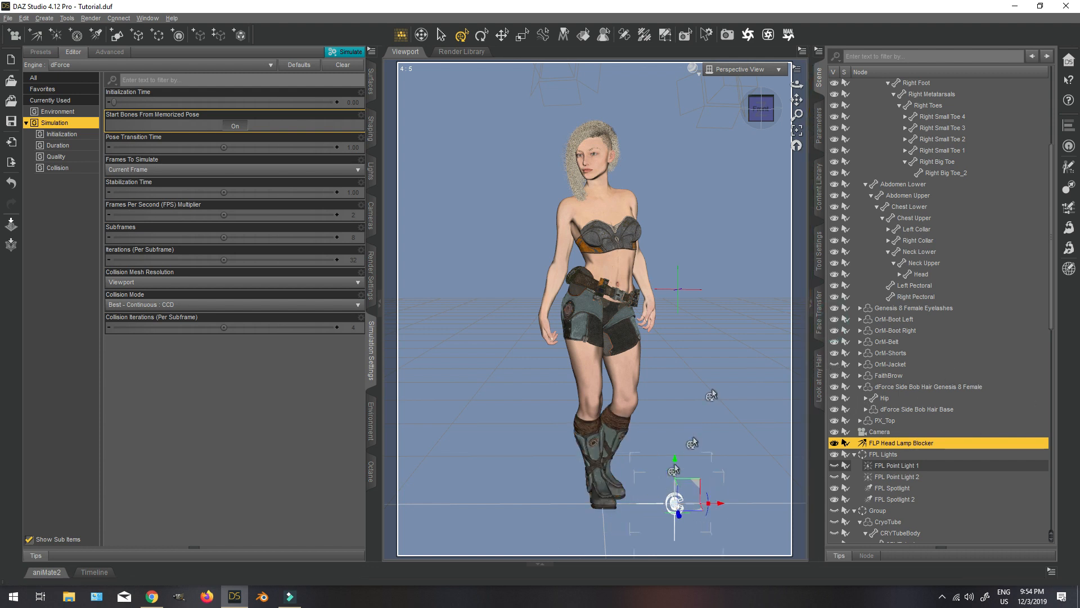
drag(761, 113, 724, 113)
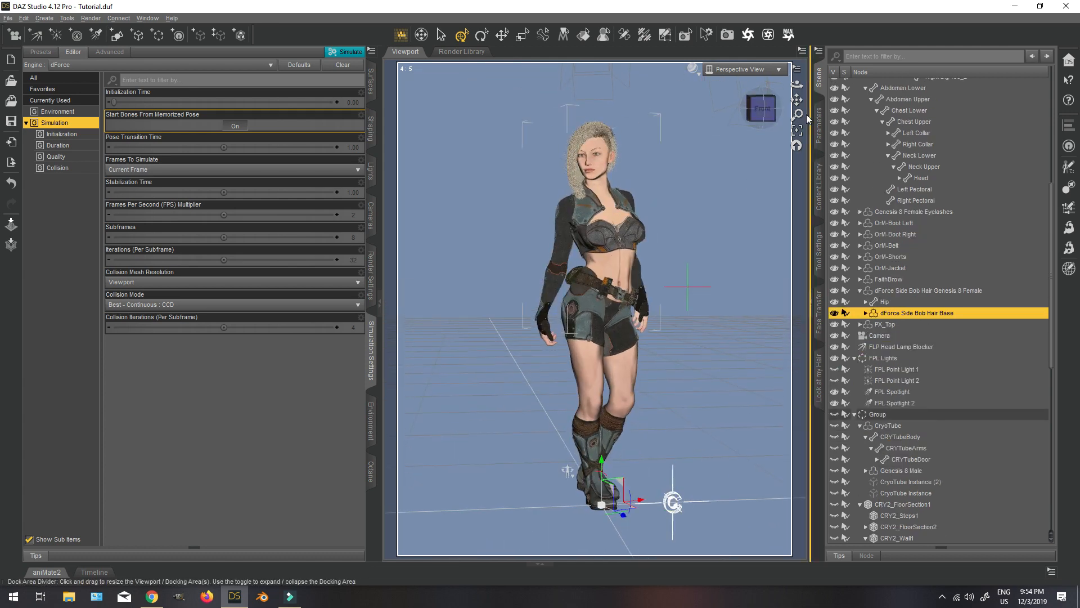
Set Move Side R to 22.2% on dForce Side Bob Hair Base and increase its Move Fwd Side R morph.
click(818, 126)
drag(994, 234, 1006, 234)
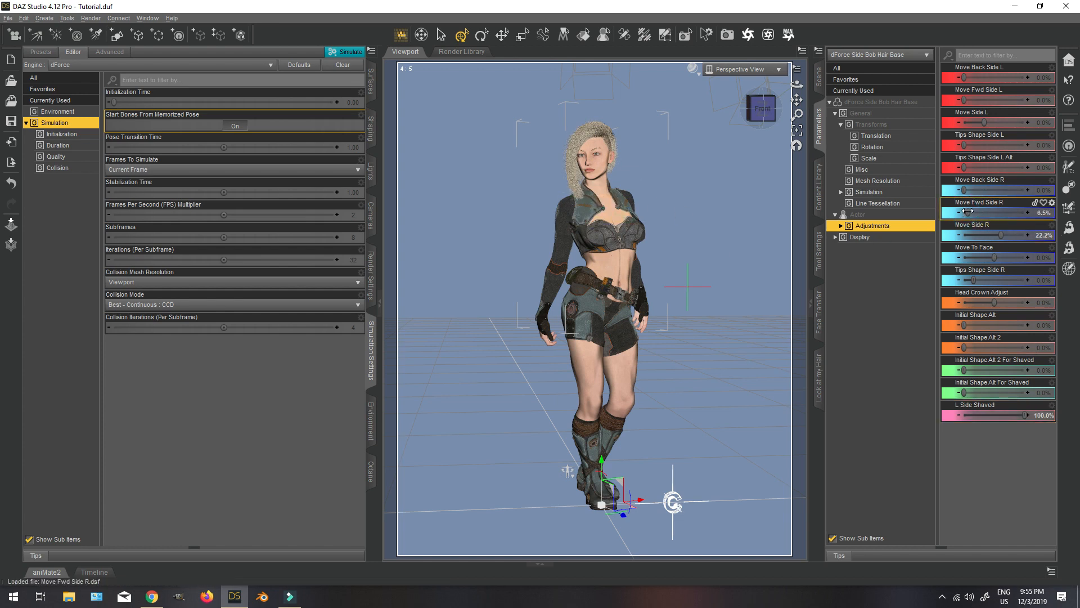
drag(964, 212, 990, 212)
Make the hidden Group with the cryo-chamber environment visible again.
click(819, 76)
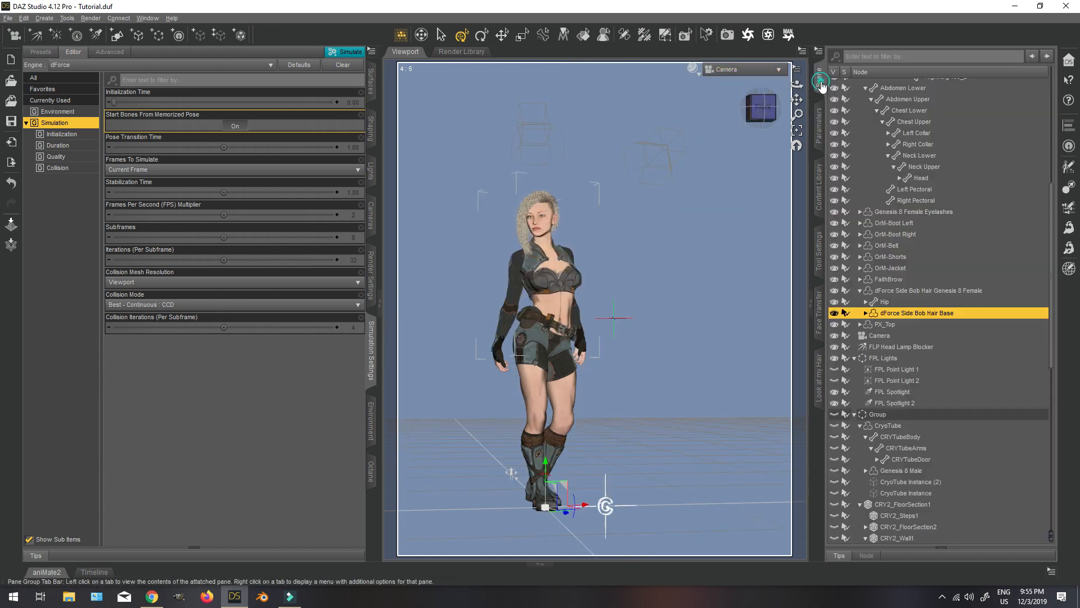
scroll(883, 436, down, 5)
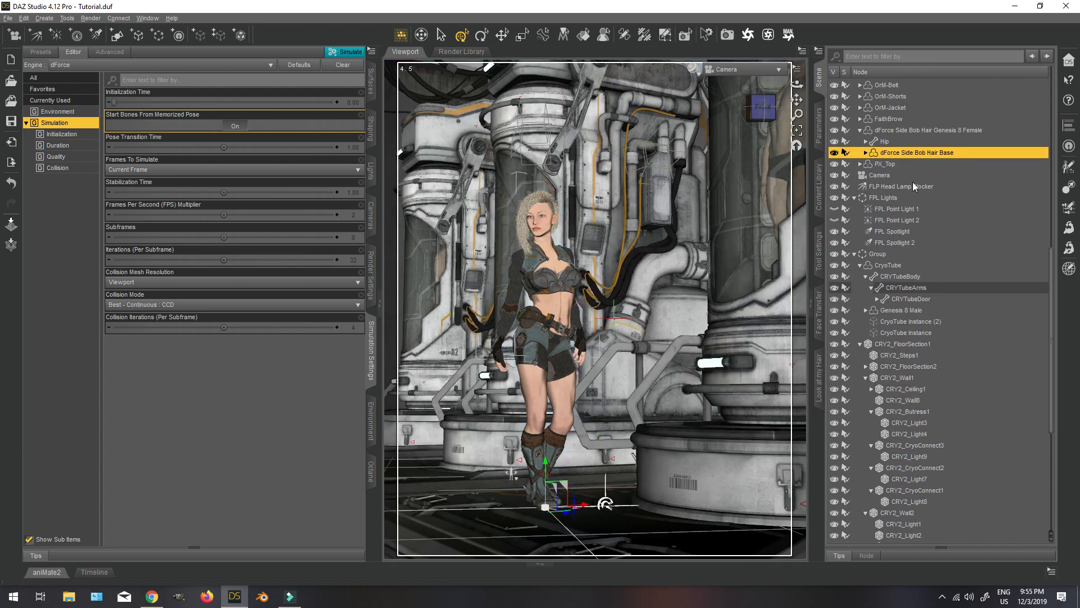
scroll(918, 232, up, 2)
scroll(900, 281, up, 3)
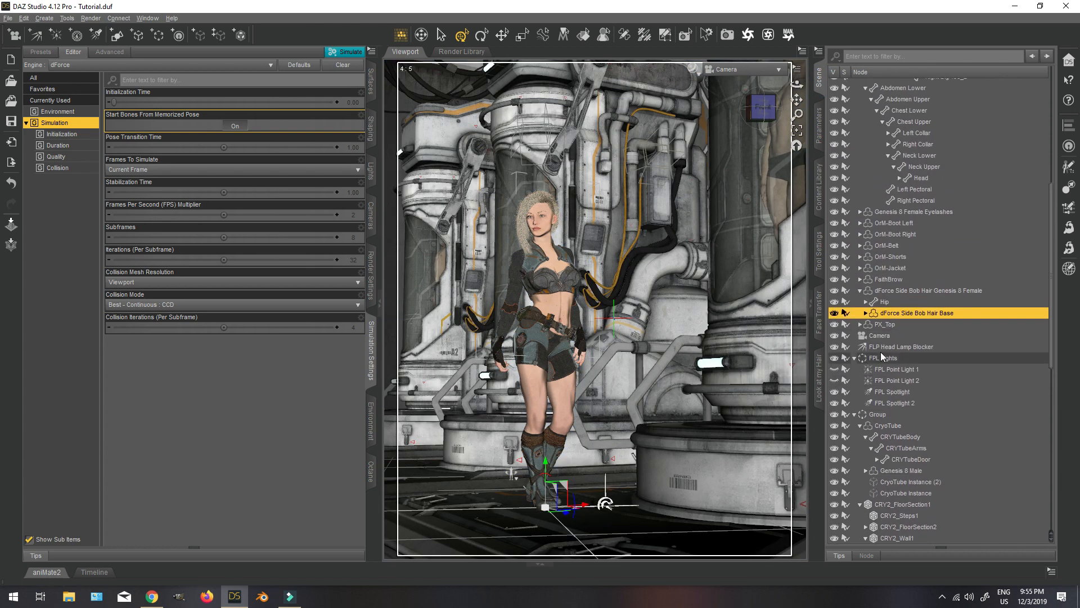
Turn on the Near and Far DOF Plane Visibility of the Camera.
click(879, 331)
click(819, 125)
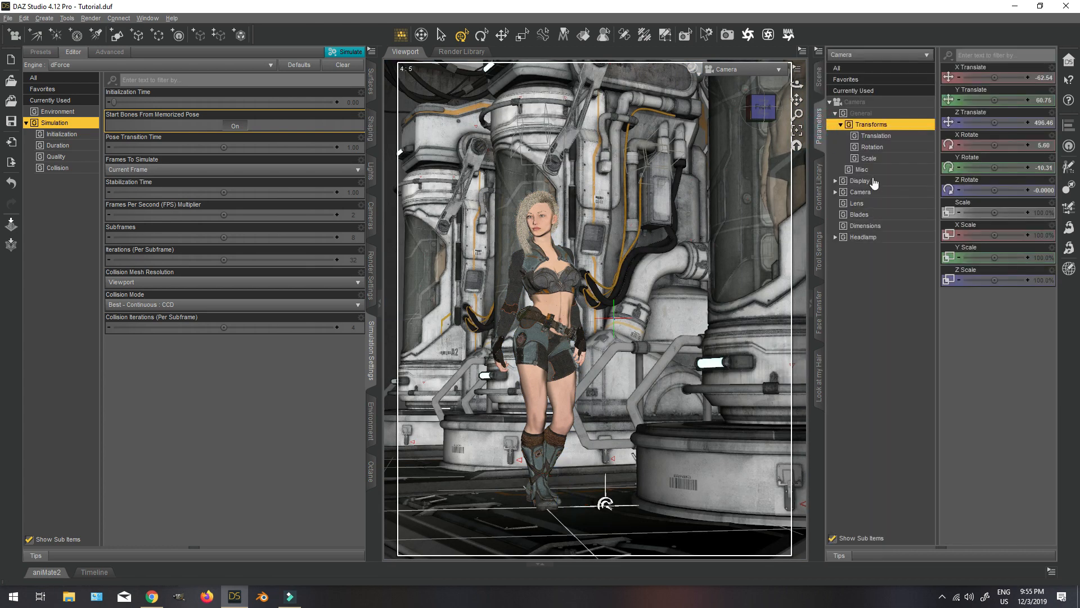
click(872, 181)
click(1011, 483)
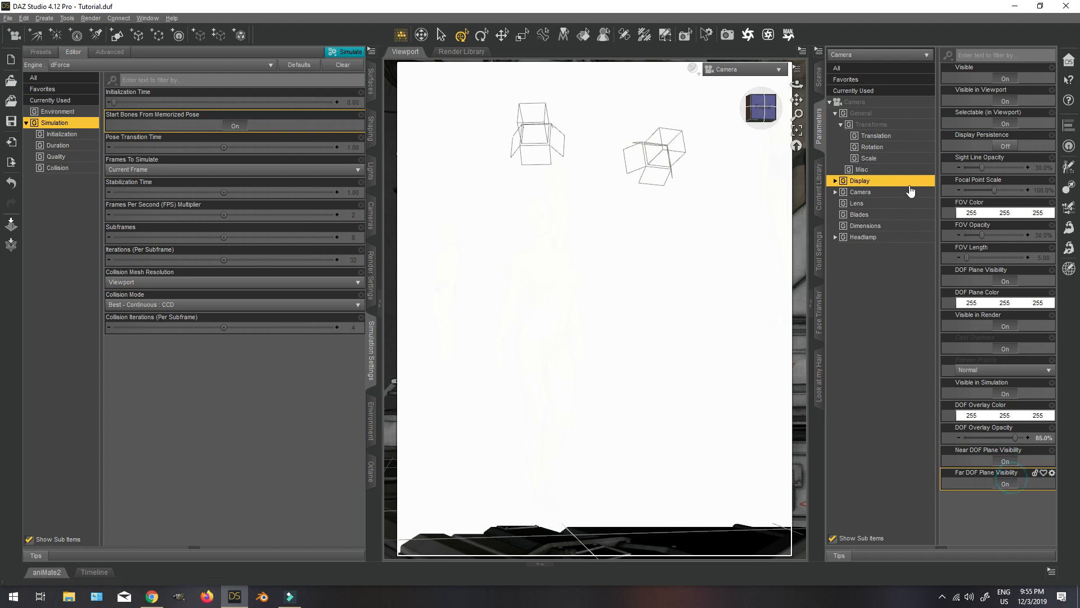
Set the Camera's F/Stop to 0 and lower its Focal Distance to 495.93.
click(860, 191)
click(1043, 189)
text(0)
key(Return)
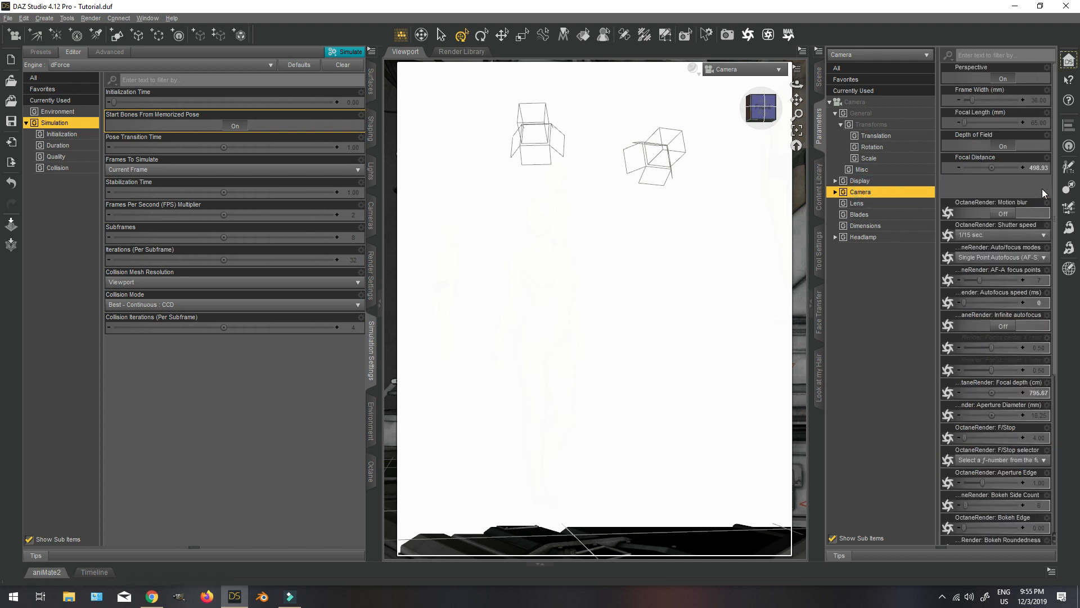
click(960, 169)
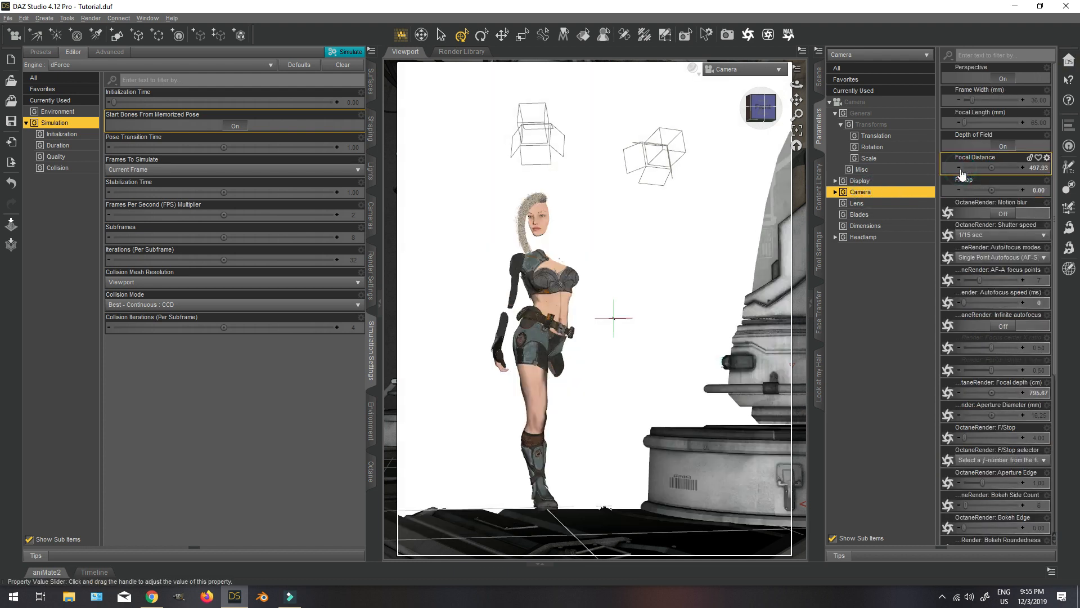
click(960, 168)
click(960, 169)
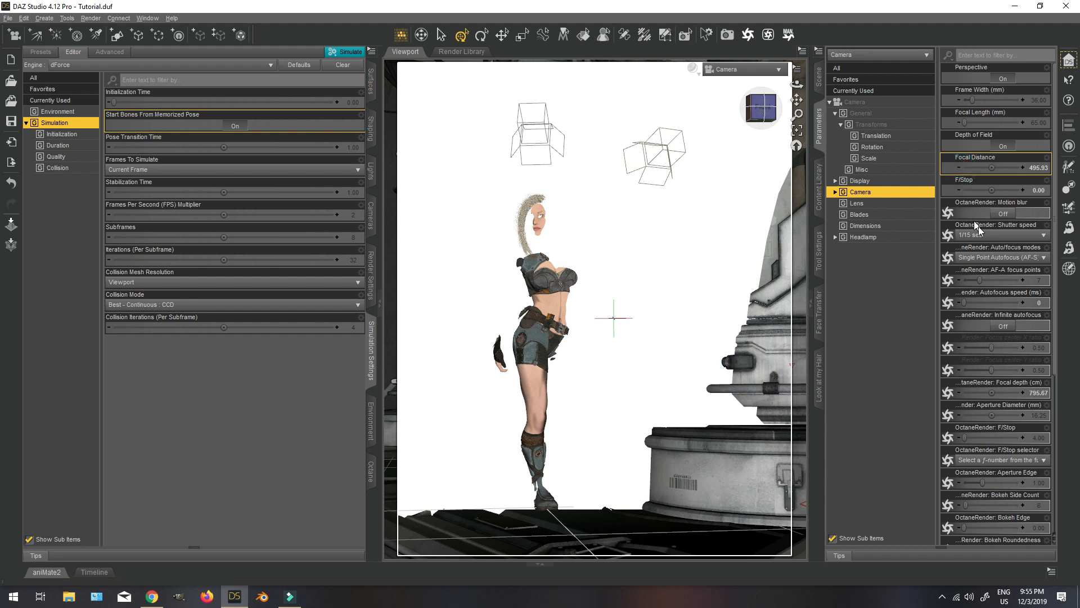
Set the Camera's F/Stop to 20 and turn off its Near and Far DOF Plane Visibility.
click(1038, 192)
text(22)
key(Return)
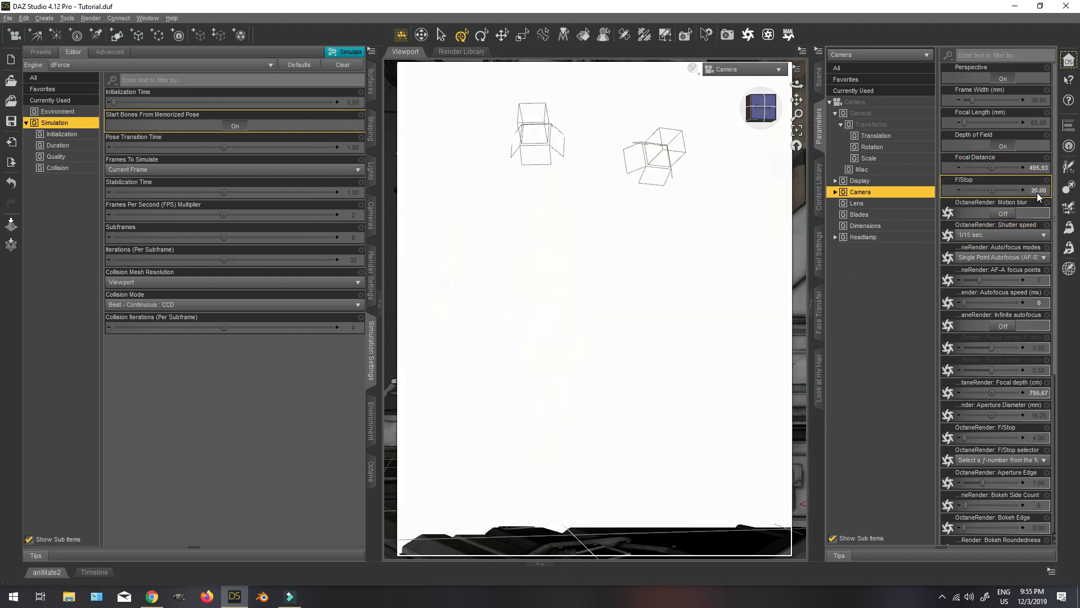
click(861, 181)
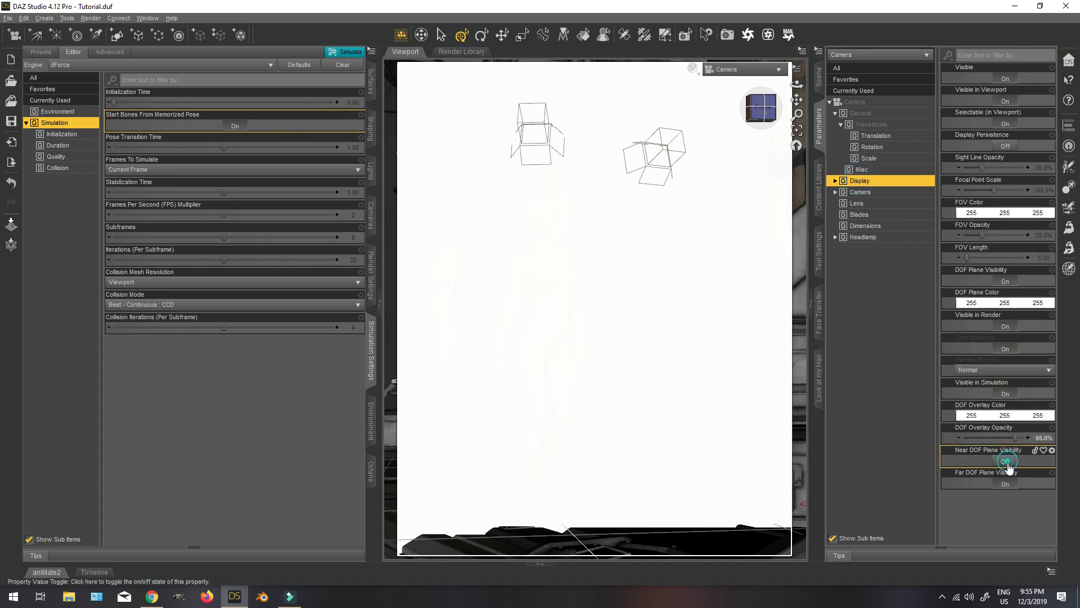
click(1013, 461)
click(1007, 483)
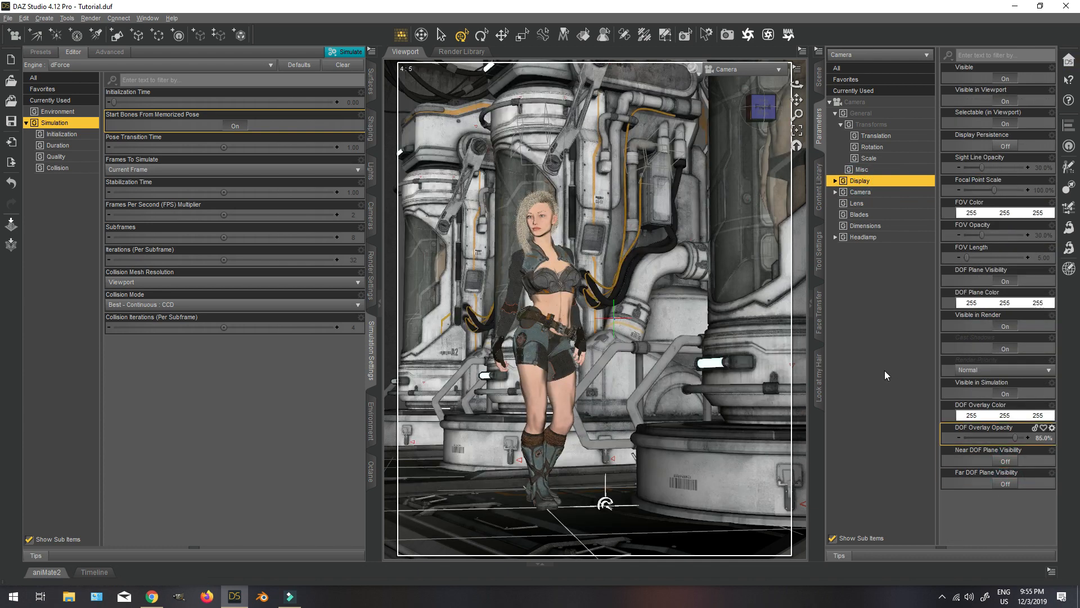
Switch the viewport's draw style to the NVIDIA Iray preview.
click(693, 68)
click(682, 199)
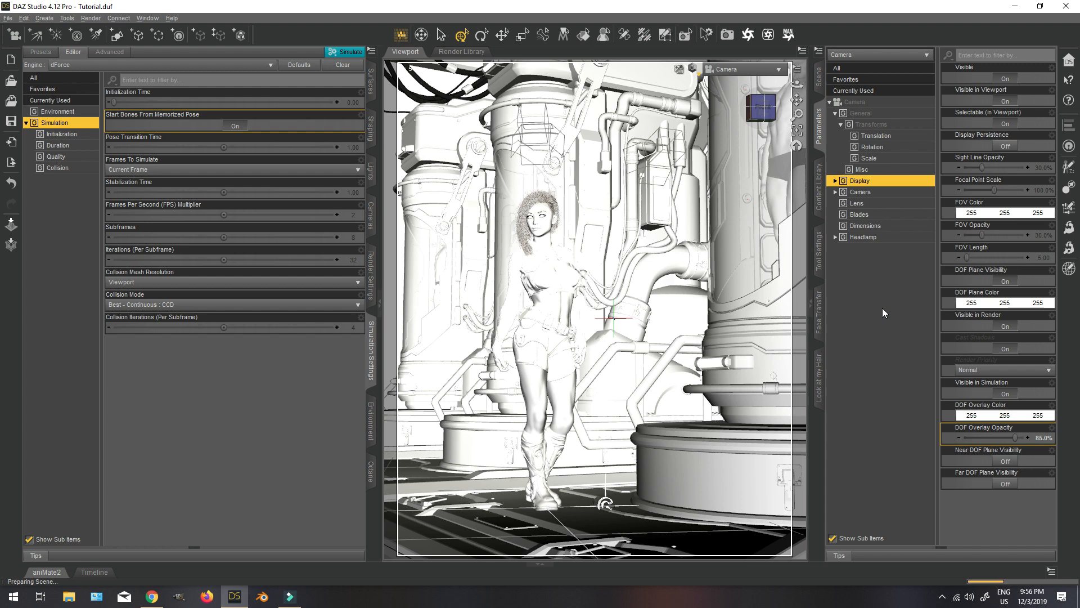
Collapse the dForce Side Bob Hair and Genesis 8 Female Hip hierarchies in the scene tree.
click(819, 77)
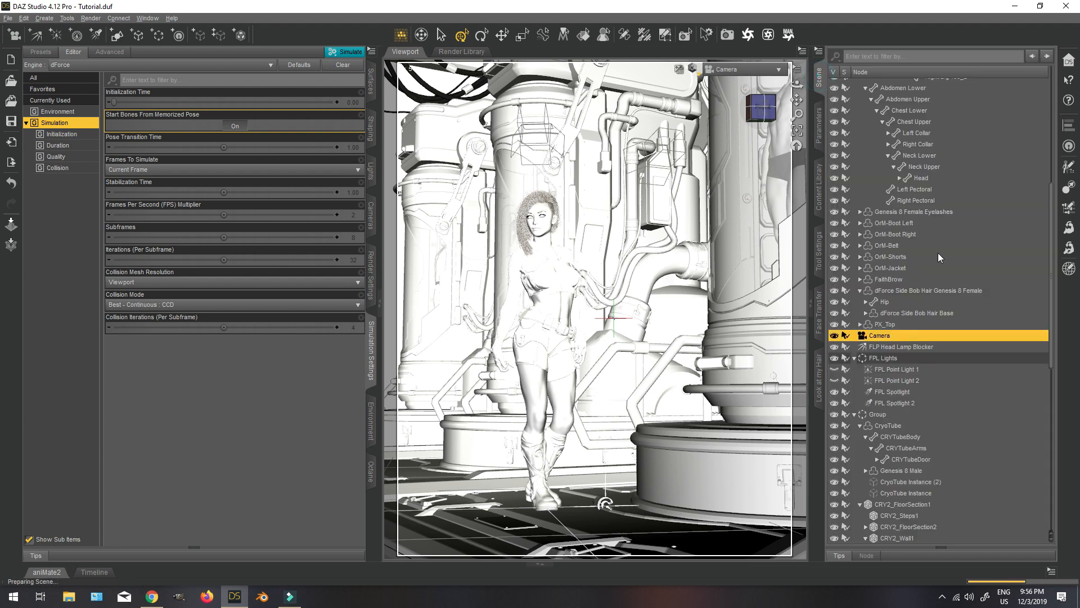
click(860, 290)
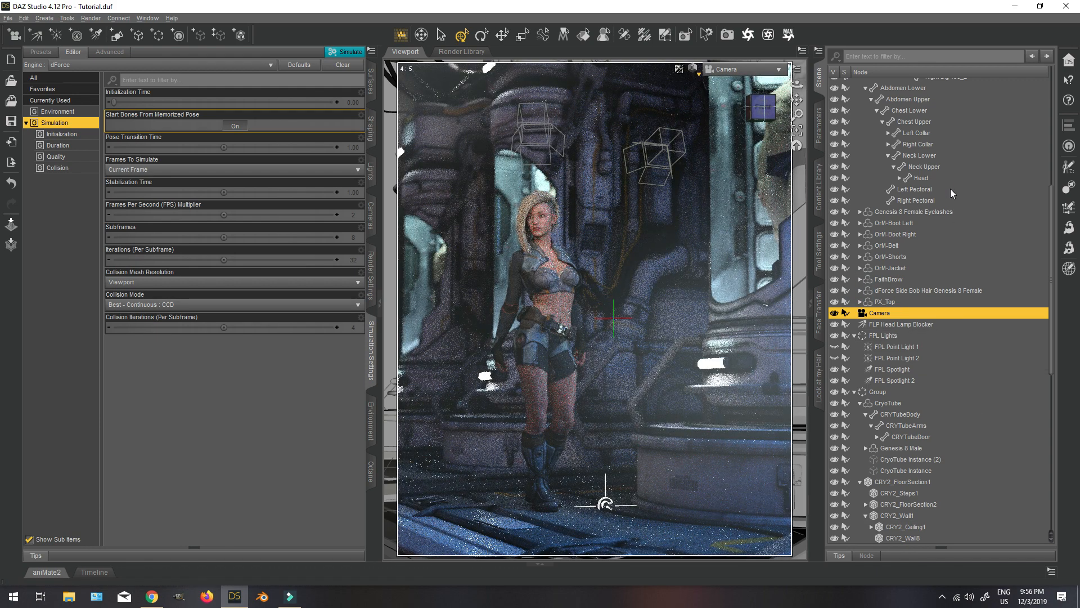
scroll(942, 201, up, 8)
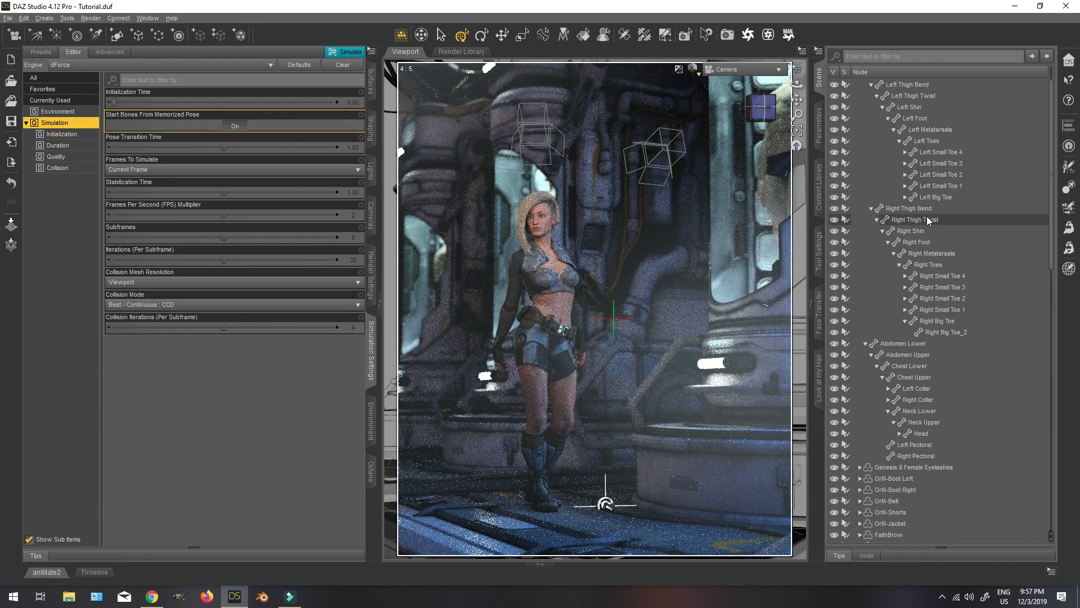
scroll(929, 221, up, 1)
click(861, 95)
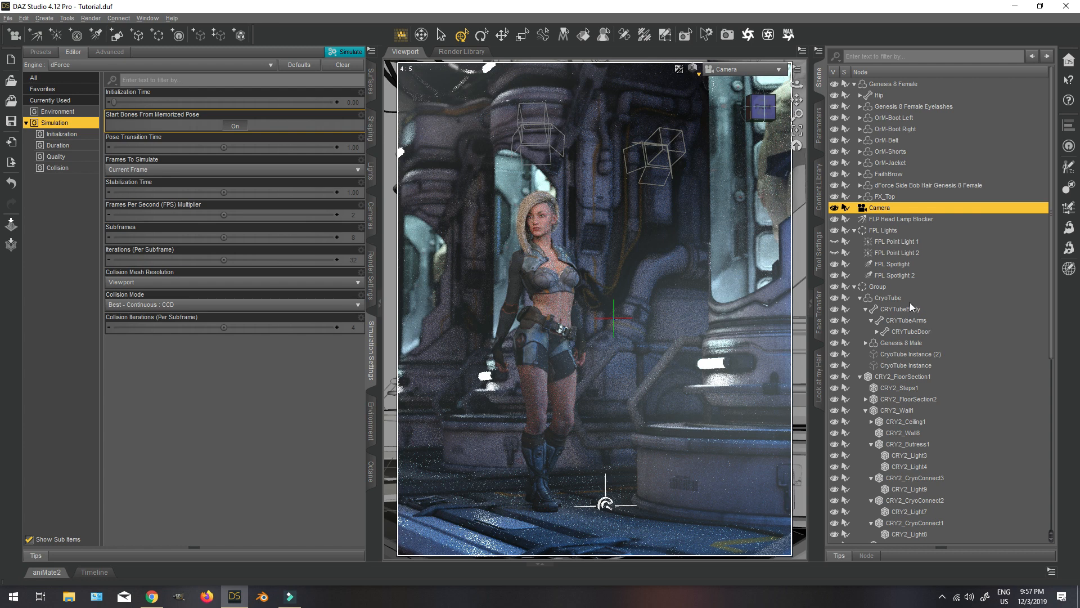
Set the Mesh Resolution Level of the Genesis 8 Male in the CryoTube to Base.
click(916, 343)
click(818, 110)
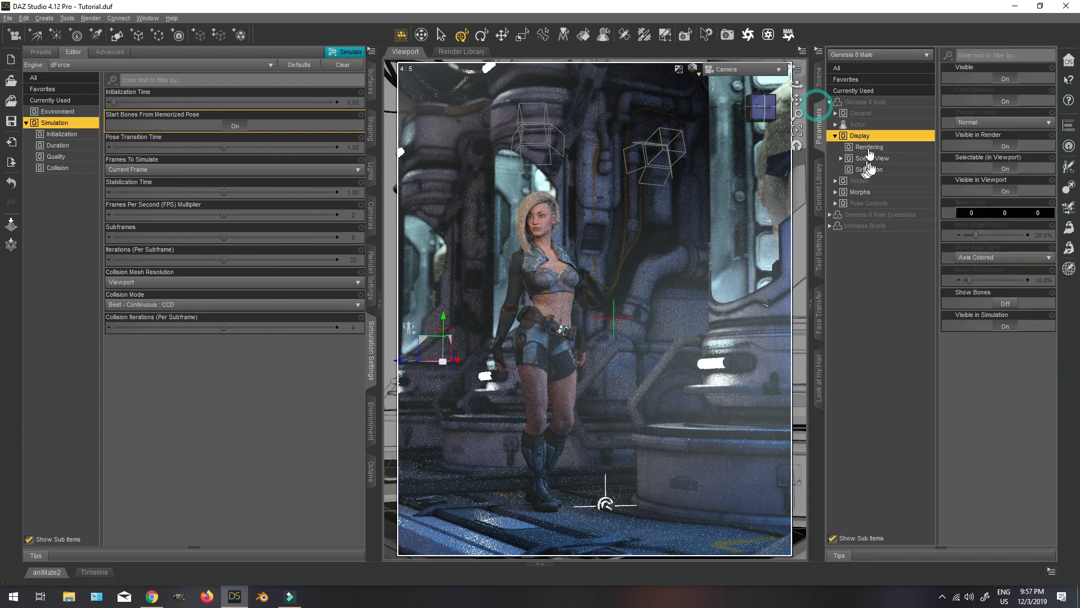
click(836, 113)
click(878, 147)
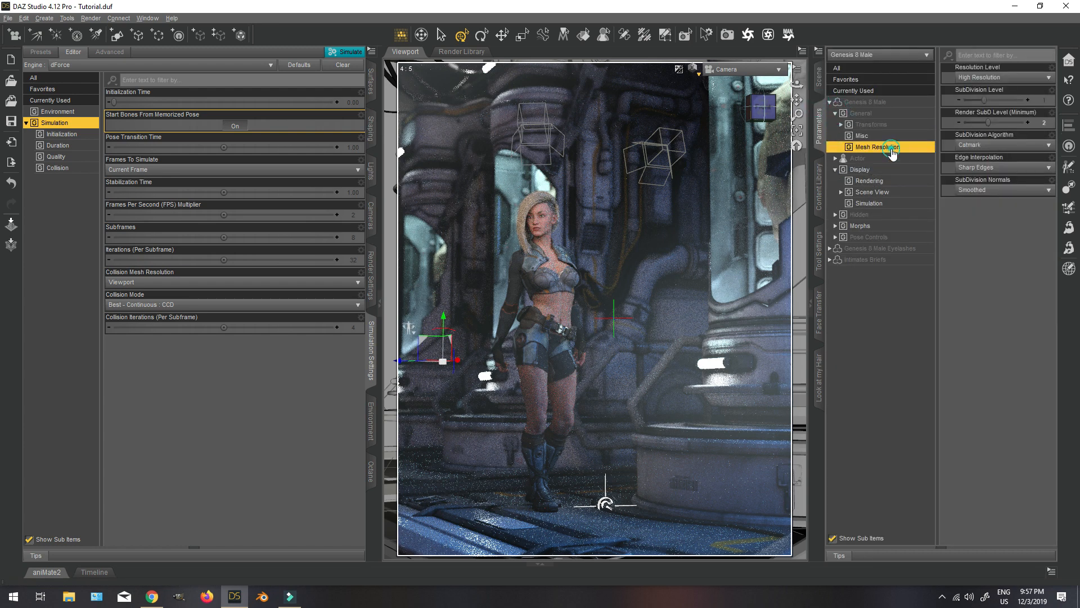
click(984, 79)
click(978, 89)
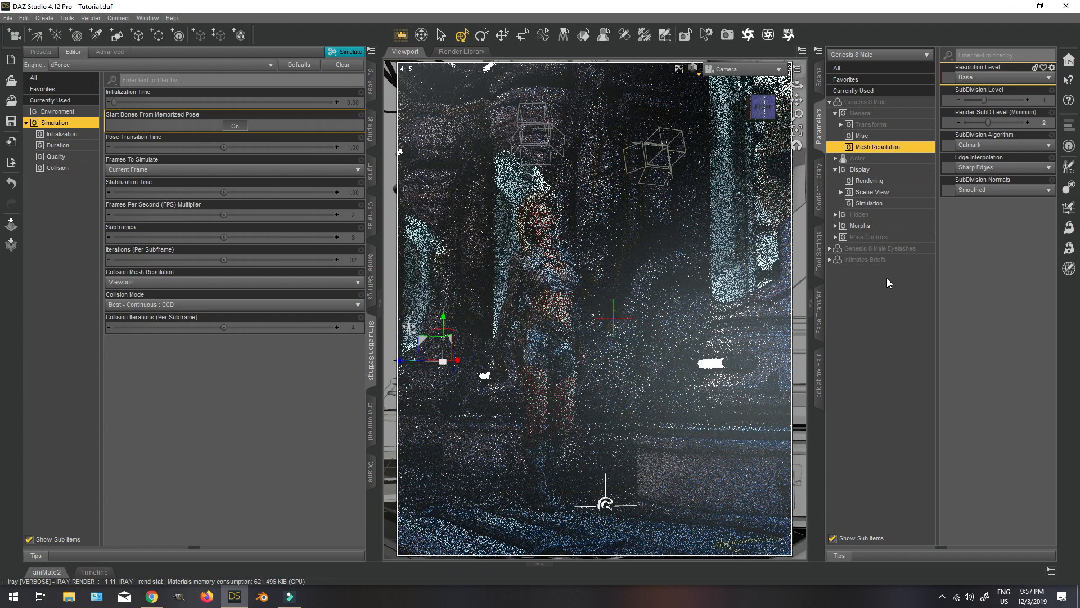
Collapse the environment Group in the scene tree and select the Genesis 8 Female figure.
click(818, 76)
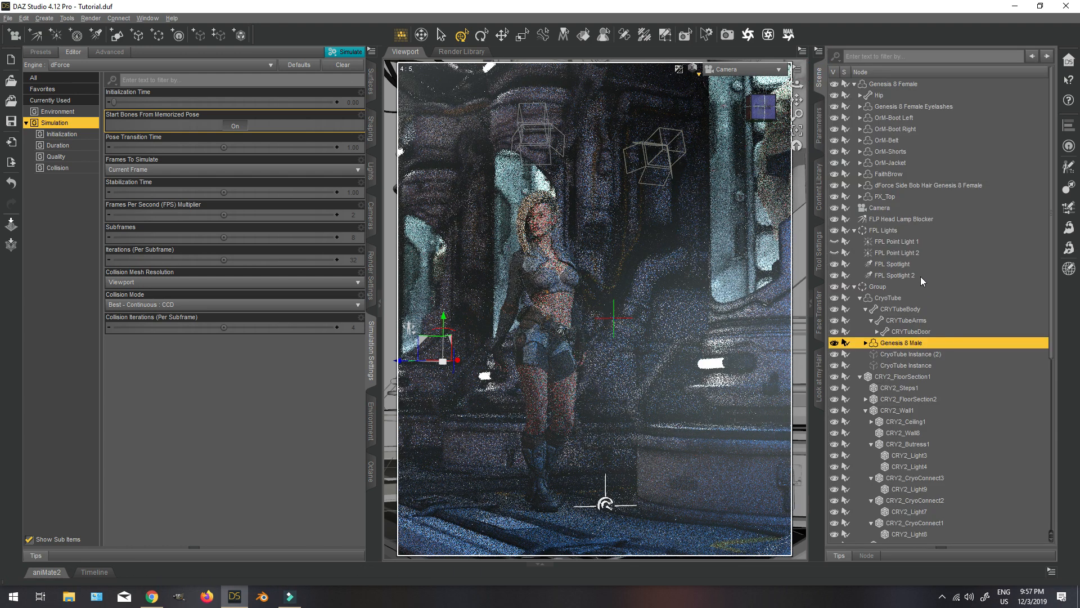
click(855, 287)
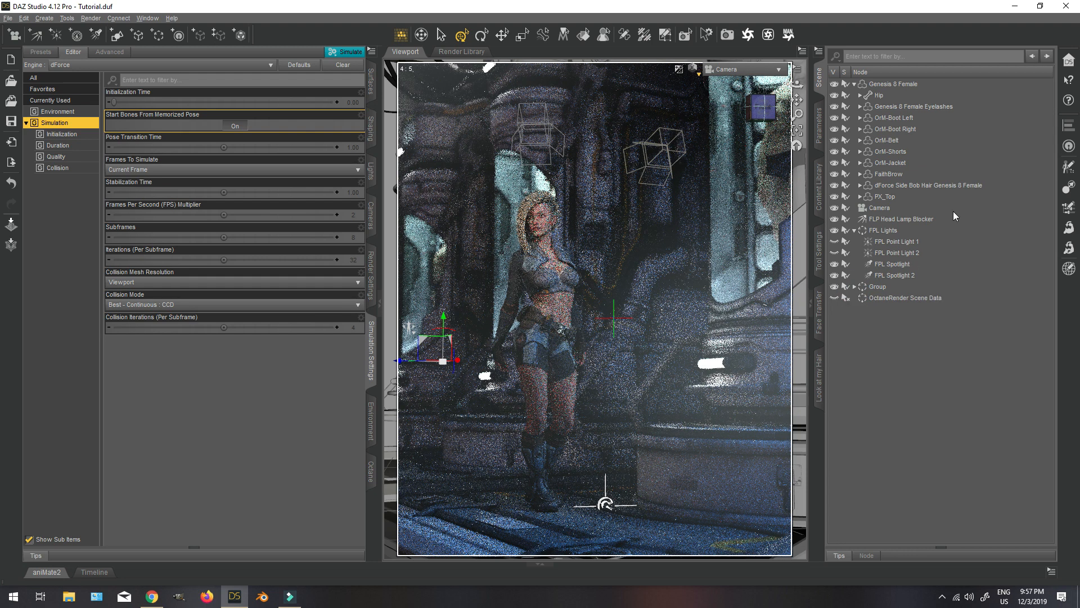
click(905, 85)
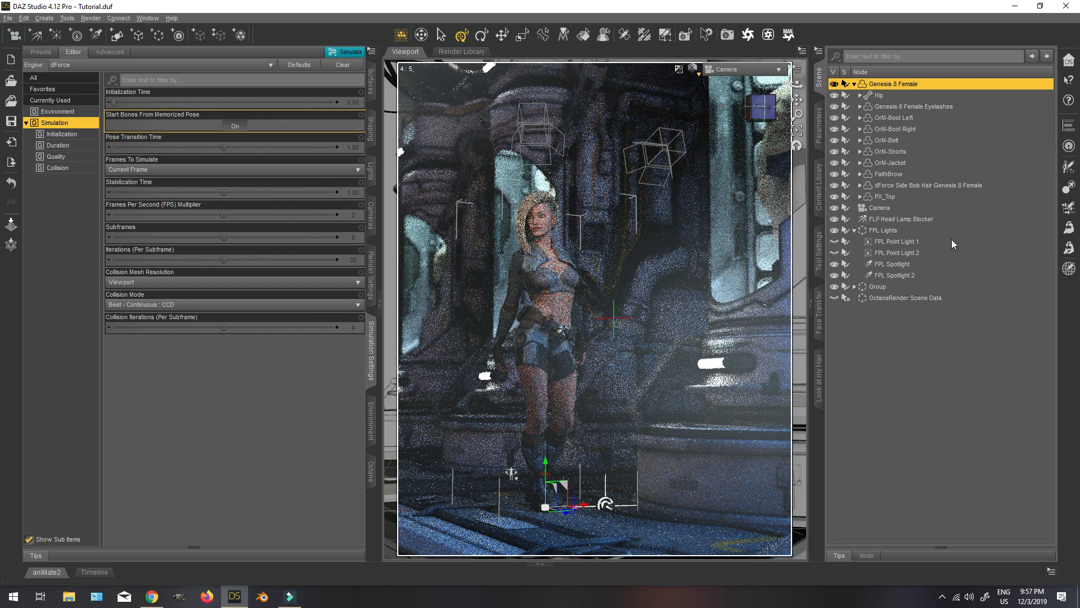
Apply the Preset Neutral makeup from the character's MU folder to Genesis 8 Female and save the scene.
click(820, 192)
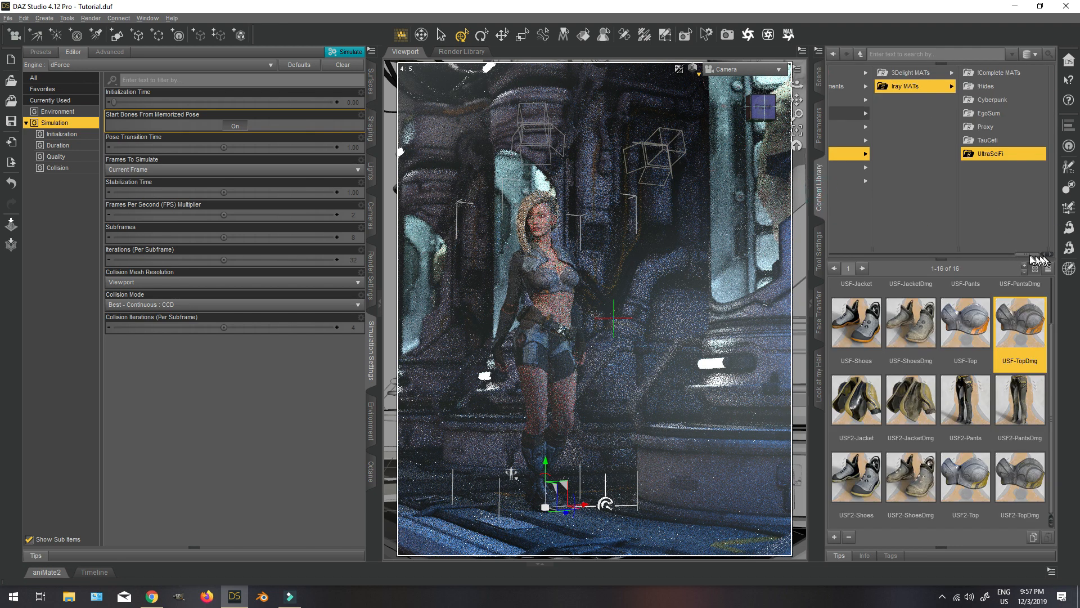
drag(1028, 255, 877, 254)
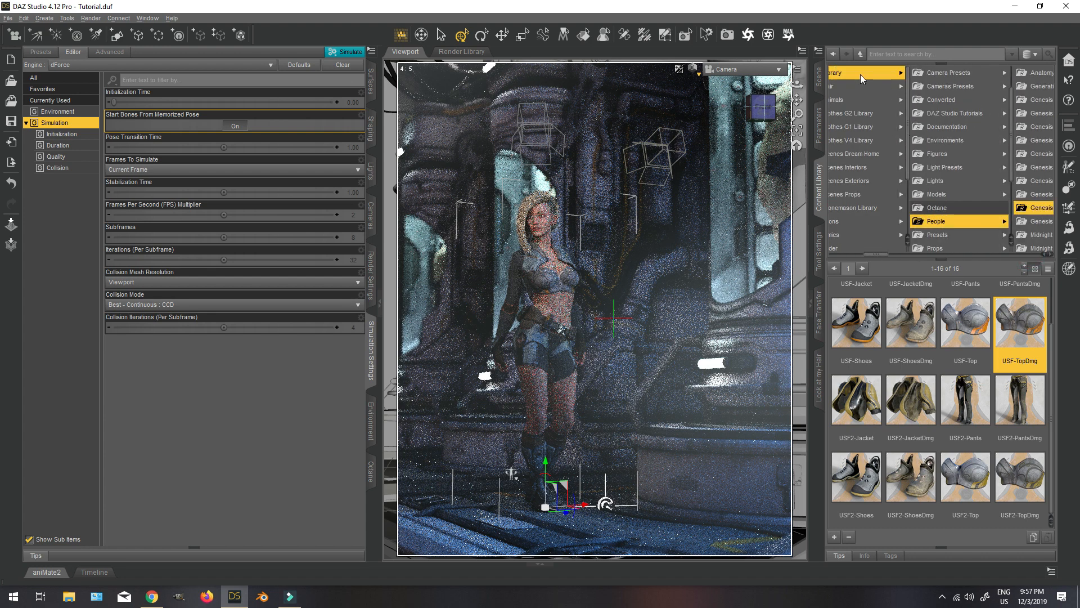
click(862, 77)
click(1001, 219)
click(1002, 209)
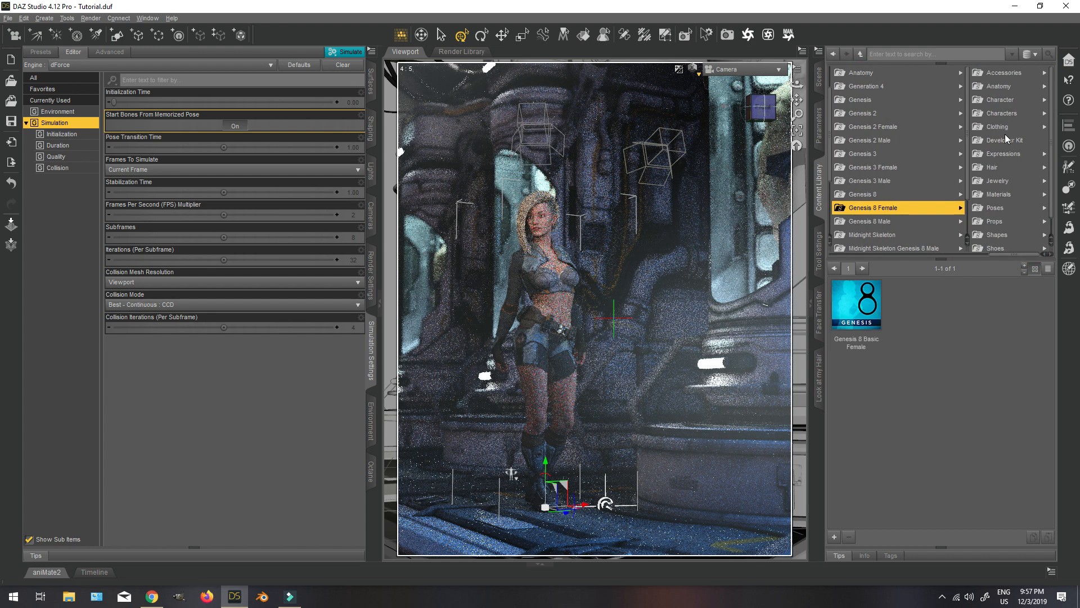
click(1030, 112)
click(983, 76)
click(1016, 99)
click(1008, 87)
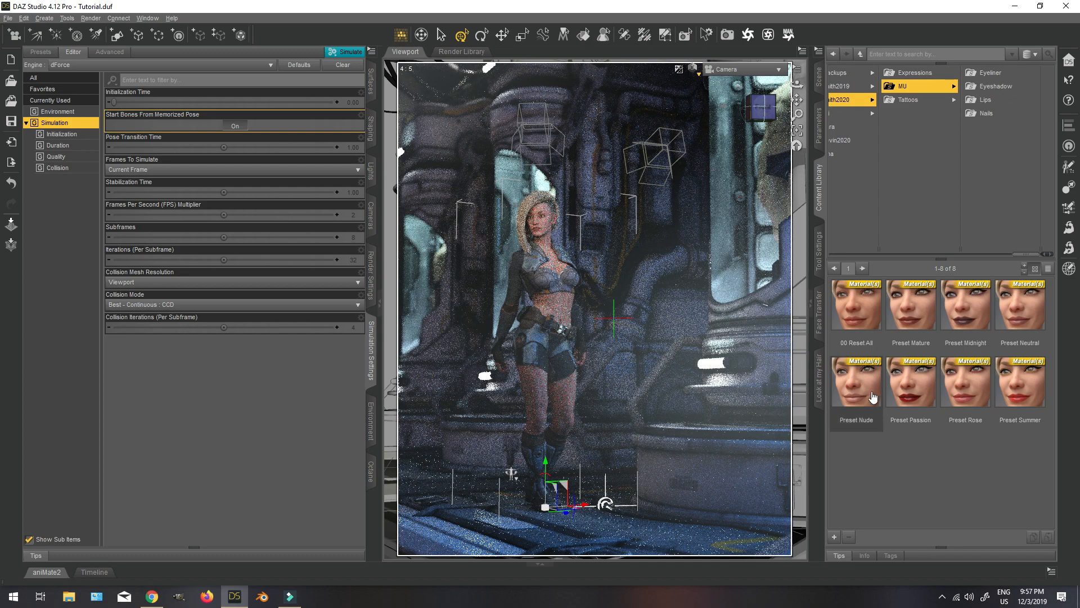
double_click(1020, 310)
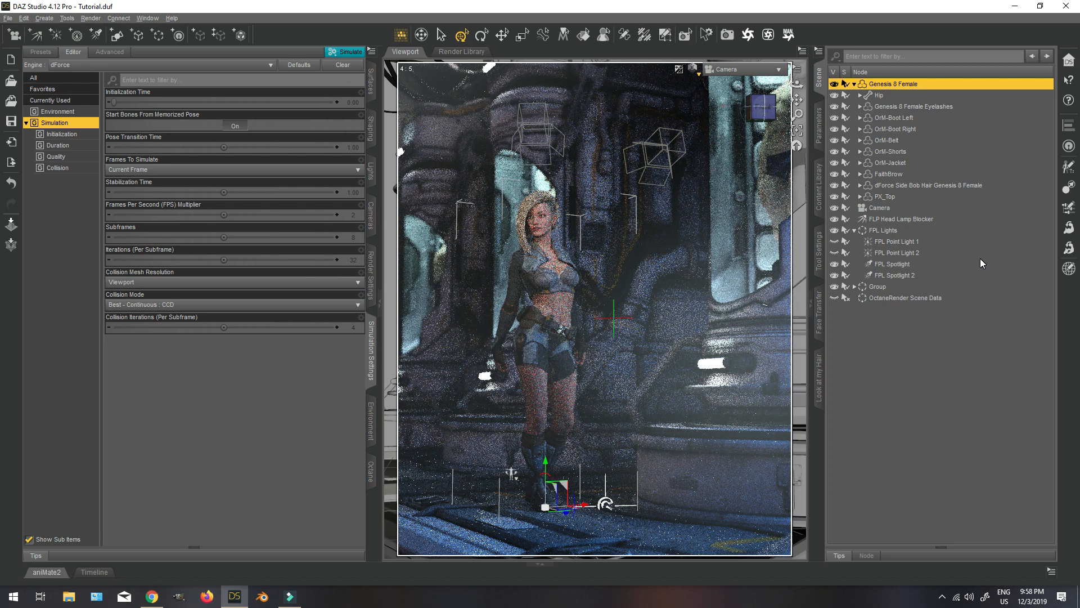
key(ctrl+s)
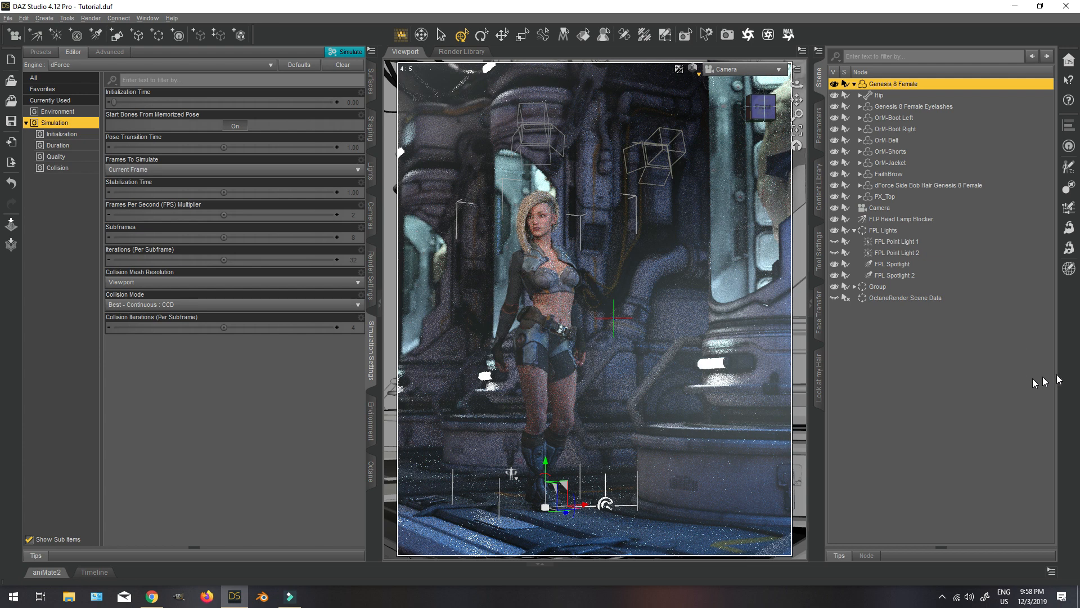
Try a Vignetting of 30 in the Iray Tone Mapping render settings and settle on 20.
click(371, 276)
click(63, 179)
click(62, 191)
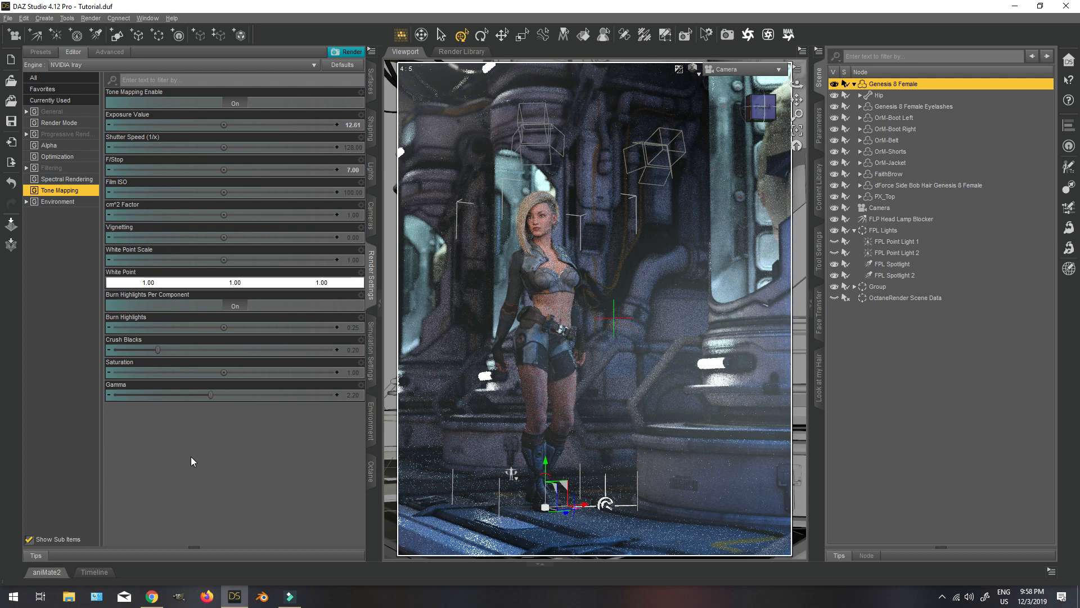
click(352, 238)
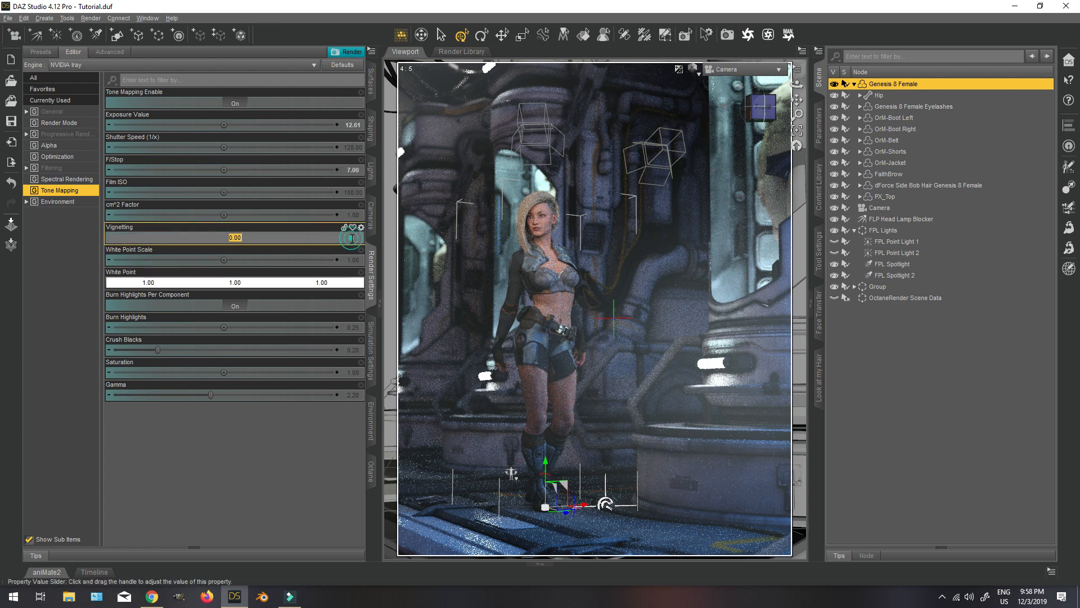
text(30)
key(Return)
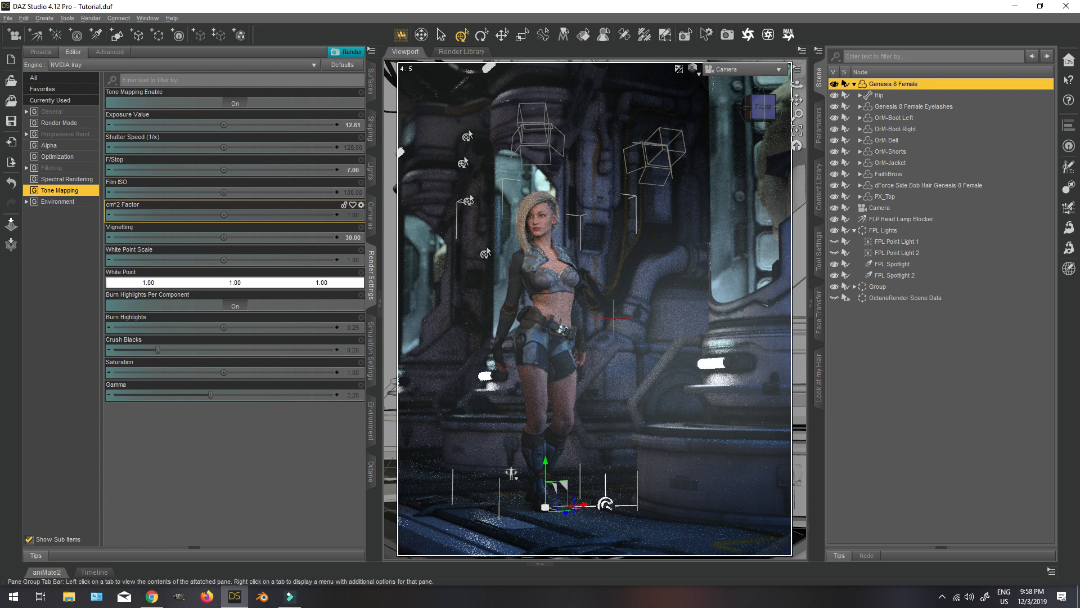
click(351, 237)
text(20)
key(Return)
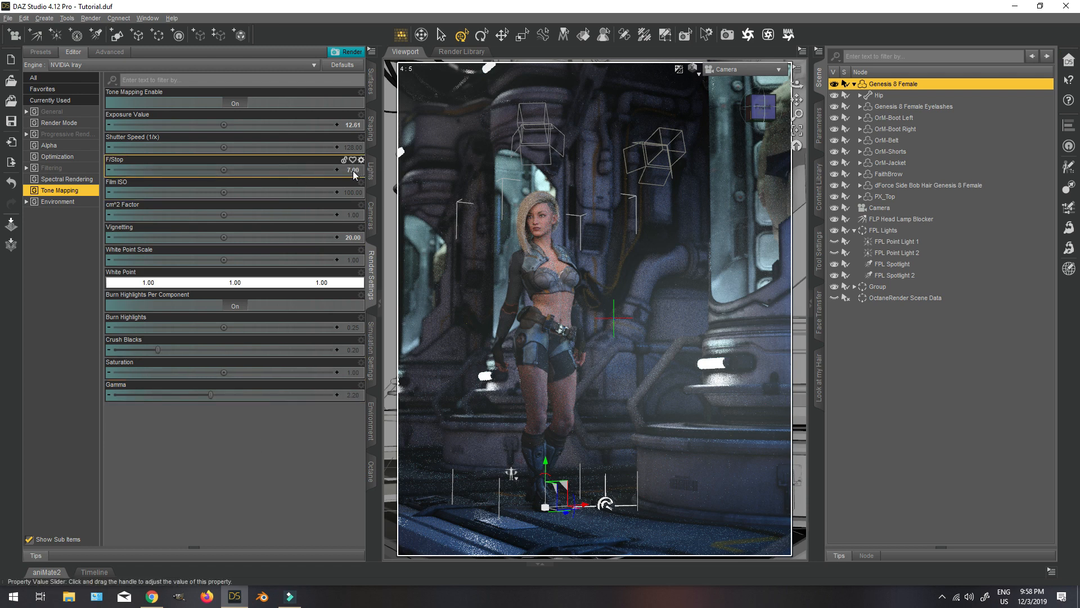
Set the Tone Mapping Exposure Value to 12.75.
click(355, 125)
text(12)
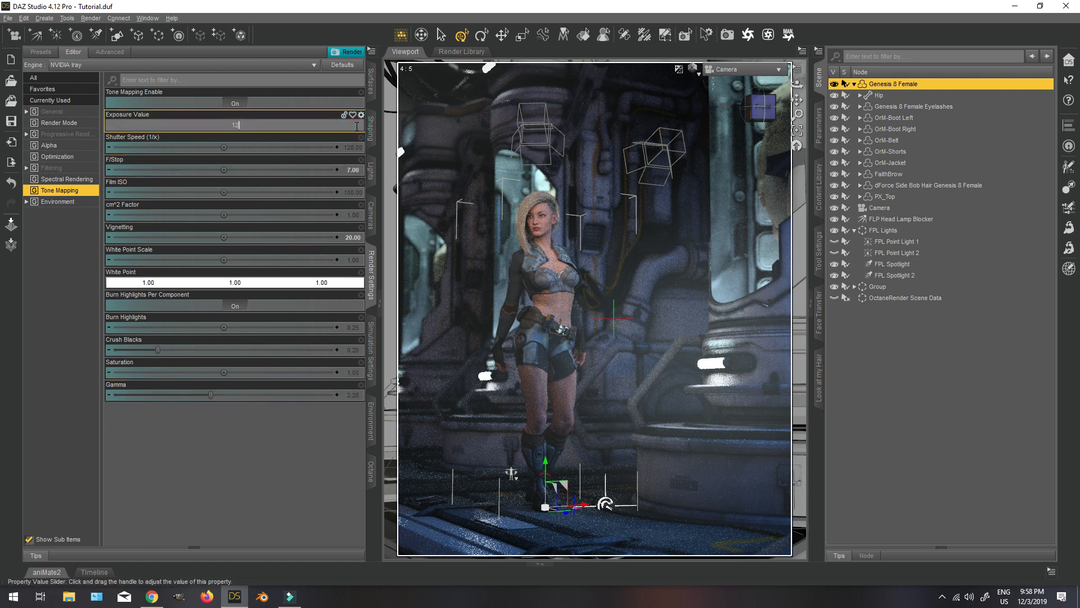
text(.75)
key(Return)
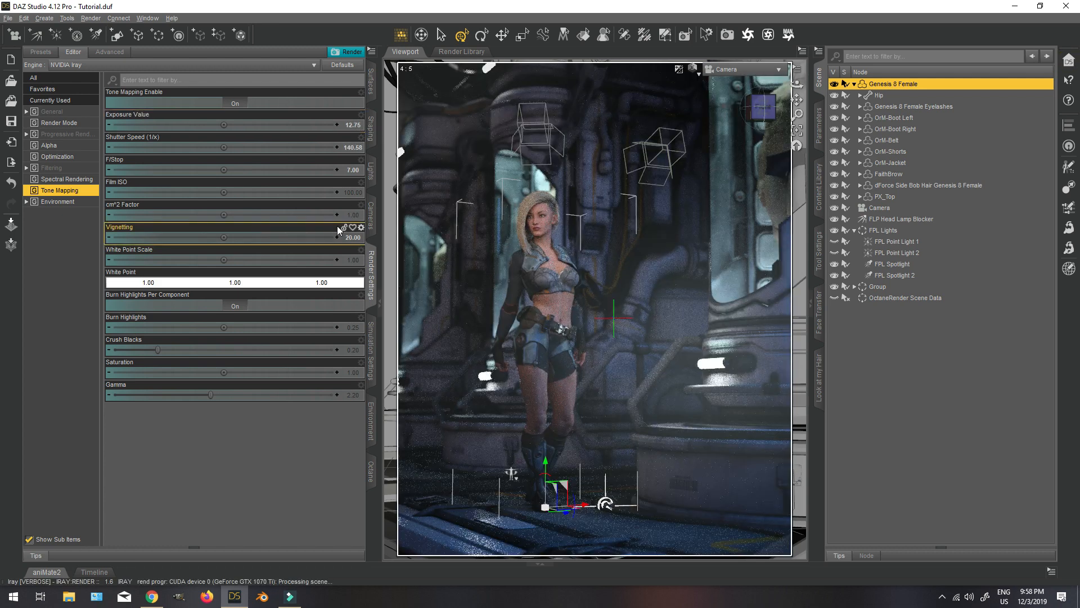
Set the Tone Mapping Saturation to 1.10 and Burn Highlights to 0.40.
click(352, 372)
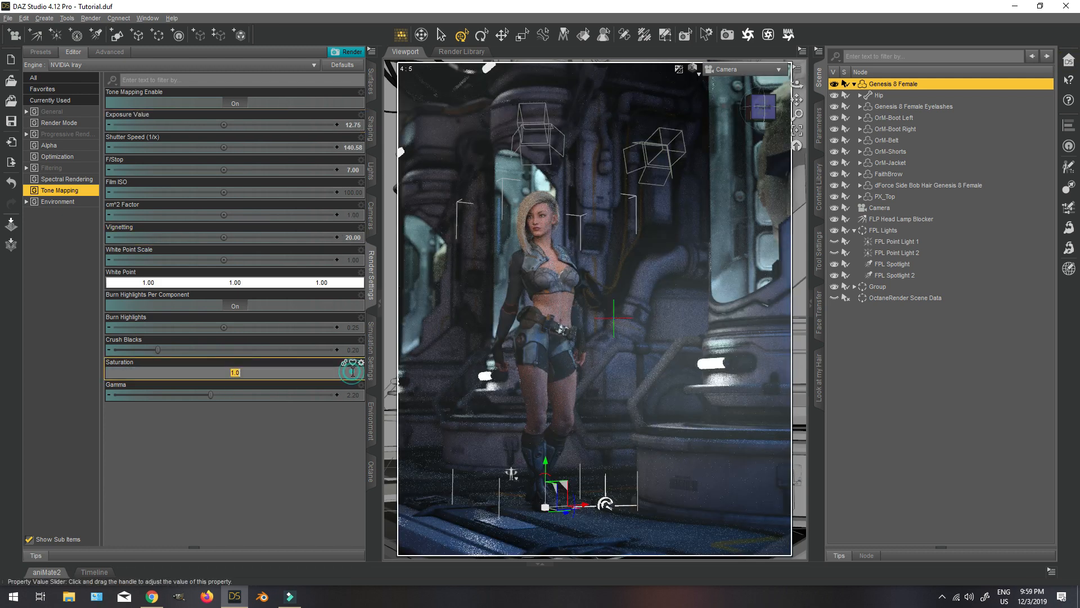
text(1)
key(Return)
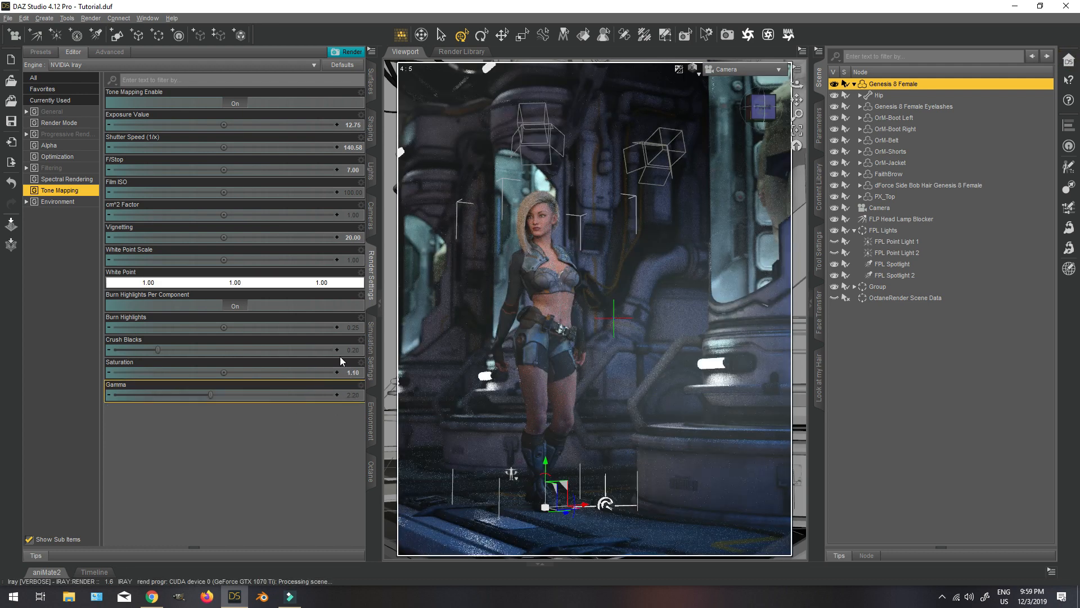
click(356, 328)
text(0.4)
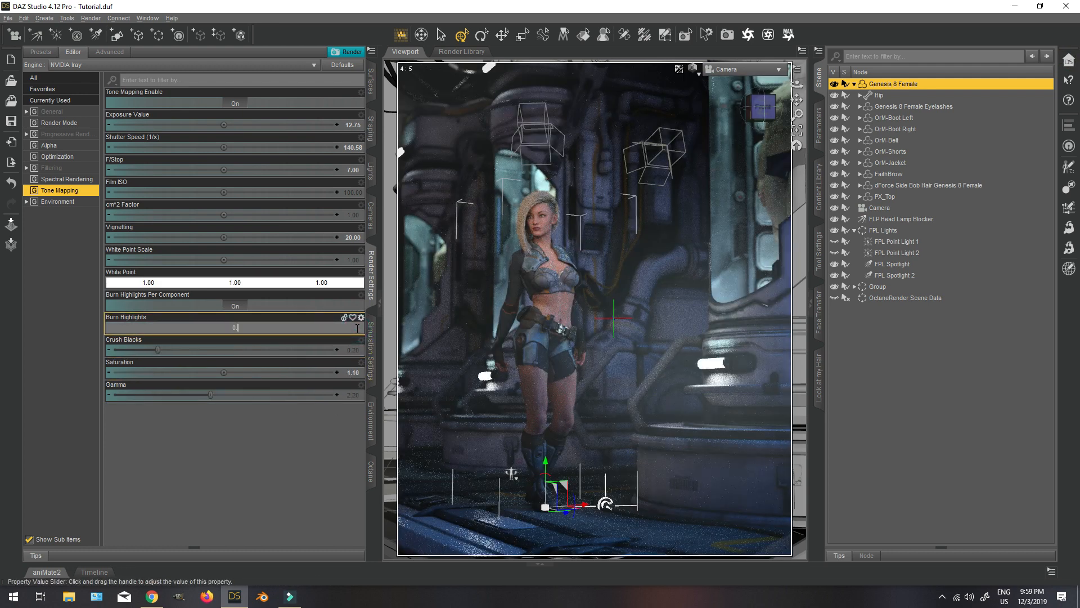
key(Return)
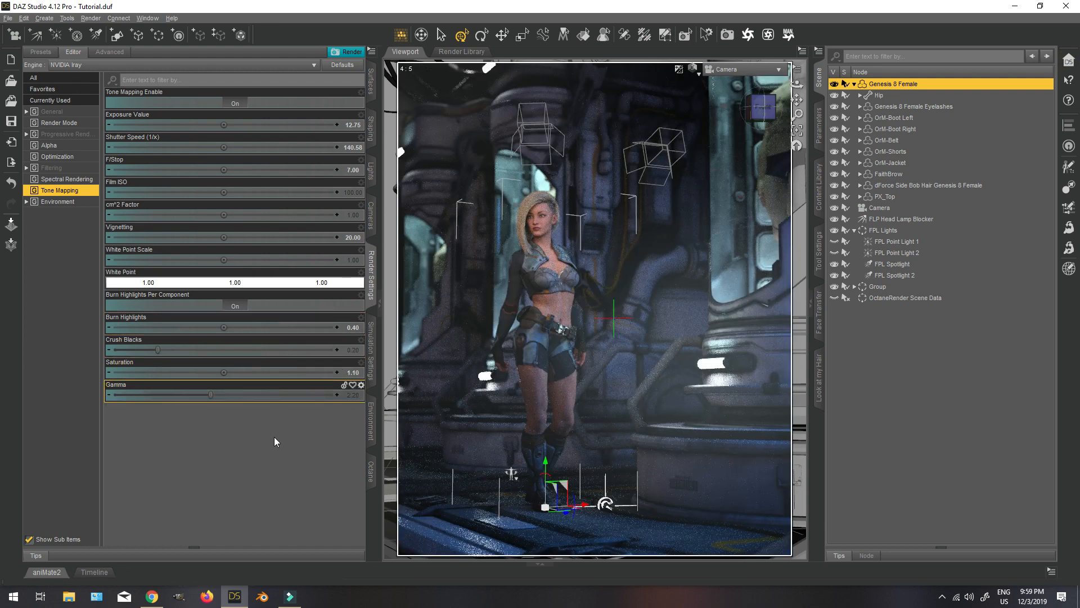
Set the Tone Mapping Gamma to 2.00 and the Exposure Value to 12.50.
click(354, 395)
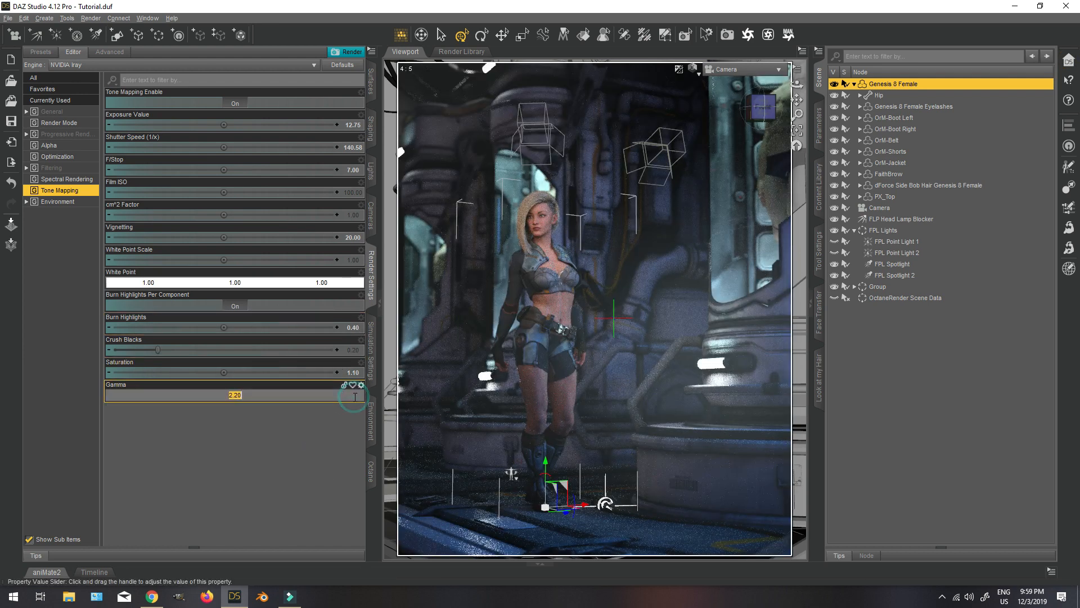
text(2)
key(Return)
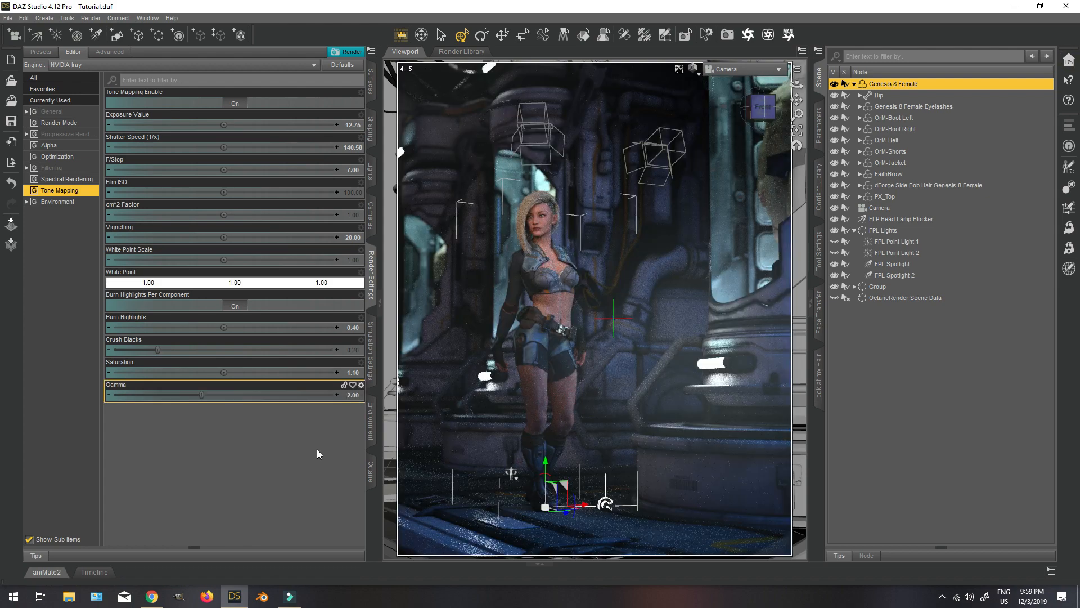
click(354, 125)
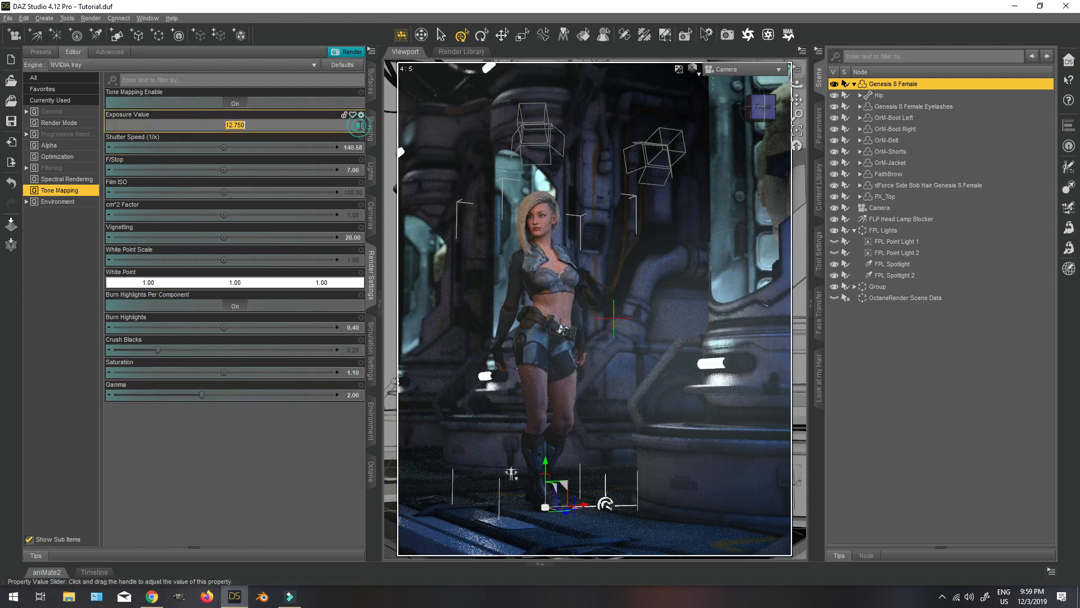
text(12.5)
key(Return)
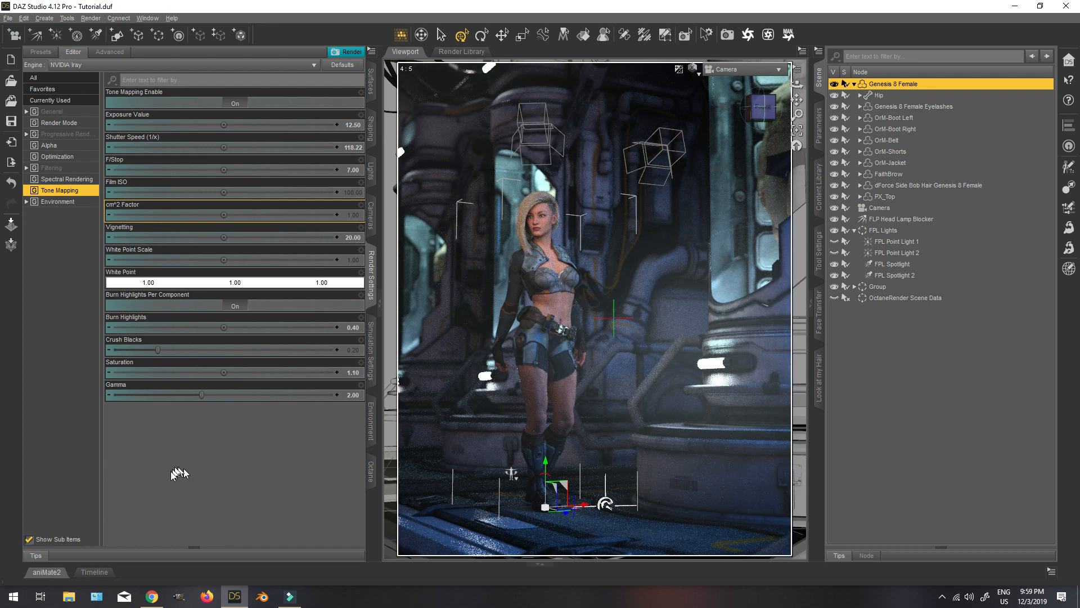
Try a Crush Blacks value of 0.50 in Tone Mapping and reset the property to its default.
click(358, 353)
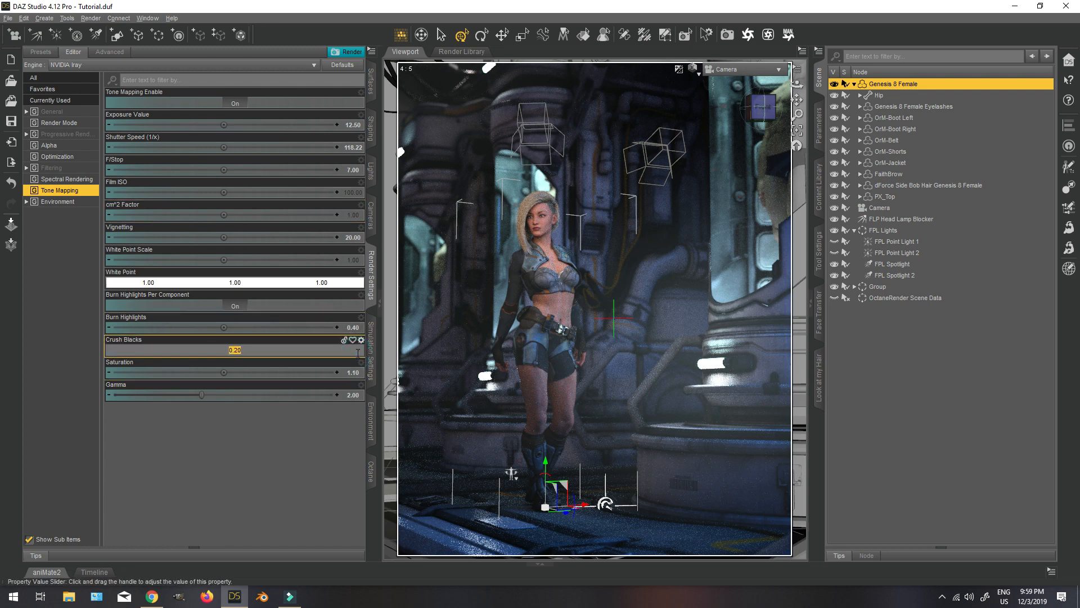
text(0.4)
key(Return)
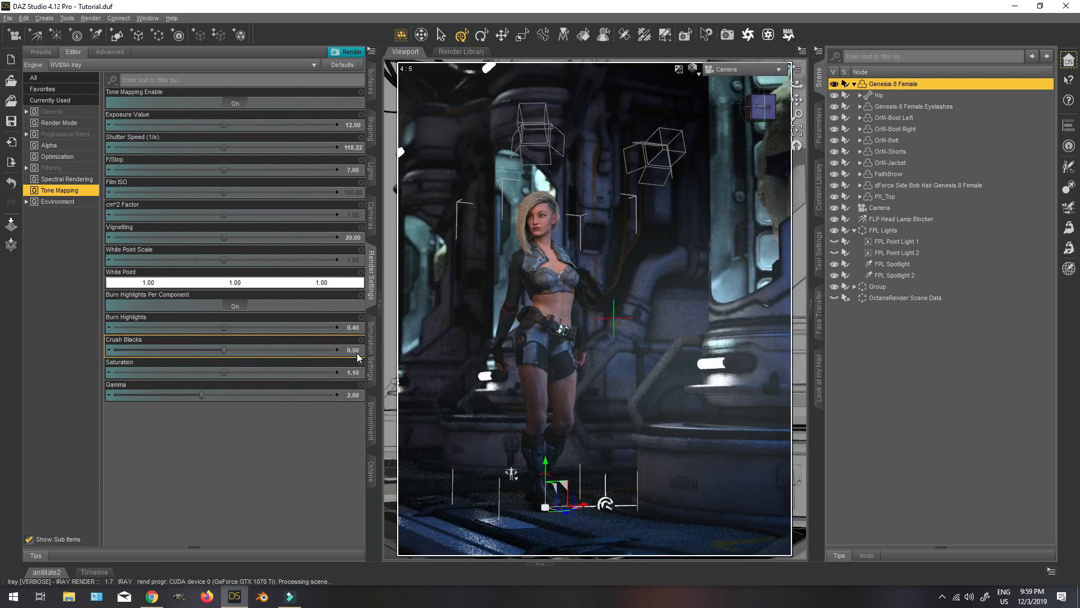
click(361, 339)
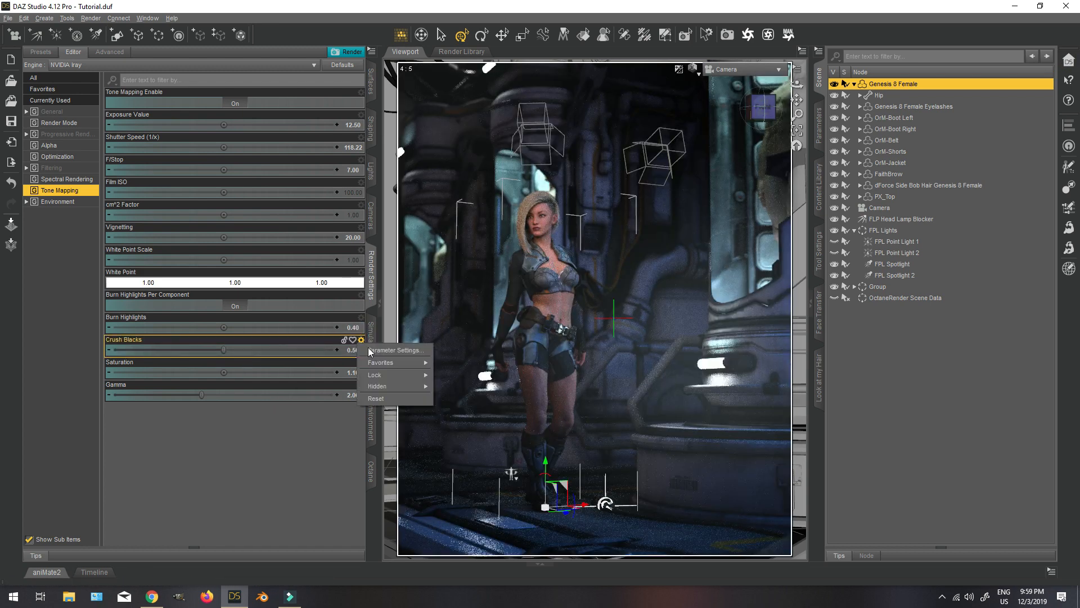
click(377, 398)
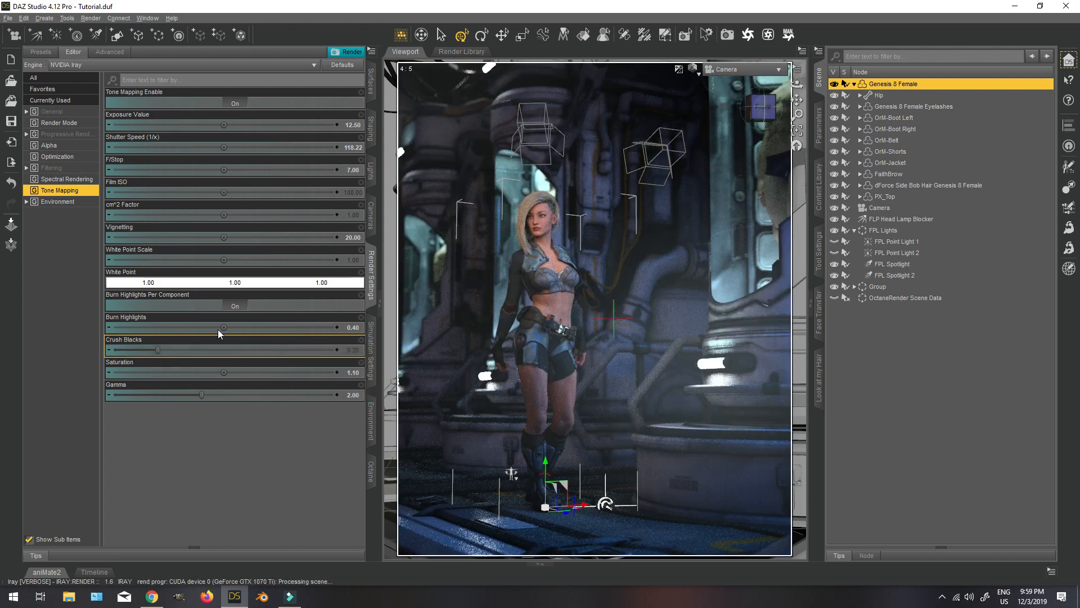
Set the Tone Mapping Vignetting to 10.
click(353, 237)
text(10)
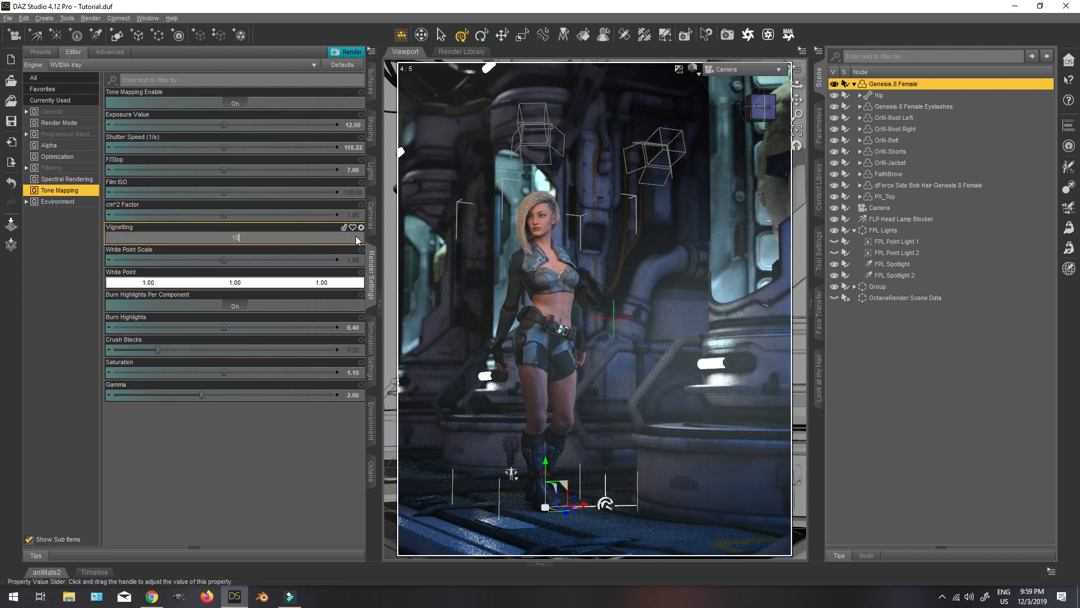
key(Return)
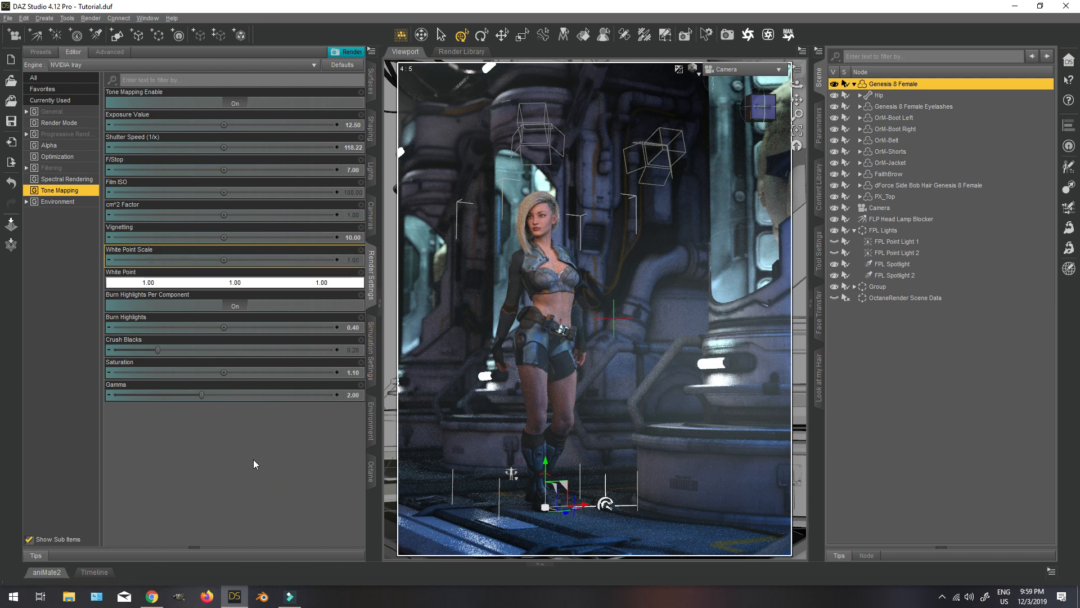
In the Filtering render settings, try a Bloom Filter Brightness Scale of 0.05 and settle on 0.075.
click(52, 168)
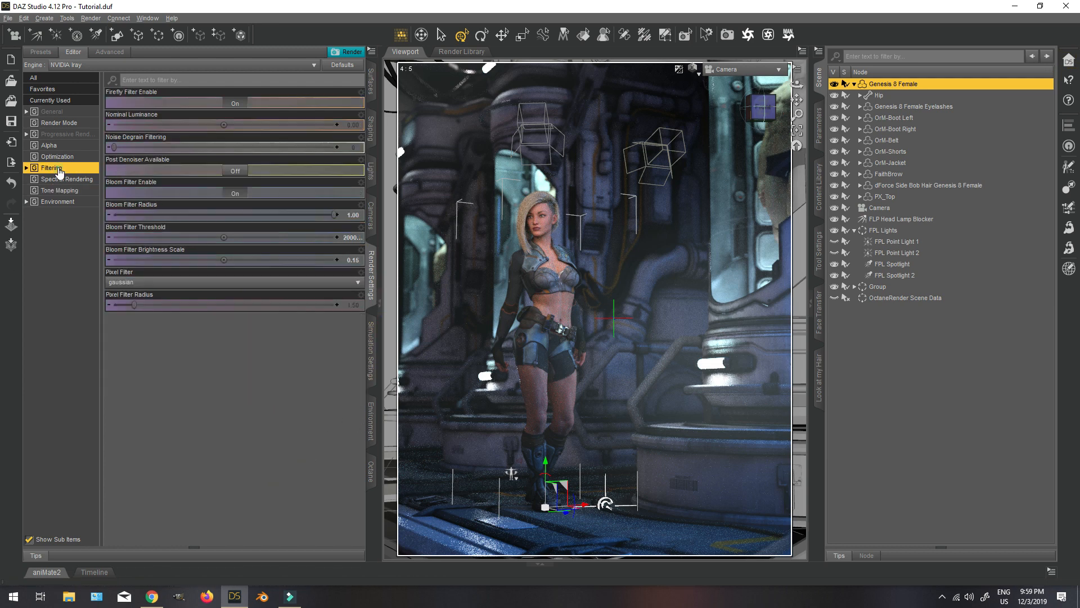
click(353, 260)
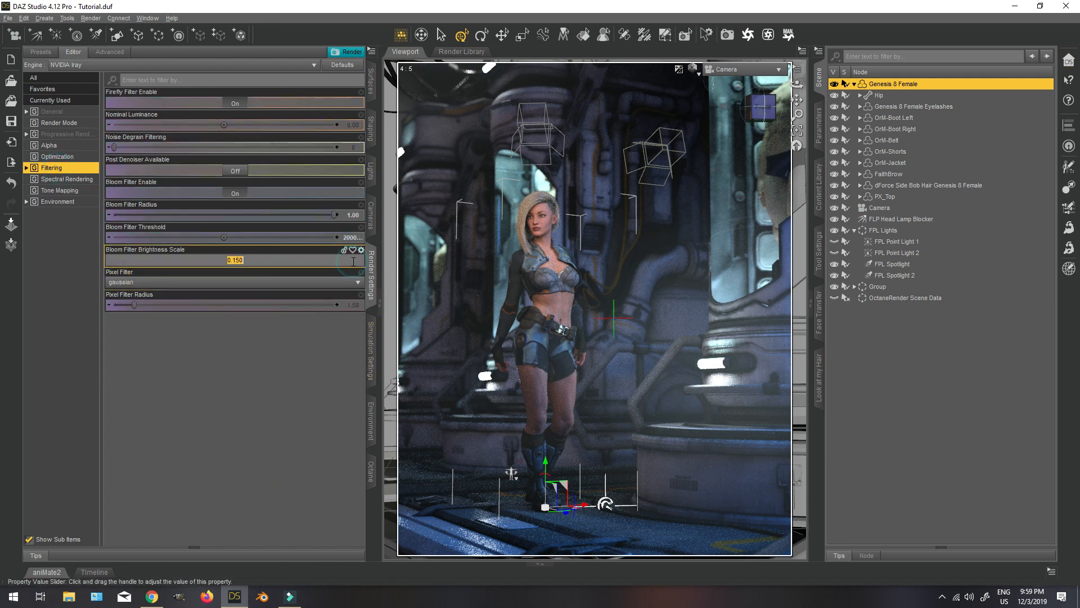
text(0.05)
key(Return)
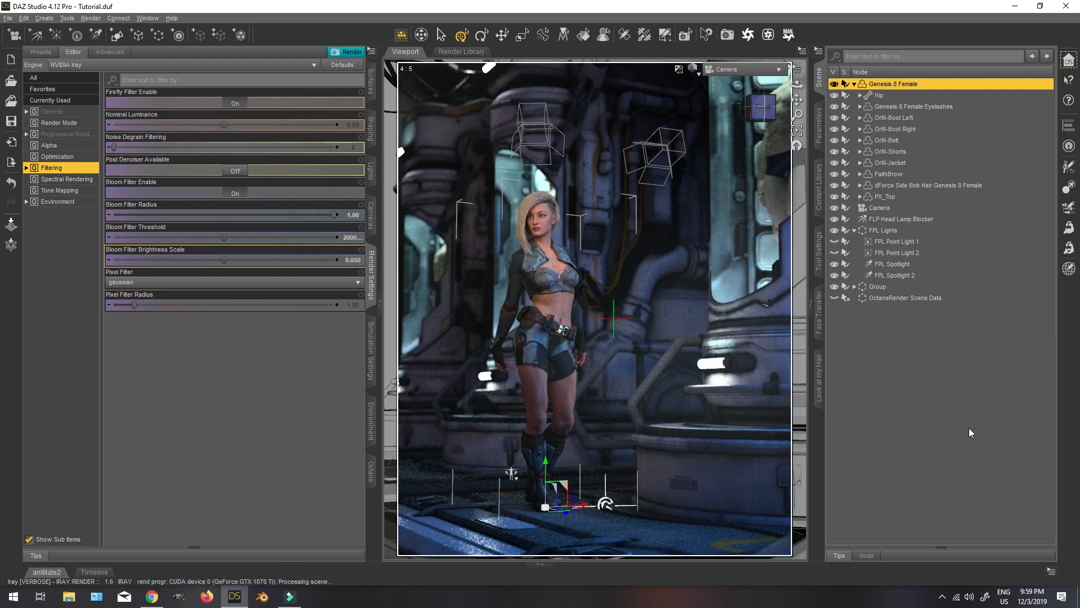
click(356, 260)
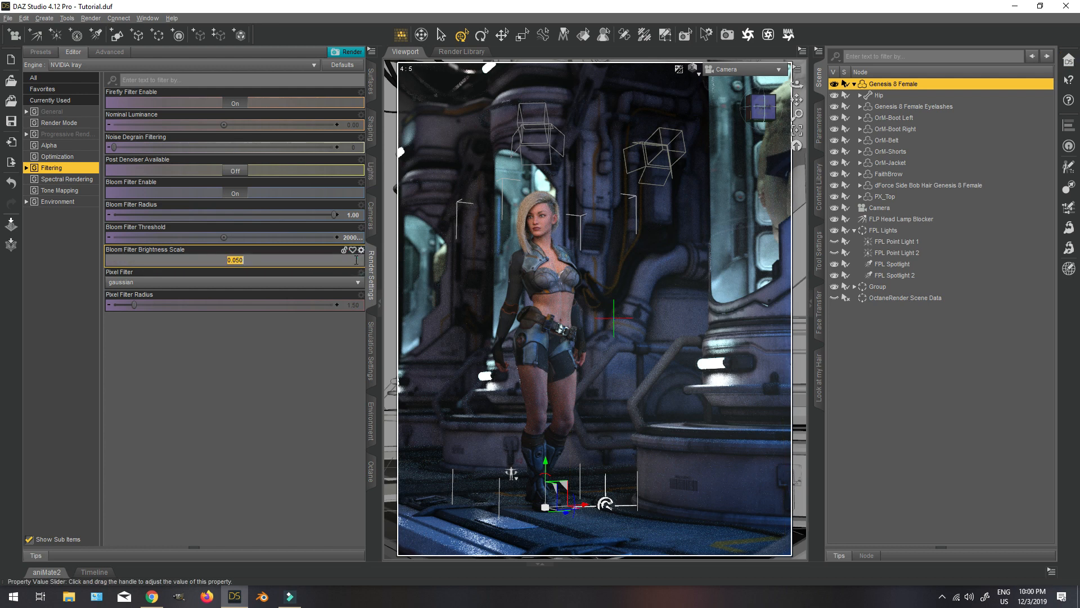
text(0.075)
key(Return)
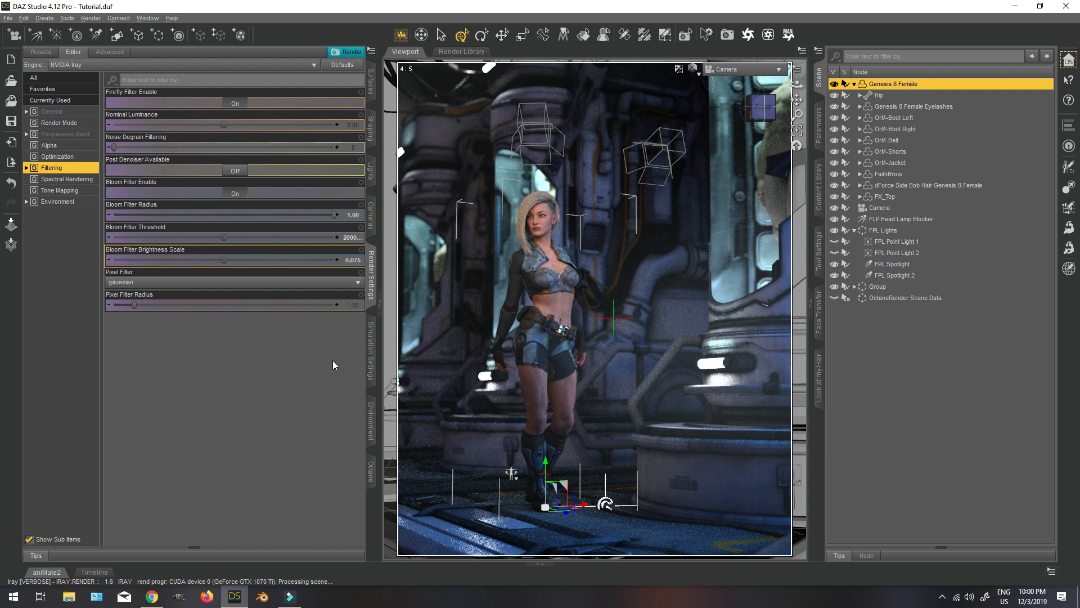
Try Bloom Filter Radius values of 0.20 and 0.50.
double_click(354, 216)
text(.2)
key(Return)
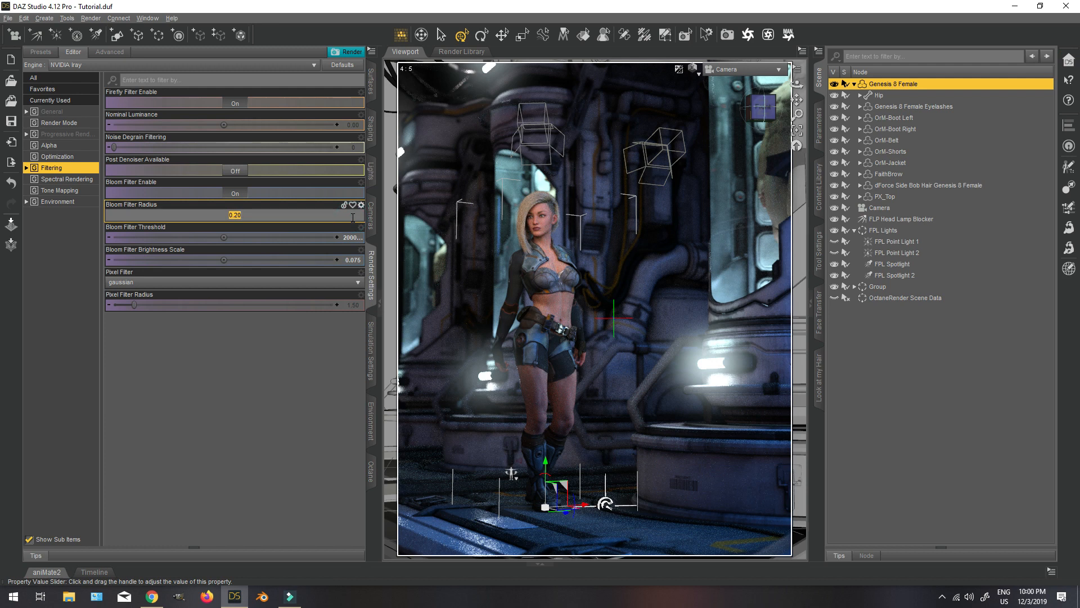
text(5)
key(Return)
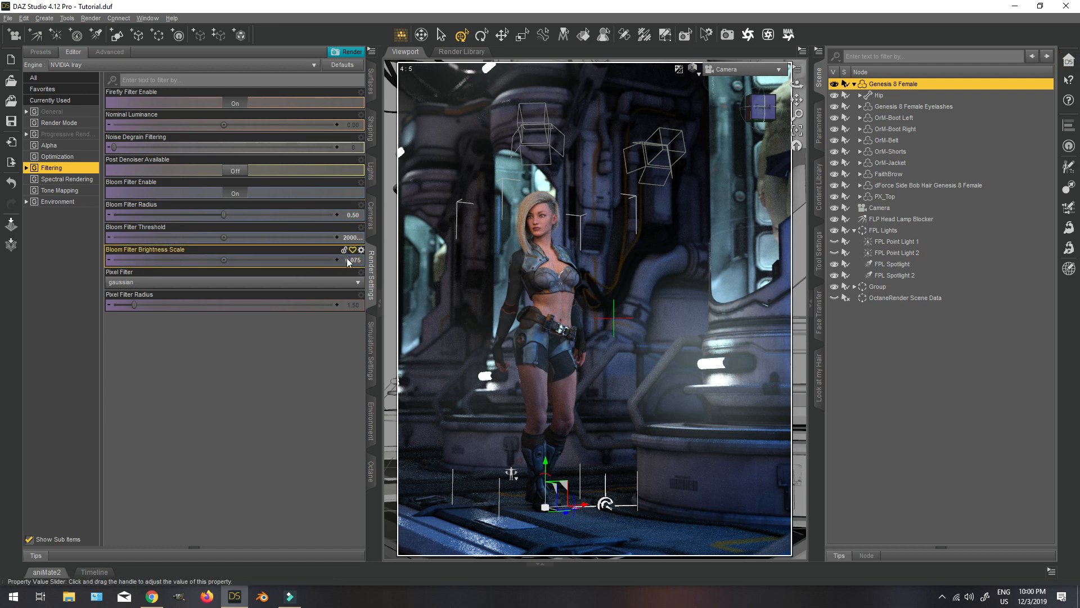
Set the Bloom Filter Radius back to 1.00 and the Bloom Filter Threshold to 2500.
click(353, 216)
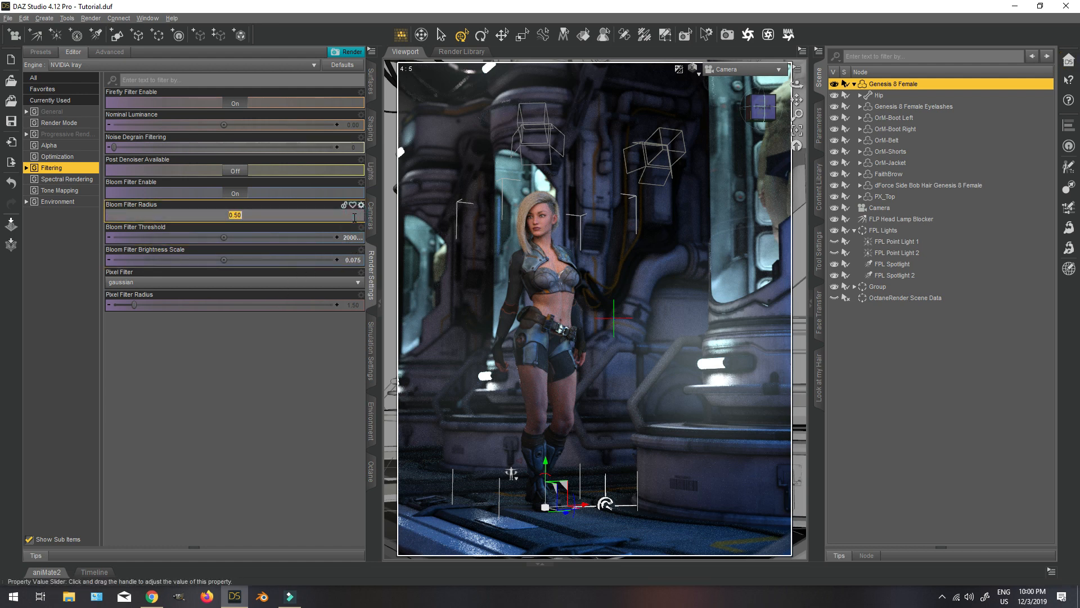
text(1)
key(Return)
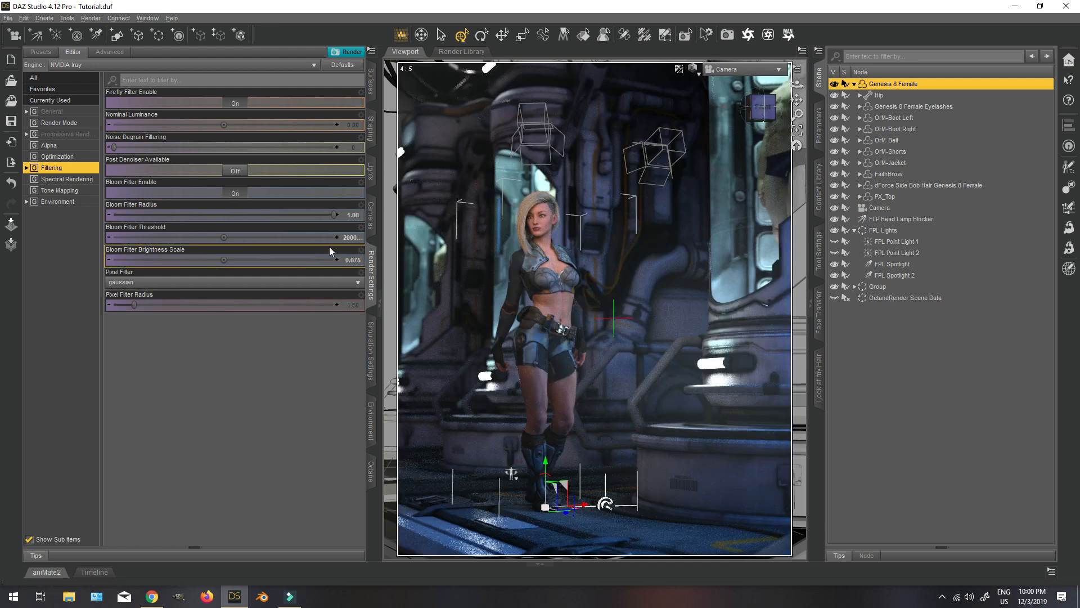
click(346, 237)
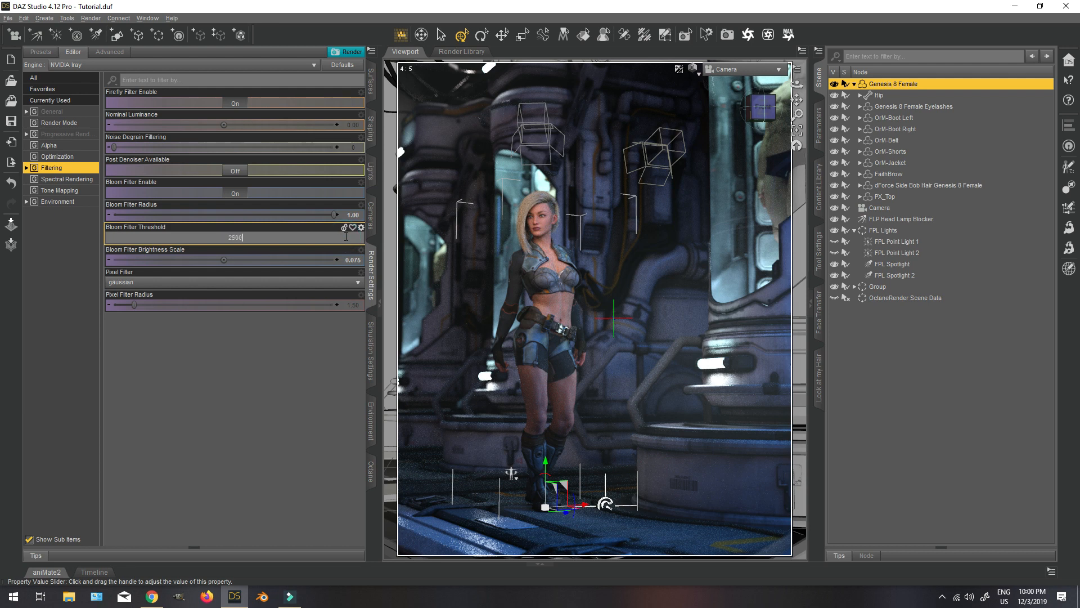
key(Return)
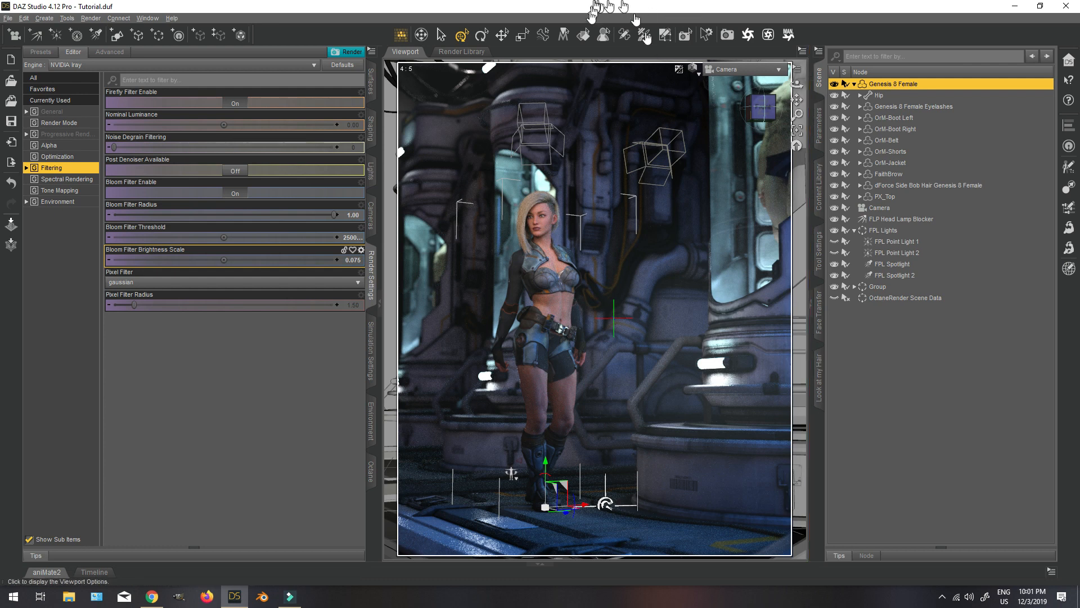
Select the Railing surfaces of CRY2_Railing2 and CRY2_Railing1 with the Surface Selection tool, leaving the CryoTube unselected.
click(583, 34)
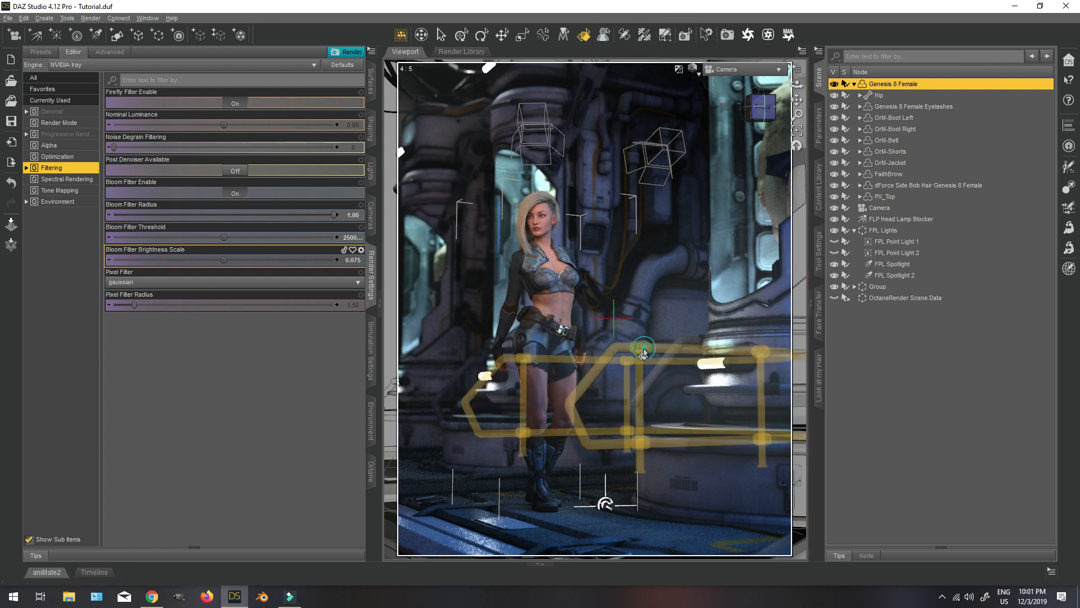
click(641, 357)
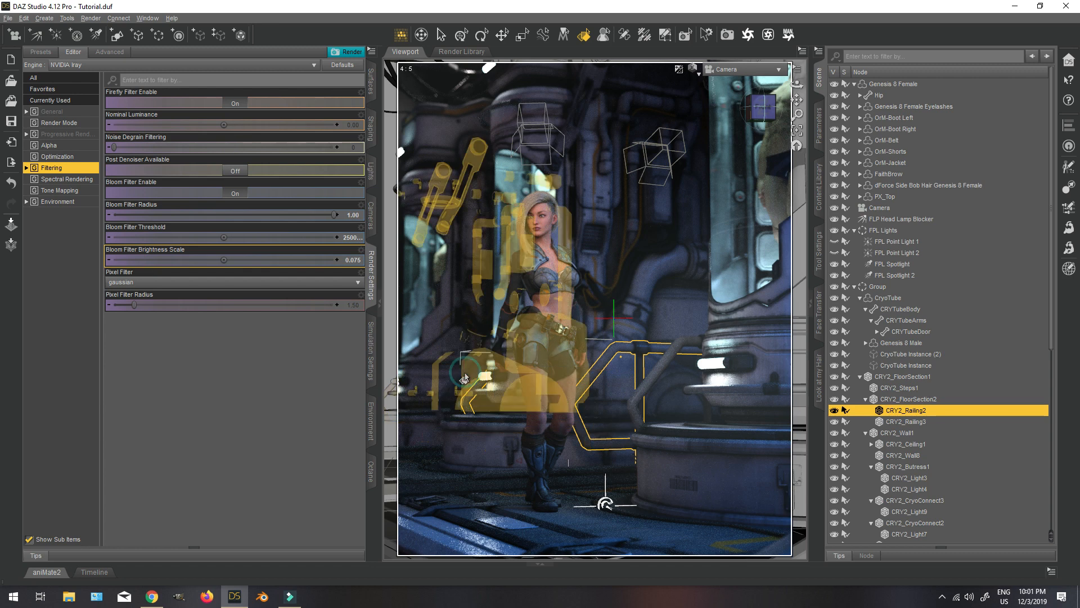
ctrl+click(465, 376)
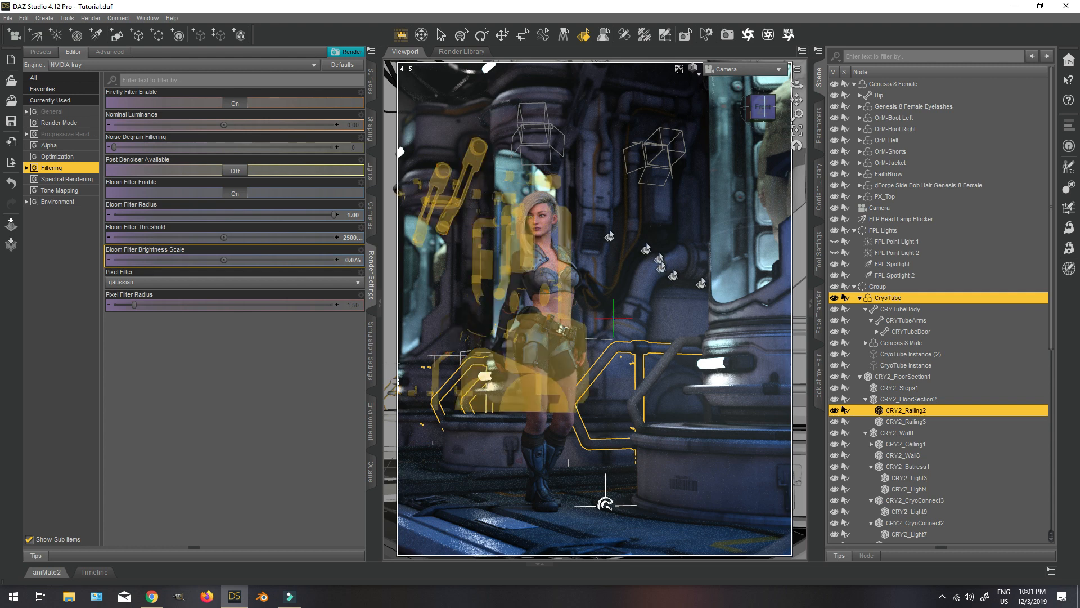
key(ctrl+z)
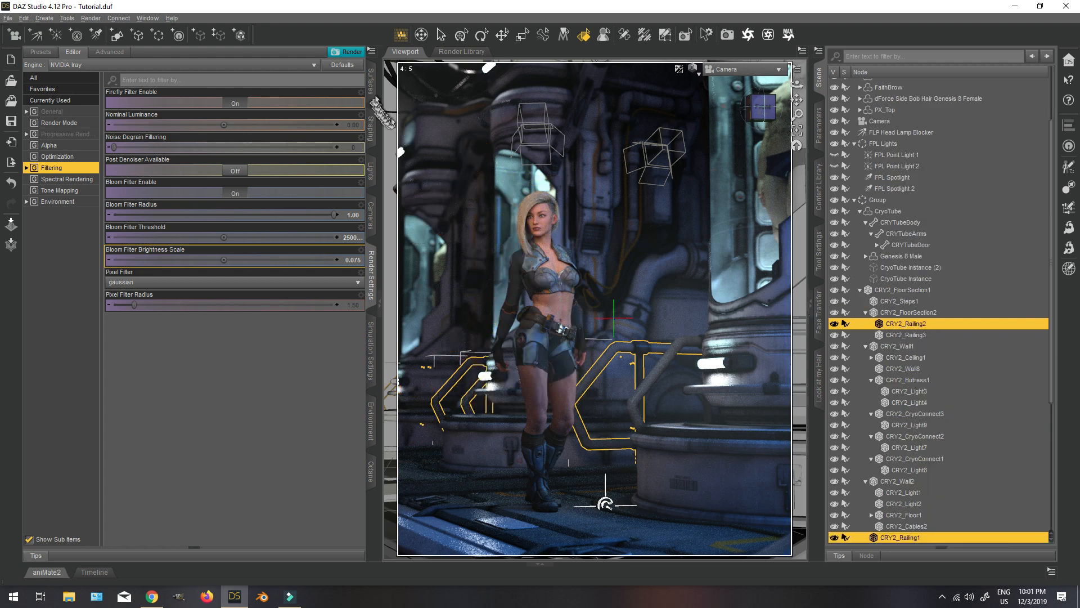
Set Glossy Layered Weight to 0.20 and Glossy Roughness to 0.50 on both Railing surfaces.
click(372, 82)
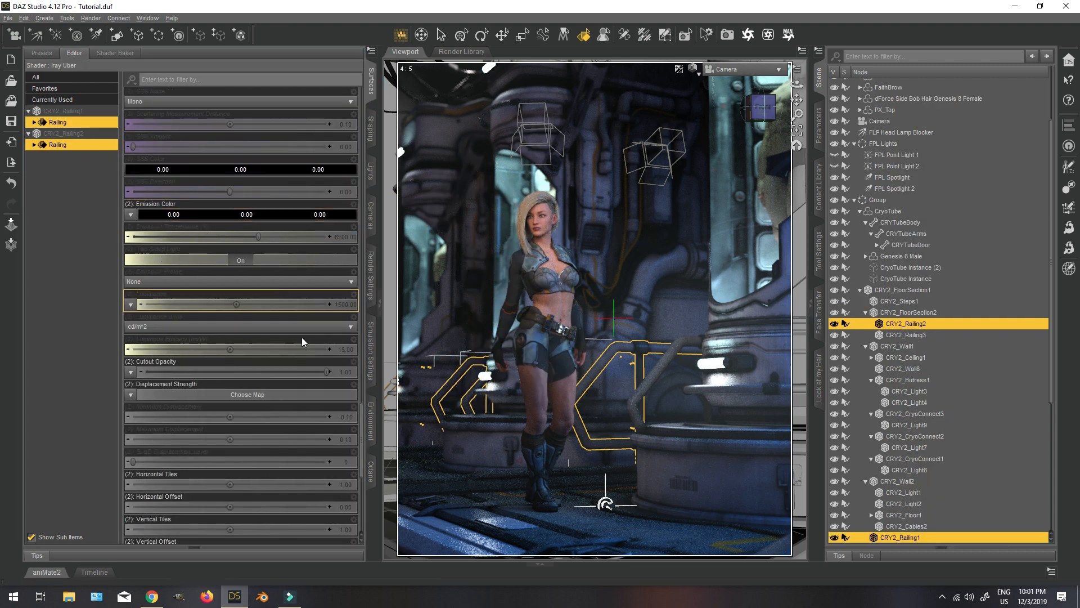
scroll(304, 343, down, 5)
scroll(289, 354, down, 10)
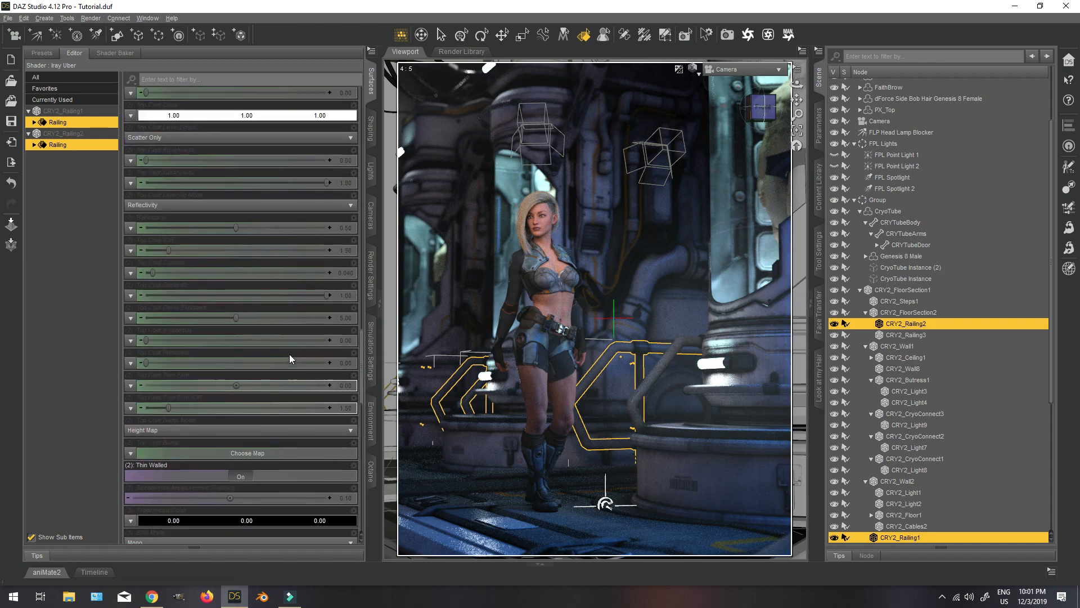
scroll(287, 354, up, 5)
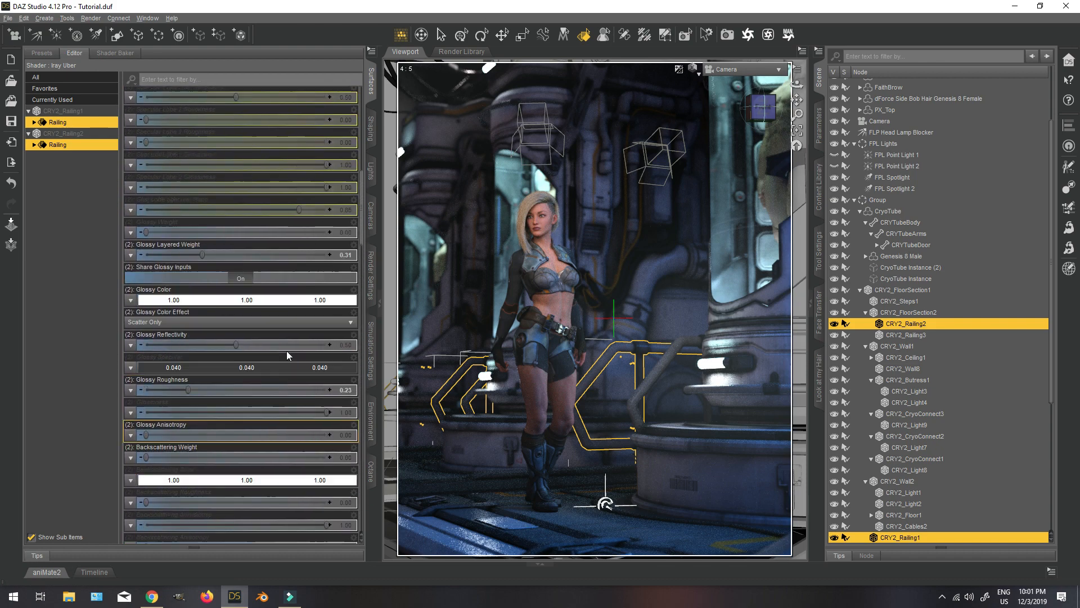
click(350, 312)
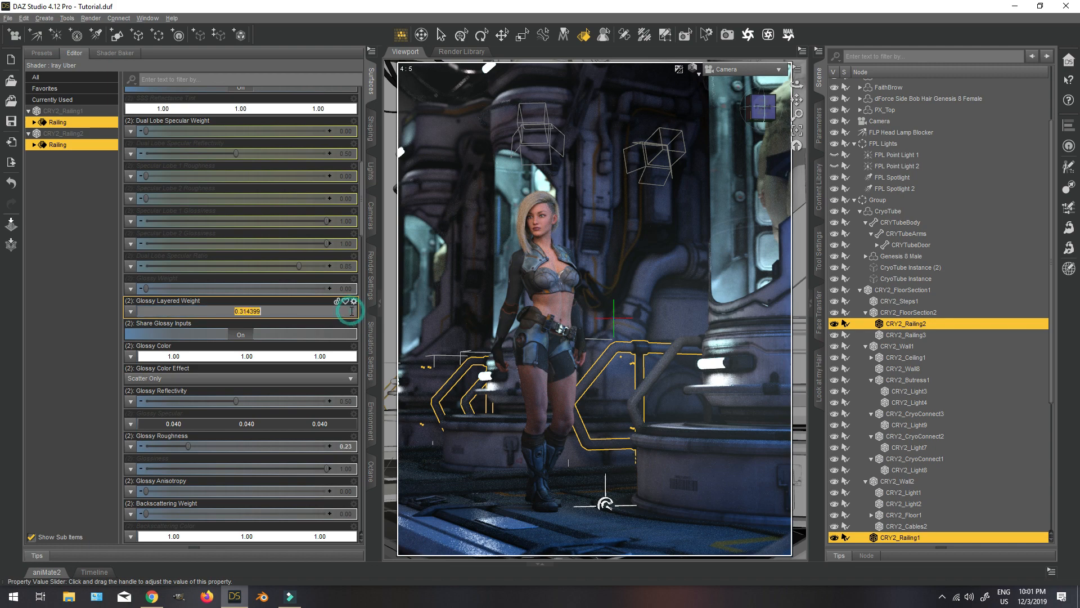
text(0.2)
key(Return)
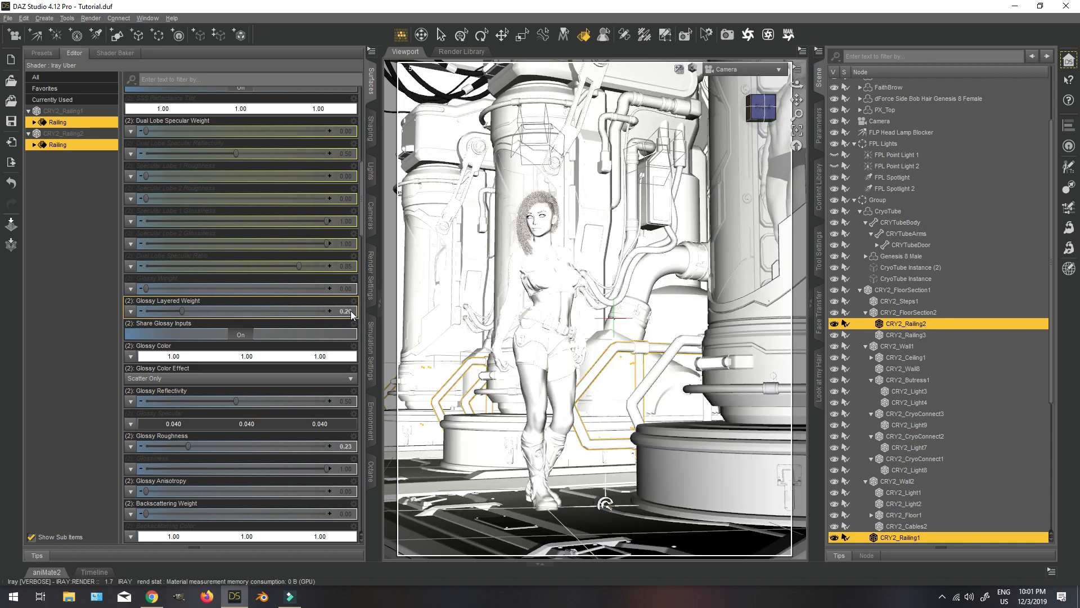
click(349, 447)
text(0.5)
key(Return)
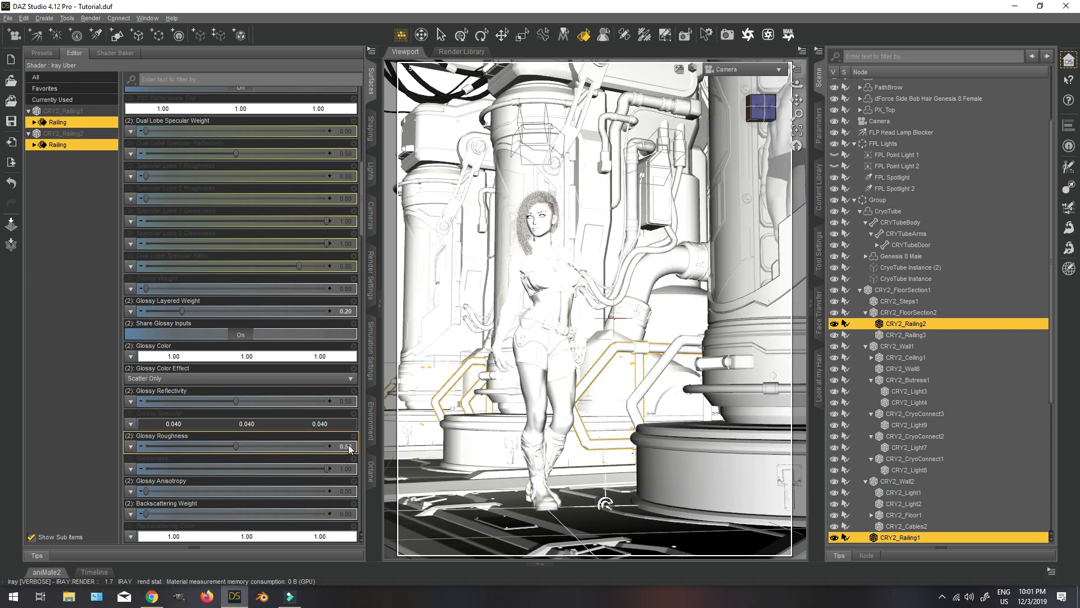
Set Base Bump to 2.00 on both selected Railing surfaces.
scroll(296, 373, down, 8)
scroll(218, 377, down, 4)
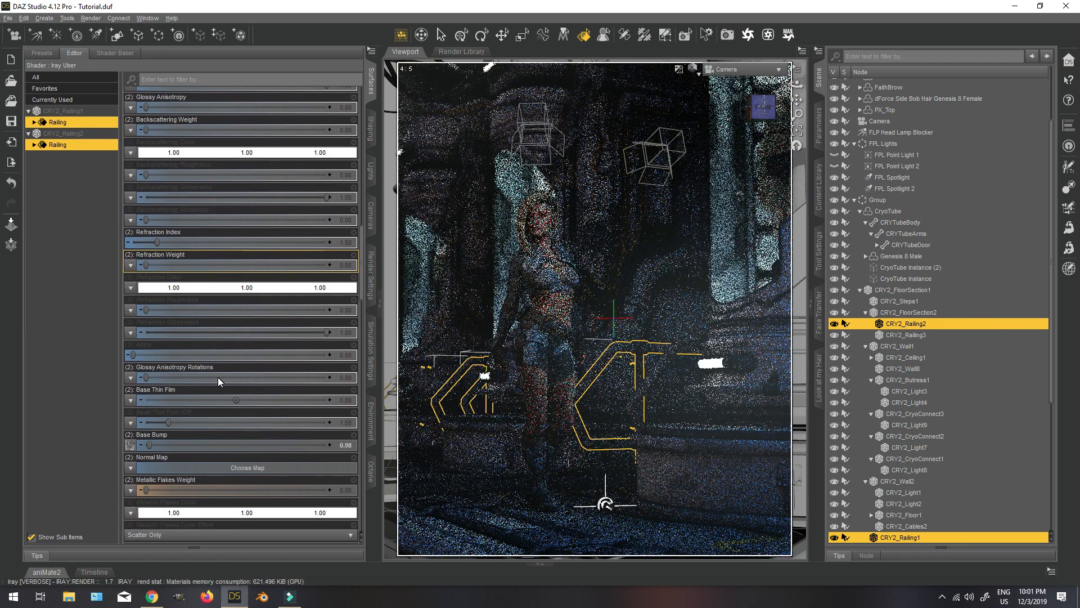
scroll(220, 383, down, 4)
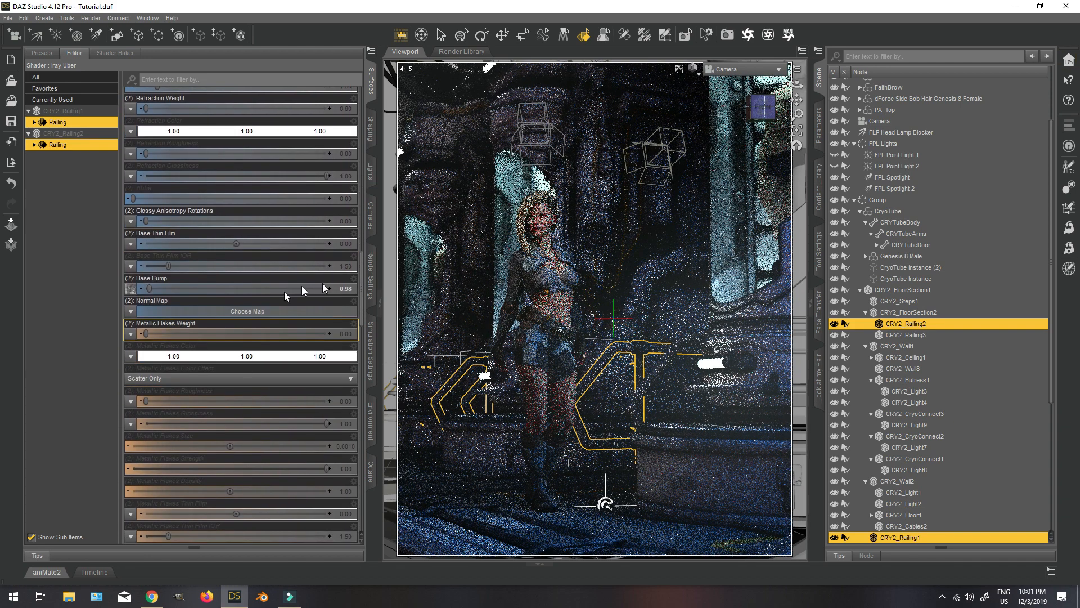
click(347, 287)
text(2)
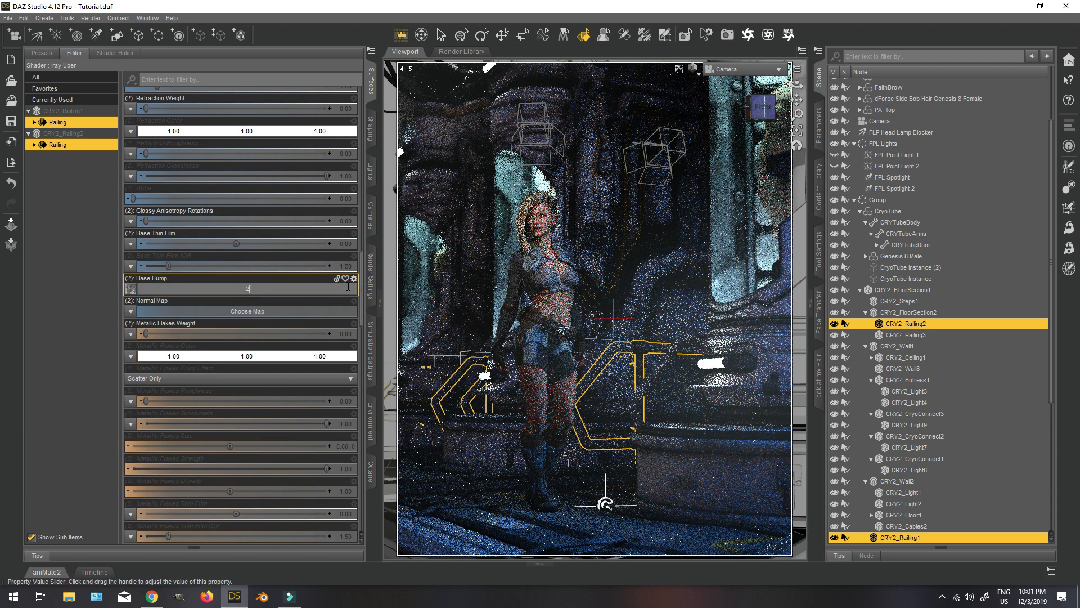
key(Return)
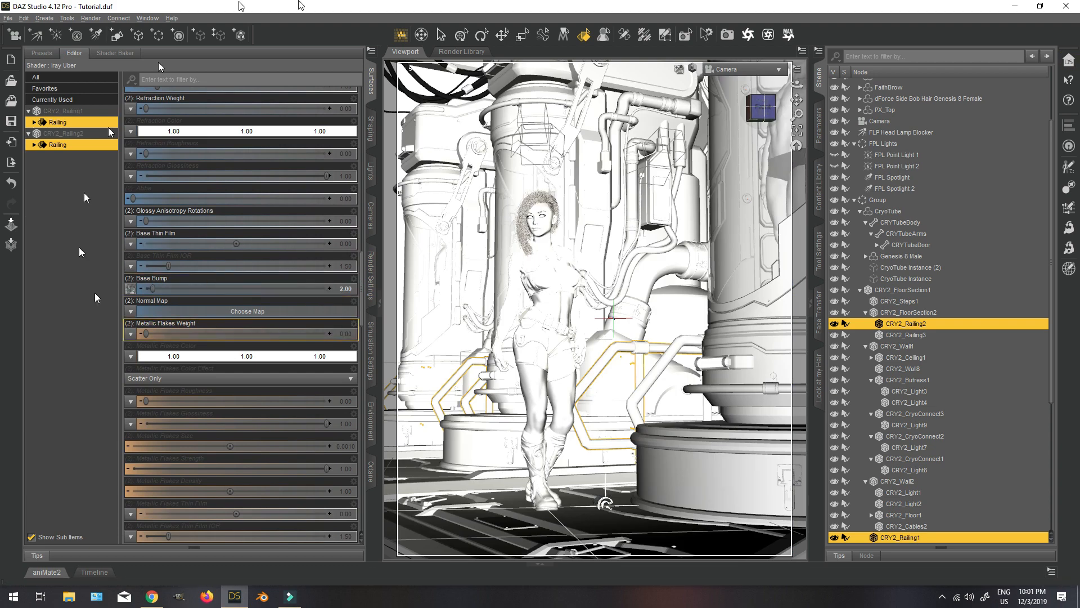
Select the Genesis 8 Female figure and show the Faith group of her head expression pose controls.
click(461, 35)
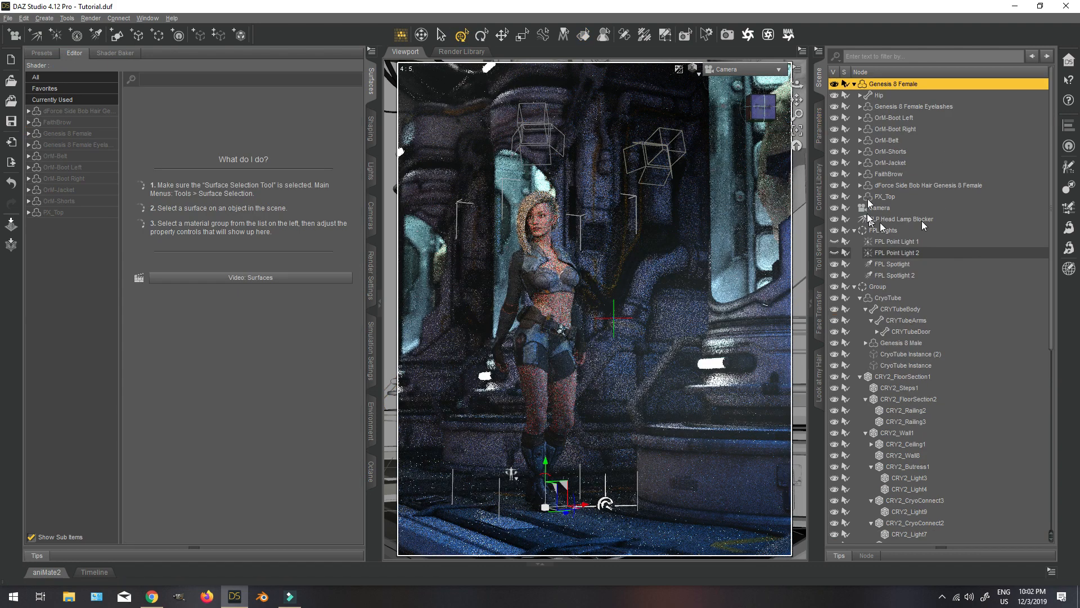
click(819, 126)
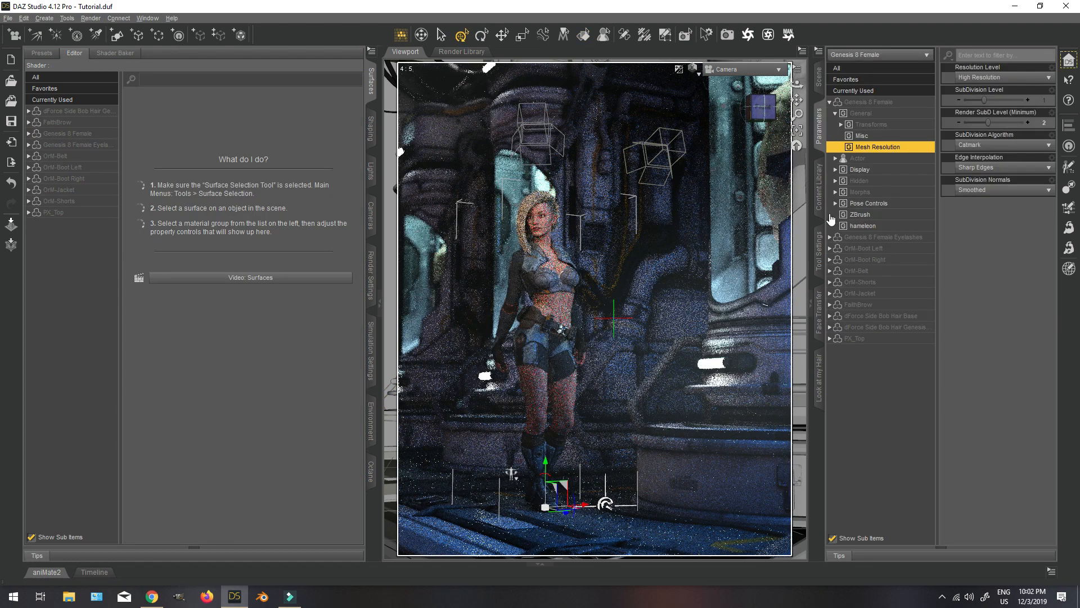
click(836, 204)
click(842, 270)
click(846, 304)
click(881, 397)
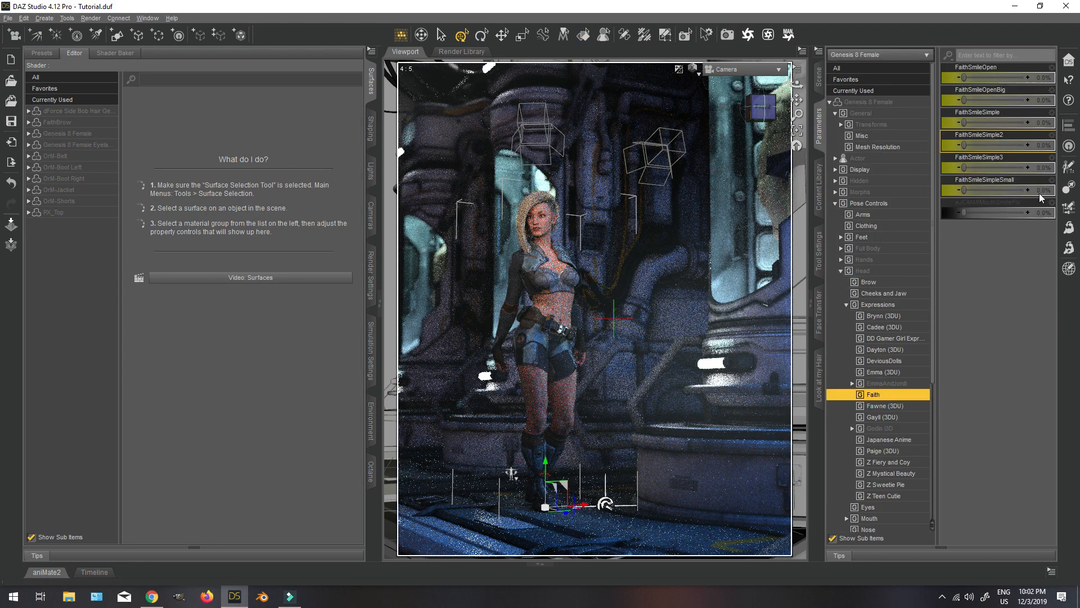
Try the FaithSmileSimpleSmall expression at 100%.
click(1045, 192)
text(100)
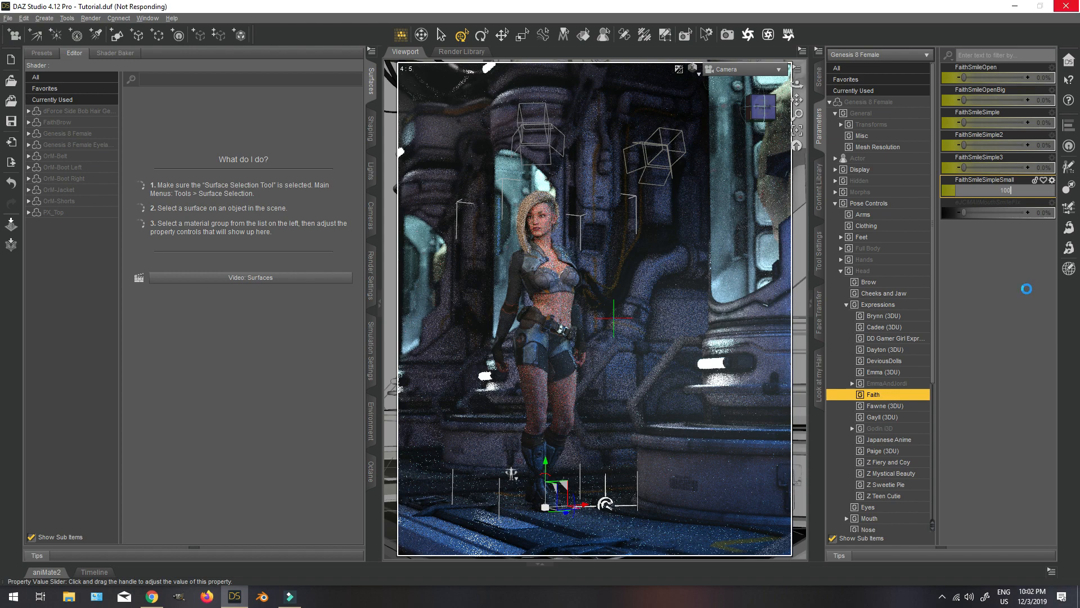
key(Return)
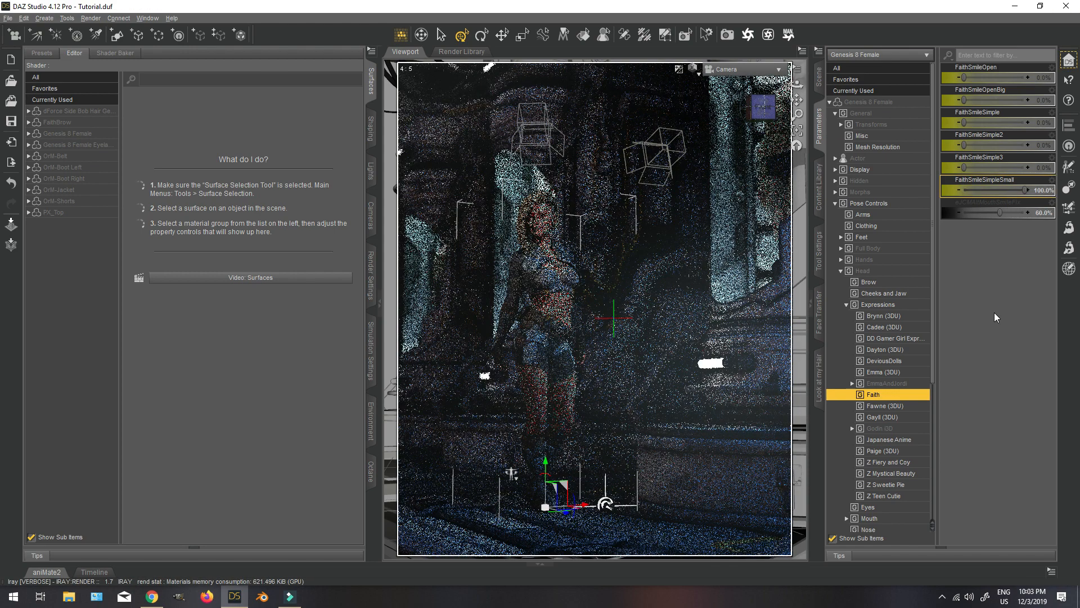
click(819, 77)
click(820, 187)
click(990, 72)
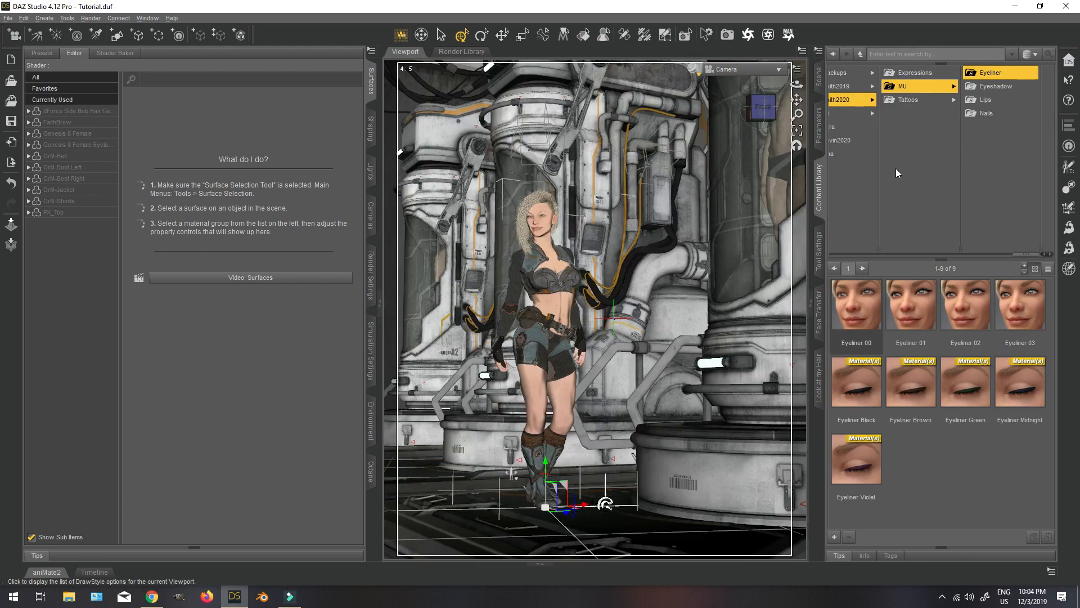
Set the FaithSmileSimpleSmall expression of the Genesis 8 Female to 50%.
click(819, 120)
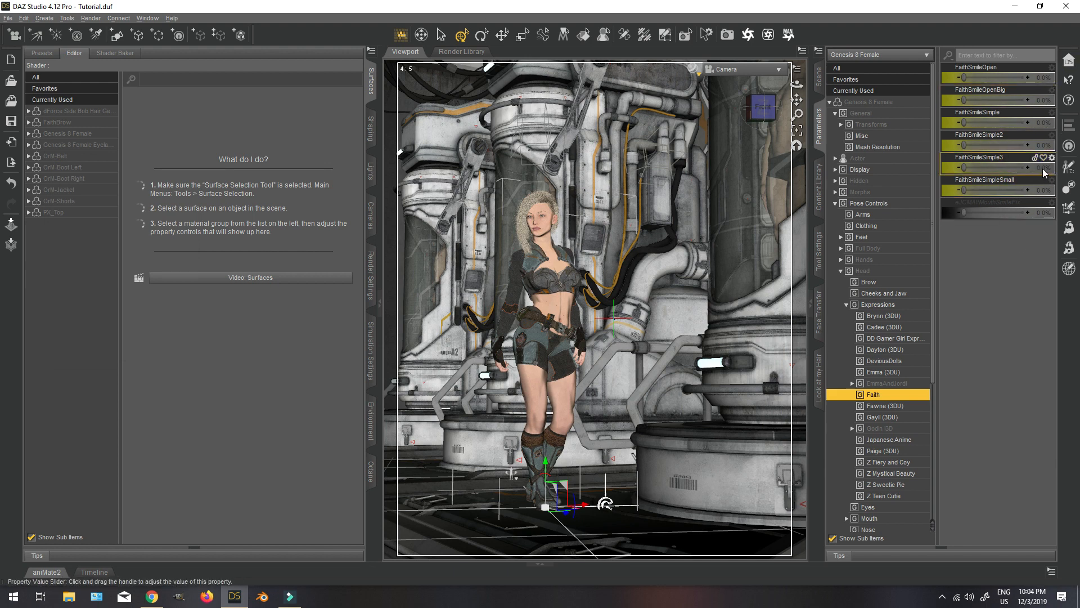
click(1049, 189)
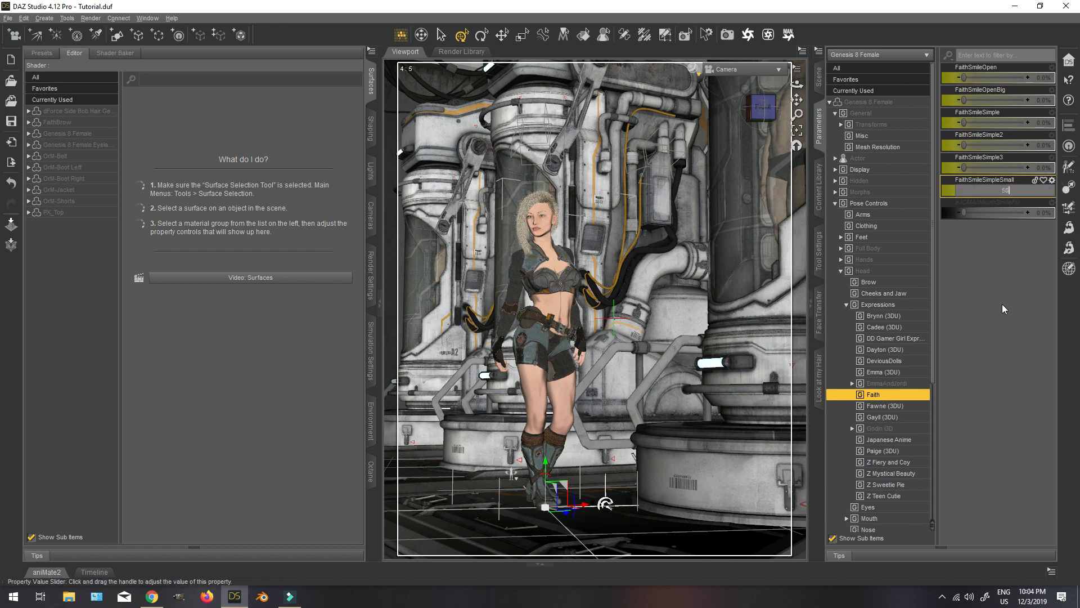
key(Return)
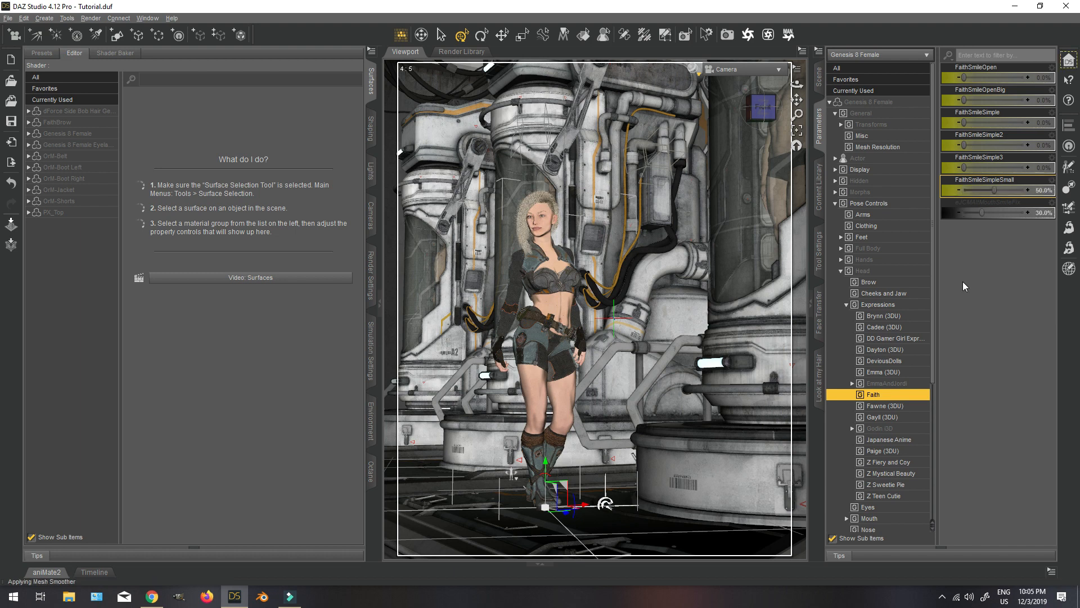
Select the scene's Camera, orbit it slightly to reframe the figure, and set its Z Rotate to -0.50.
click(820, 76)
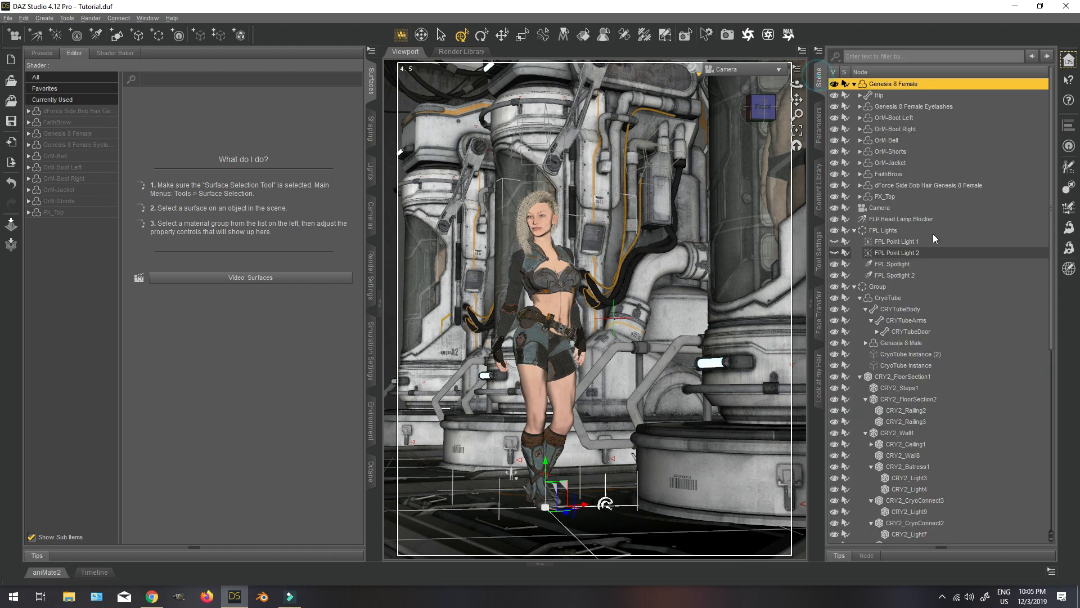
click(889, 208)
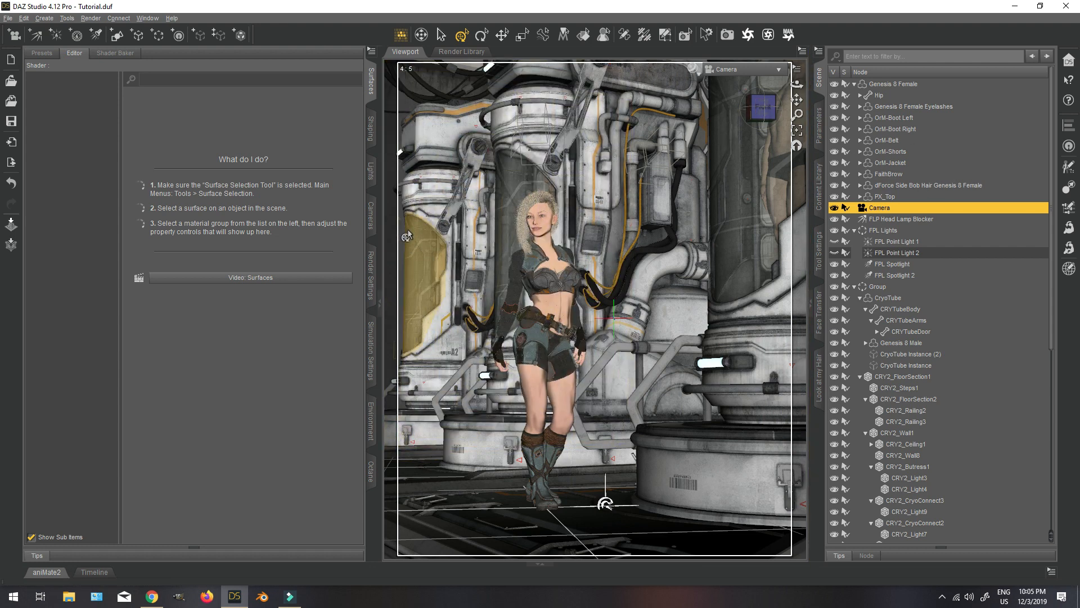
click(758, 104)
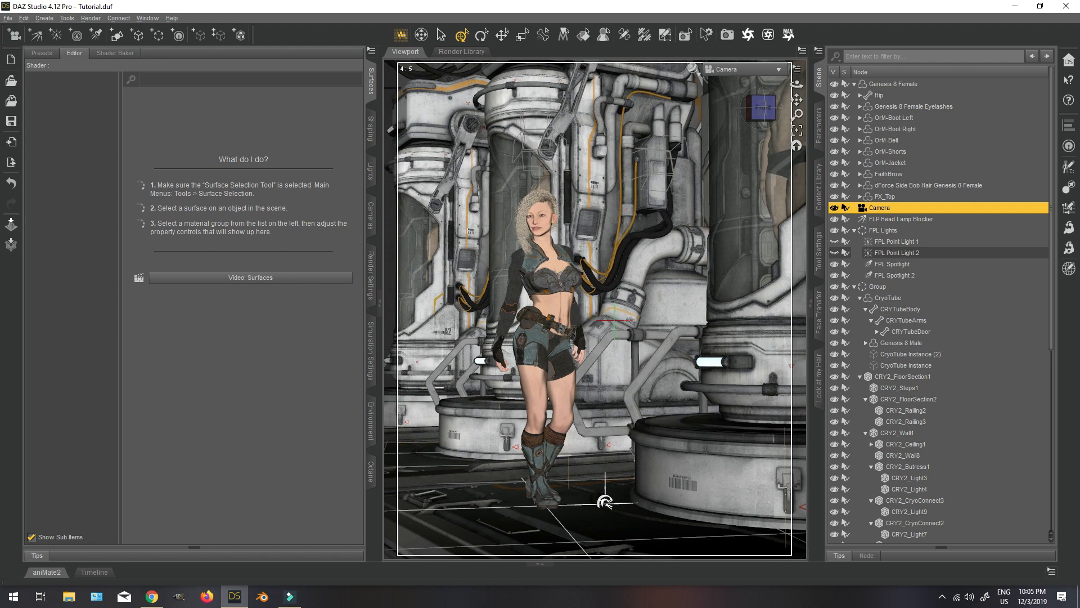
click(822, 135)
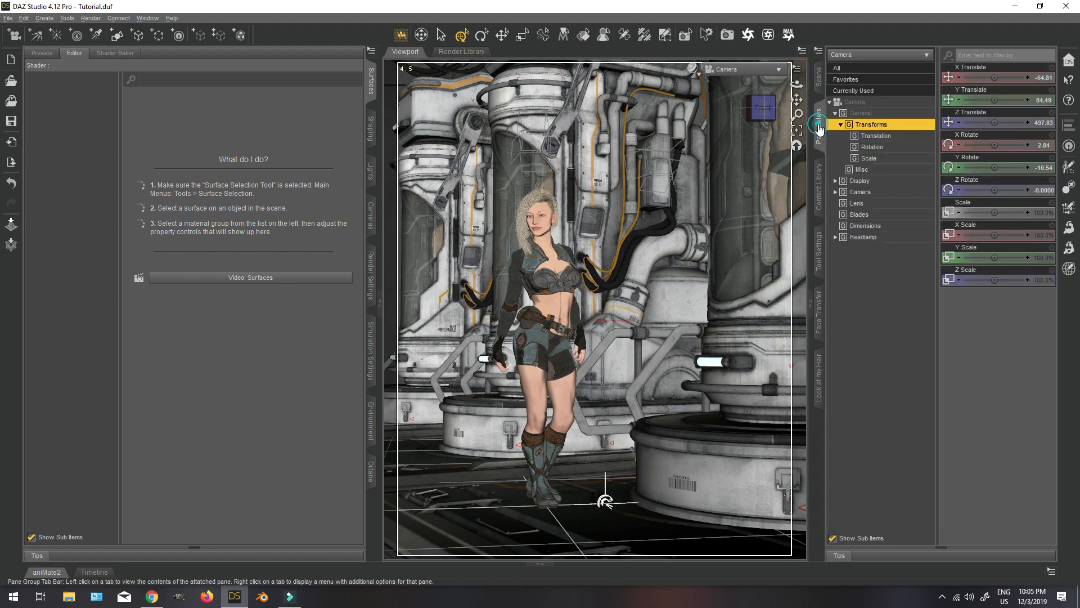
click(1028, 190)
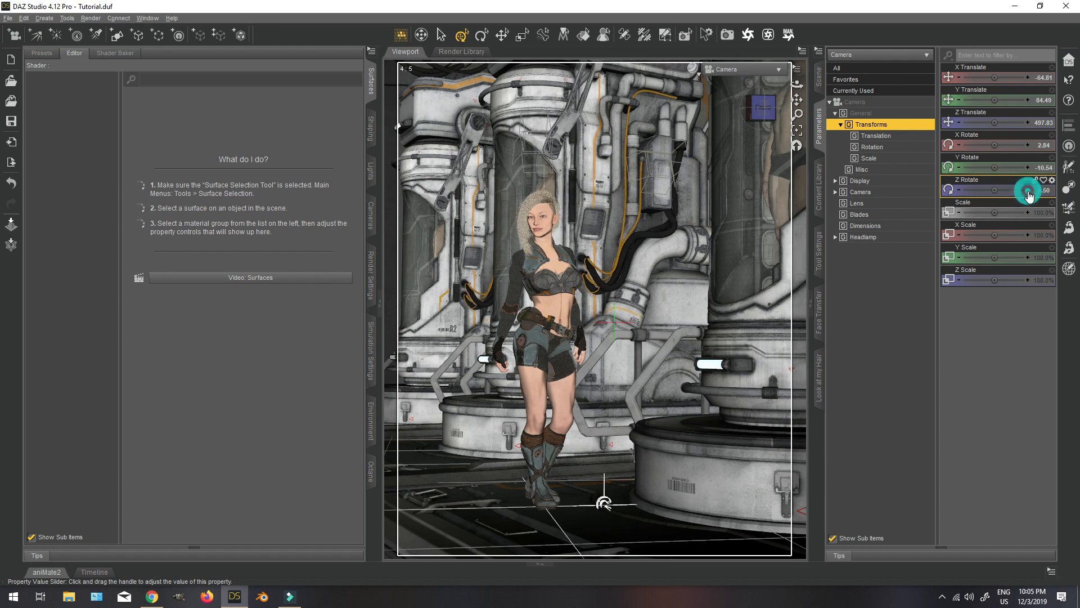
click(960, 190)
click(960, 190)
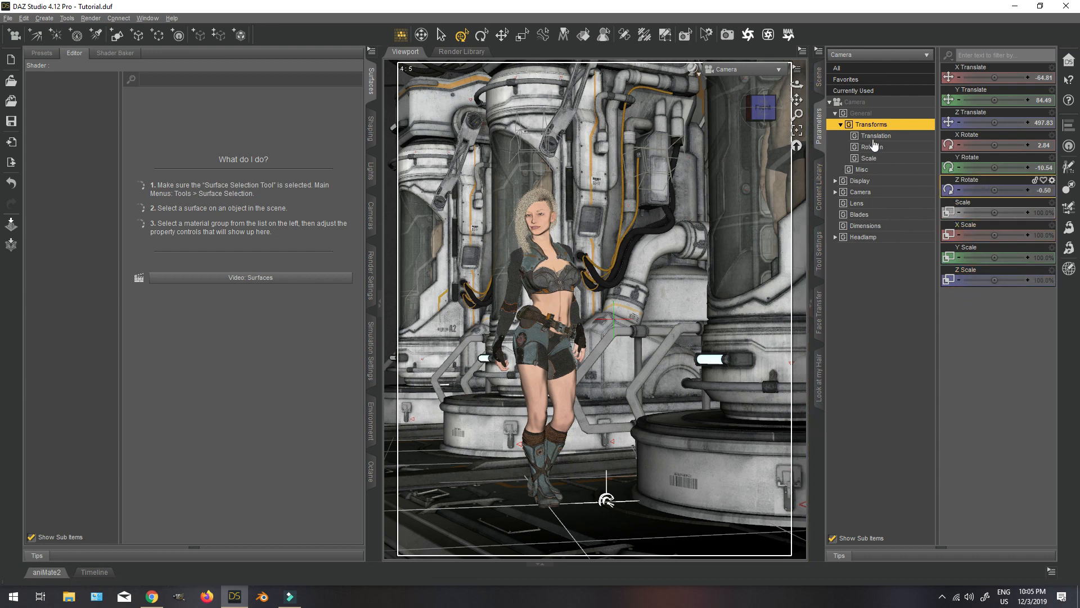
Turn on the Camera's Near and Far DOF Plane Visibility and set its F/Stop to 0.
click(878, 180)
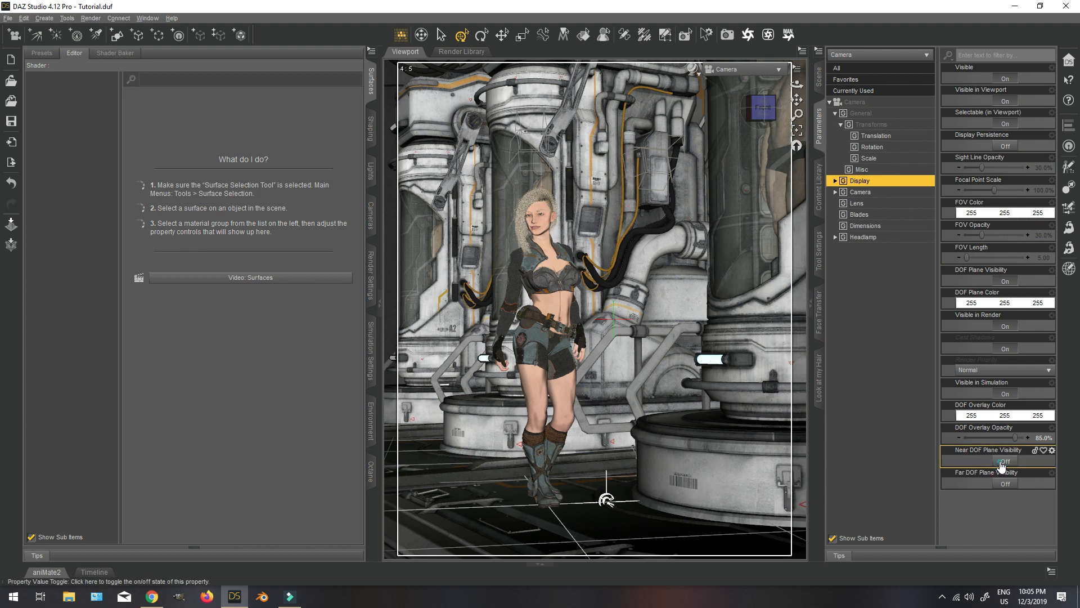
click(1006, 483)
click(877, 191)
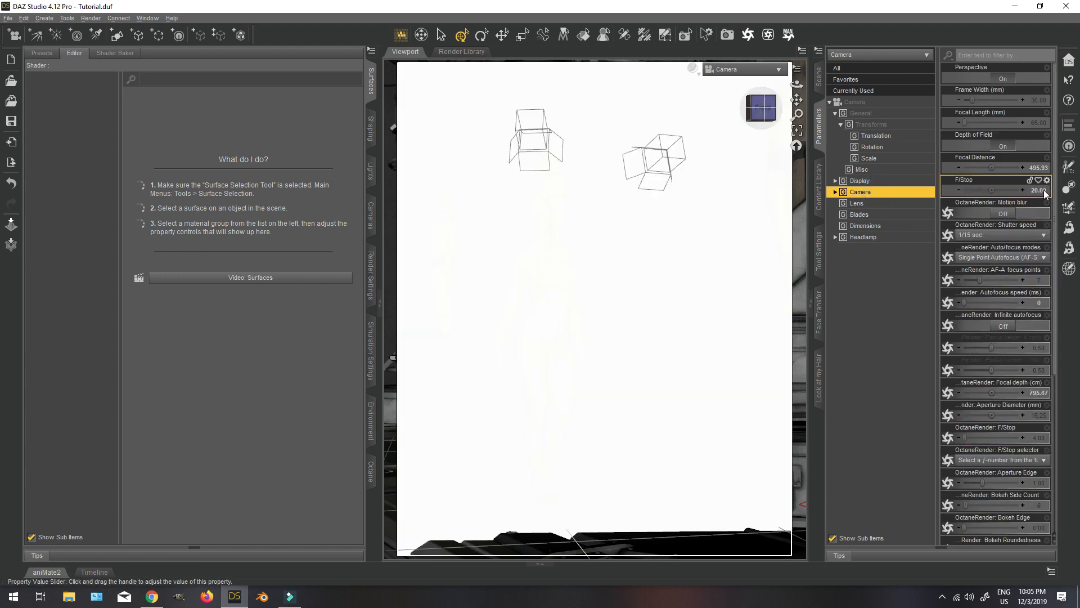
click(1044, 190)
text(0)
key(Return)
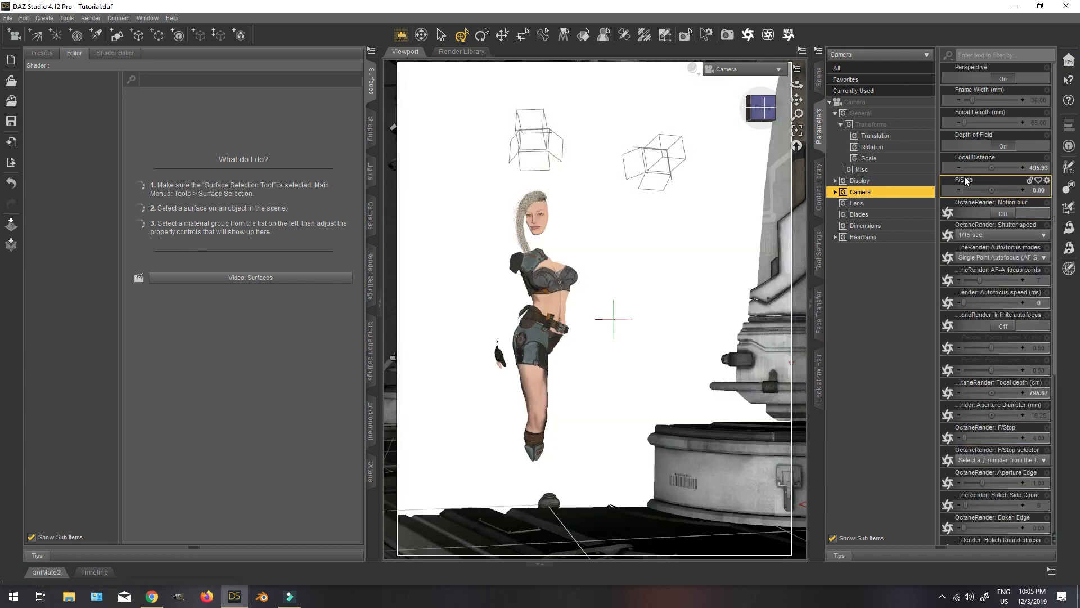
Adjust the Camera's Focal Distance to 492.93 using the depth-of-field overlay on the figure as a guide.
click(1023, 168)
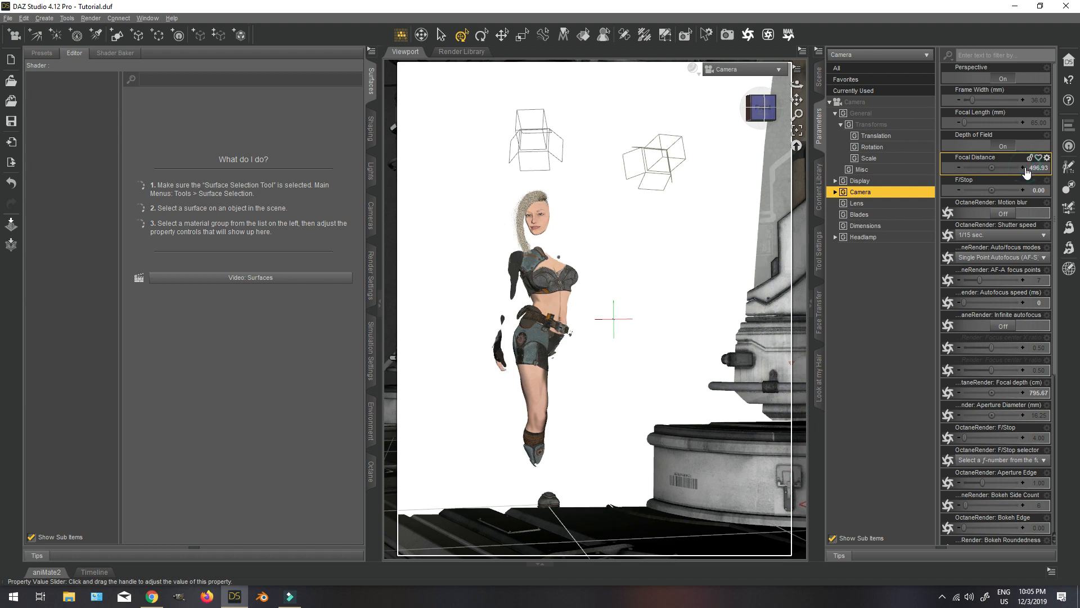
click(960, 169)
click(959, 168)
click(960, 168)
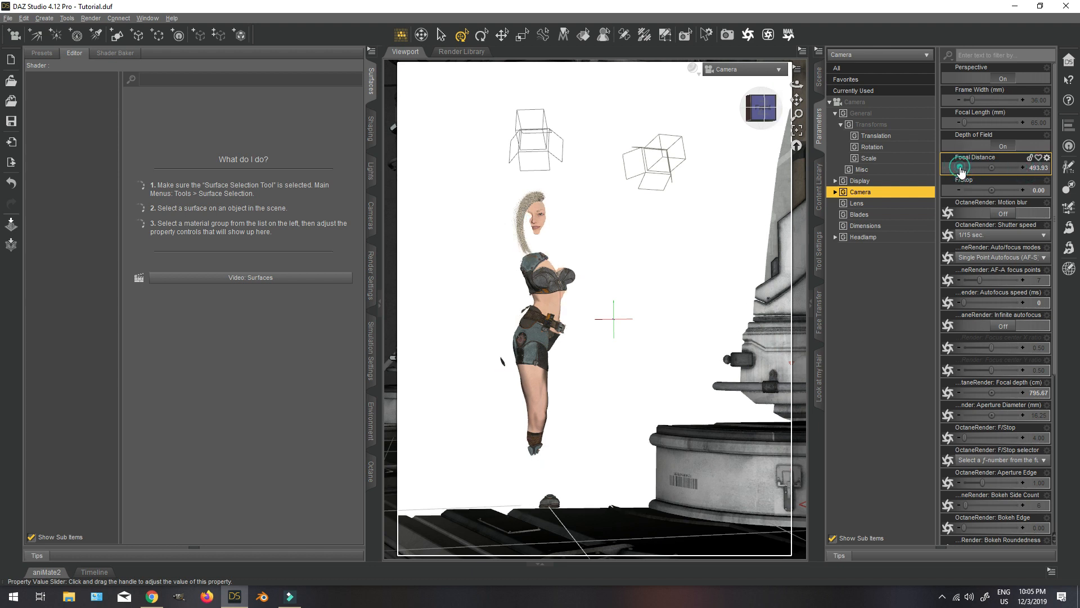
click(960, 168)
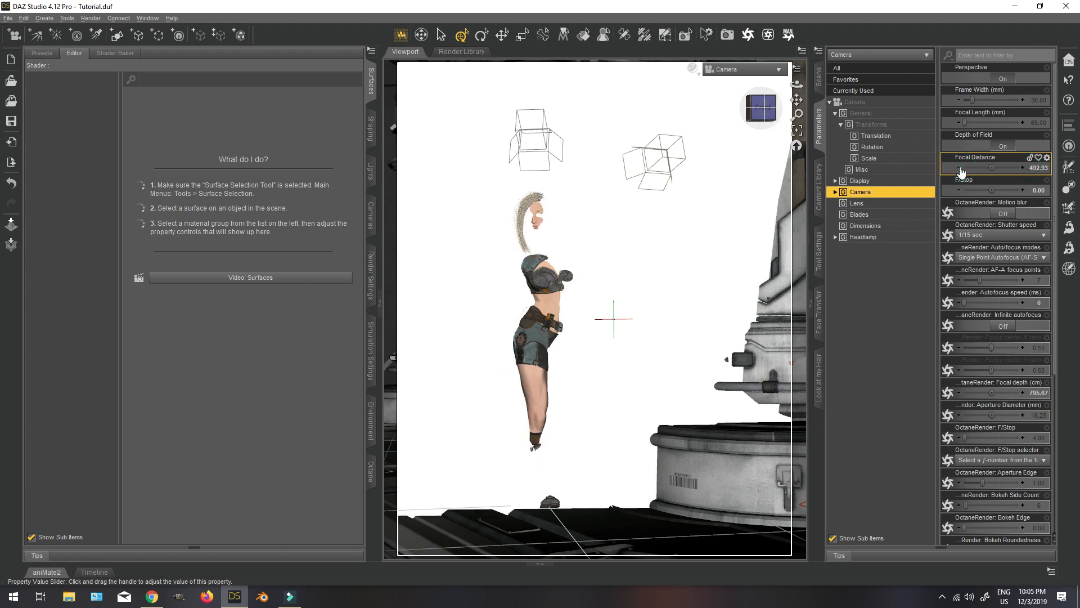
Set the Camera's F/Stop back to 20 and turn off its Near and Far DOF Plane Visibility.
click(1038, 192)
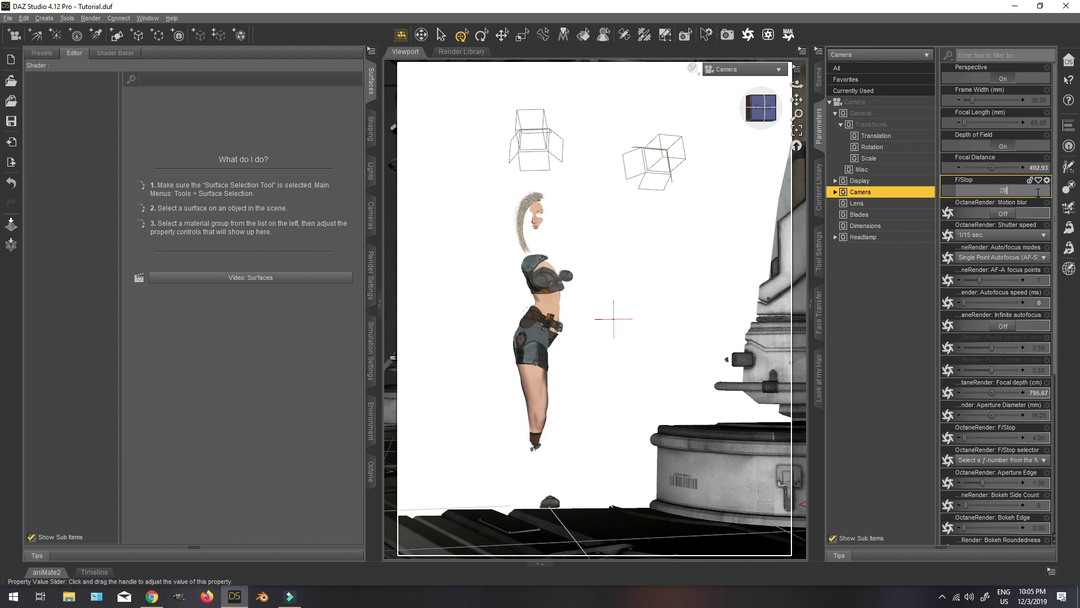
text(20)
key(Return)
click(859, 181)
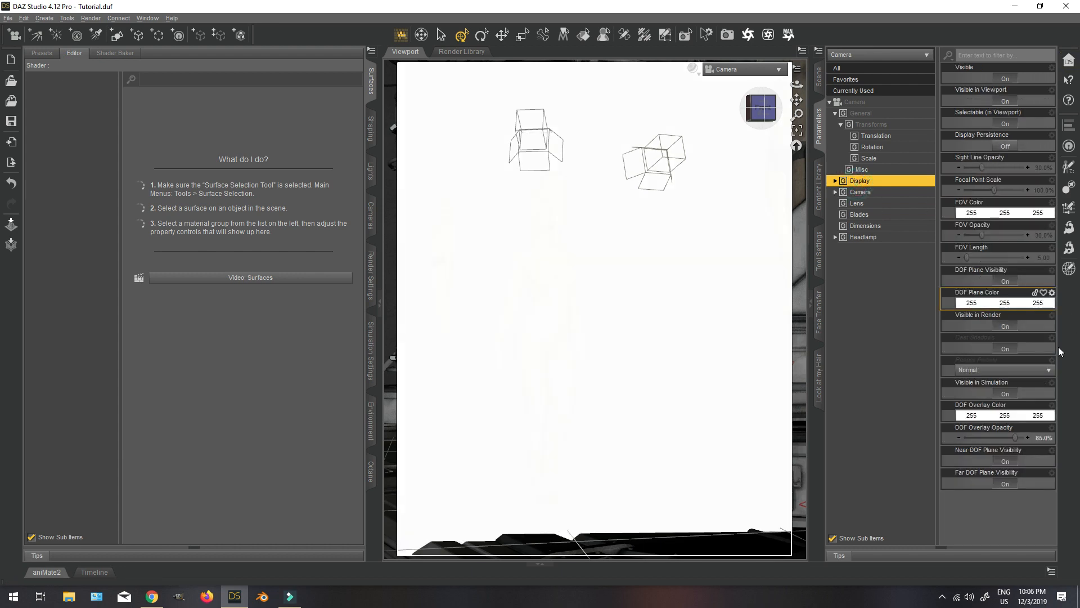
click(1004, 461)
click(1004, 484)
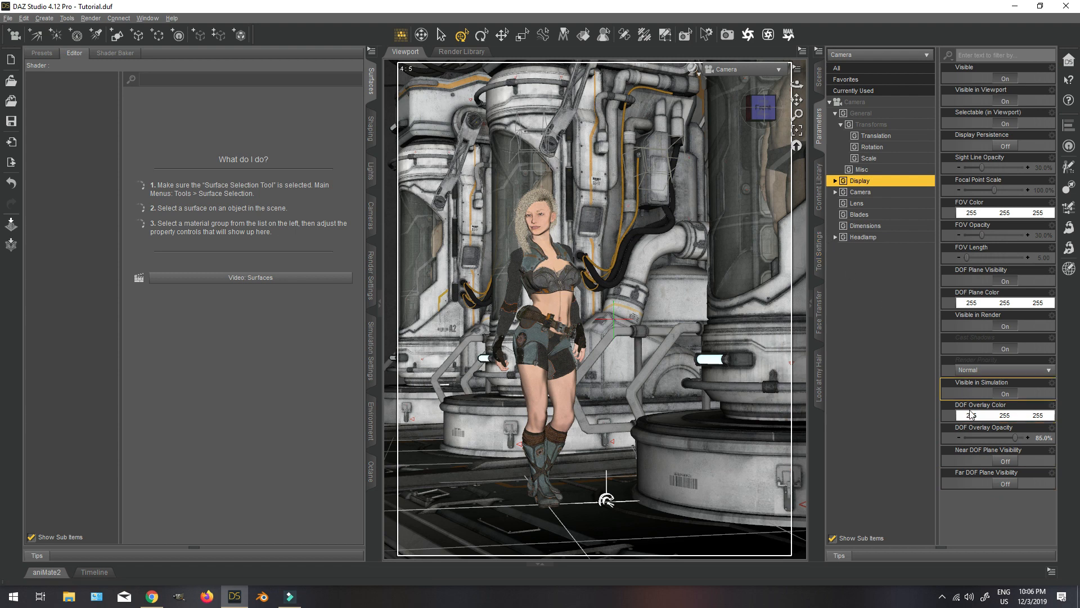
Switch the viewport to the NVIDIA Iray draw style and set the Tone Mapping Gamma to 2.10.
click(694, 70)
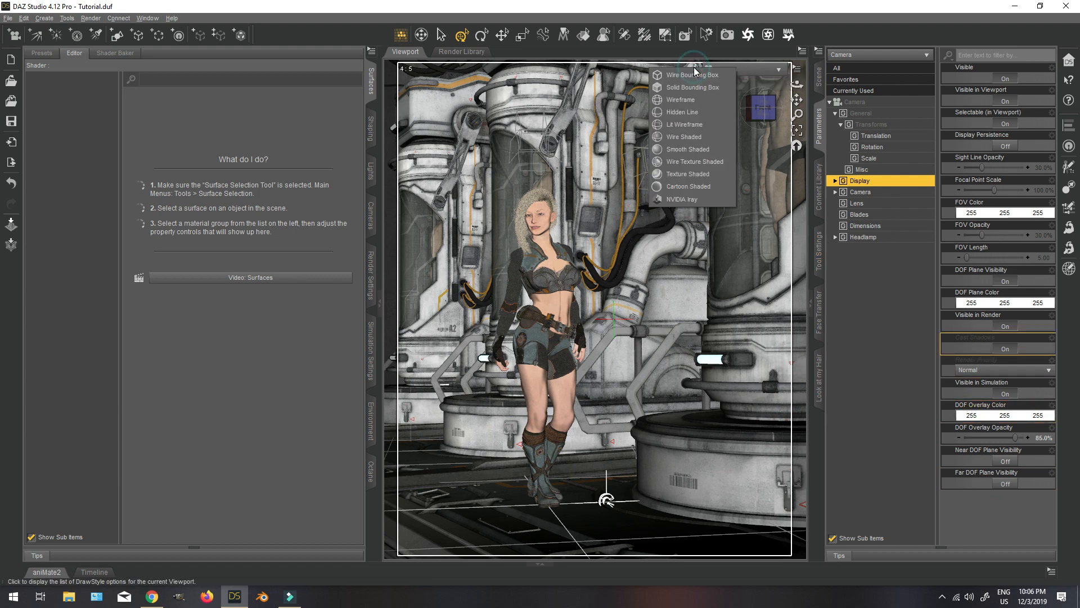
click(687, 199)
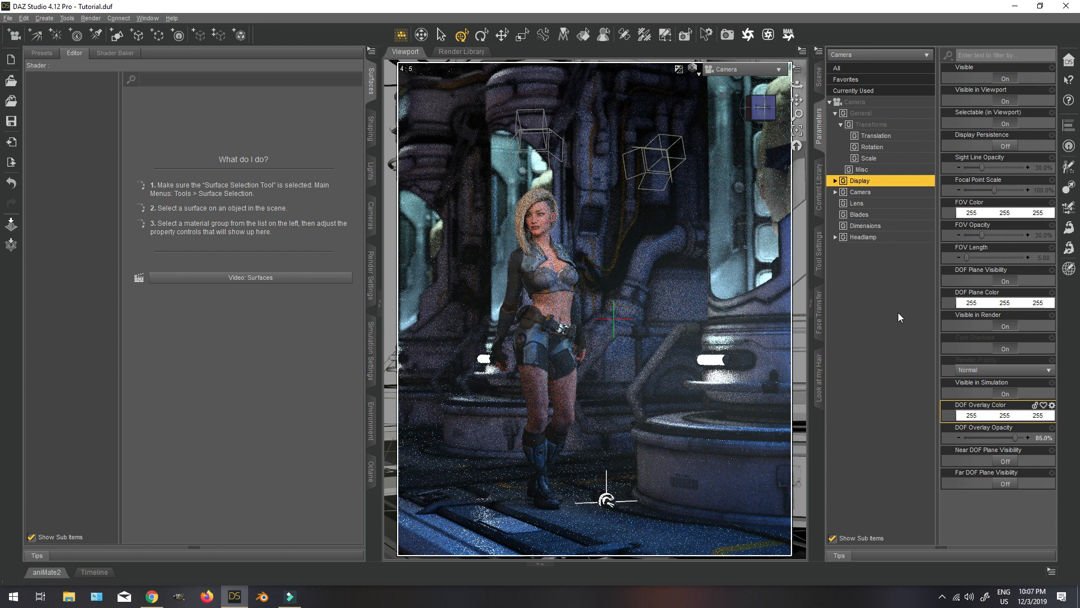
click(819, 79)
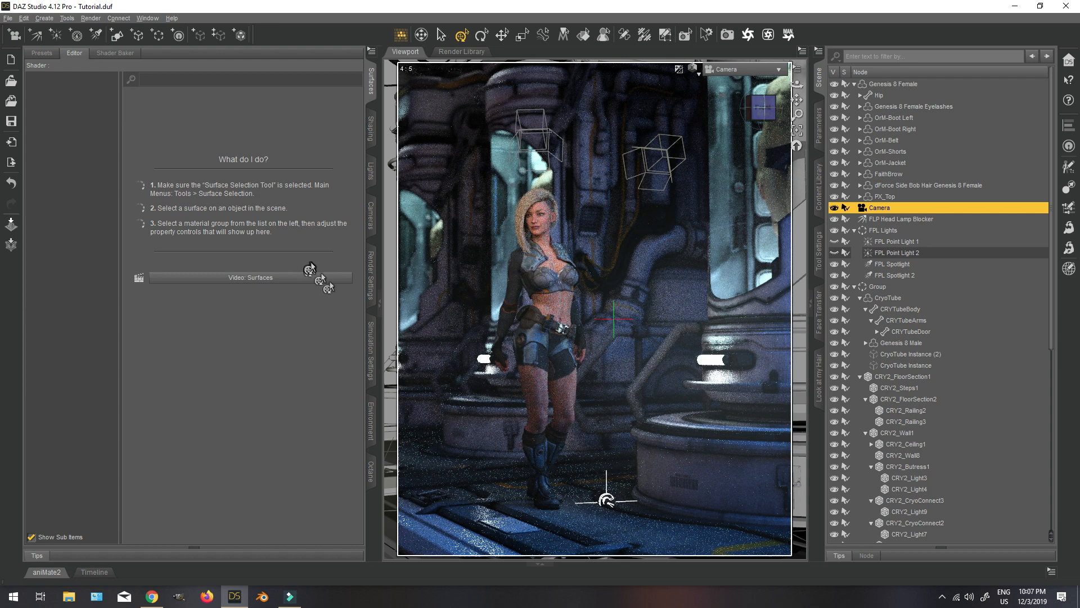
click(372, 276)
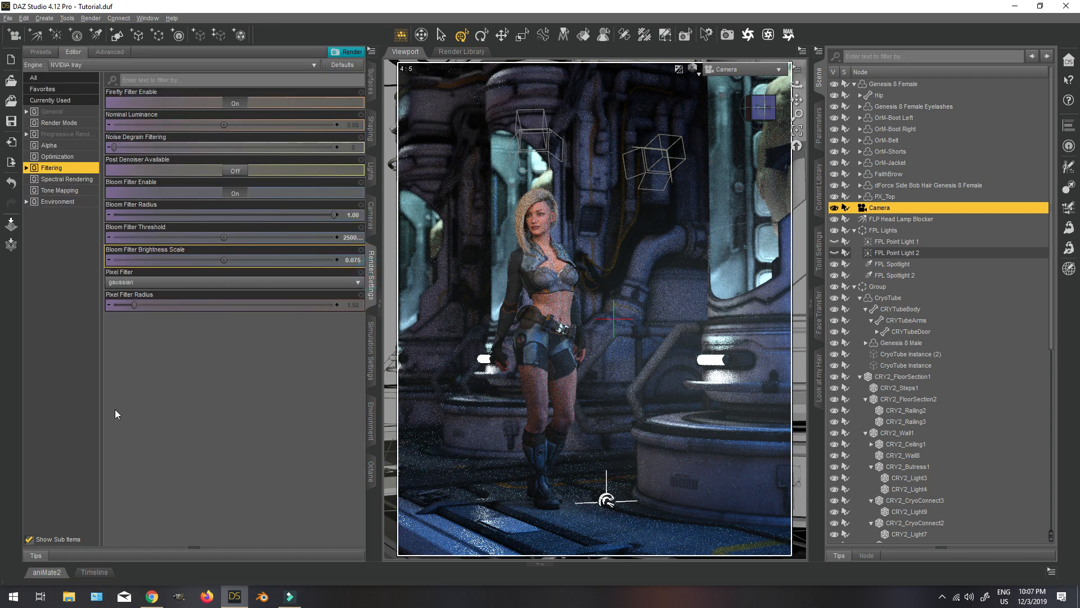
click(58, 191)
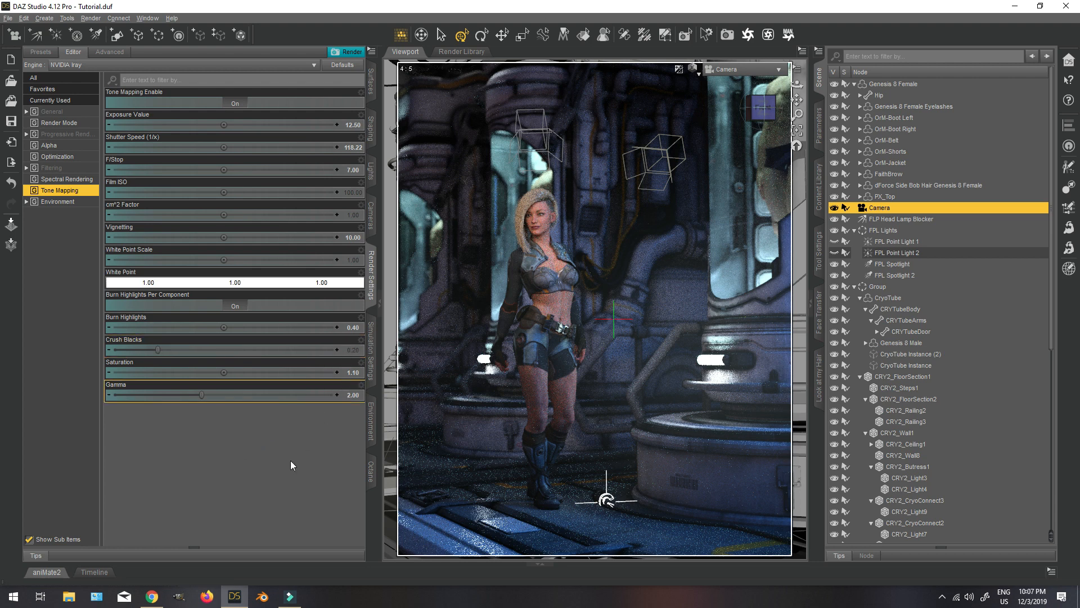
click(353, 395)
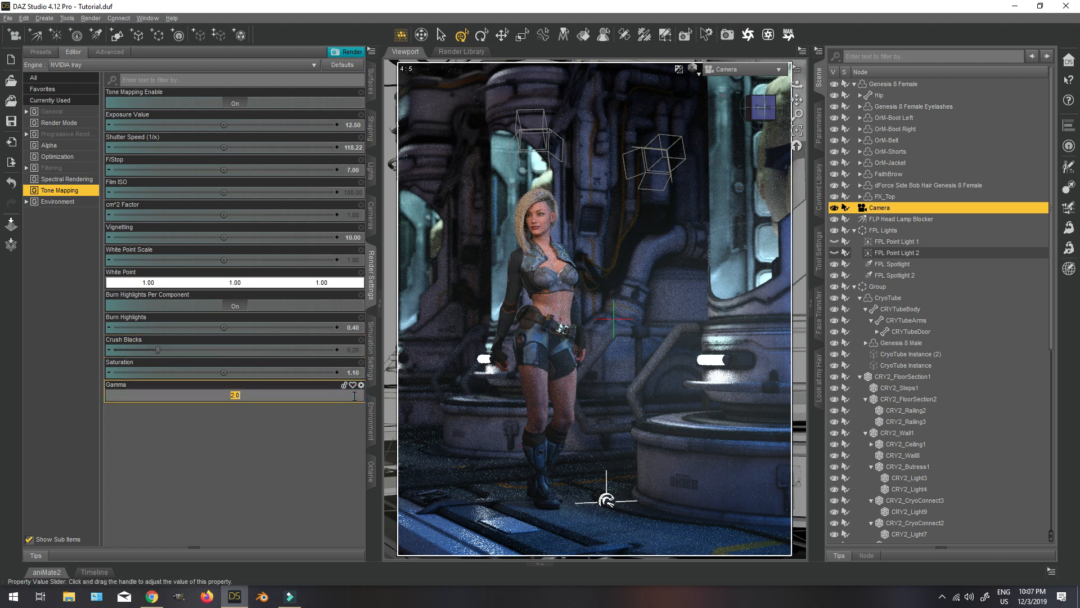
text(2.1)
key(Return)
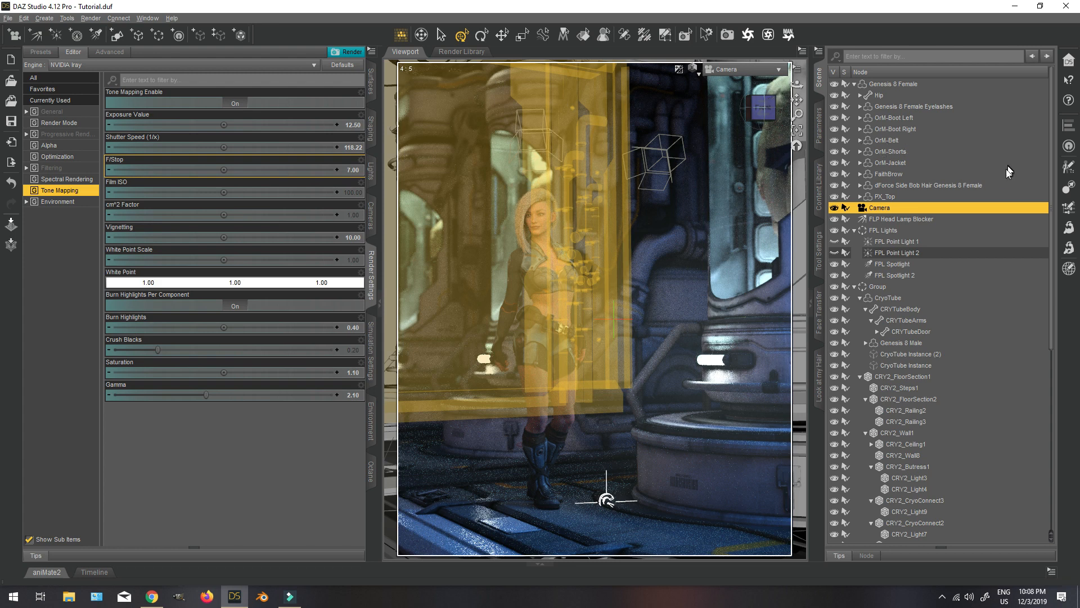
Collapse the FPL Lights and Group hierarchies in the scene list and clear the selection.
click(910, 83)
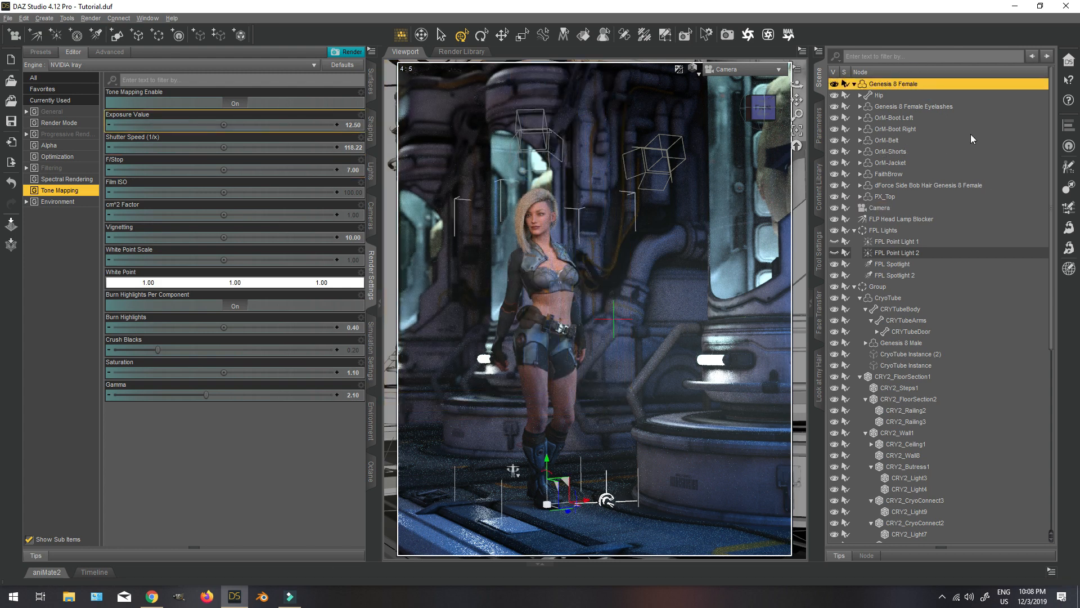
click(854, 231)
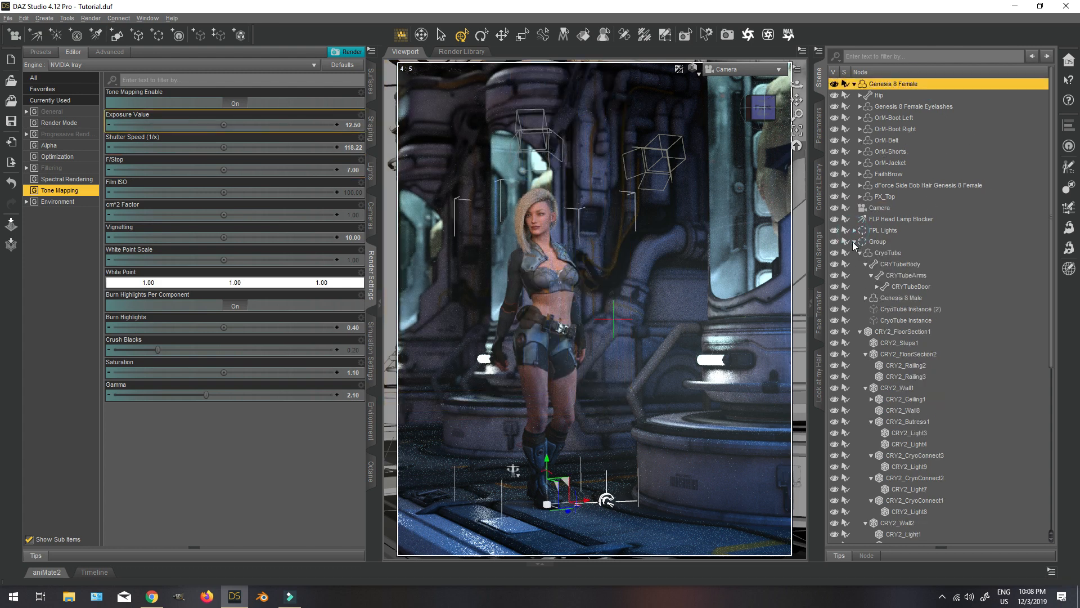
click(854, 242)
click(916, 315)
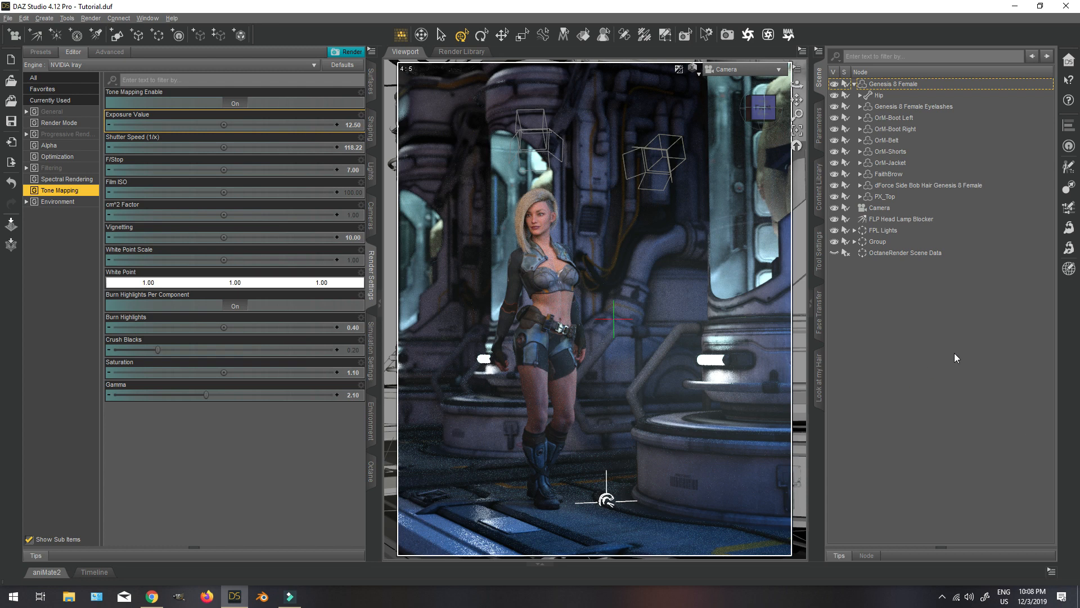
Select the surface of the railing behind the figure (CRY2_Railing3) and set its Glossy Layered Weight to 0.2.
click(585, 34)
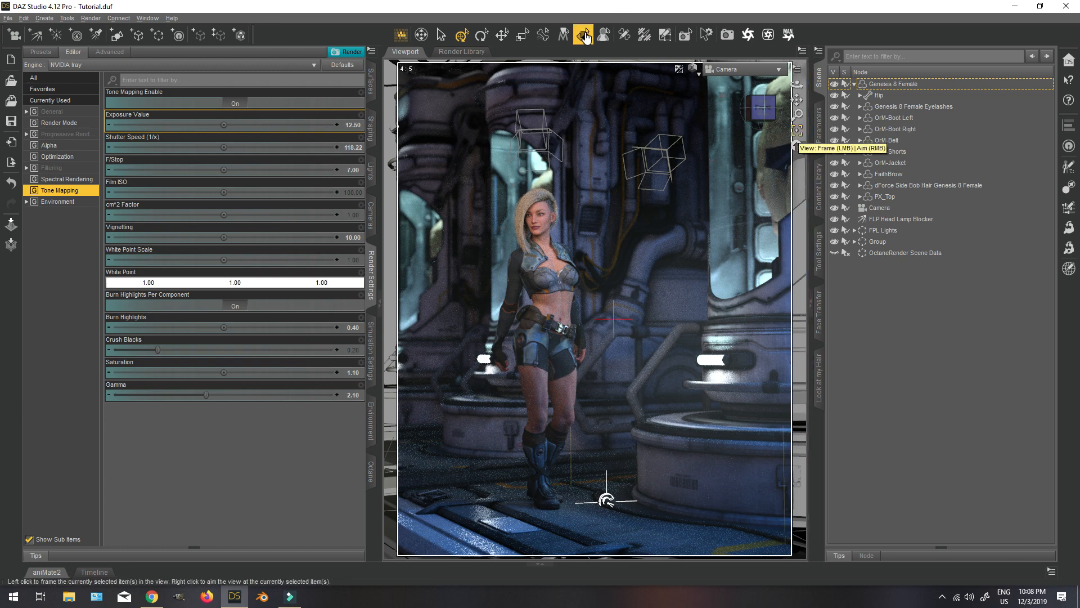
click(668, 349)
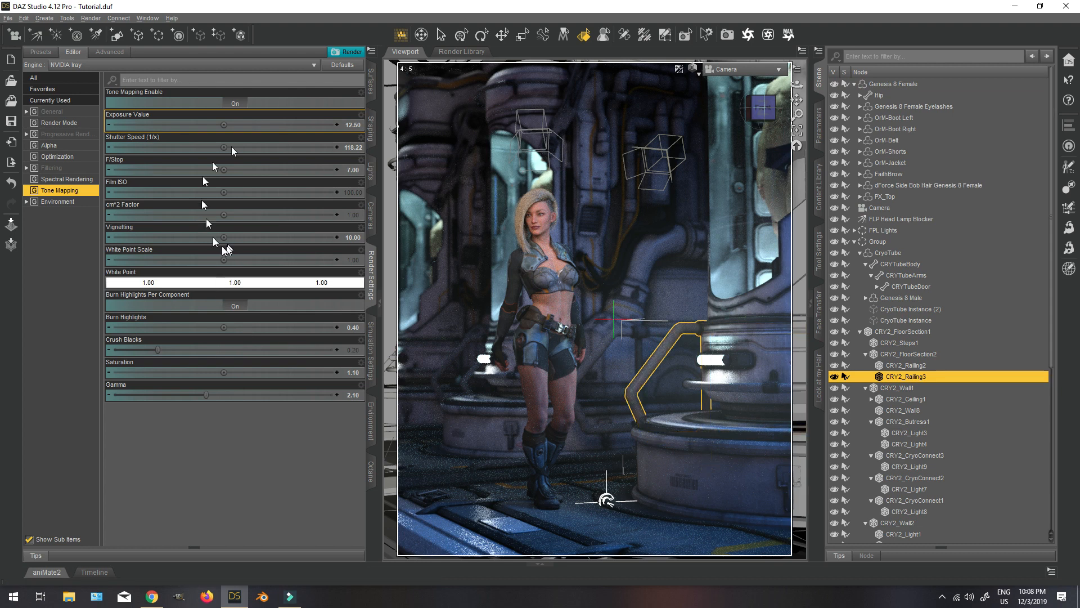
click(371, 81)
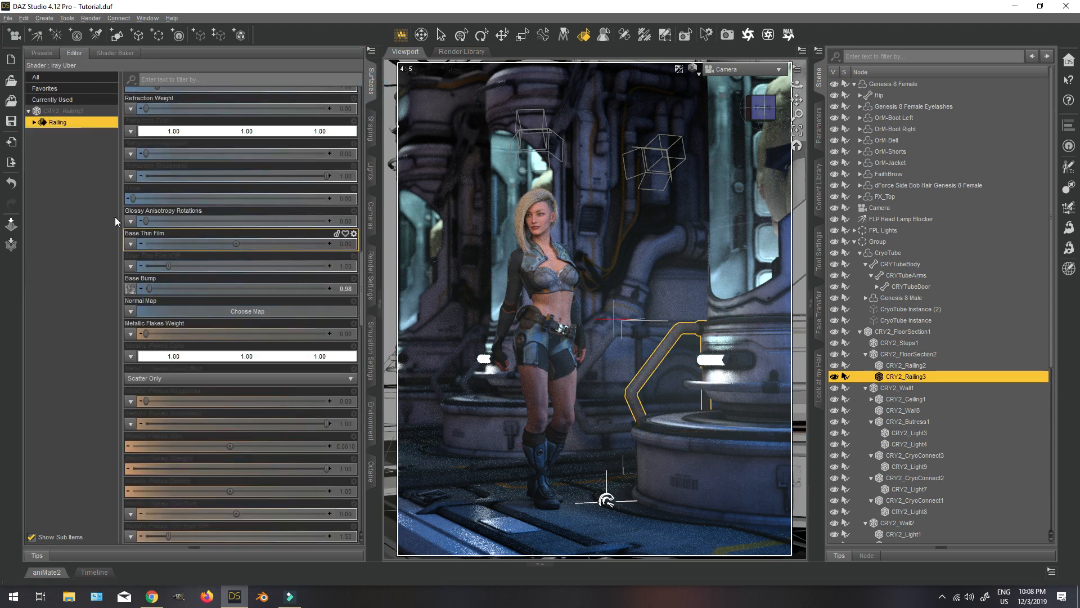
scroll(248, 313, up, 10)
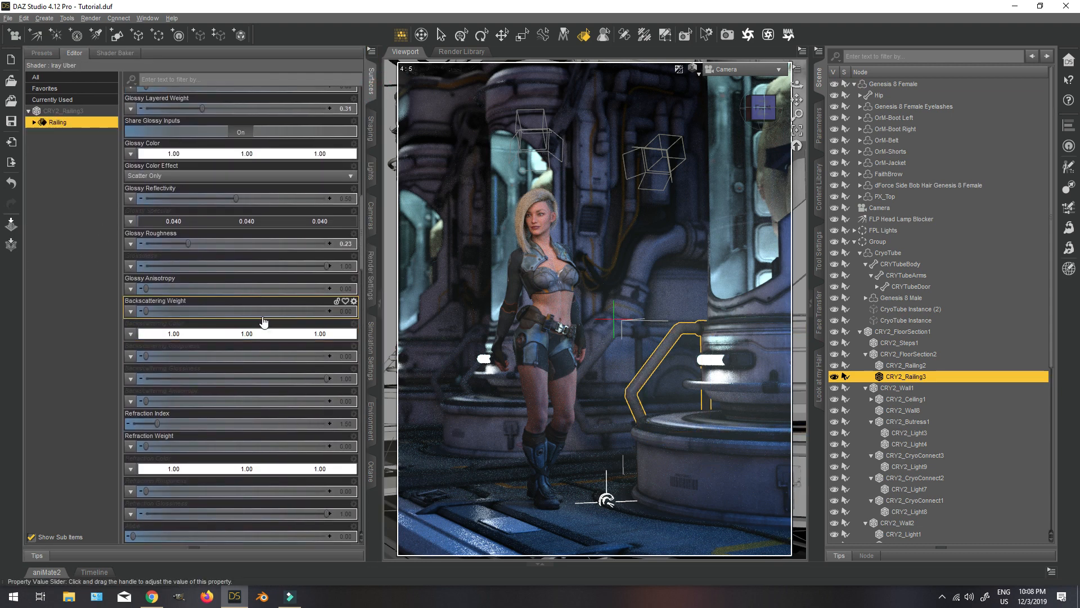
scroll(264, 315, up, 1)
click(348, 175)
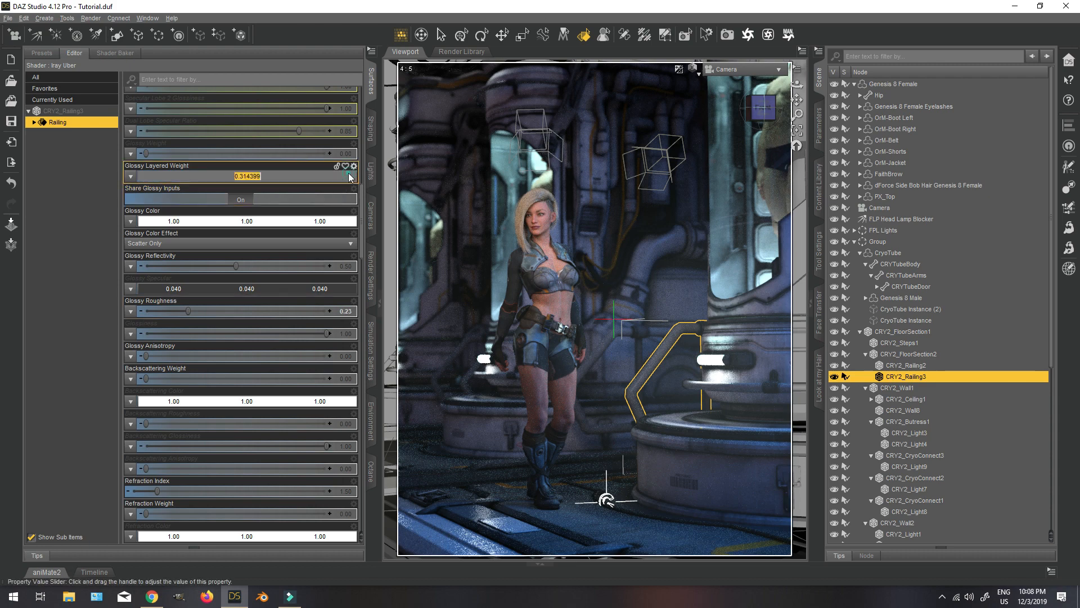
text(0.2)
key(Return)
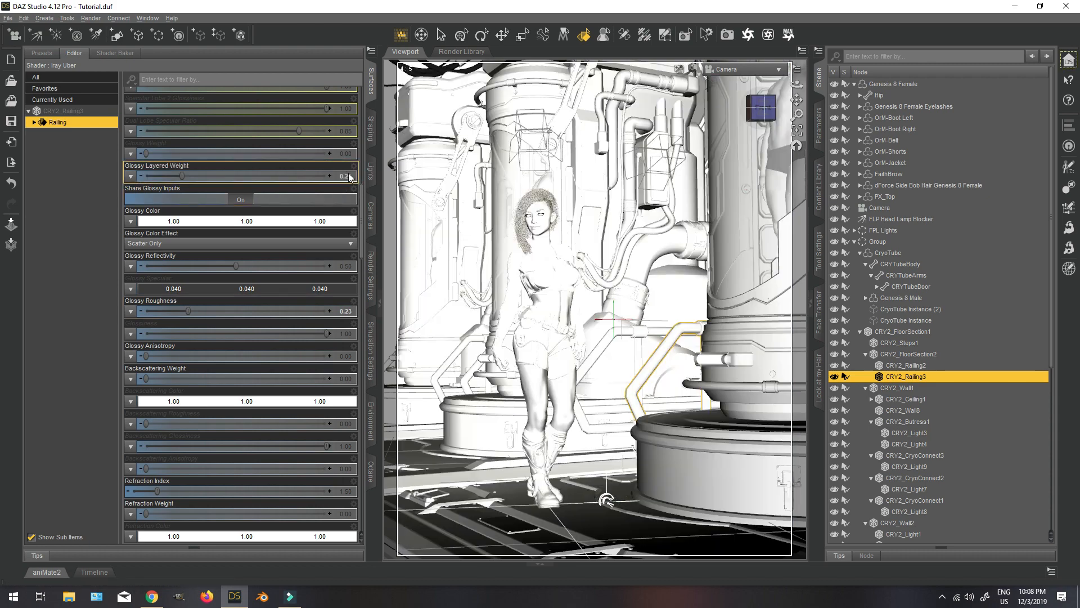
Set the Railing surface's Glossy Roughness to 0.5 and collapse the Group hierarchy in the scene list.
click(345, 311)
text(0.5)
key(Return)
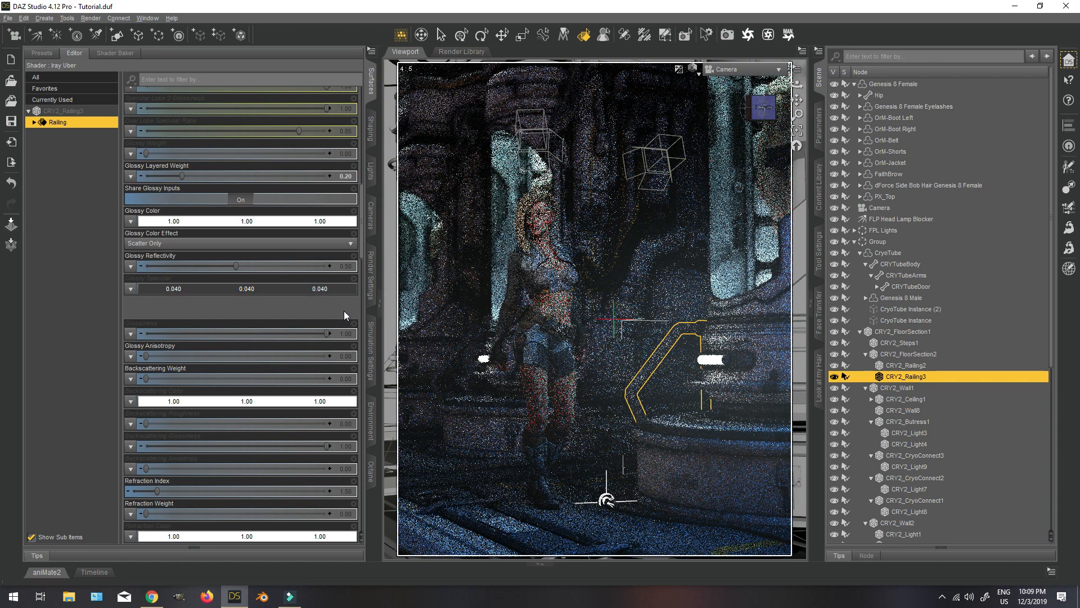
click(461, 35)
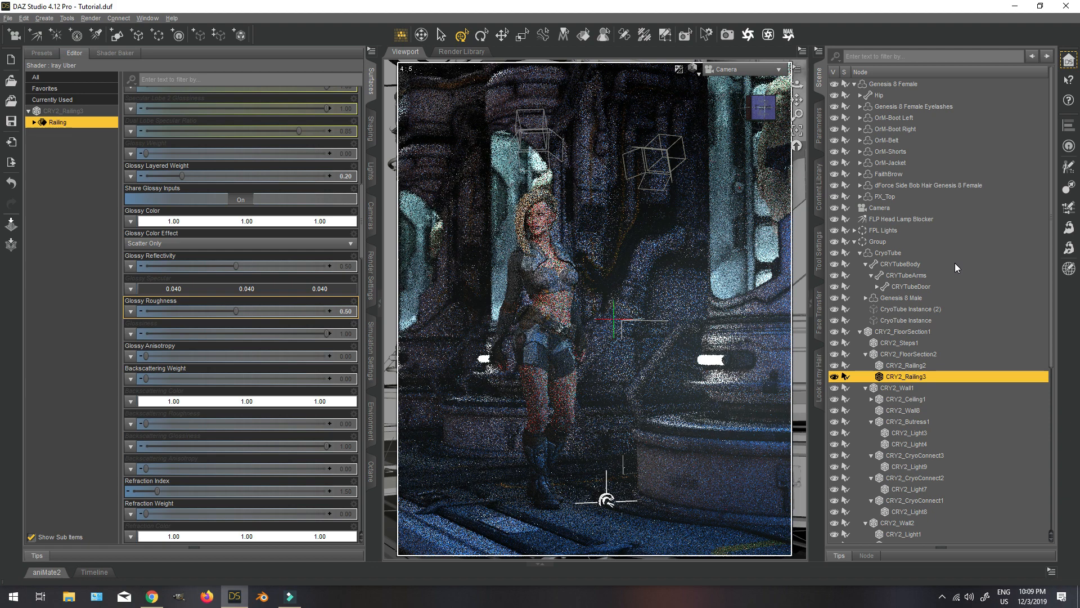
click(855, 242)
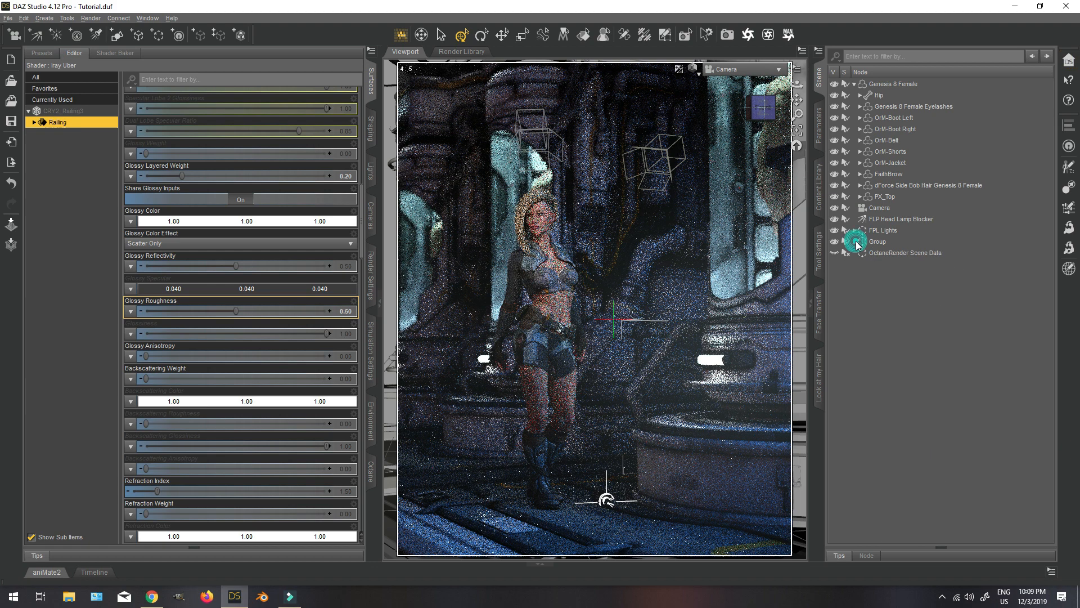
Set the render's Instancing Optimization to Auto and look over the Filtering settings.
click(372, 273)
click(62, 156)
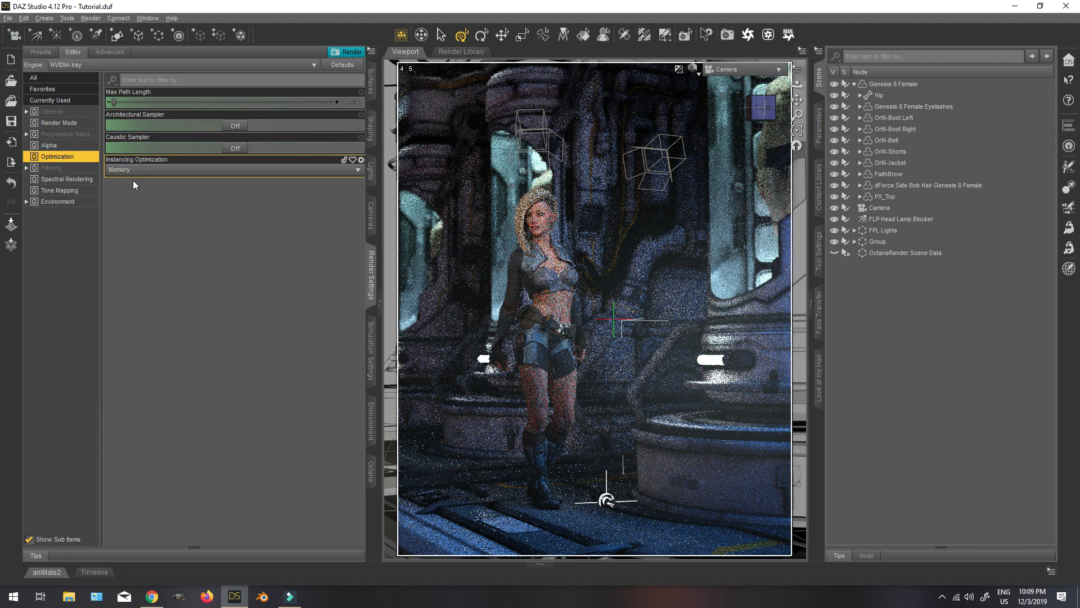
click(137, 175)
click(126, 202)
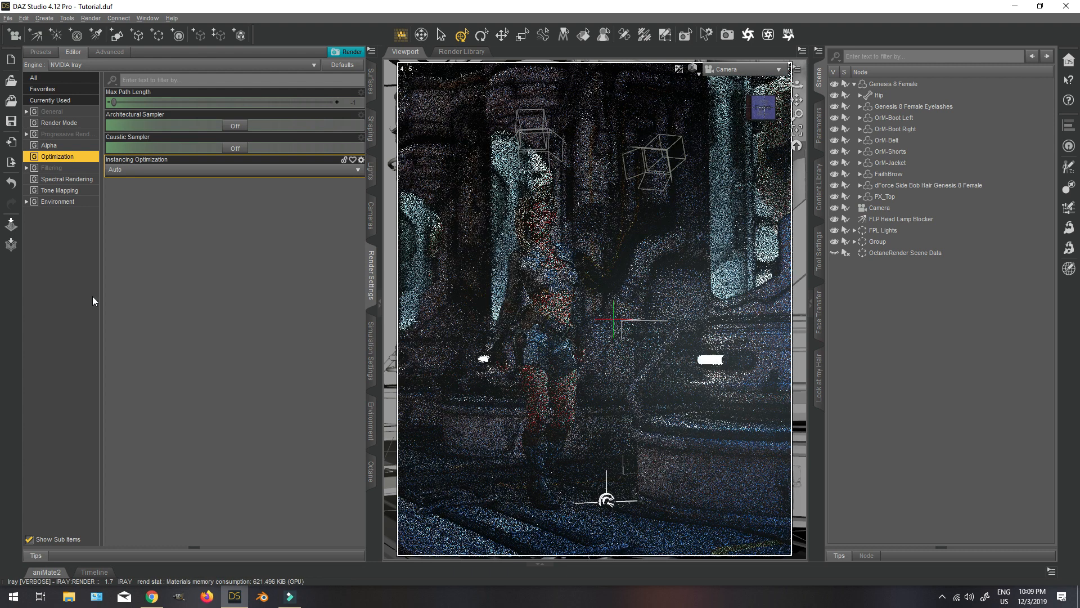
click(51, 169)
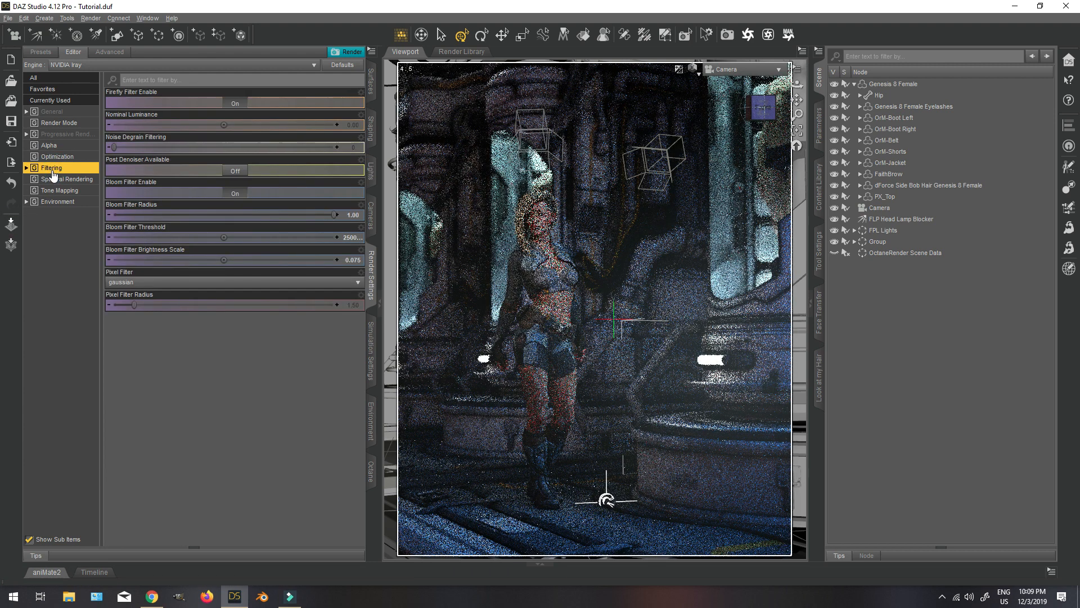
Try a warm cream Tone Mapping White Point with RGB 255, 247, 212.
click(57, 190)
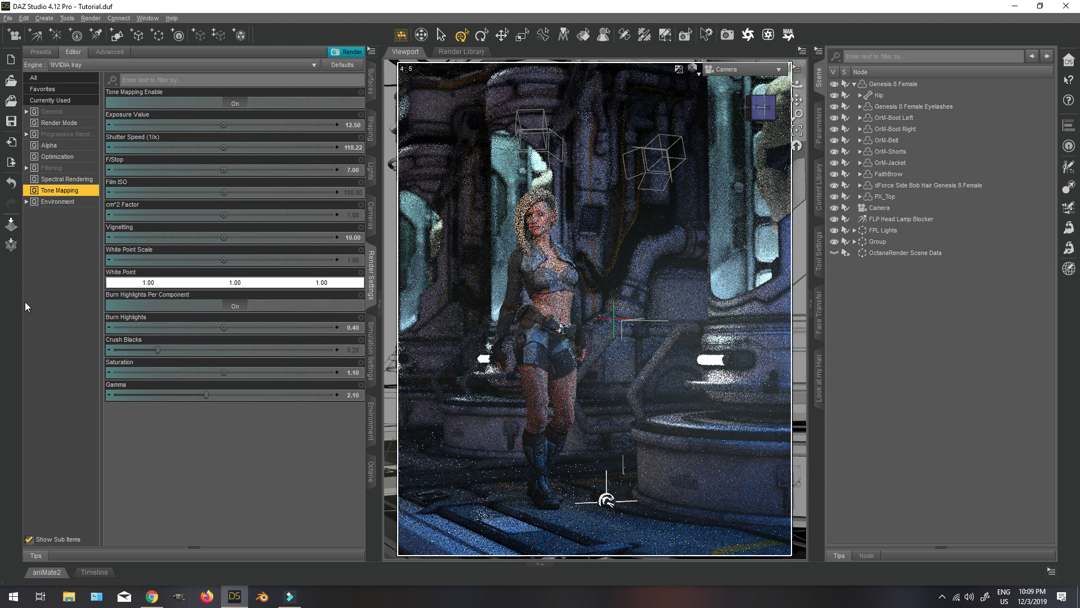
click(129, 282)
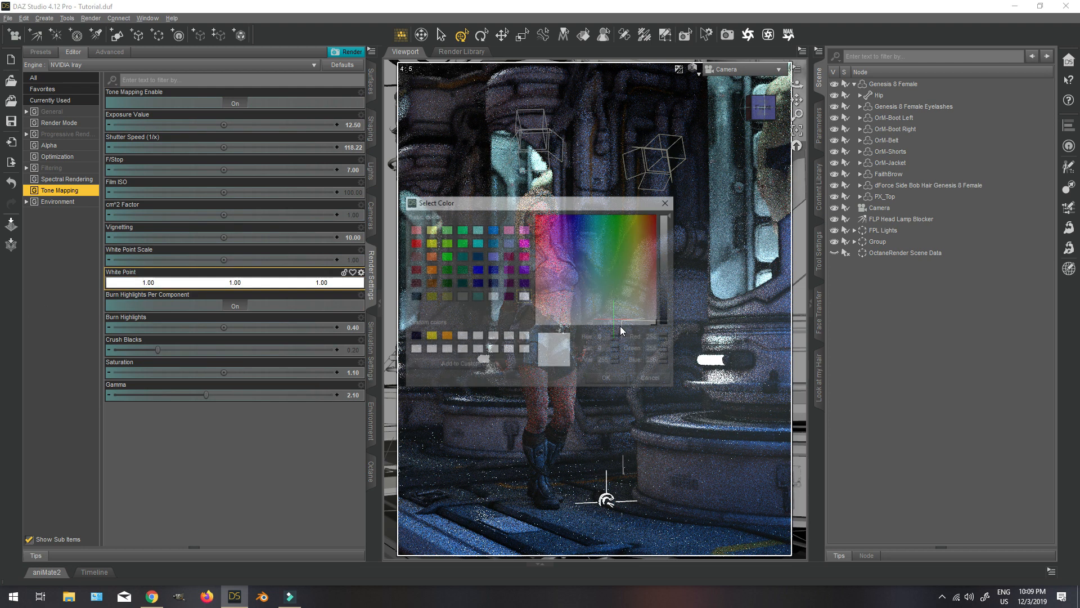
click(643, 306)
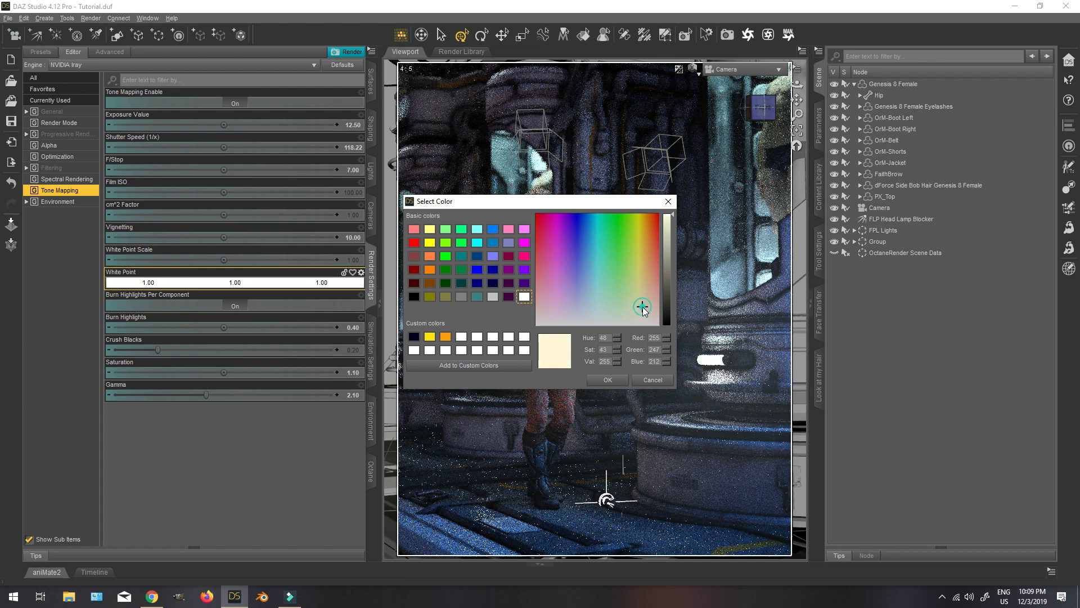
click(610, 380)
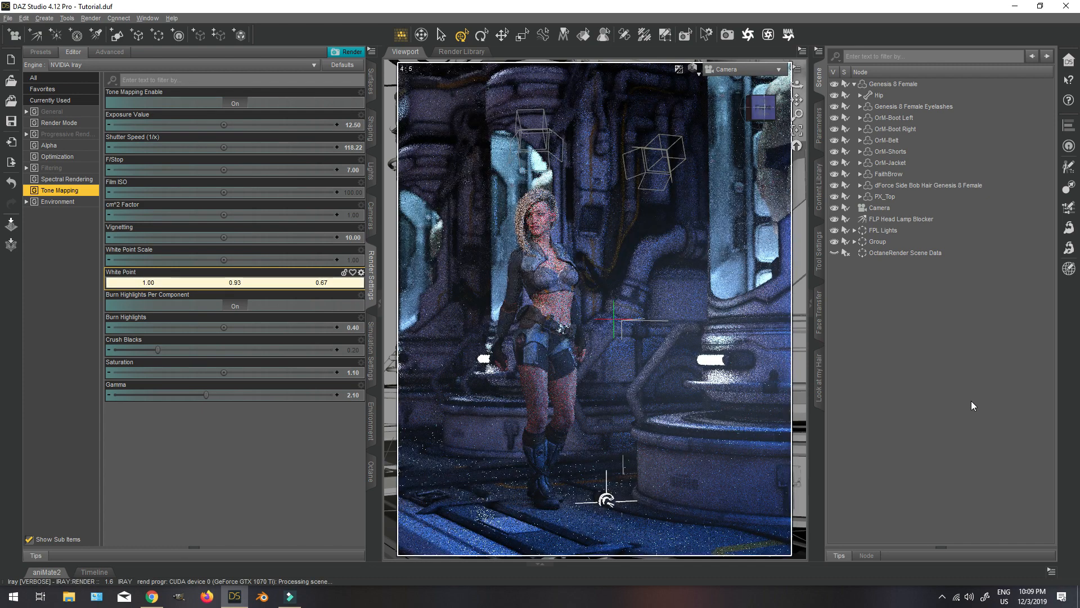
Try a pale blue White Point with RGB 220, 229, 255, followed by a lighter one with RGB 234, 240, 255.
click(141, 287)
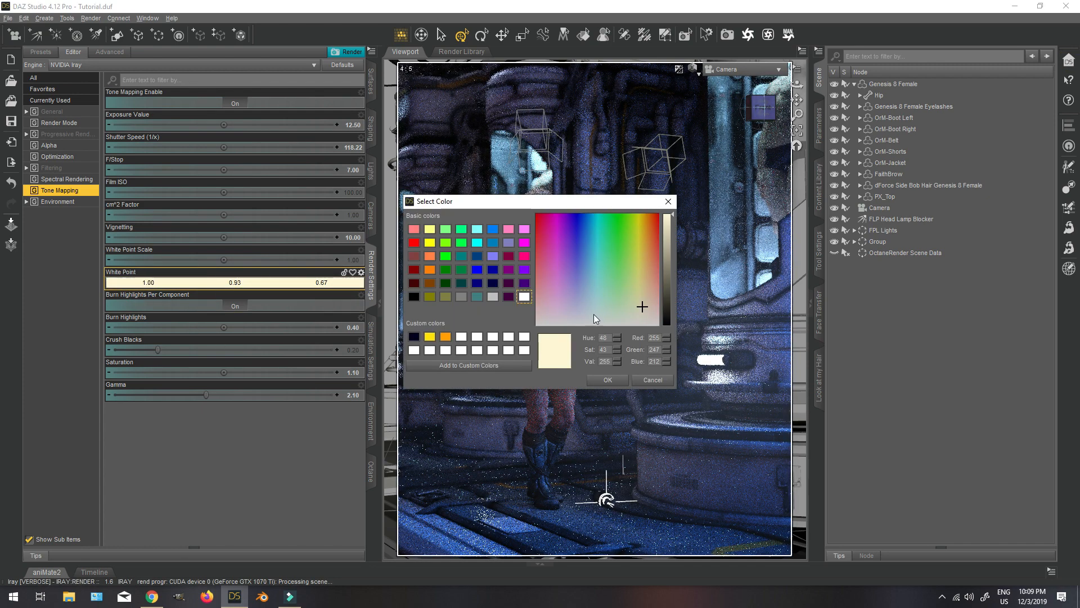
click(582, 309)
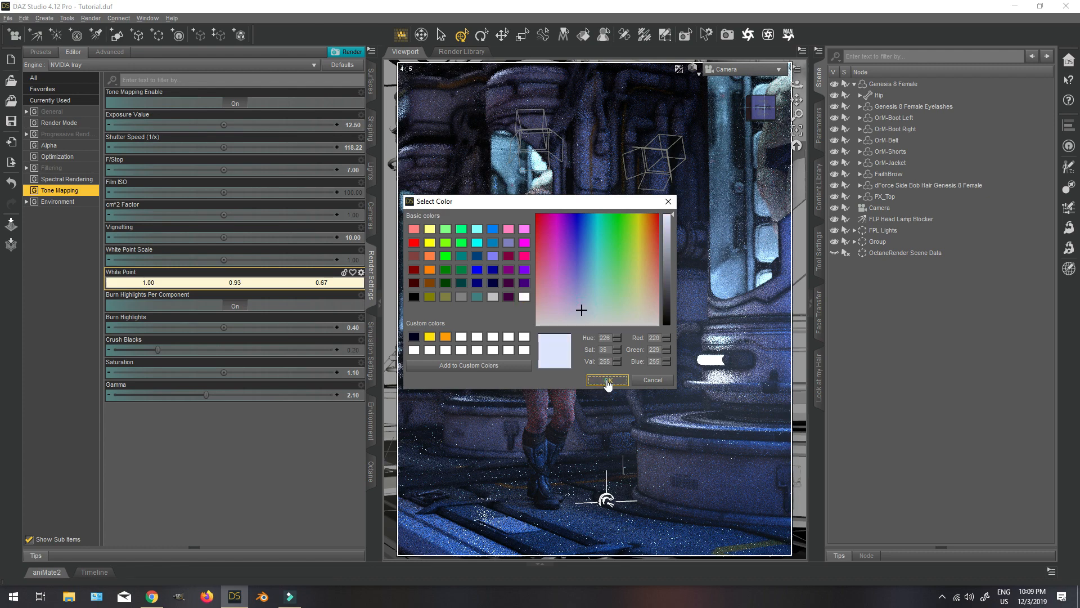
click(606, 380)
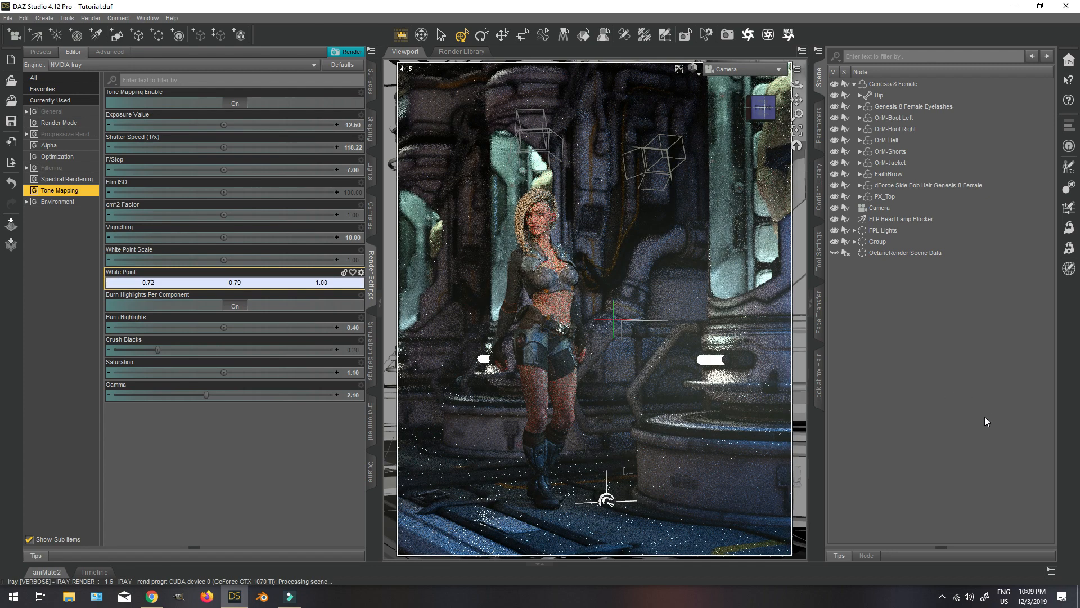
click(132, 283)
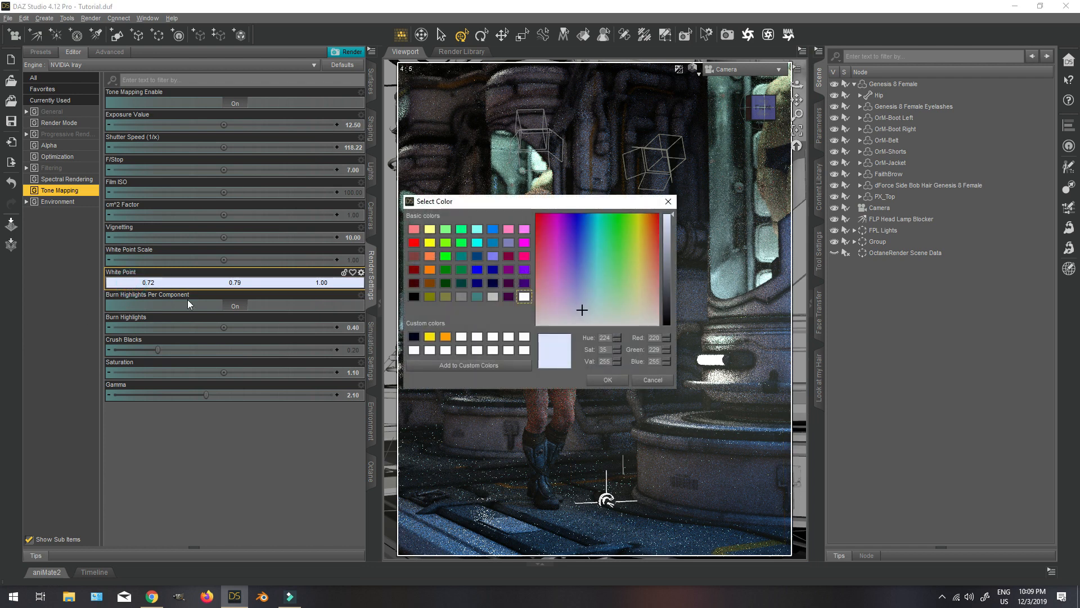
click(582, 316)
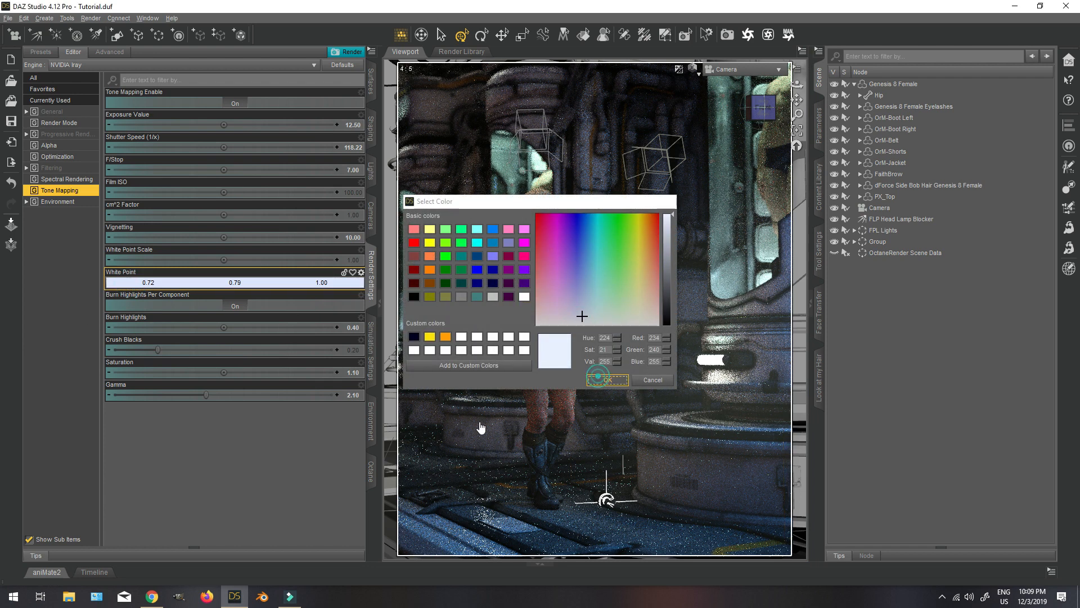
click(606, 379)
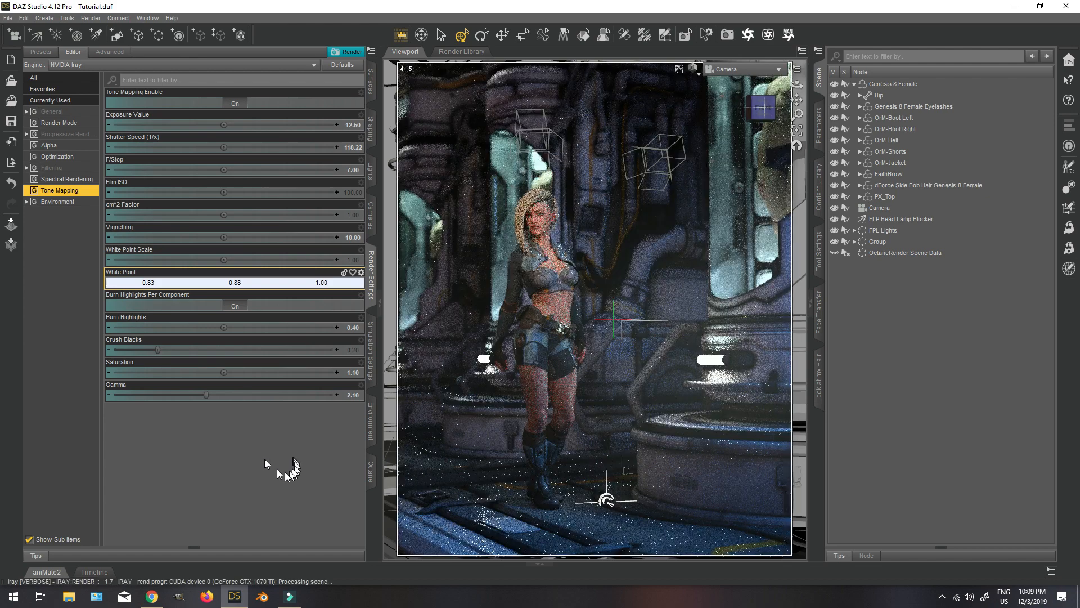
Reset the Tone Mapping White Point to pure white, RGB 255, 255, 255.
click(133, 283)
click(524, 296)
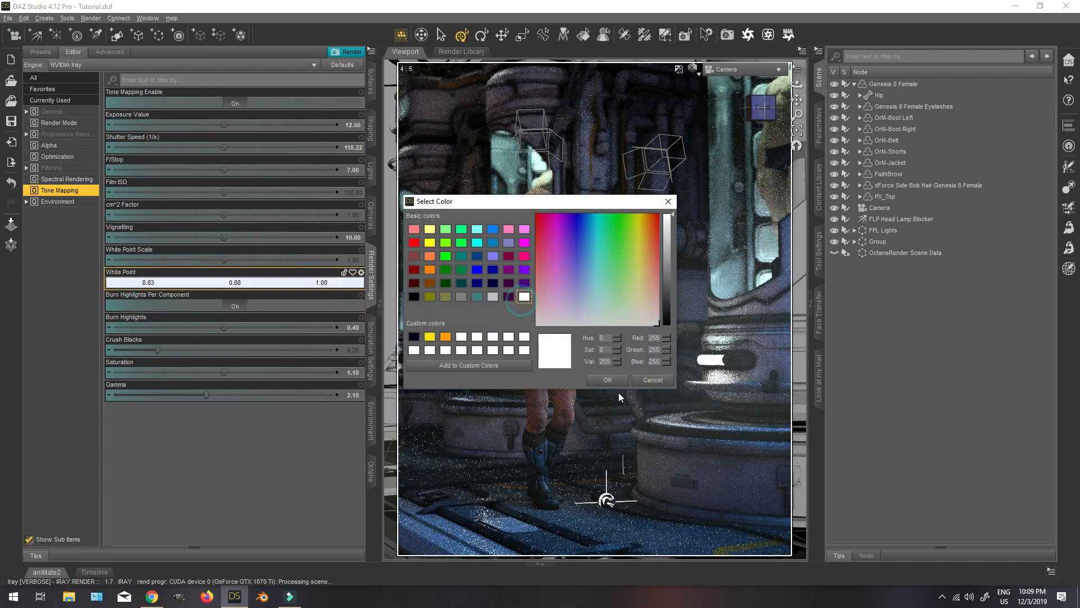
click(608, 379)
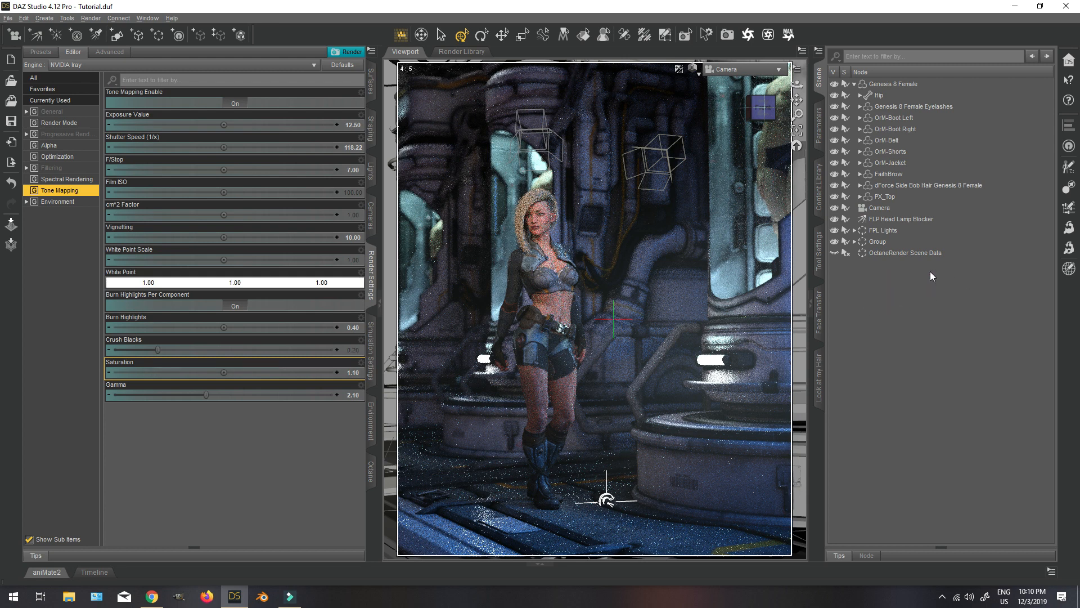
Save the scene with nothing selected and start the NVIDIA Iray render of the Camera view.
click(916, 86)
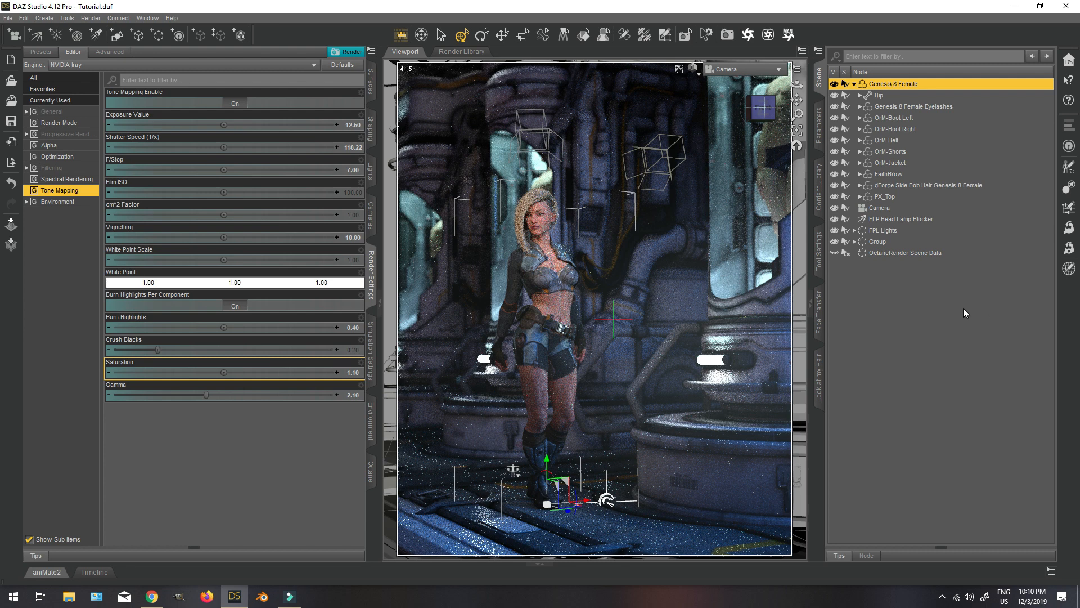
click(939, 344)
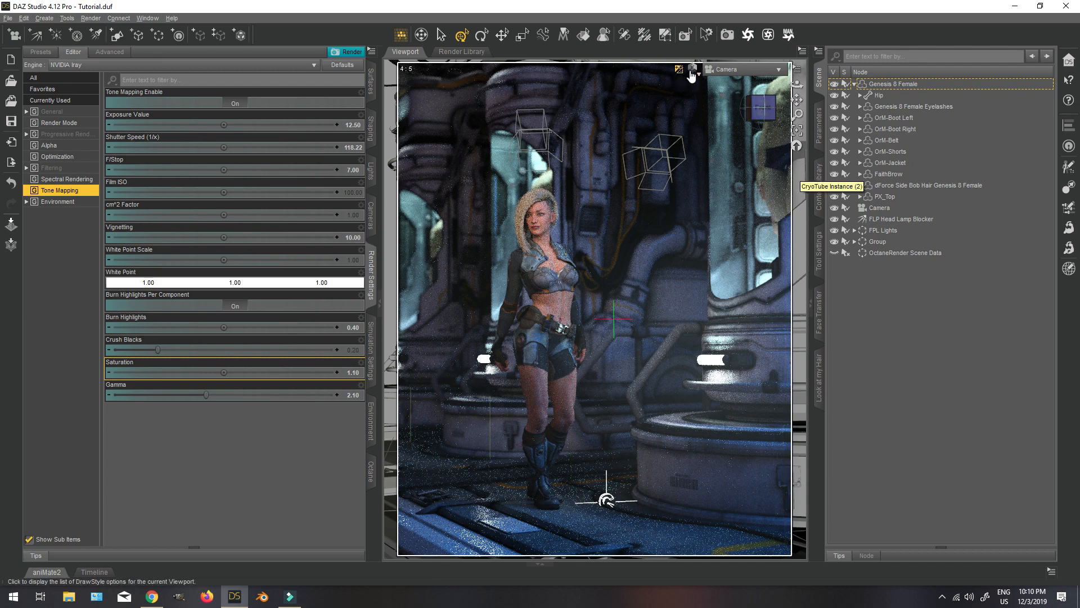
key(ctrl+s)
key(ctrl+r)
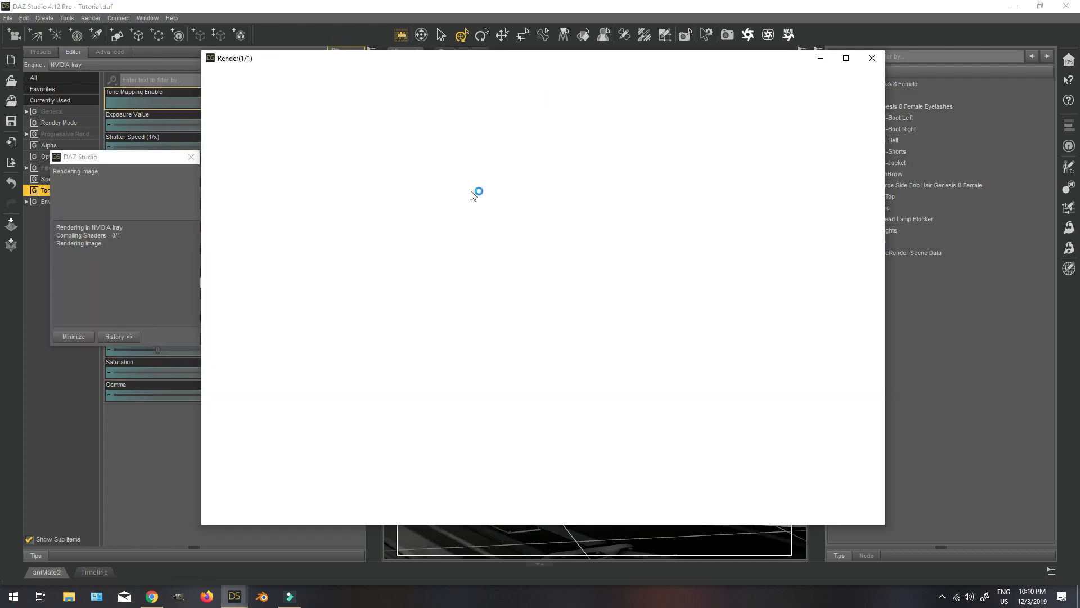